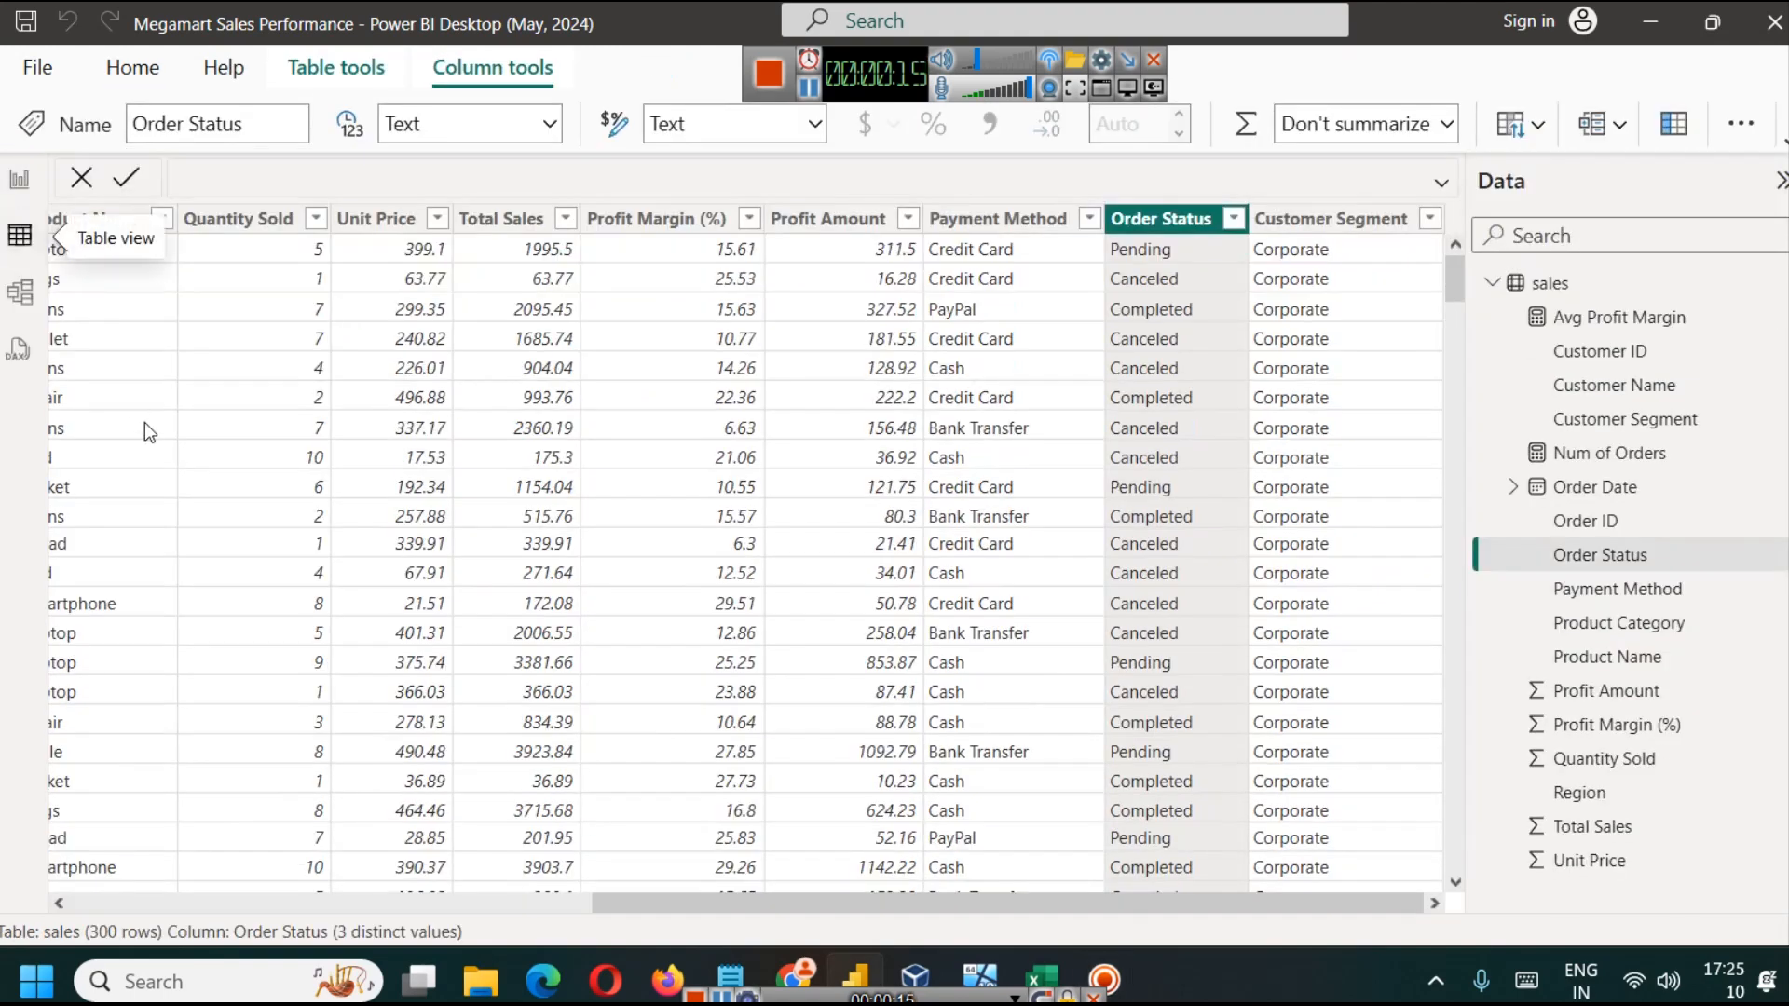
Step: Look over the order, customer and product columns of the sales table and return to the report page
left_click_drag(652, 903, 247, 876)
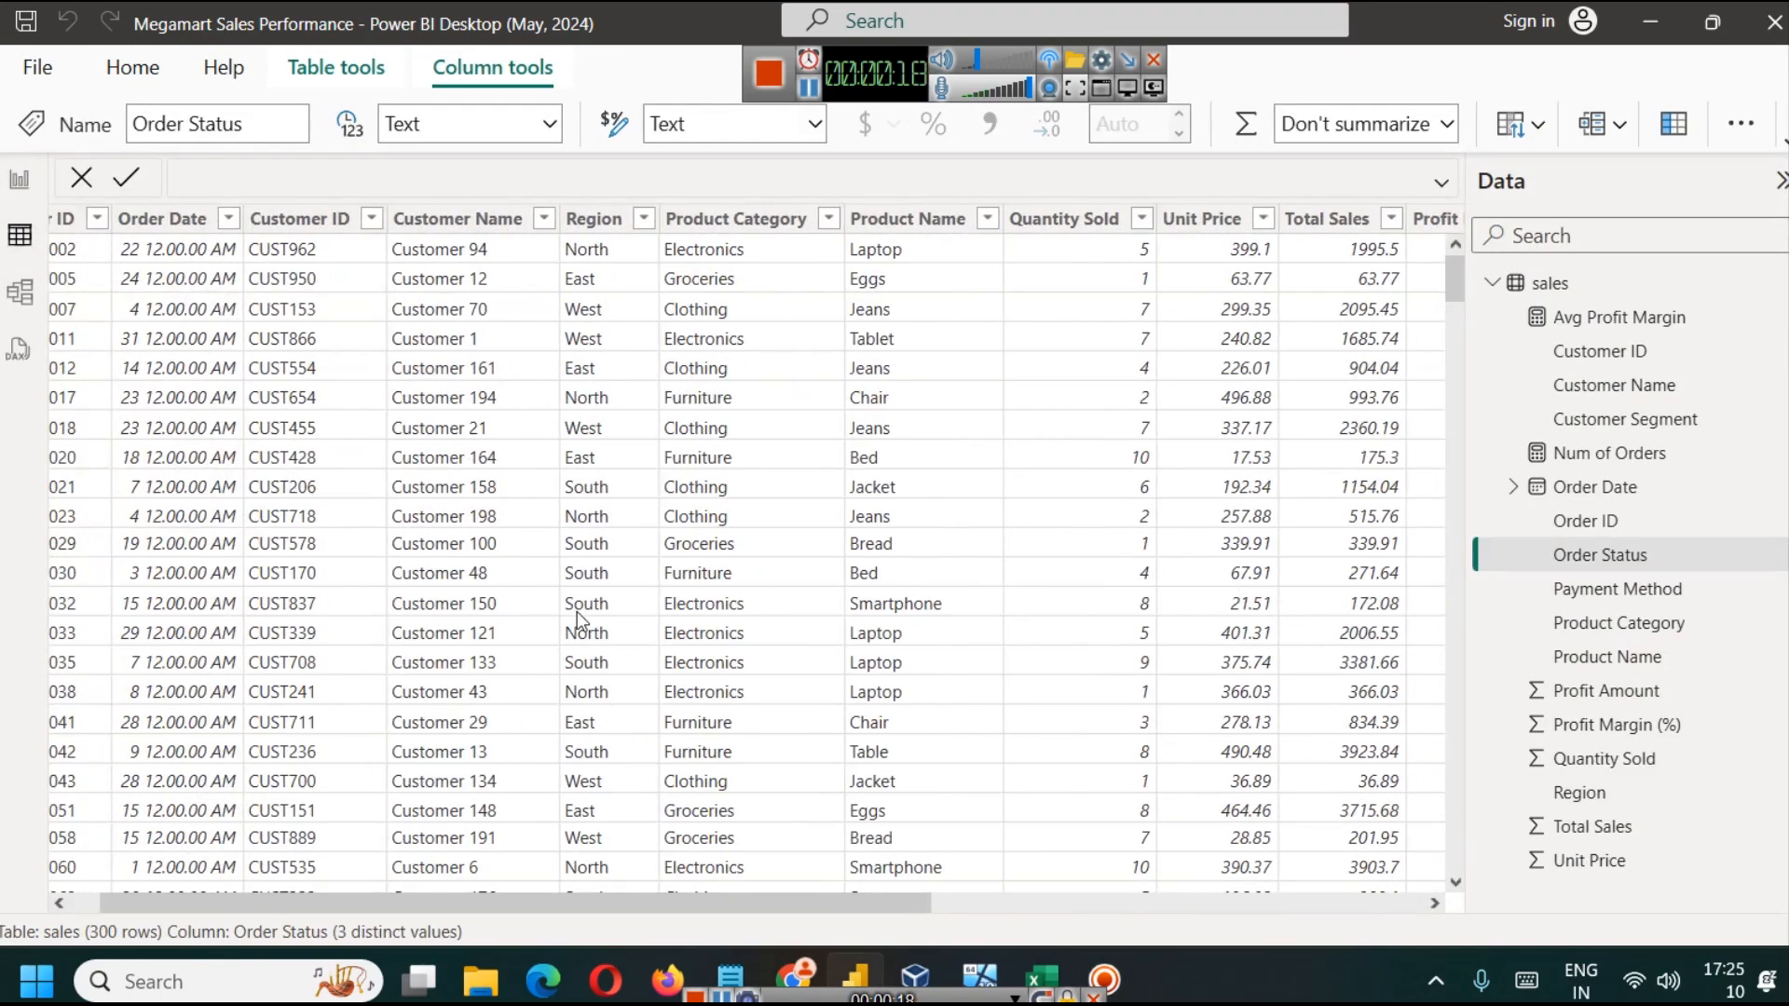
left_click(737, 218)
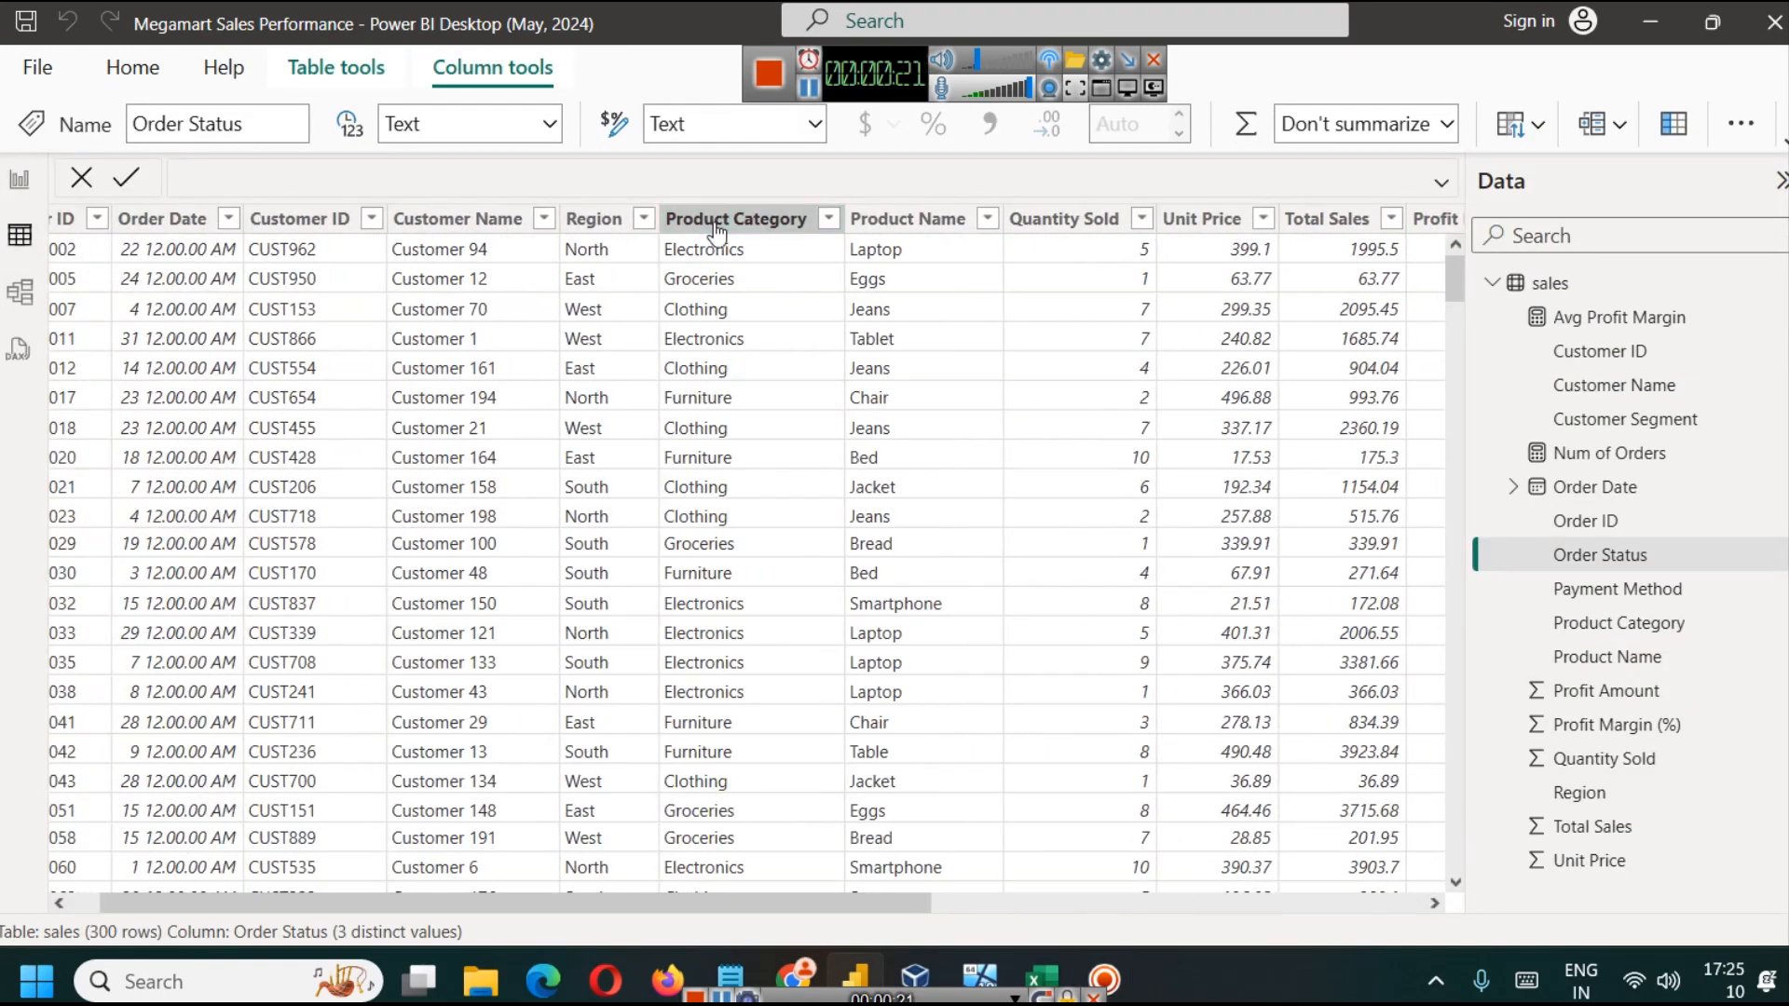
left_click(19, 179)
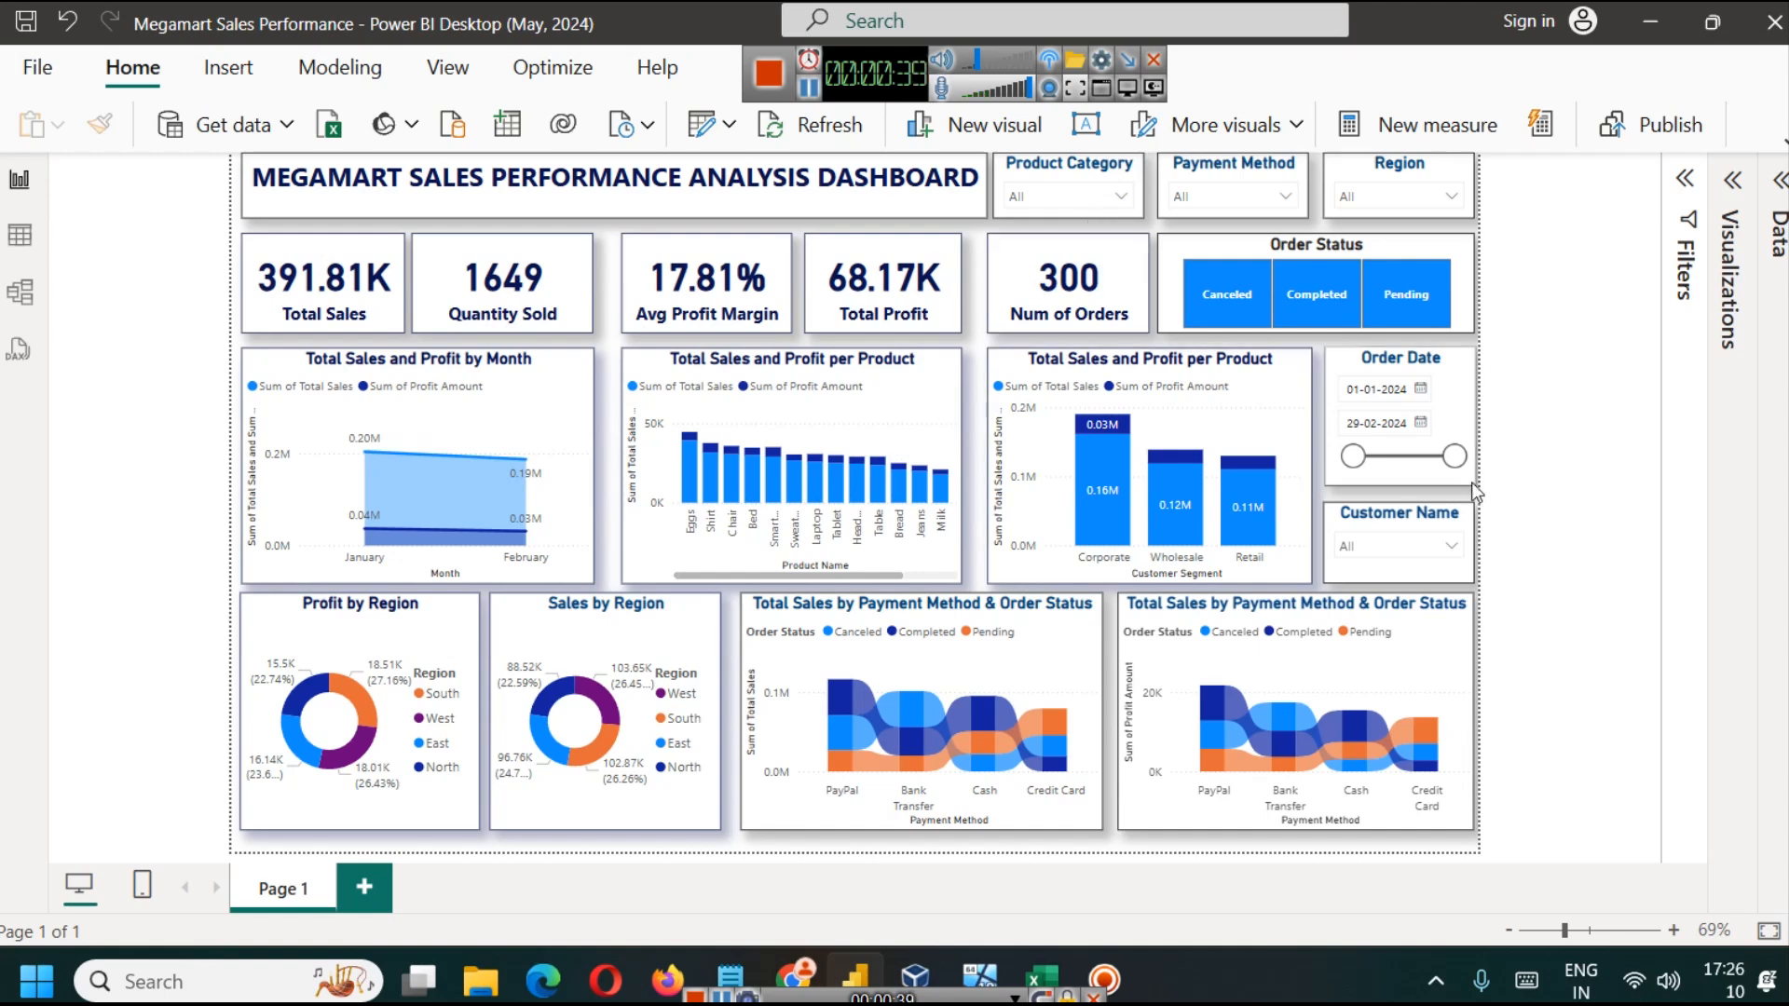
Step: Try the dashboard's order date, customer name and payment method slicers, toggling Cash and the selection of all payment methods
mouse_move(1454, 457)
left_mouse_down()
mouse_move(1395, 463)
mouse_move(1454, 463)
left_mouse_up()
left_click(1366, 550)
left_click(1366, 550)
left_click(1215, 192)
left_click(1211, 282)
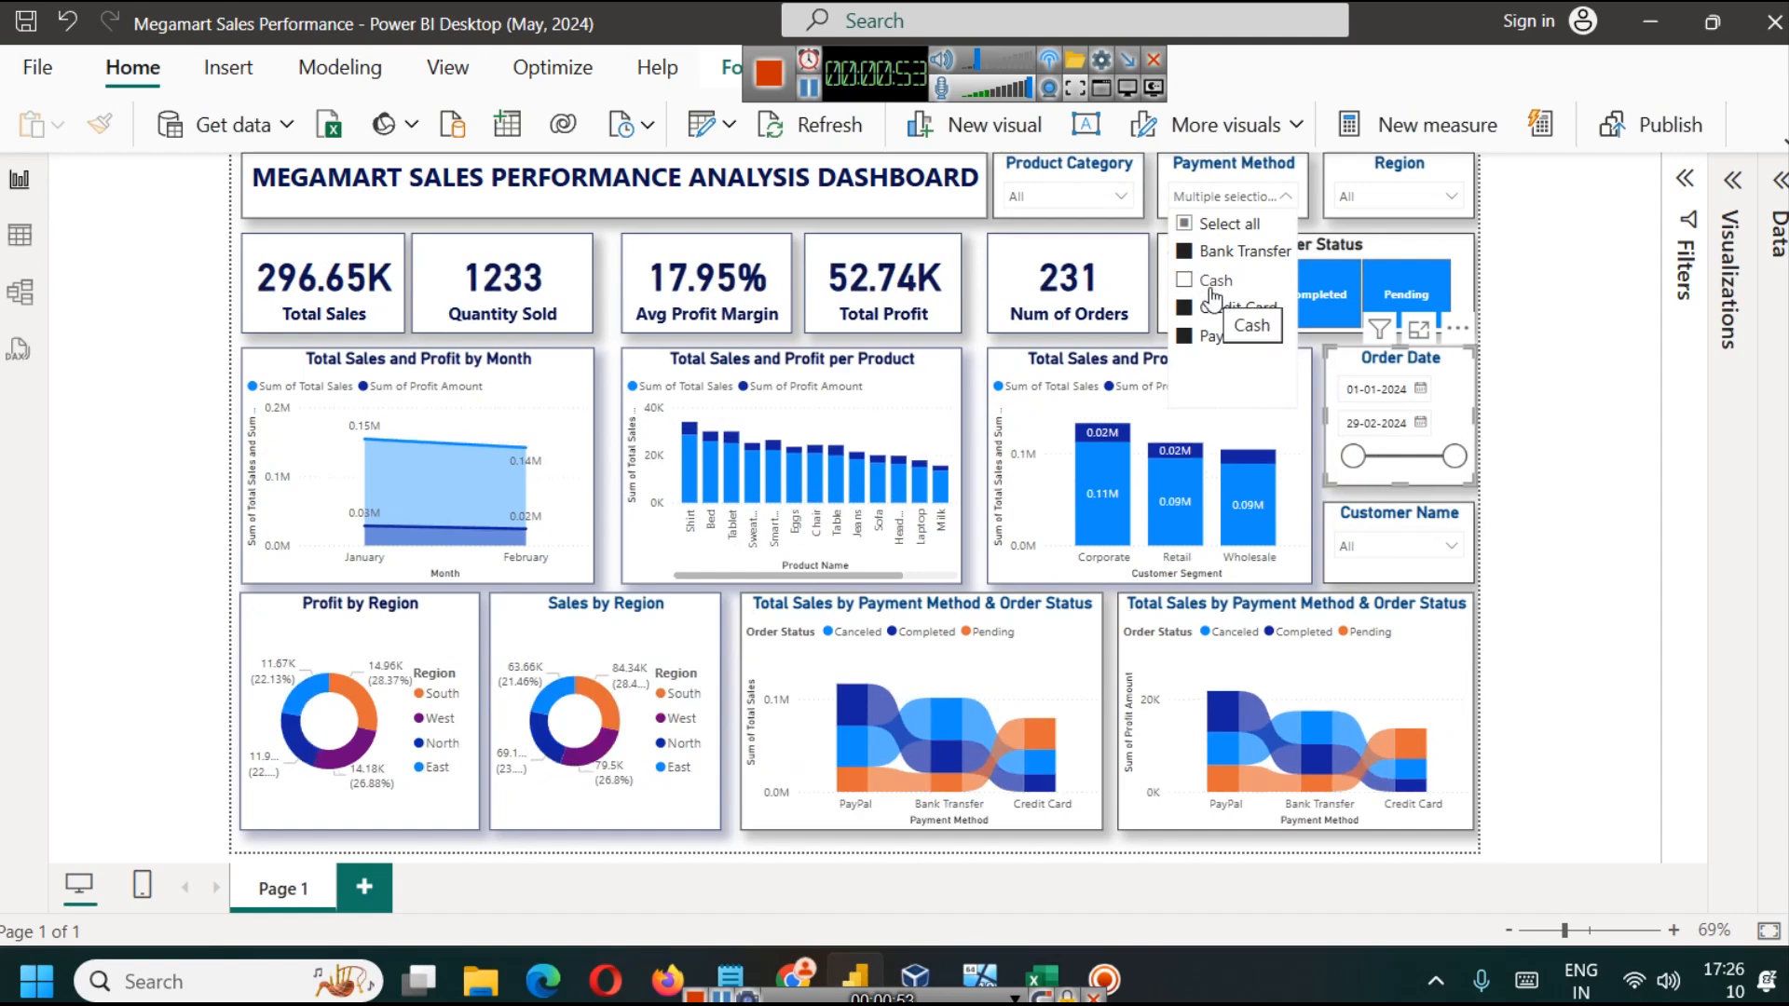
left_click(1226, 229)
left_click(1211, 282)
left_click(1226, 228)
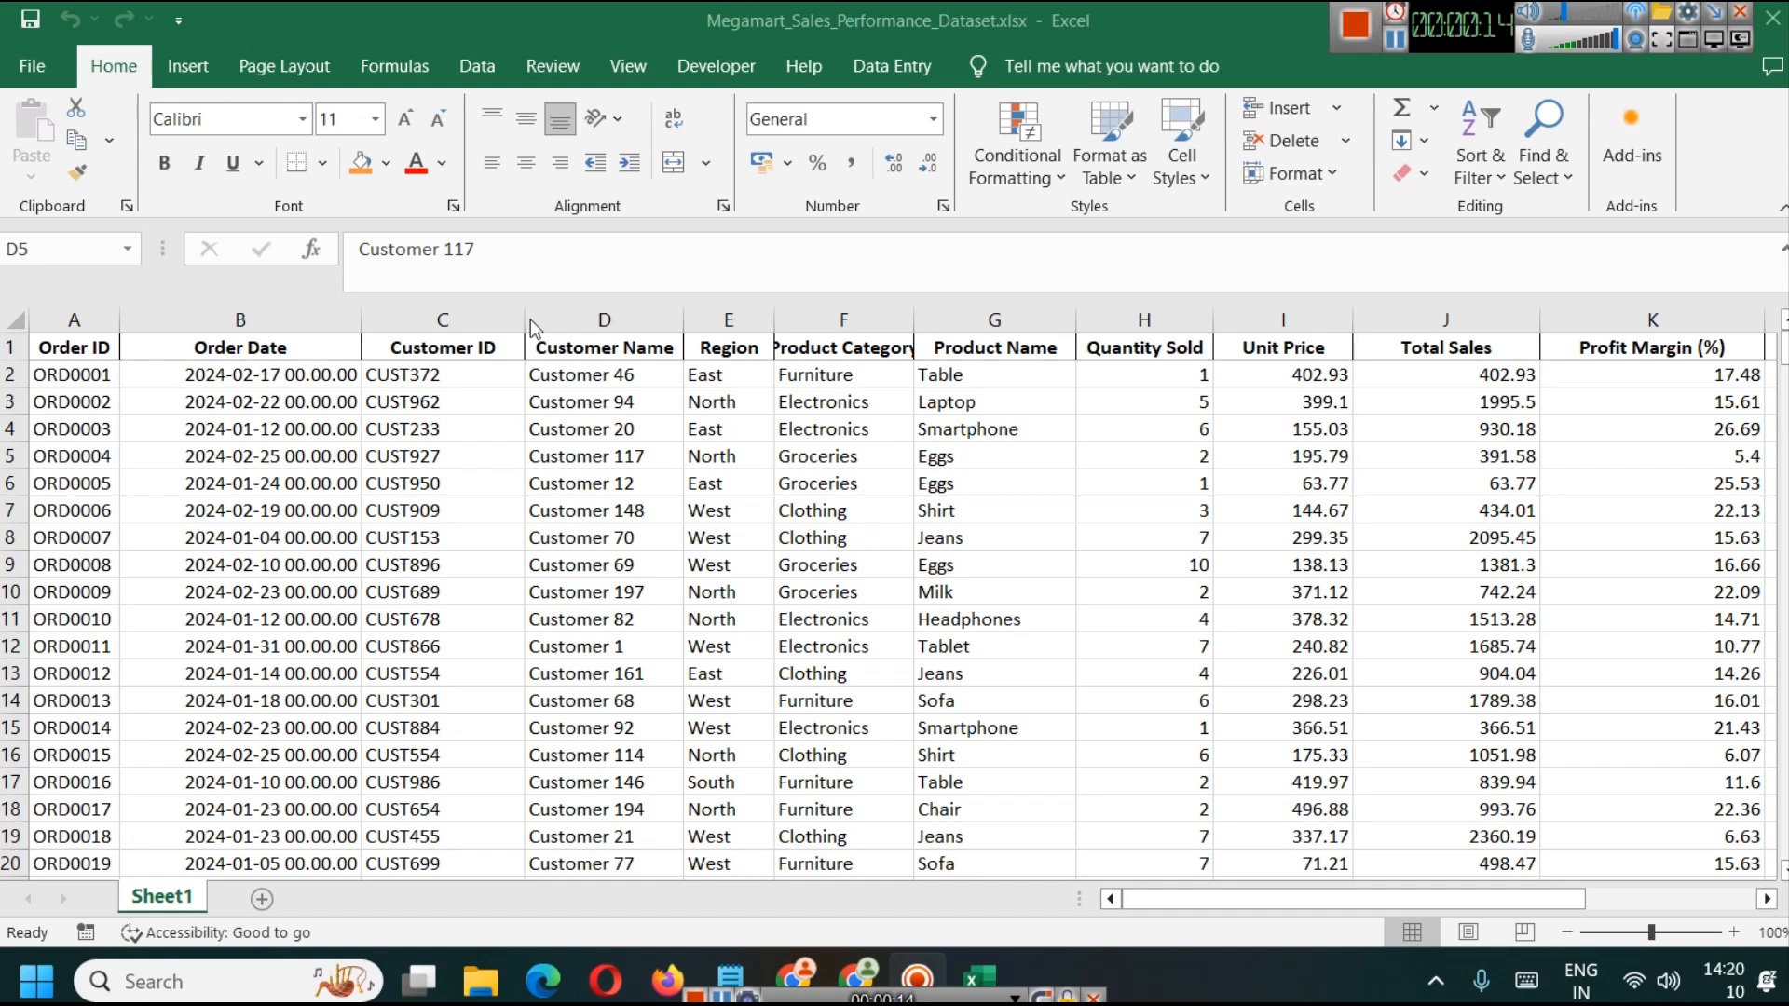
Step: Examine the Order ID and Order Date columns in the Megamart_Sales_Performance_Dataset.xlsx workbook in Excel
left_click(77, 321)
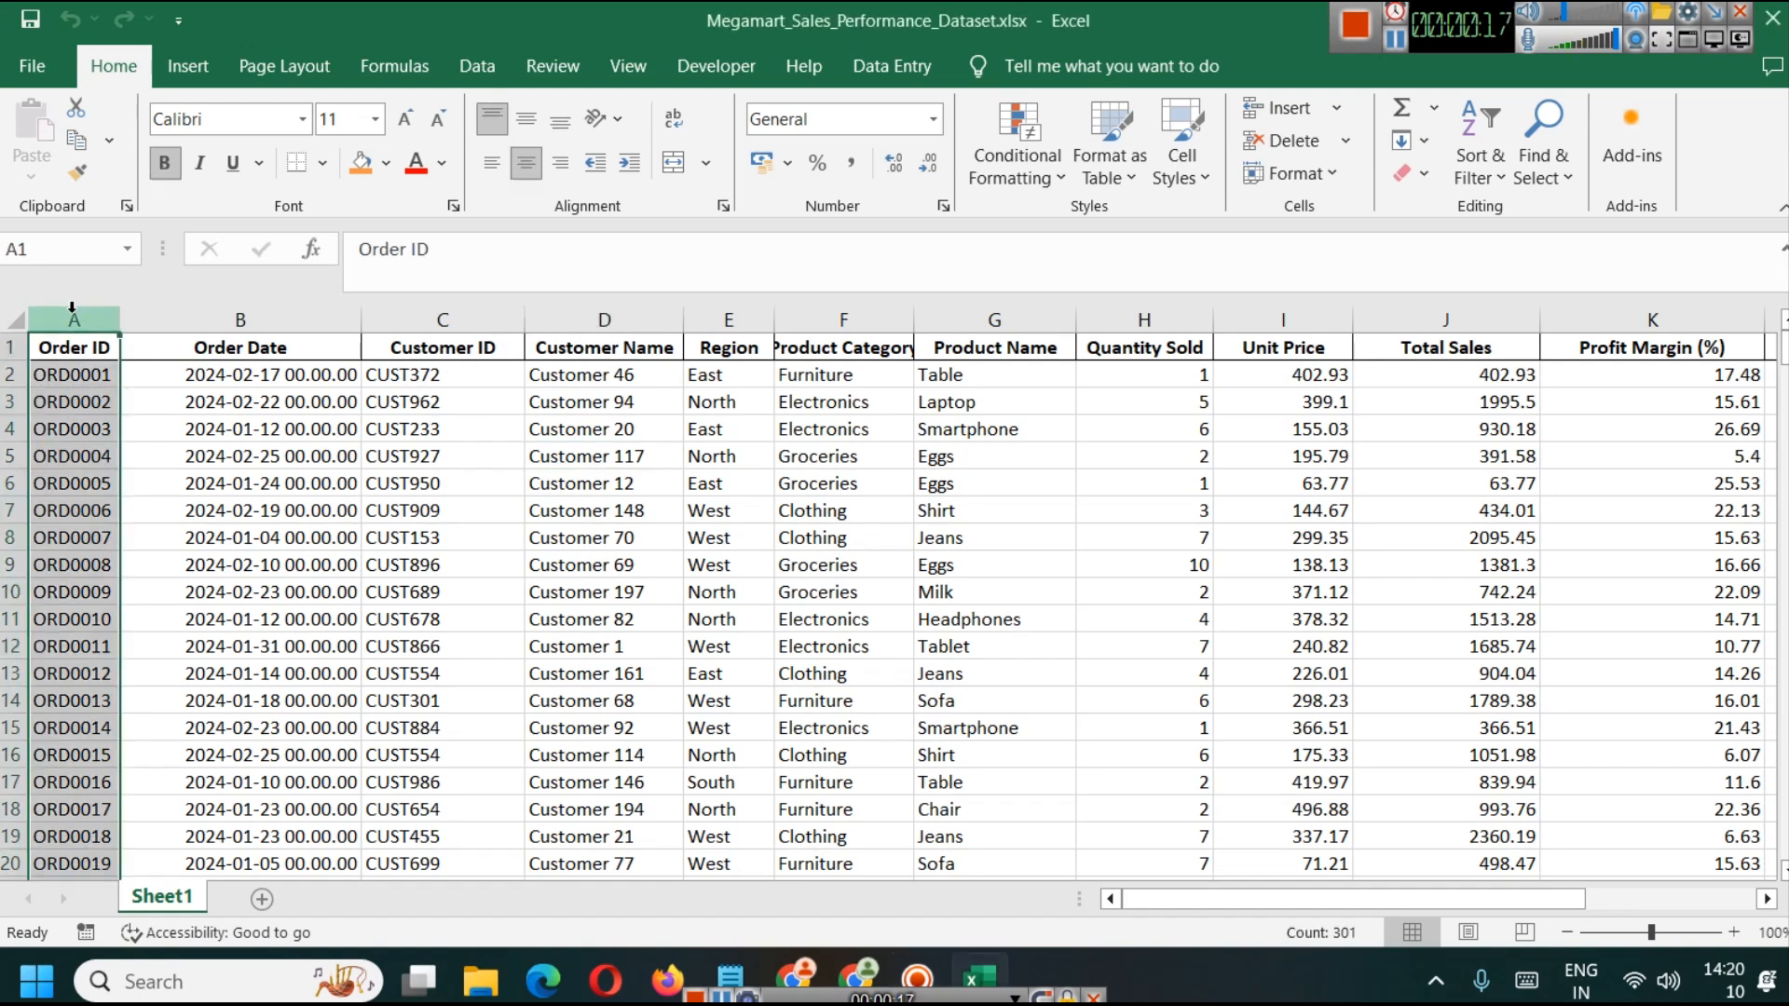
mouse_move(1783, 345)
left_mouse_down()
mouse_move(1784, 652)
mouse_move(1783, 343)
left_mouse_up()
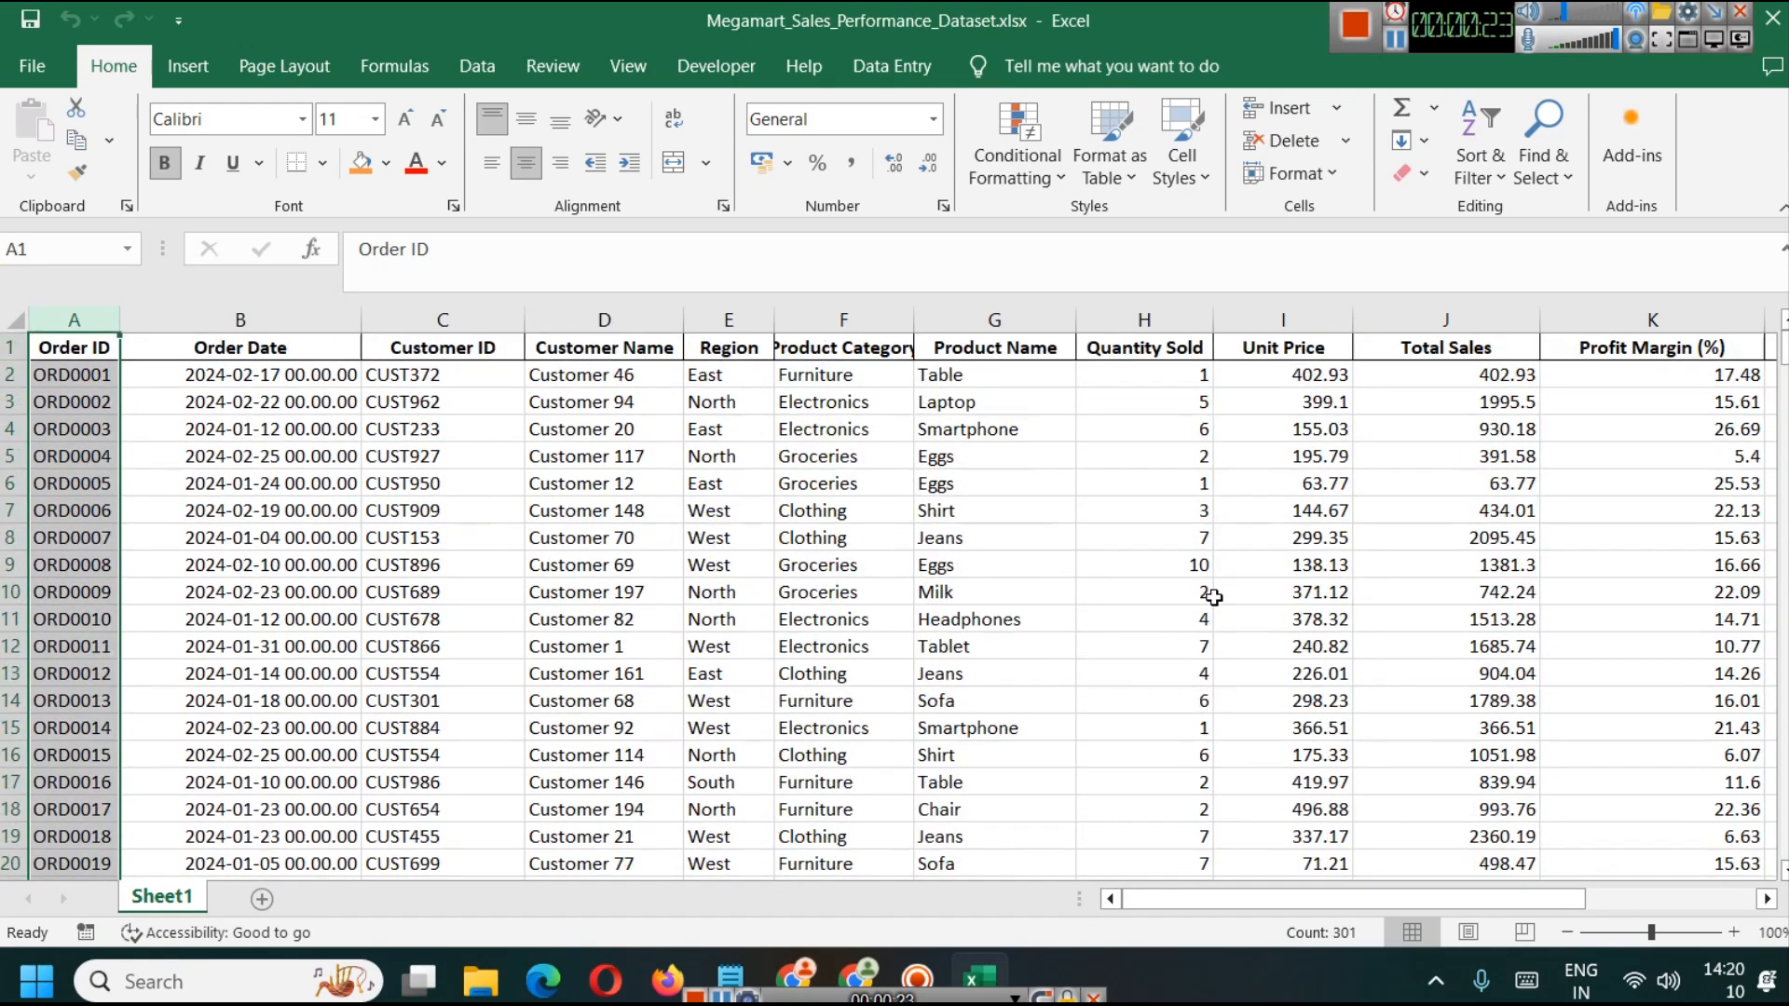
left_click(305, 322)
scroll(1704, 572, "down", 14)
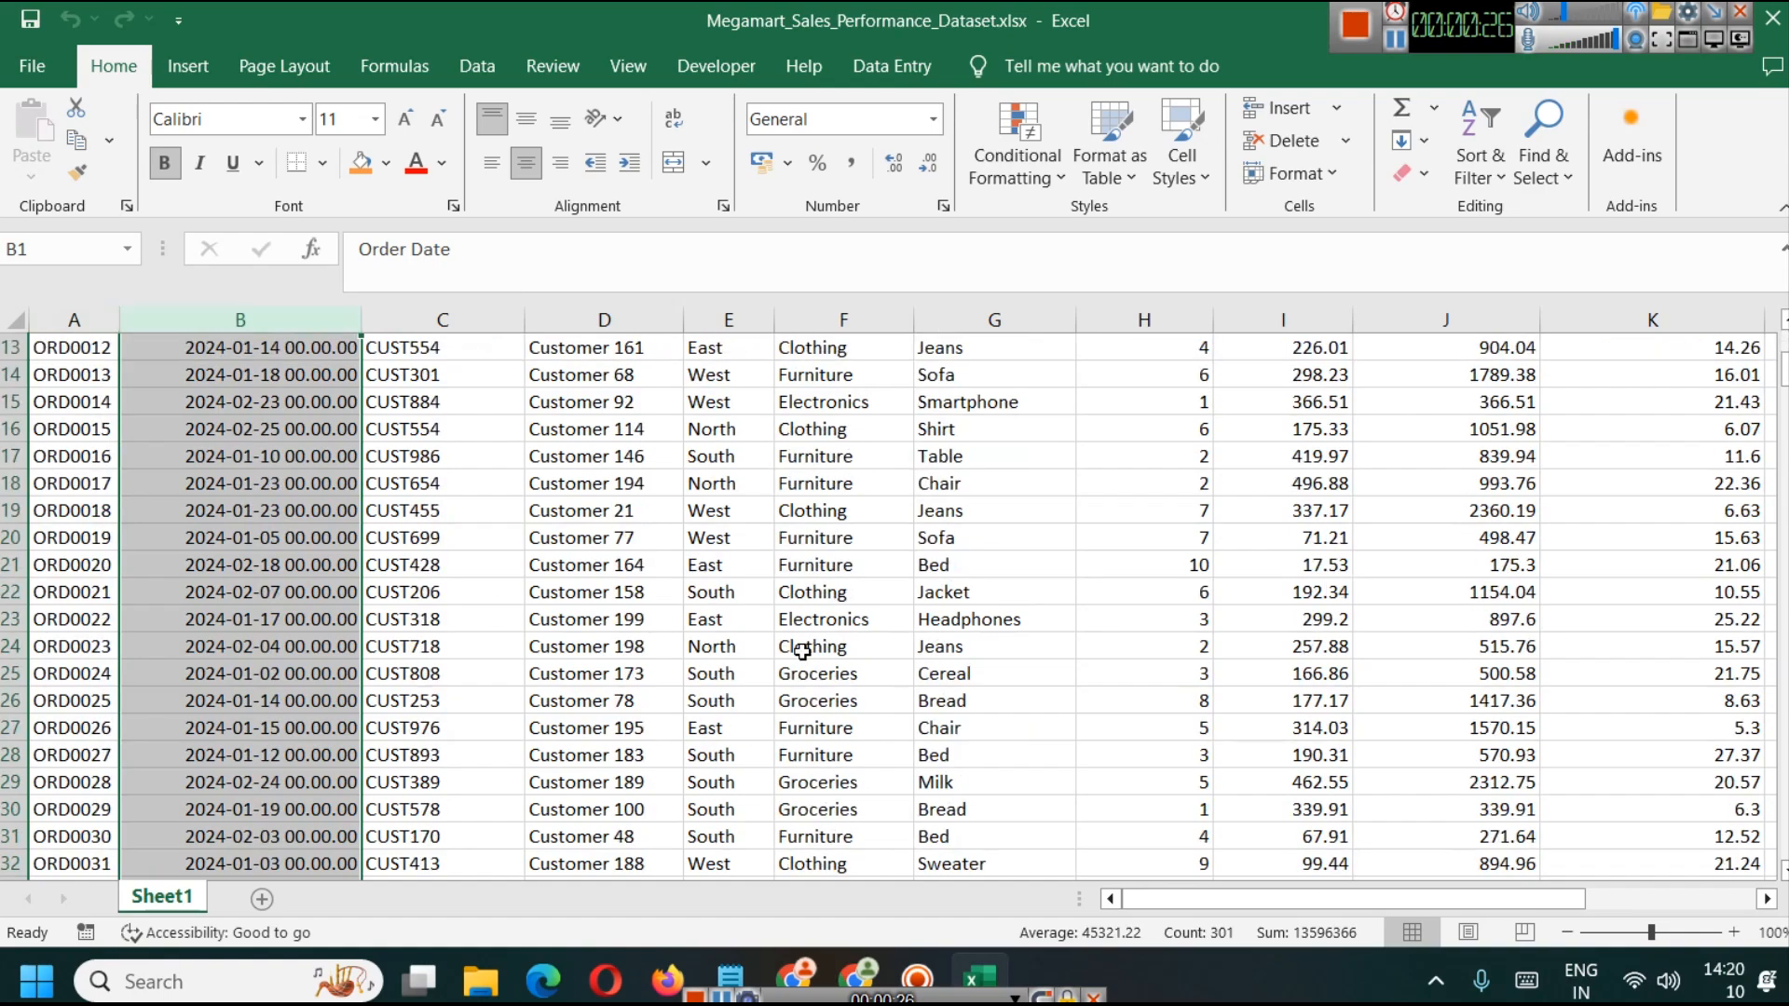
left_click_drag(1784, 419, 1783, 343)
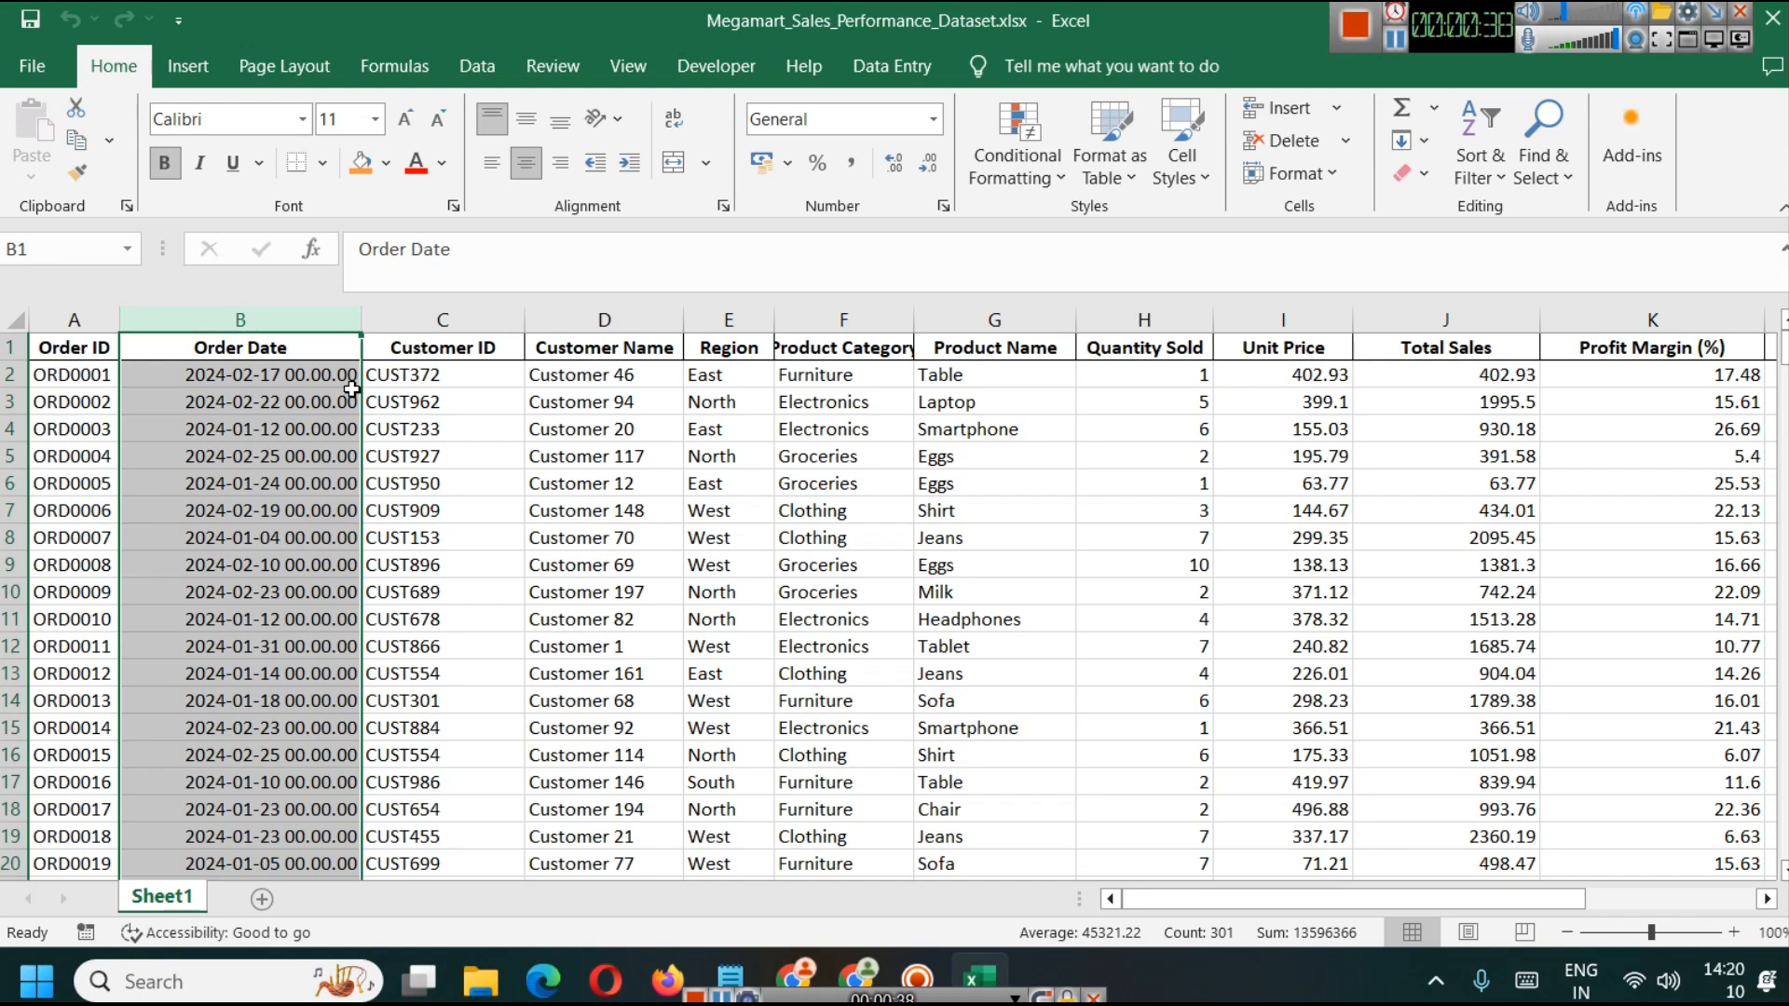
Step: Go through the Customer ID, Customer Name and Region columns and widen the Region column slightly
left_click(440, 320)
left_click(639, 316)
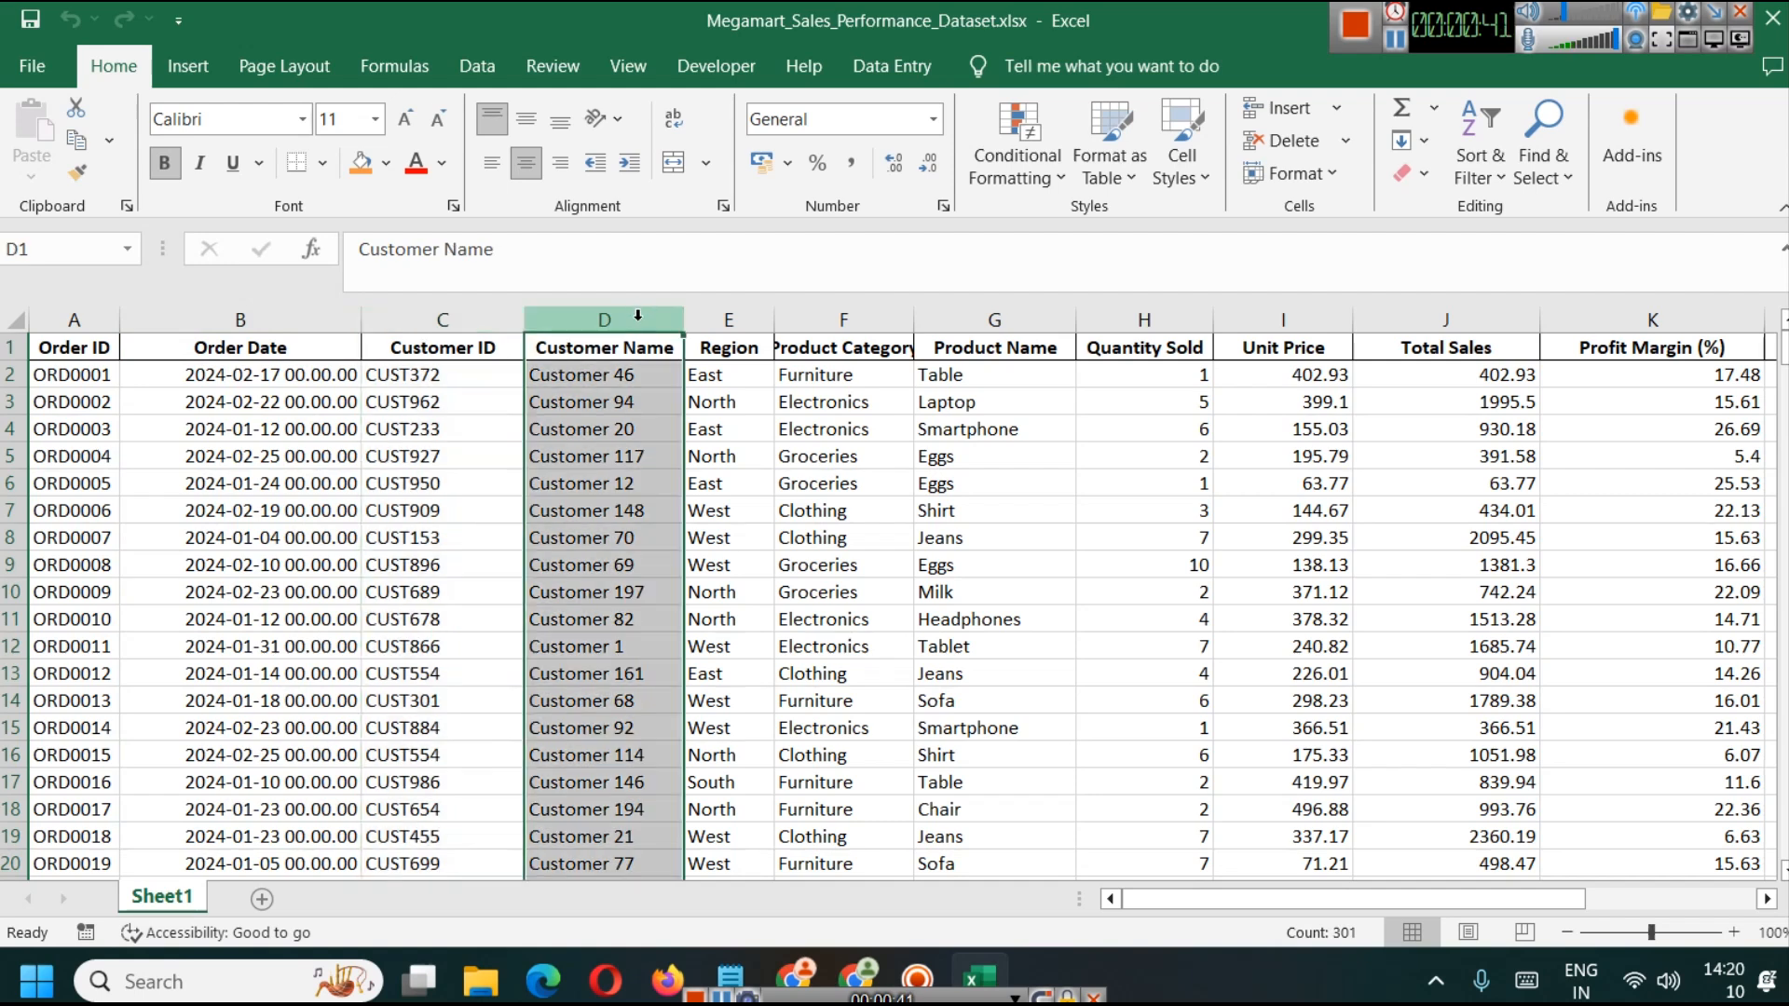
left_click(729, 319)
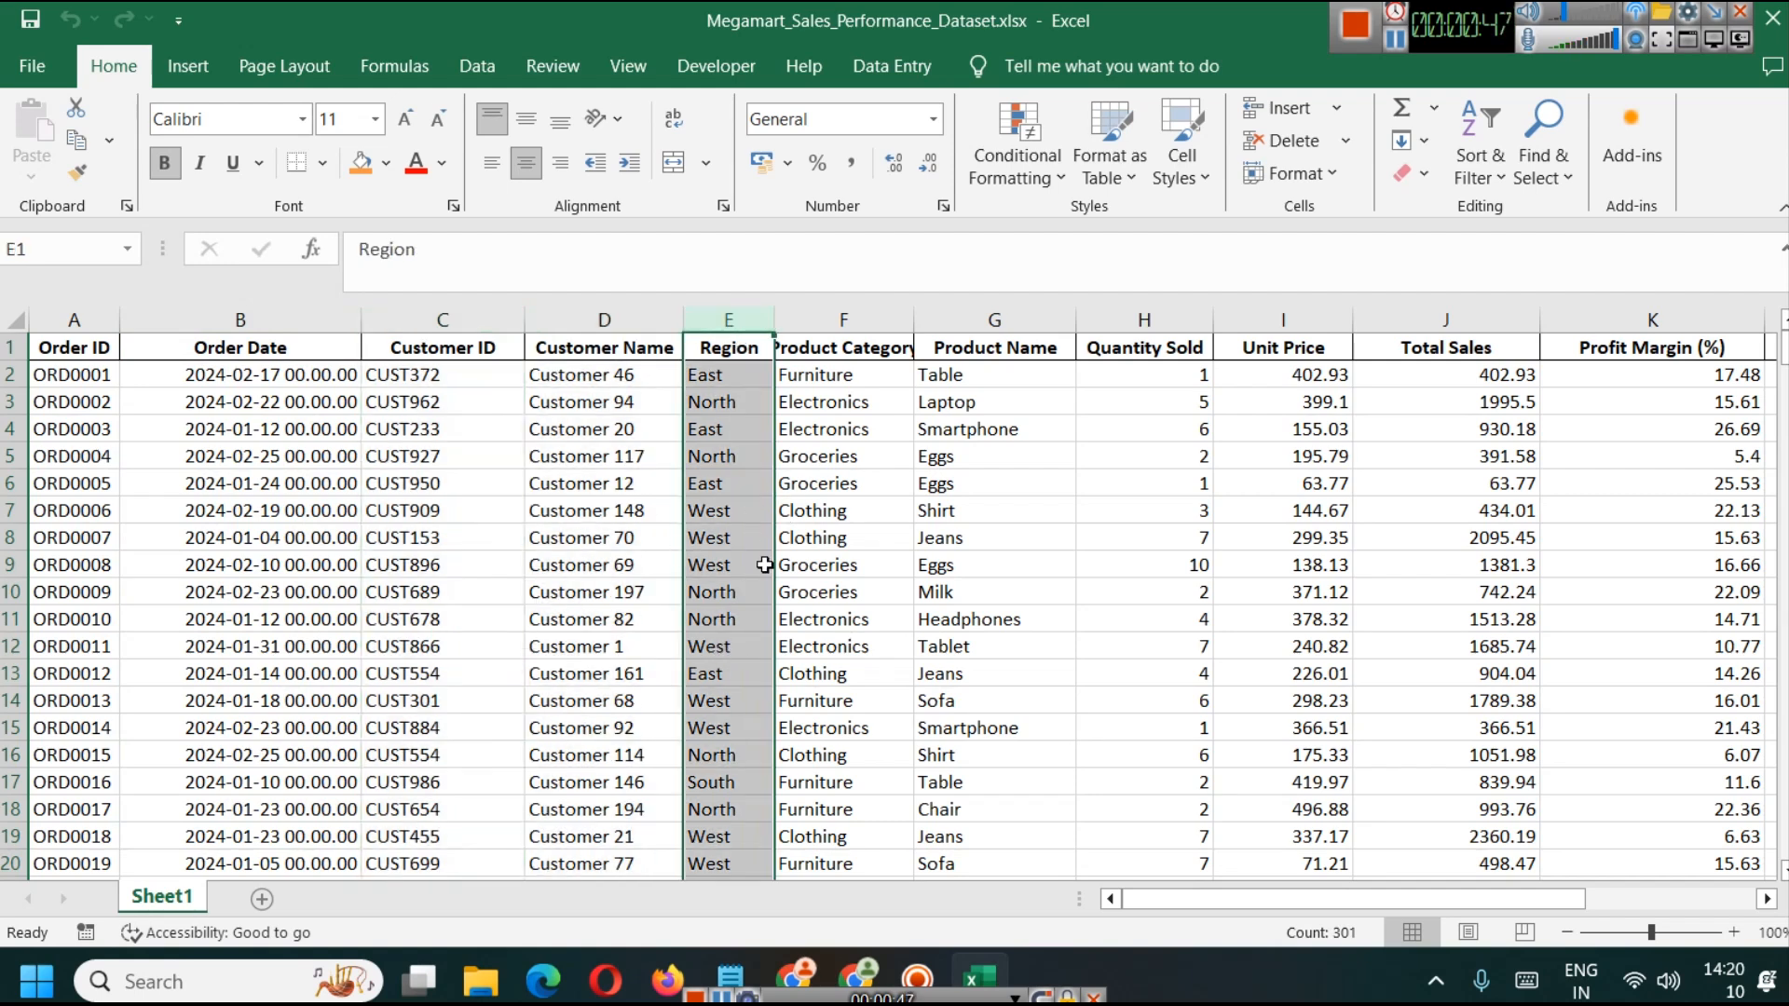
left_click_drag(769, 319, 791, 320)
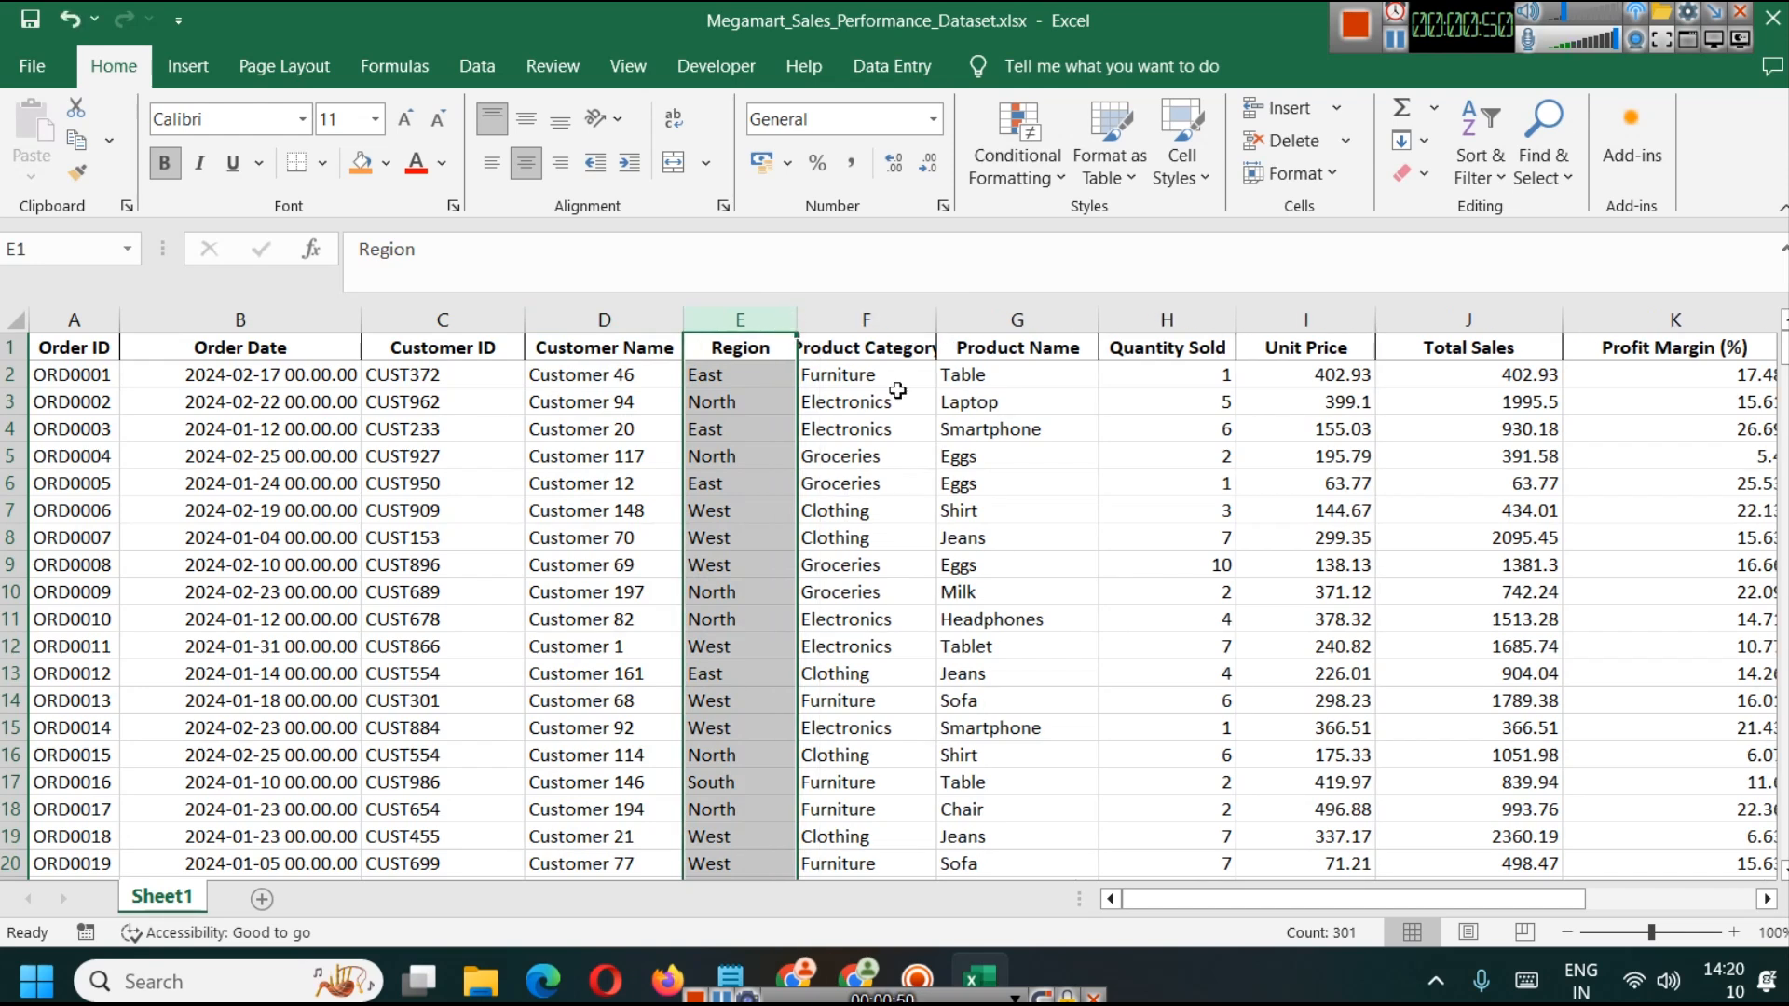
Step: Examine the Product Category, Product Name and Quantity Sold columns, and compare quantity, unit price and total sales for order ORD0002
left_click(868, 318)
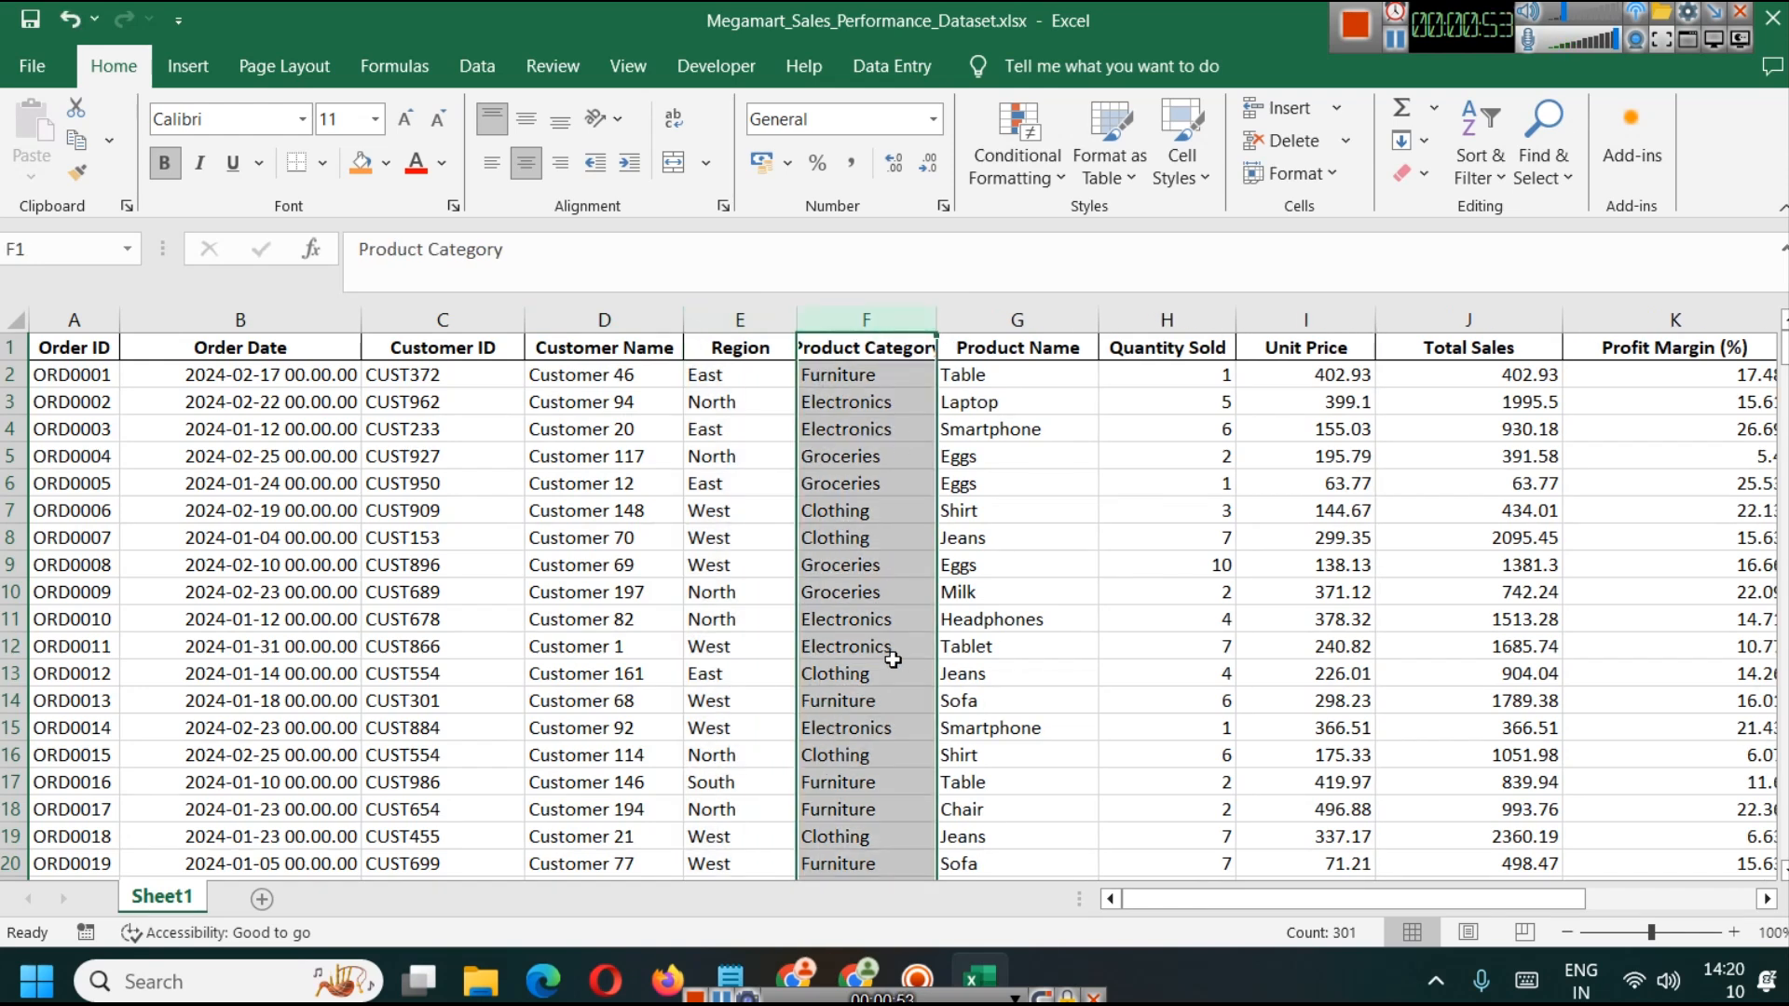
left_click(1015, 320)
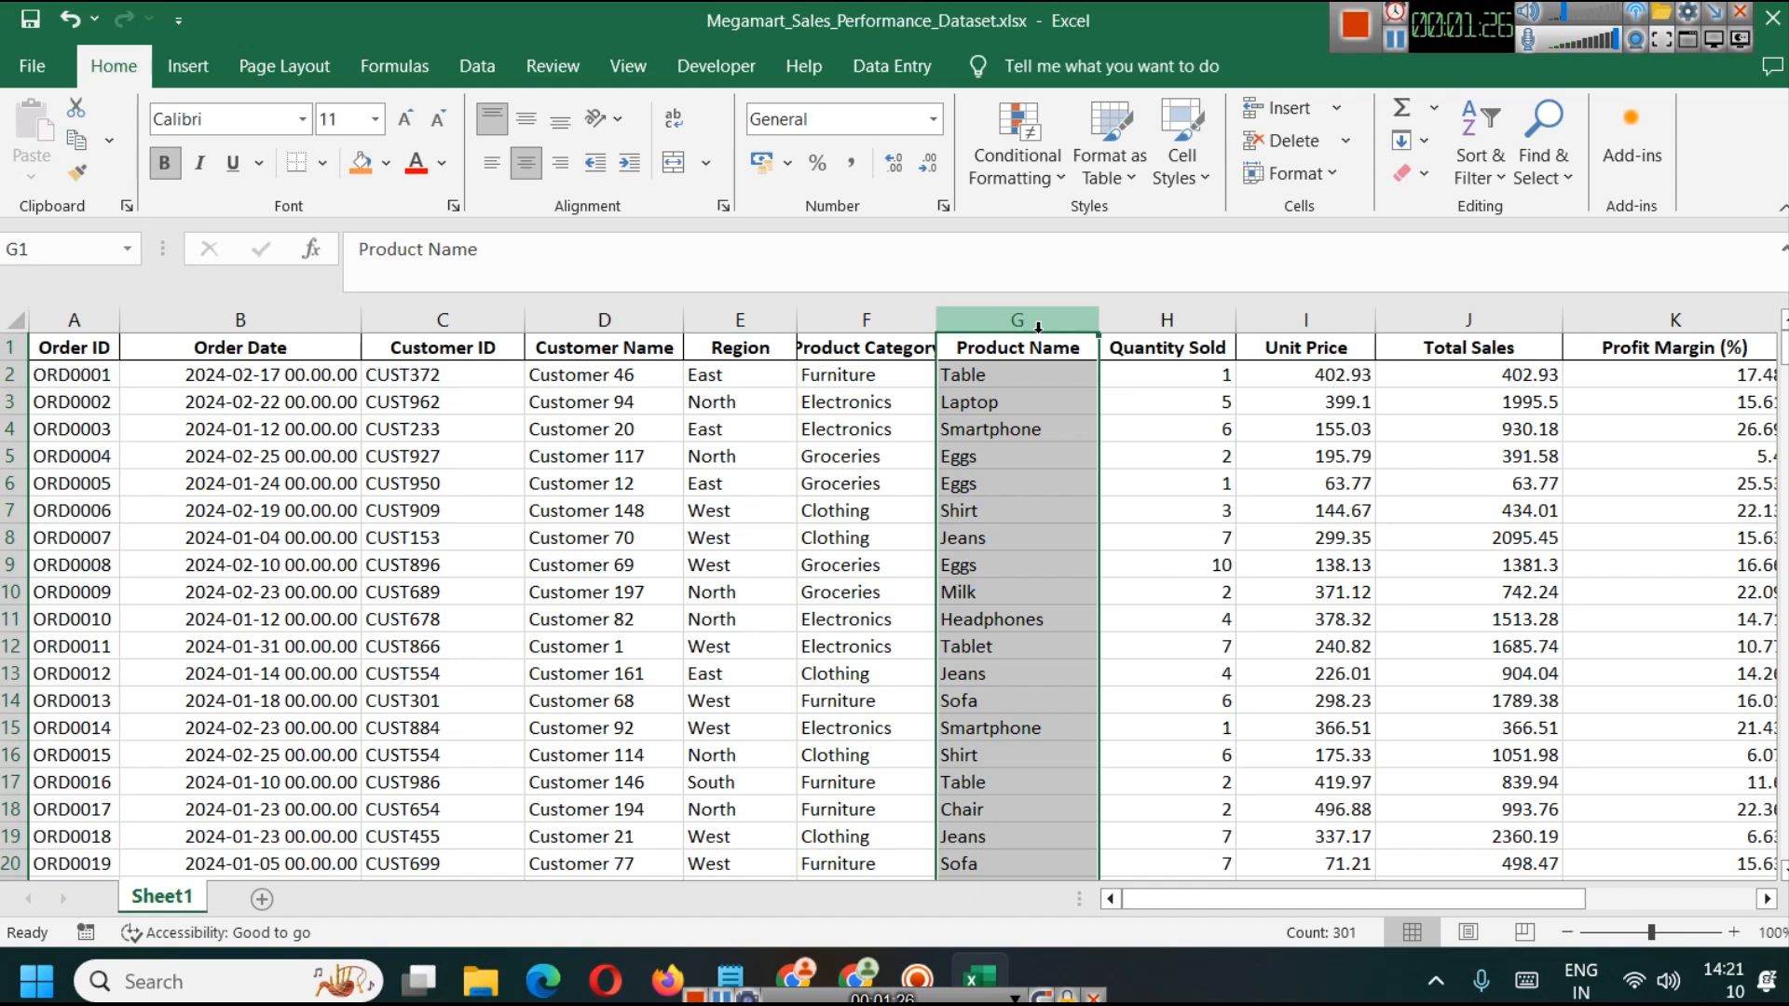
left_click(1153, 322)
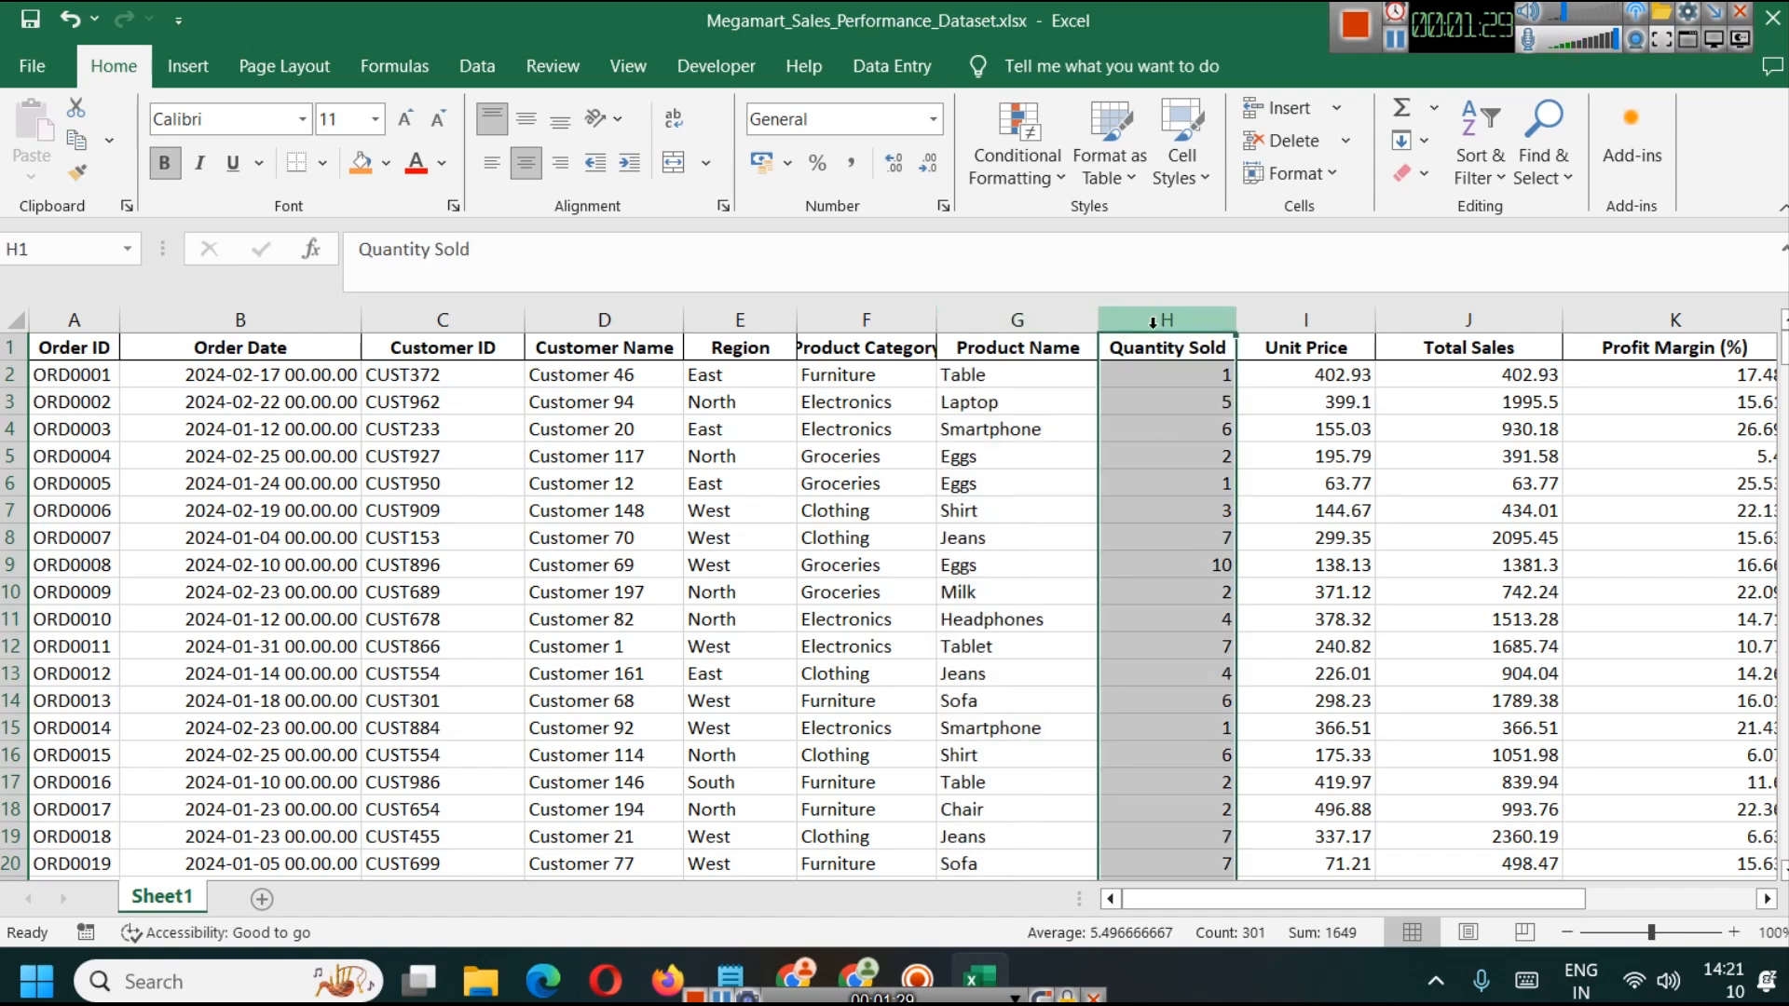
left_click(1335, 404)
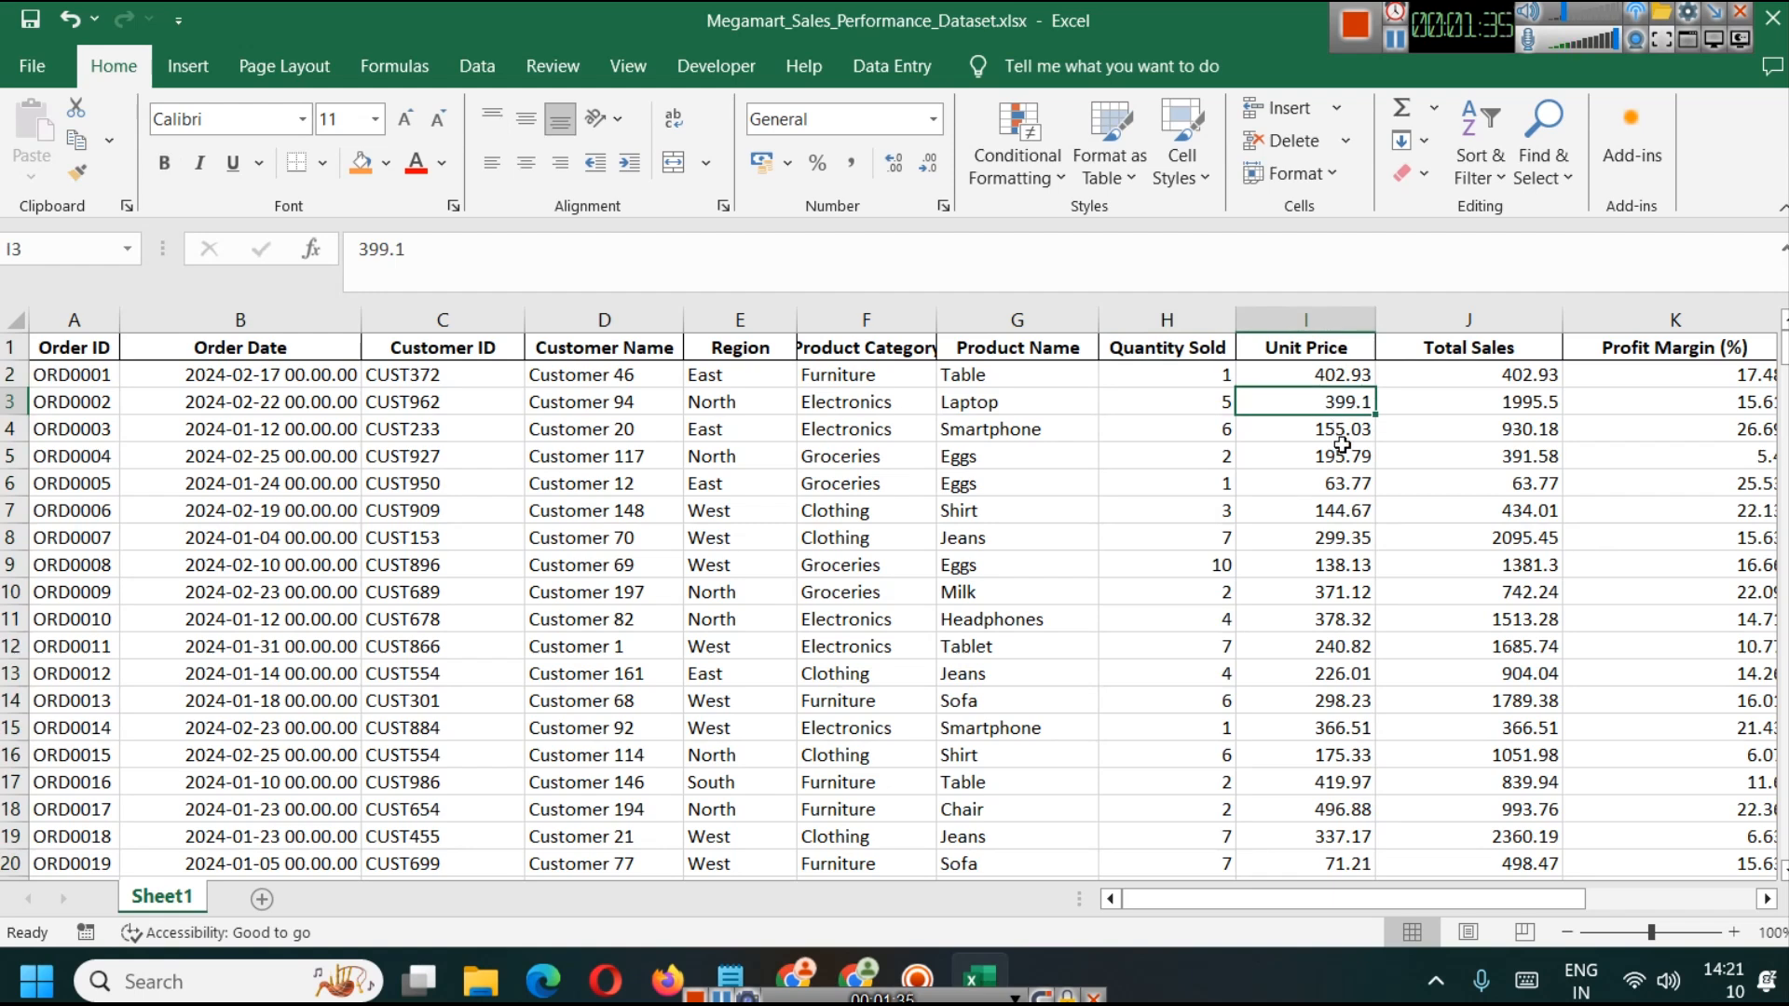
left_click(1216, 424)
left_click(1483, 399)
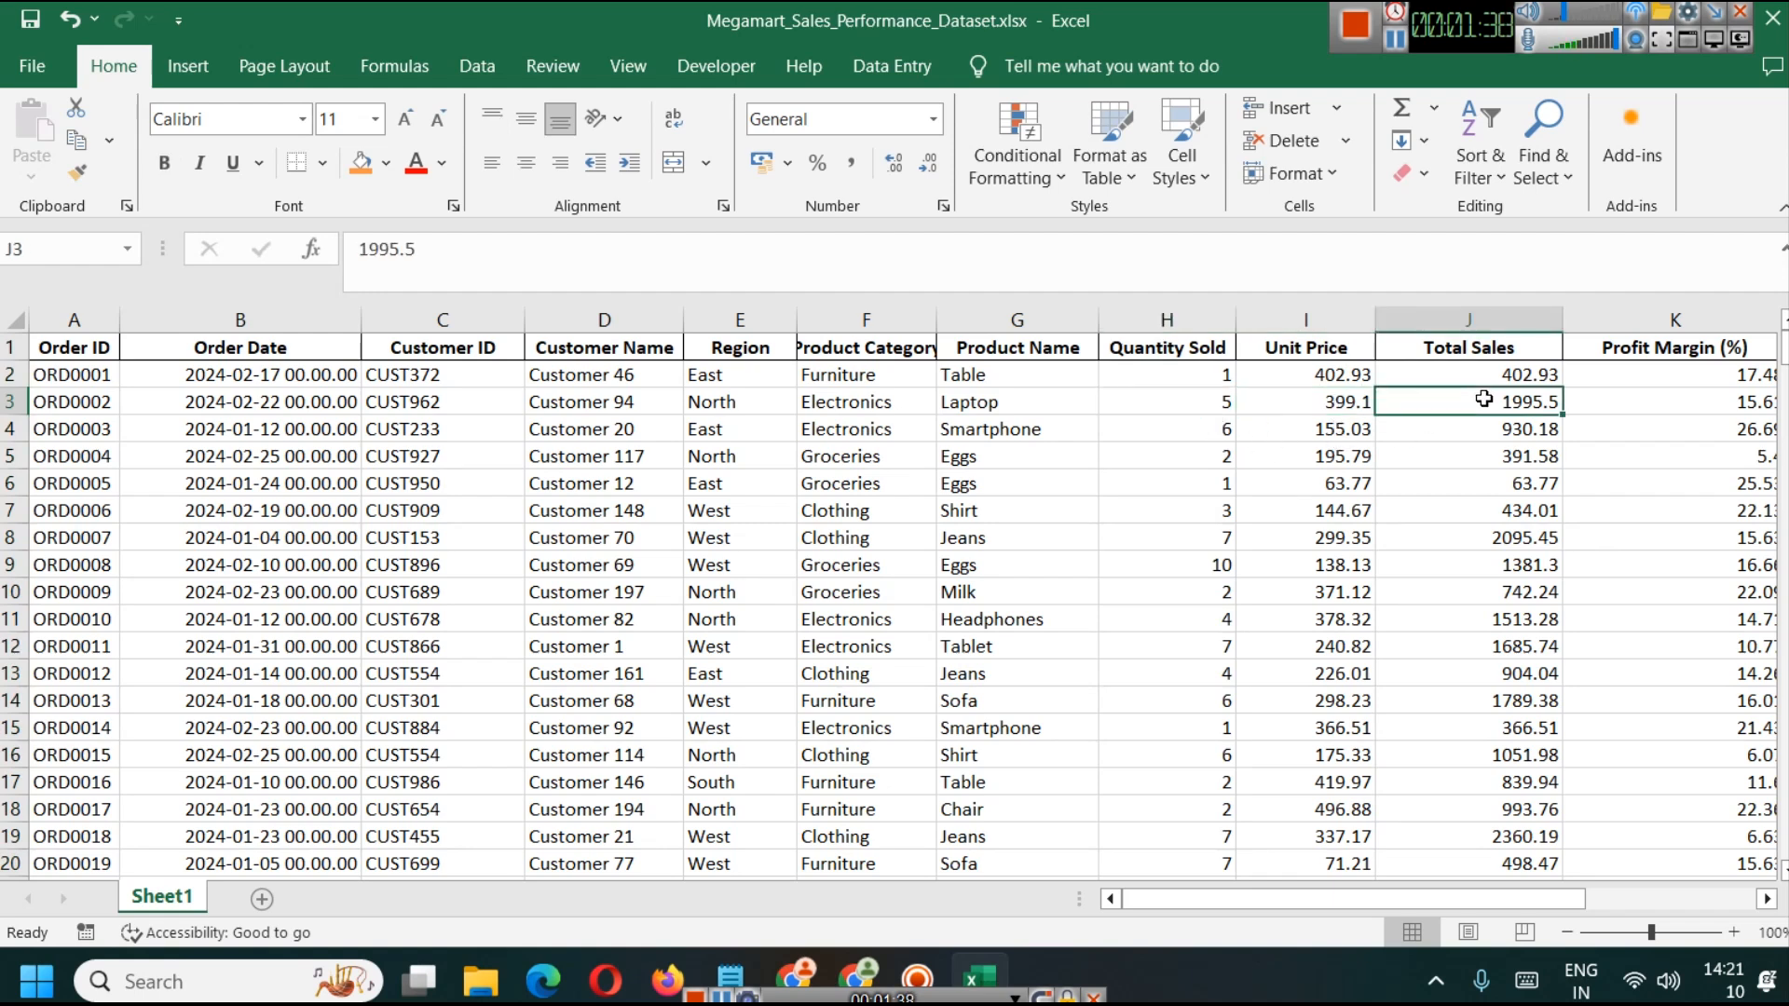
left_click(1334, 400)
left_click(1216, 399)
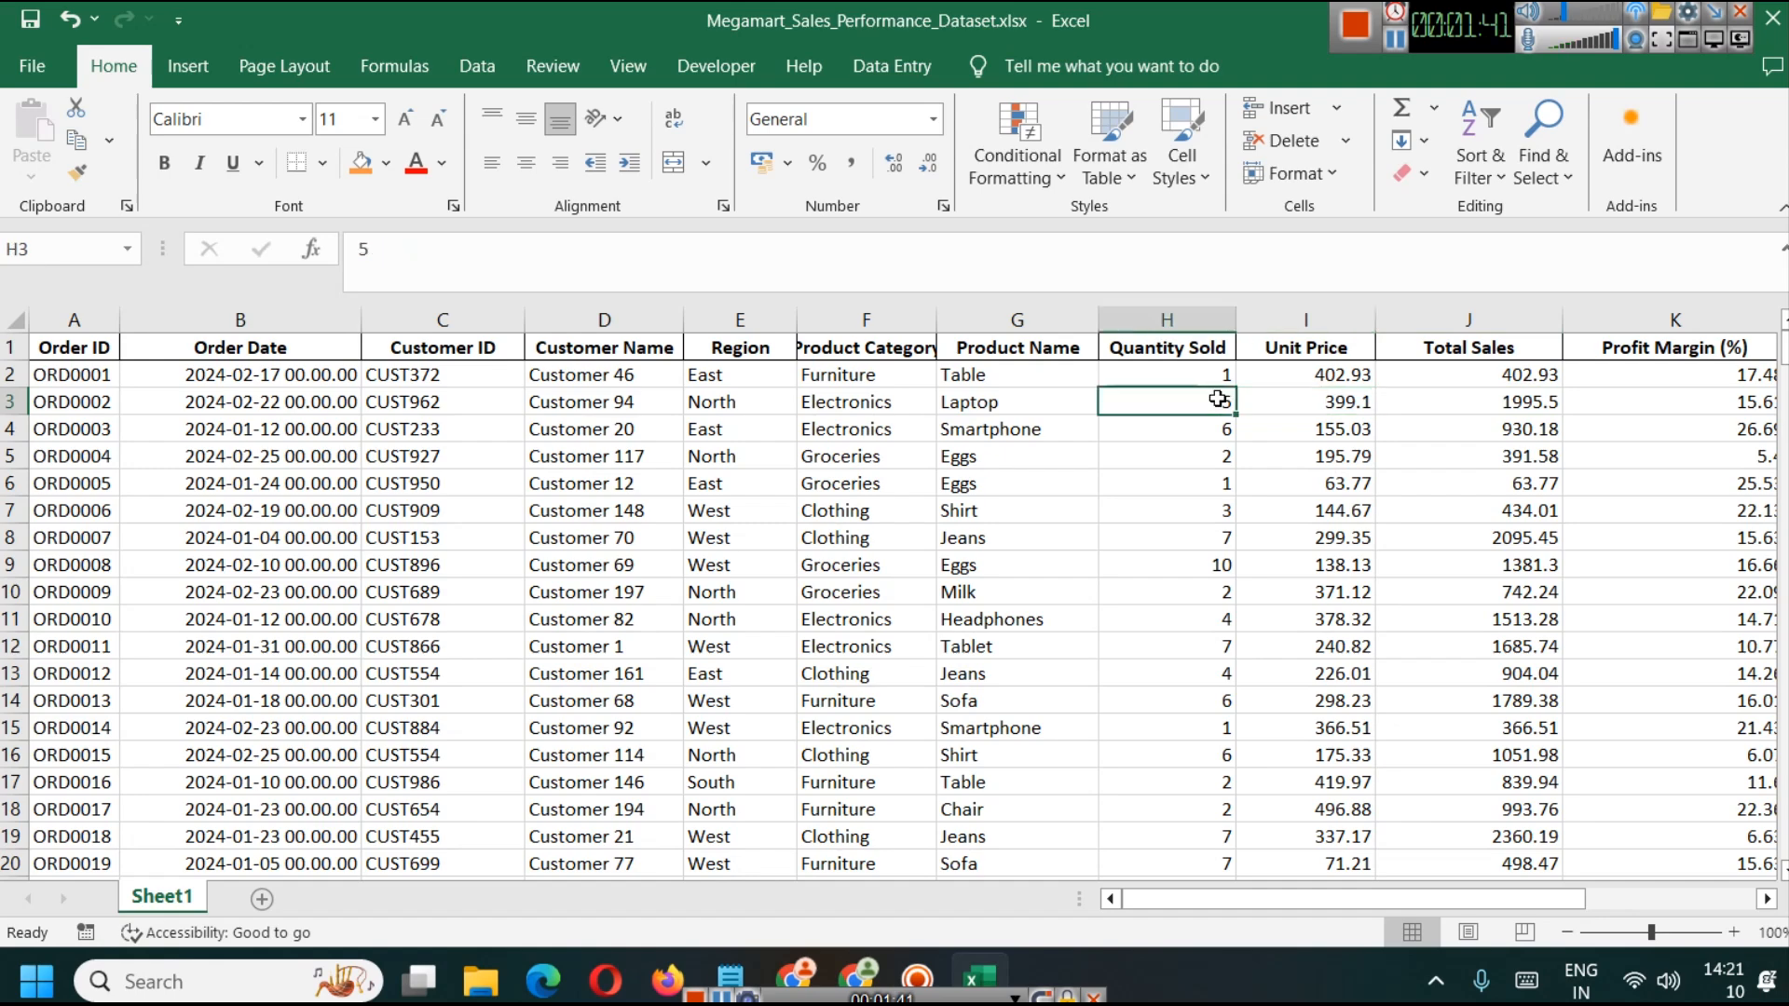
Step: Compare the profit margin, profit amount and total sales values in row 4
left_click_drag(1459, 899, 1578, 897)
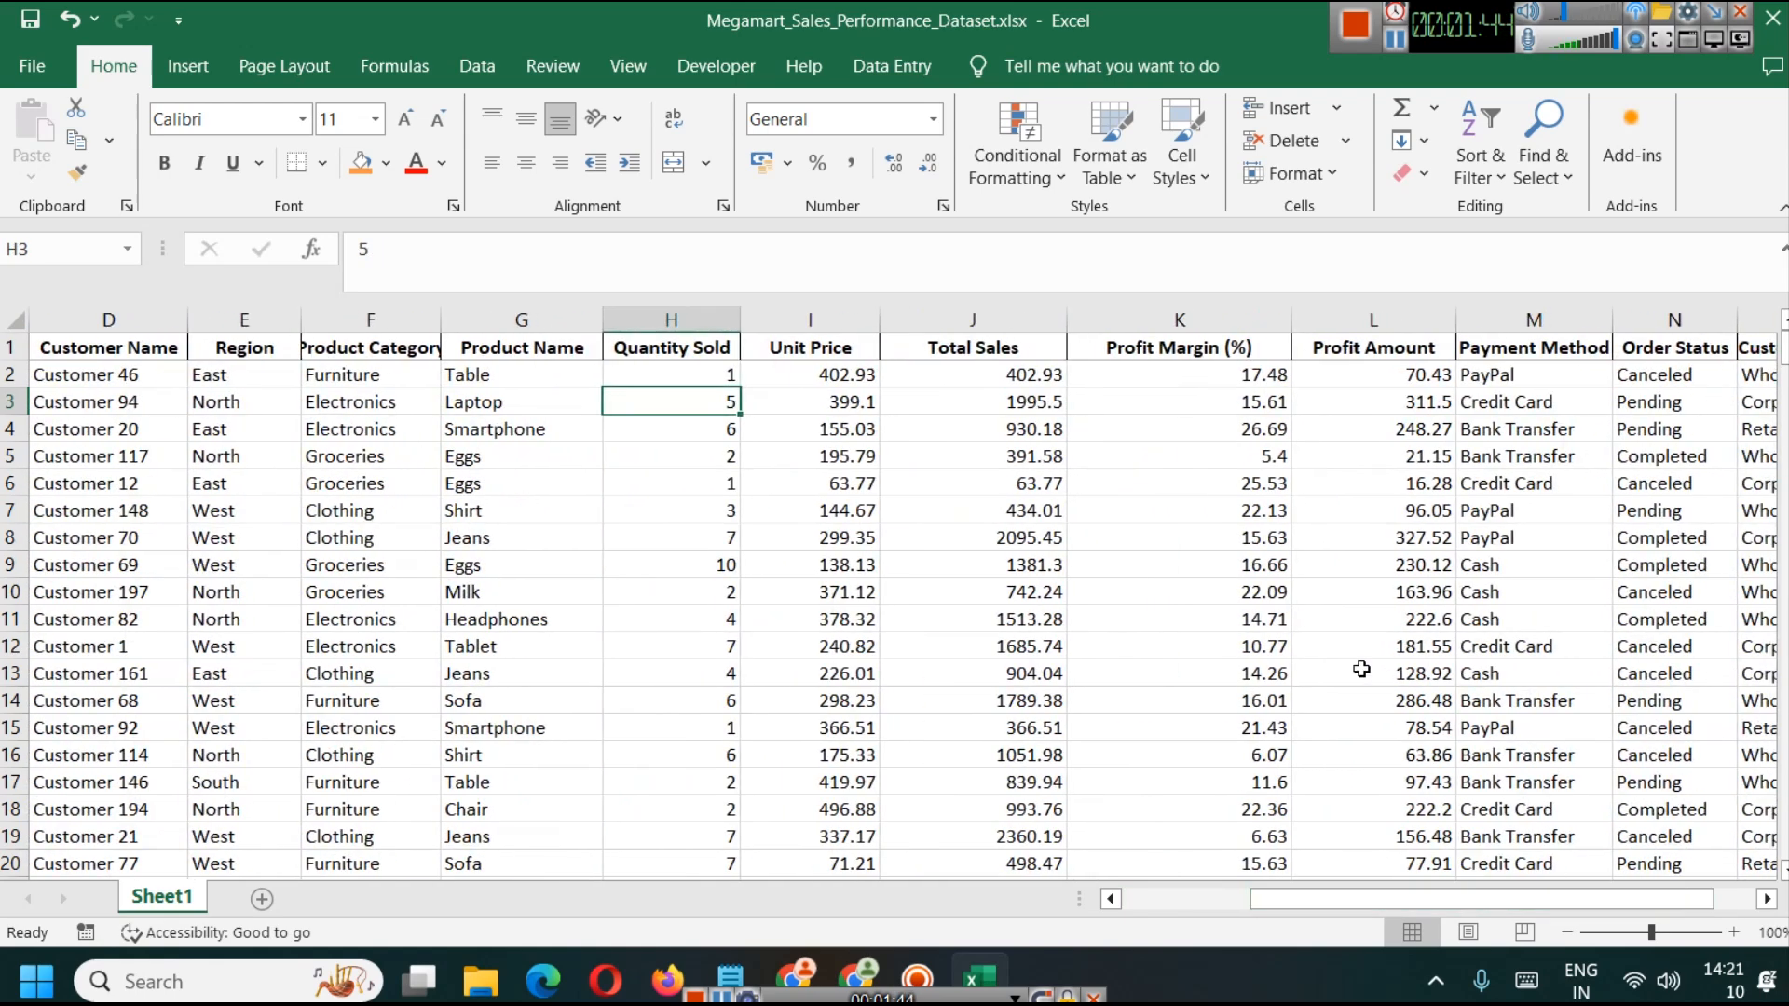
left_click(1221, 435)
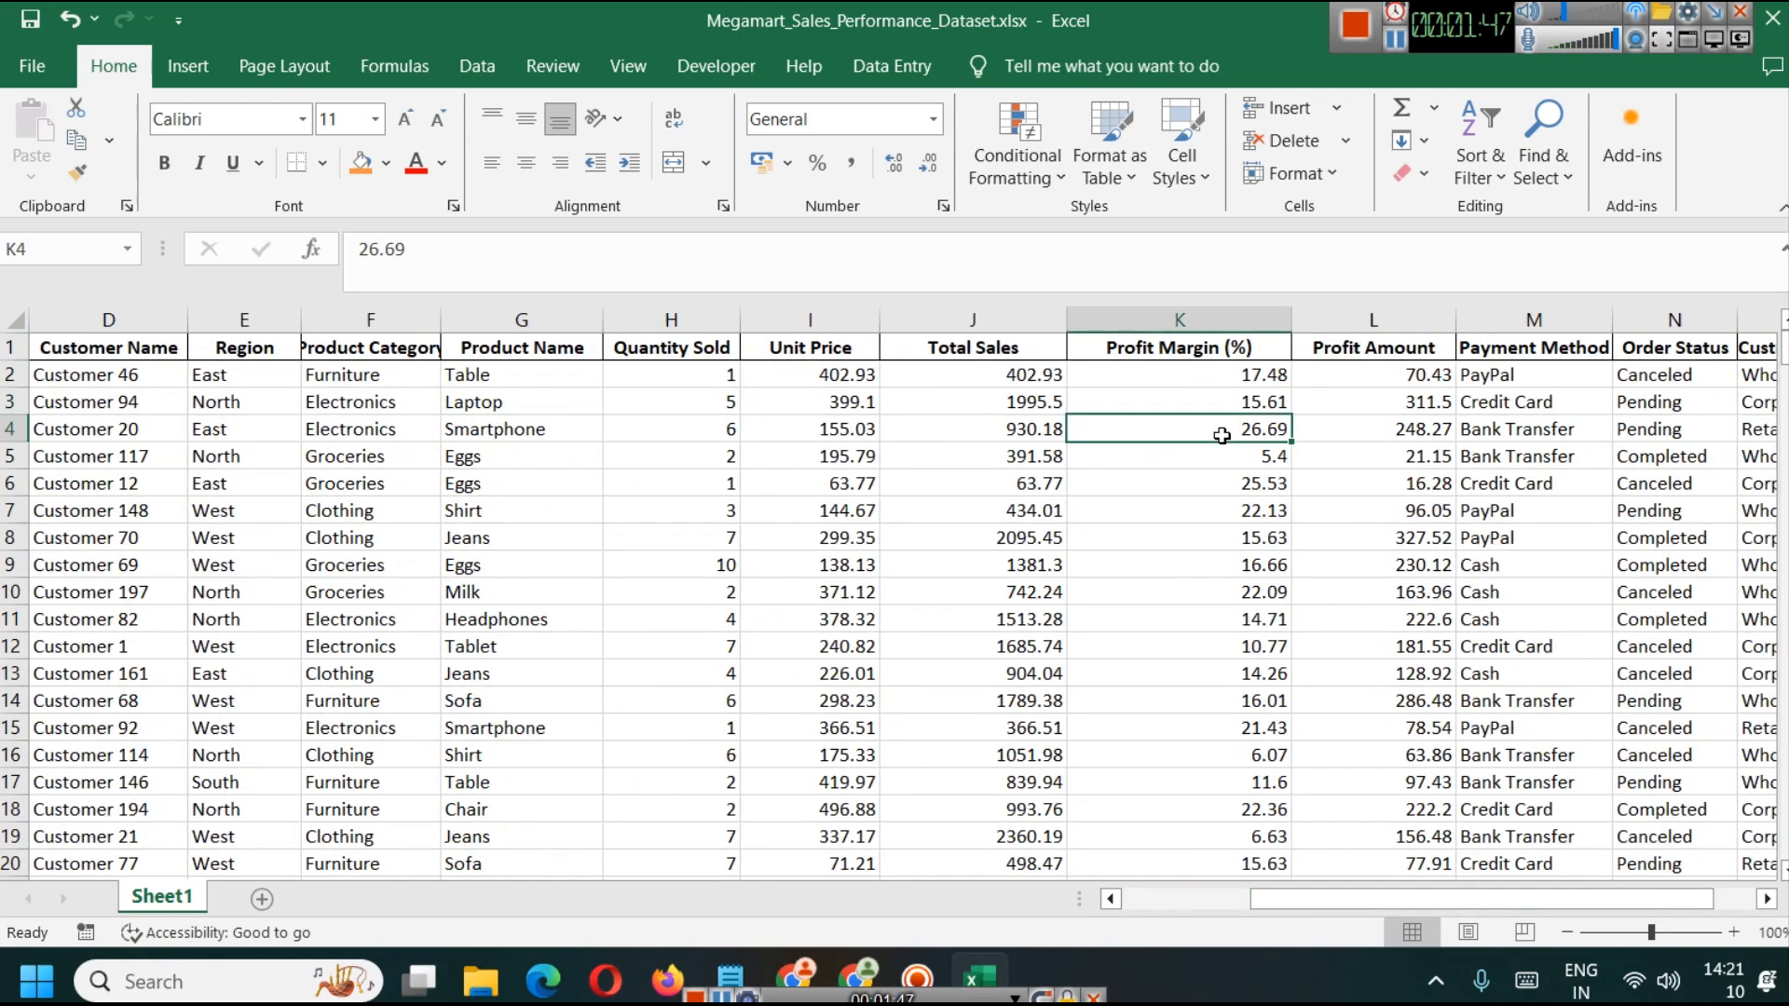
left_click(1423, 436)
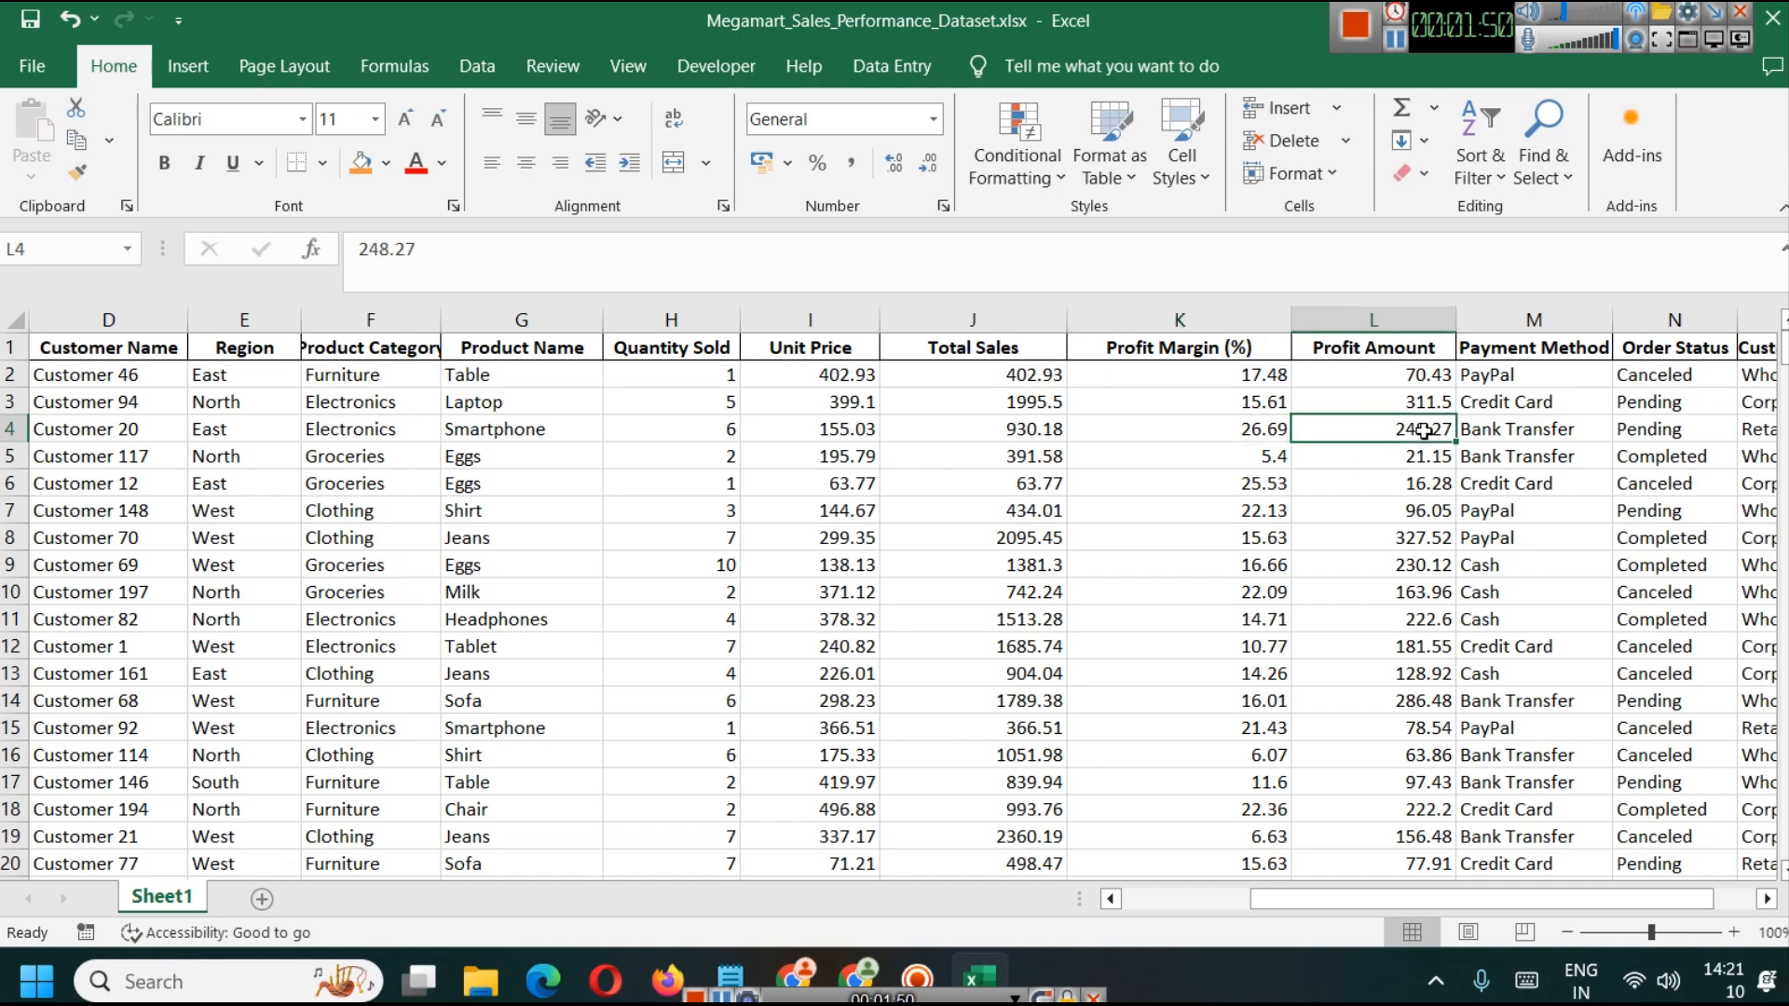
left_click(1034, 435)
left_click(1246, 433)
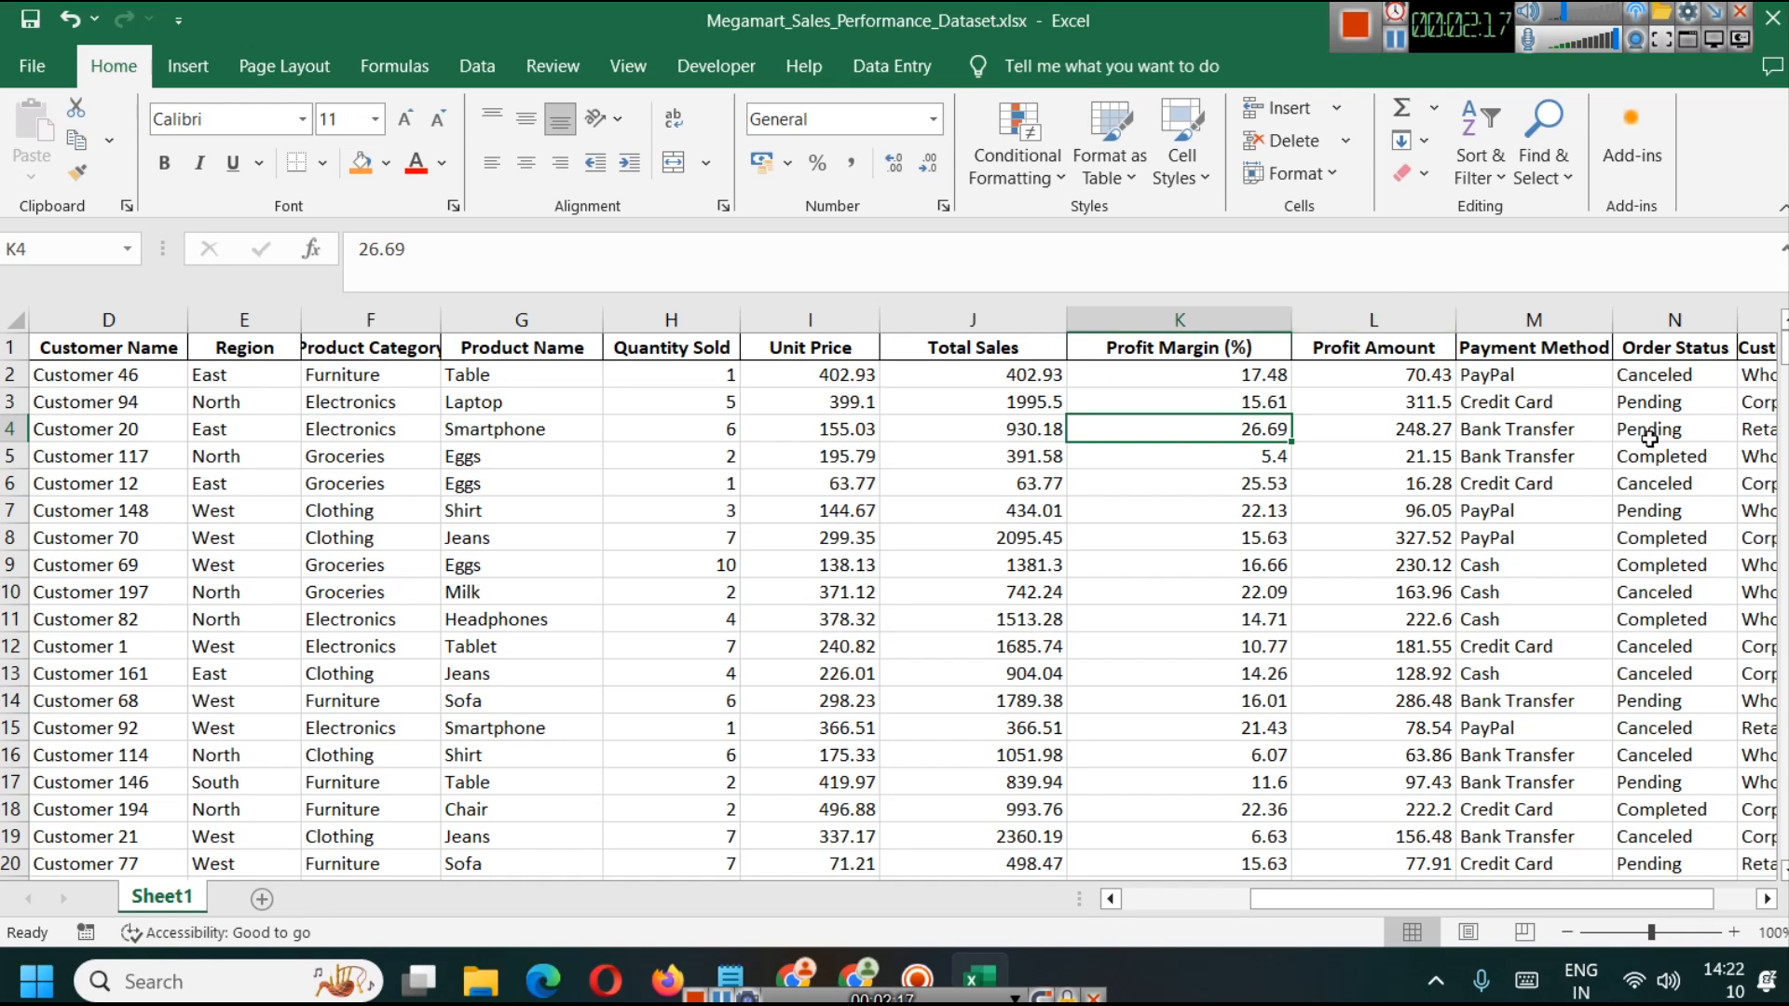
Step: Examine the Payment Method and Customer Segment columns at the end of the dataset
left_click(1535, 320)
left_click_drag(1695, 899, 1745, 899)
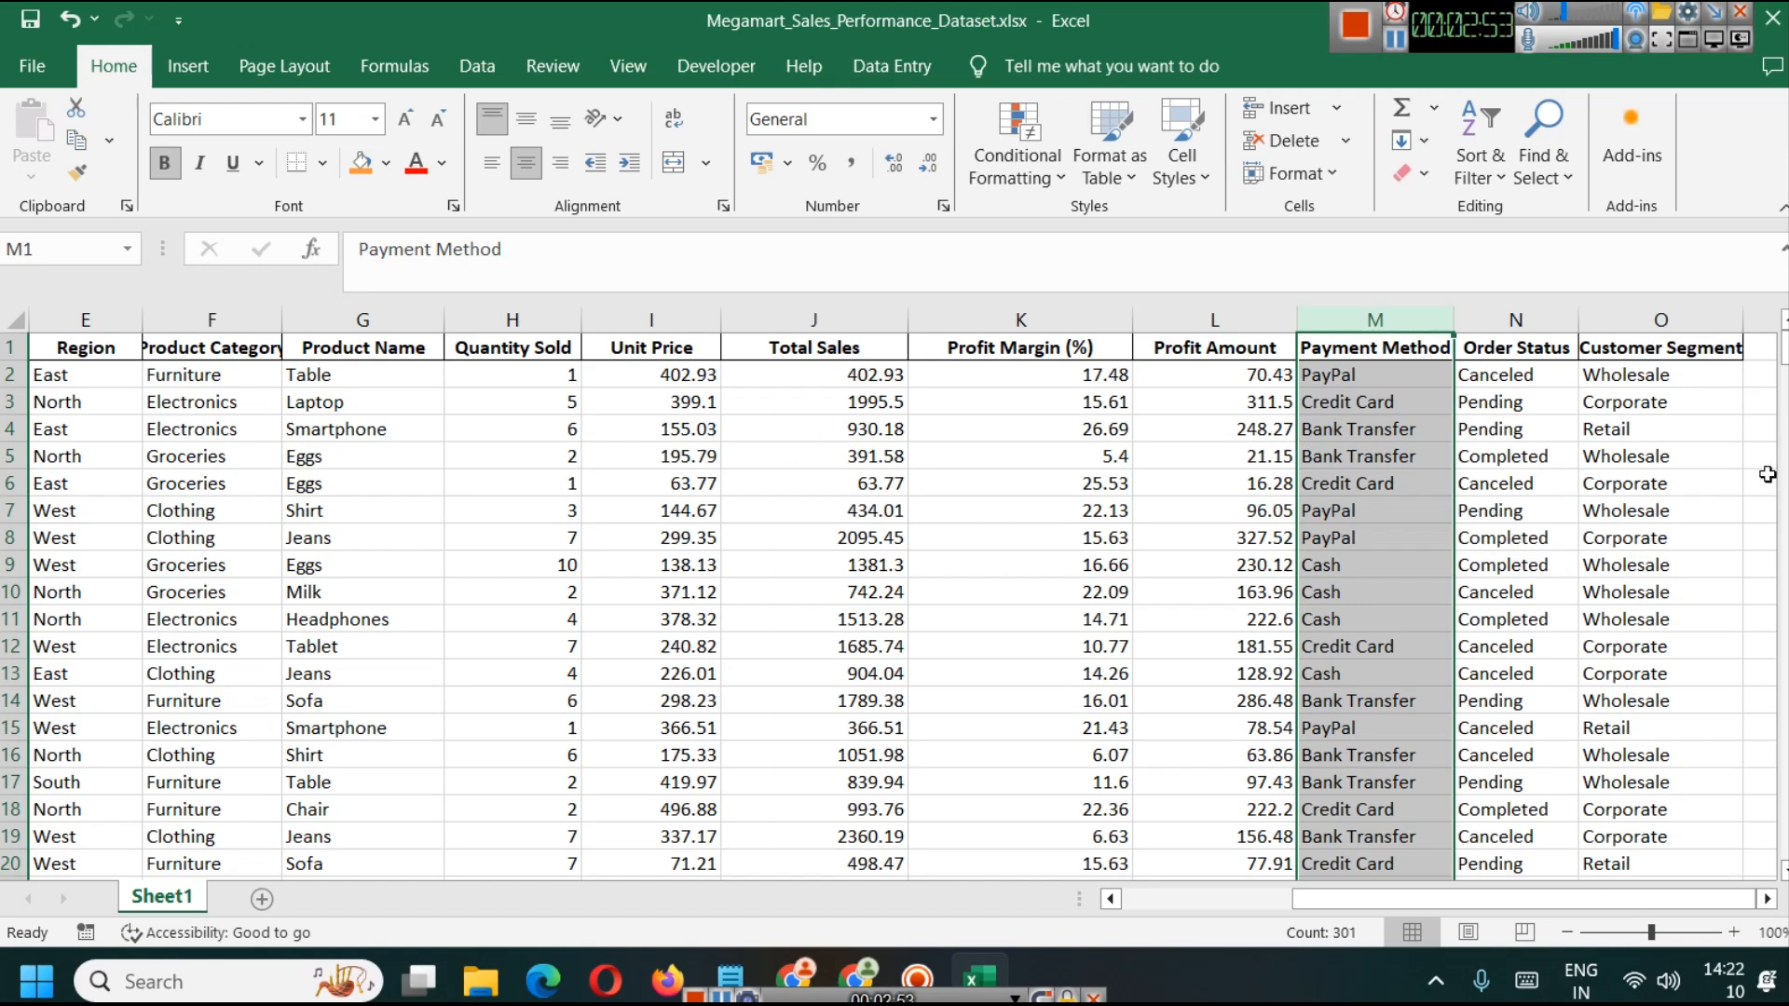
left_click(1644, 320)
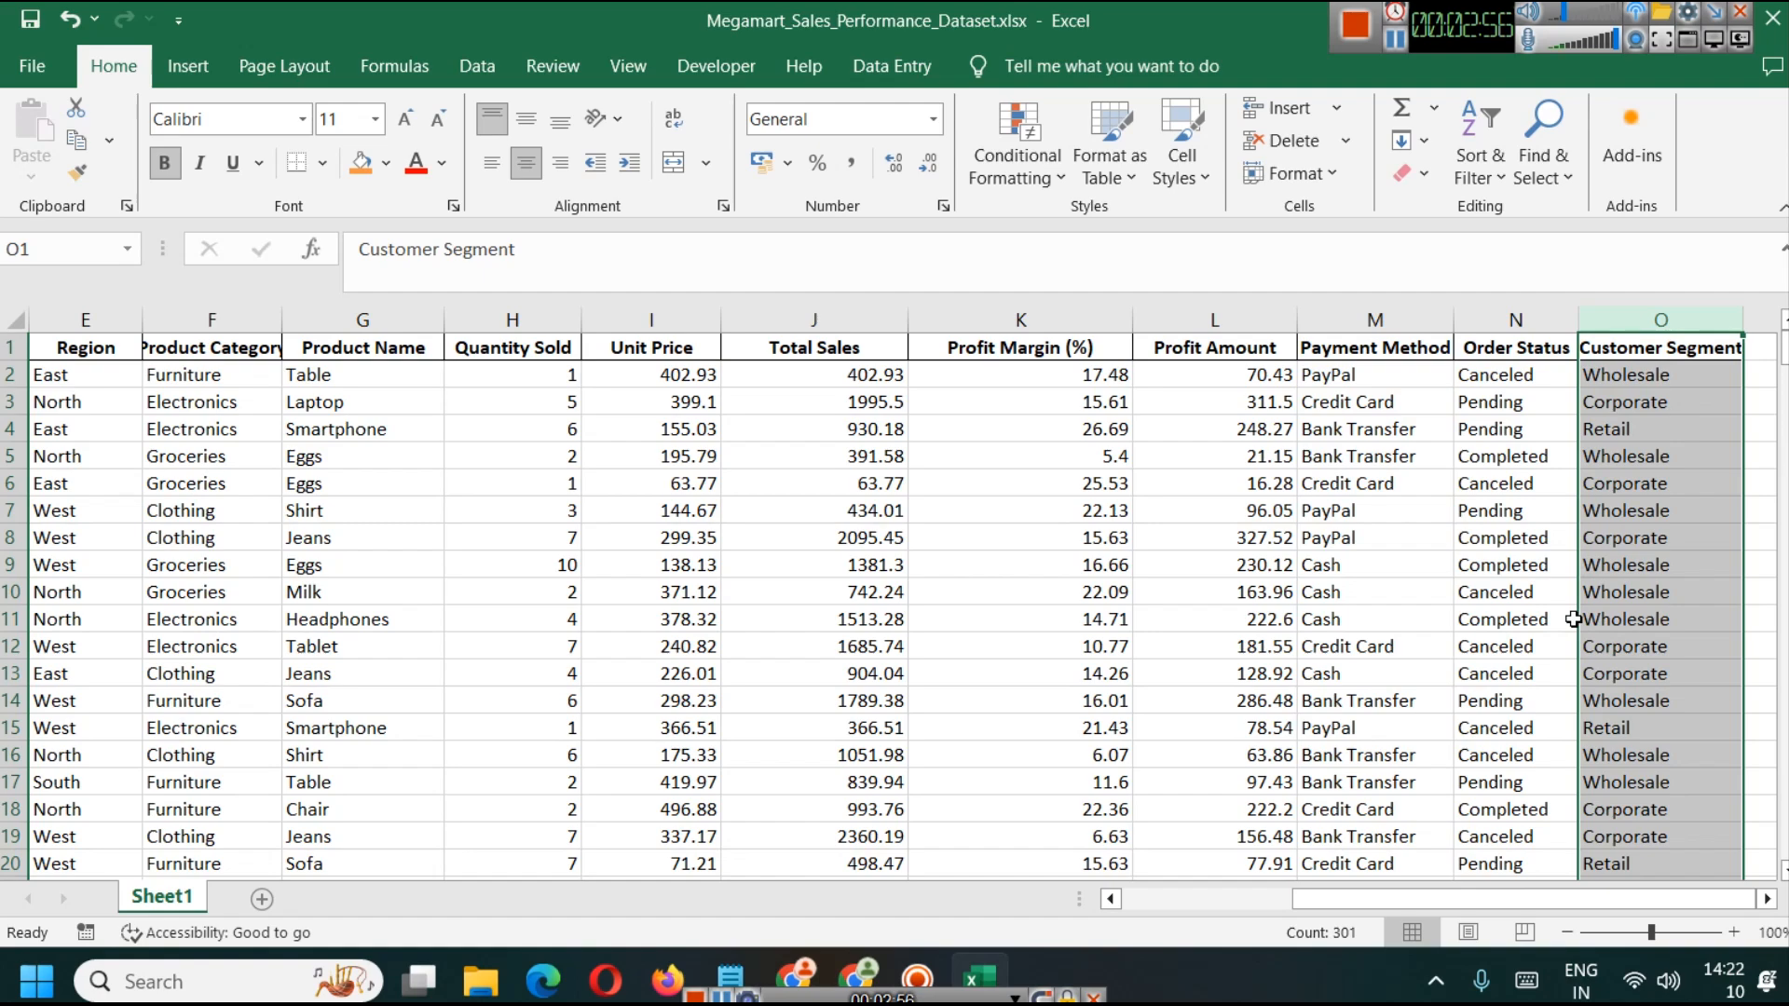
scroll(1633, 630, "down", 5)
scroll(1599, 646, "up", 5)
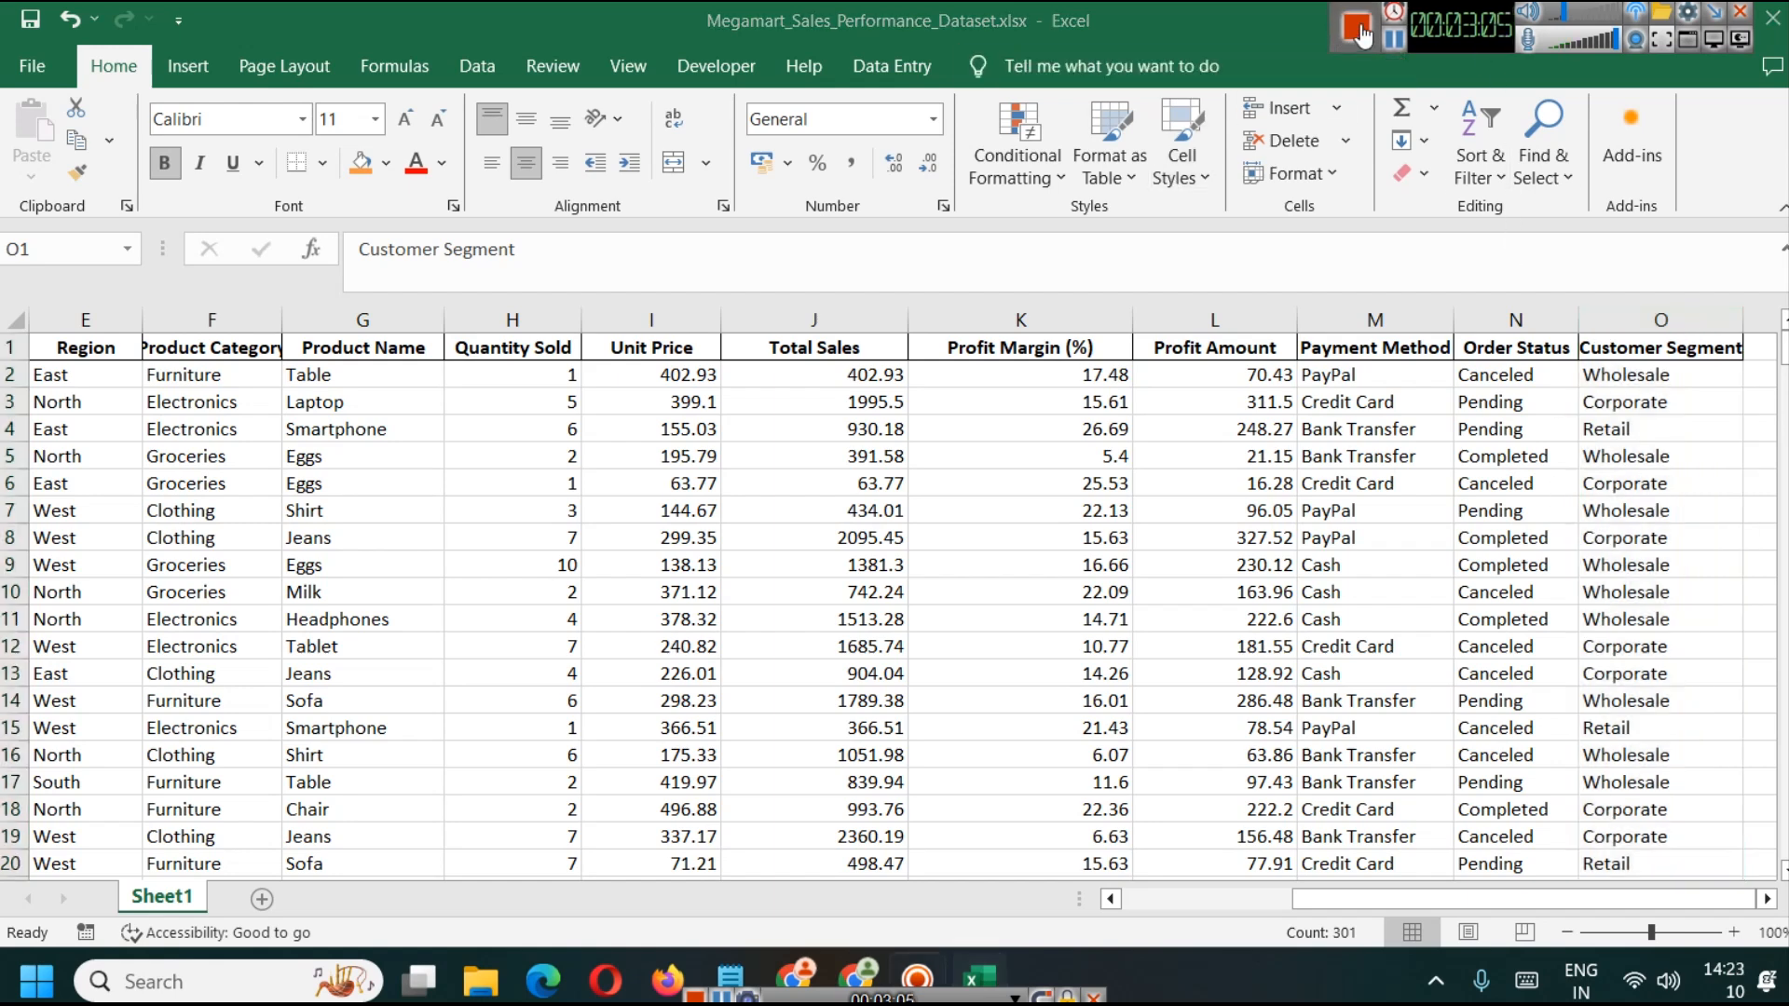
Step: Search Windows for power, launch Power BI Desktop (May 2024) and dismiss the uncertified connectors notice
left_click(160, 990)
type("power")
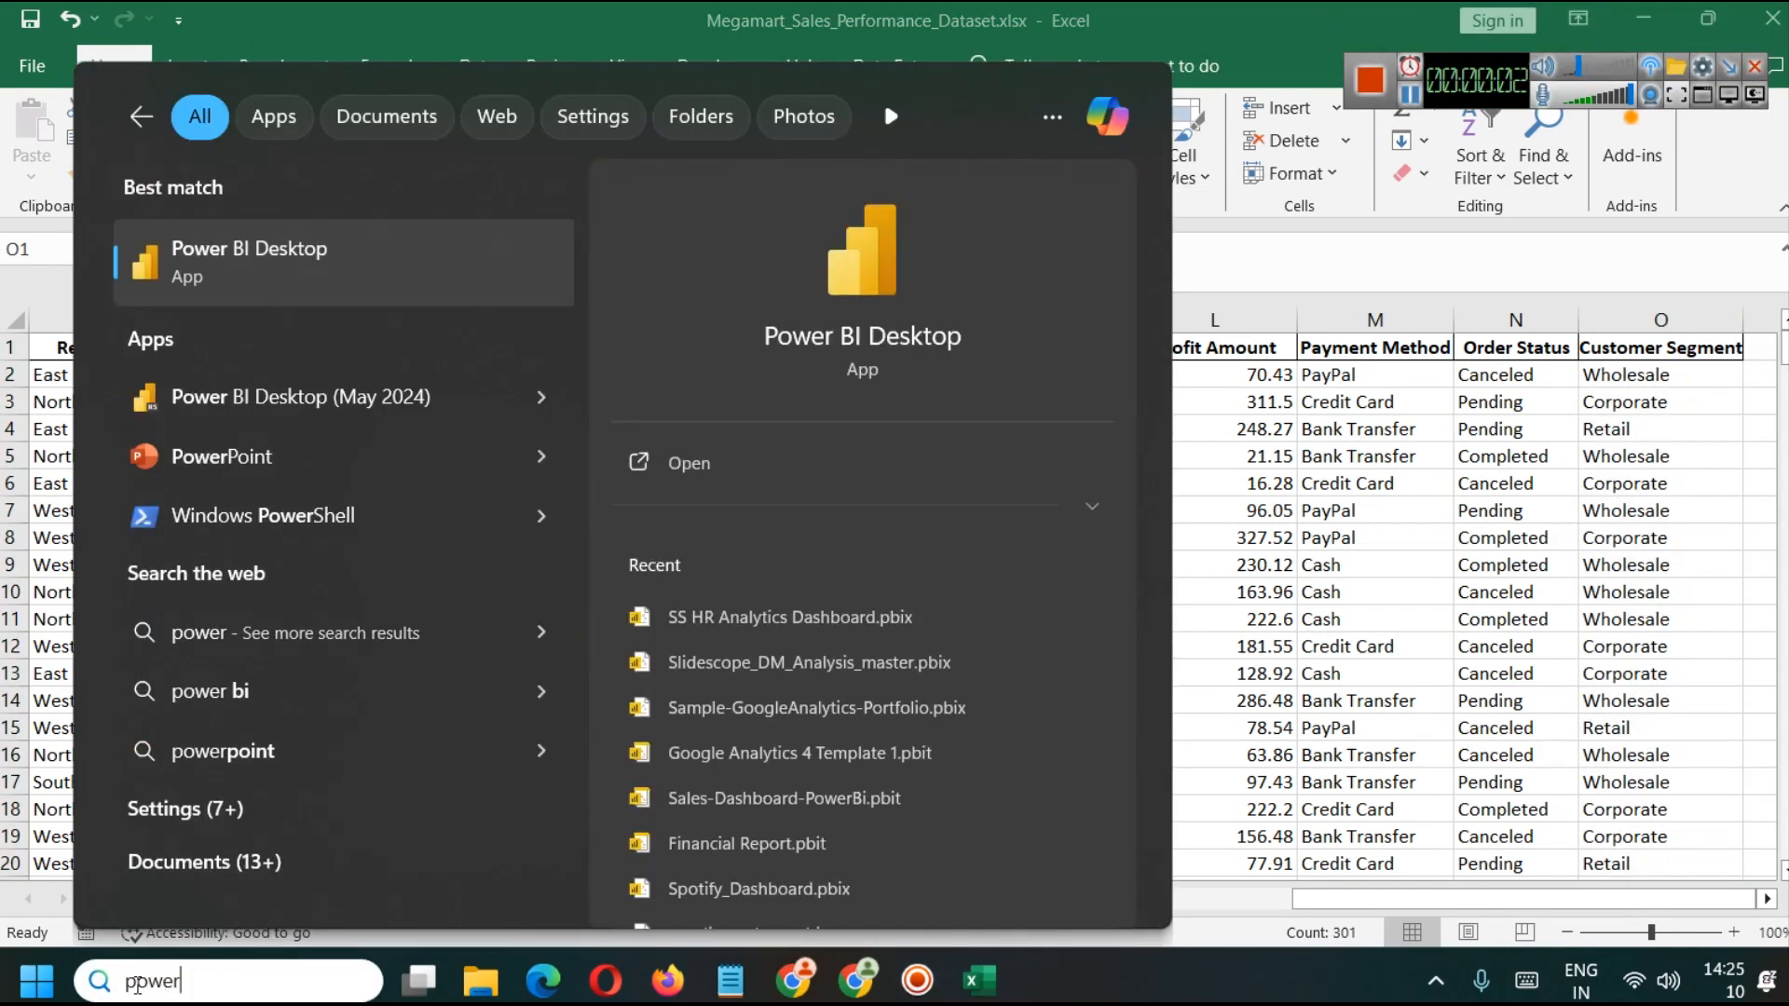
left_click(541, 400)
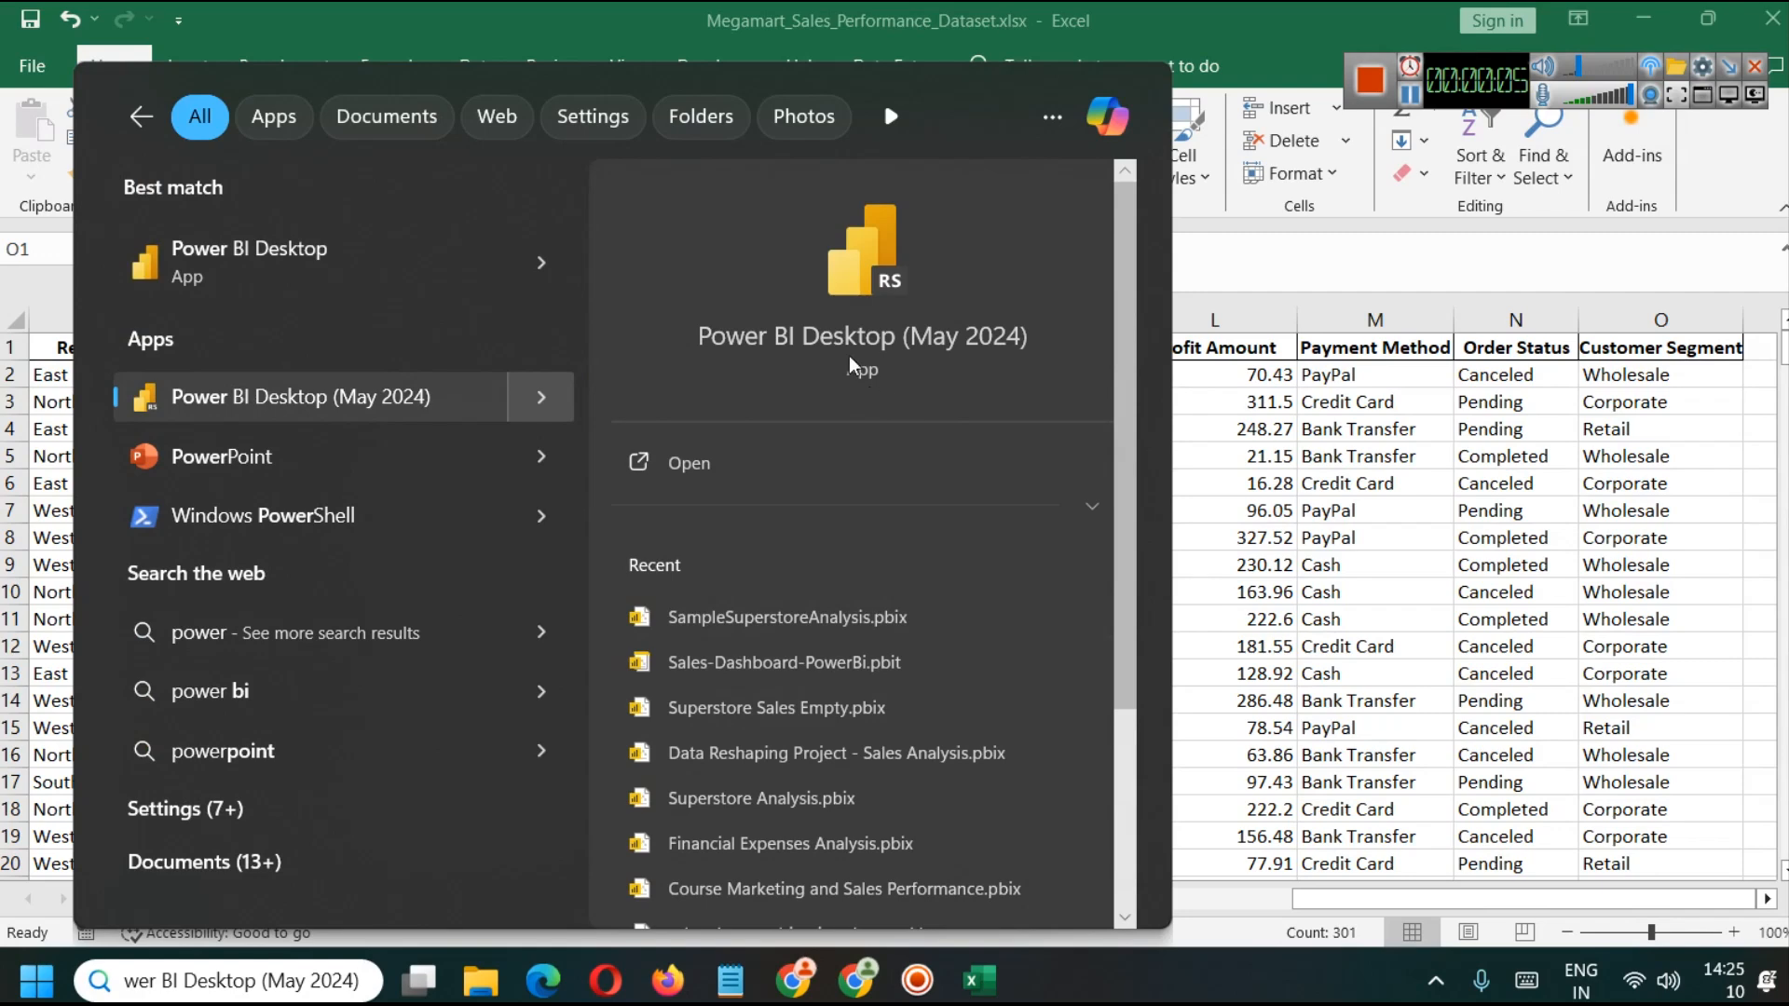
left_click(621, 460)
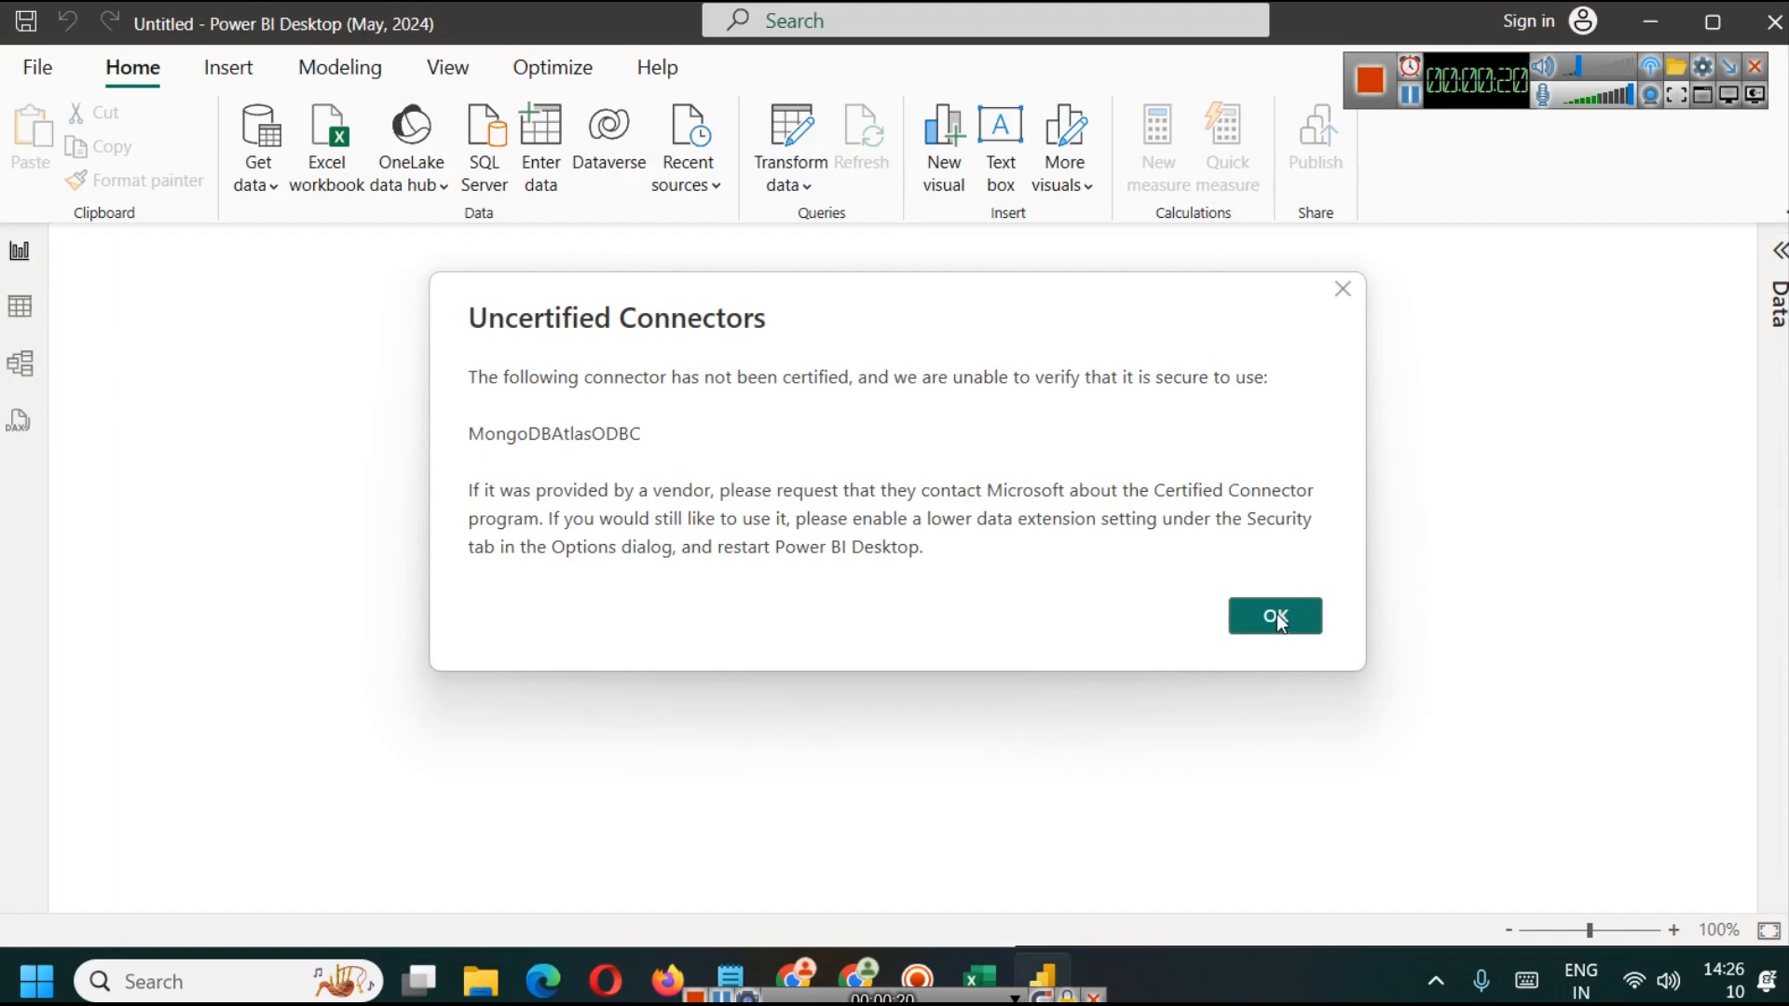
left_click(1343, 289)
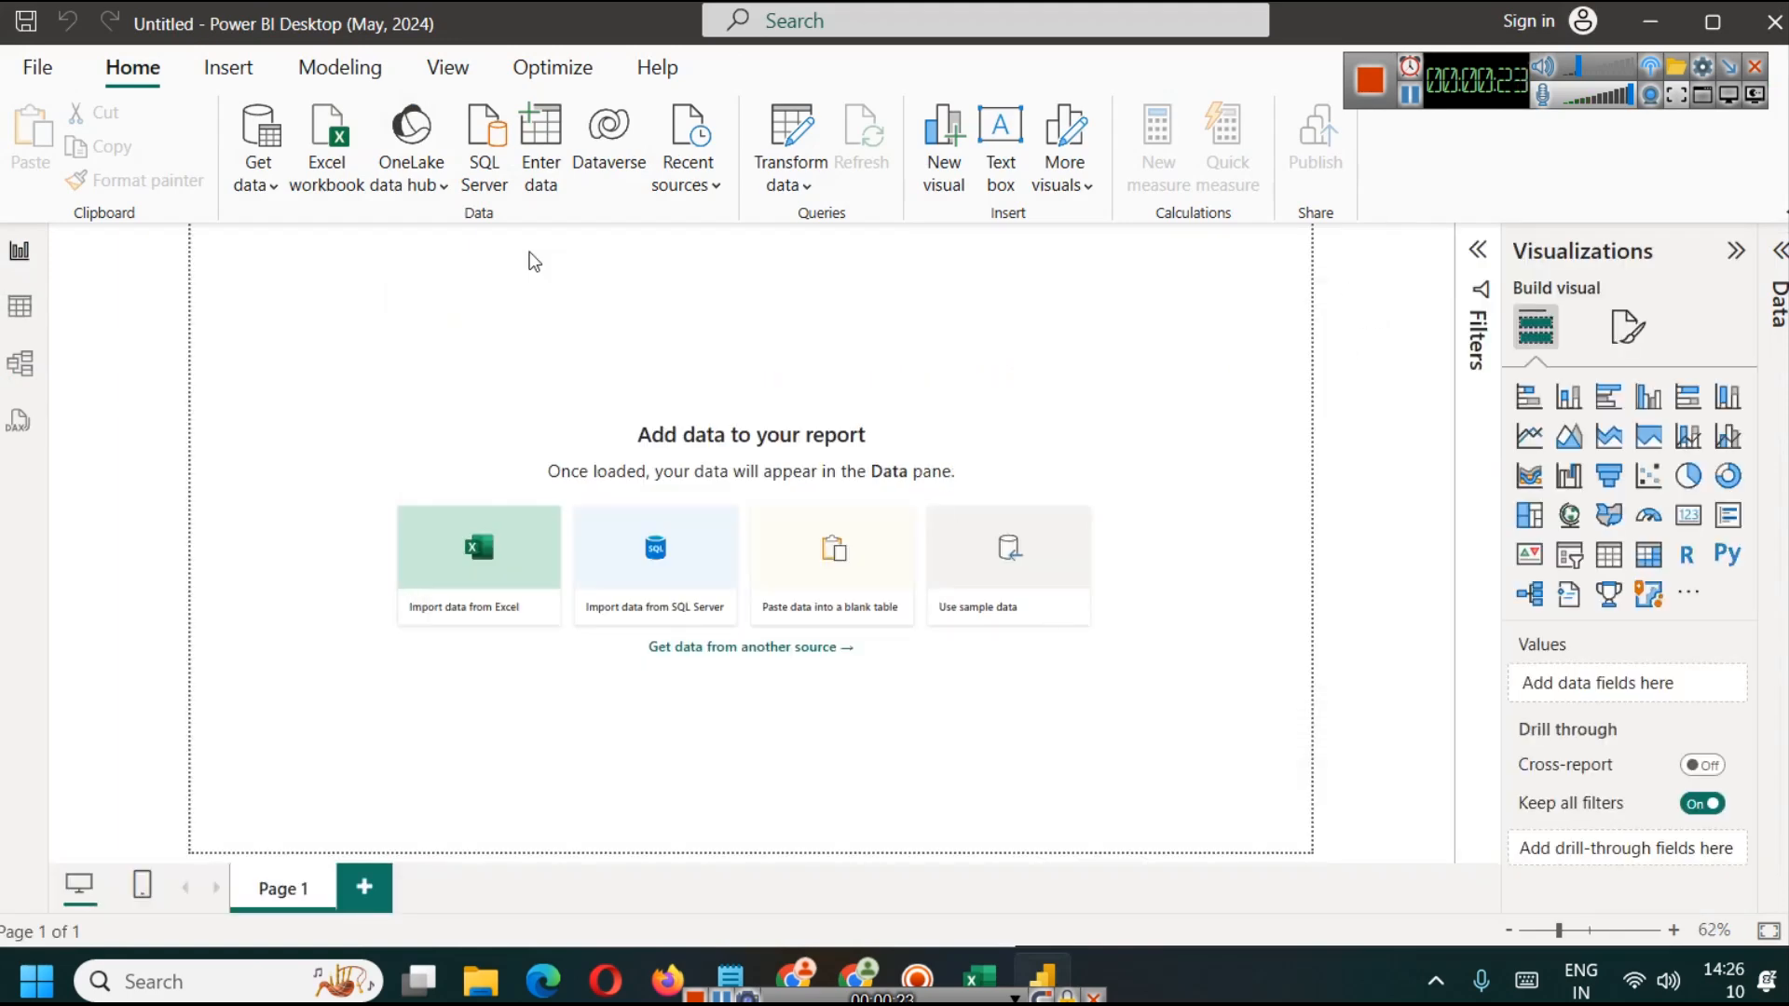
left_click_drag(1574, 97, 1573, 53)
left_click(1654, 93)
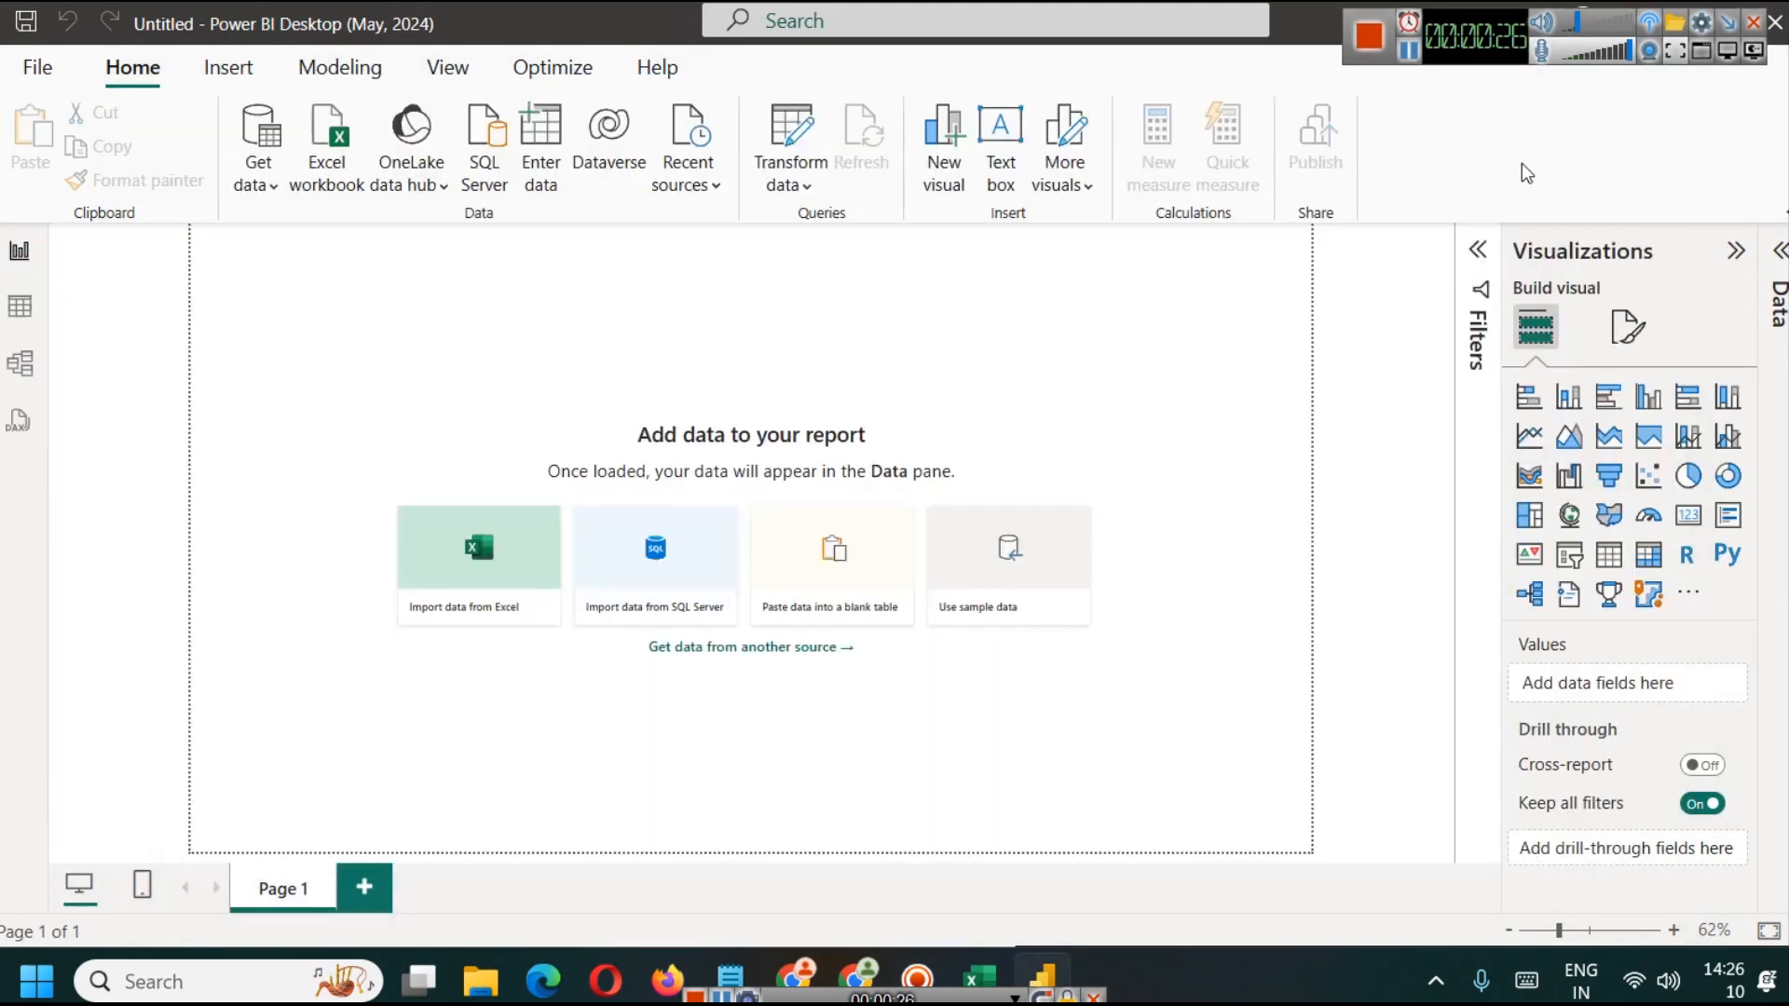
Step: Import Sheet1 from the Excel workbook Megamart_Sales_Performance_Dataset.xlsx into the blank report
left_click(337, 185)
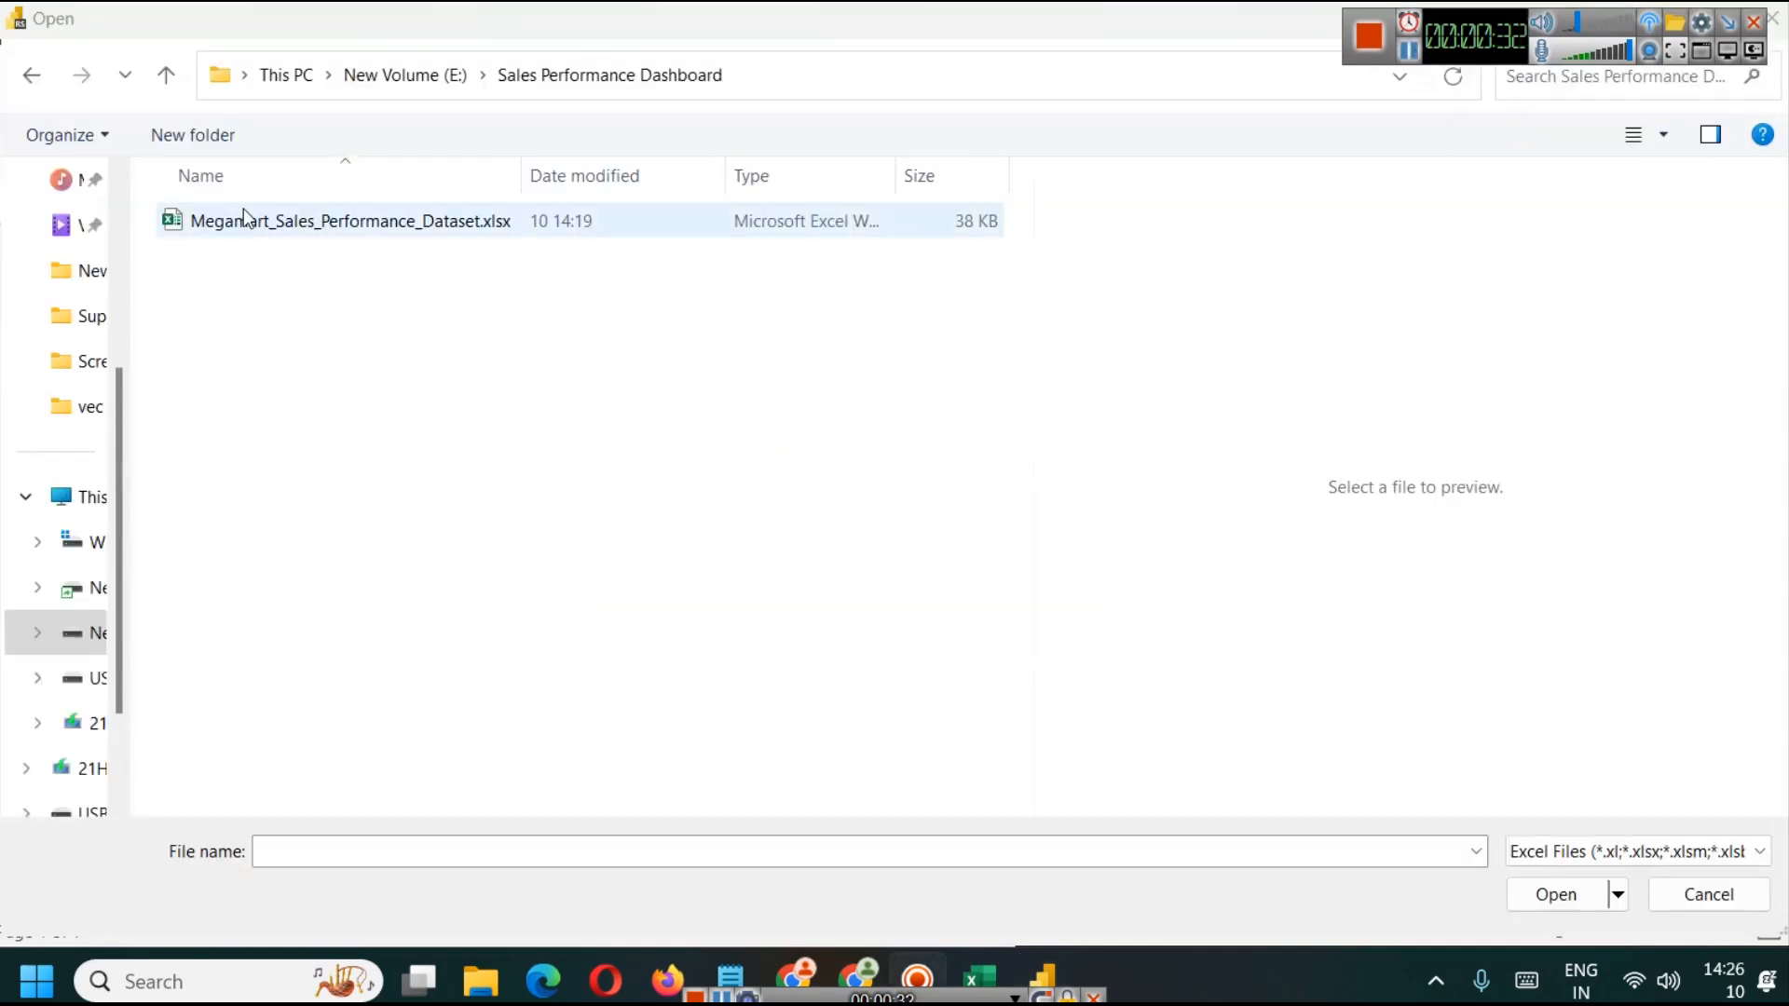
left_click(244, 220)
left_click(1552, 895)
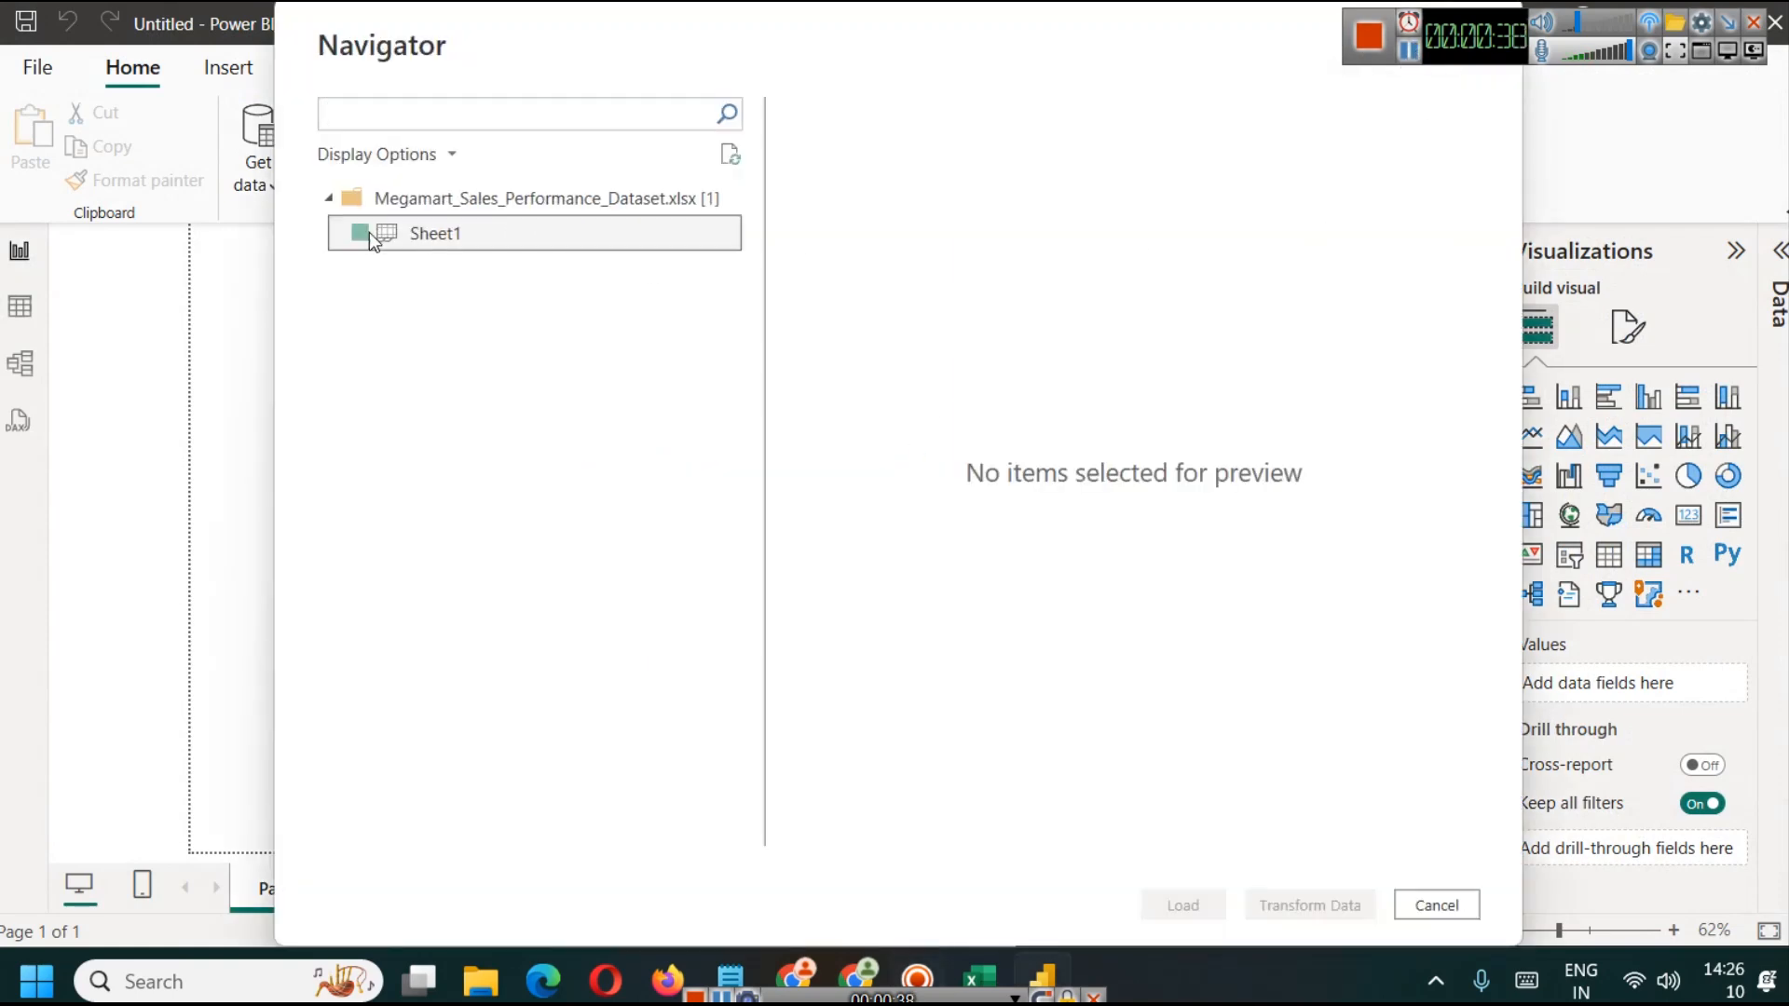
left_click(375, 237)
left_click(360, 233)
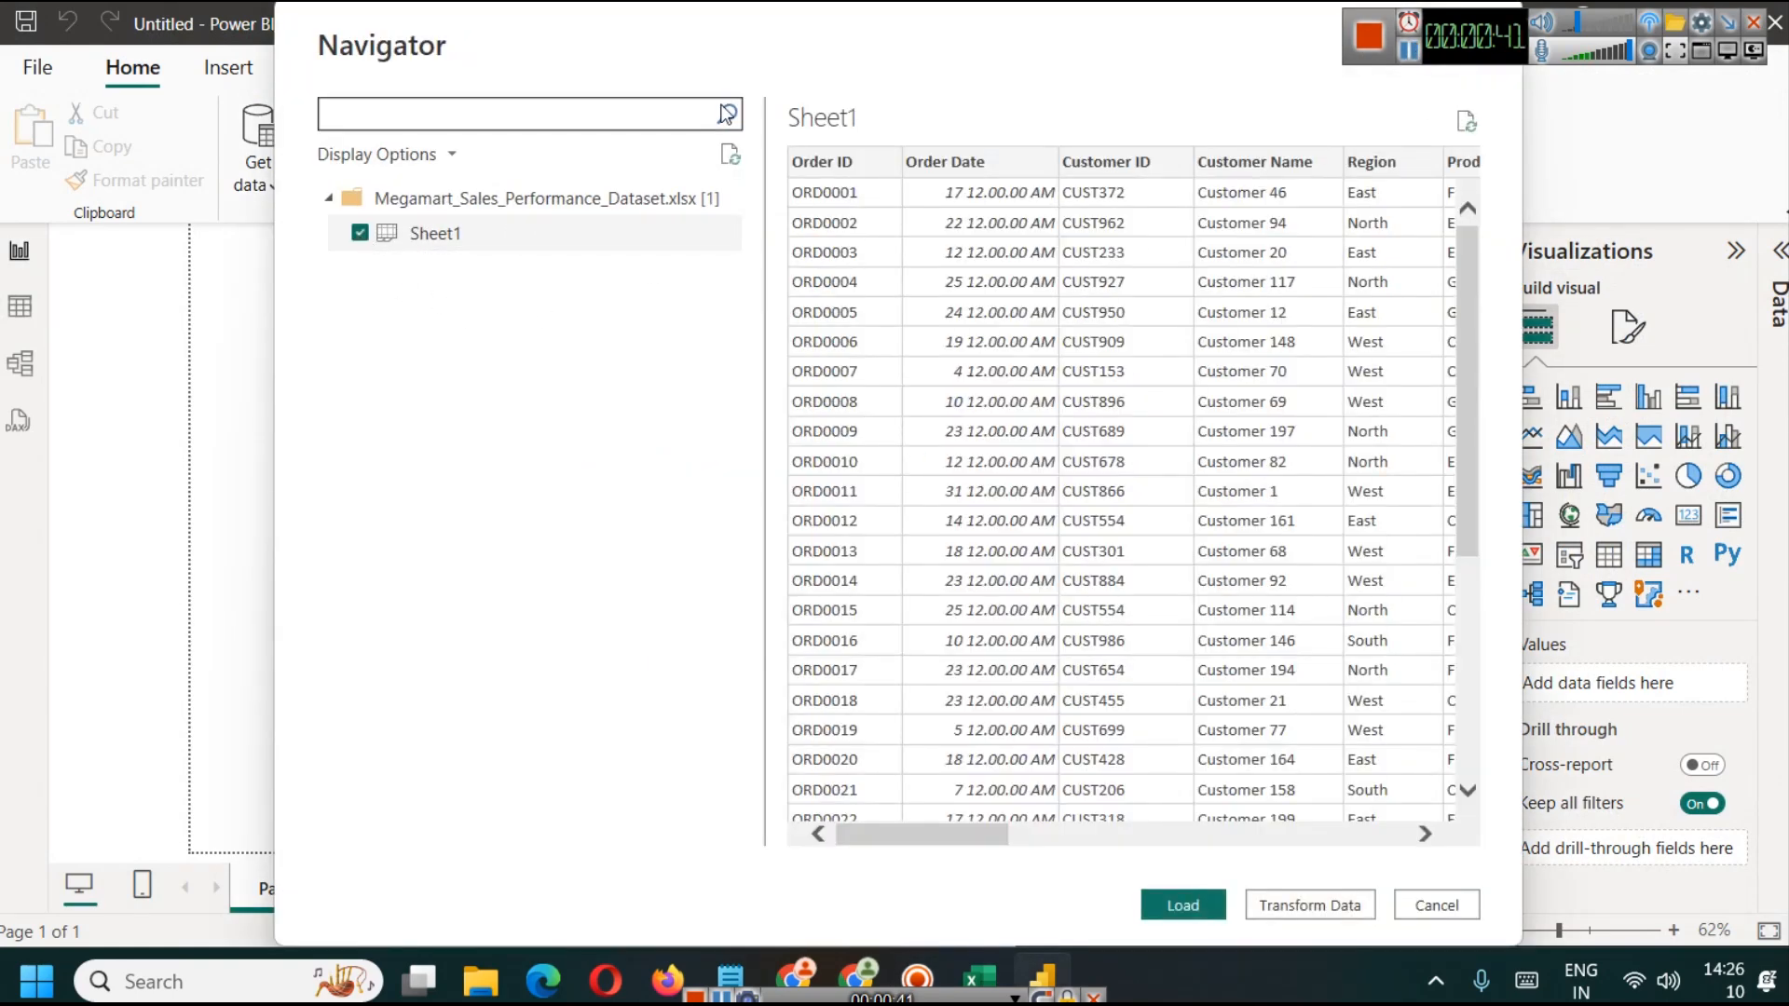
left_click_drag(992, 832, 753, 759)
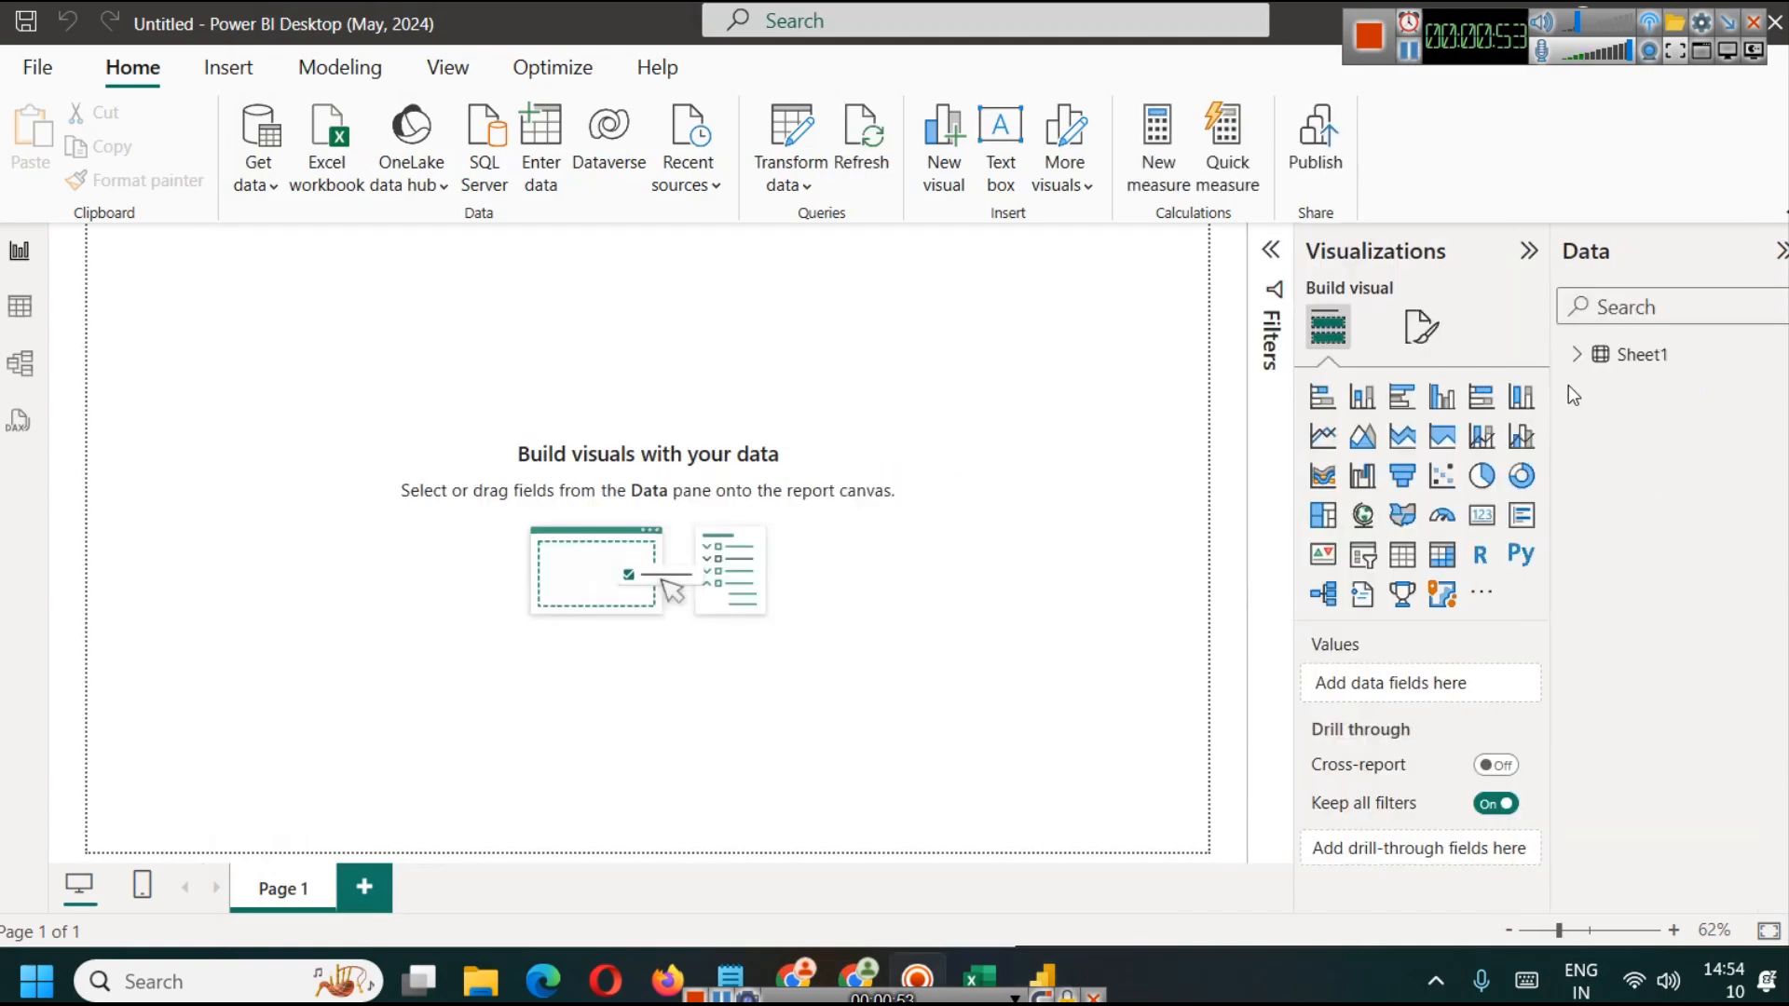
Step: Rename the Sheet1 table to sales
left_click(1576, 355)
right_click(1597, 353)
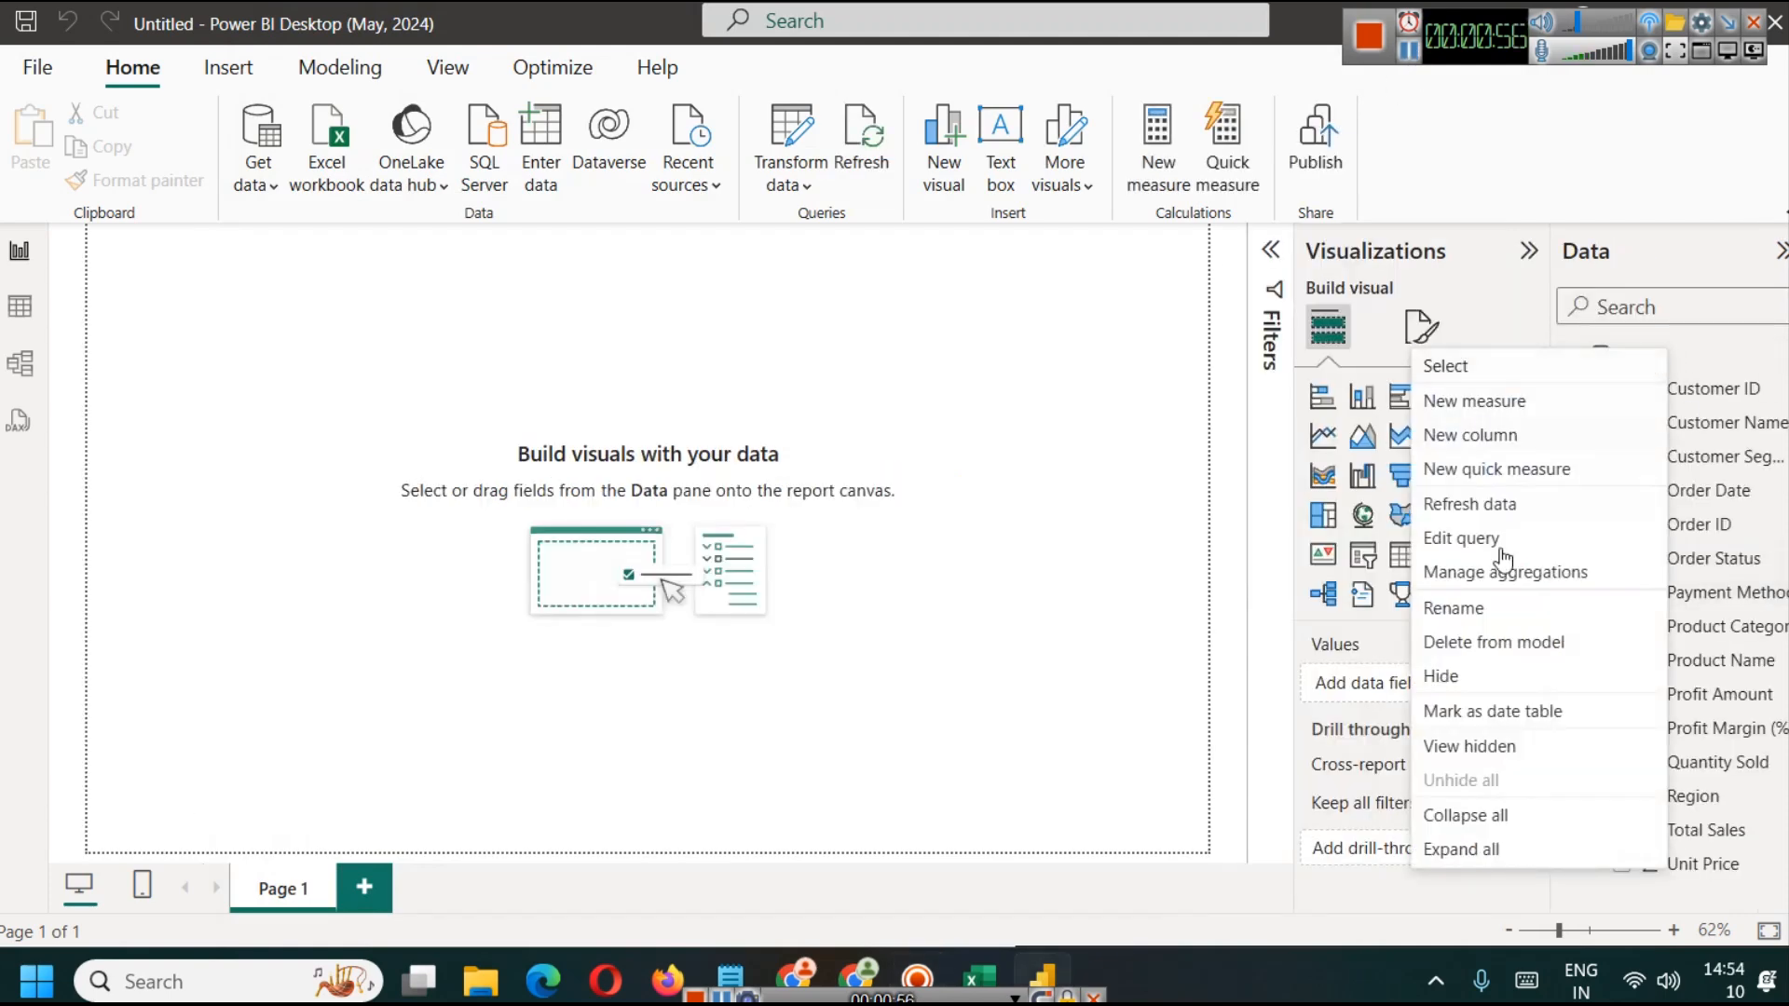
left_click(1499, 607)
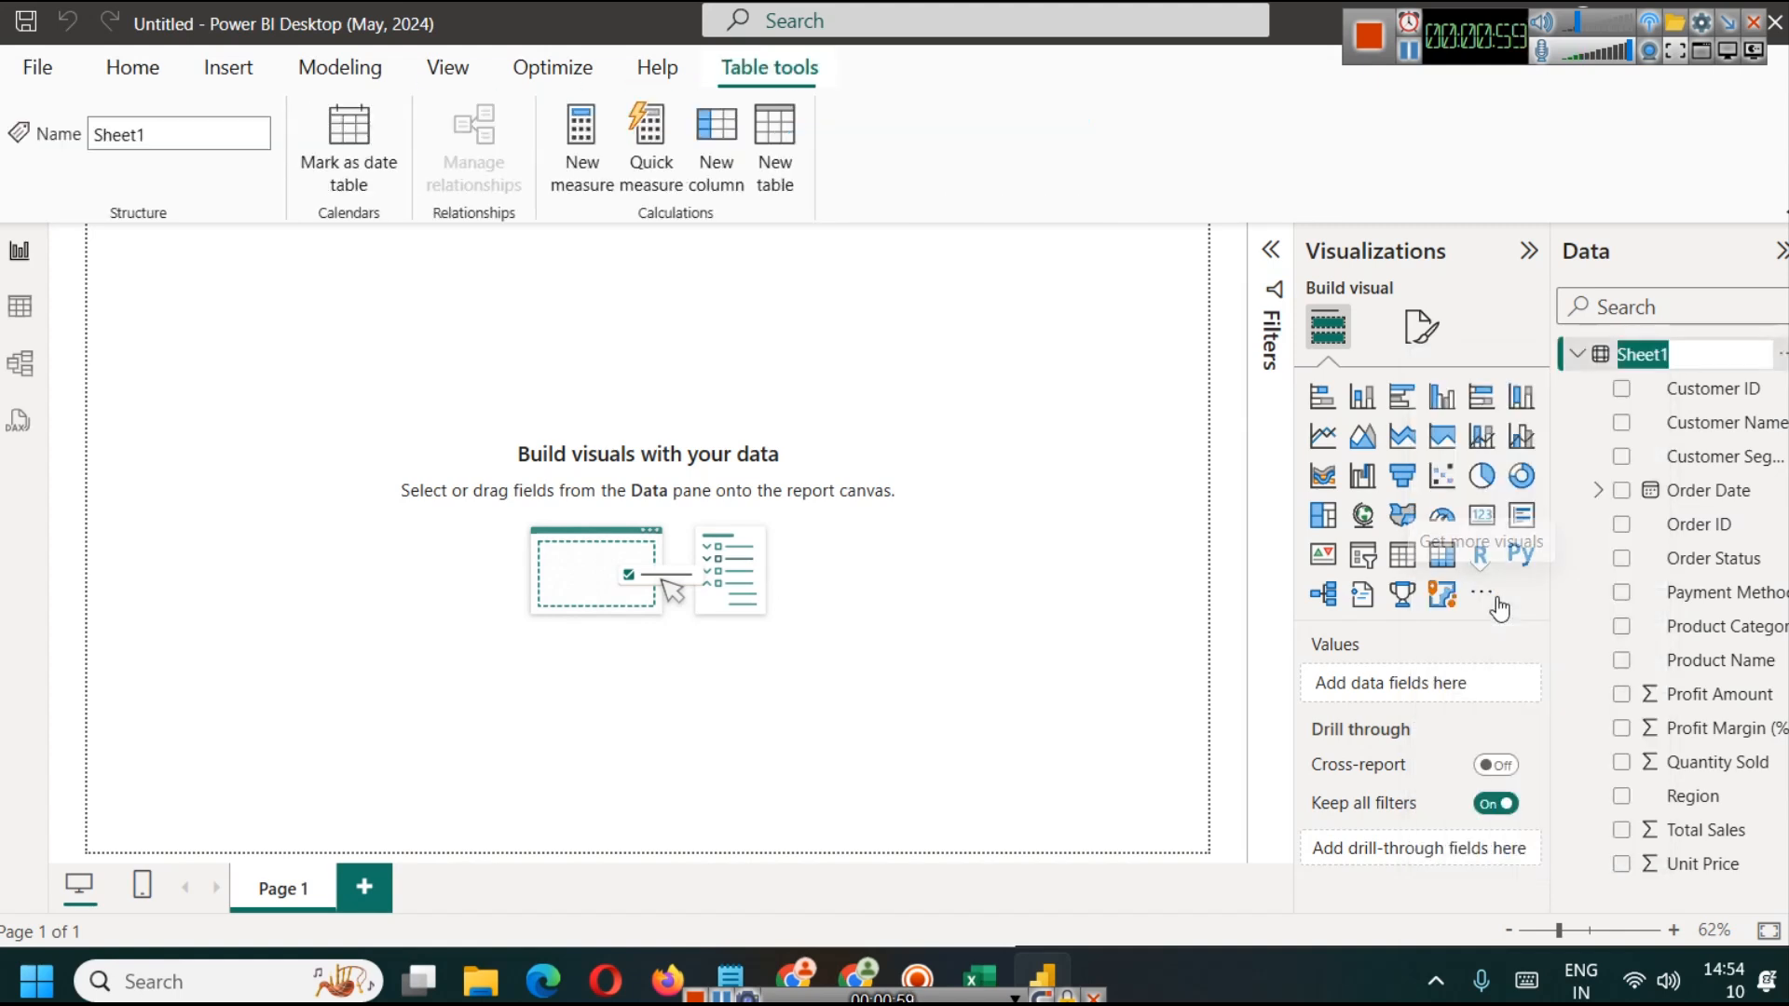
type("sales")
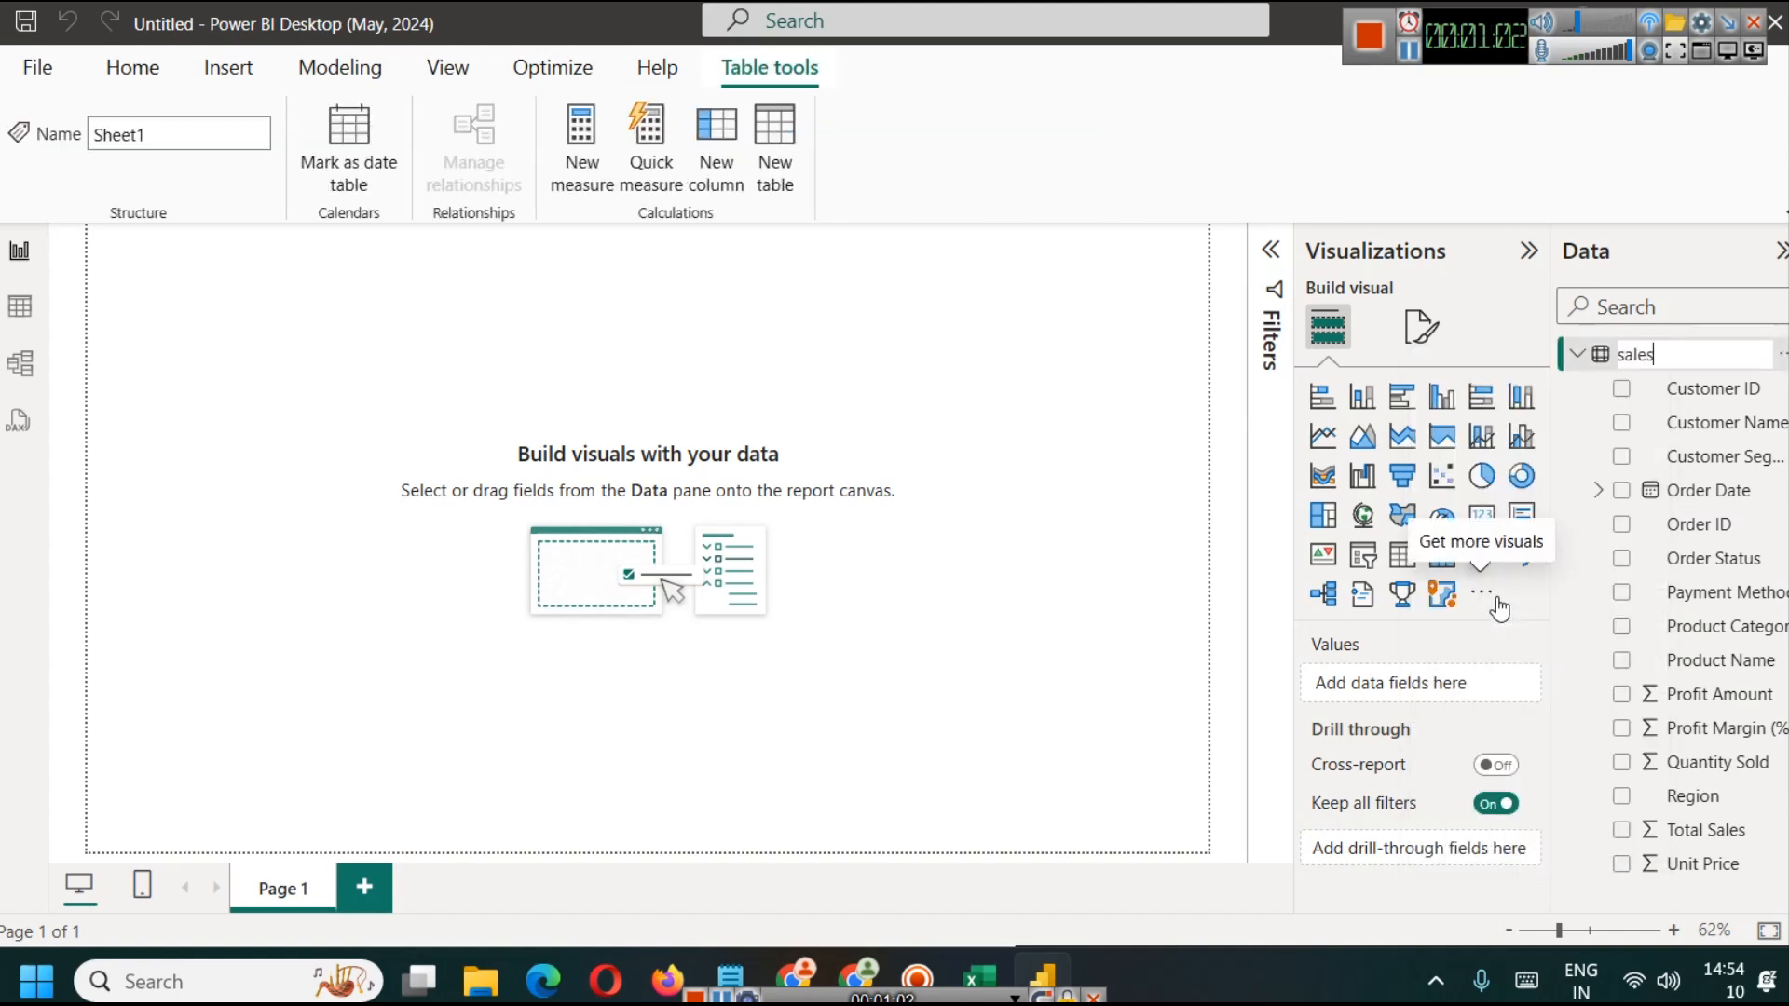
key("Return")
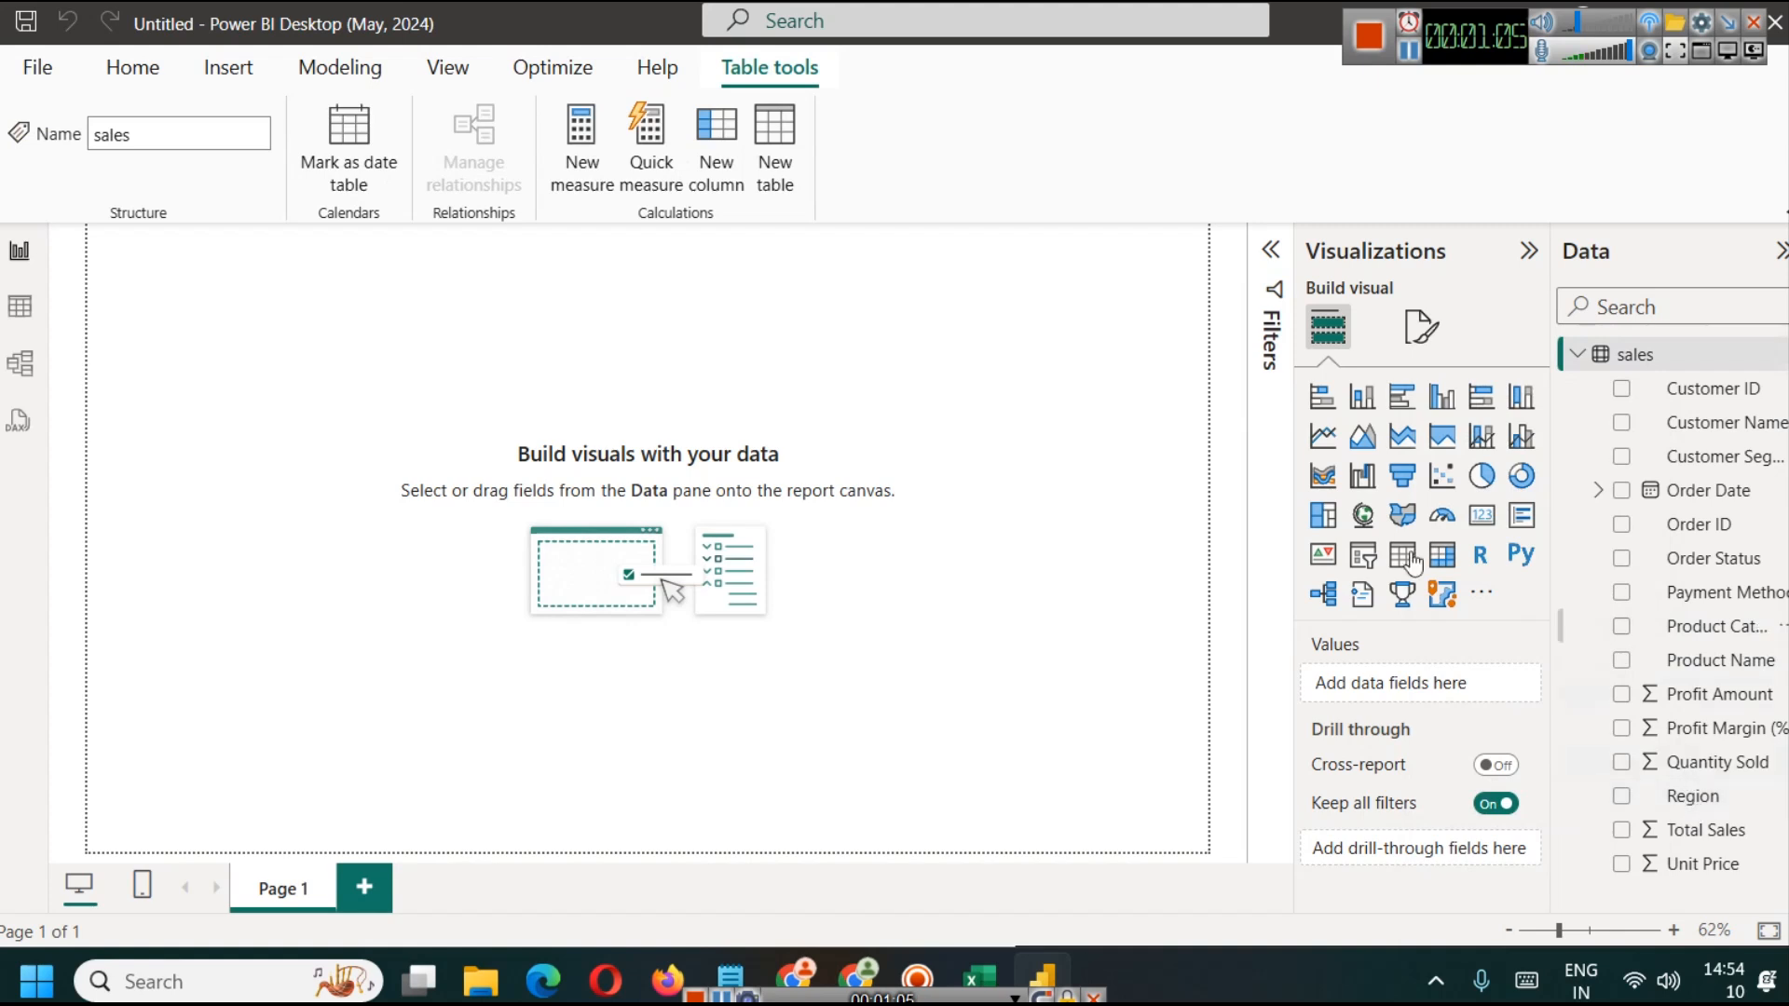
Step: Insert a text box, stretch it across the top of the report page and collapse the Filters pane
left_click(139, 73)
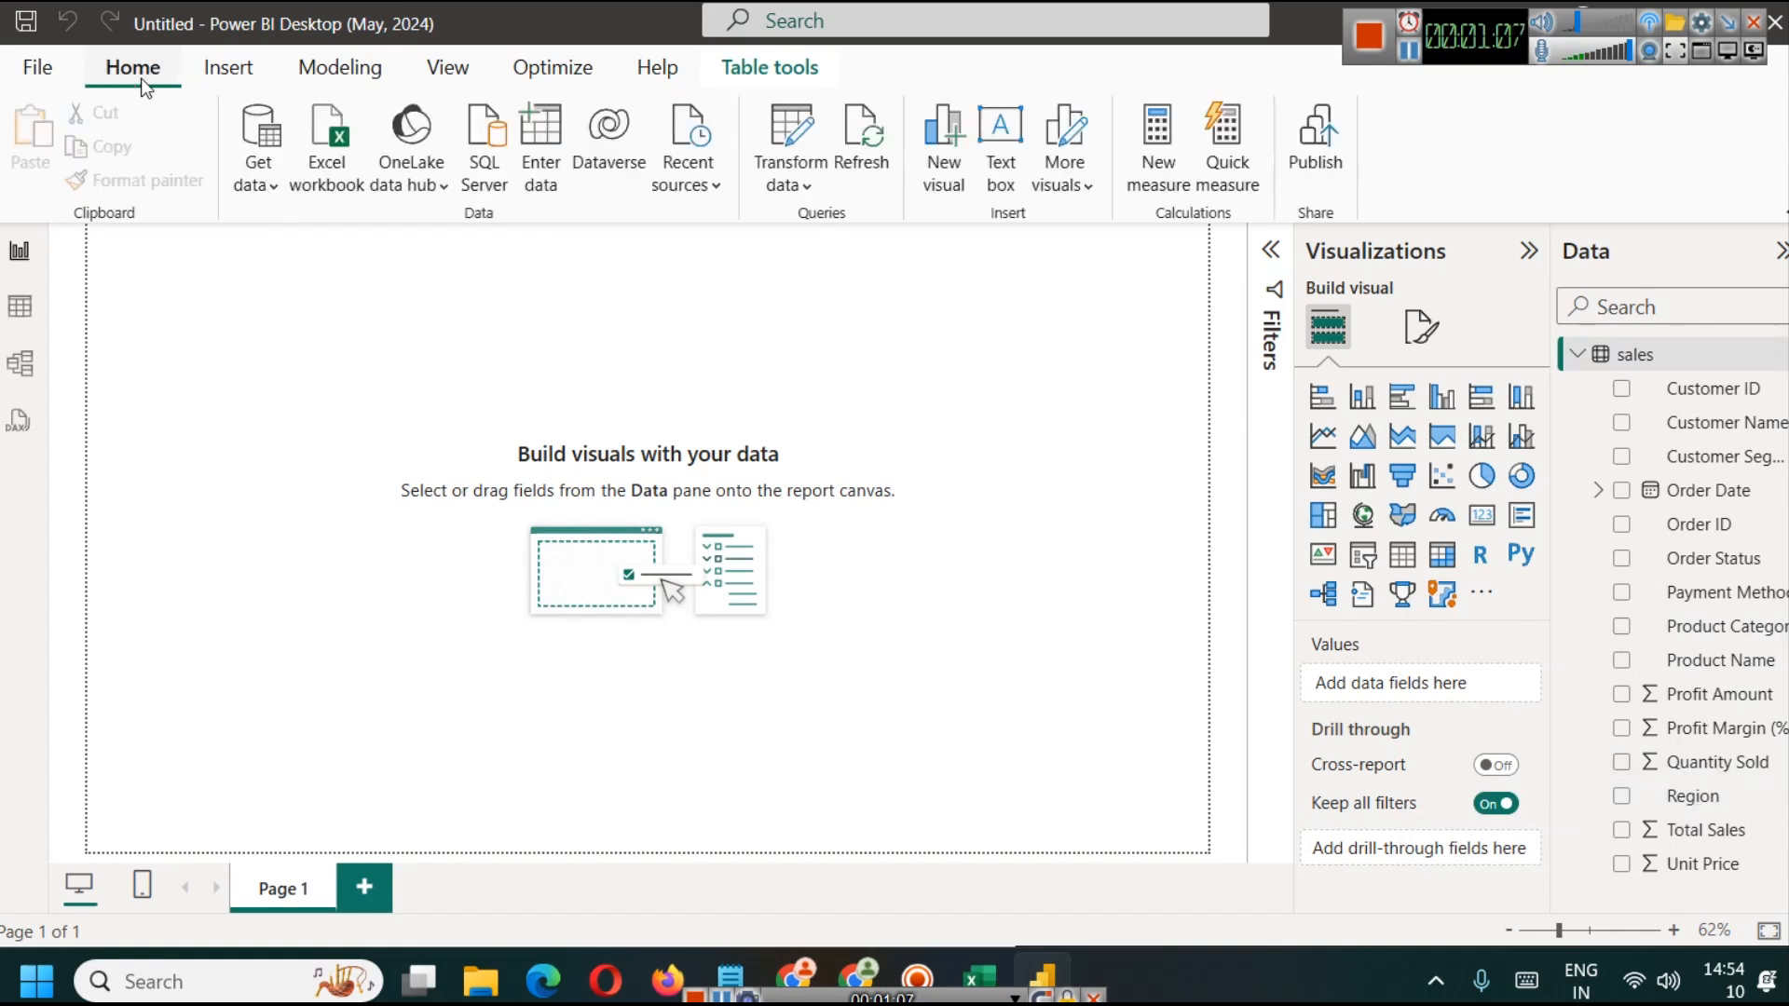
left_click(981, 187)
scroll(180, 299, "down", 2)
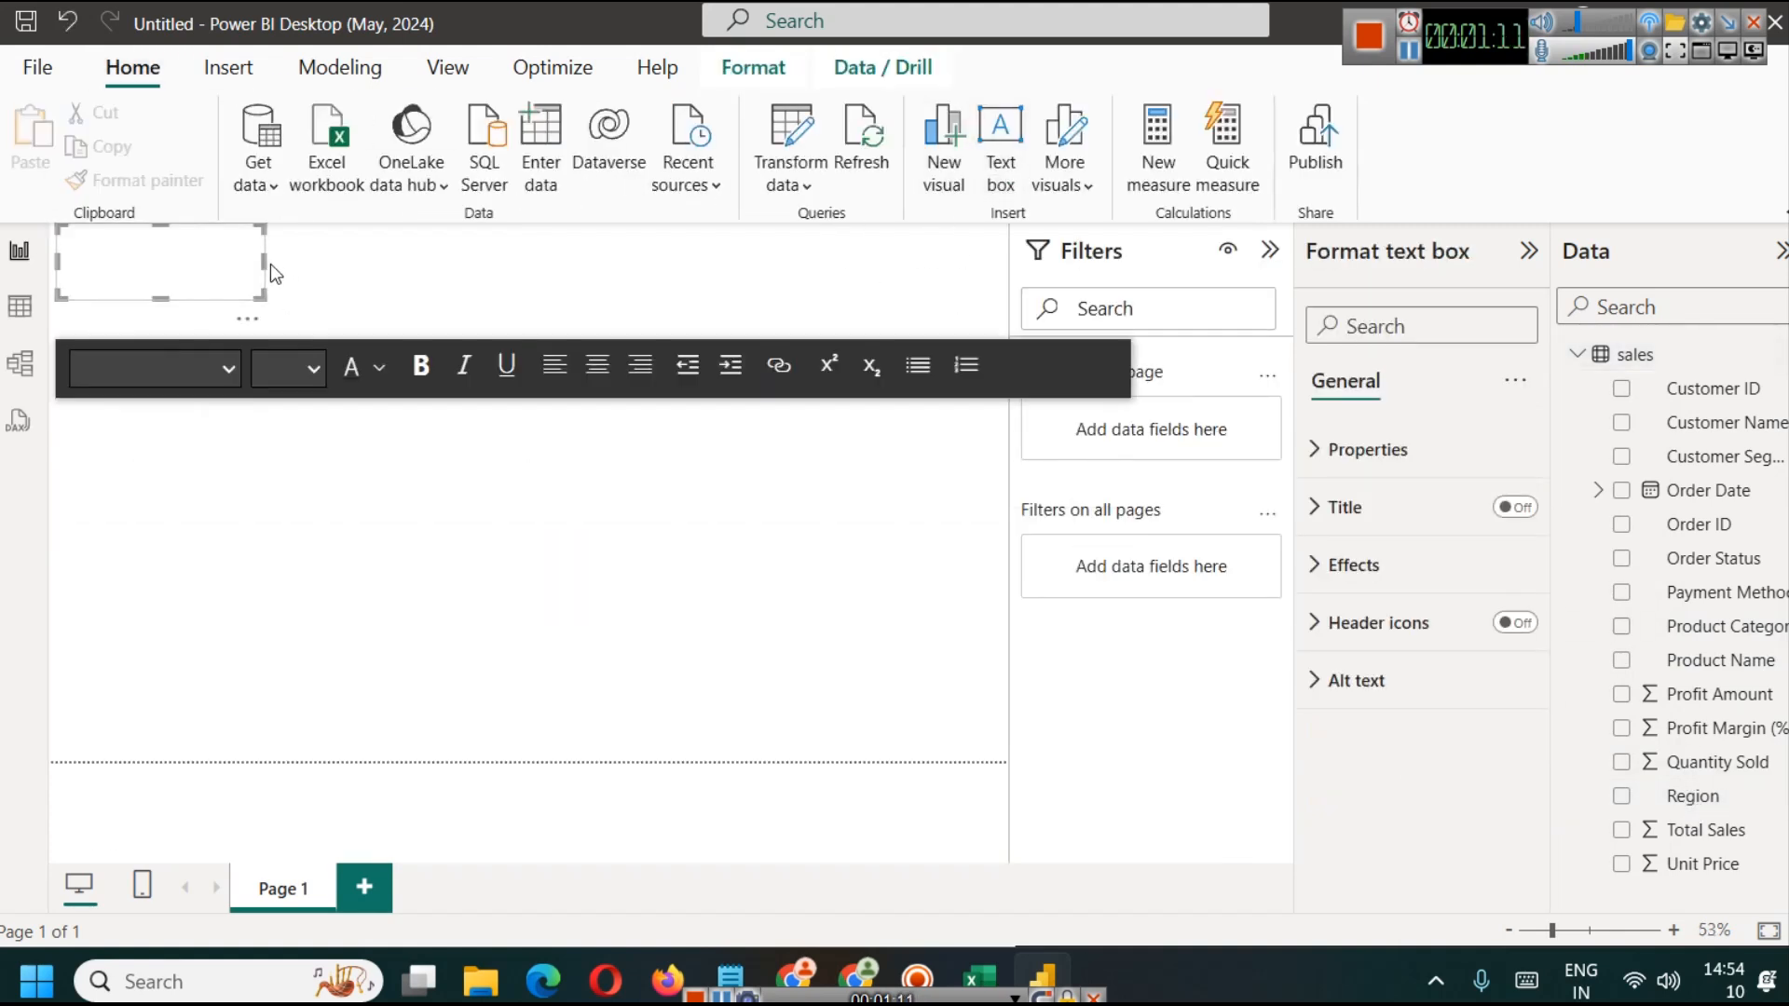
left_click_drag(265, 271, 985, 263)
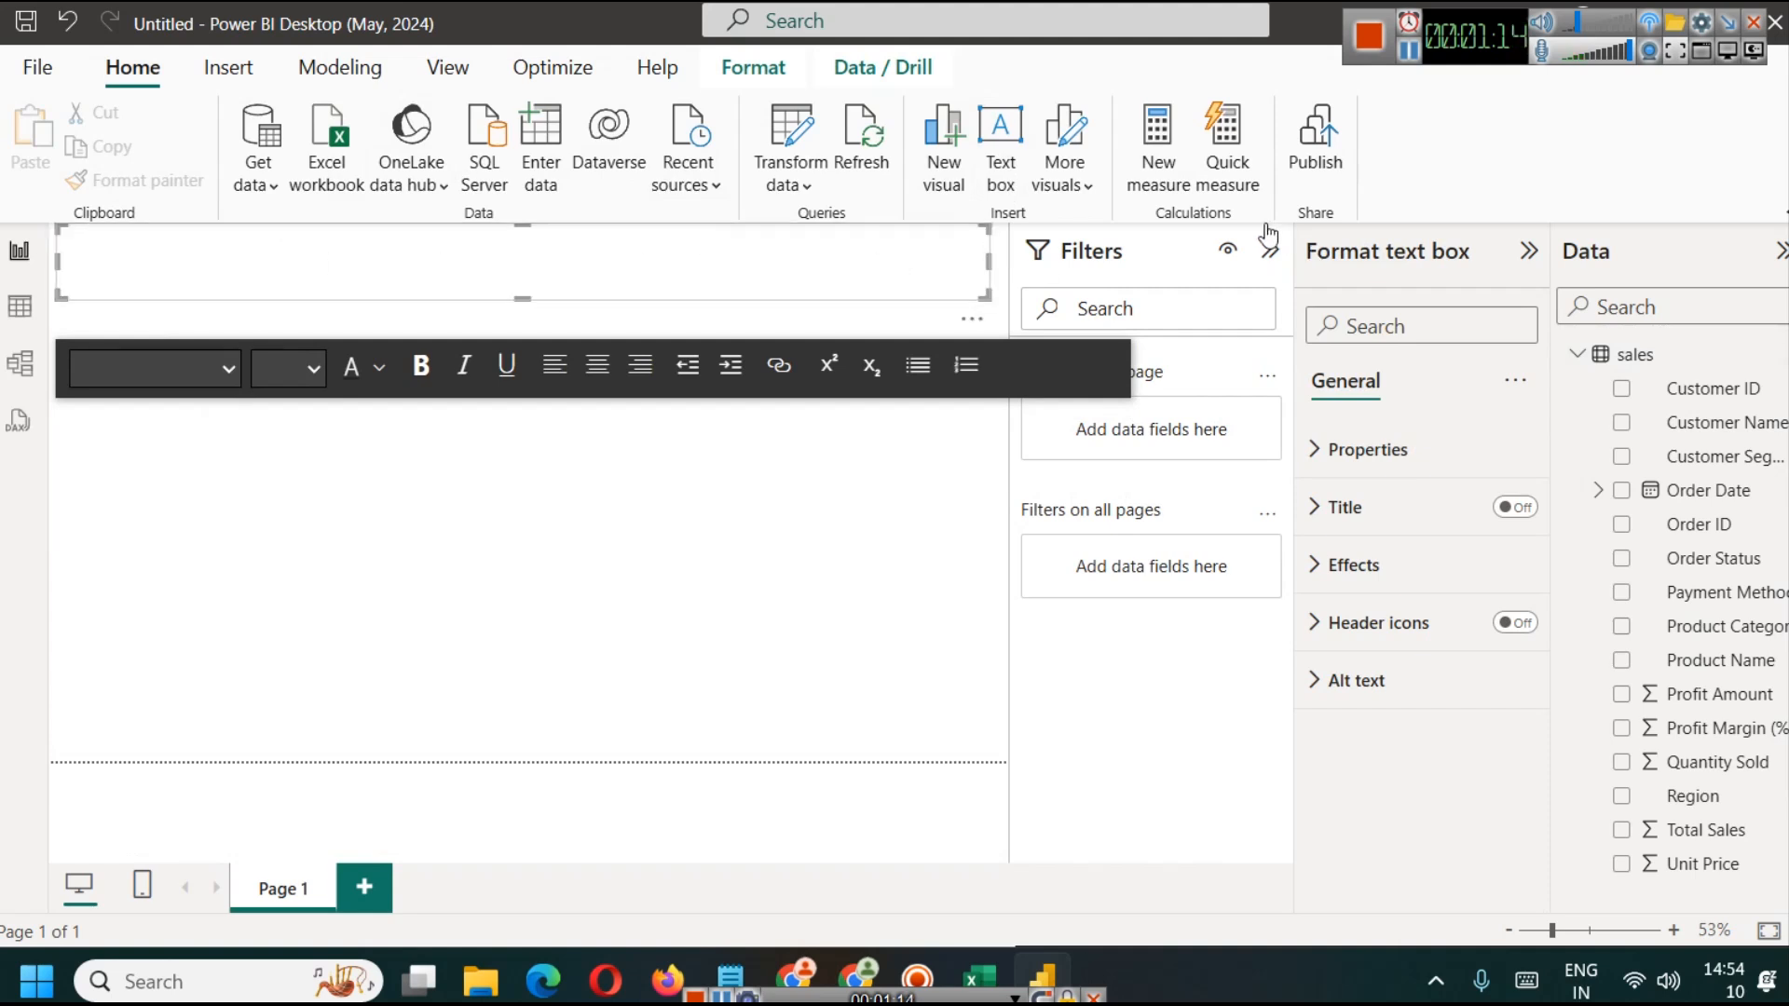
left_click(1282, 252)
Step: Enter the dashboard title MEGAMART SALES PERFORMANCE ANALYSIS DASHBOARD in the text box
left_click(487, 289)
type("MEGAMART SALES PE")
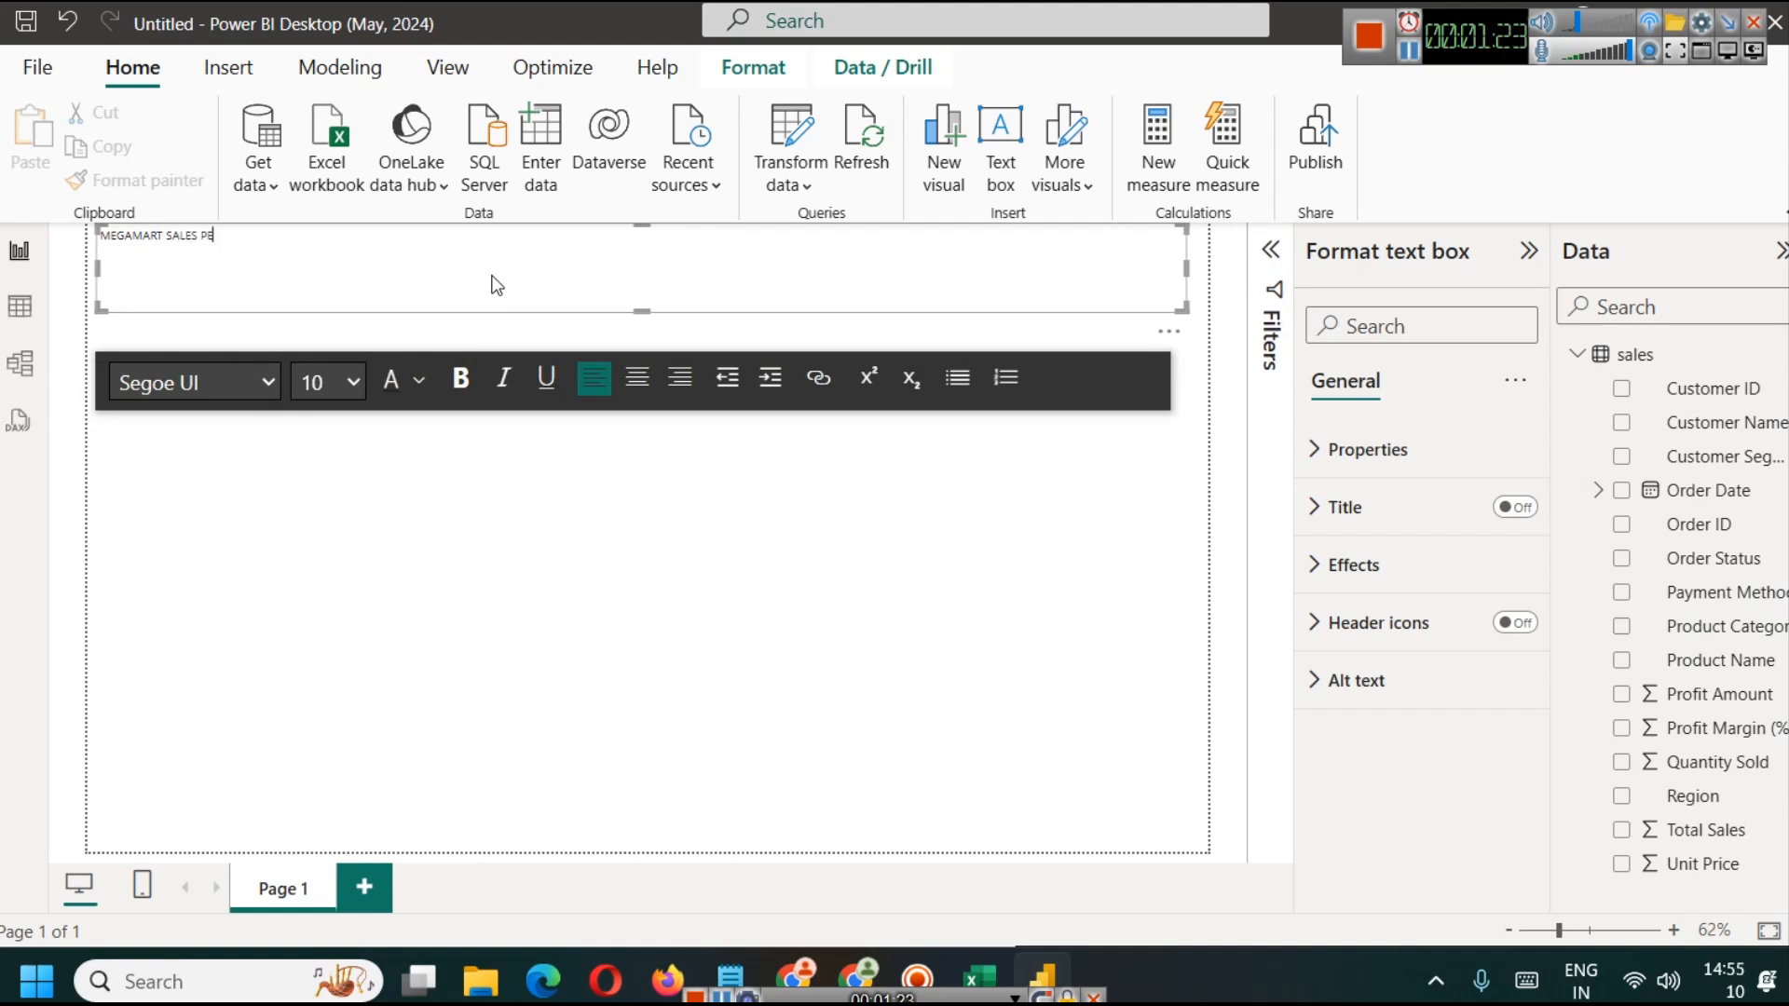
type("RFORMANCE ANALYSIS DASHBOARD")
Step: Format the whole title as bold, size 28 and centred
key("ctrl+a")
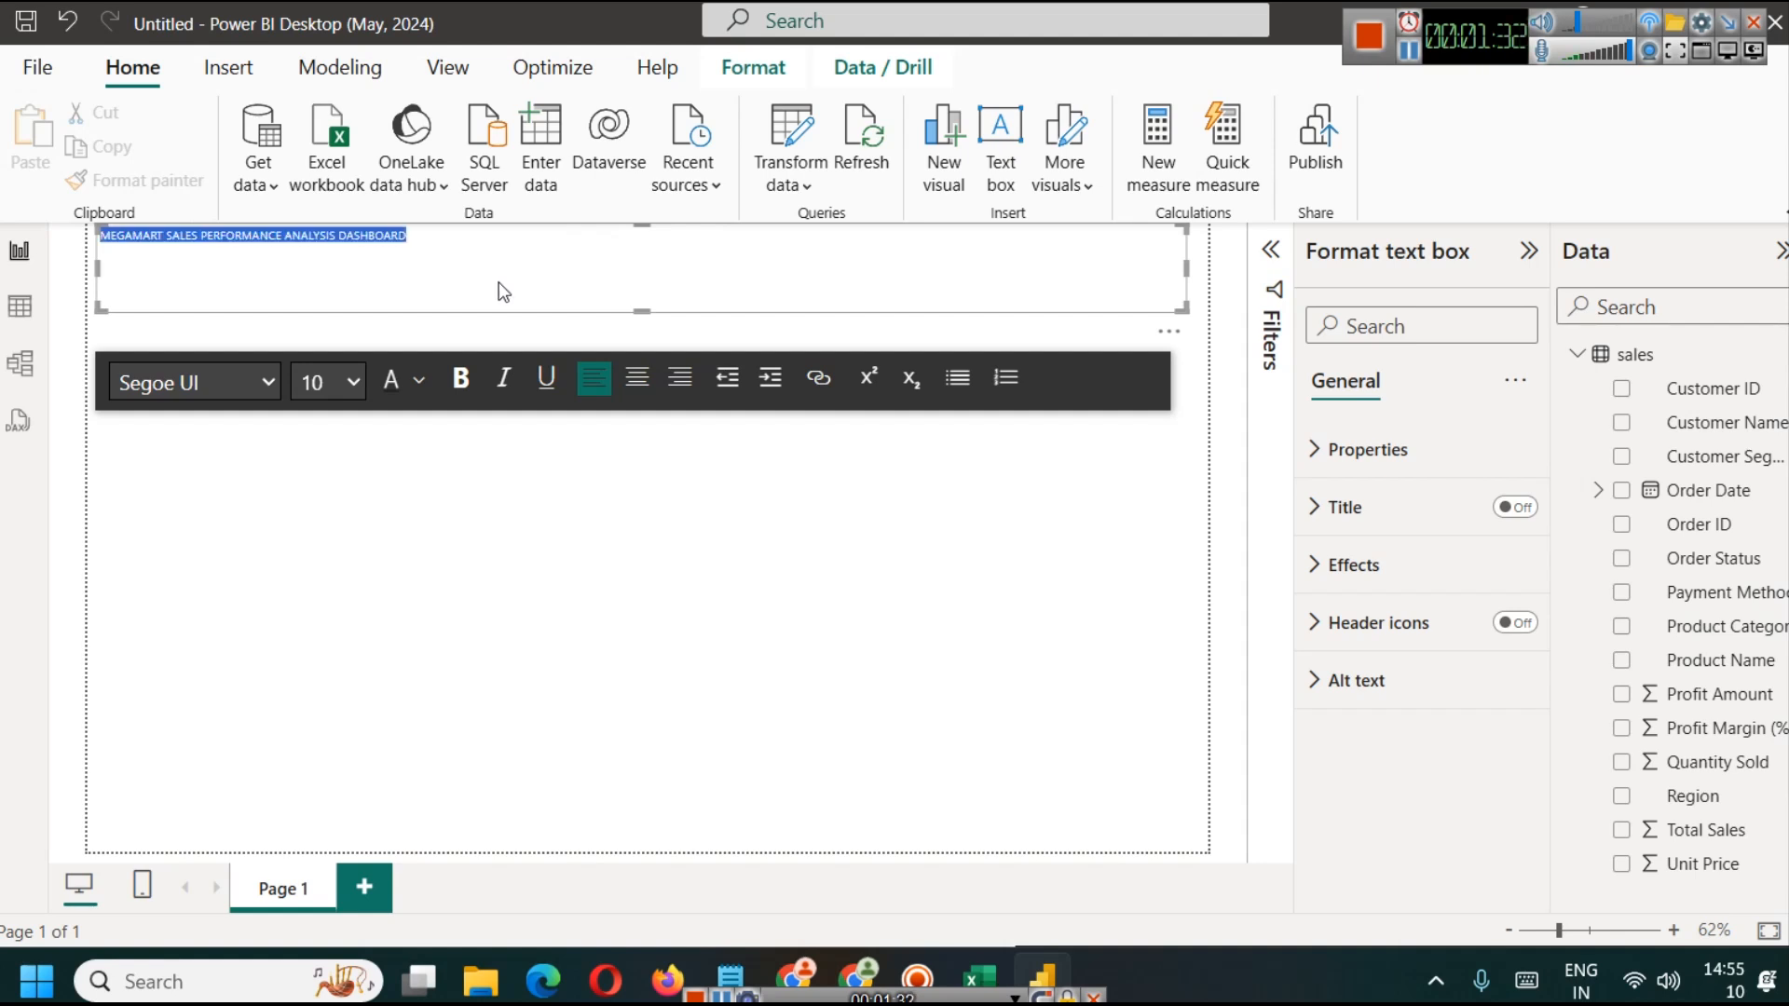
left_click(460, 378)
left_click(349, 383)
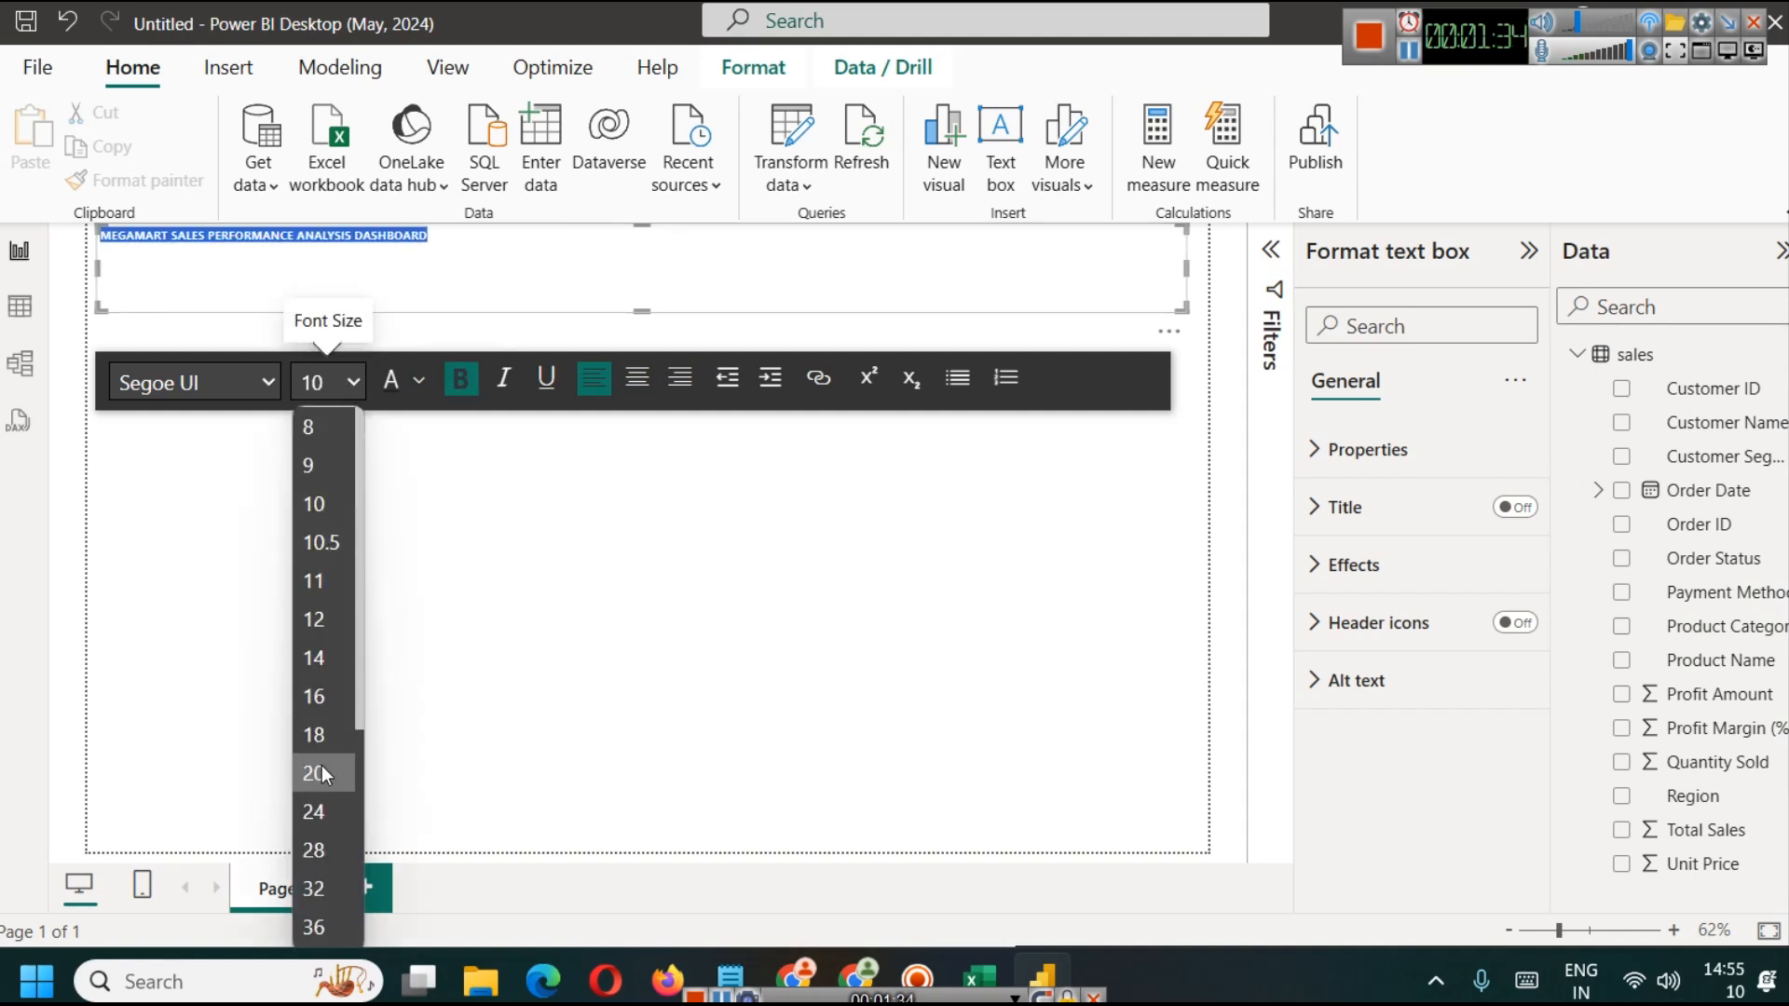
left_click(318, 926)
left_click(339, 380)
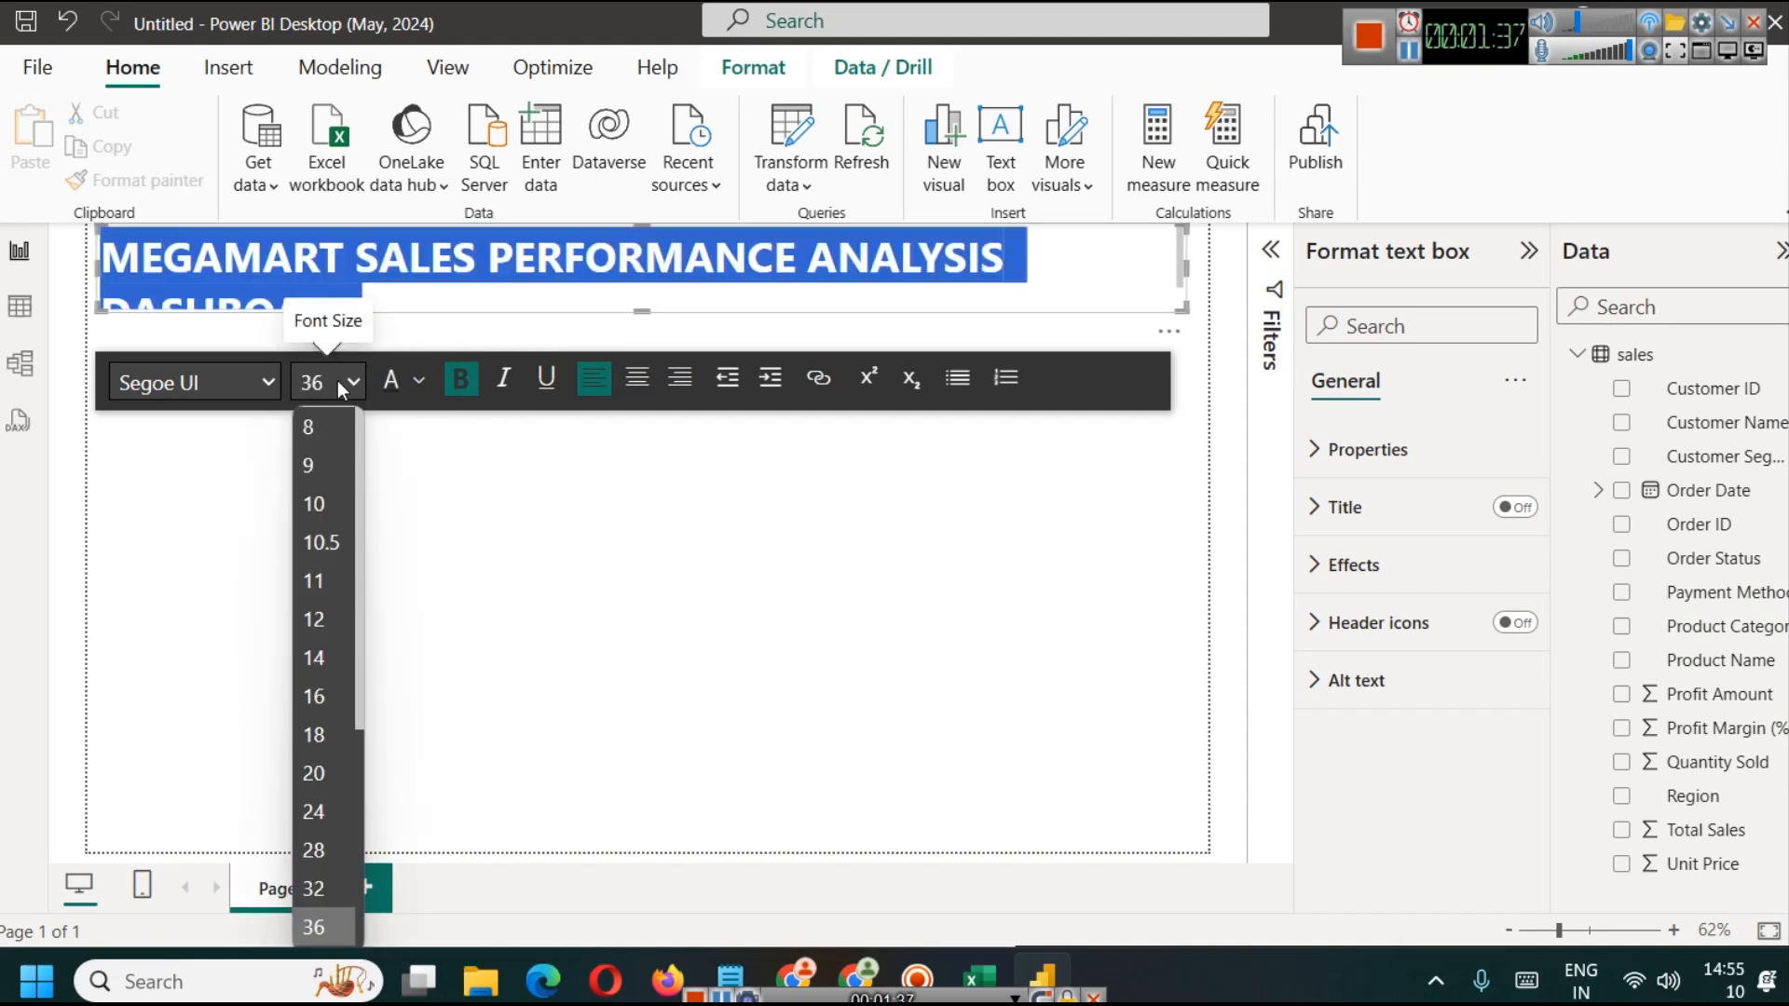
left_click(322, 837)
left_click(638, 377)
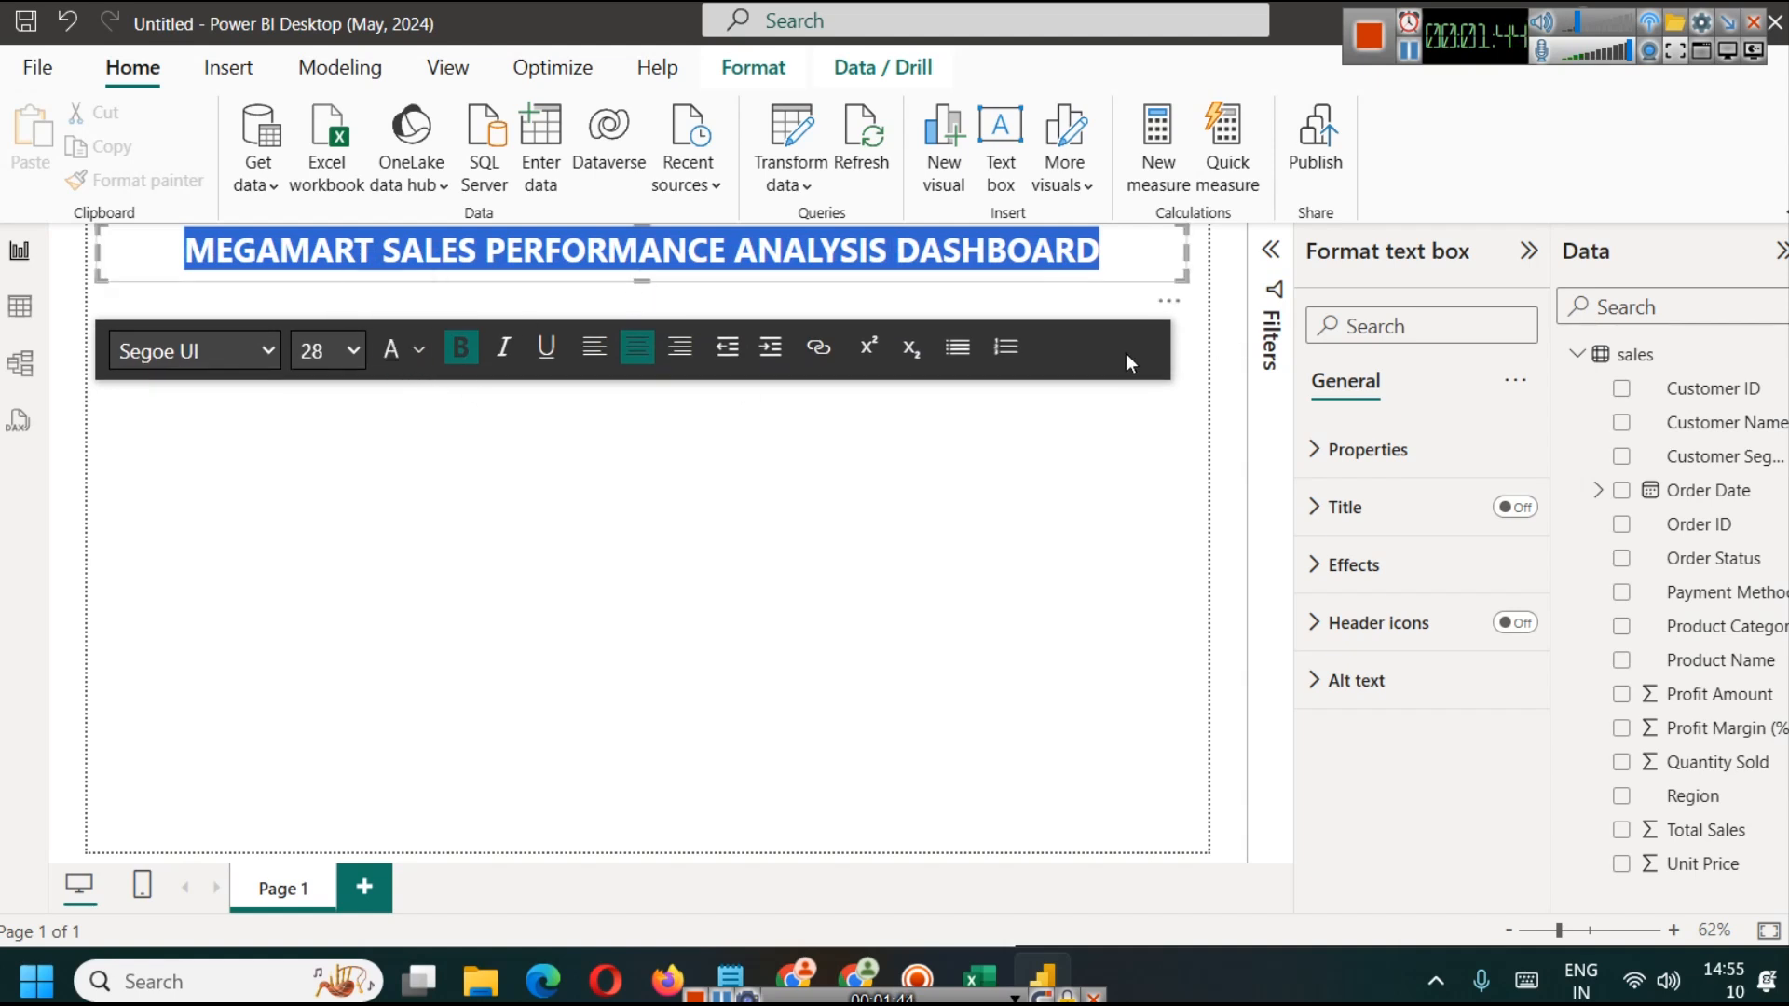
Step: Set the title's font colour to dark navy blue
left_click(418, 350)
left_click(566, 674)
left_click(989, 387)
left_click(1146, 247)
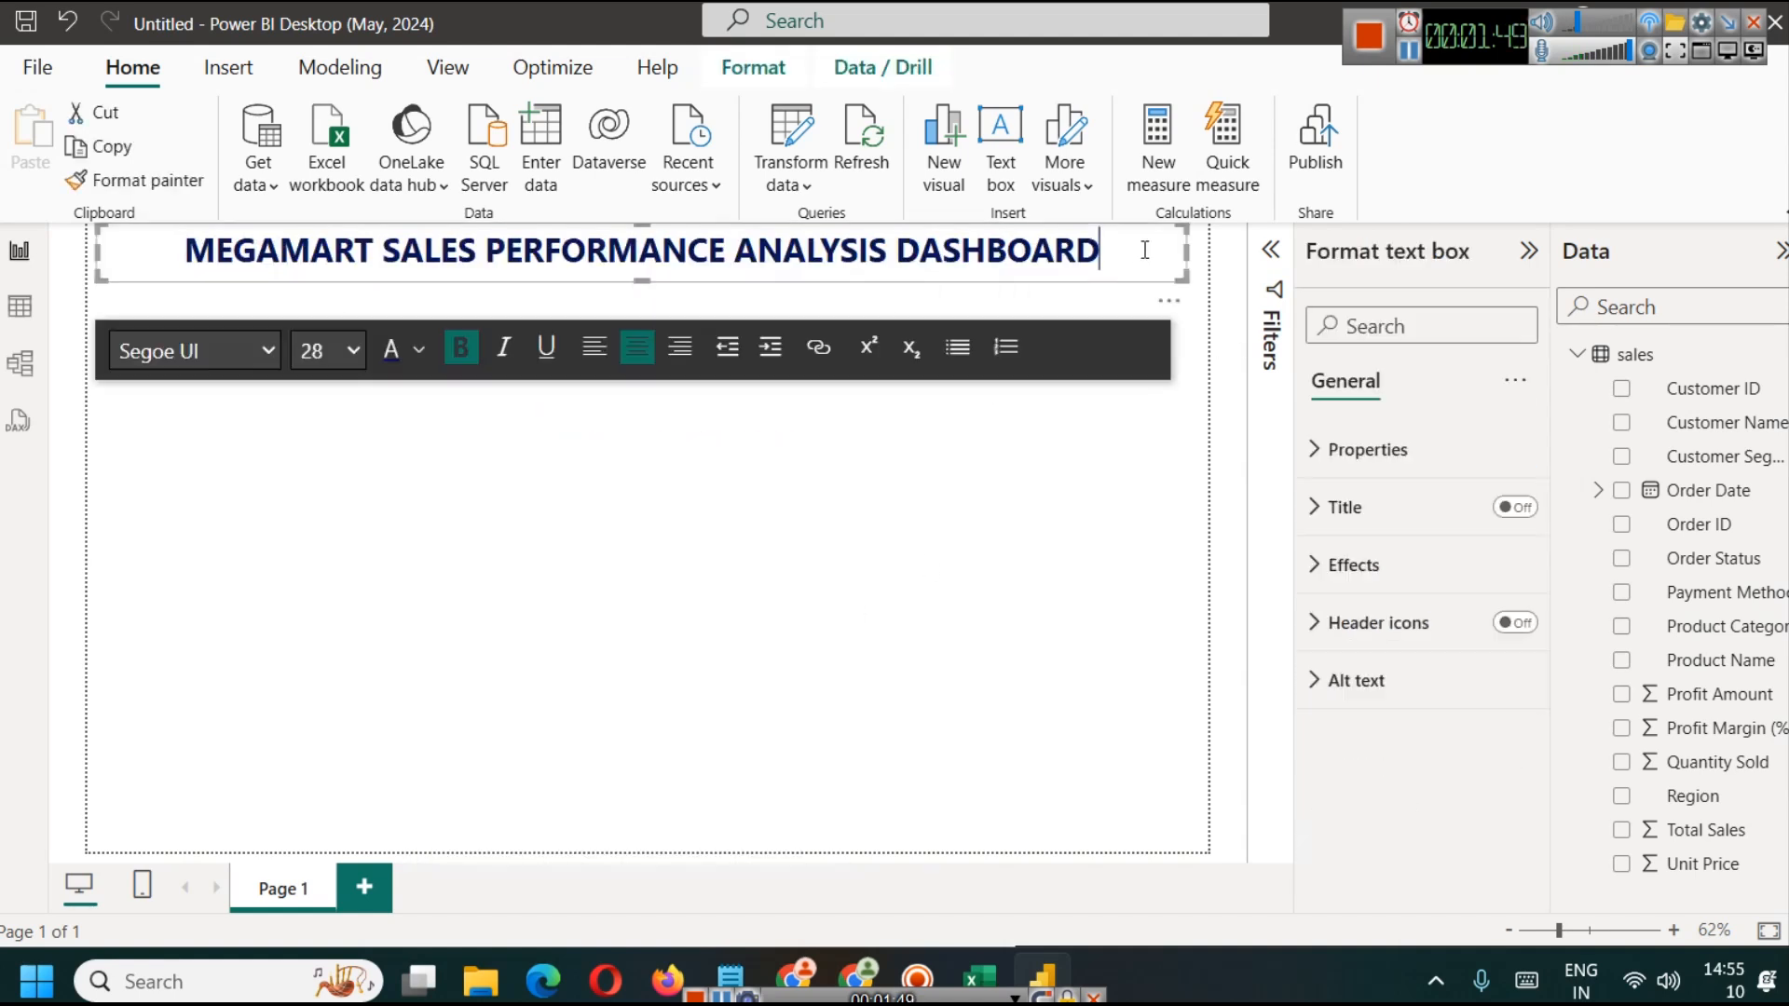
Step: Turn on the title text box's shadow and visual border, and extend the box to the page's right edge
left_click(1351, 563)
scroll(1399, 730, "down", 3)
left_click(1503, 700)
left_click(1504, 633)
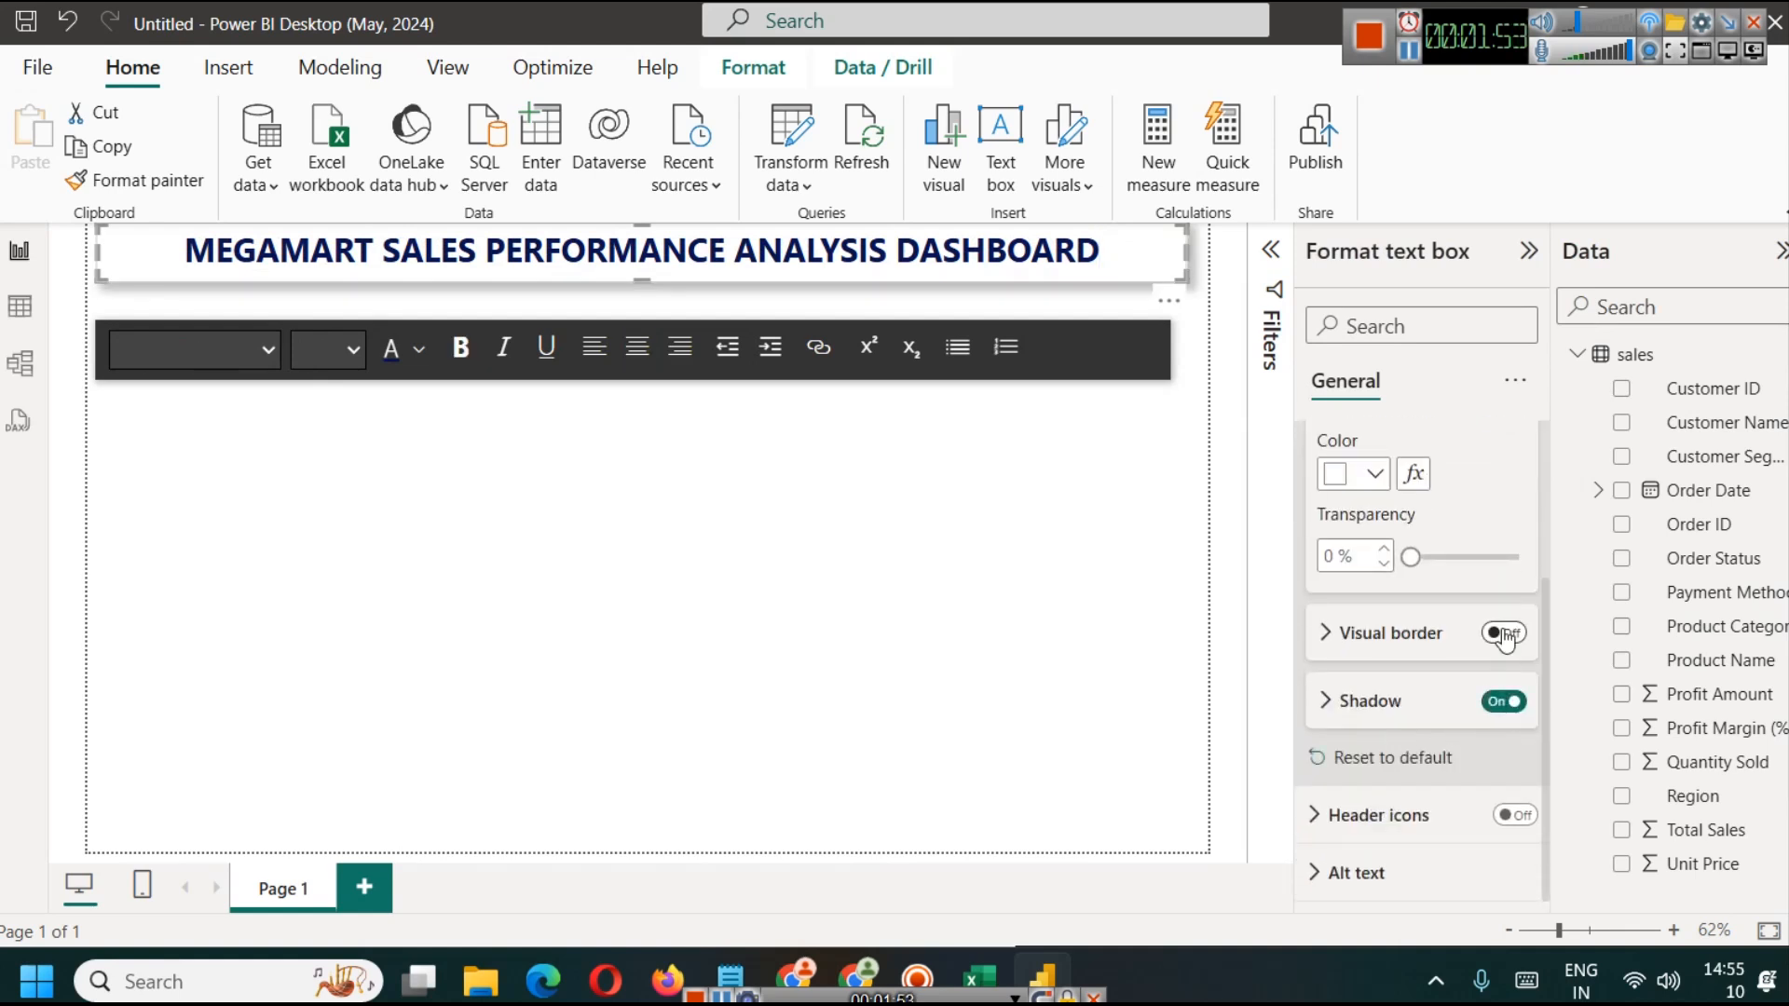
left_click(858, 650)
left_click(1192, 252)
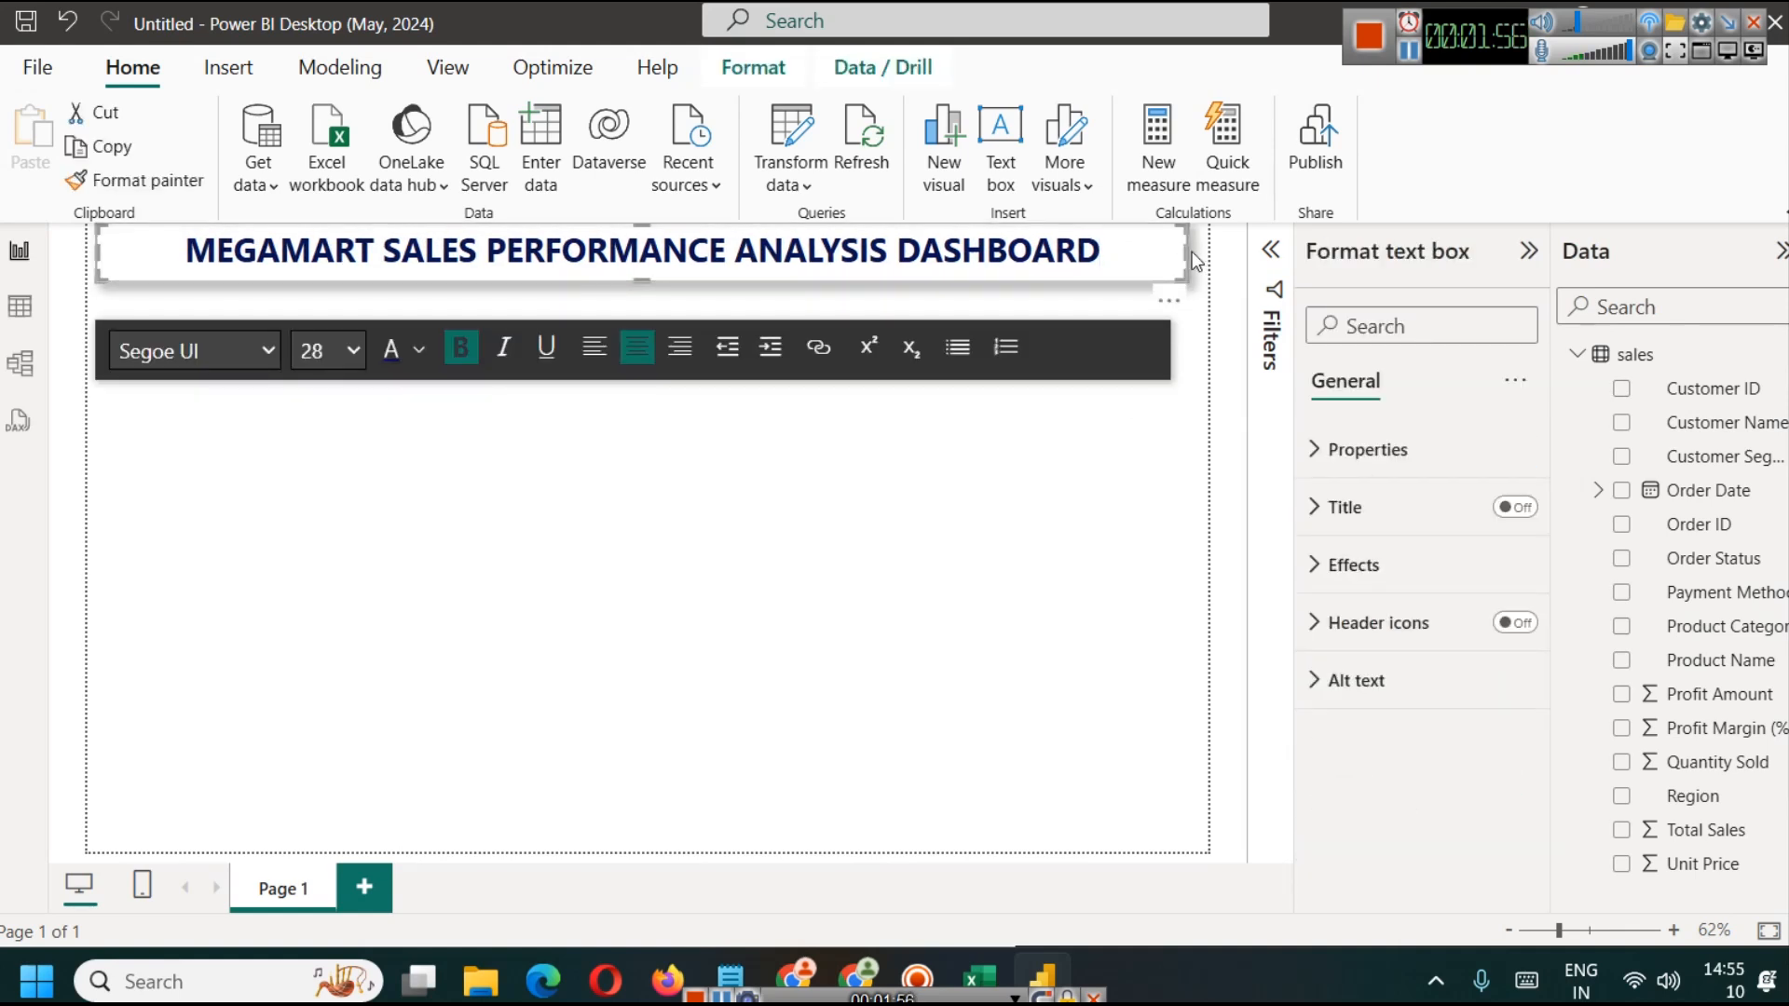
left_click(284, 565)
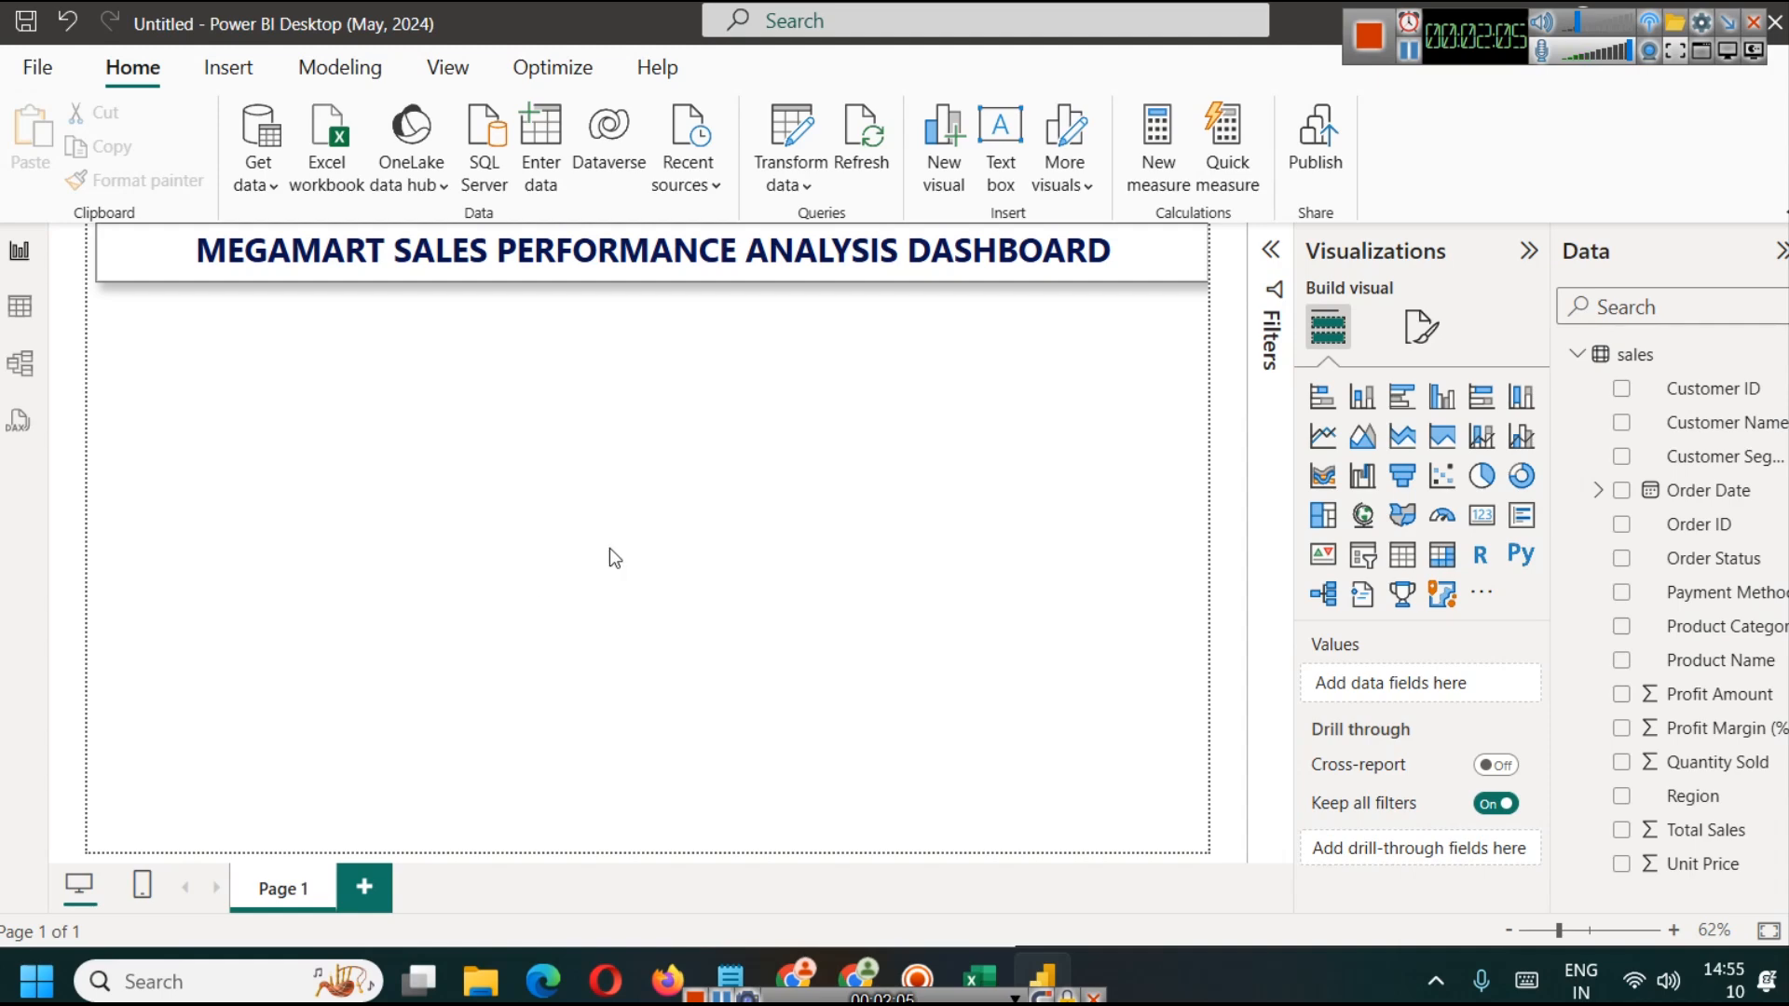
Step: Switch to the Excel workbook and review the Quantity Sold, Total Sales, Profit Margin (%) and Profit Amount columns
left_click(977, 969)
left_click(519, 317)
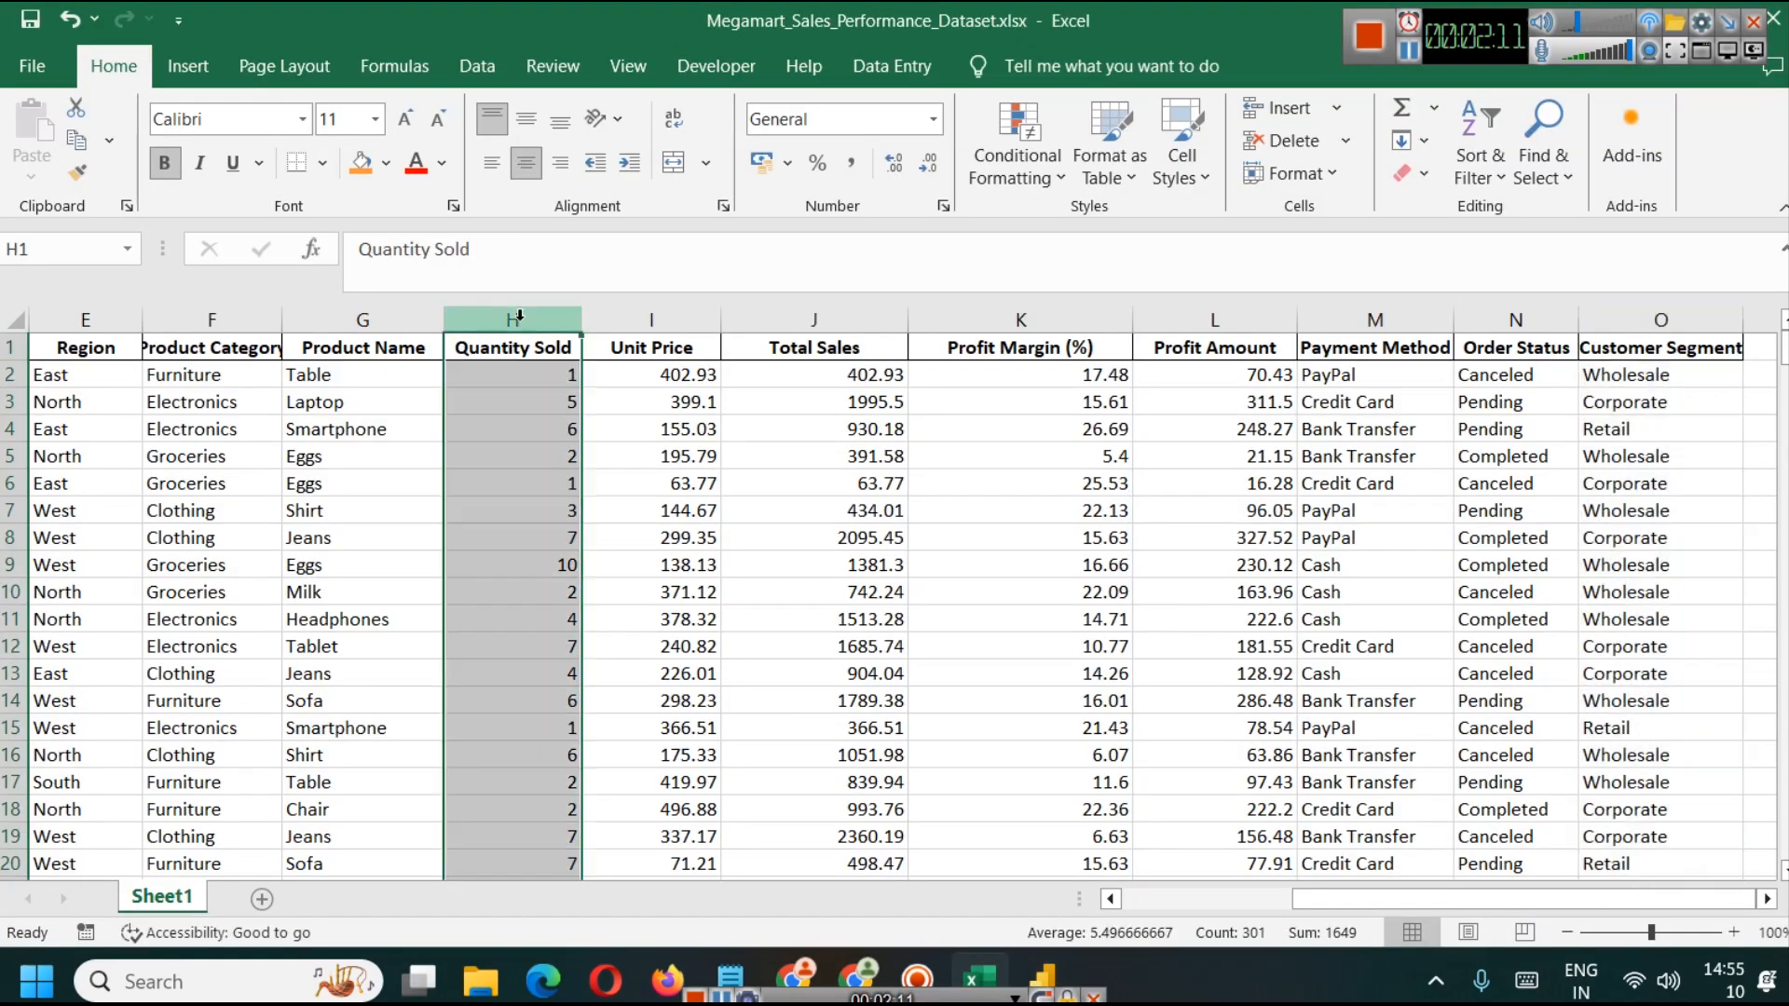
left_click(814, 319)
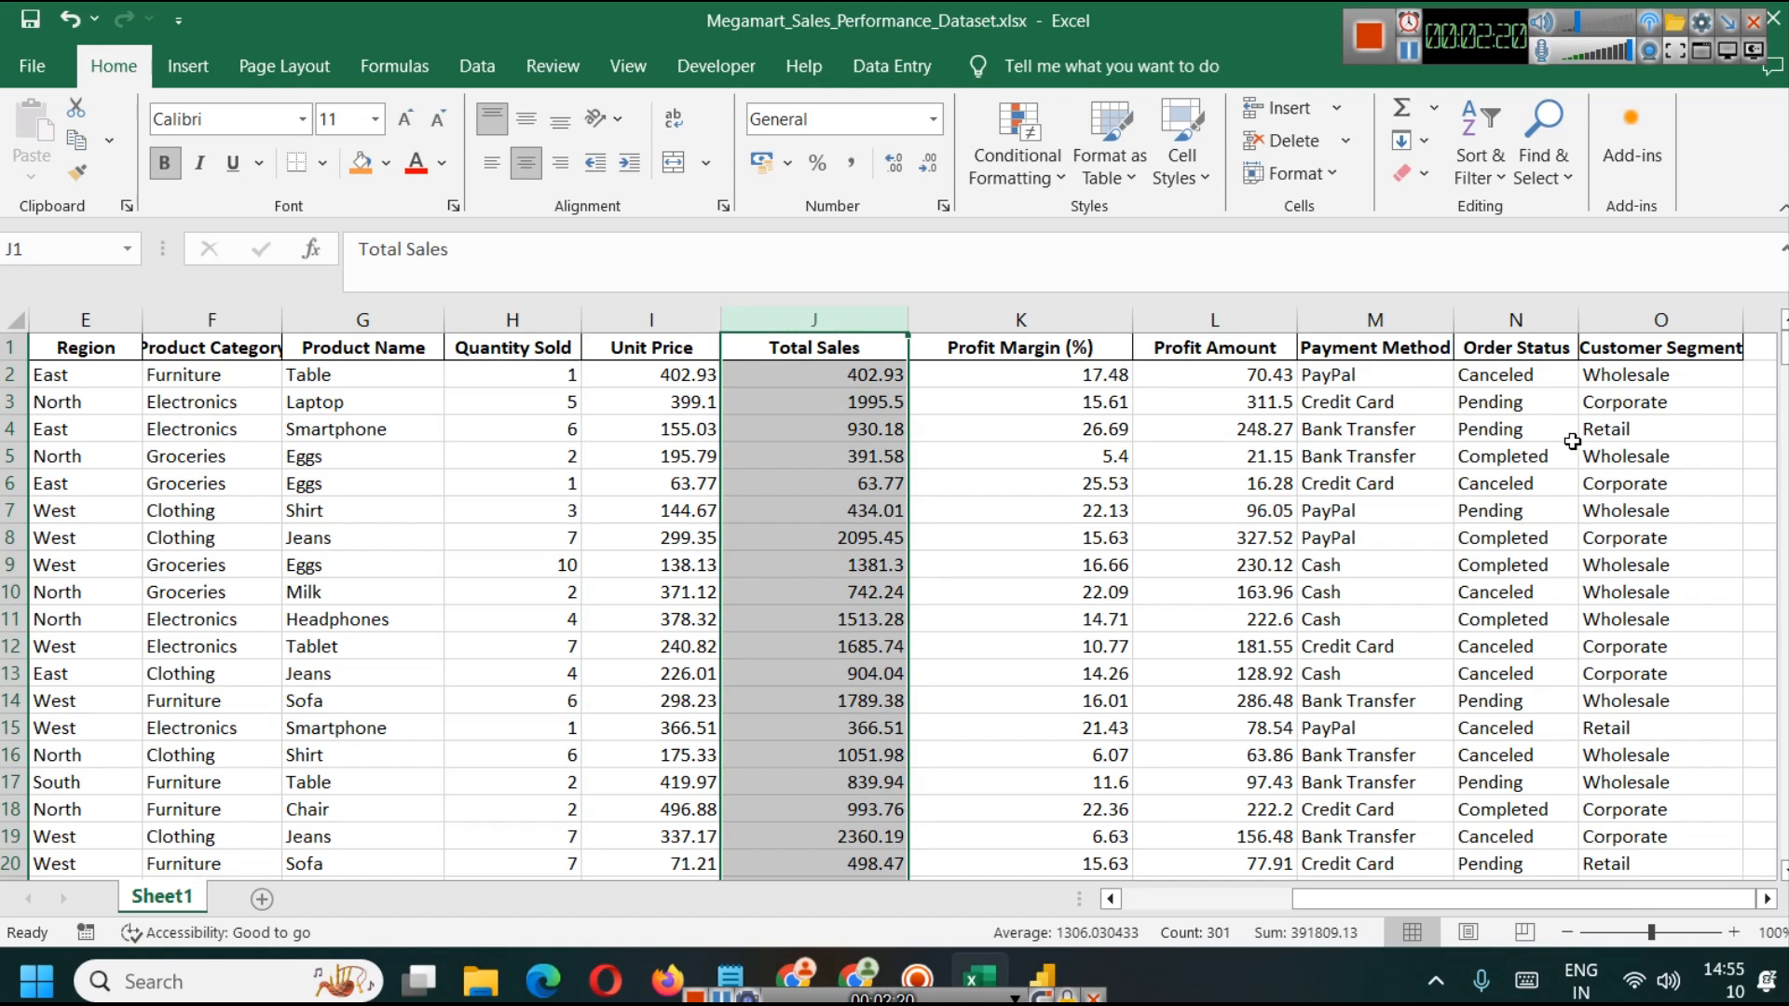
left_click(1027, 319)
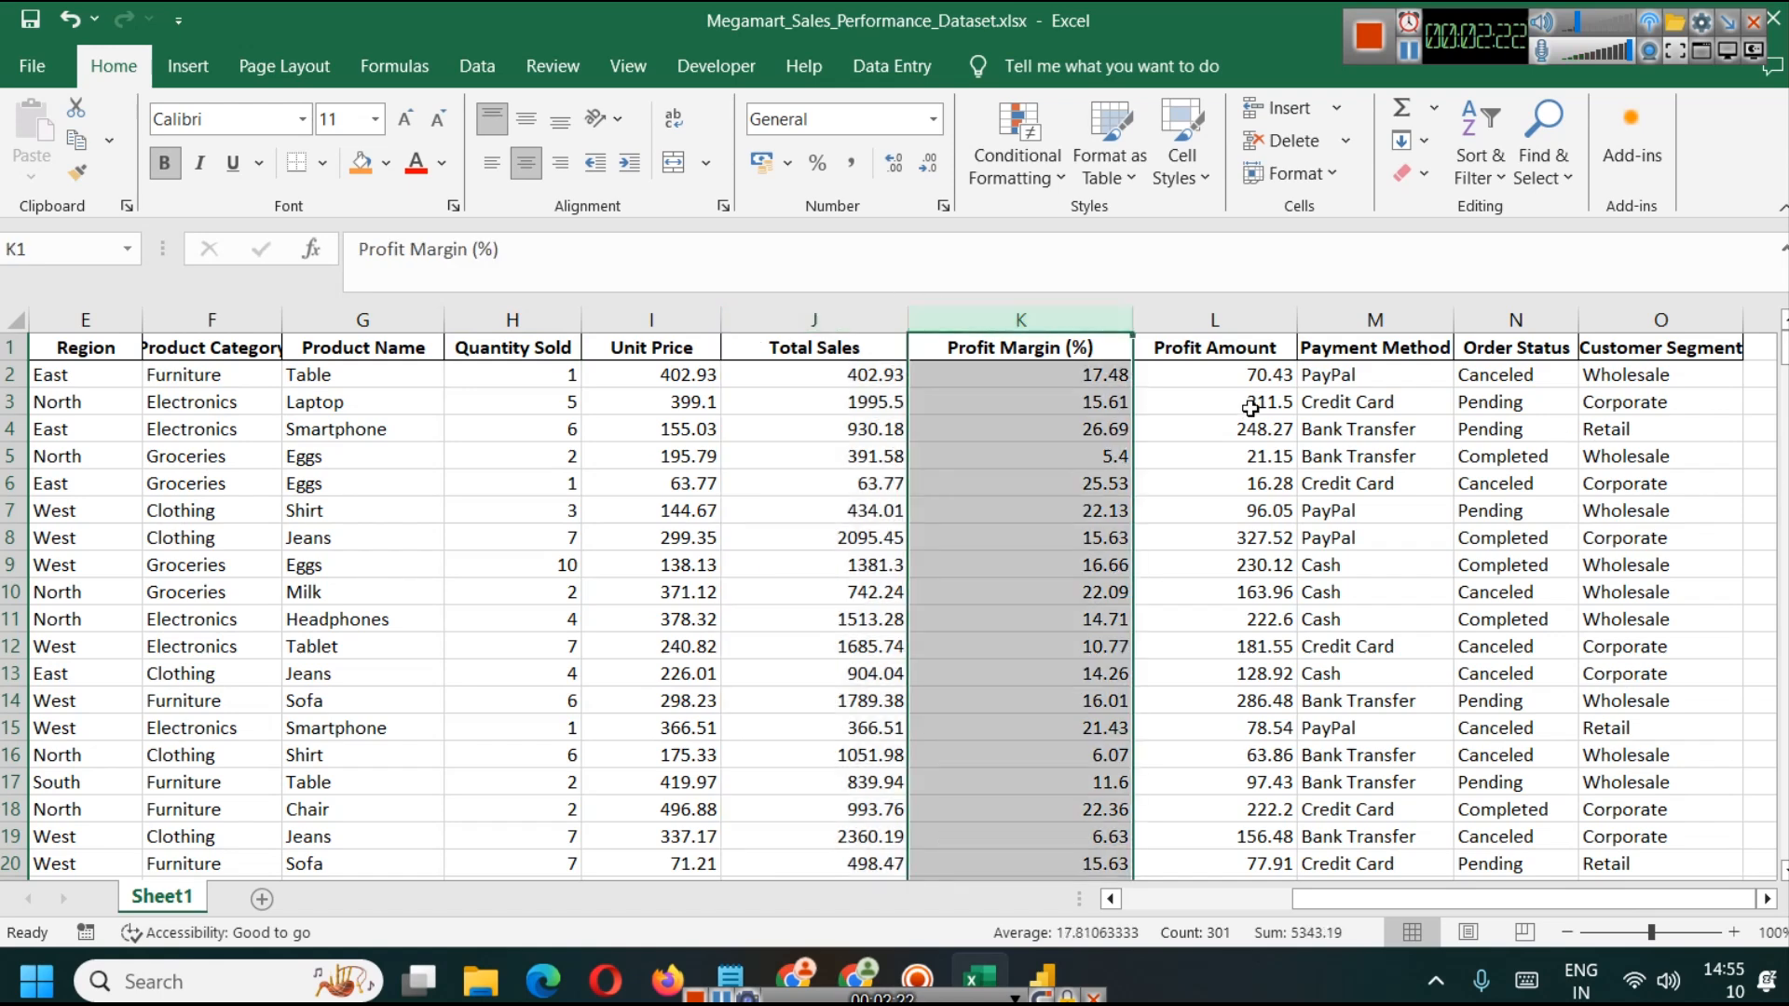
left_click(1213, 319)
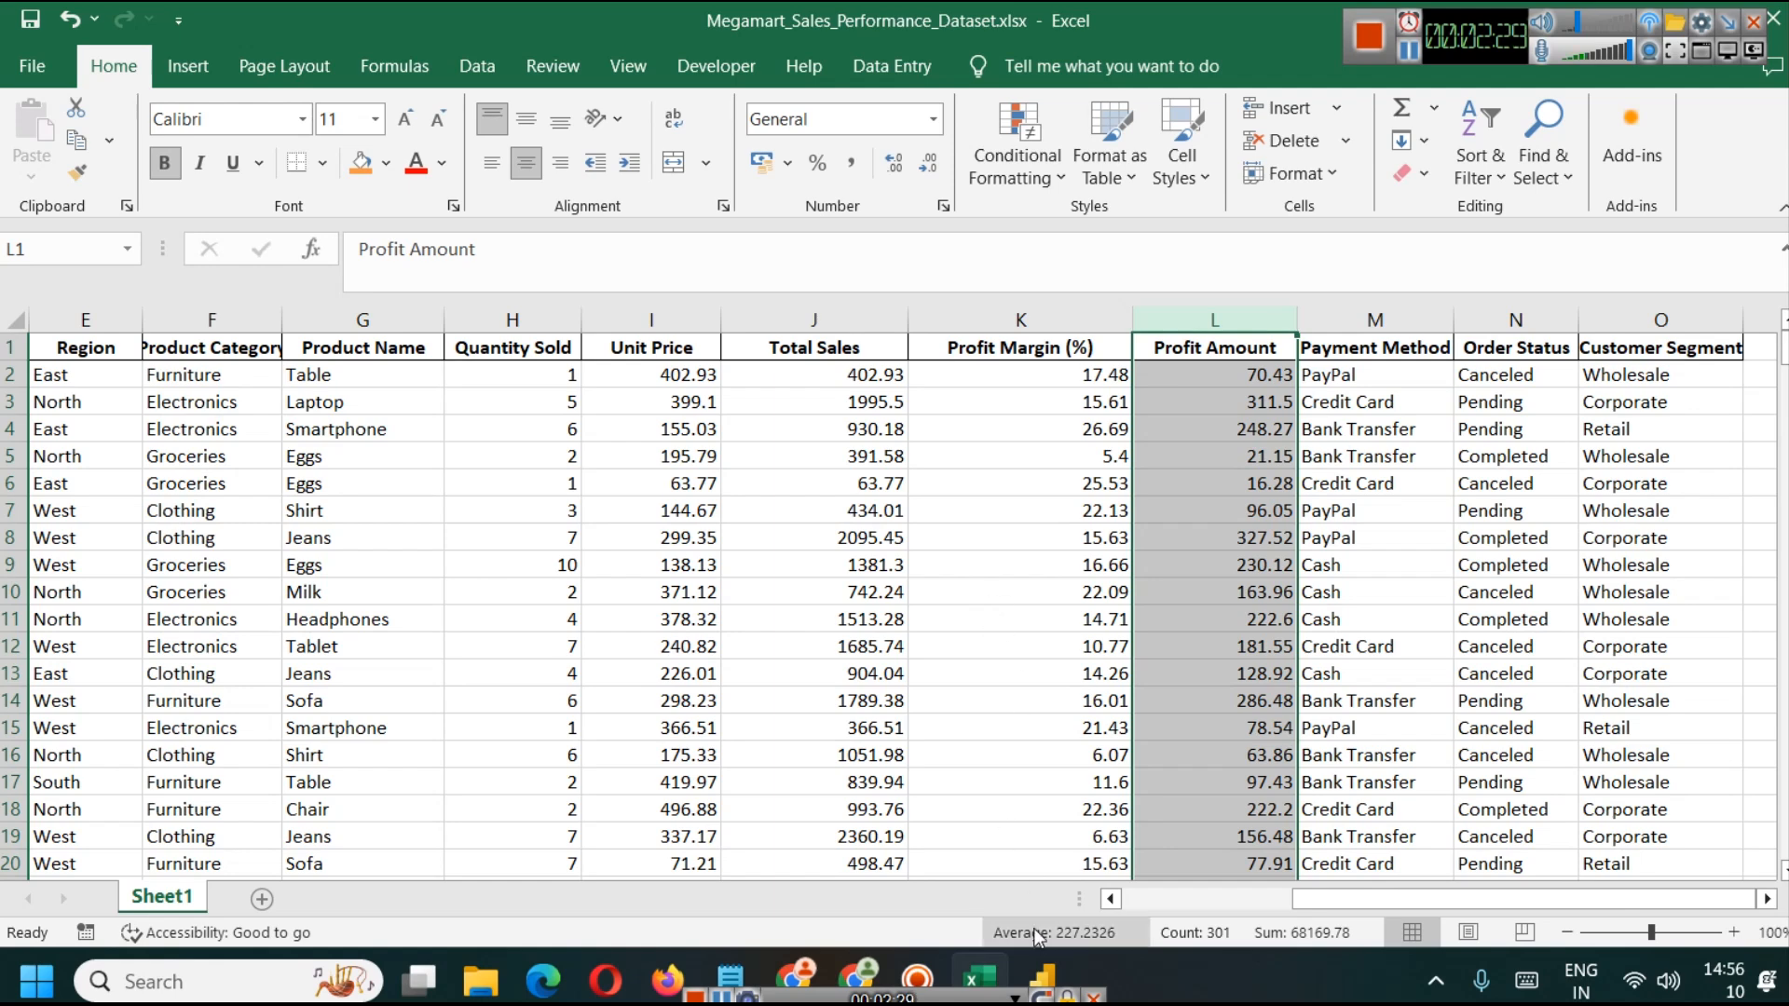
Step: Return to Power BI Desktop, add a card visual and size it as a small box beneath the title's left end
left_click(1042, 974)
left_click(1479, 525)
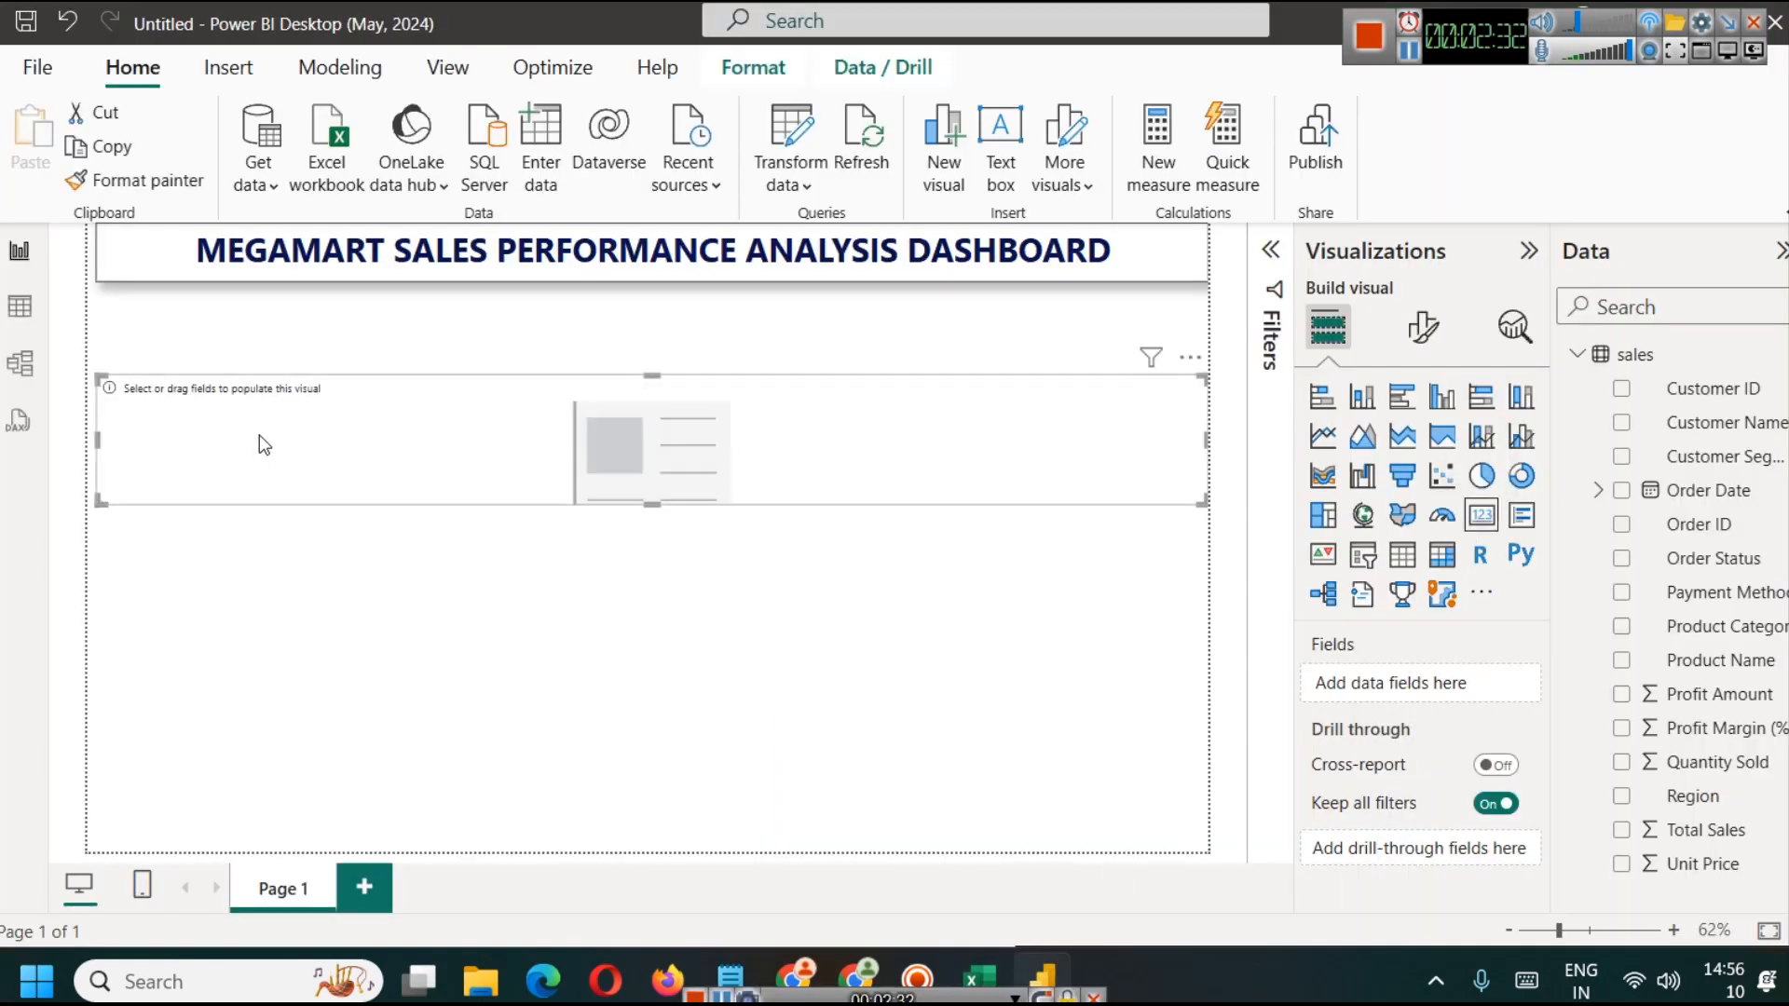
left_click_drag(1026, 484, 1026, 423)
left_click_drag(1203, 370, 304, 371)
left_click_drag(199, 434, 198, 375)
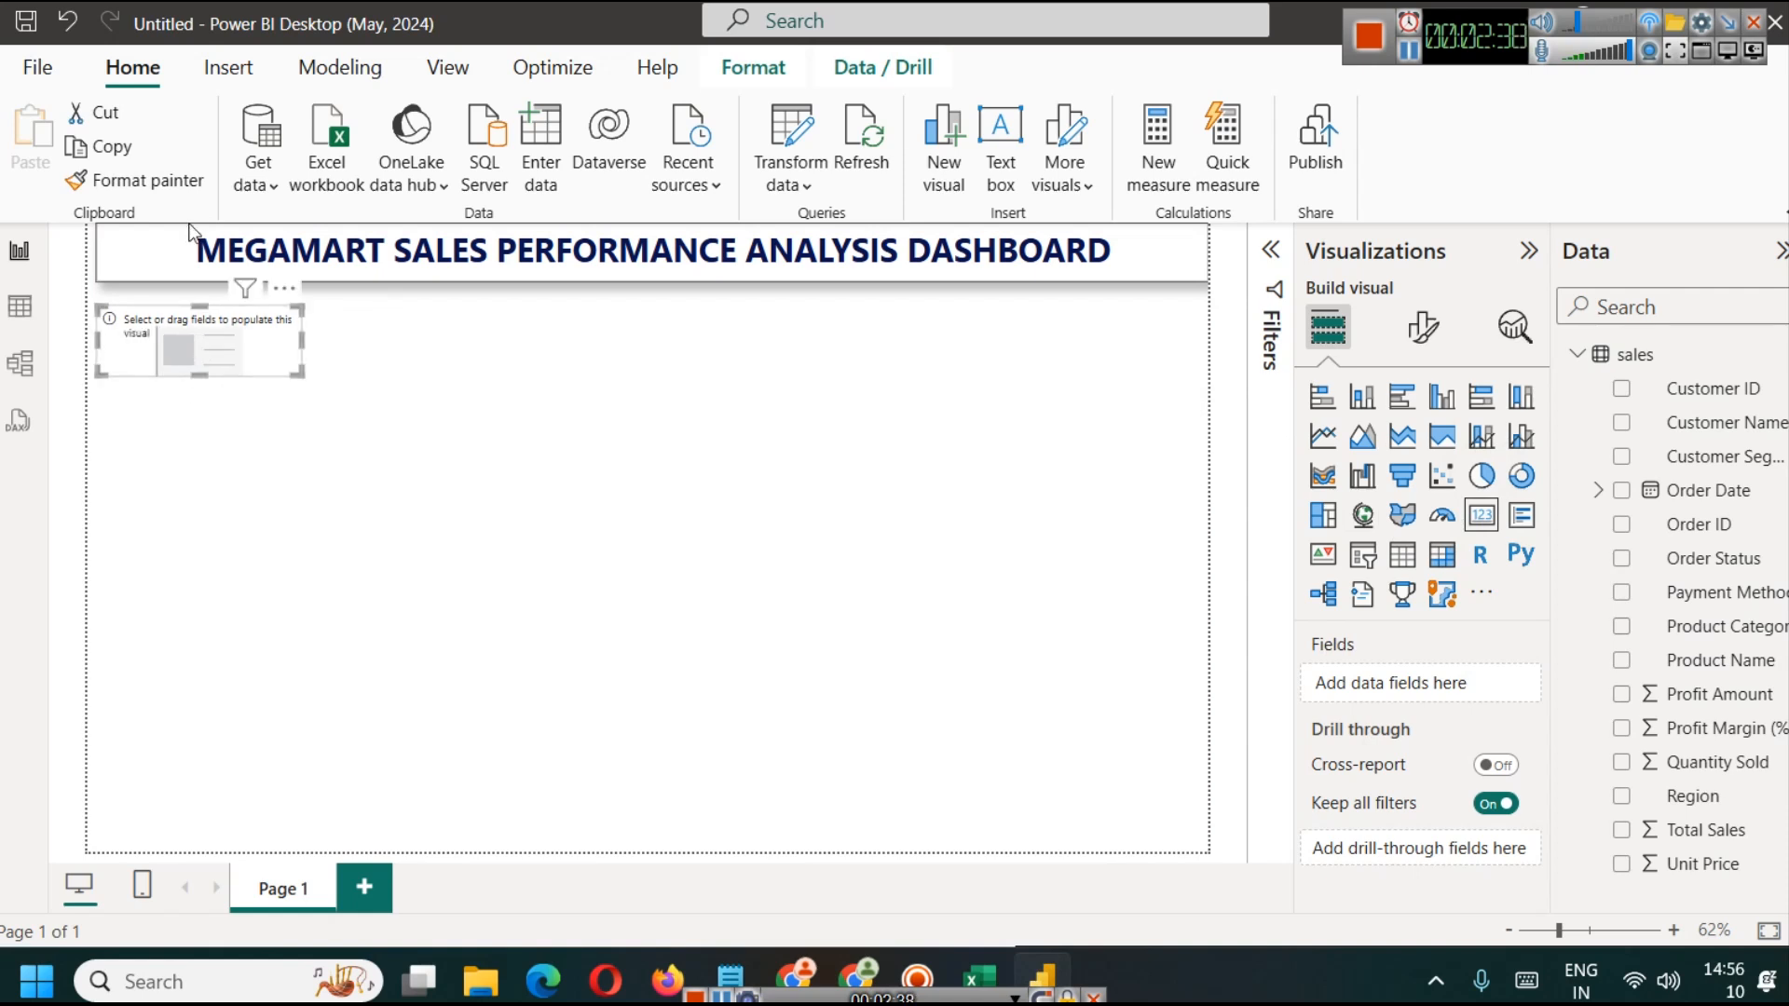
left_click(201, 266)
left_click(147, 186)
left_click(163, 312)
left_click(160, 273)
left_click(169, 190)
left_click(179, 300)
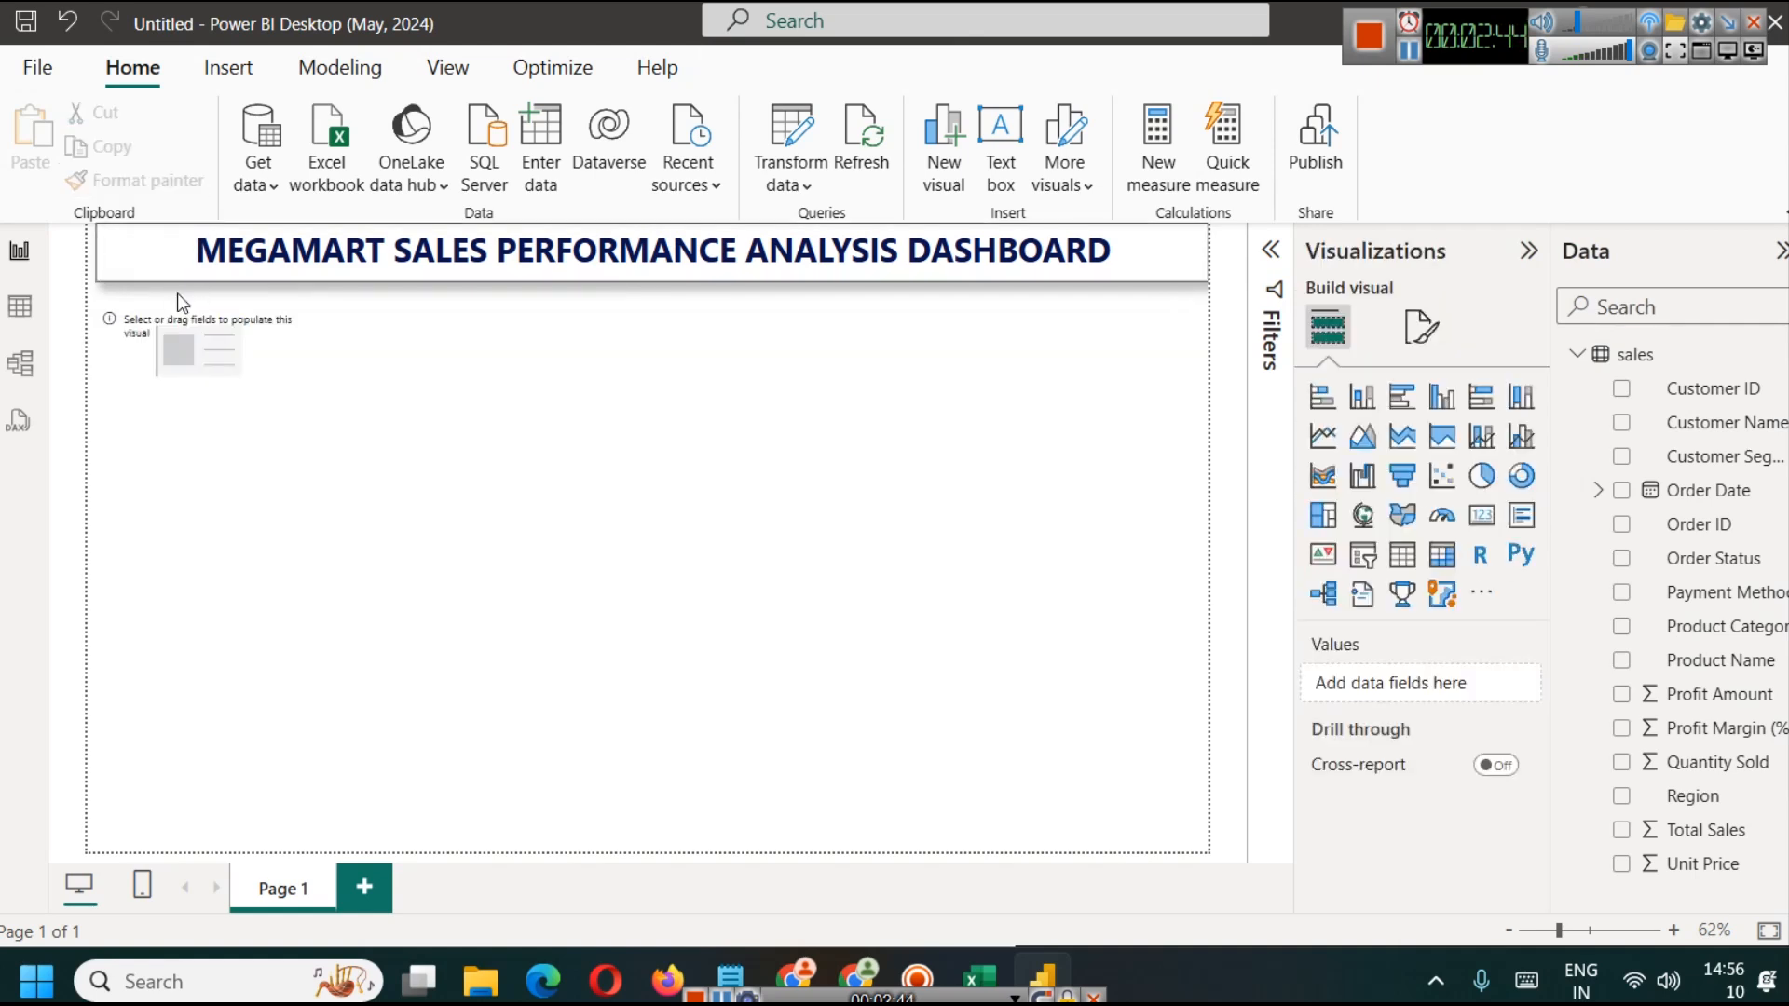
Step: Narrow the empty card slightly and assign the Total Sales field to it
left_click(235, 356)
left_click(1070, 530)
left_click(265, 348)
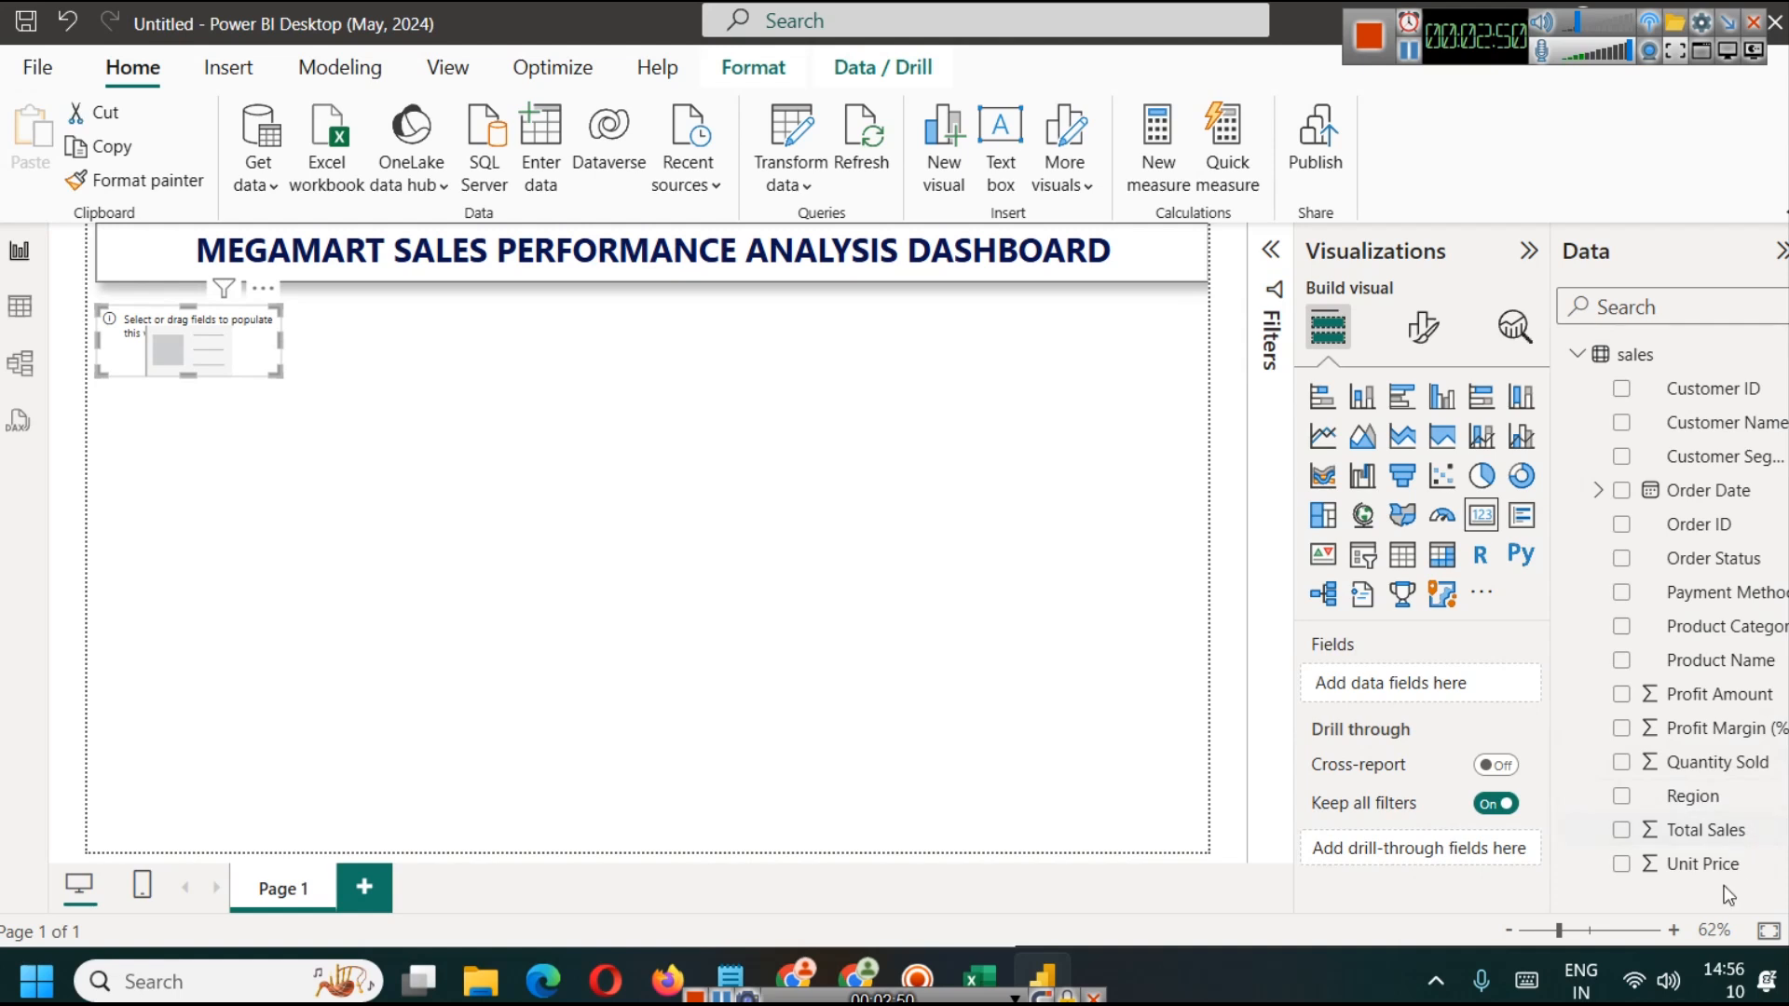
left_click_drag(1706, 829, 1436, 700)
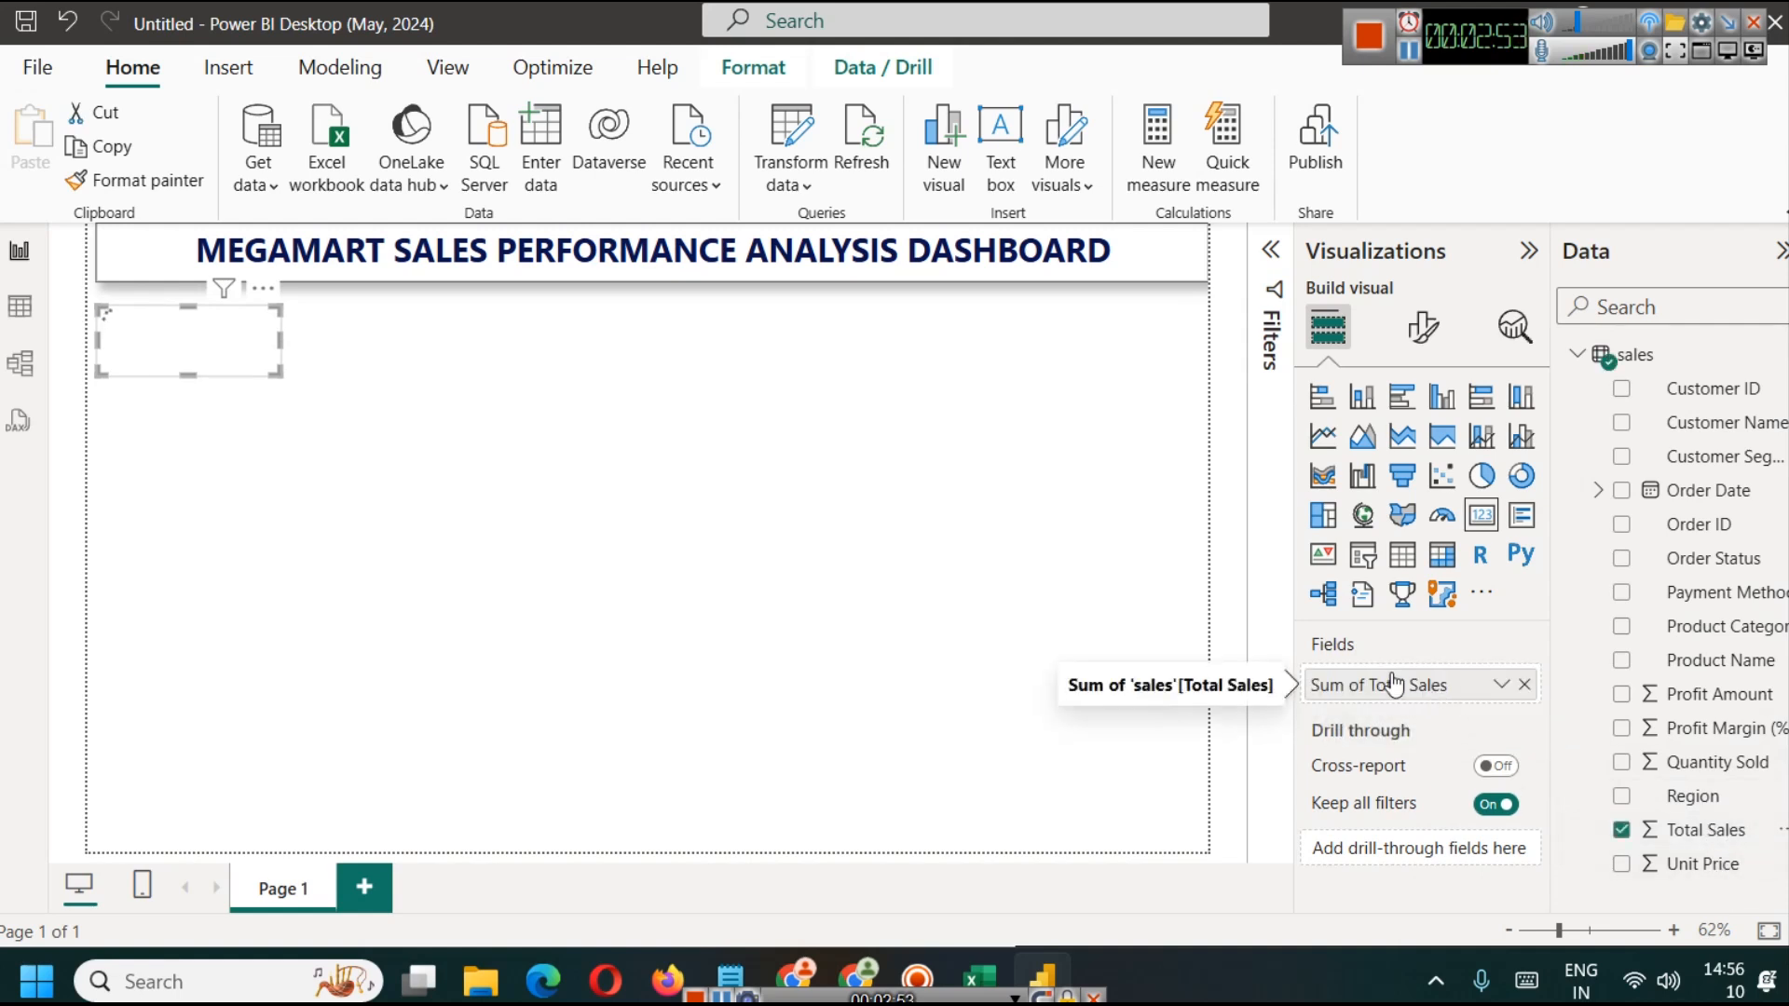
Step: Set the Total Sales card's callout value font size to 32
left_click(1423, 326)
left_click(1377, 522)
left_click(1477, 615)
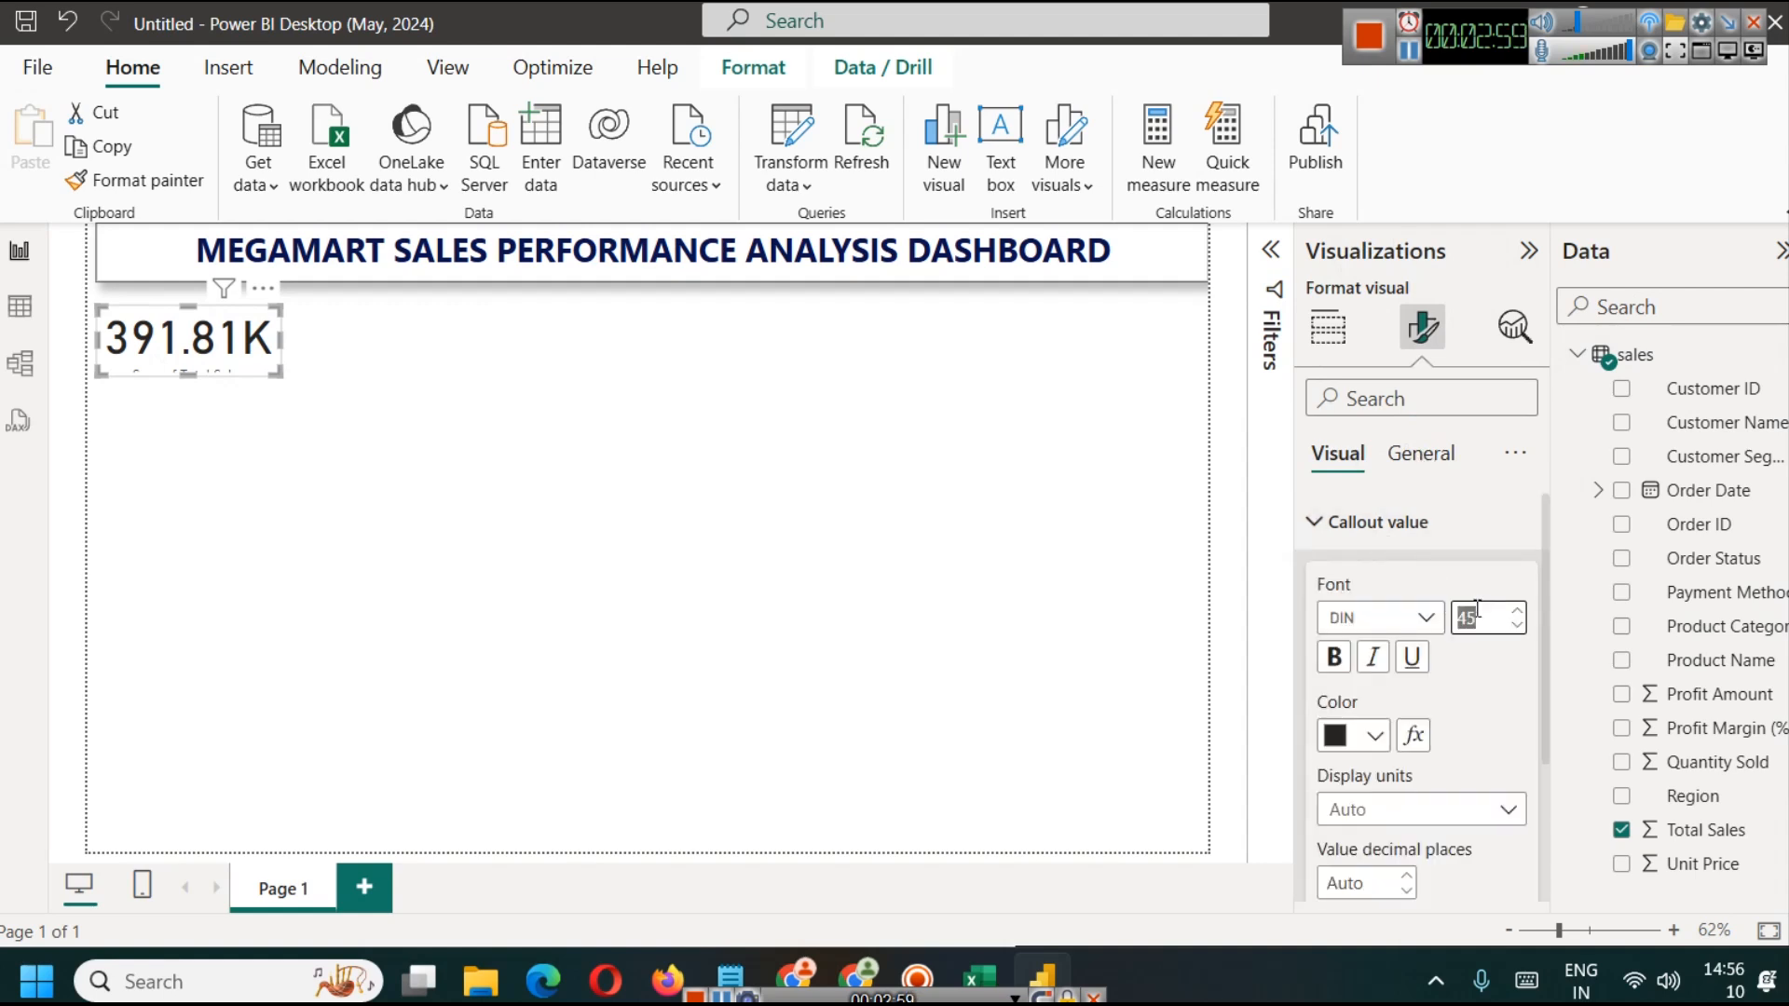
type("32")
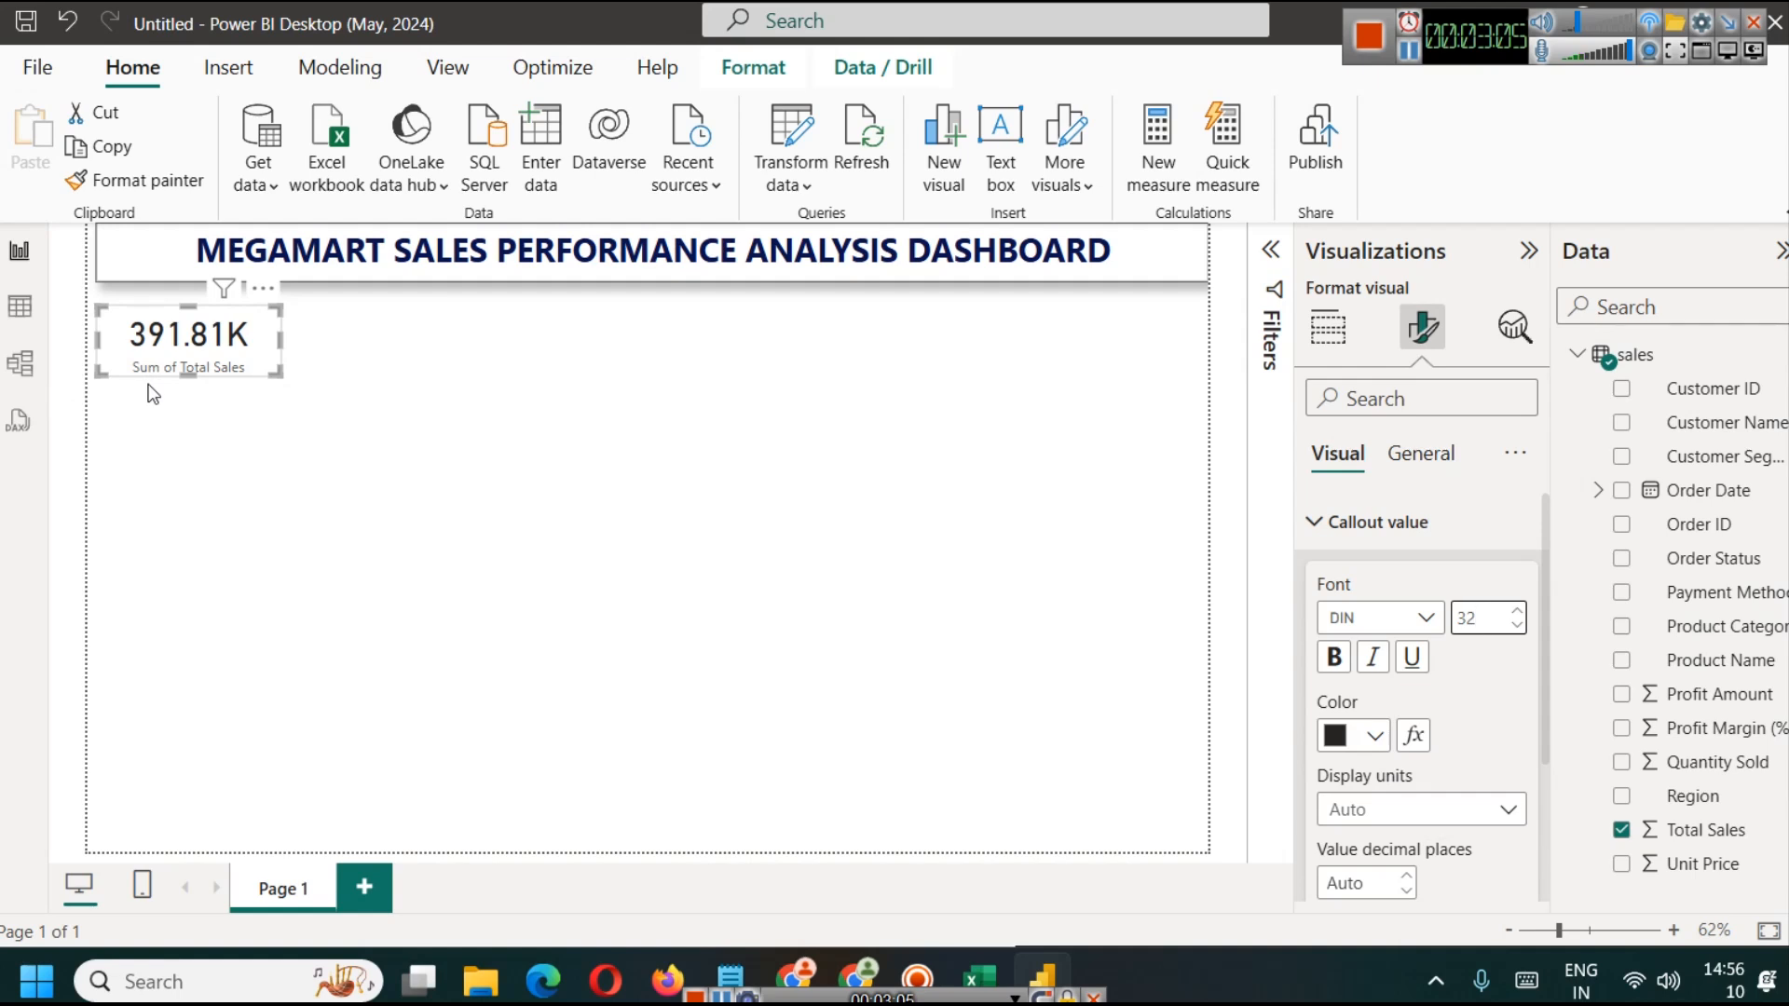
Step: Make the card's category label bold, size 13 and dark navy blue
left_click(1432, 457)
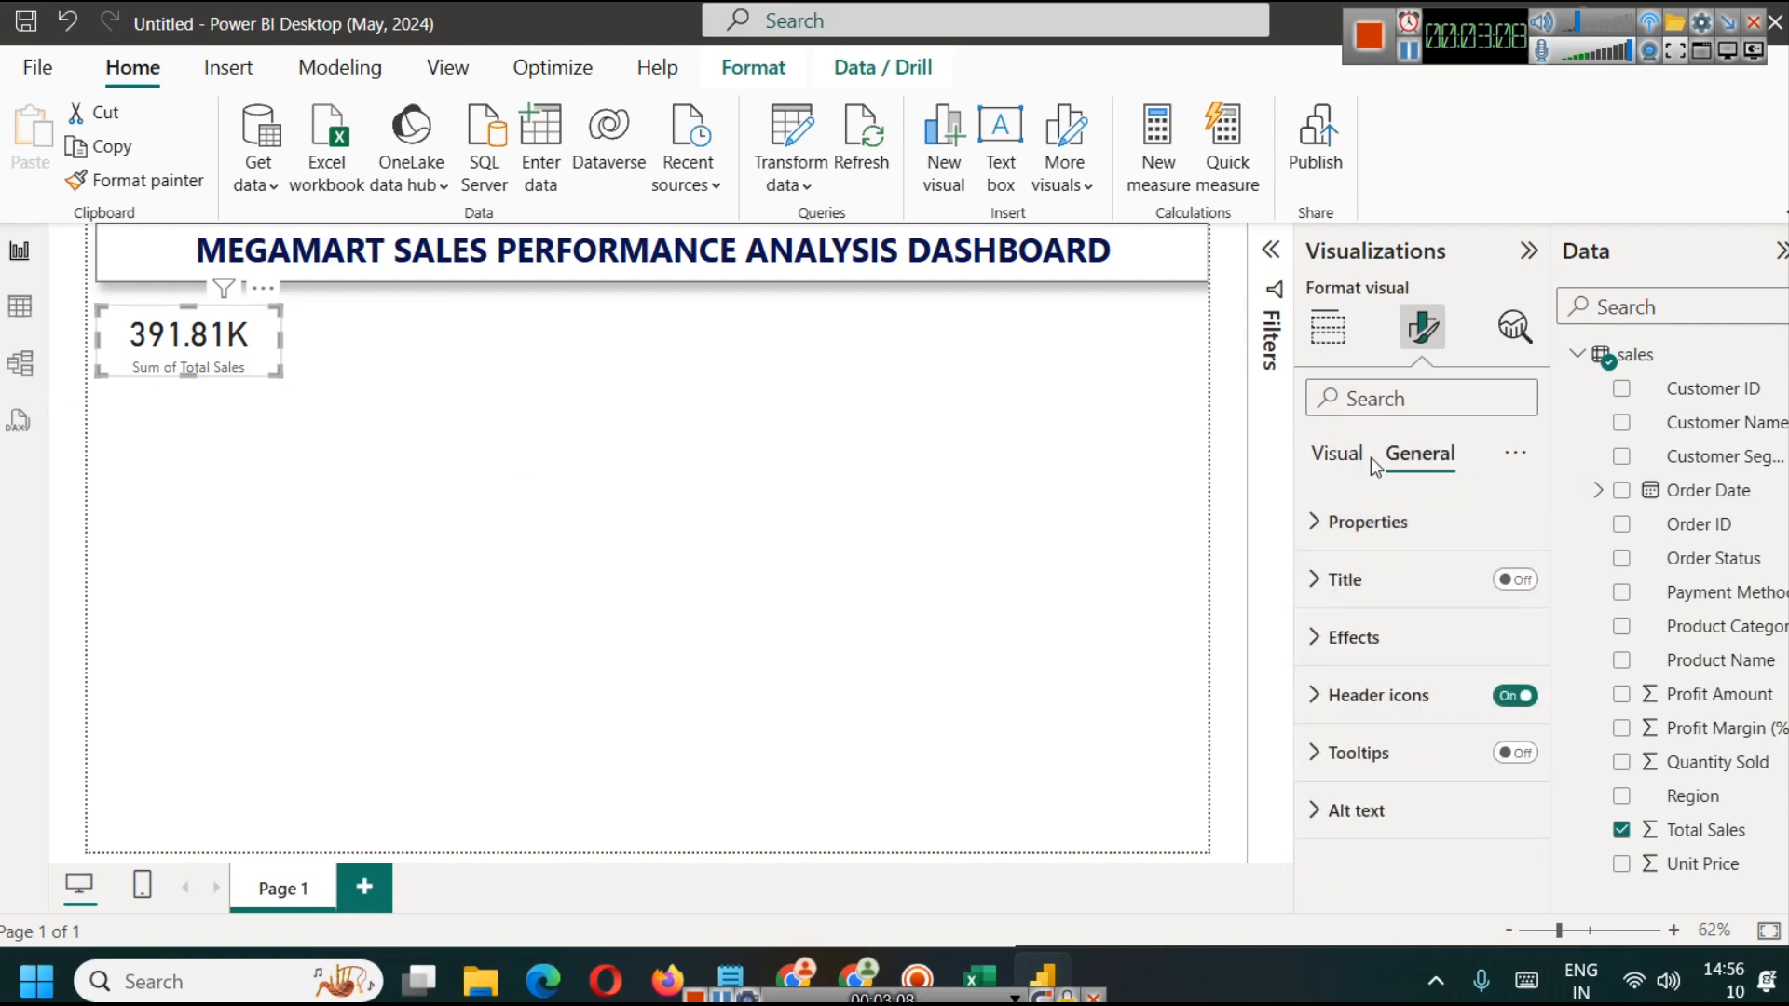
left_click(1344, 457)
left_click(1363, 521)
left_click(1371, 577)
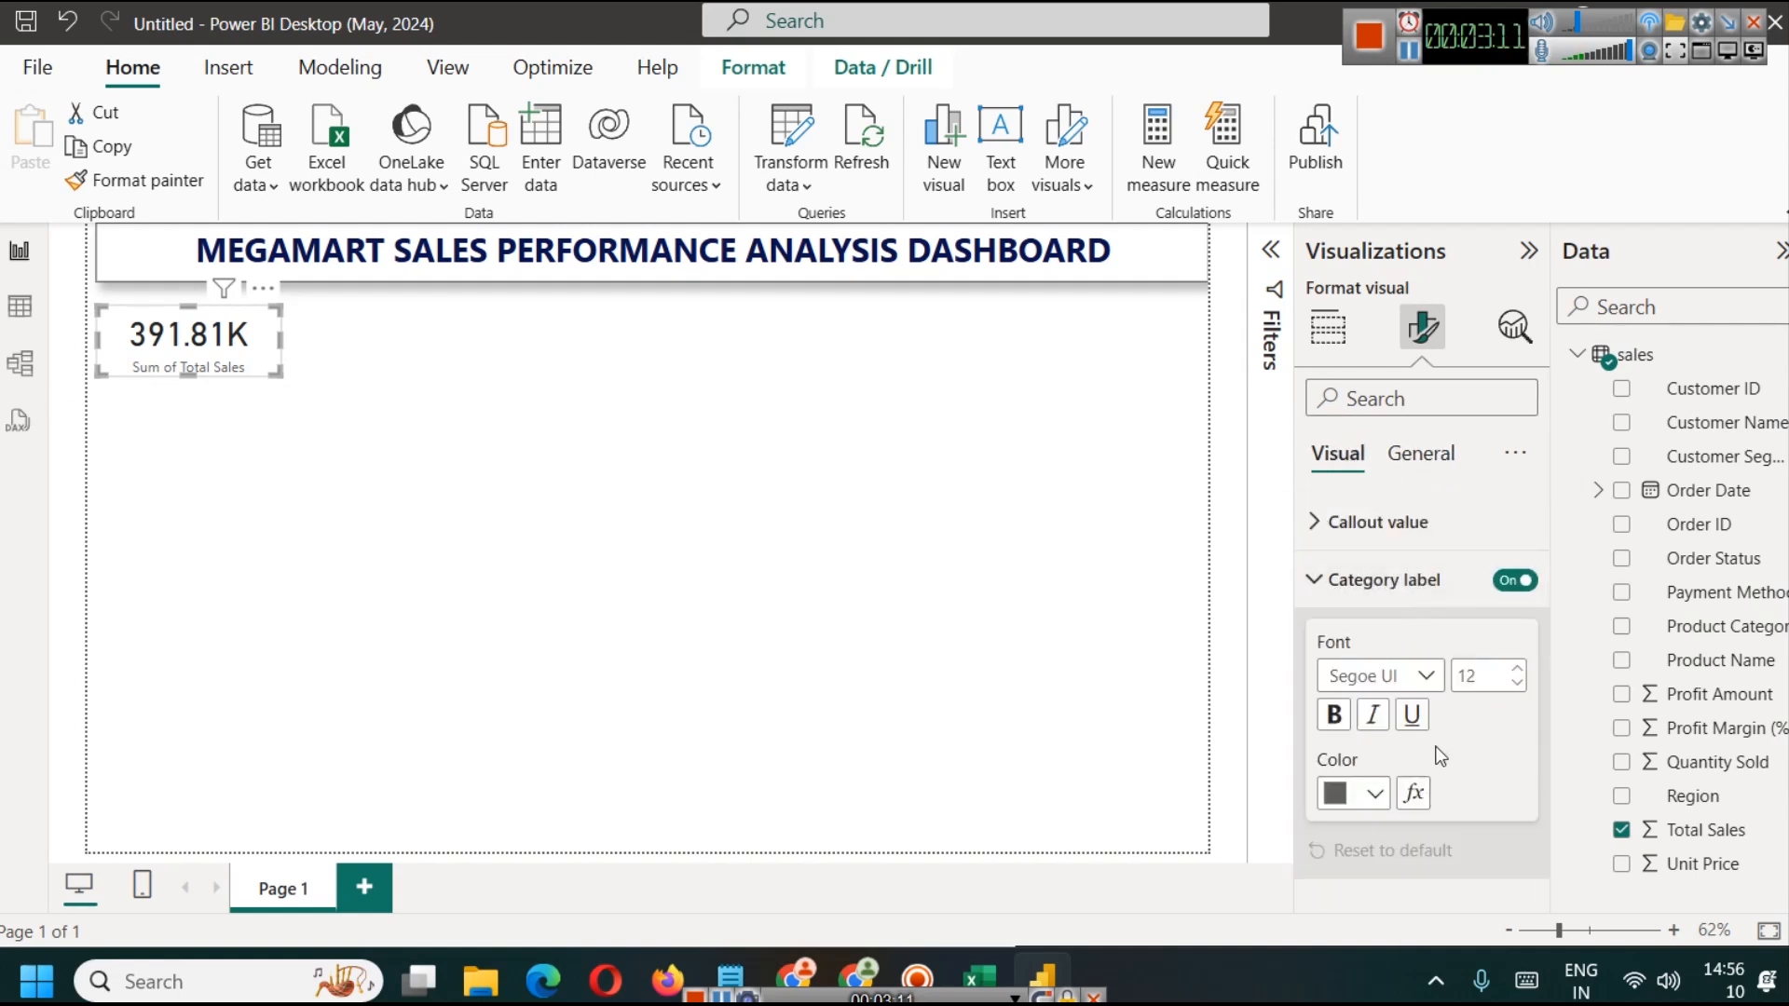
left_click(1338, 719)
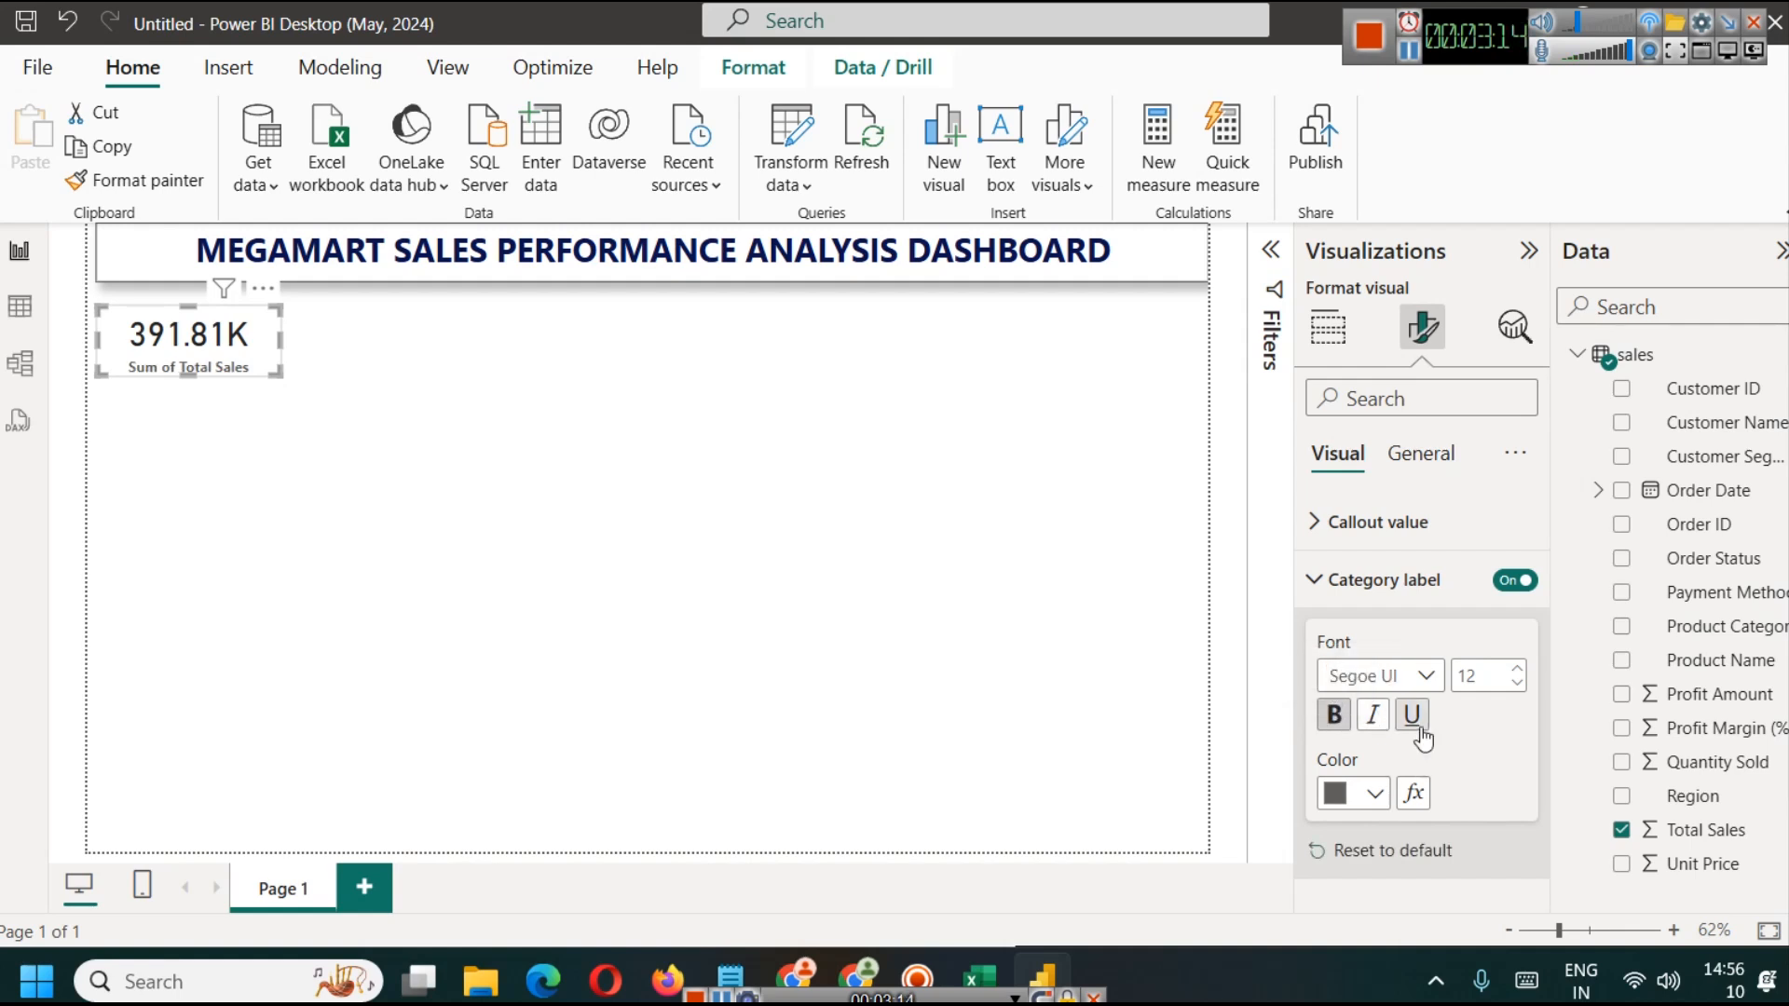
left_click(1517, 673)
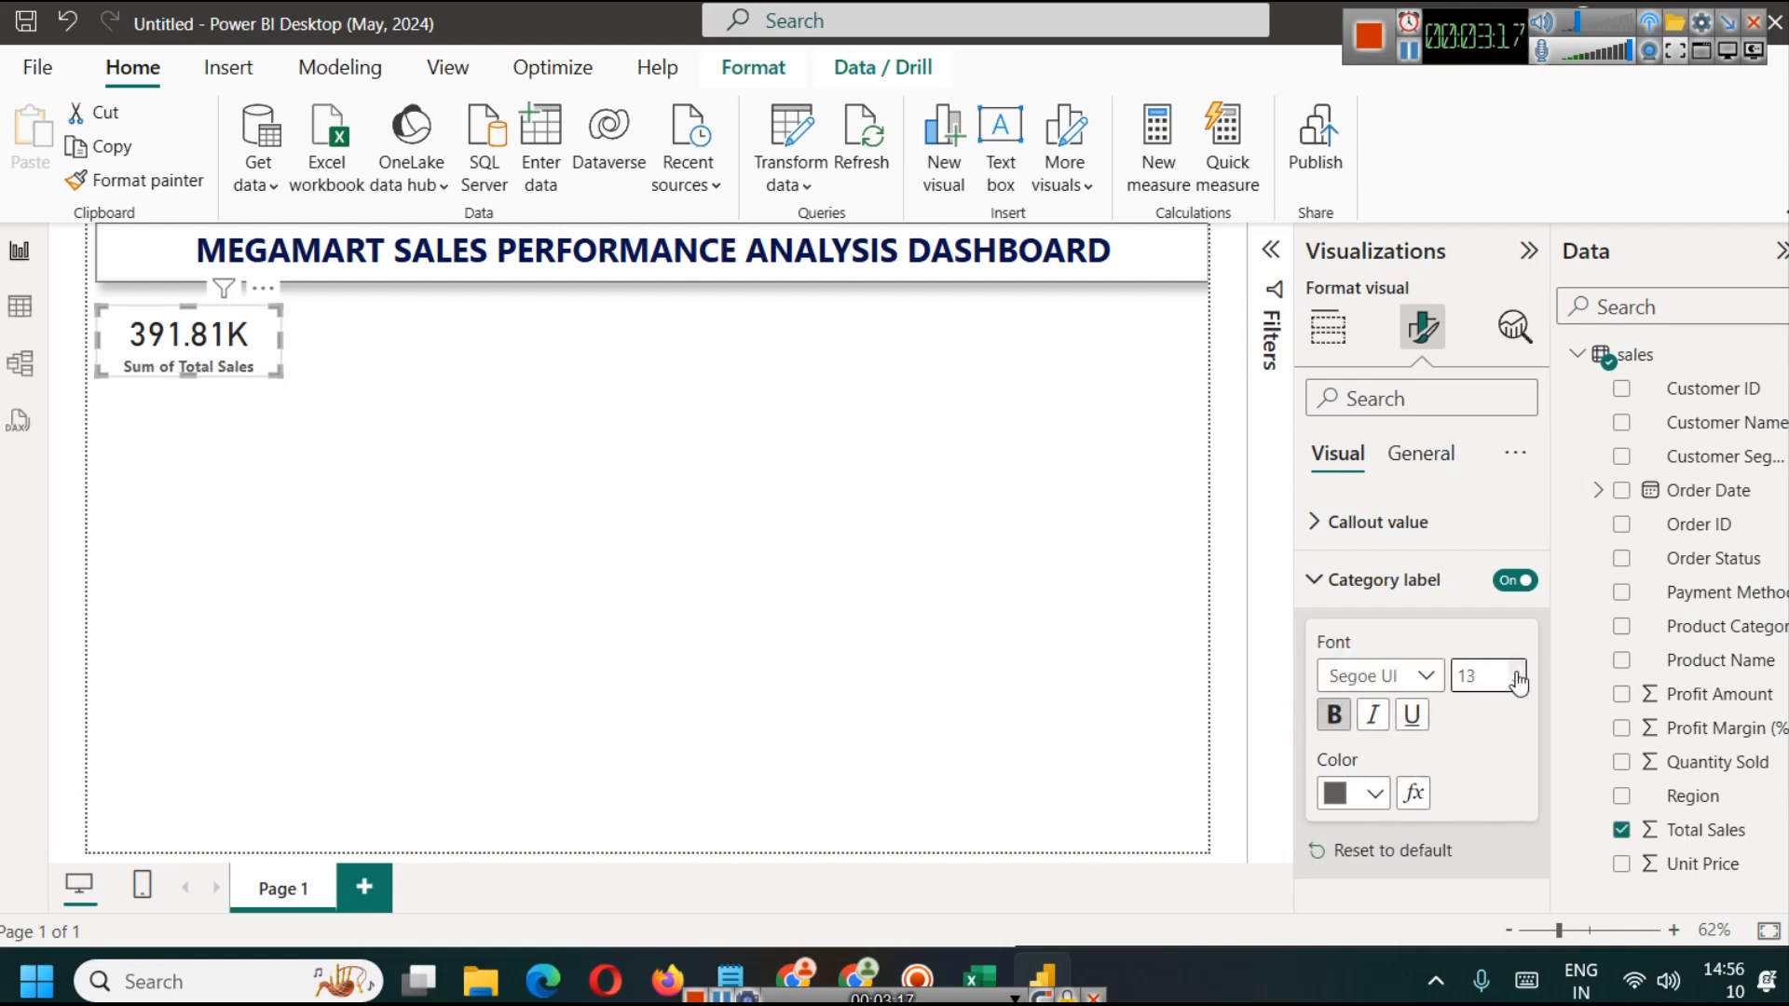
left_click(1360, 793)
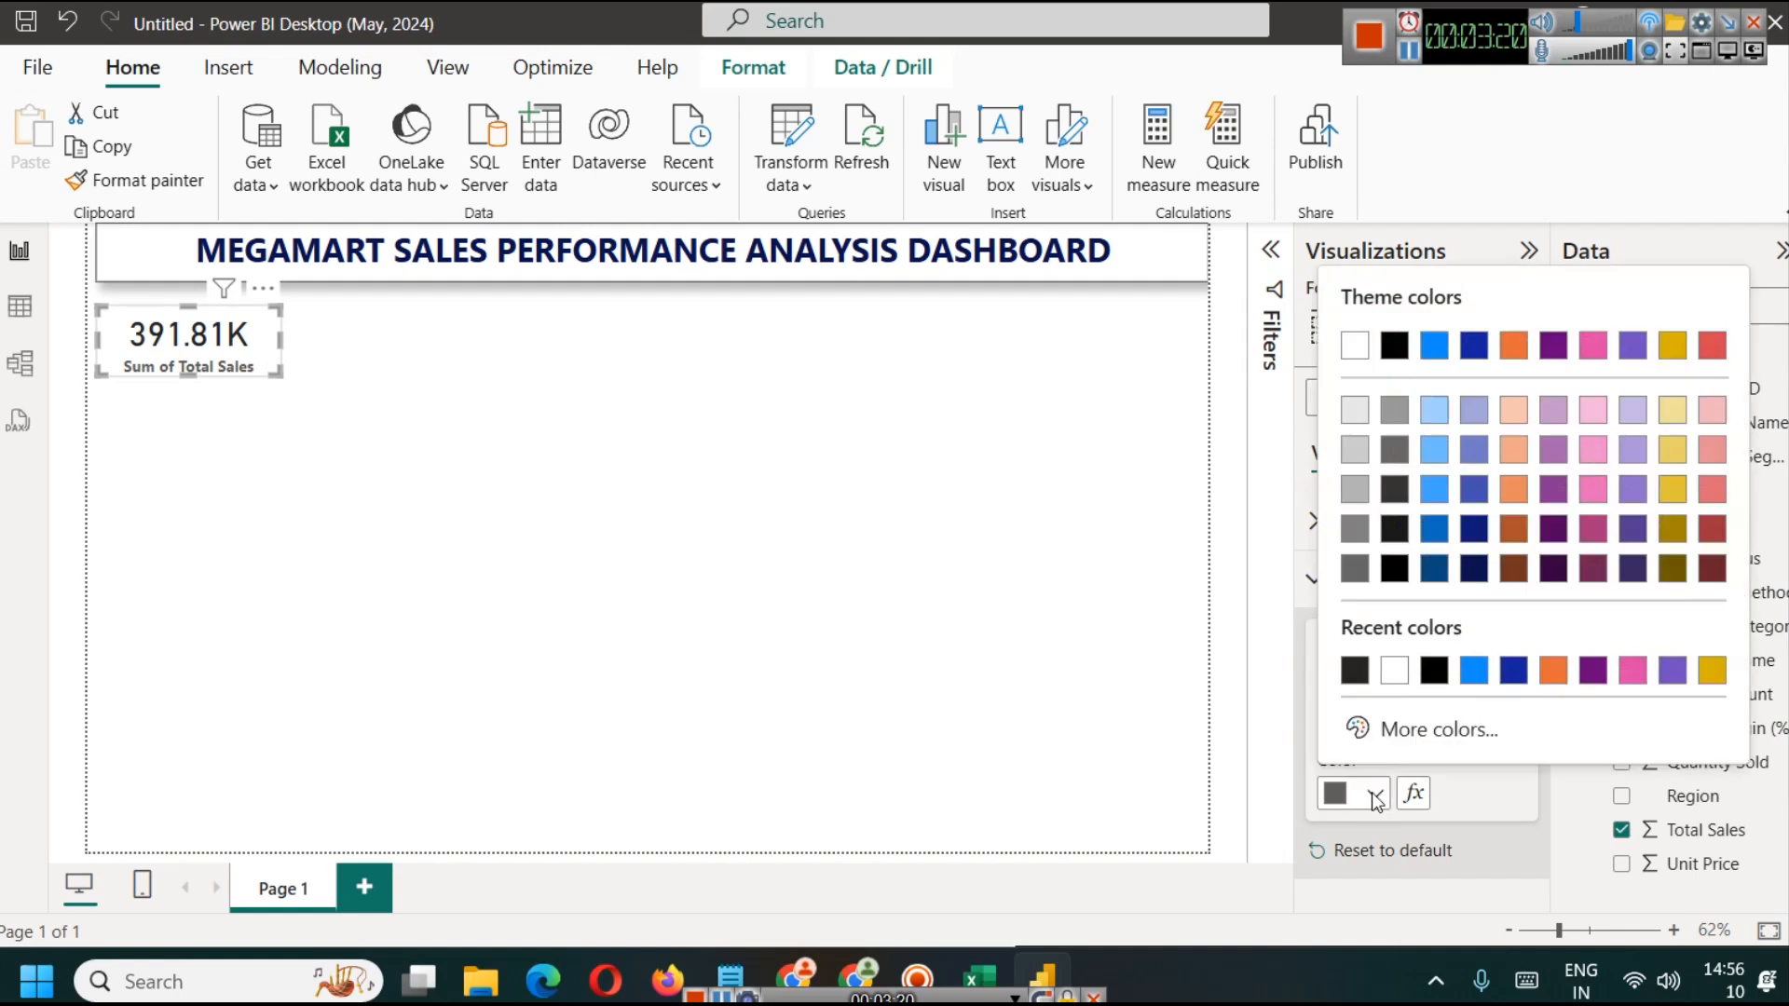
left_click(1406, 339)
Step: Make the card's callout value bold and dark navy blue, leaving the card selected on the page
left_click(1377, 522)
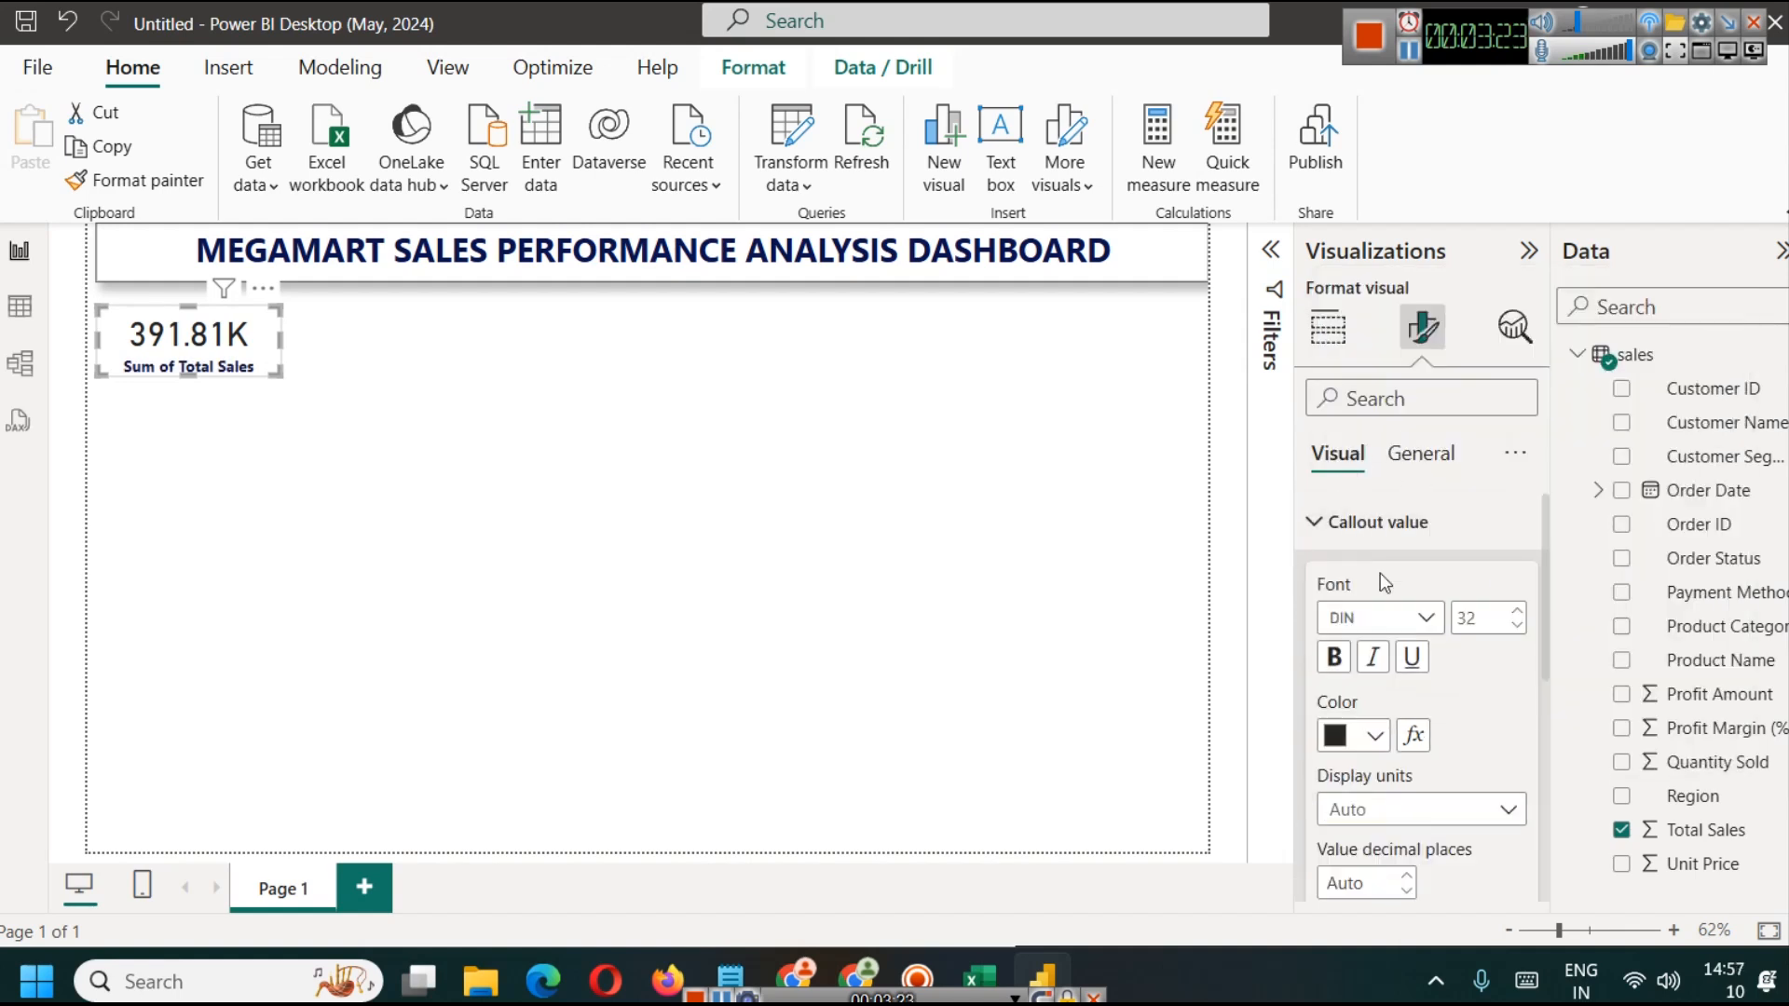
left_click(1356, 735)
left_click(1356, 614)
left_click(1331, 658)
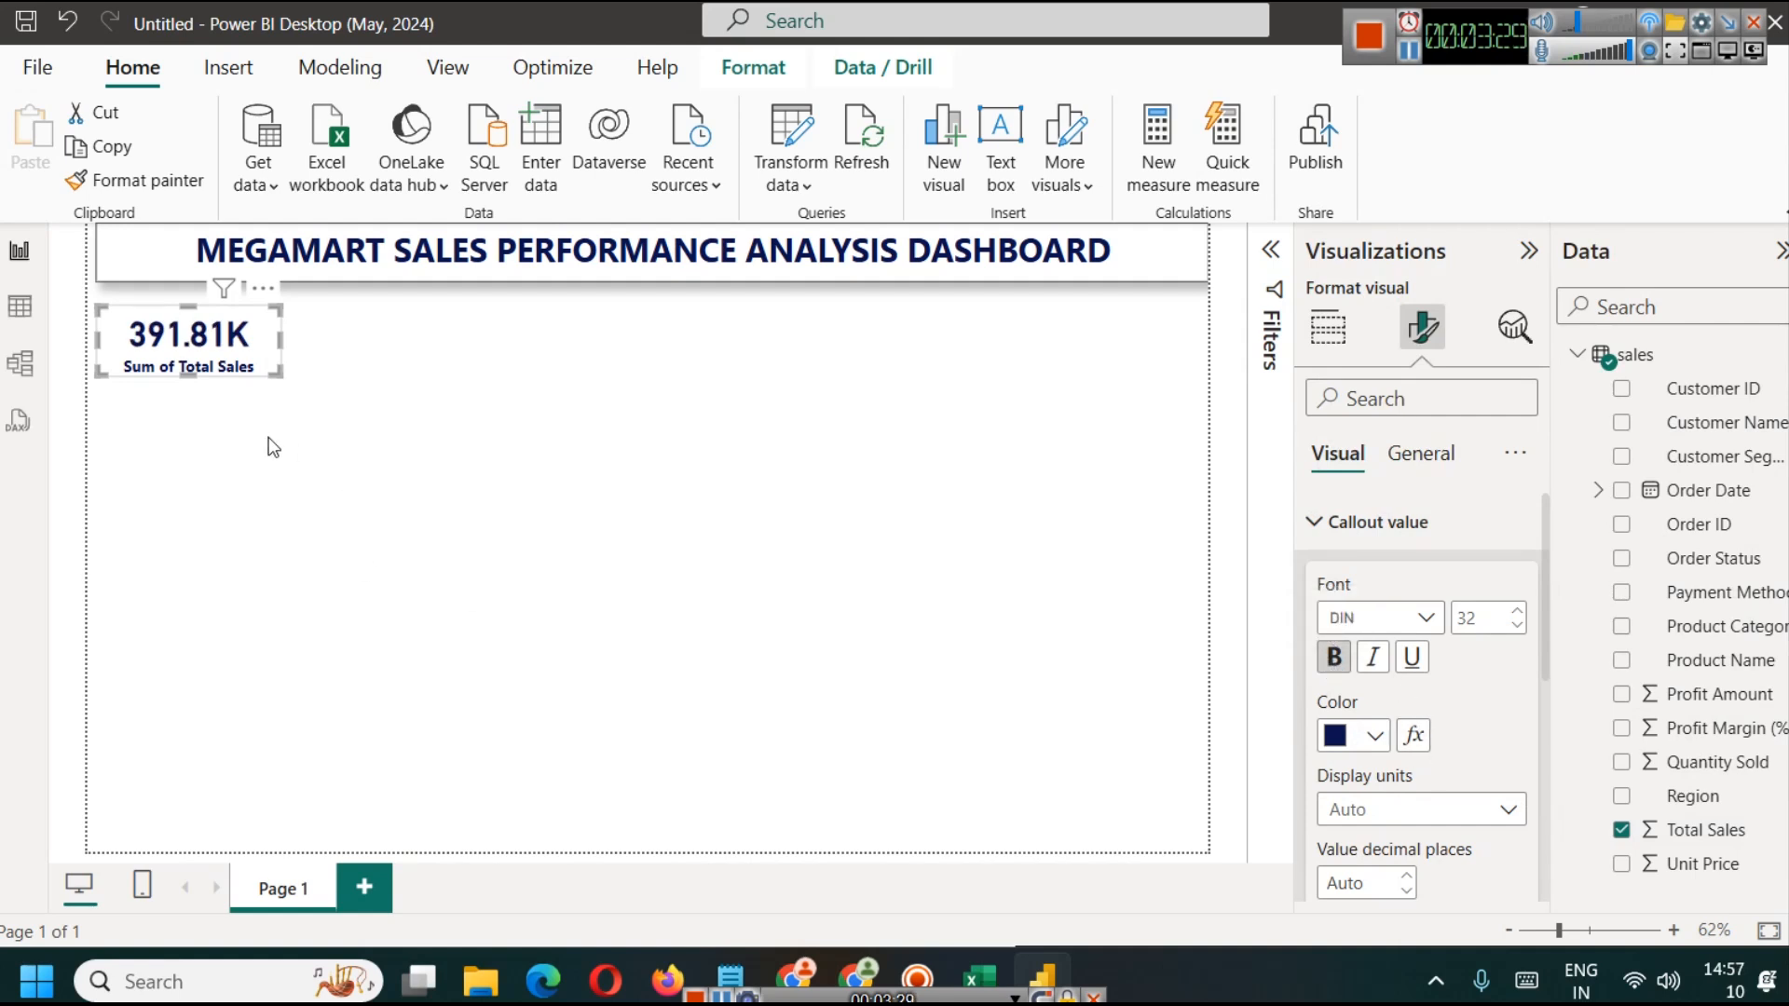
left_click(494, 442)
left_click(240, 341)
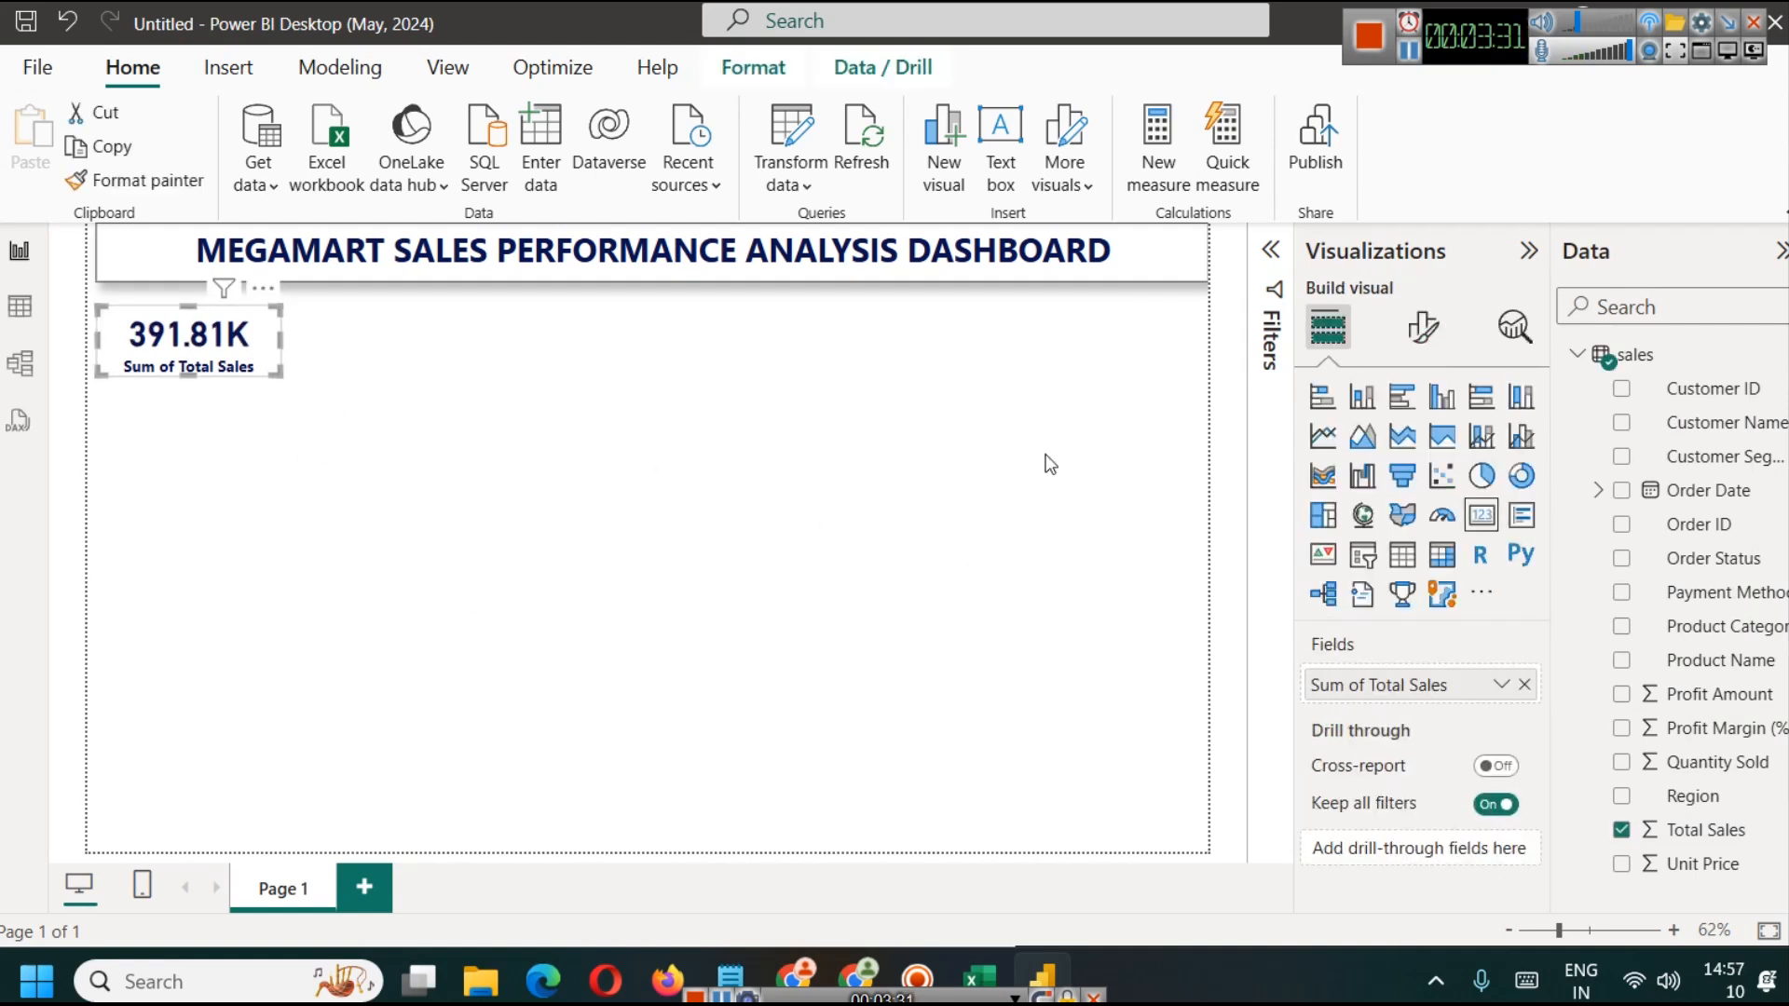
Step: Add a shadow and a dark navy visual border to the Total Sales card
left_click(370, 306)
left_click(392, 254)
left_click(524, 563)
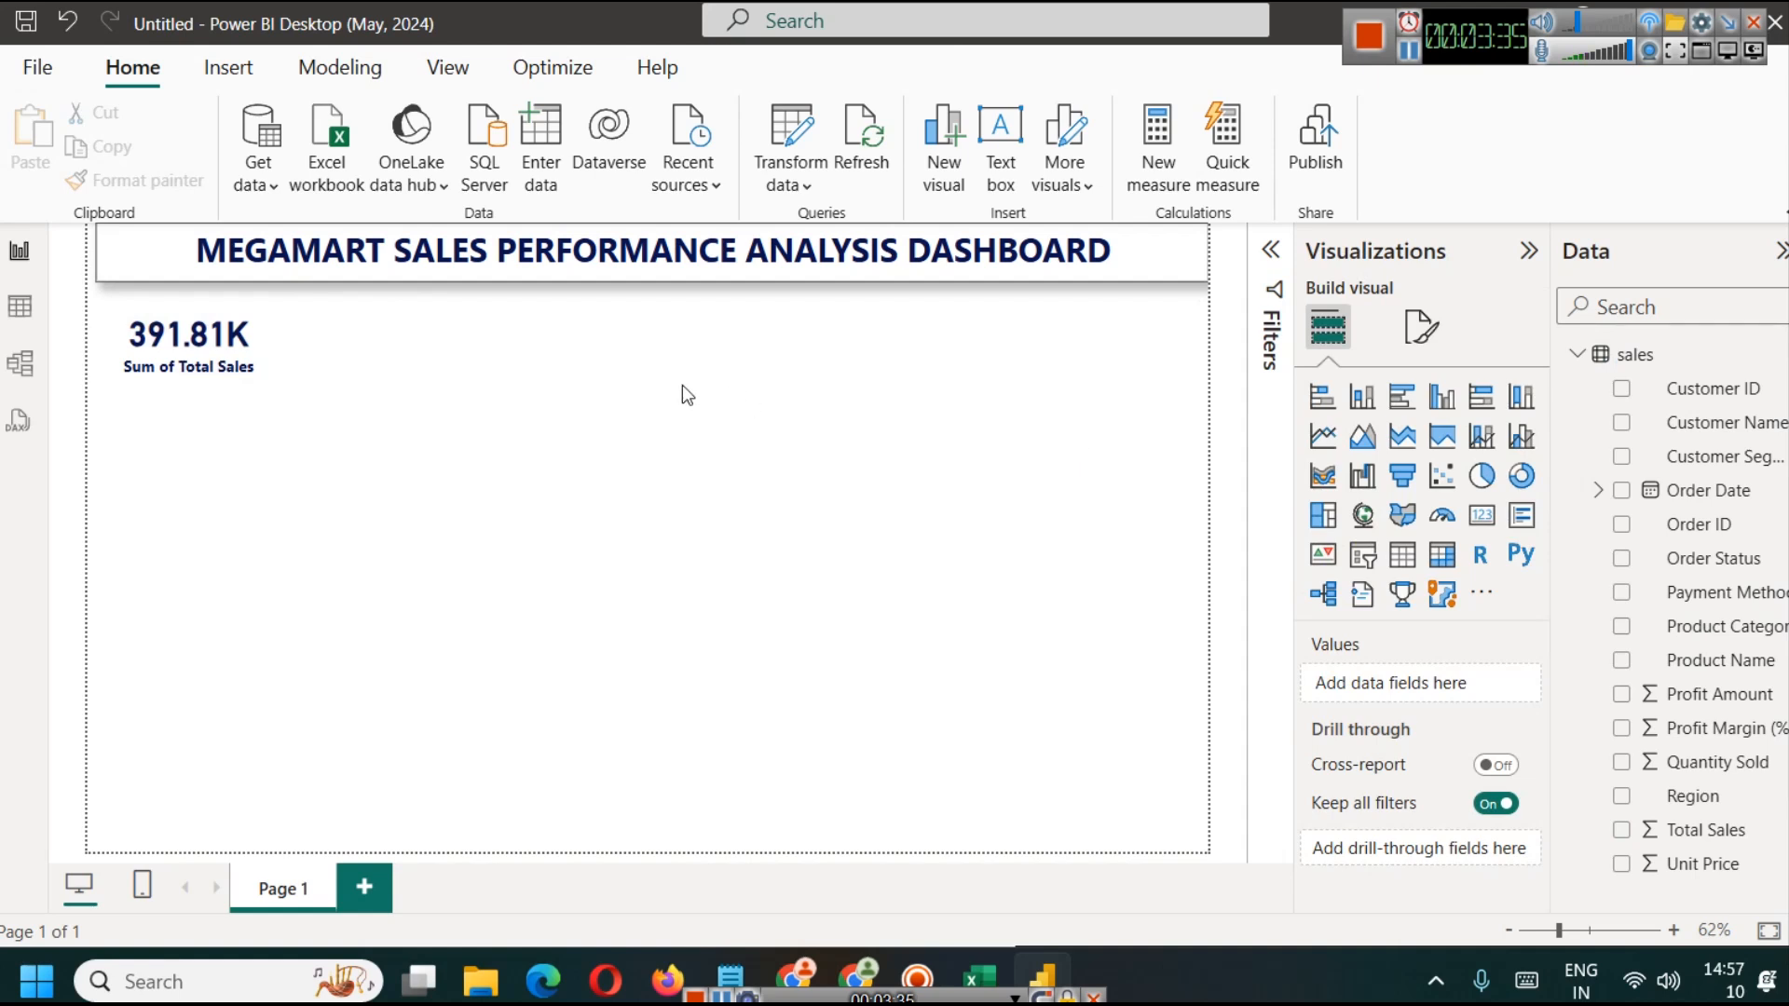
left_click(191, 342)
left_click(1422, 327)
left_click(1426, 454)
left_click(1407, 630)
left_click(1504, 863)
left_click(1504, 795)
left_click(1328, 795)
left_click(1362, 866)
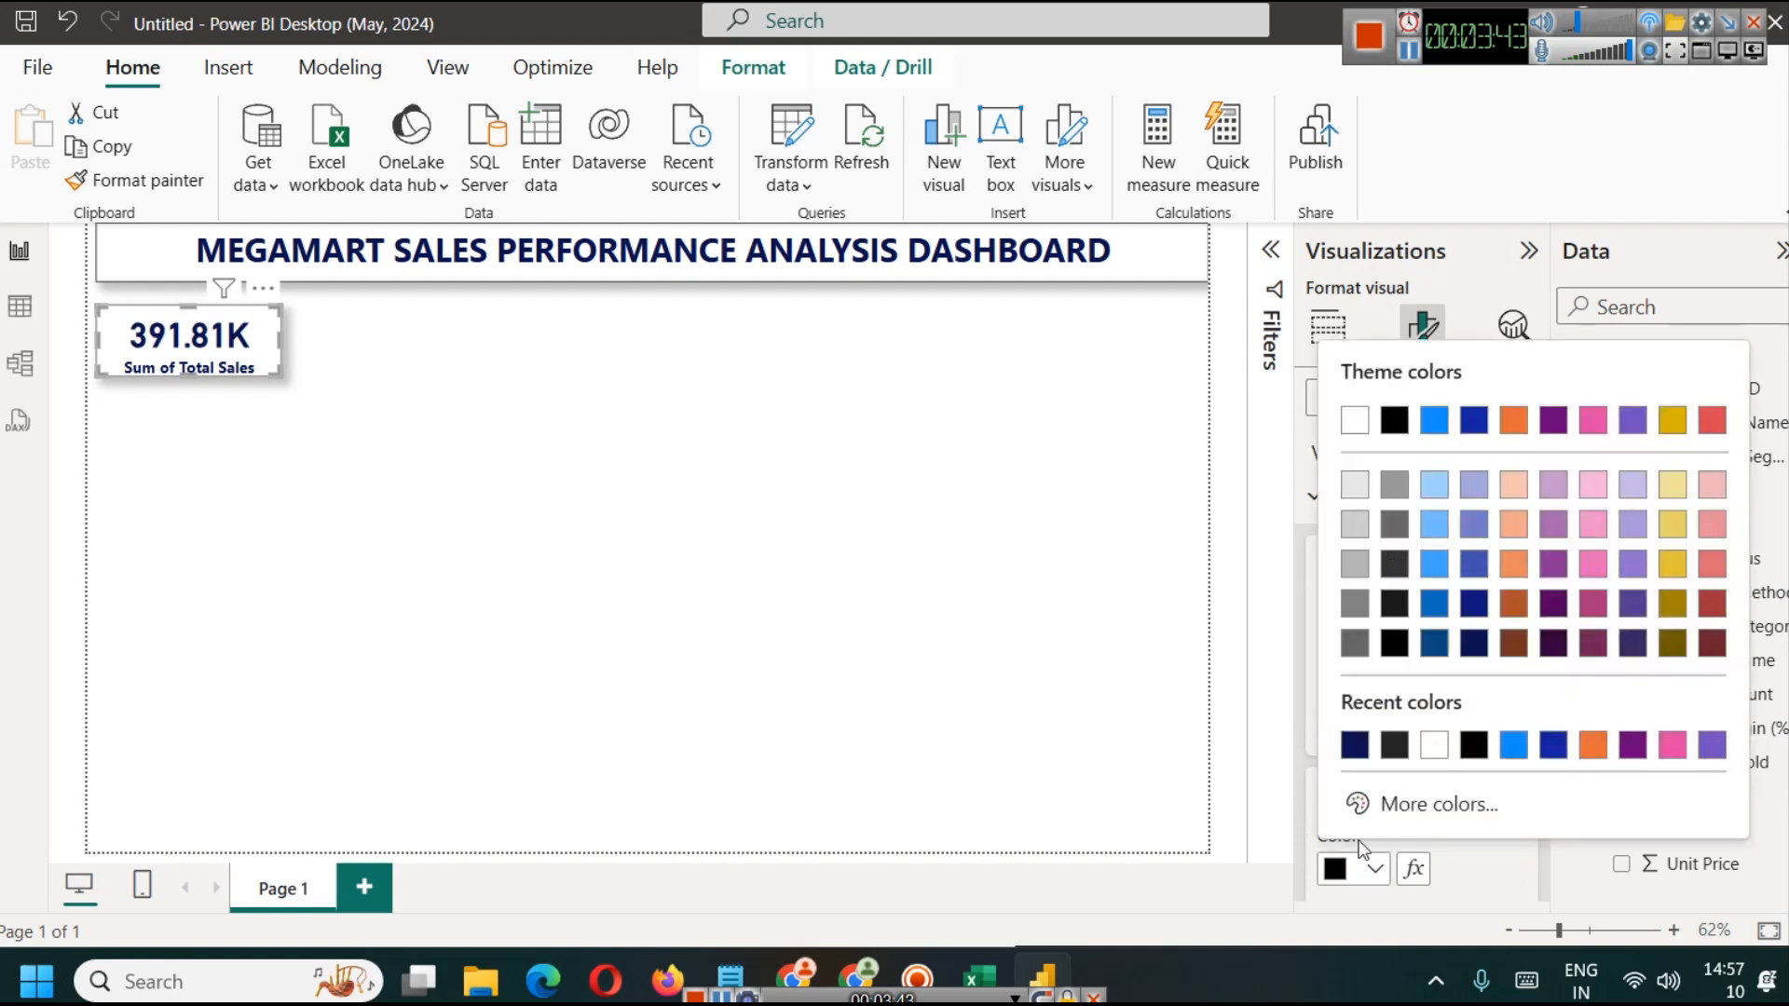
left_click(1355, 746)
left_click(563, 611)
Step: Make the Total Sales card slightly taller and position it just below the dashboard title, then deselect it
left_click(255, 340)
left_click_drag(189, 375, 182, 337)
left_click(302, 399)
left_click(582, 338)
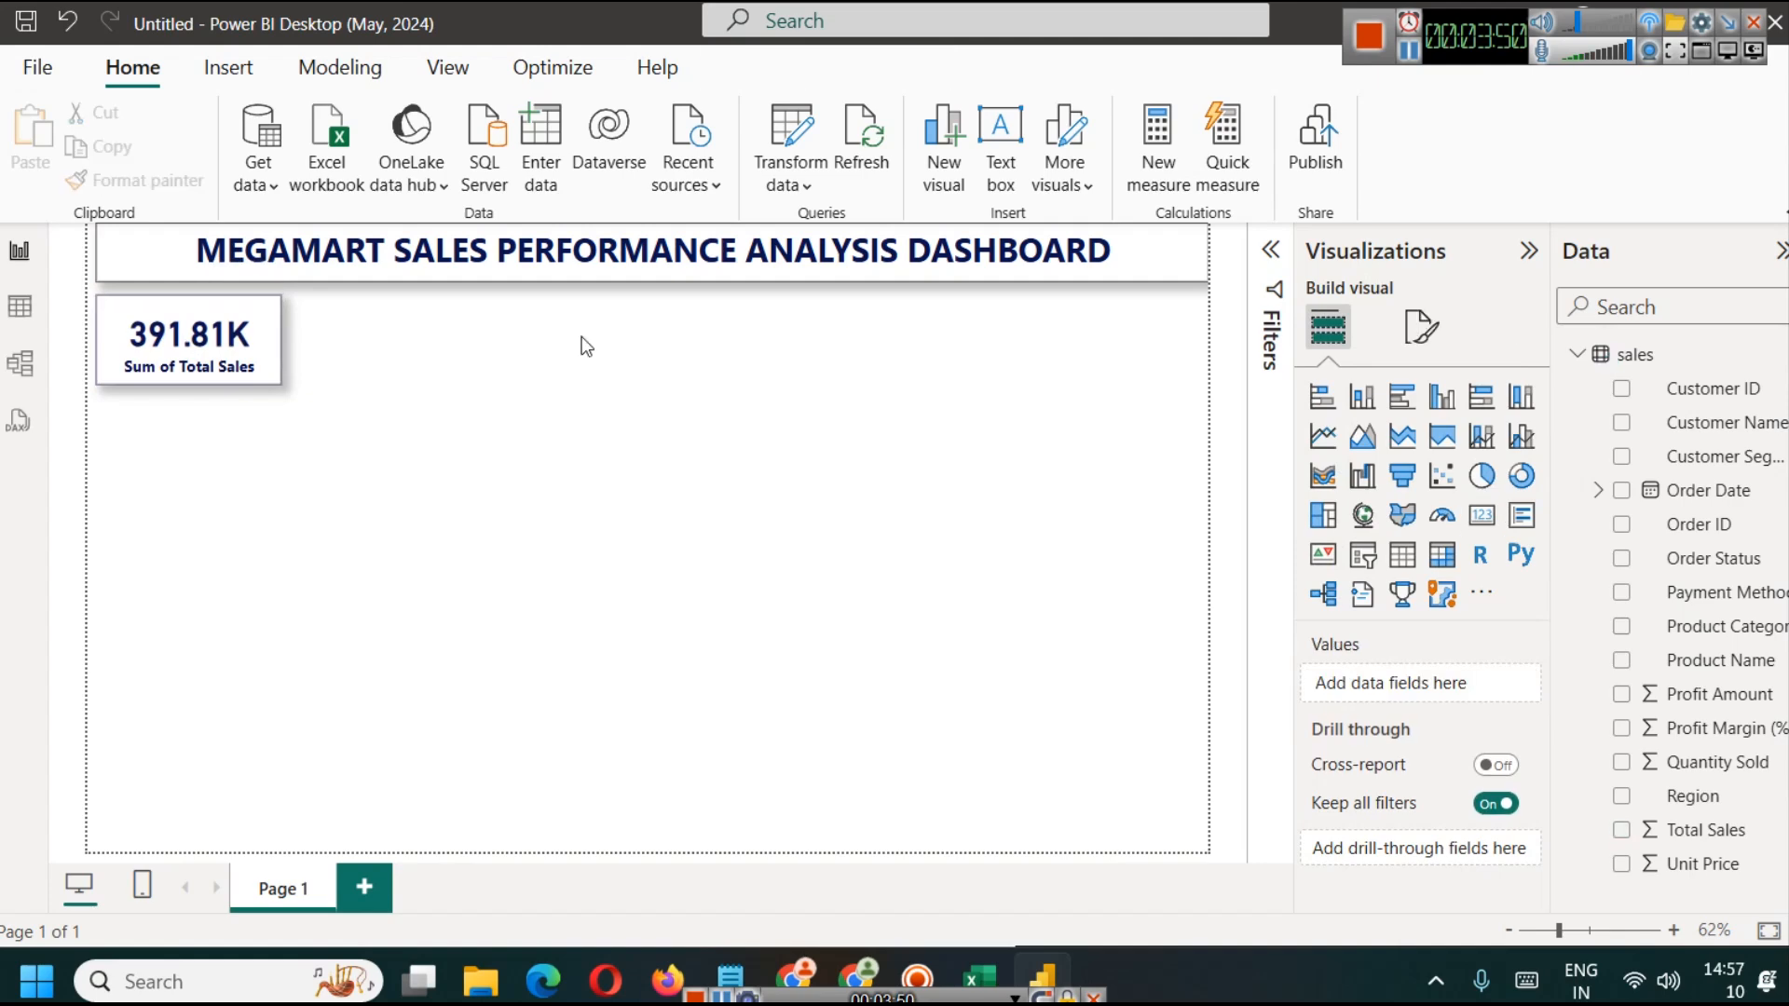
Step: Rename the Sum of Total Sales field to Total Sales for the card visual only
left_click(229, 346)
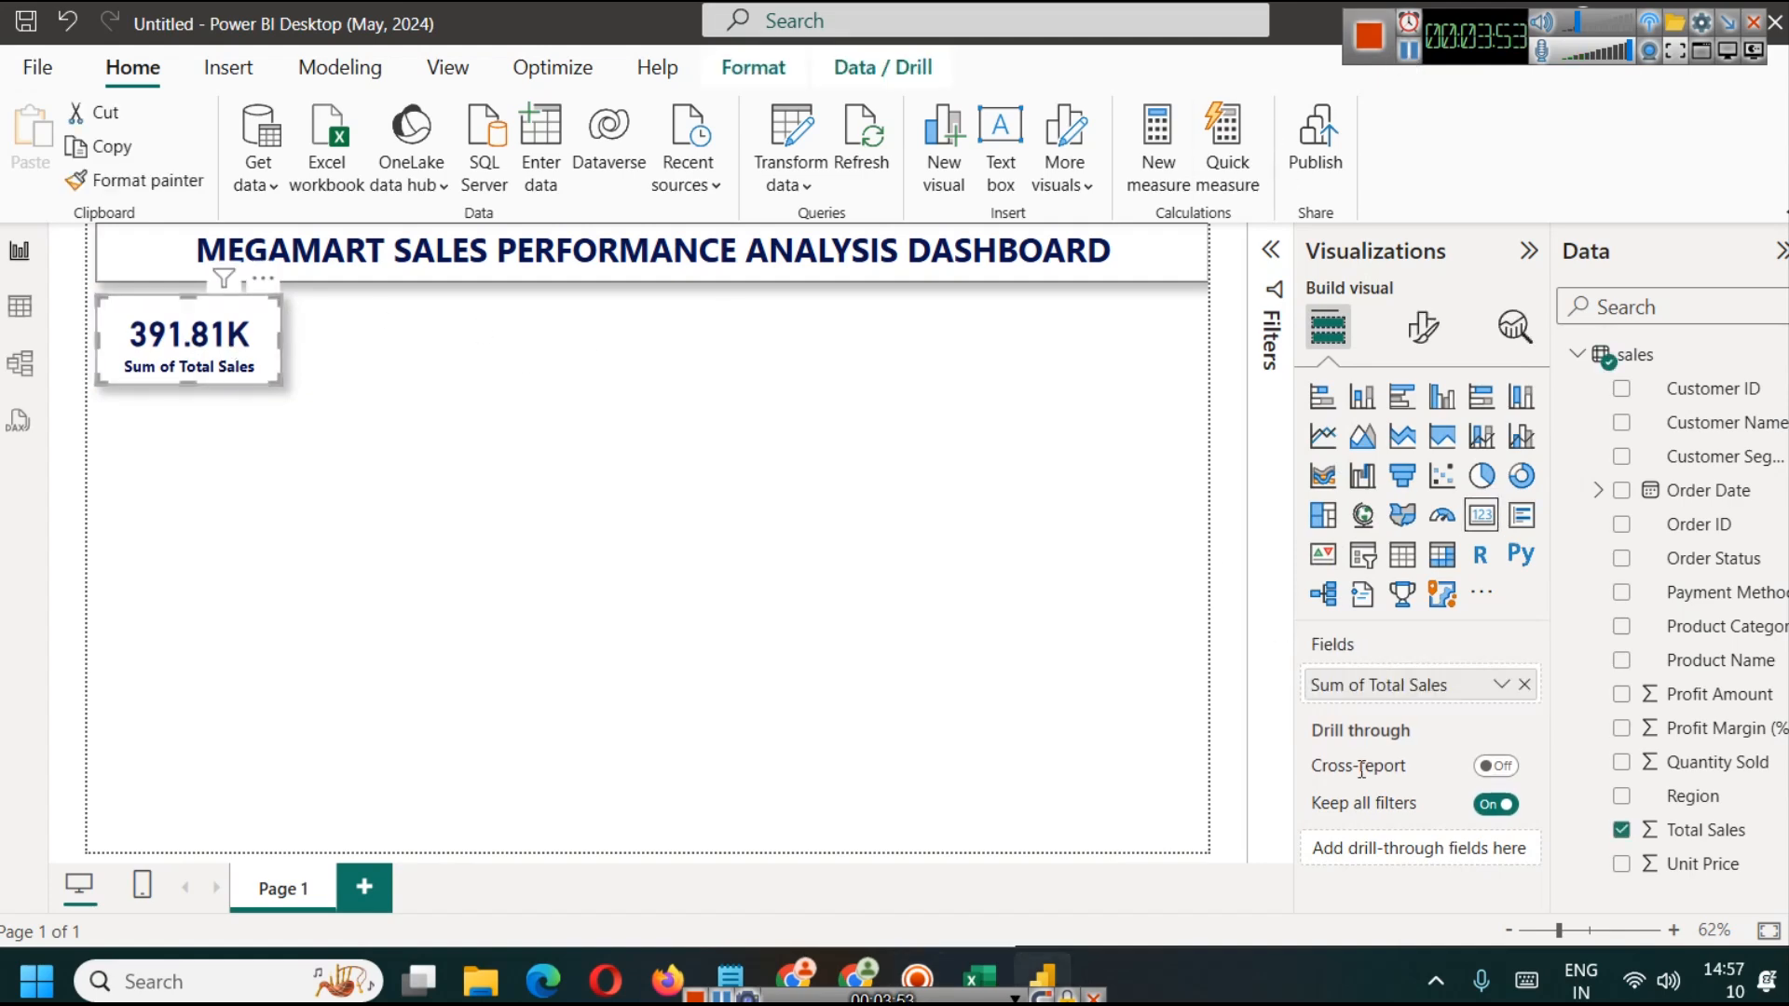
left_click(1501, 686)
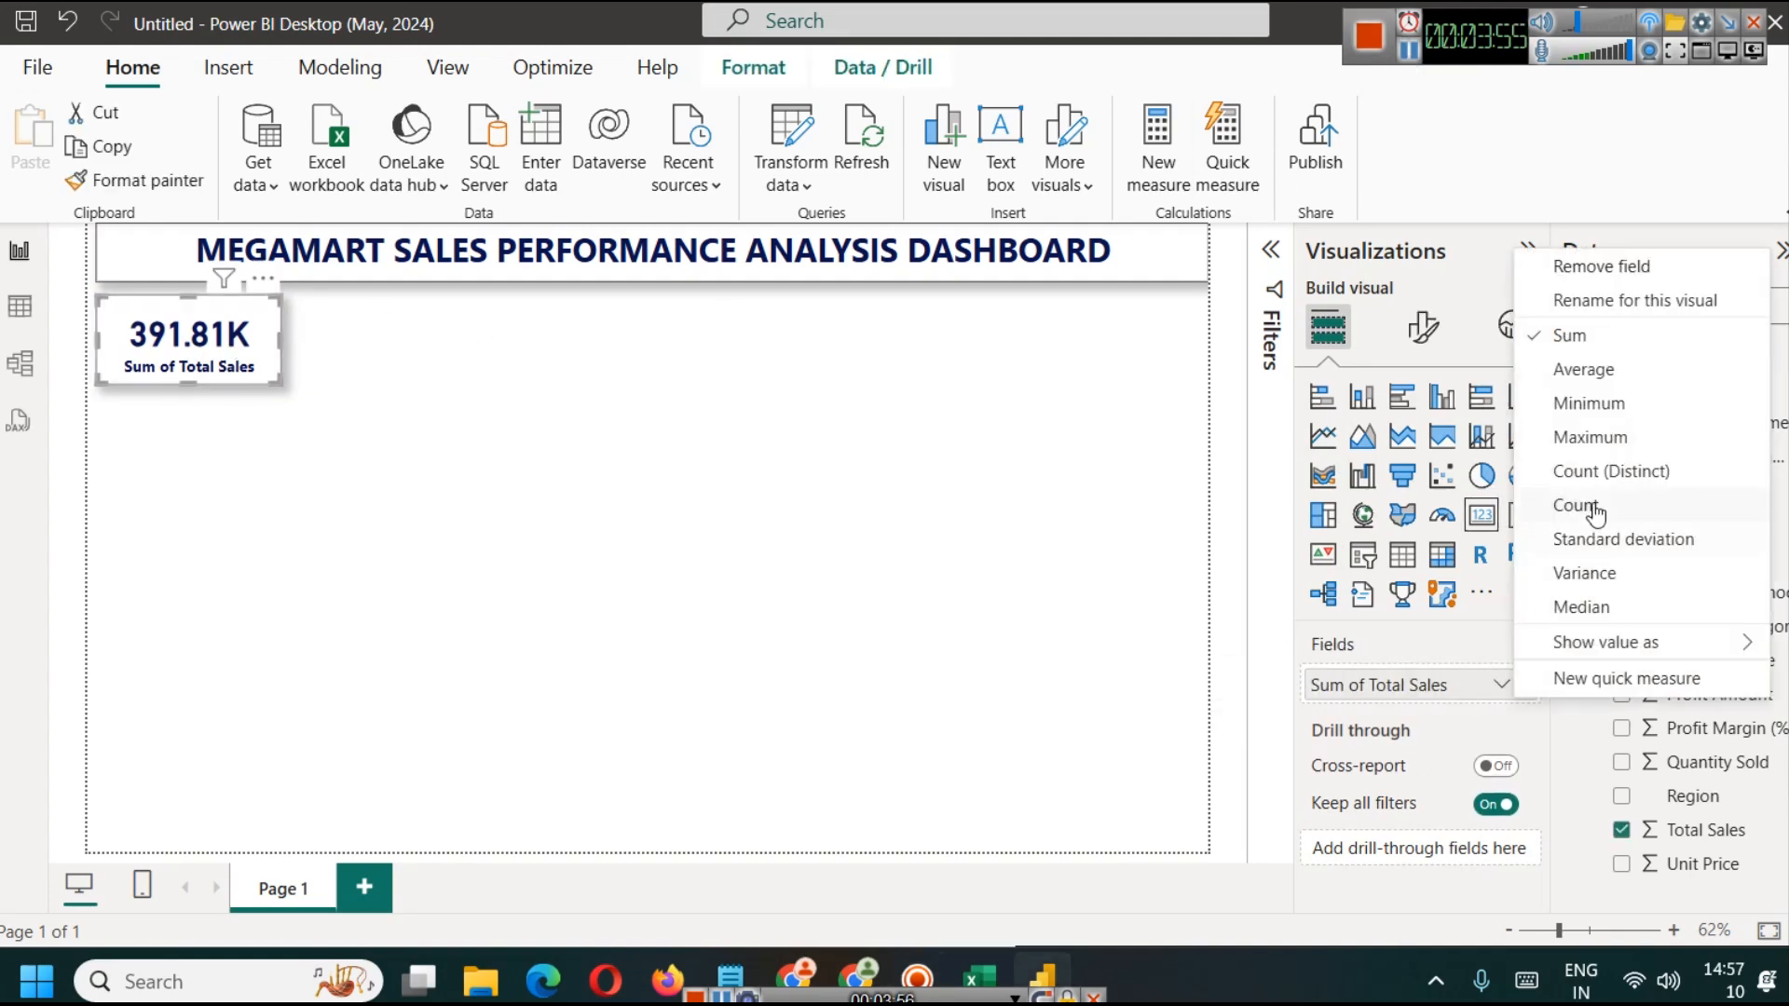
left_click(1630, 301)
key("Delete")
key("Delete")
key("Delete")
key("Delete")
key("Delete")
key("Delete")
key("Delete")
key("Return")
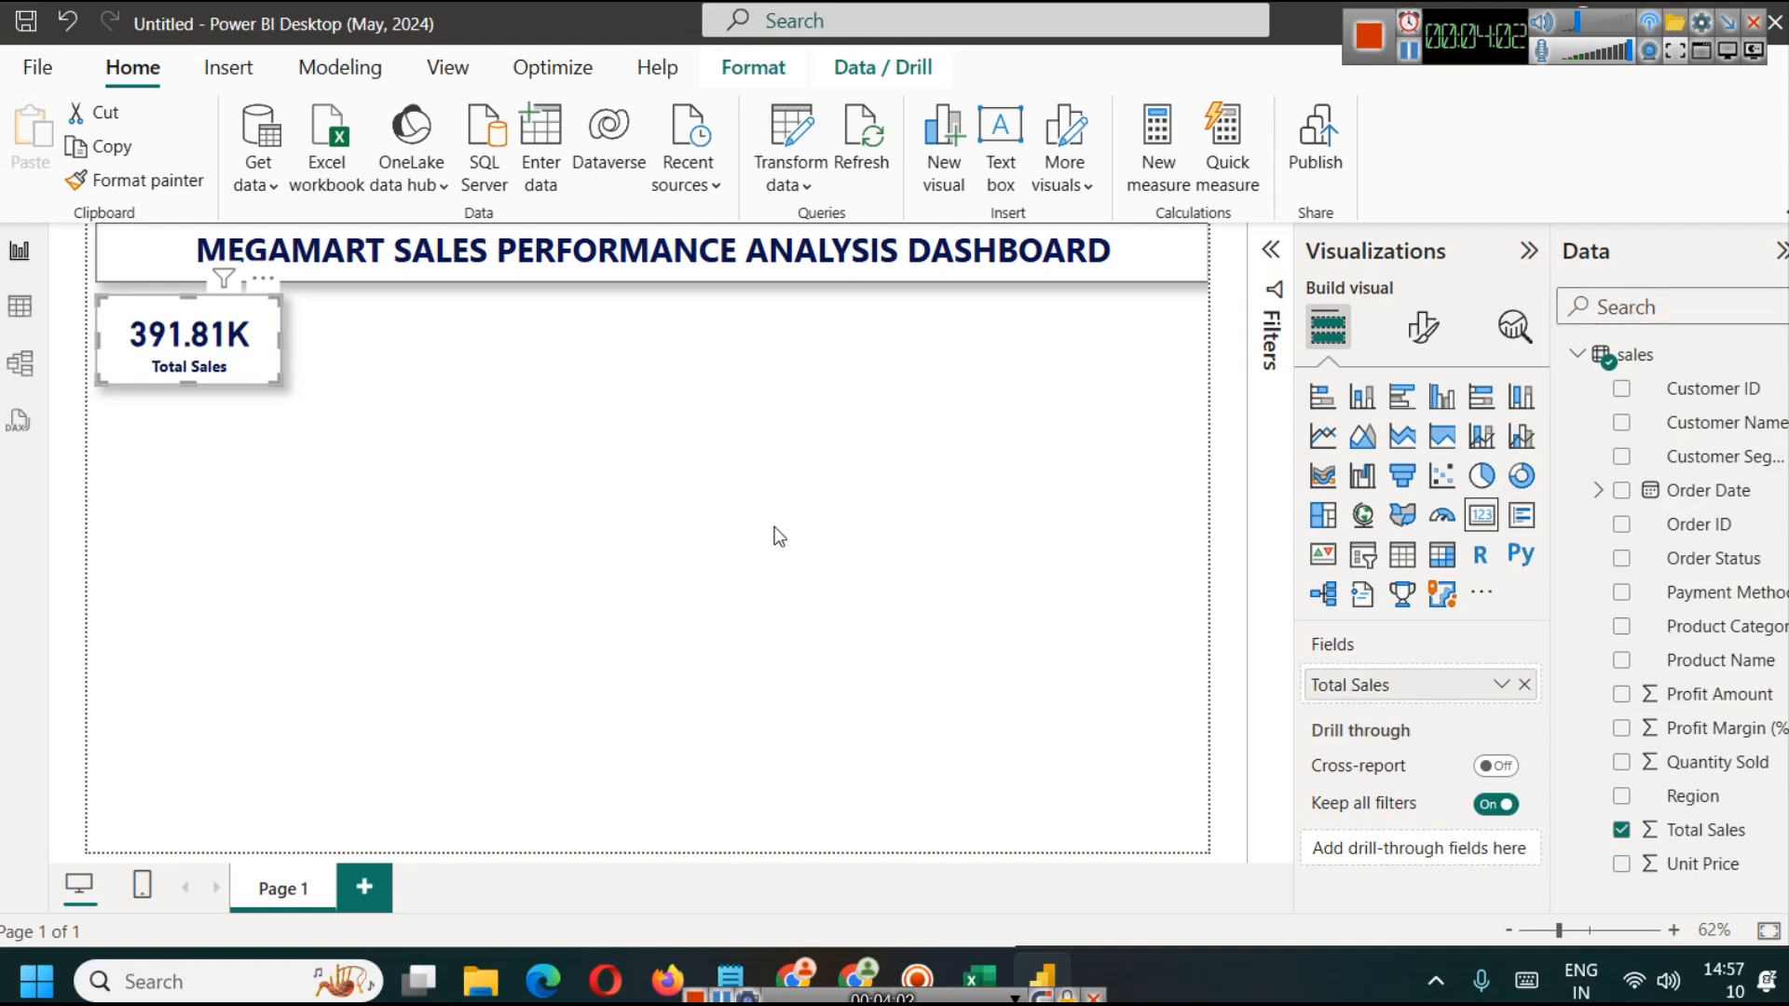
Step: Duplicate the Total Sales card three times and place the copies in a row beside the original
left_click(417, 390)
left_click(203, 339)
key("ctrl+c")
key("ctrl+v")
left_click_drag(203, 339, 412, 334)
key("ctrl+v")
left_click_drag(193, 375, 616, 368)
key("ctrl+v")
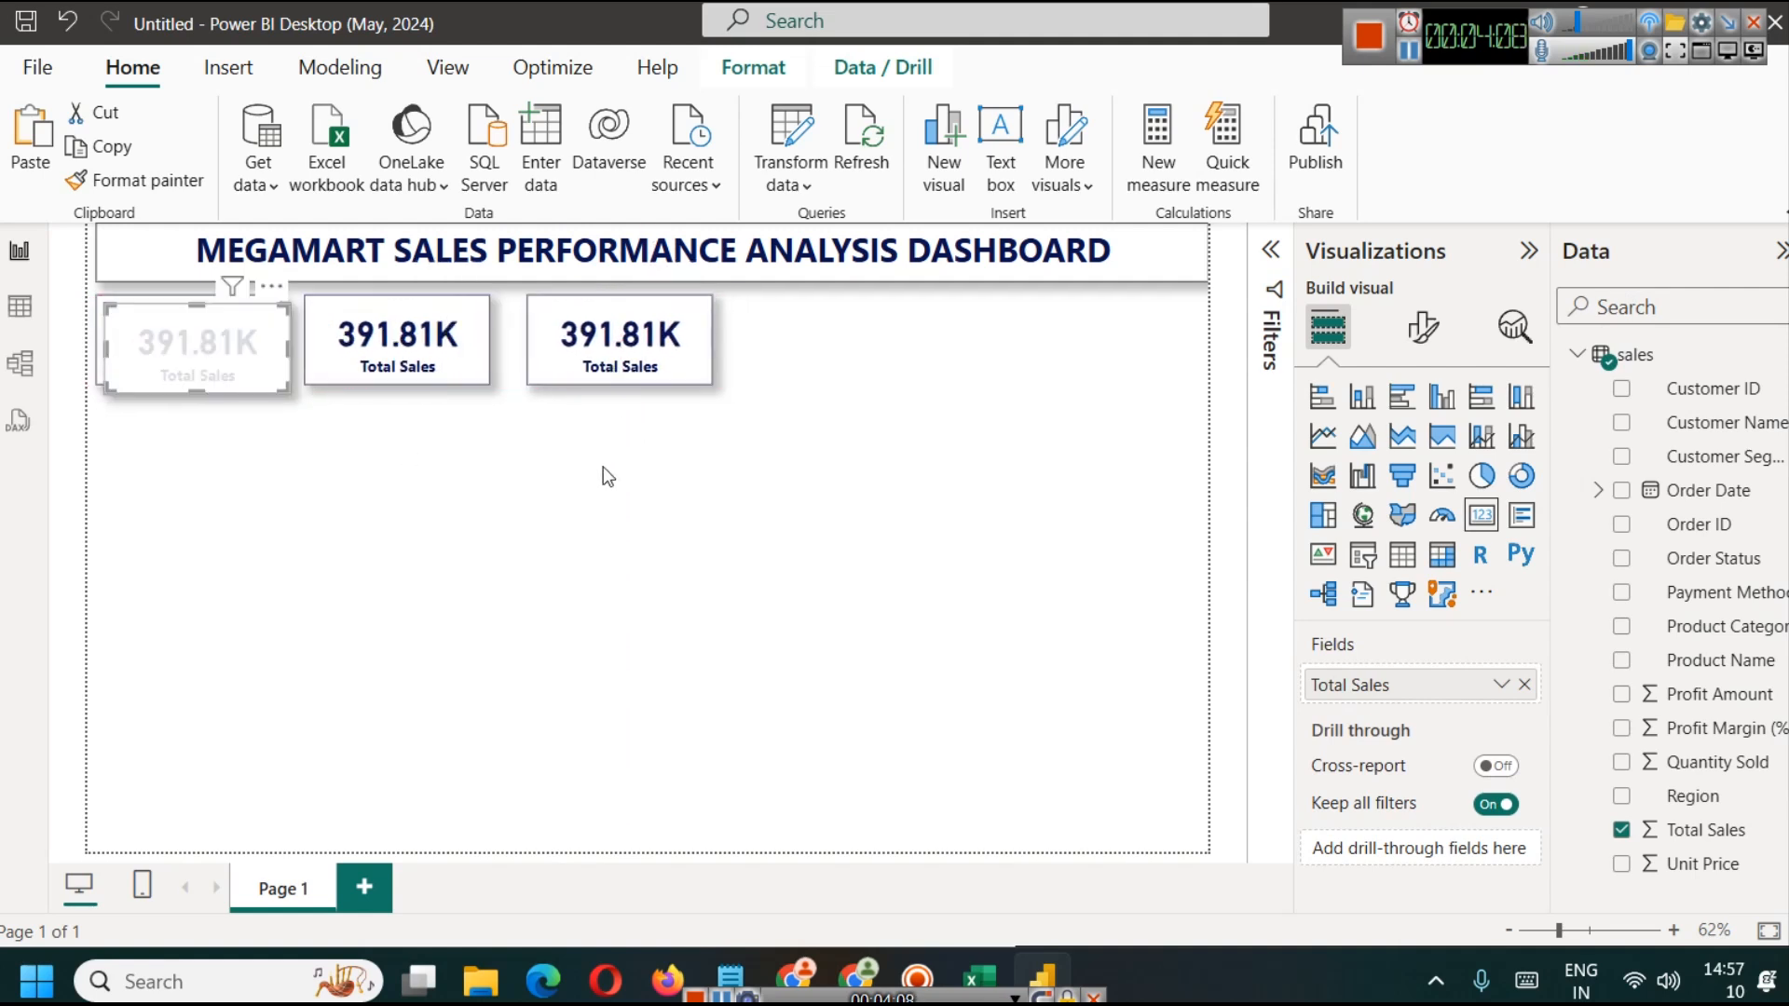
left_click_drag(198, 340, 848, 338)
left_click(895, 515)
Step: Nudge the second card slightly to the right to even out the spacing in the row
left_click(410, 369)
key("Right")
key("Right")
key("Right")
key("Right")
key("Right")
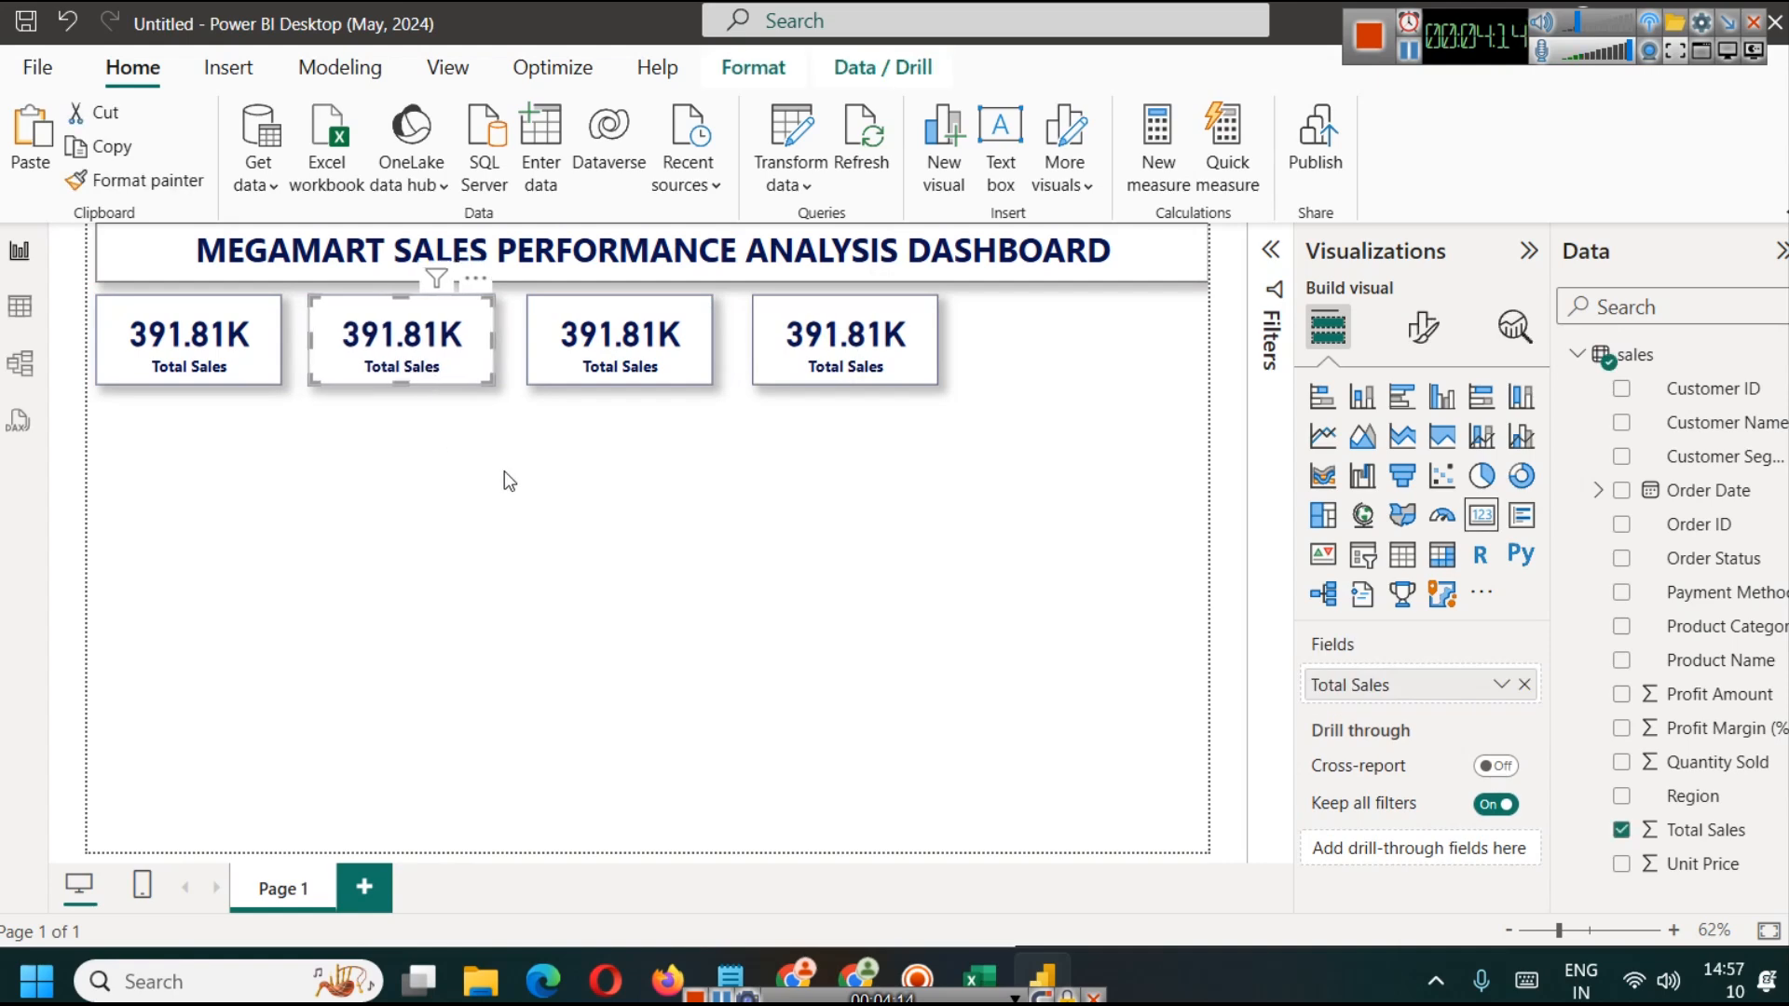
Step: Check the columns in the Excel workbook, then replace Total Sales with Quantity Sold in the second card
left_click(990, 950)
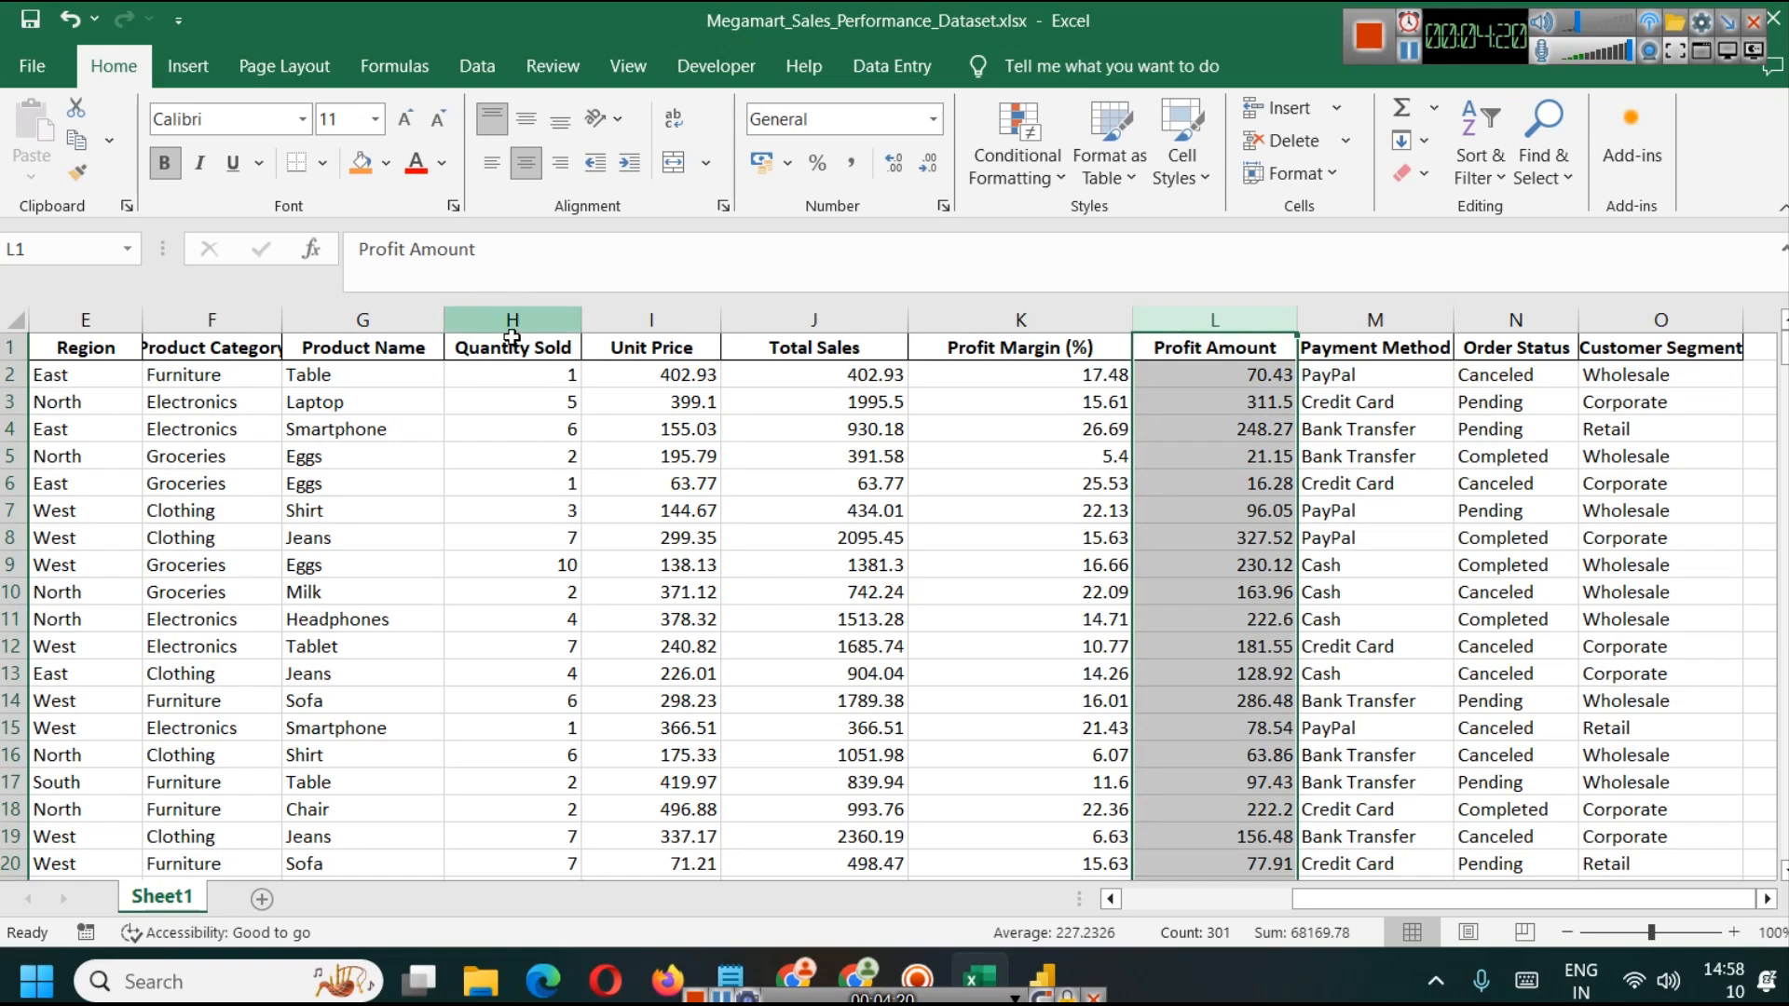
left_click(1042, 979)
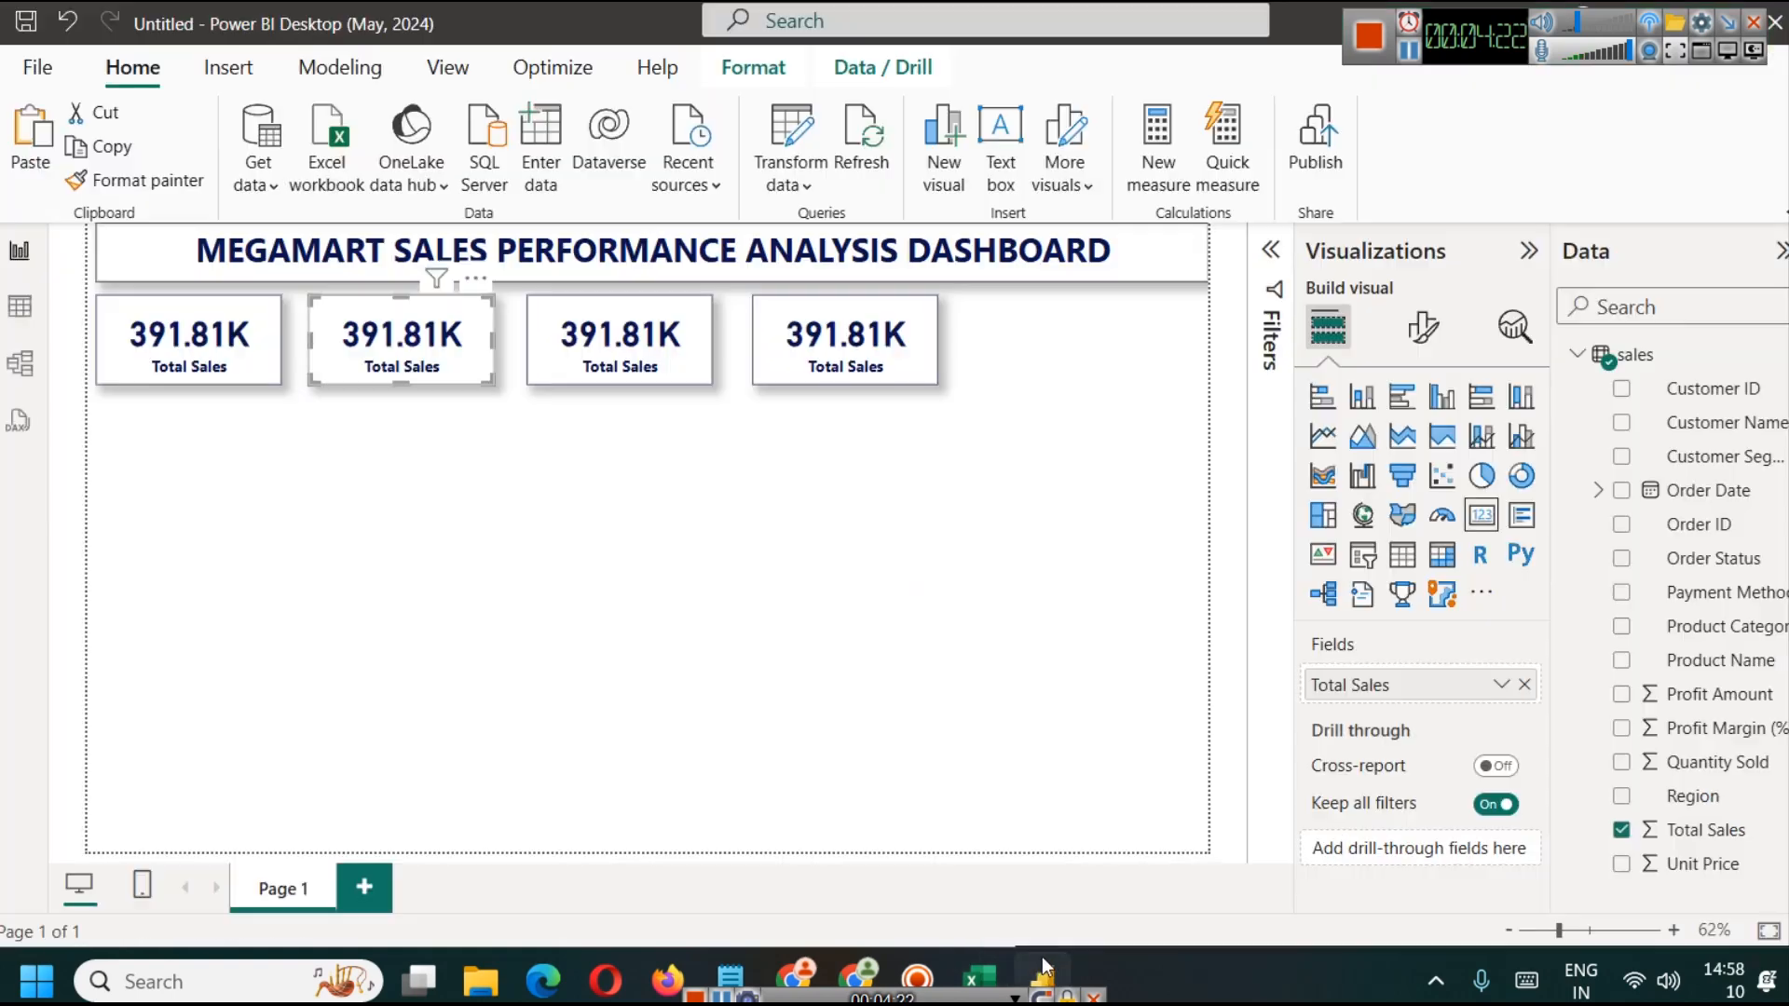
left_click(1523, 685)
left_click_drag(1723, 762, 1467, 694)
Step: Try to rename the second card's field to Total Quantity Sold for this visual
left_click(1500, 686)
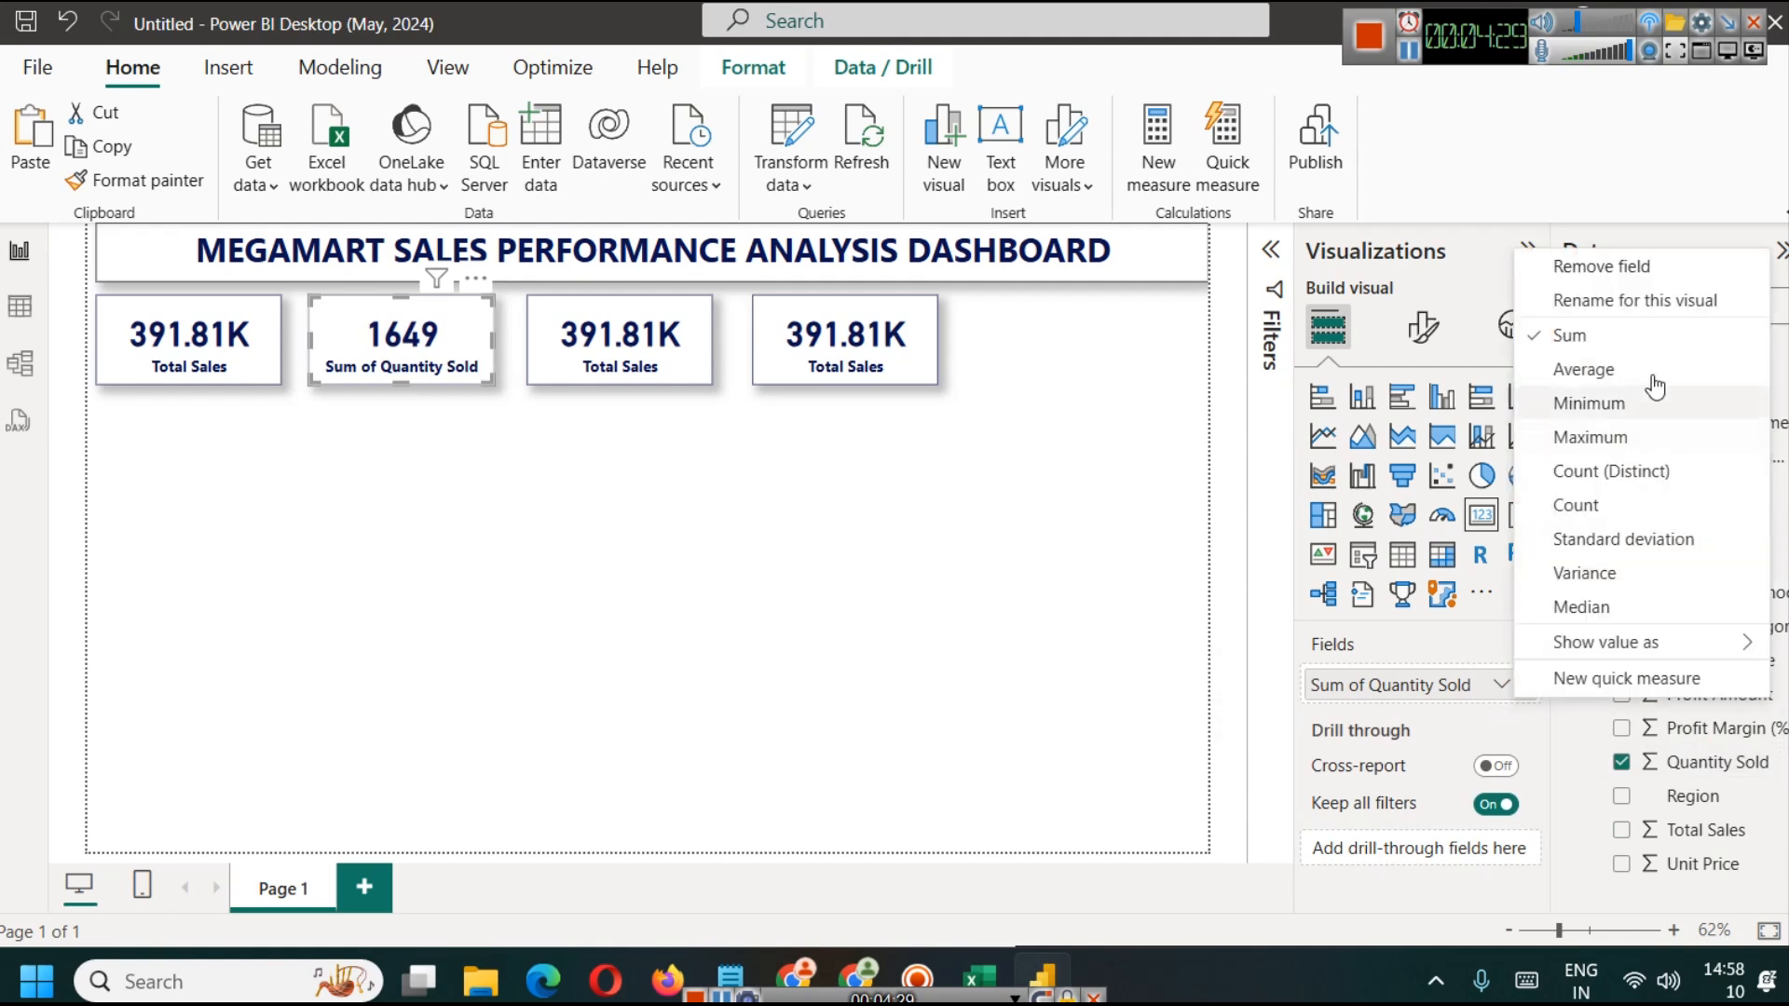
left_click(1624, 302)
key("shift+Right")
key("shift+Right")
key("shift+Right")
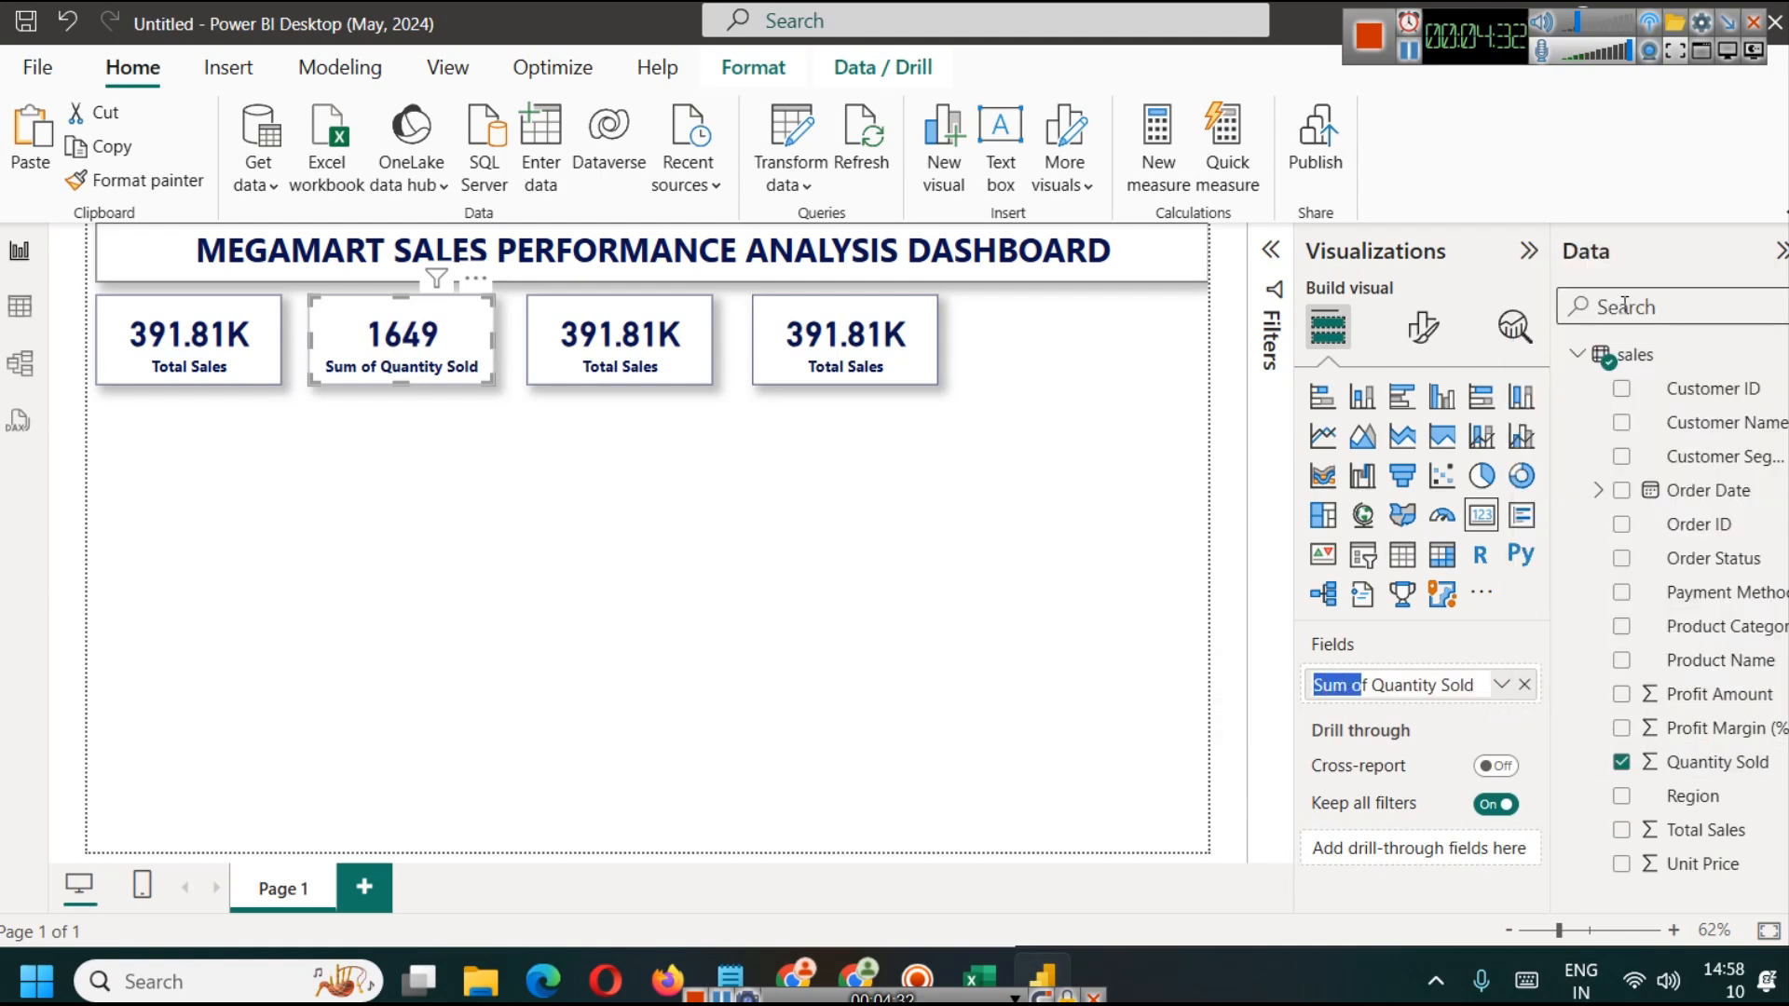
key("BackSpace")
type("Total")
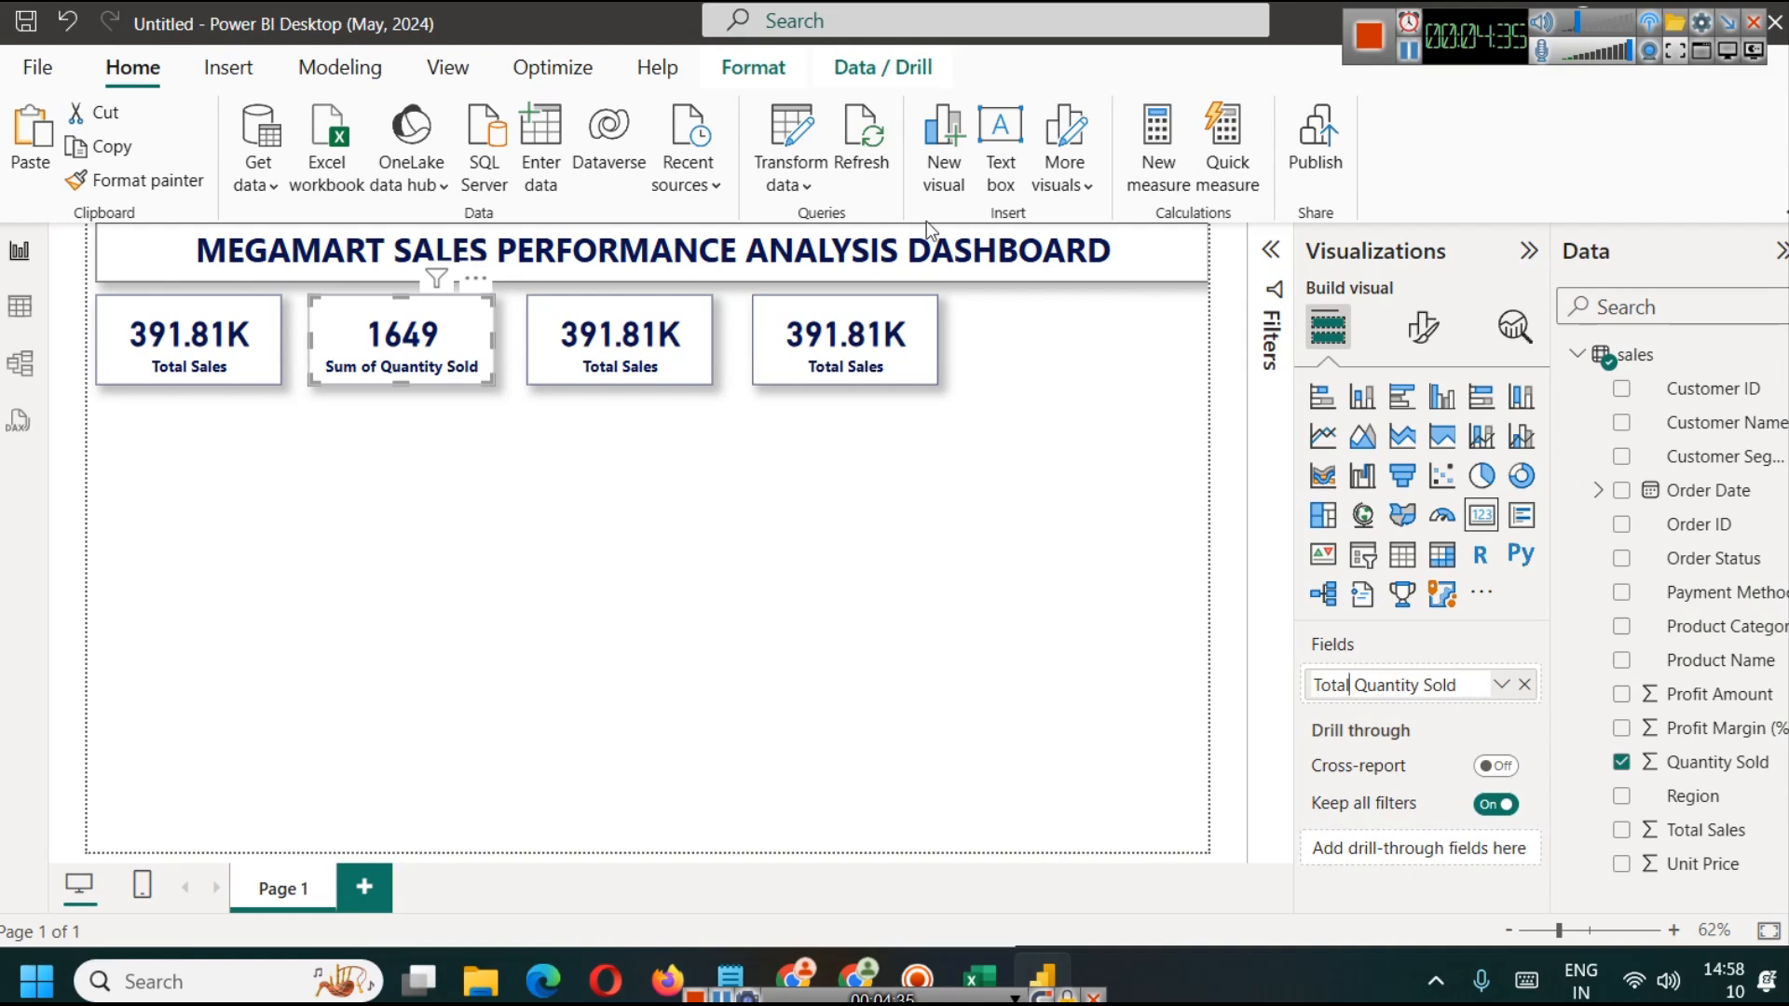
left_click(594, 455)
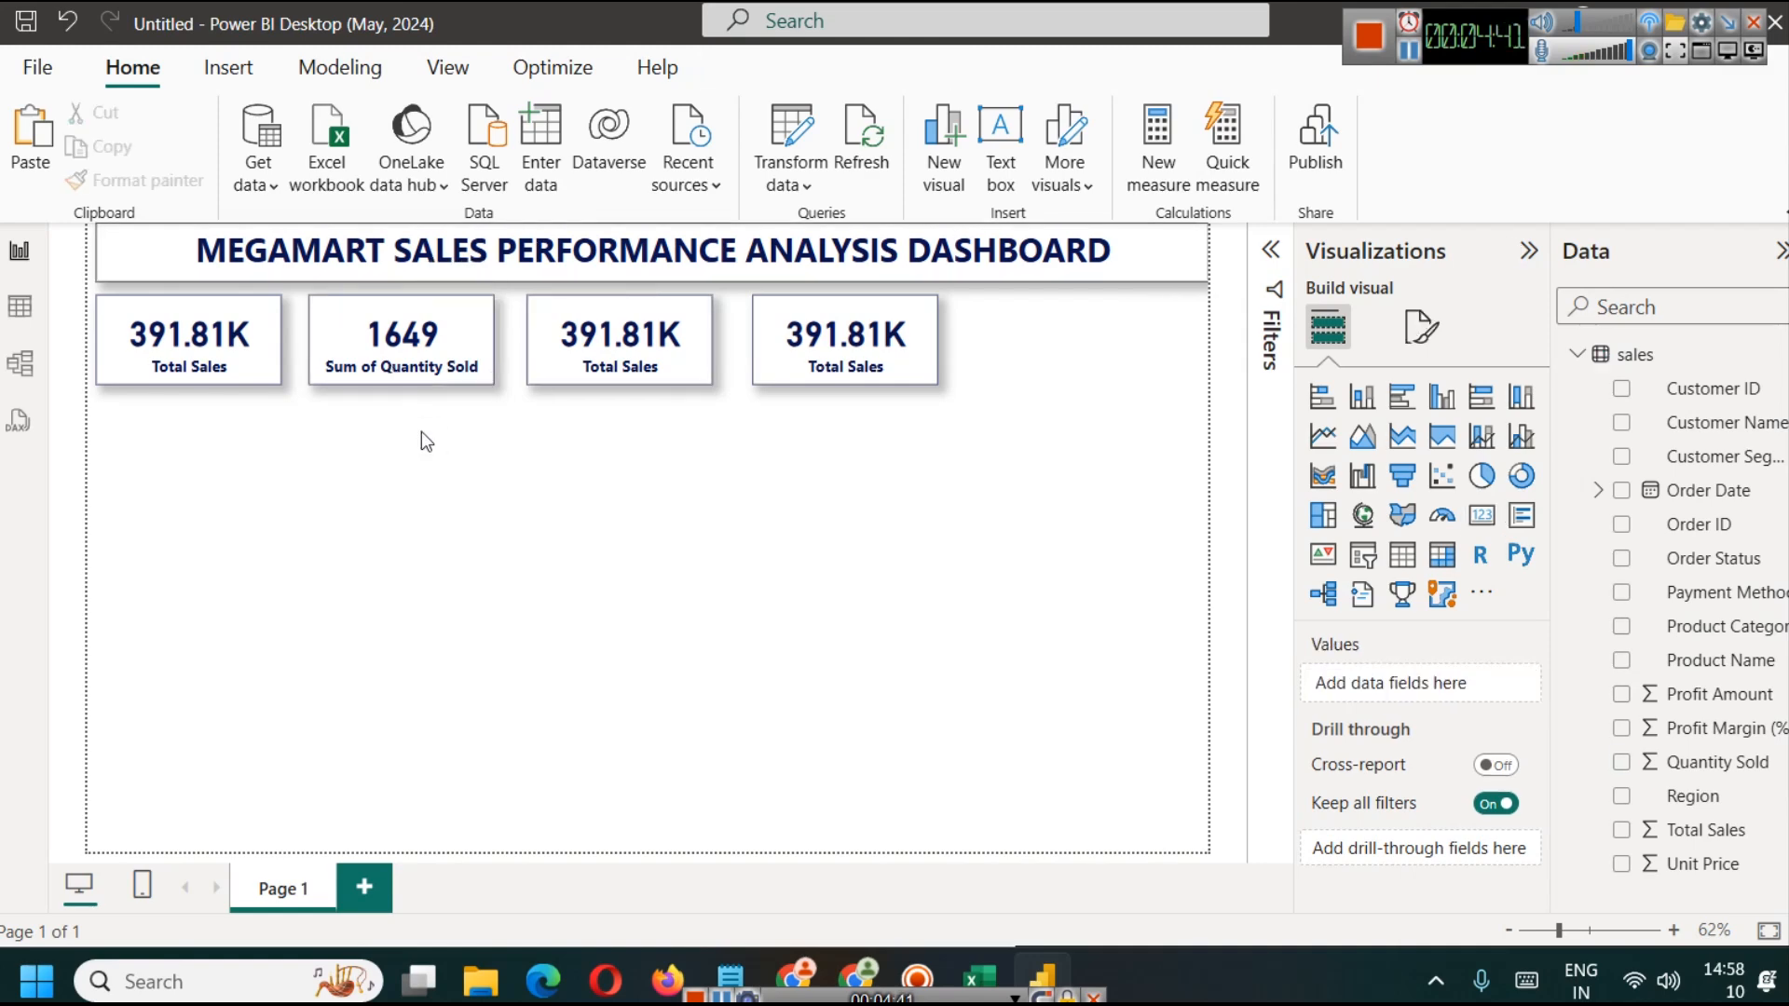
Step: Select the third card and review the Profit Margin (%) and Profit Amount columns in the Excel workbook
left_click(639, 378)
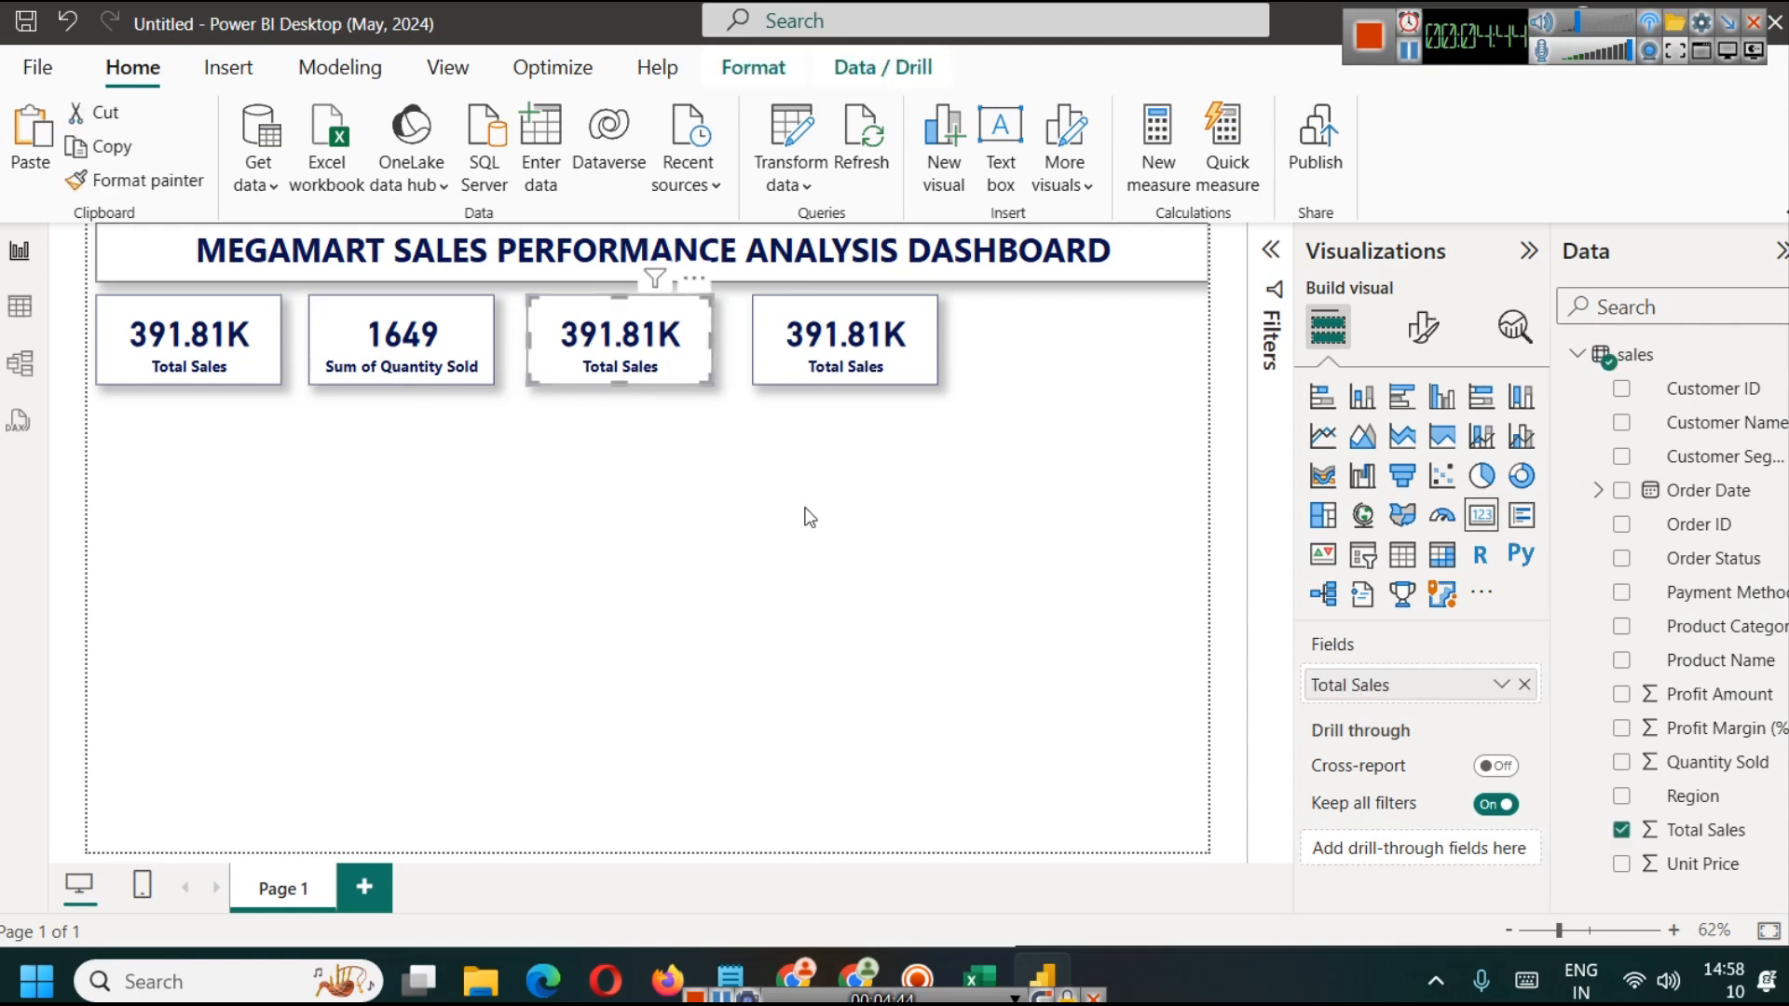
key("alt+Tab")
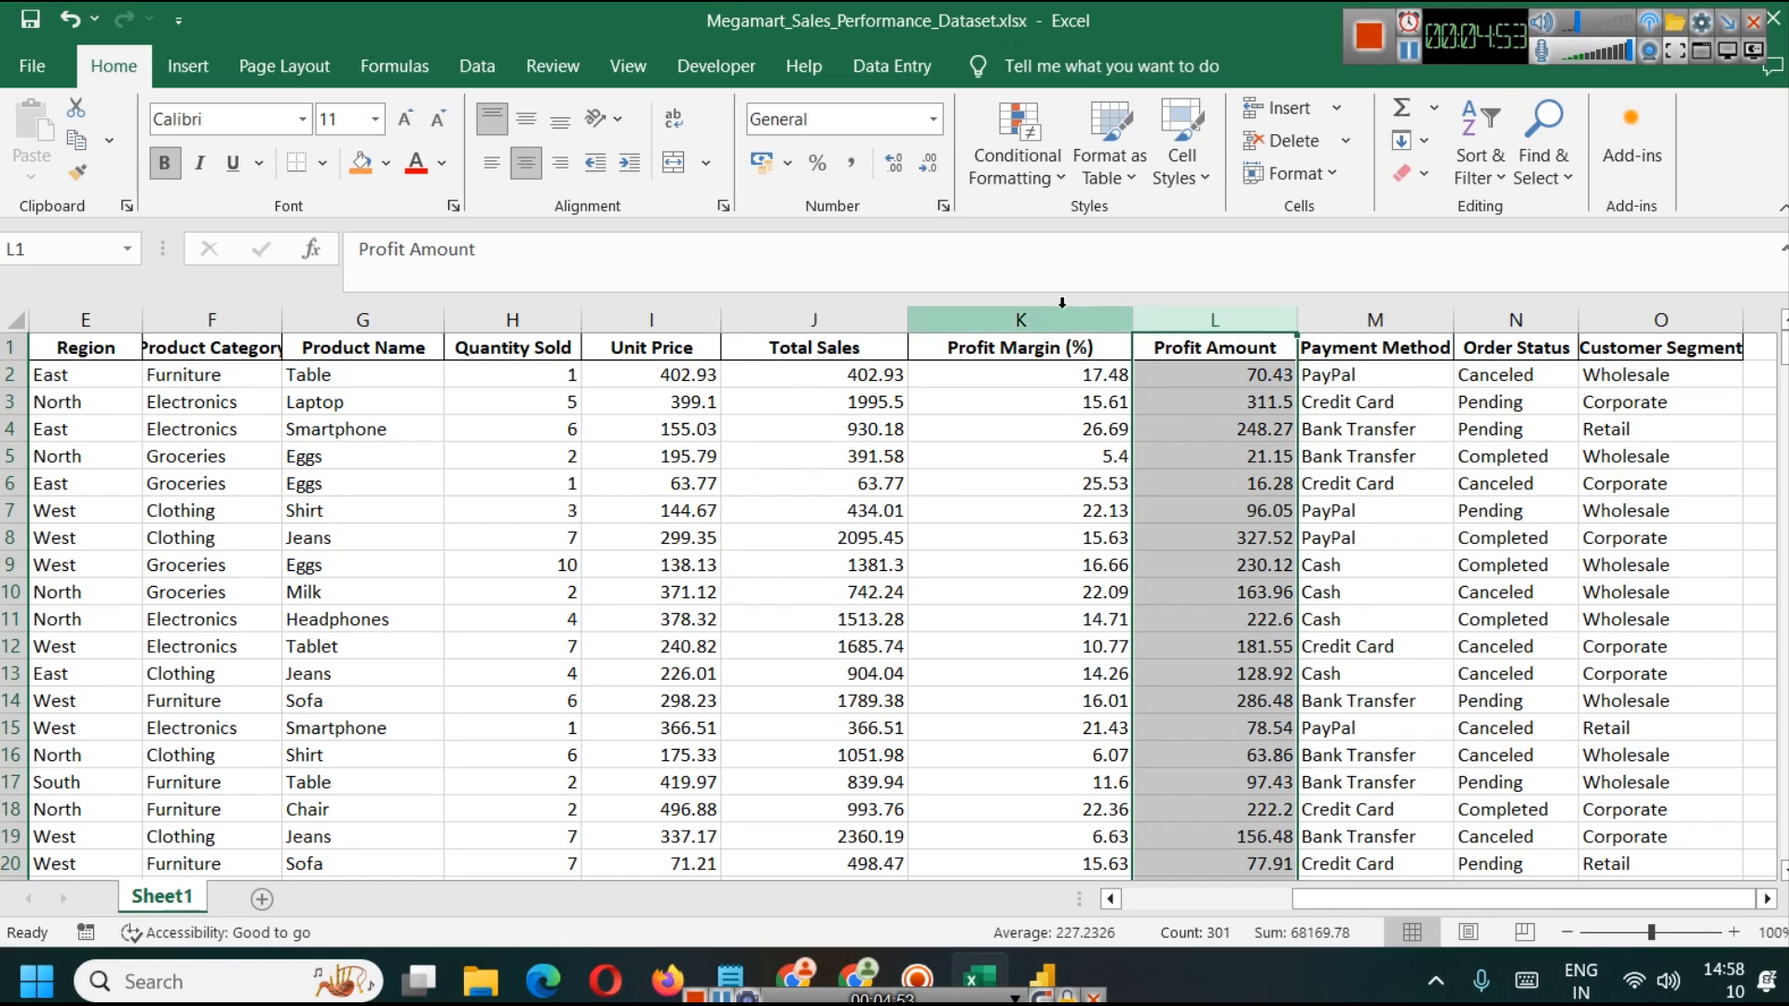
left_click(1042, 978)
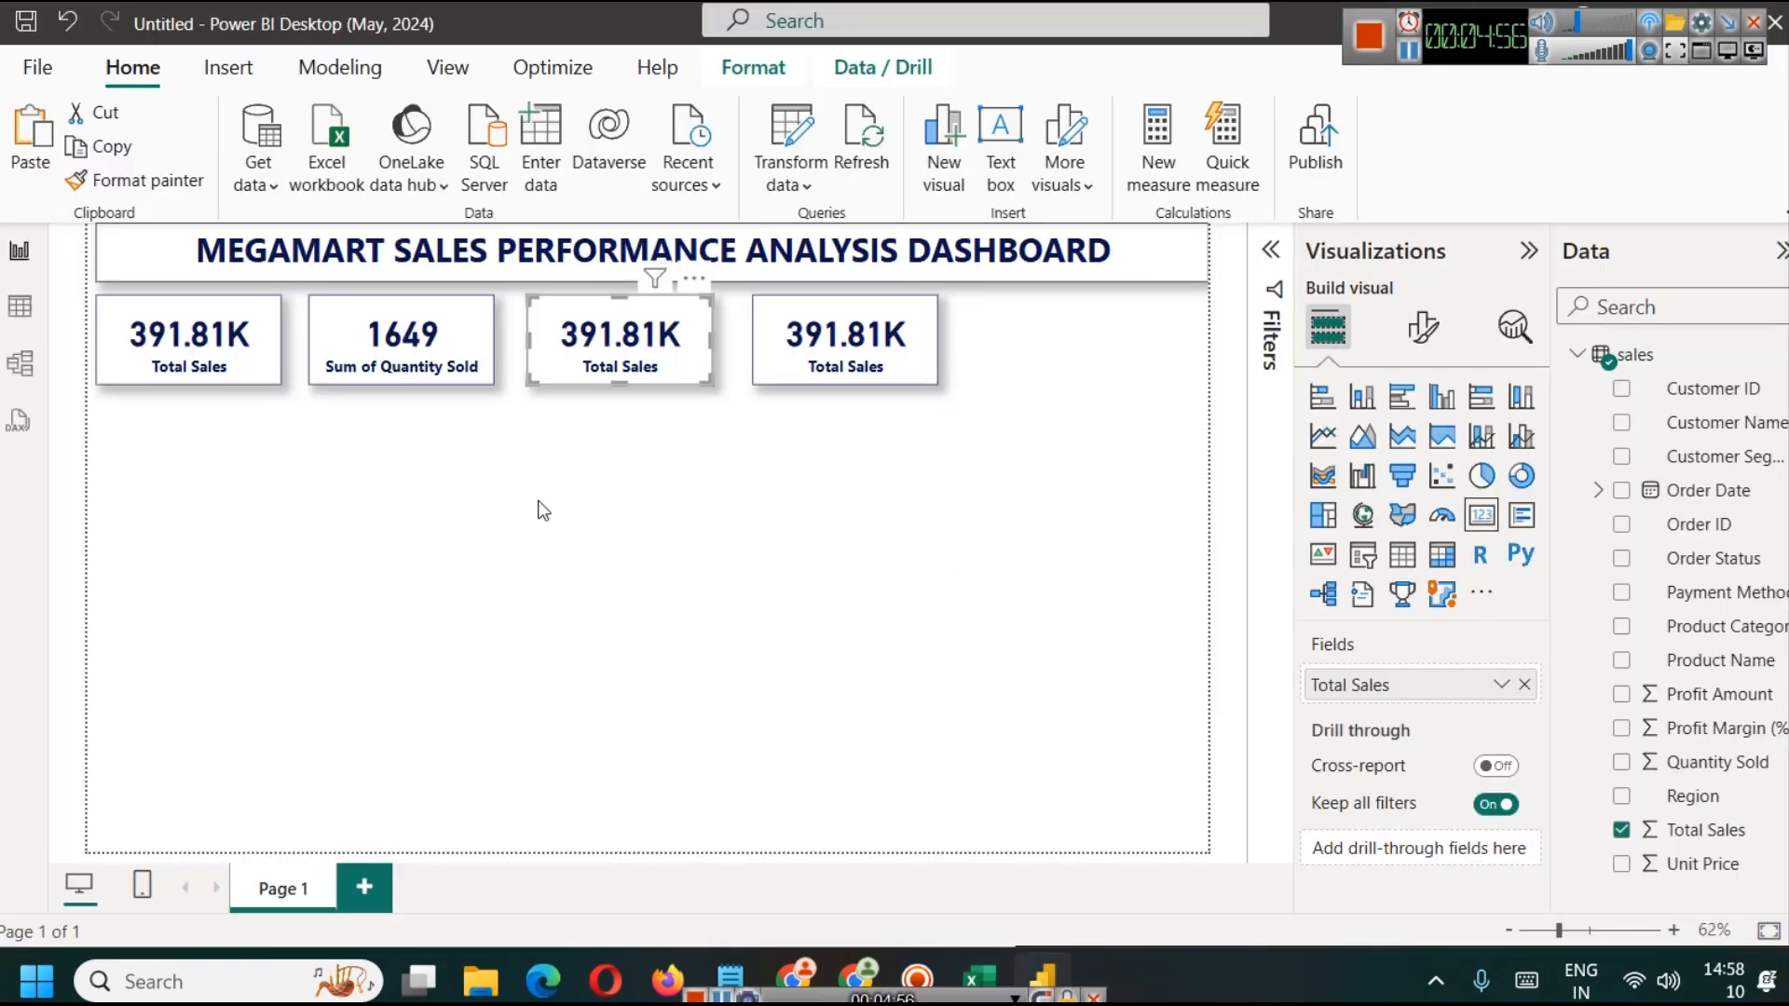
Step: Try percentage formatting on the sales table's Profit Margin (%) column, revert it to General, and return to the report page
left_click(22, 310)
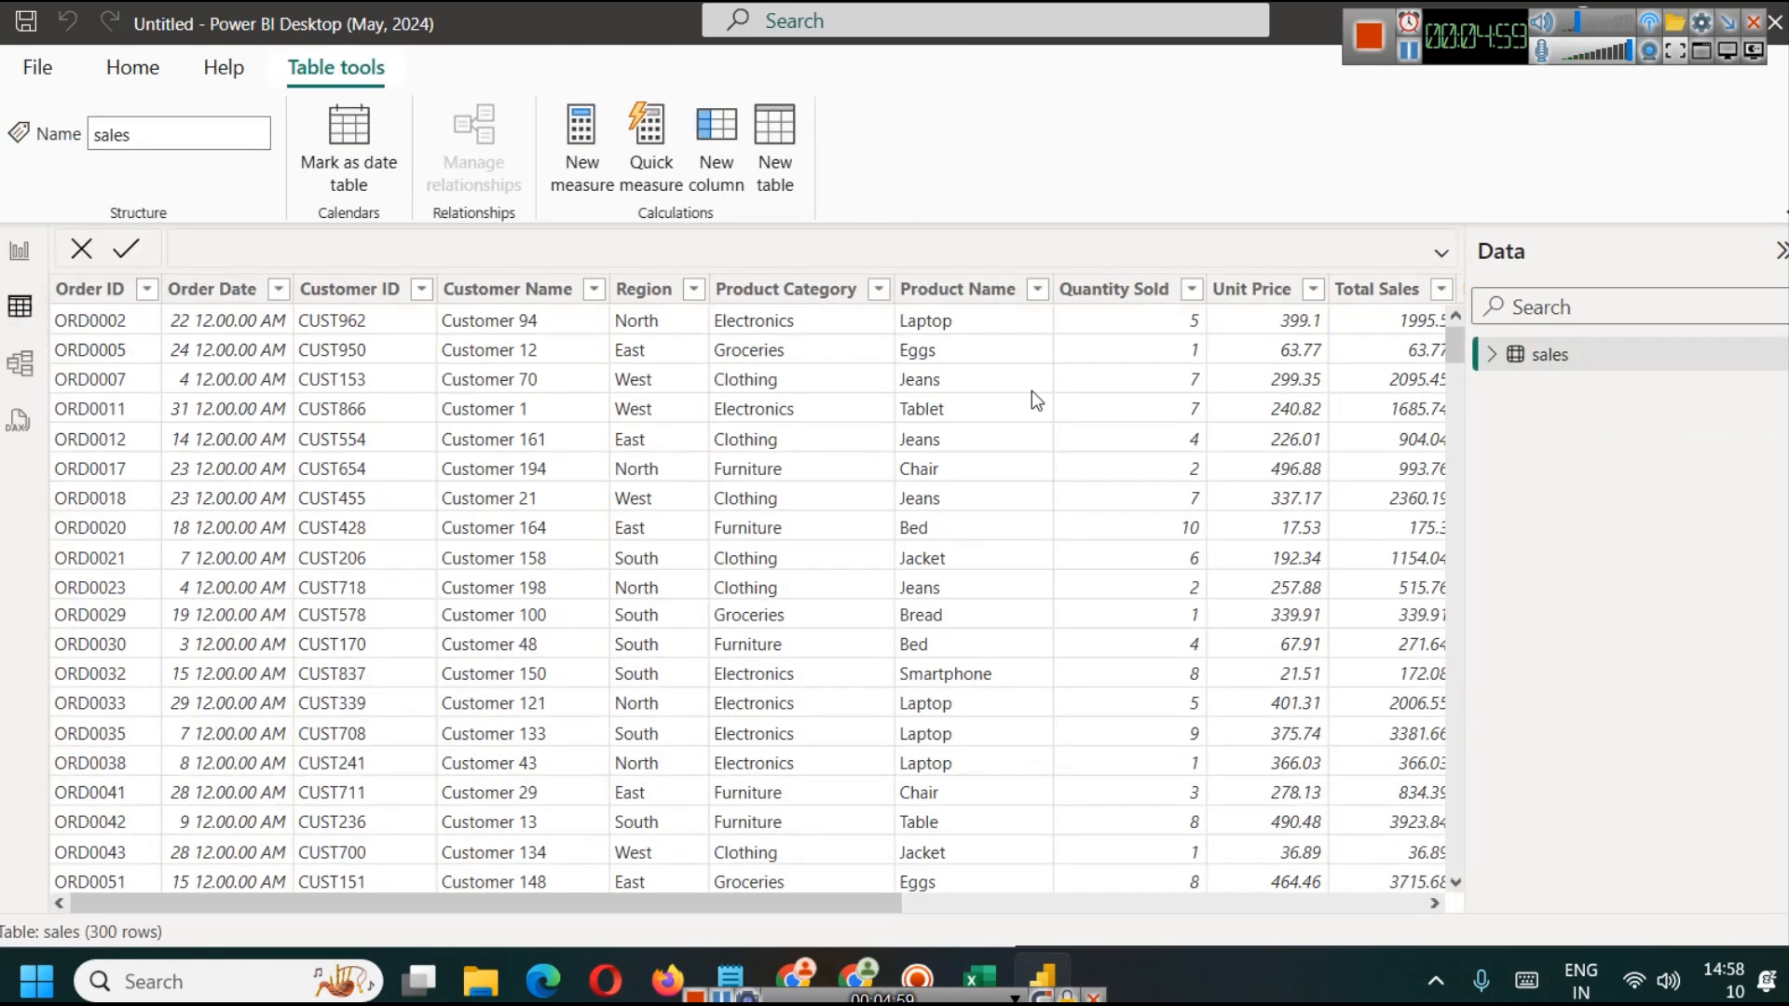
left_click(993, 908)
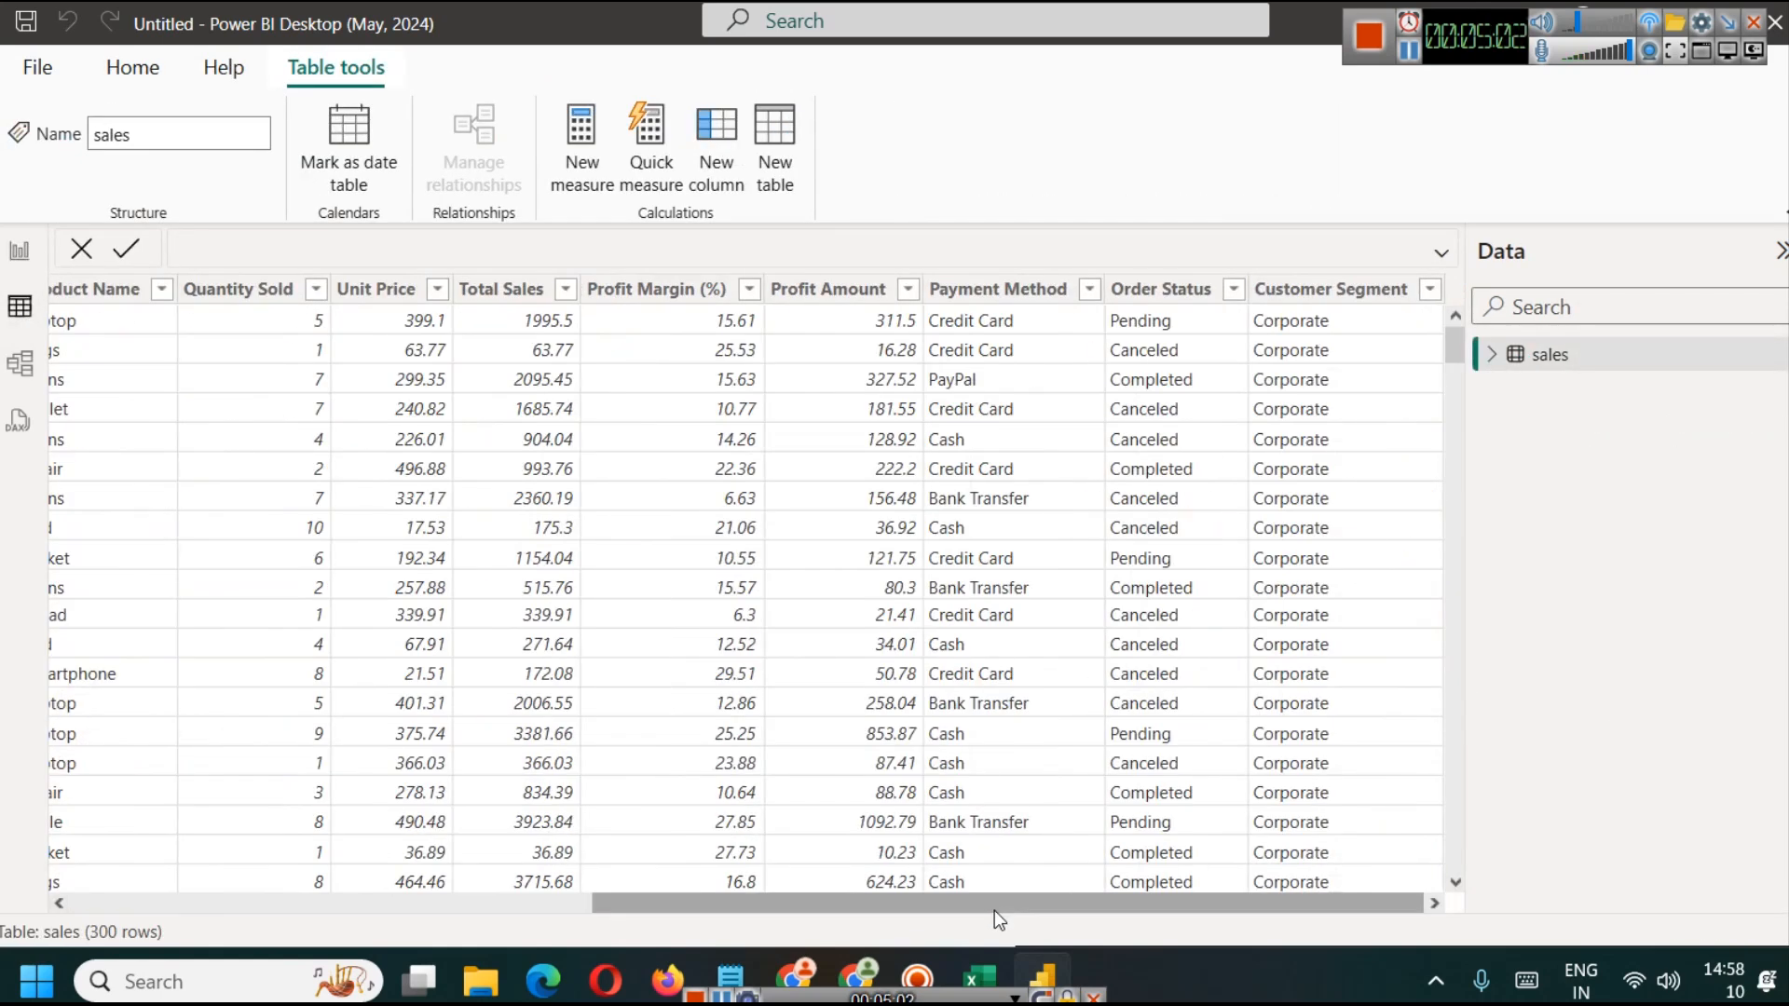
left_click(660, 290)
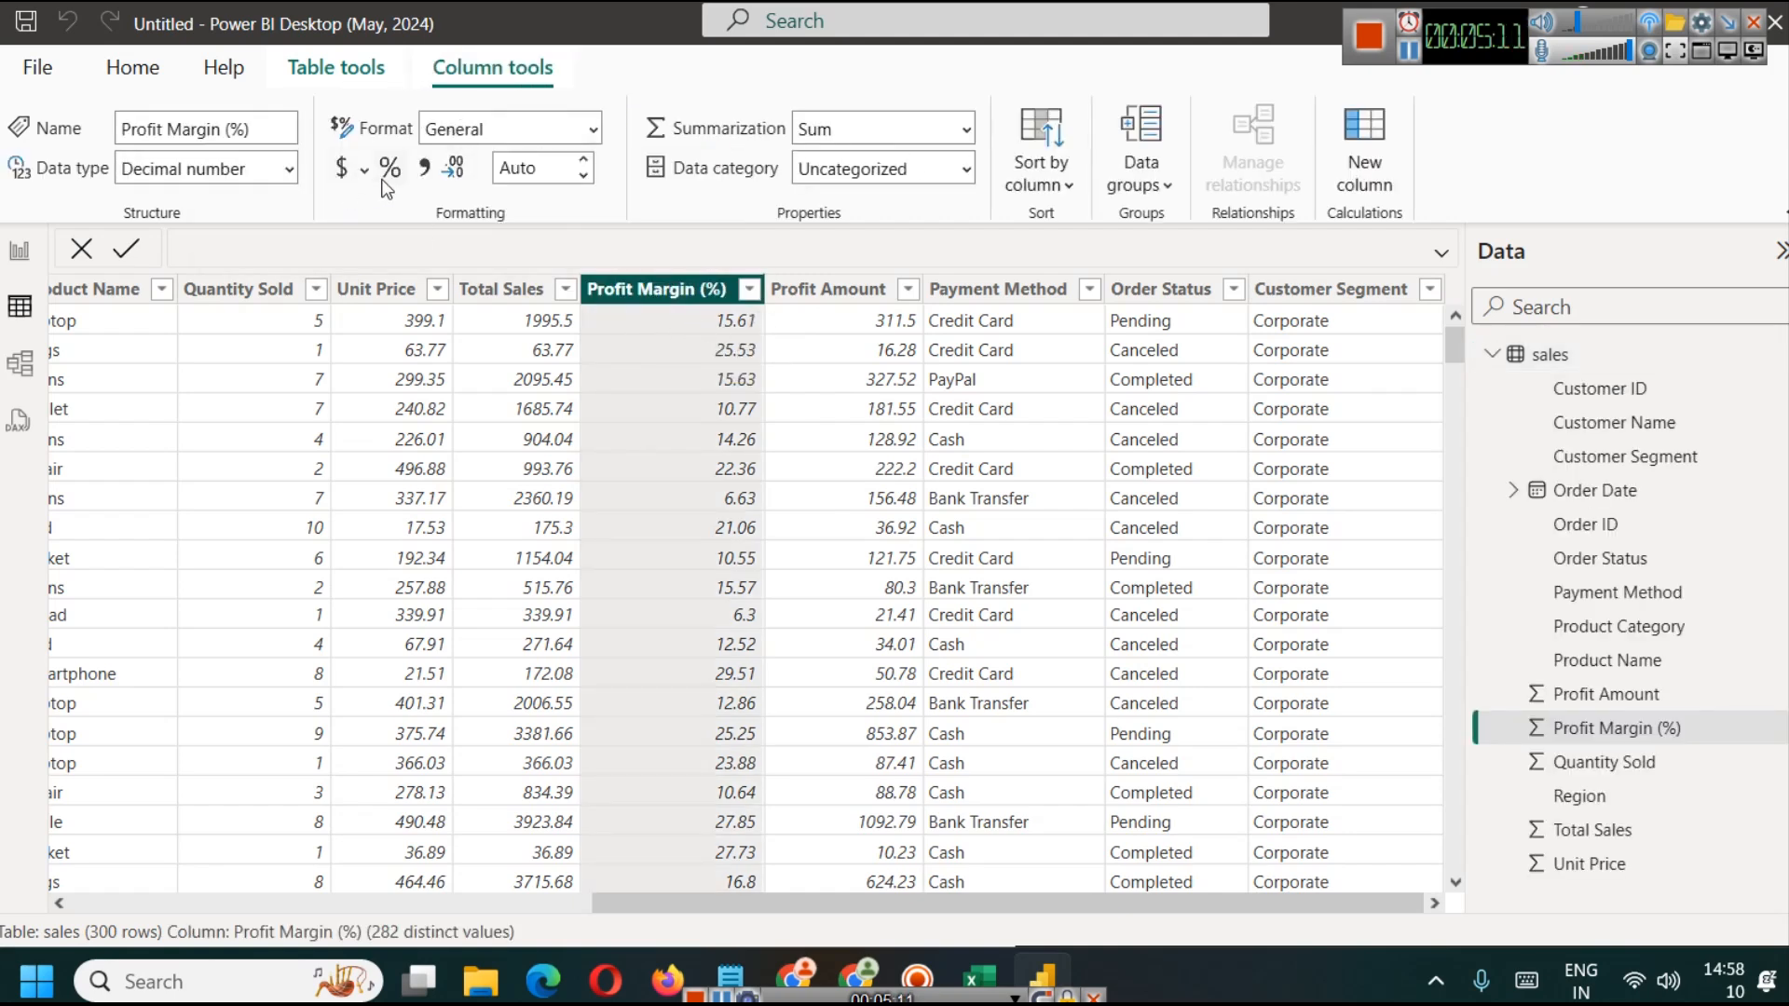
left_click(384, 176)
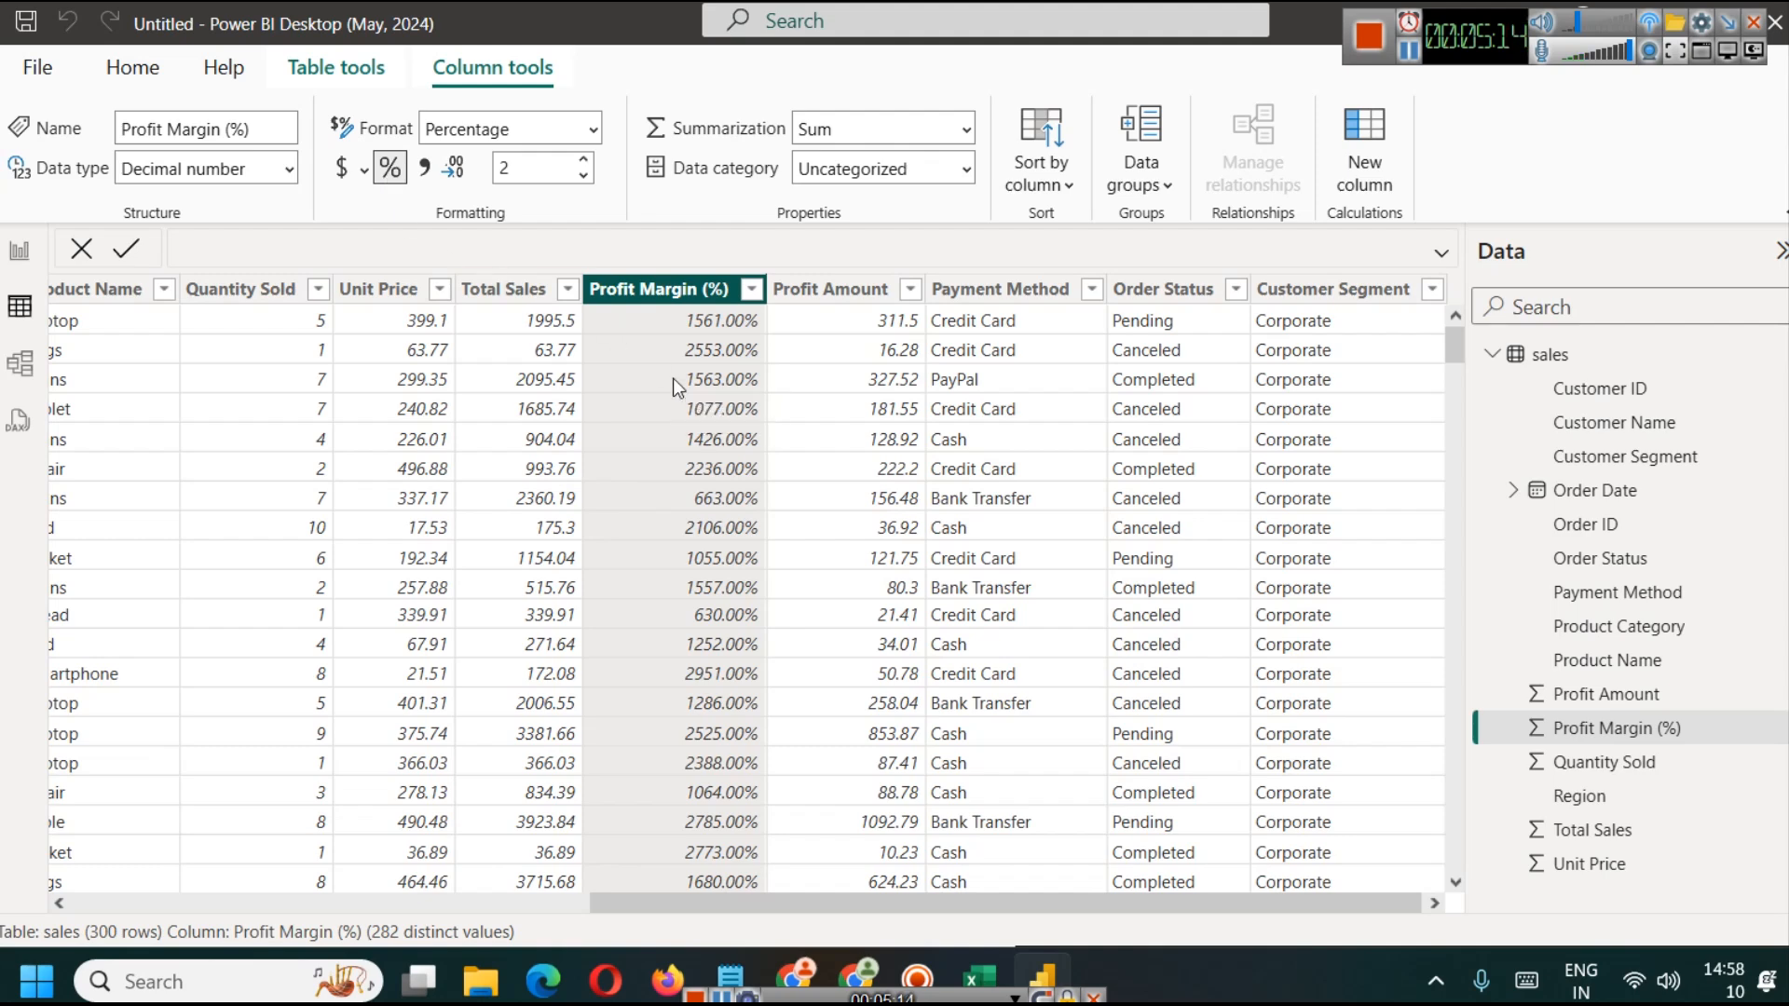
left_click(392, 173)
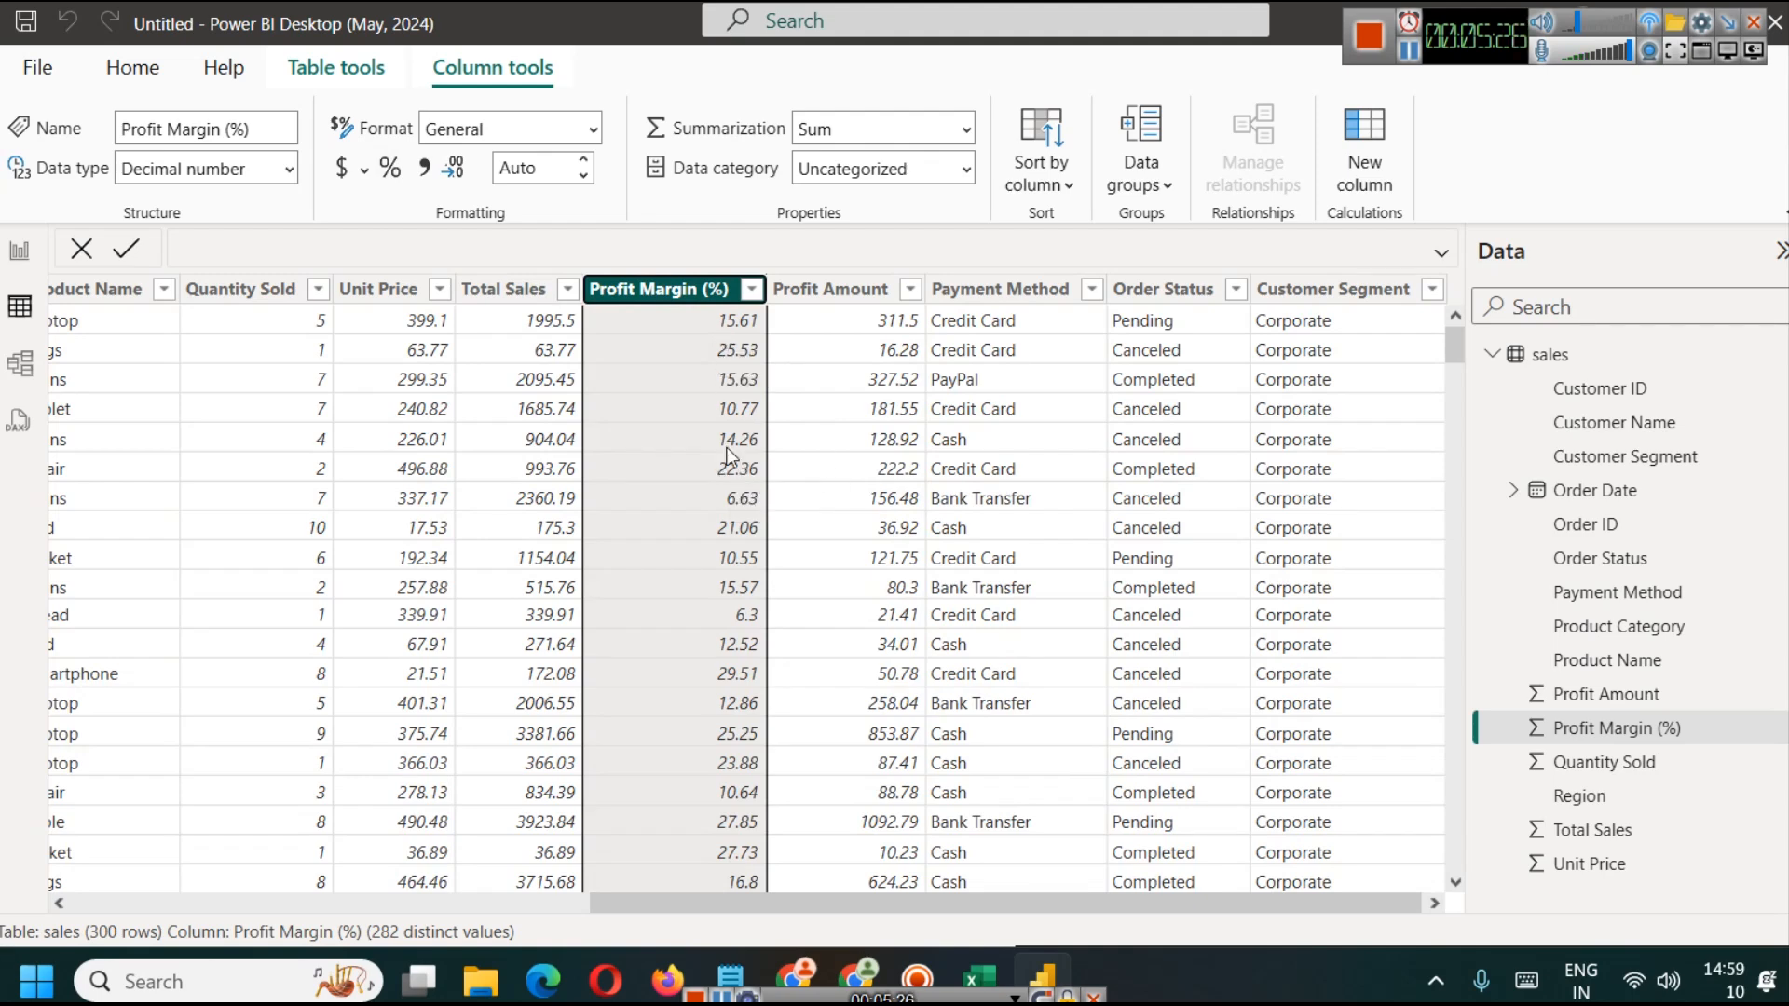
left_click(26, 257)
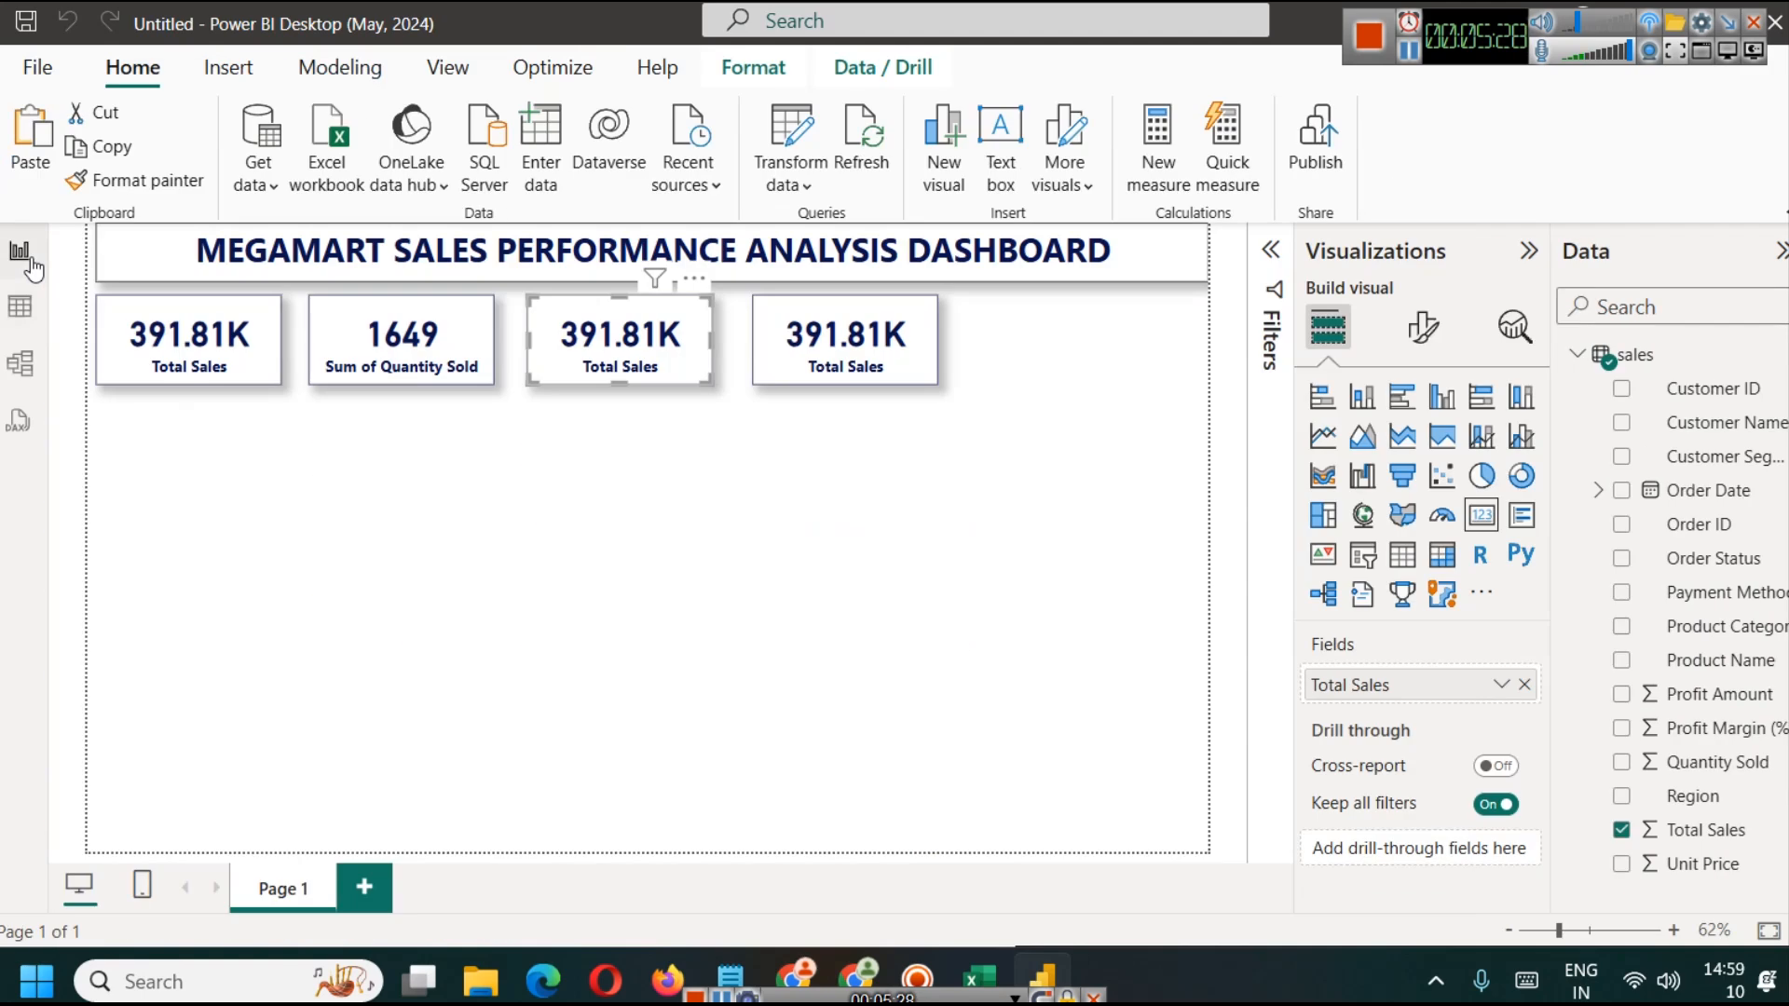
Step: Replace Total Sales in the third card with Profit Margin (%), summarized as Average
left_click(1524, 685)
left_click_drag(1761, 727, 1456, 697)
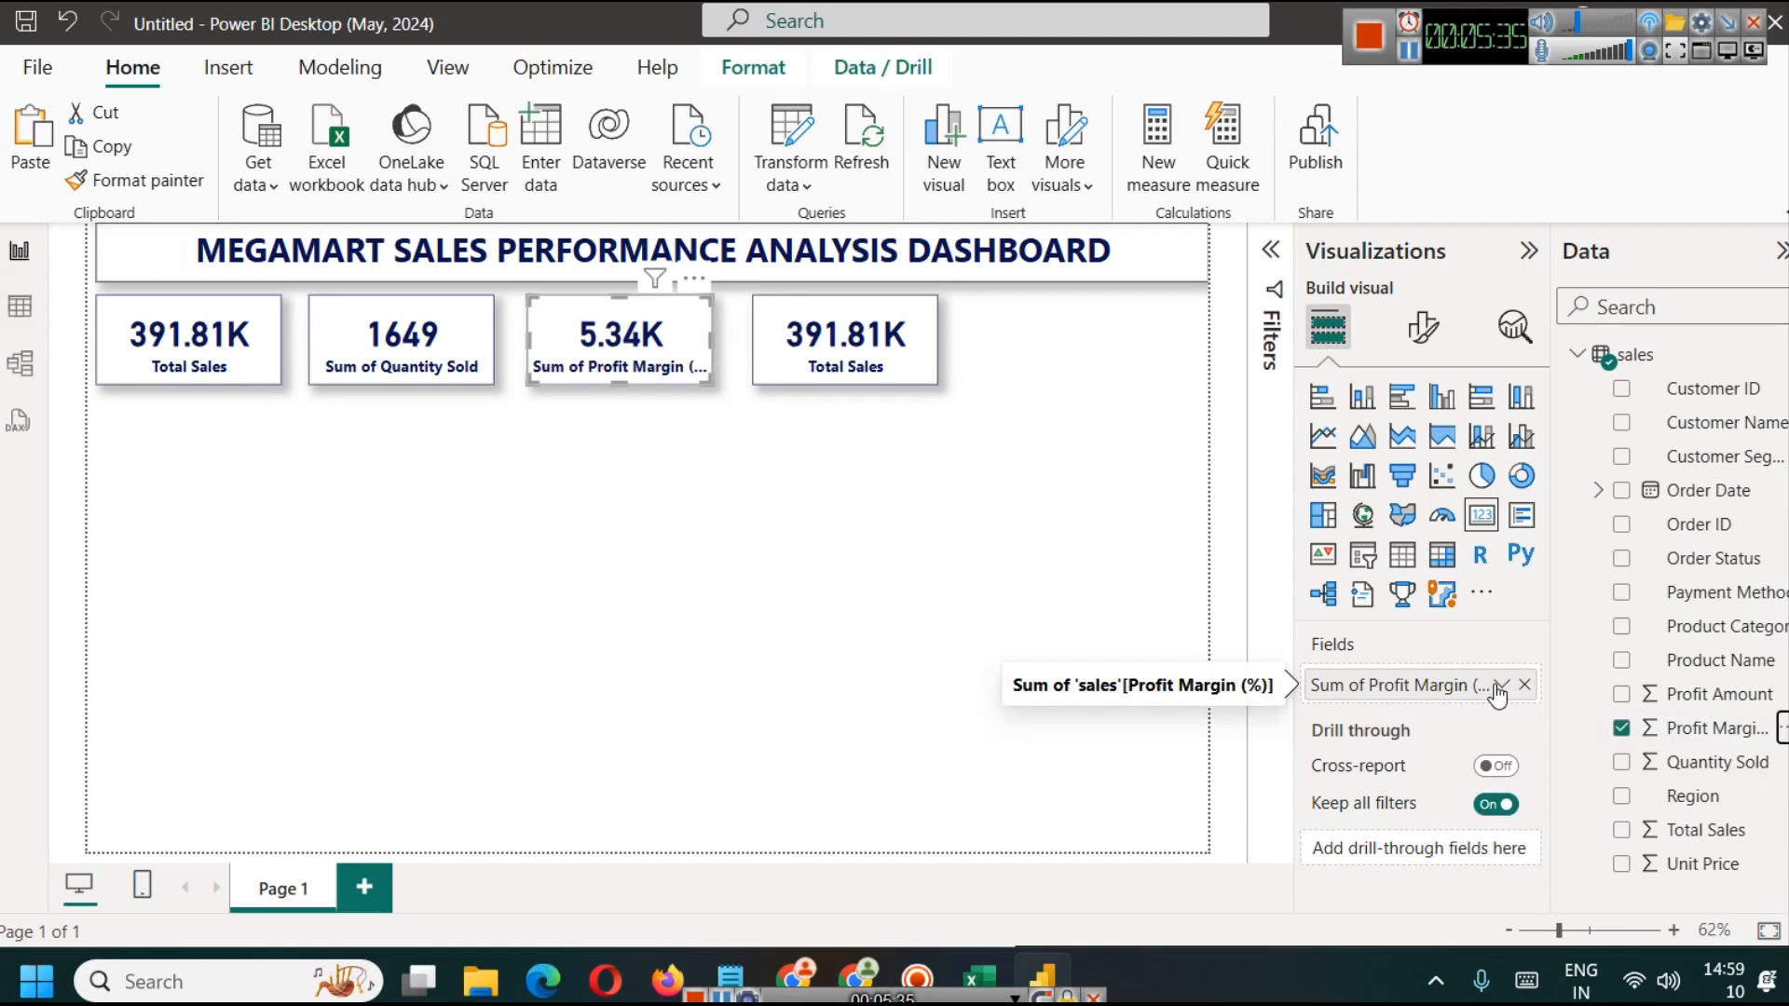
left_click(1500, 687)
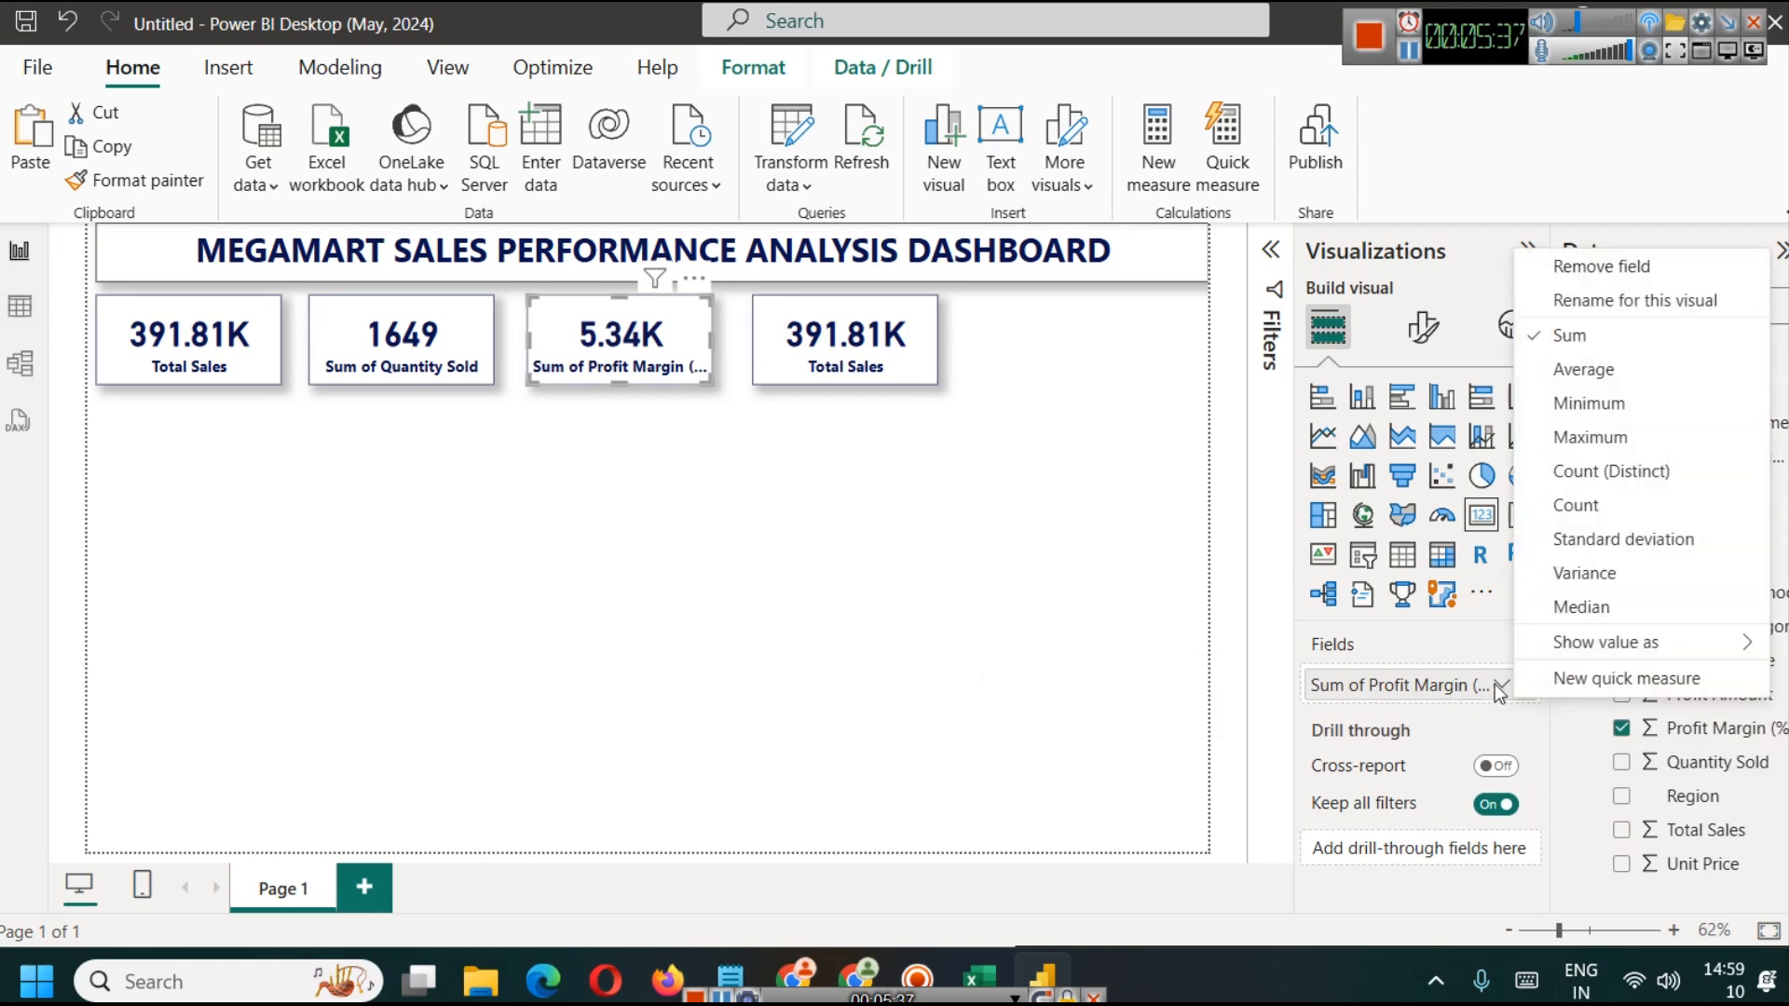
left_click(1584, 370)
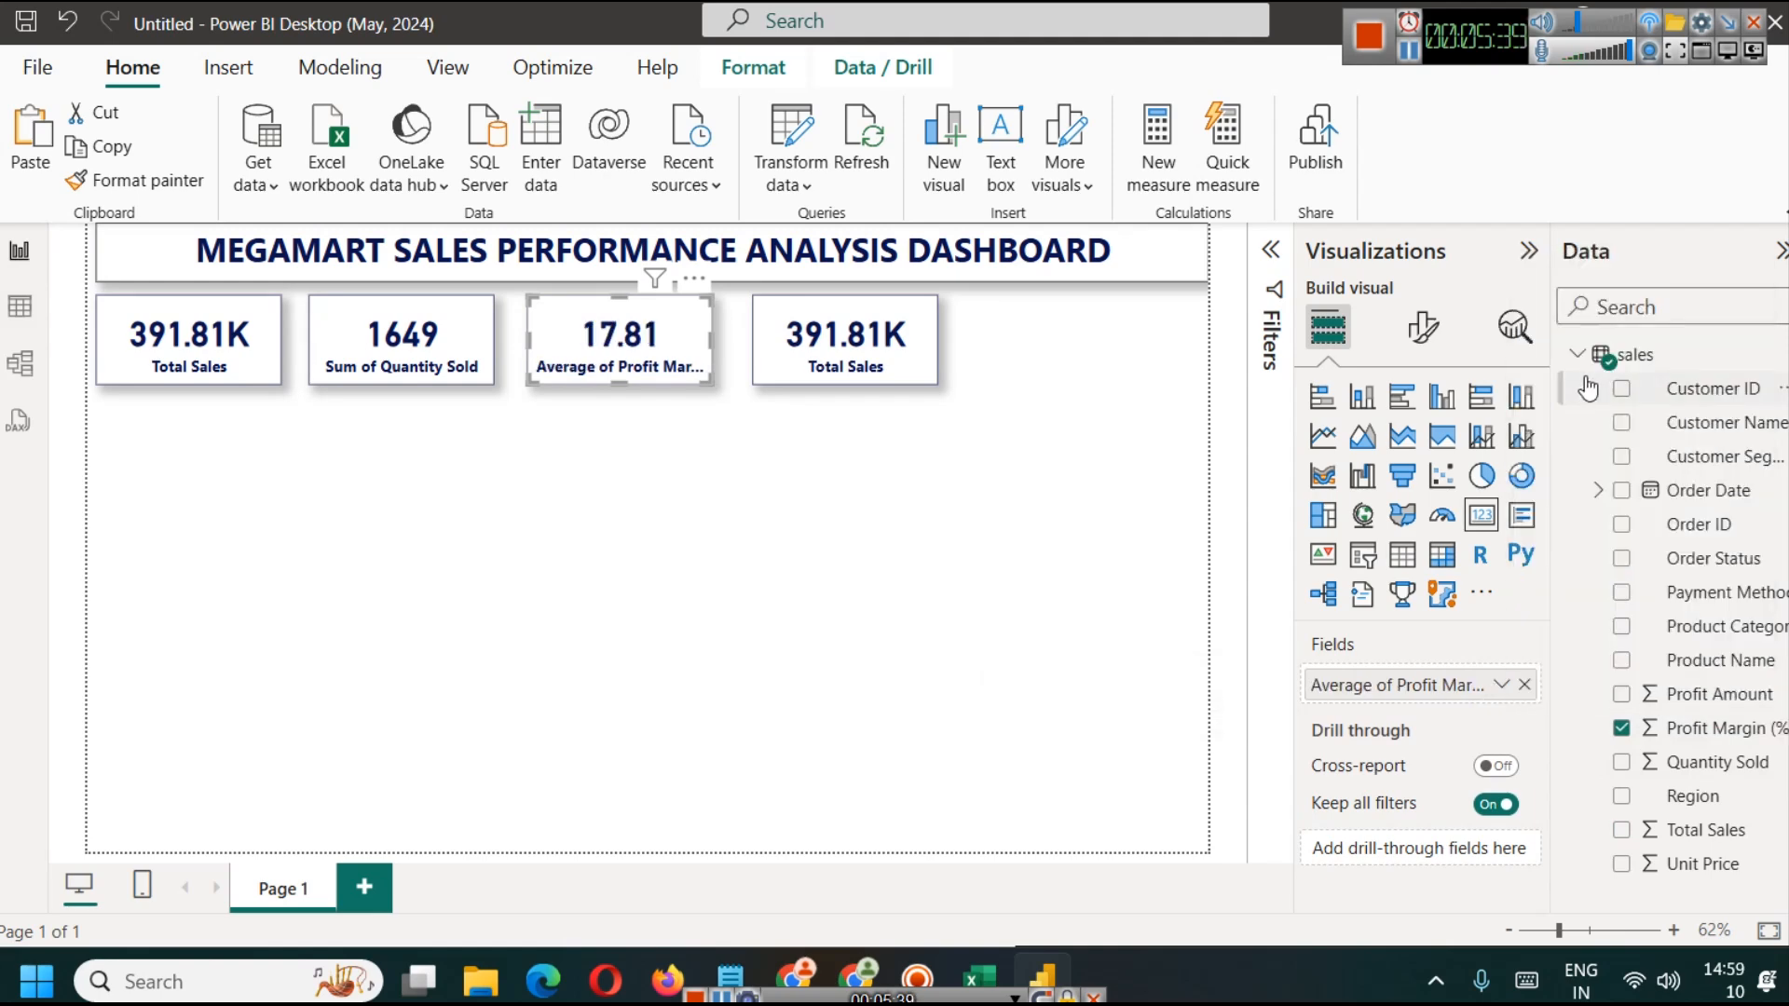
Step: Rename the third card's field to Avg Profit Margin for this visual and deselect the card
left_click(1501, 686)
left_click(1588, 300)
type("Av")
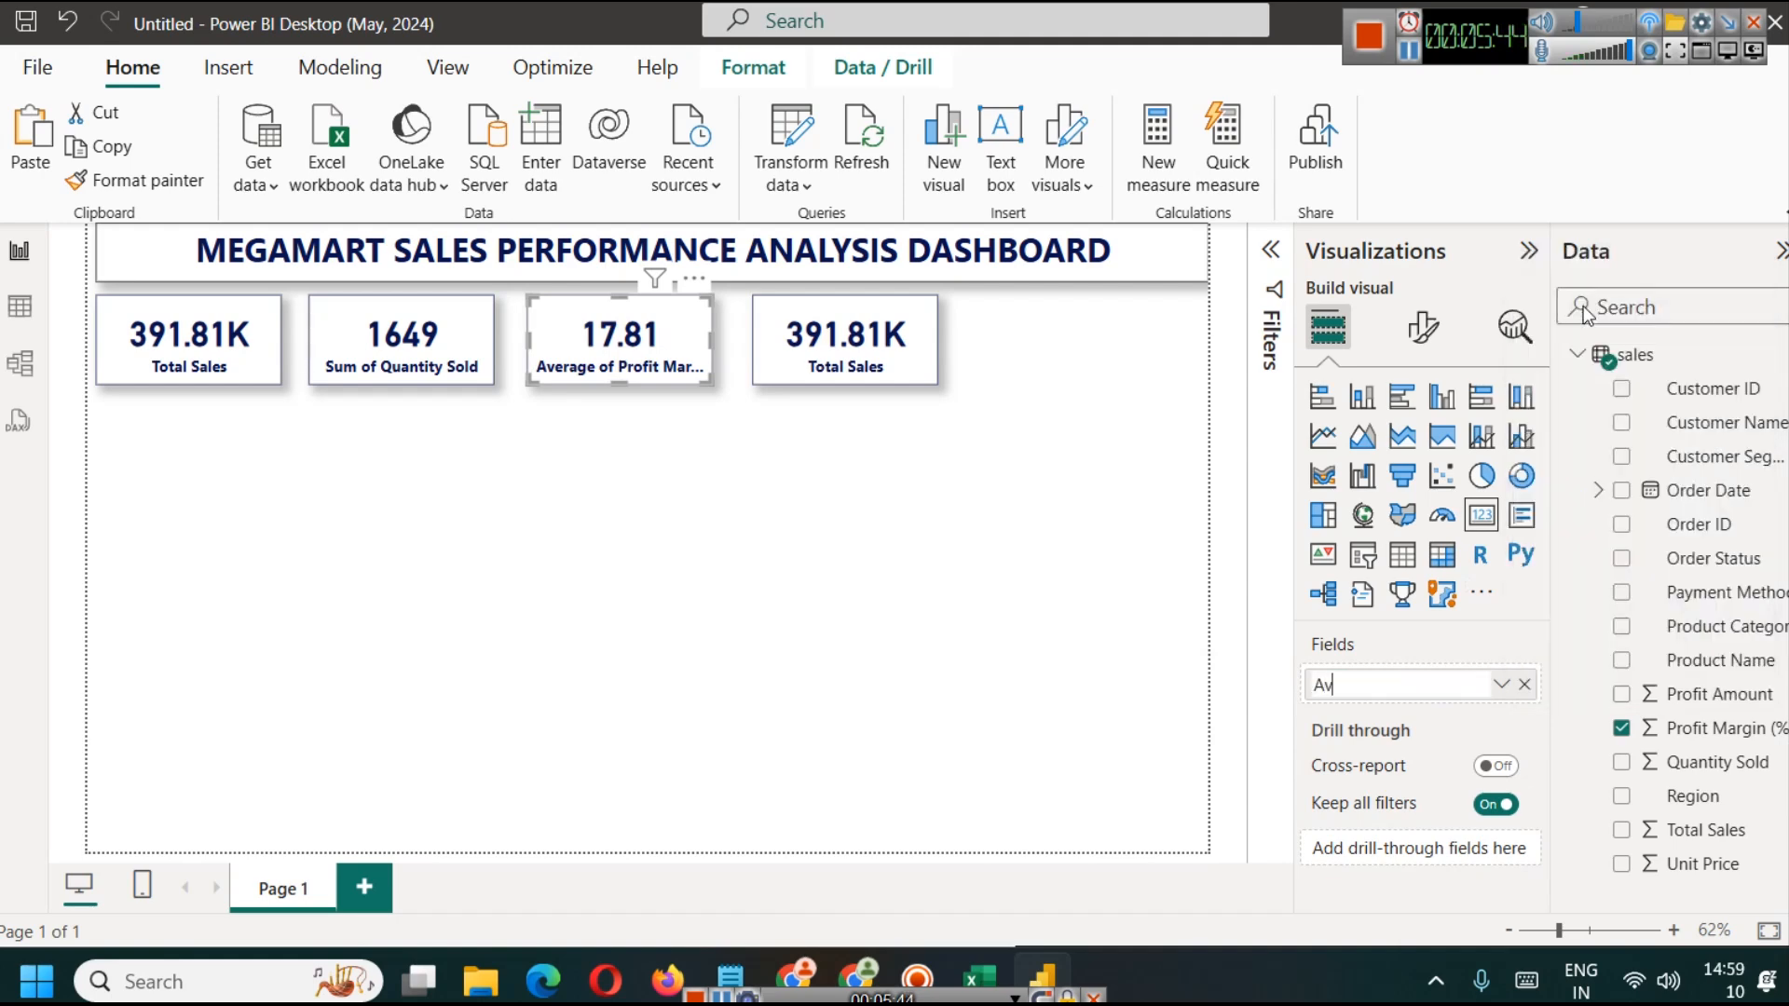
type("g Profit Margin")
key("Return")
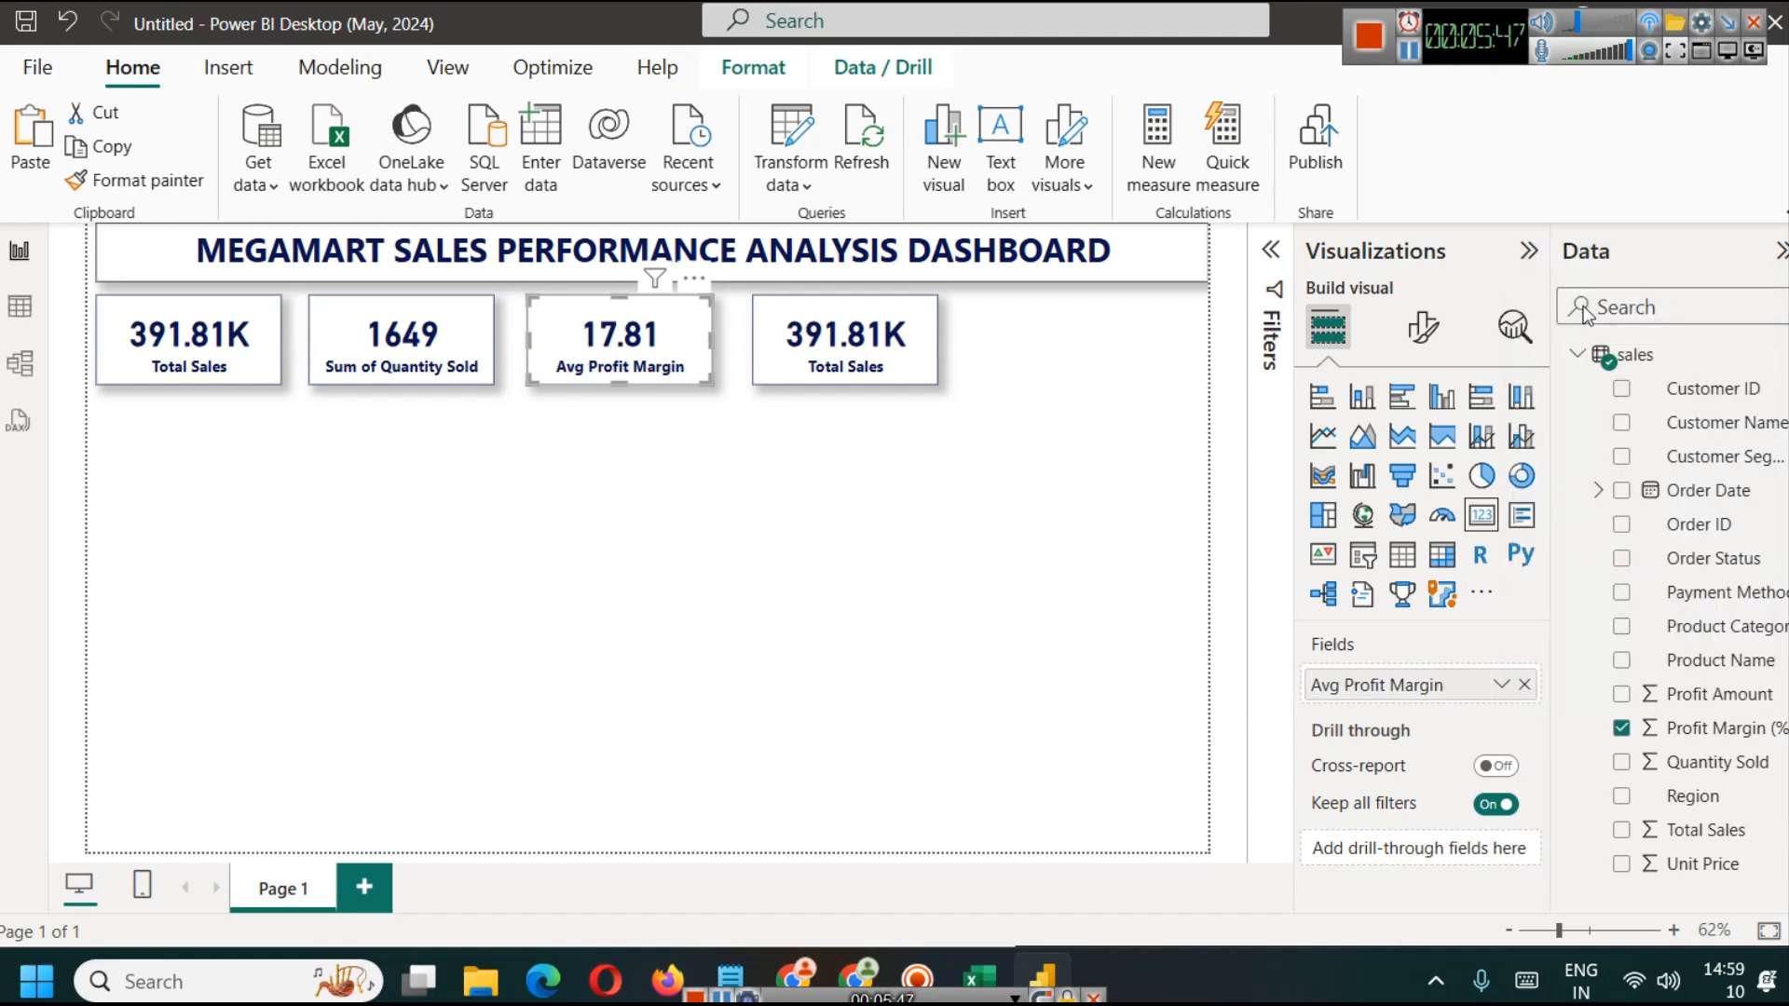
left_click(676, 477)
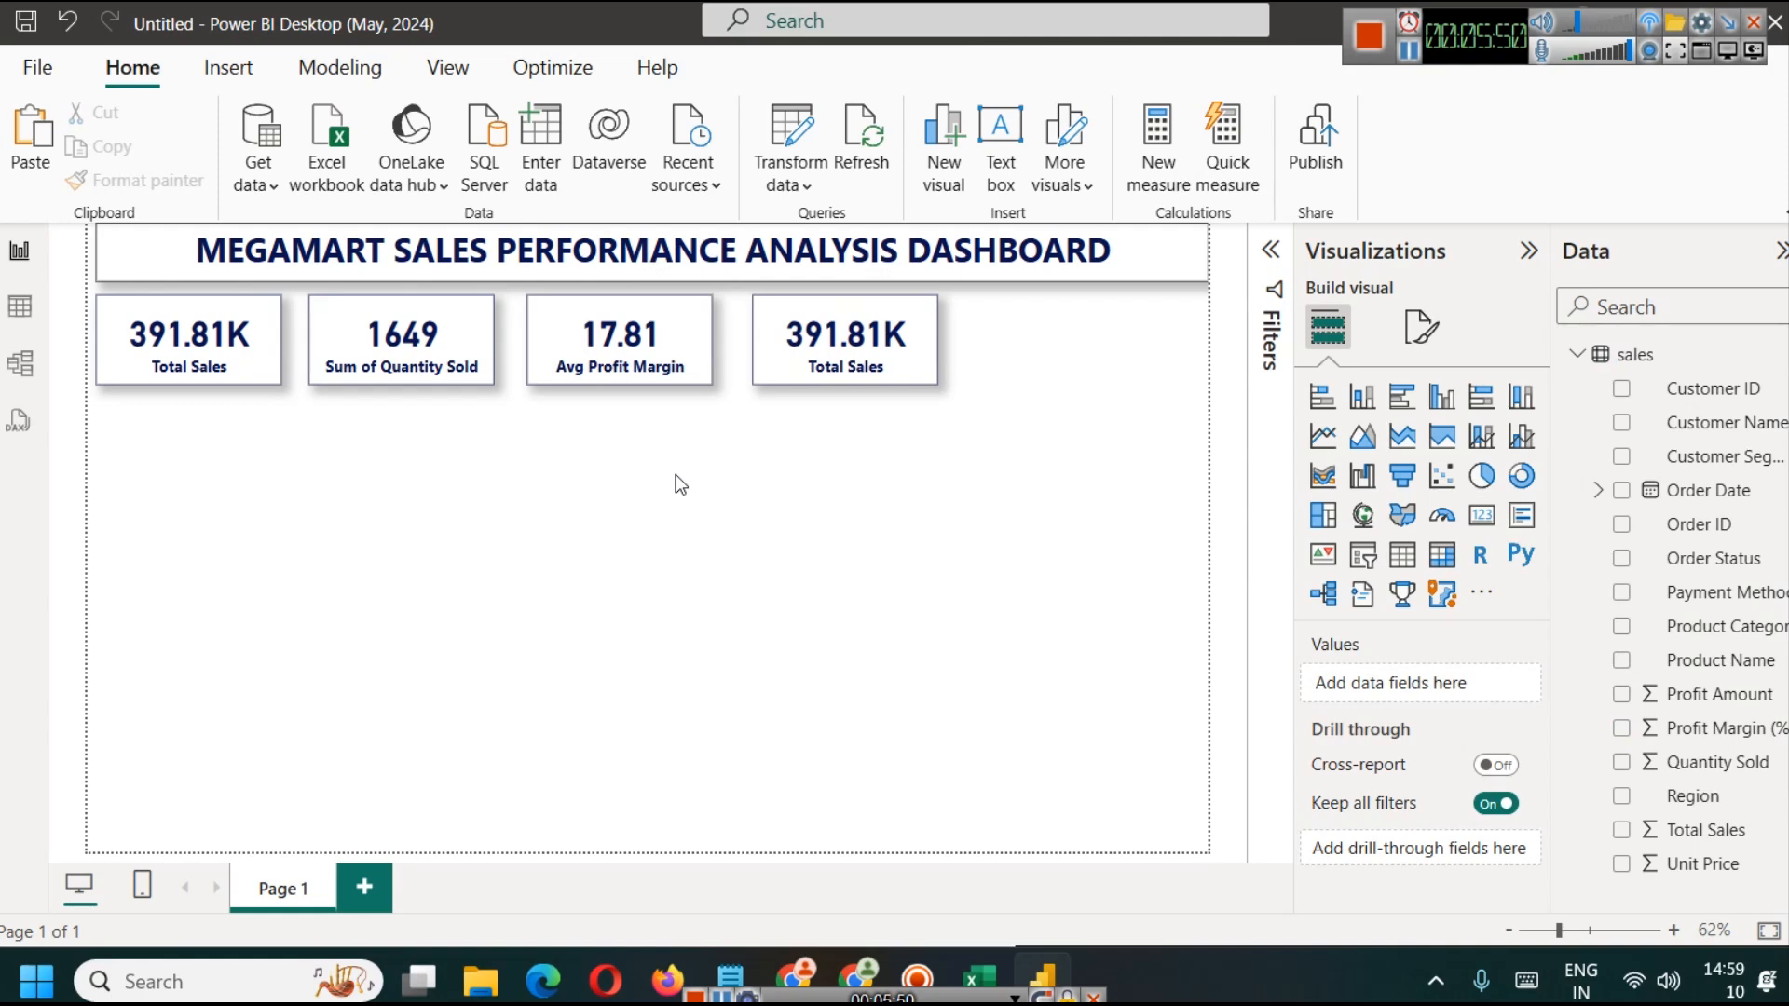
Step: With the third card selected, create the measure Avg Profit Margin = CONCATENATE(AVERAGE(sales[Profit Margin (%)]), "%")
left_click(619, 344)
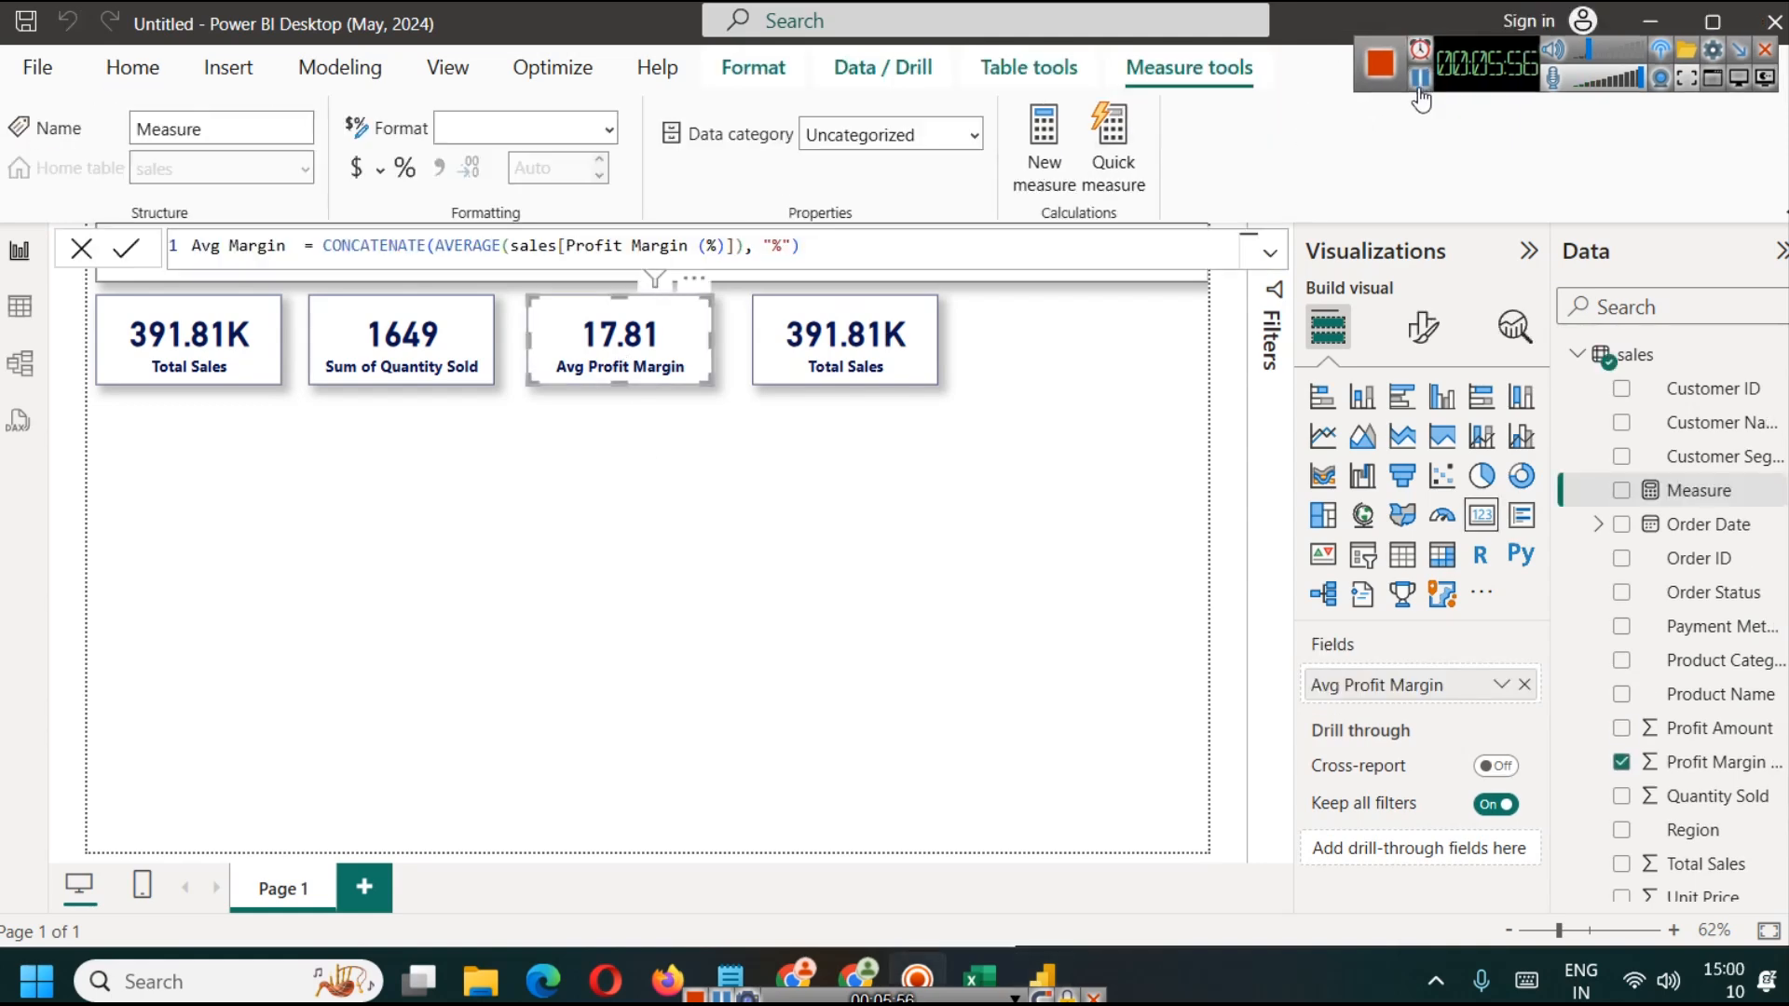
left_click(340, 67)
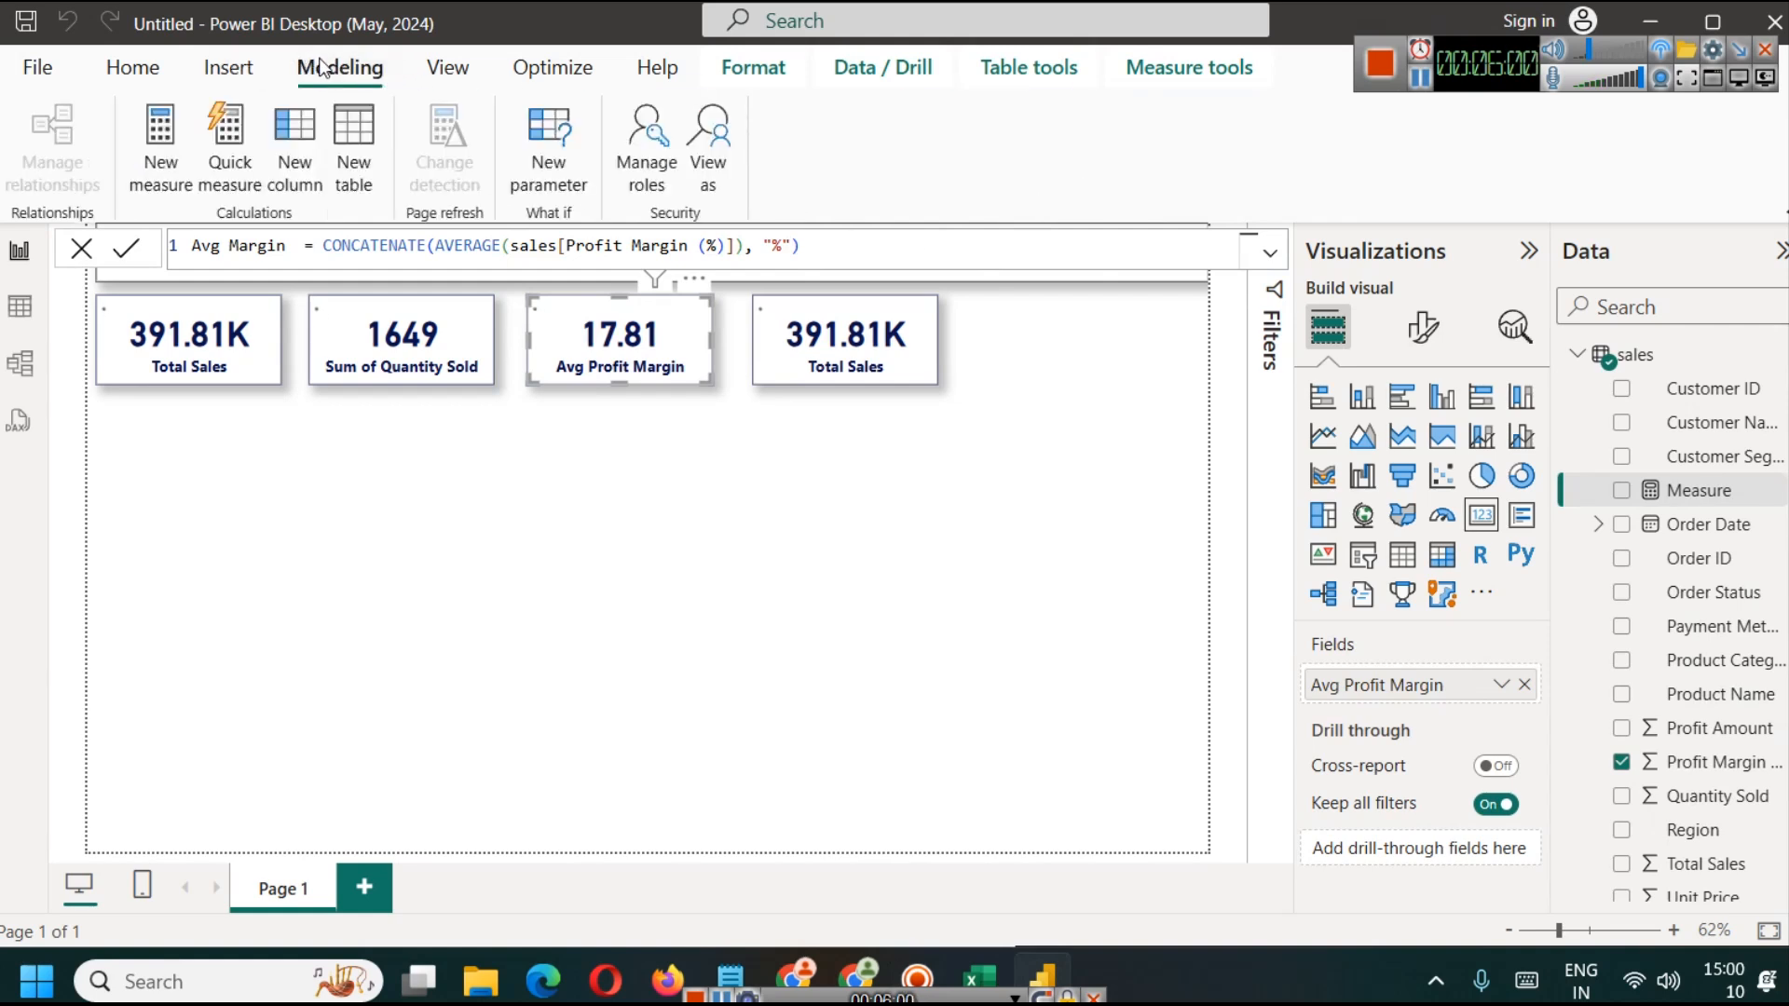
double_click(258, 246)
left_click(223, 253)
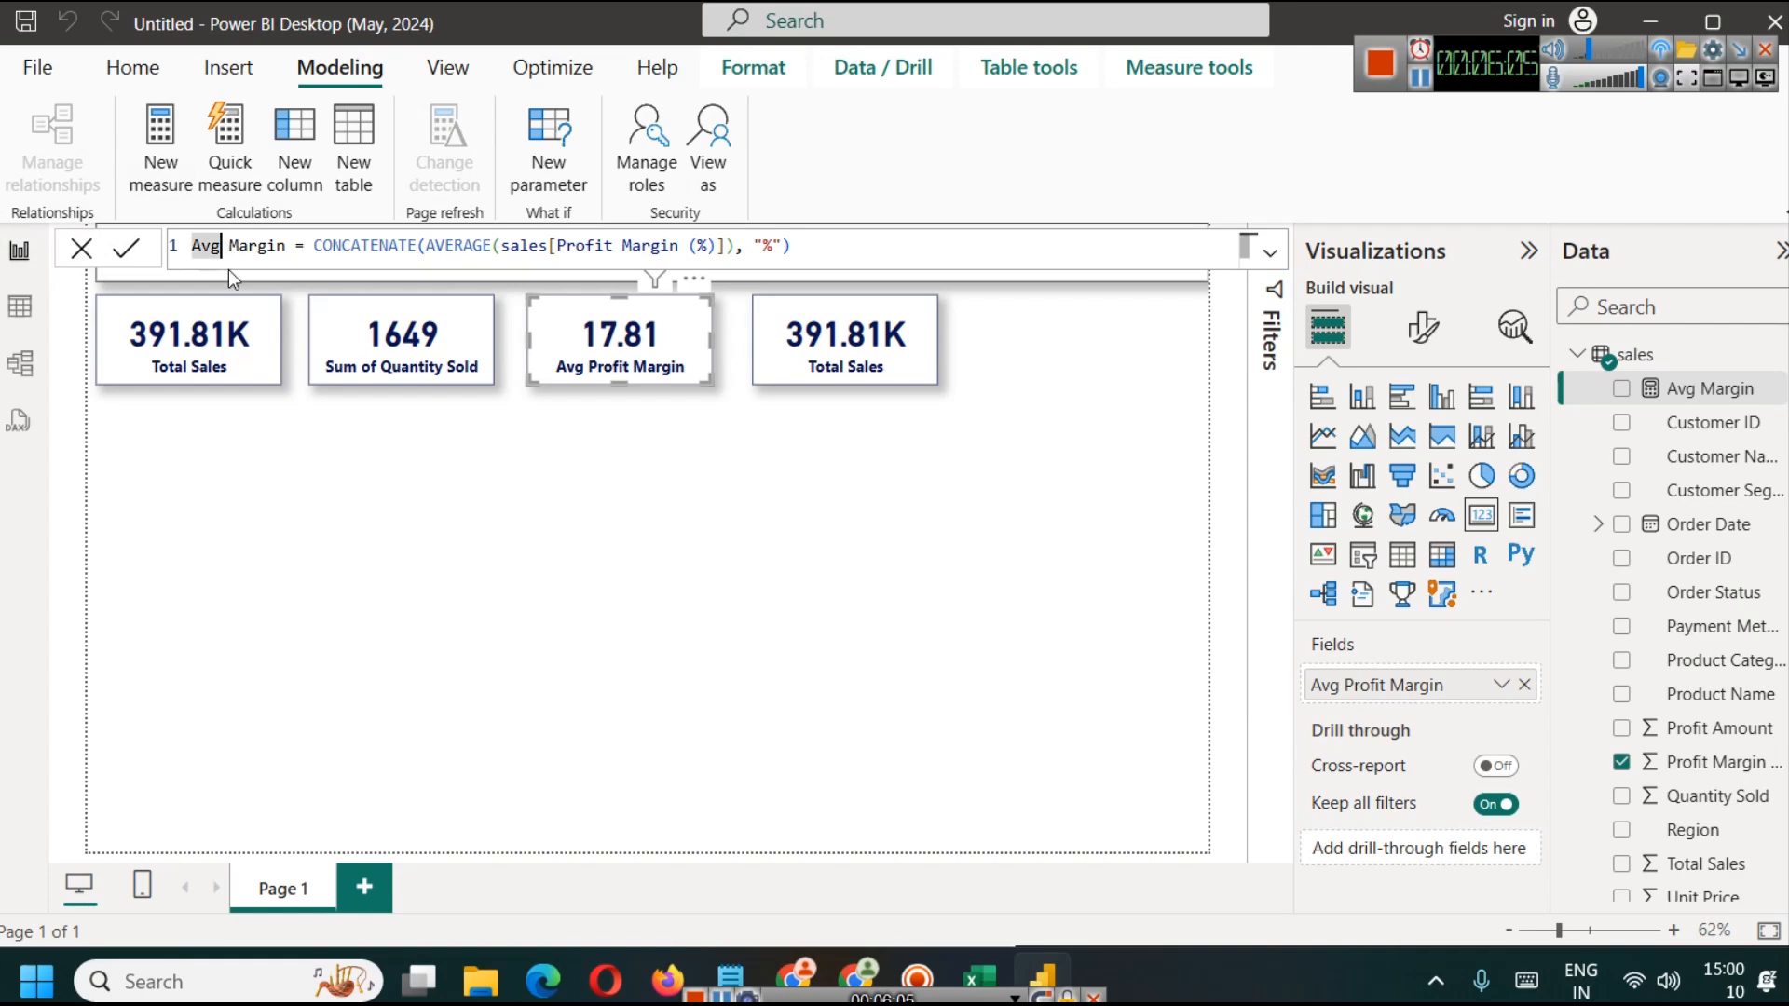
key("Right")
type("Profit")
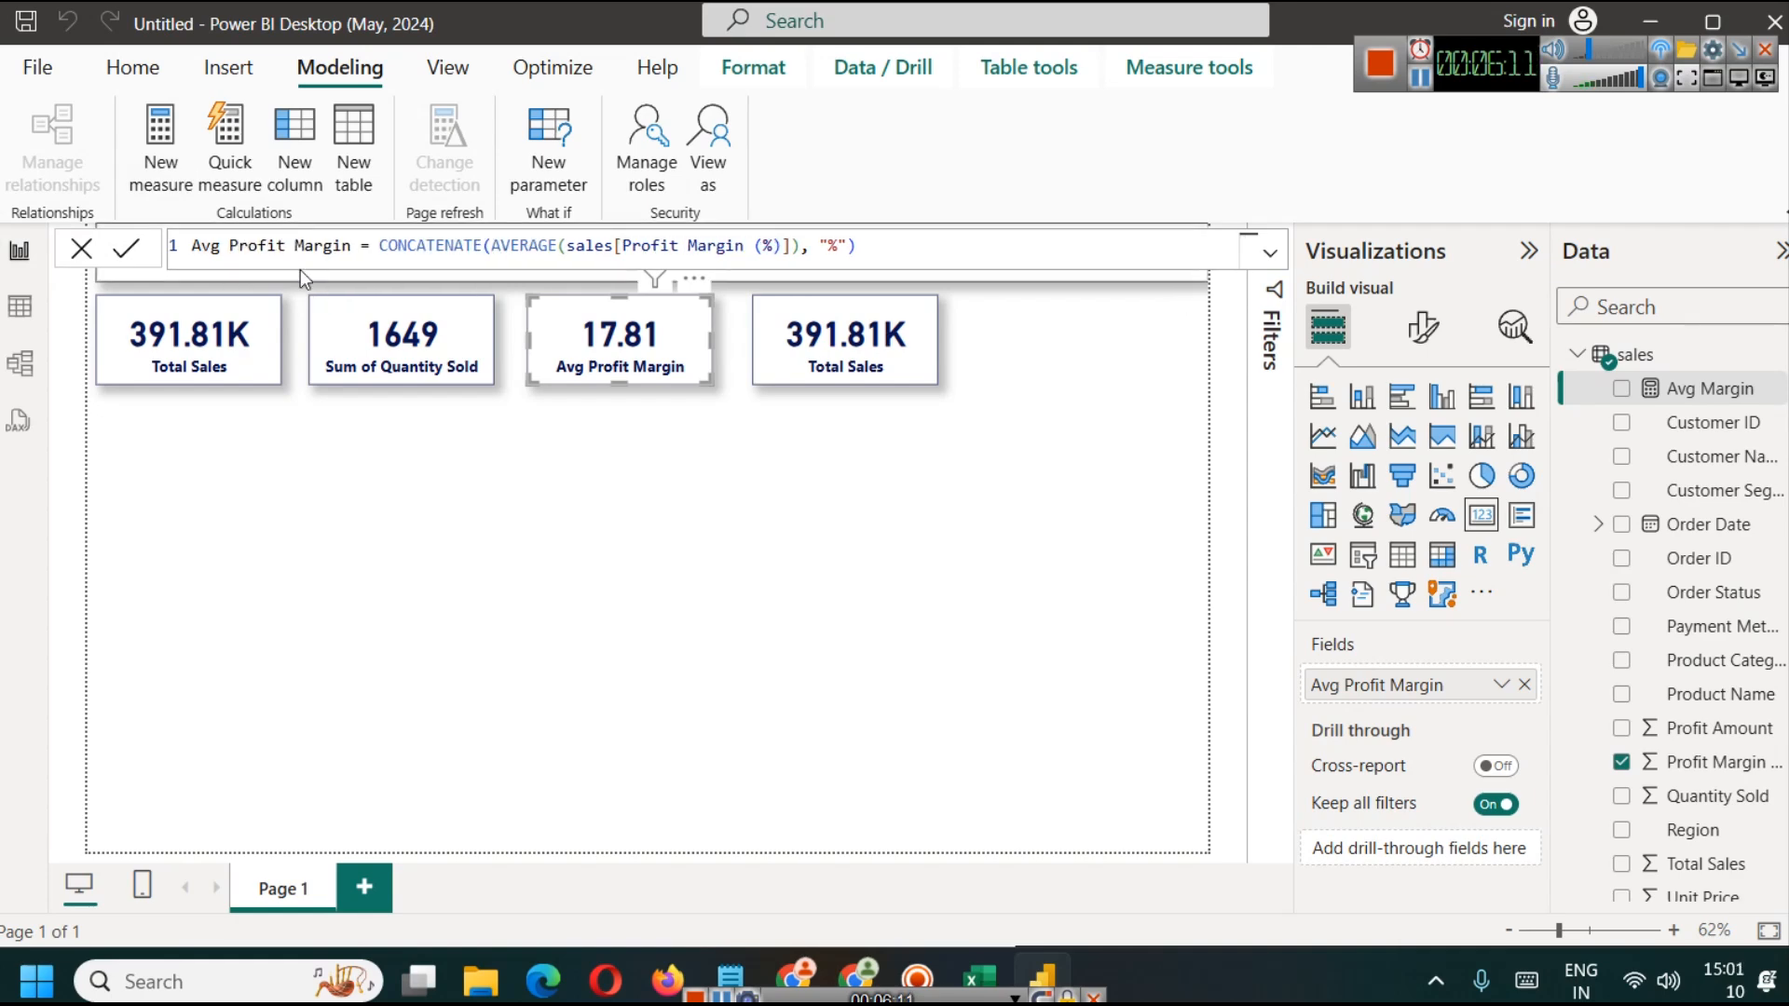
Step: Examine the measure's CONCATENATE function, its AVERAGE argument on Profit Margin (%) and its "%" text argument
double_click(454, 244)
left_click(494, 245)
key("BackSpace")
type("(")
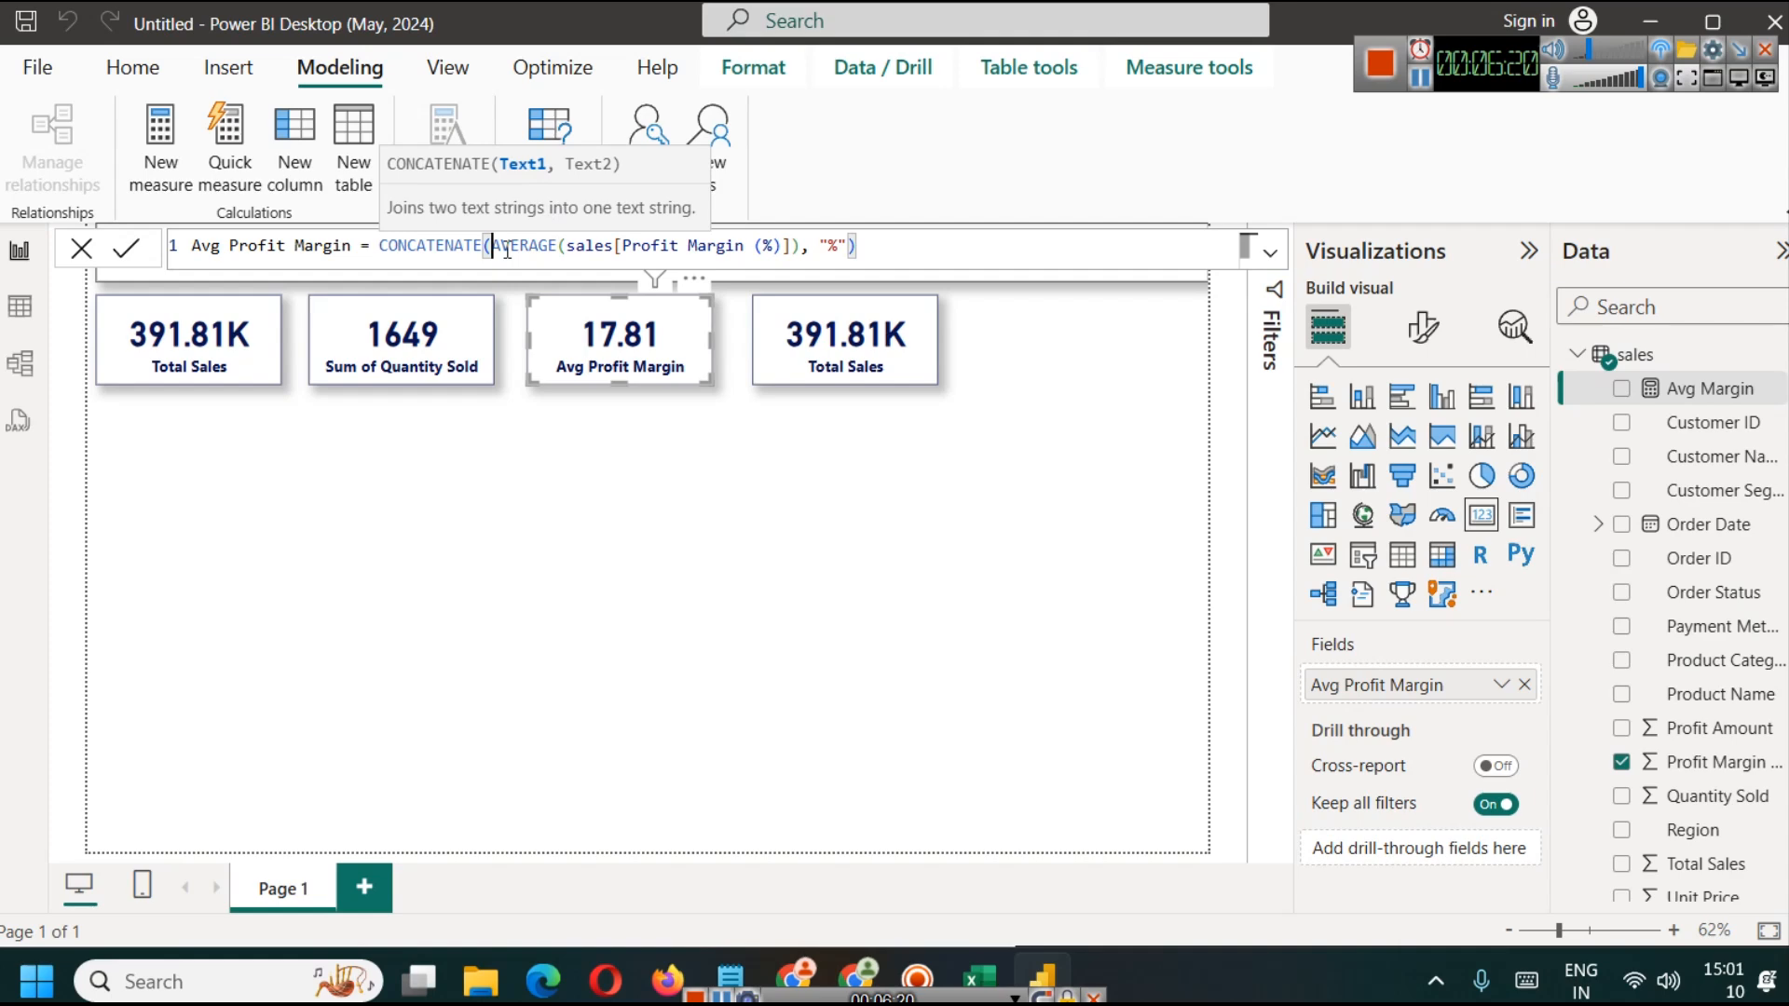
left_click_drag(494, 245, 790, 252)
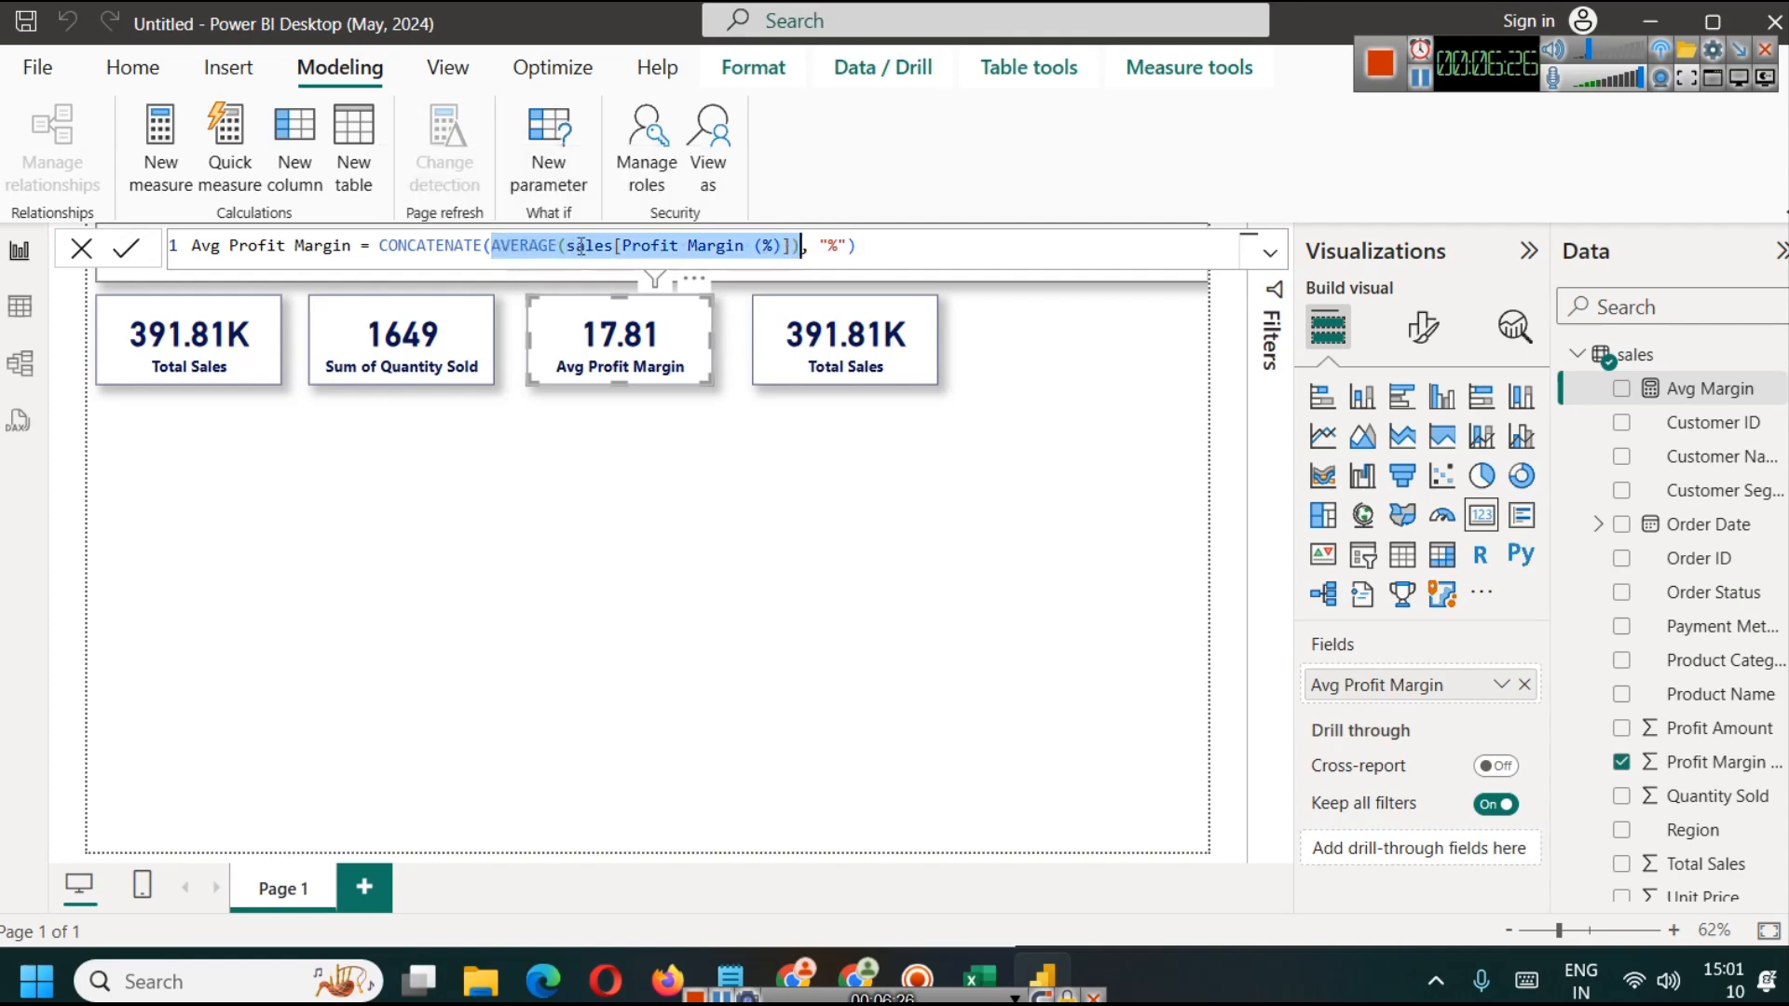
left_click(827, 245)
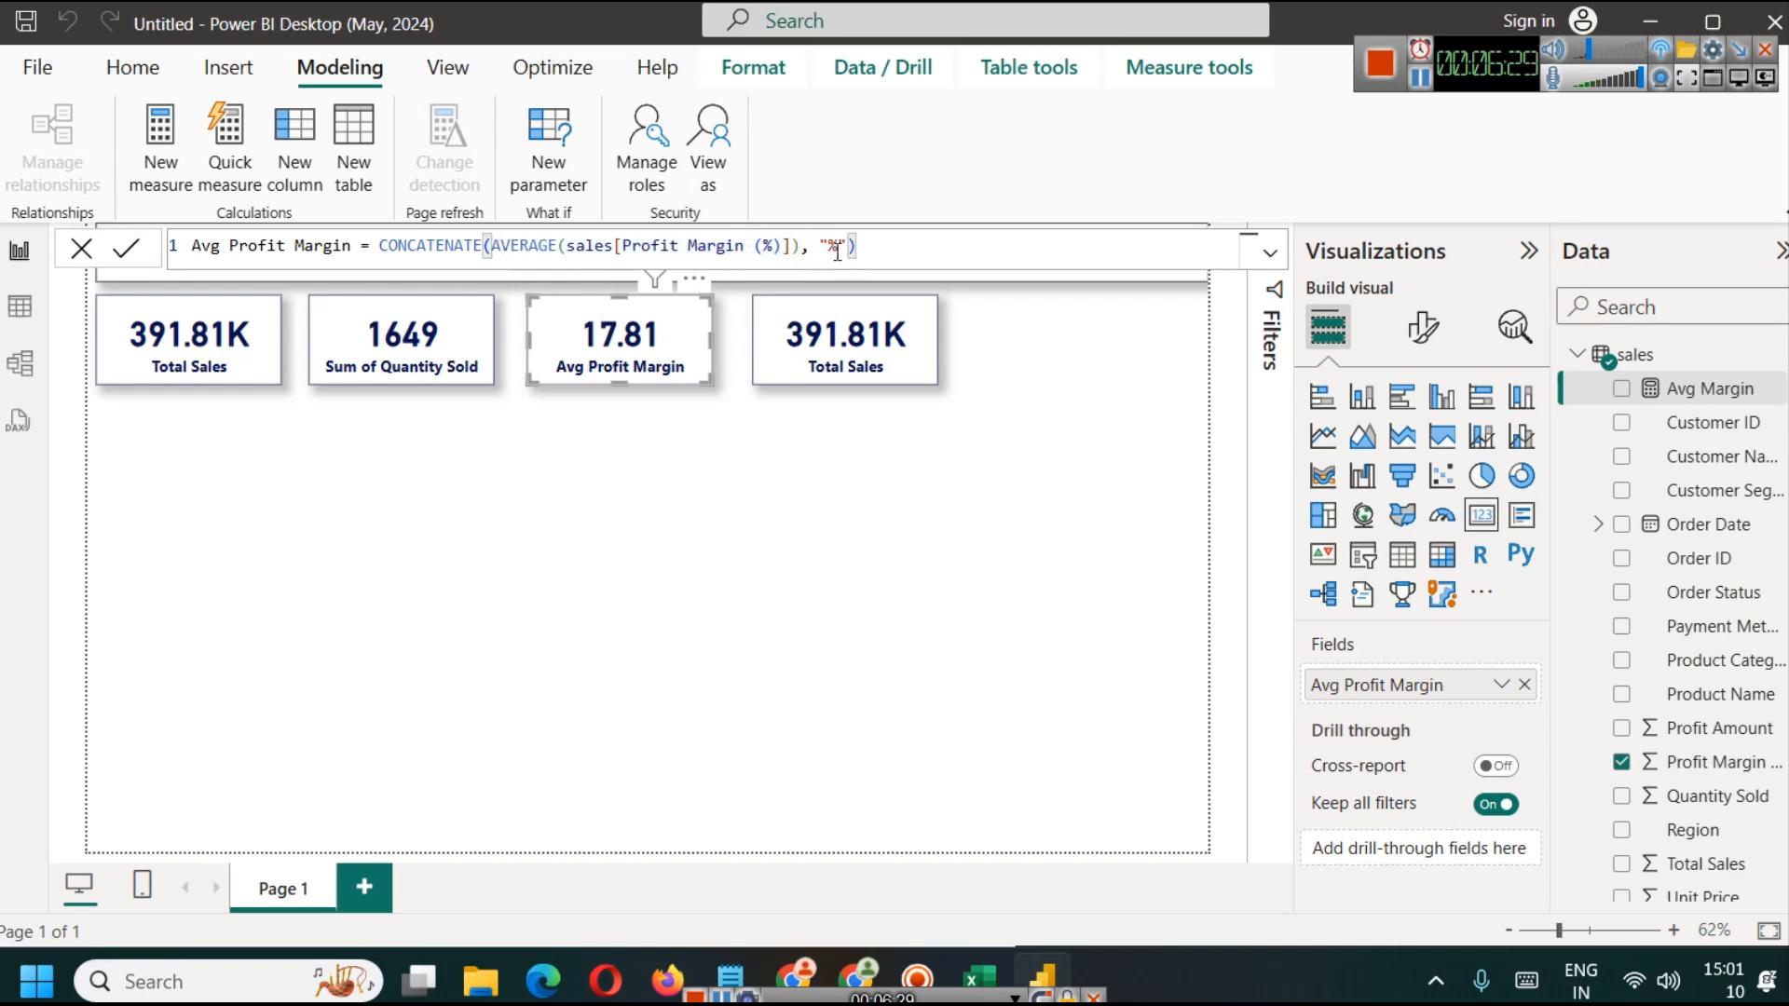
Step: Add a space before the percent sign in the Avg Profit Margin measure's text argument and commit the formula
left_click_drag(819, 245, 857, 246)
left_click(126, 247)
left_click(695, 470)
Step: Replace the averaged Profit Margin (%) field in the third card with the Avg Profit Margin measure
left_click(619, 345)
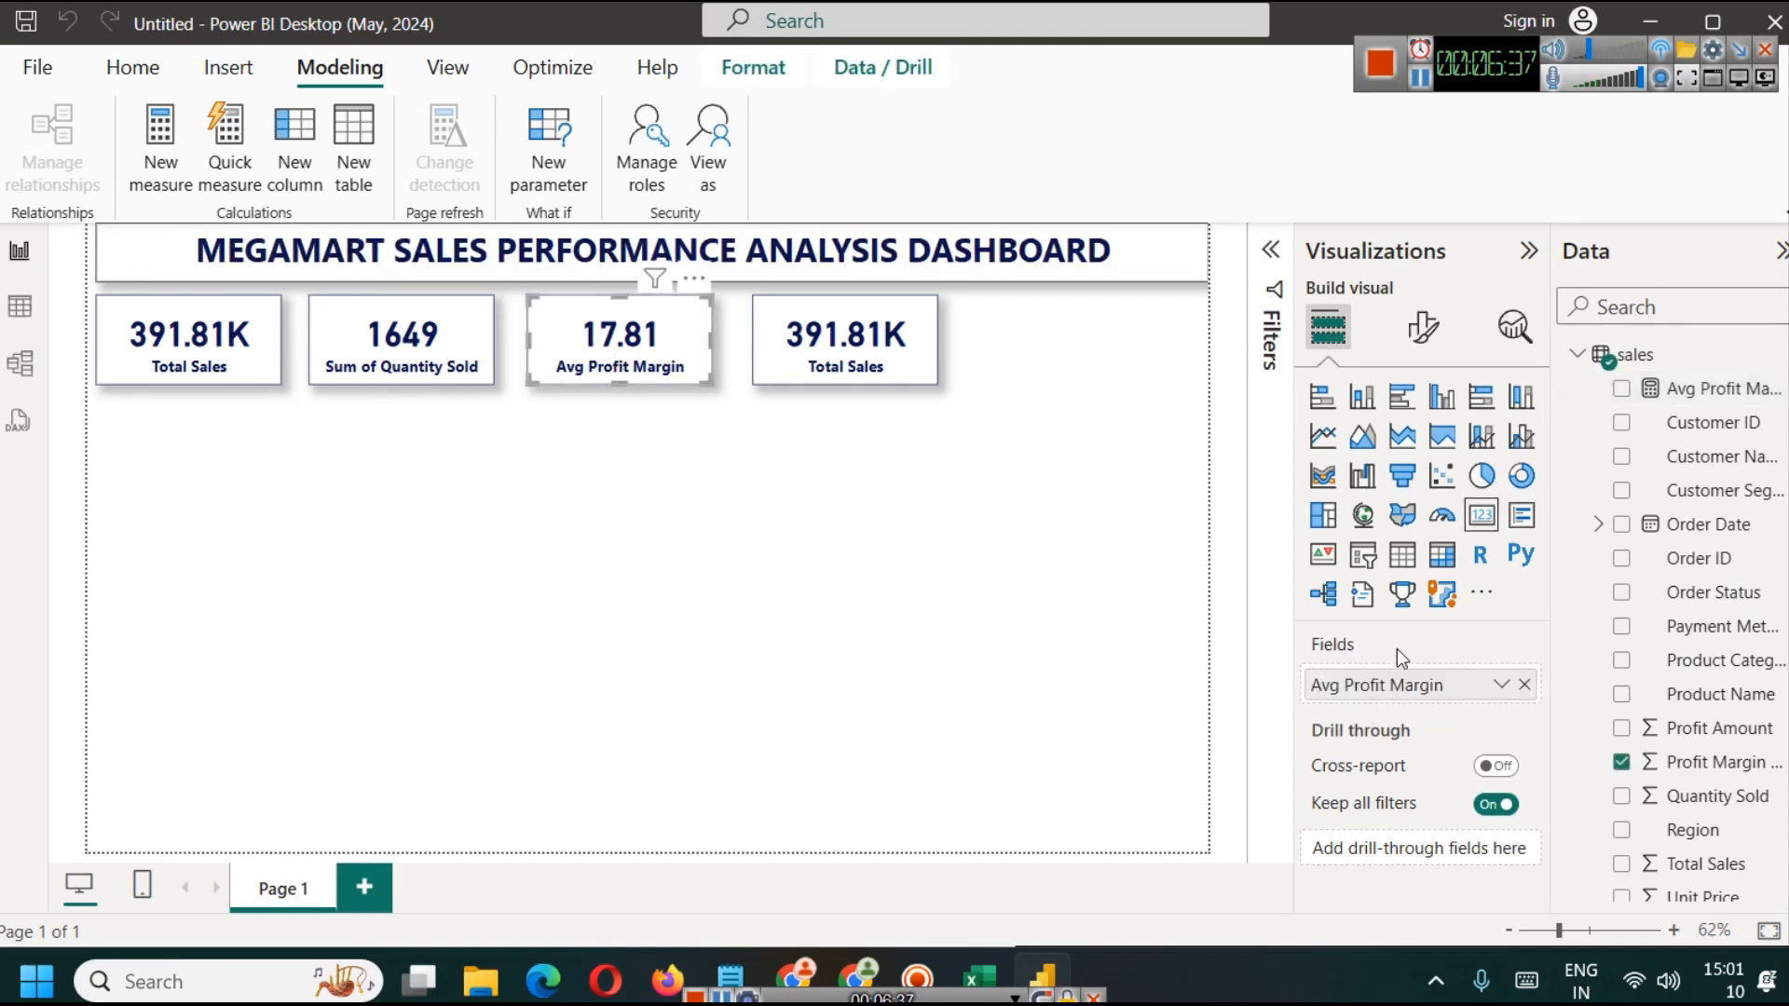
left_click(1528, 684)
scroll(1779, 701, "down", 1)
left_click_drag(1705, 376, 1470, 687)
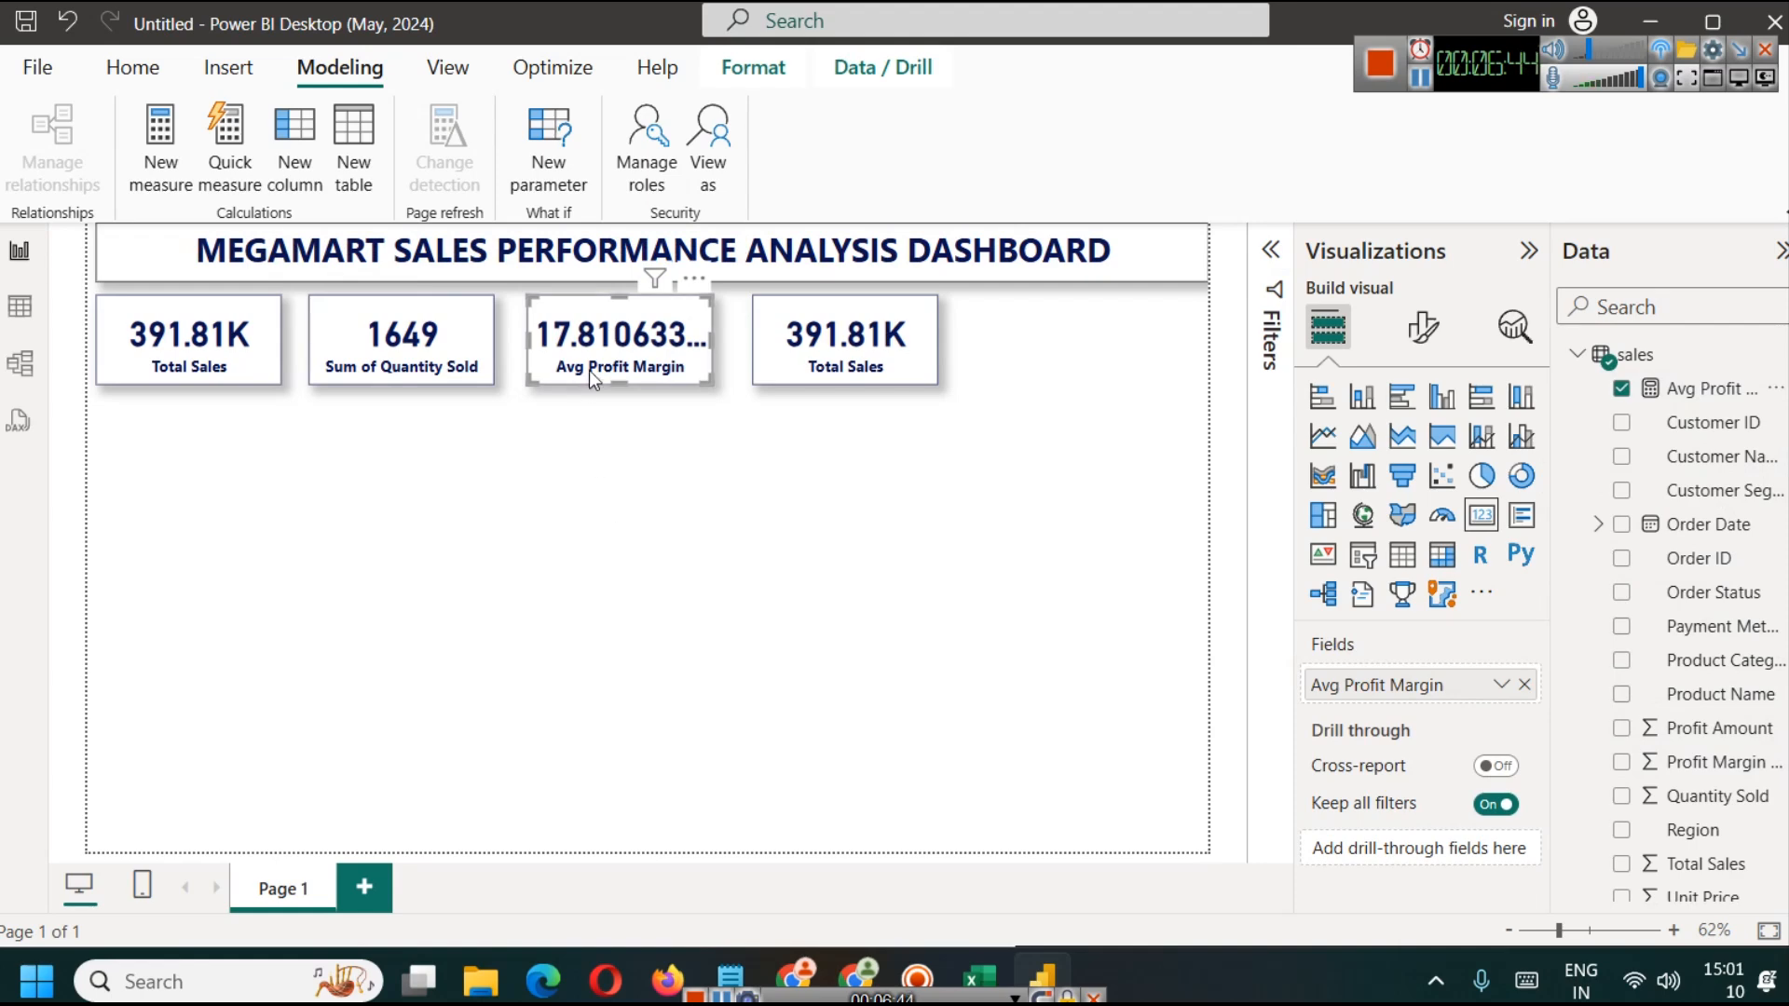
Step: Set the display units of the third card's callout value to Thousands
left_click(1423, 326)
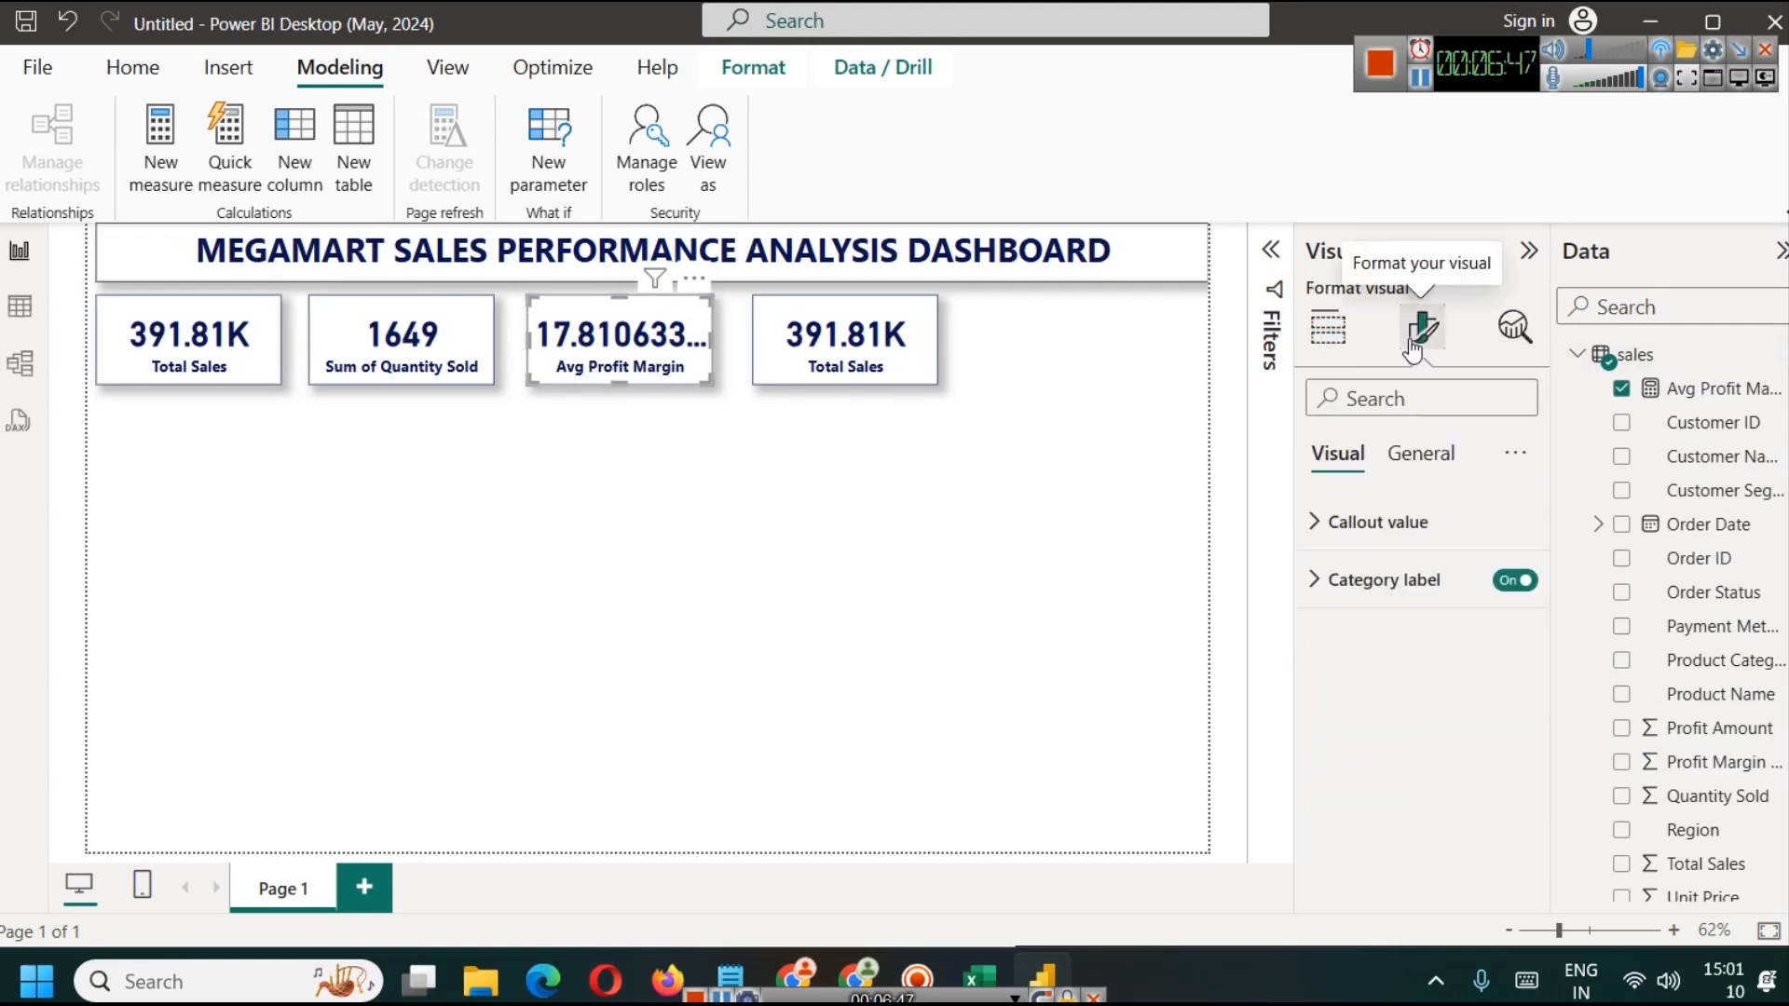
left_click(1379, 522)
scroll(1379, 560, "down", 3)
left_click(1405, 743)
left_click(1328, 326)
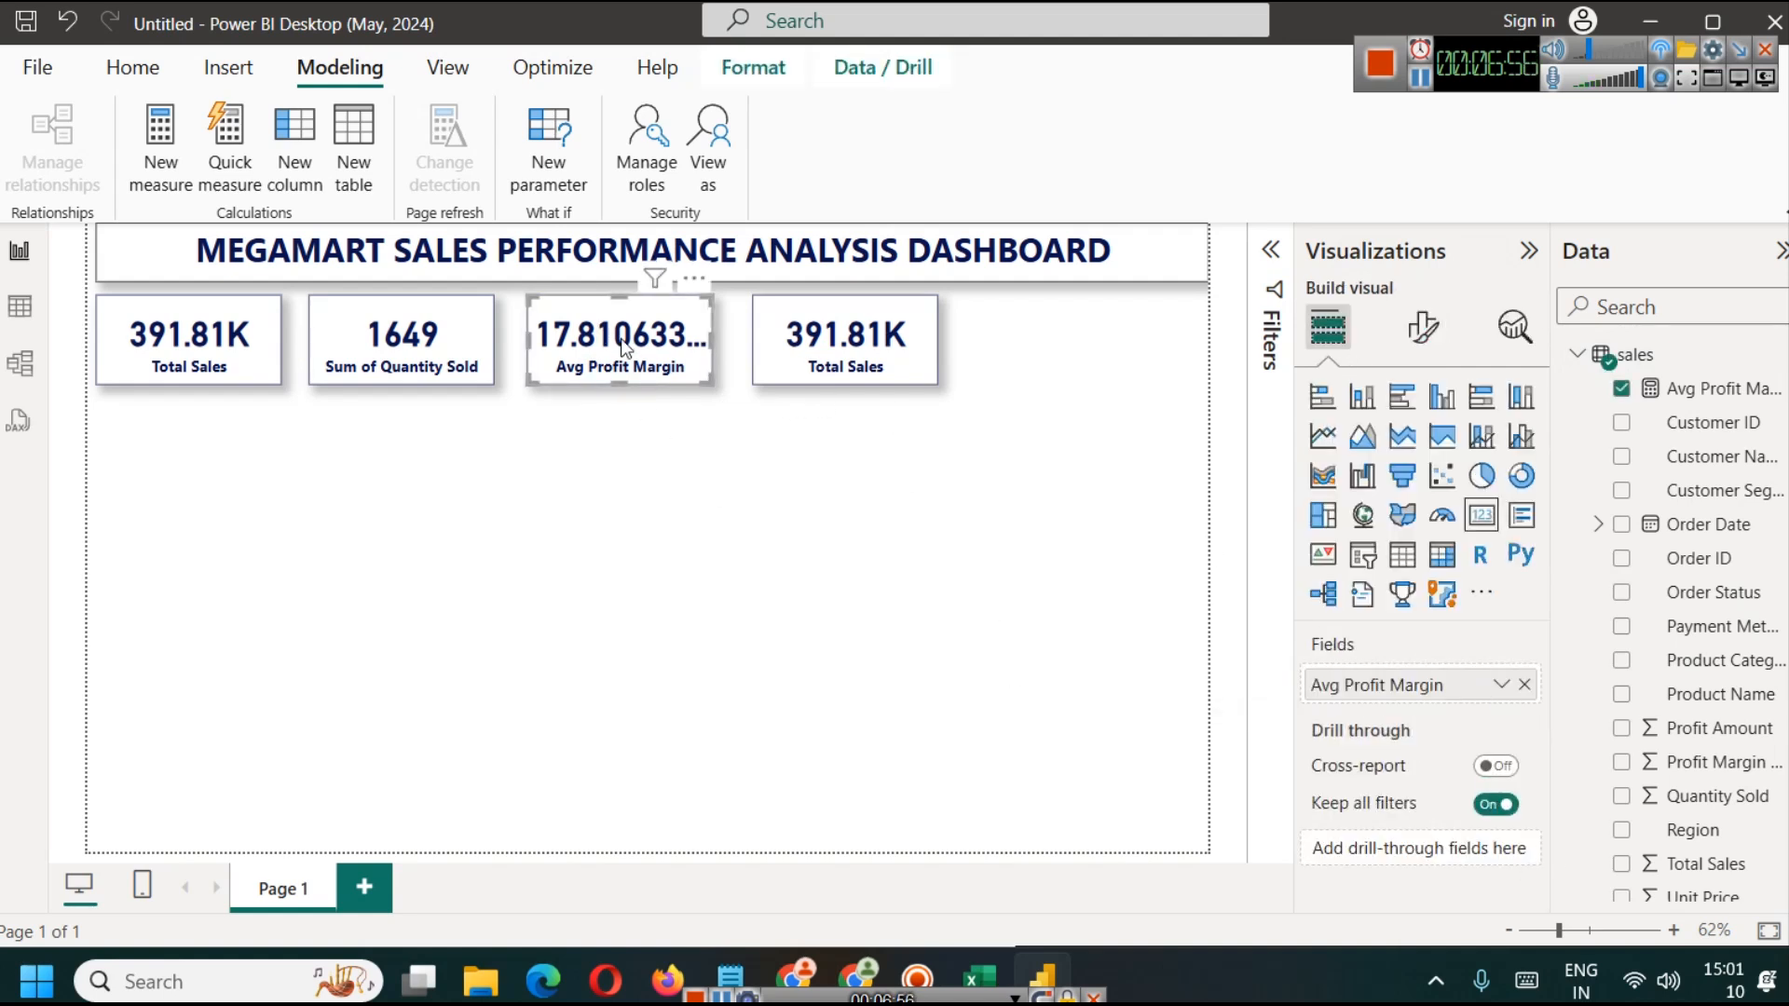
left_click(1421, 328)
left_click(1398, 521)
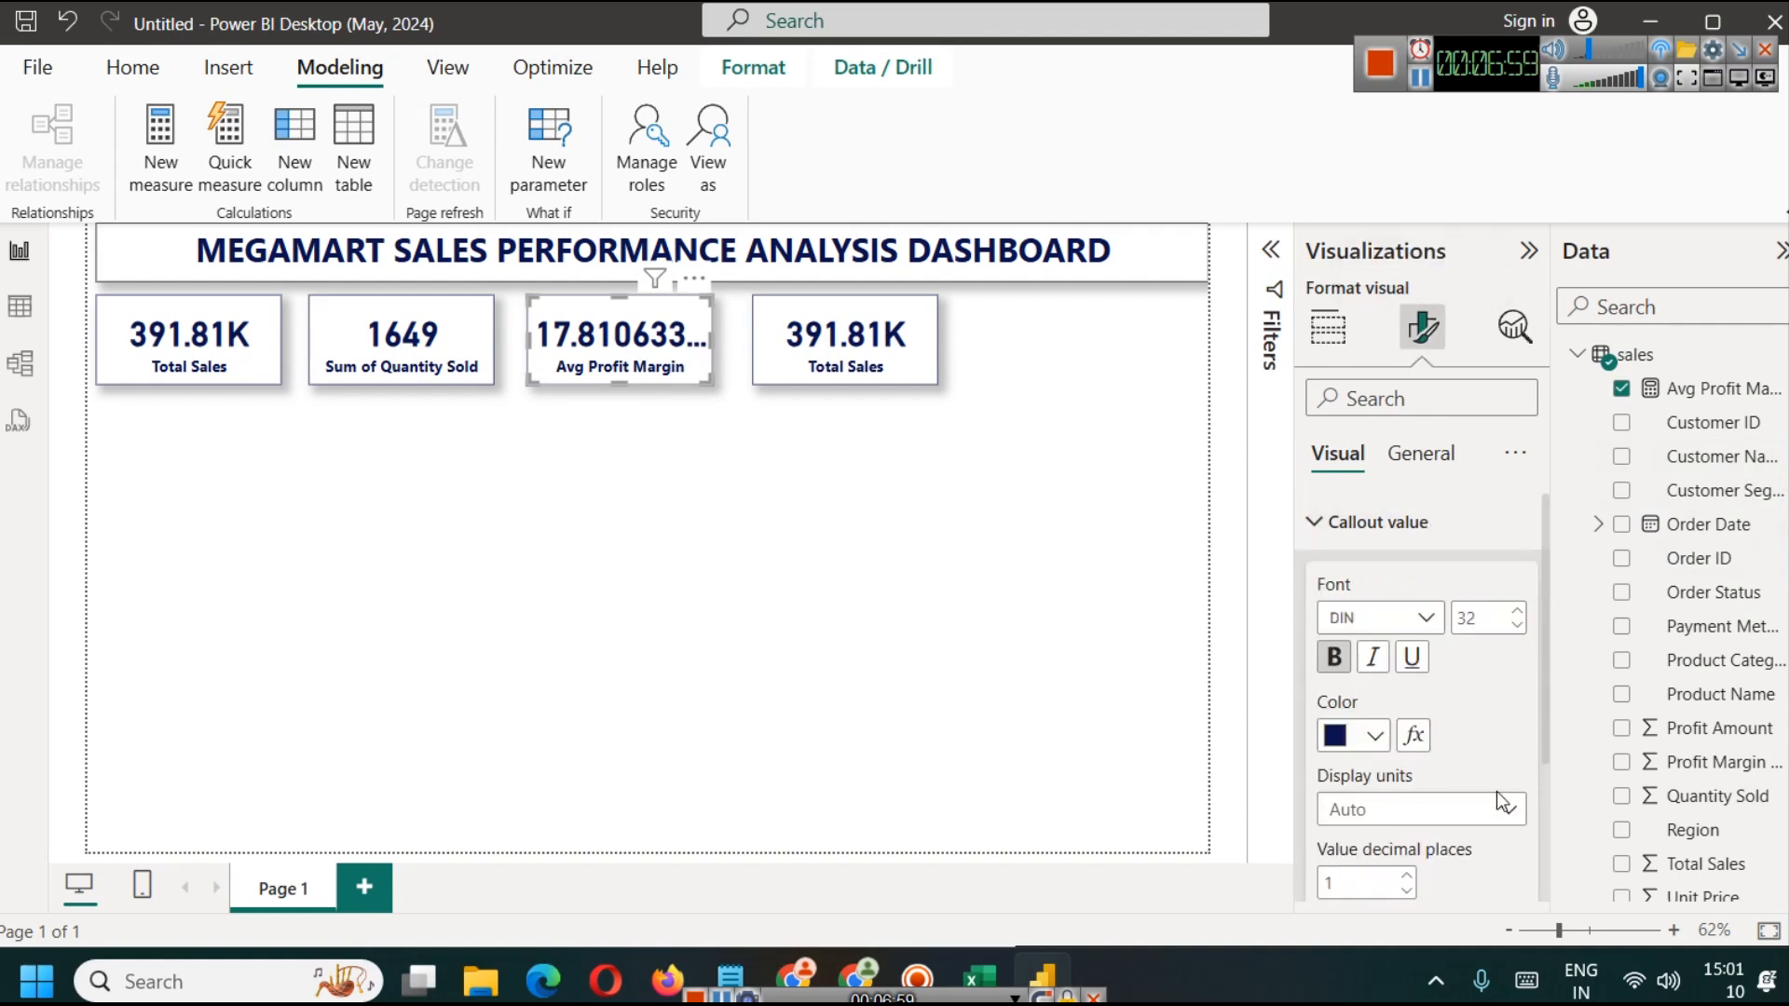
scroll(1426, 699, "down", 3)
left_click(1388, 607)
left_click(1369, 707)
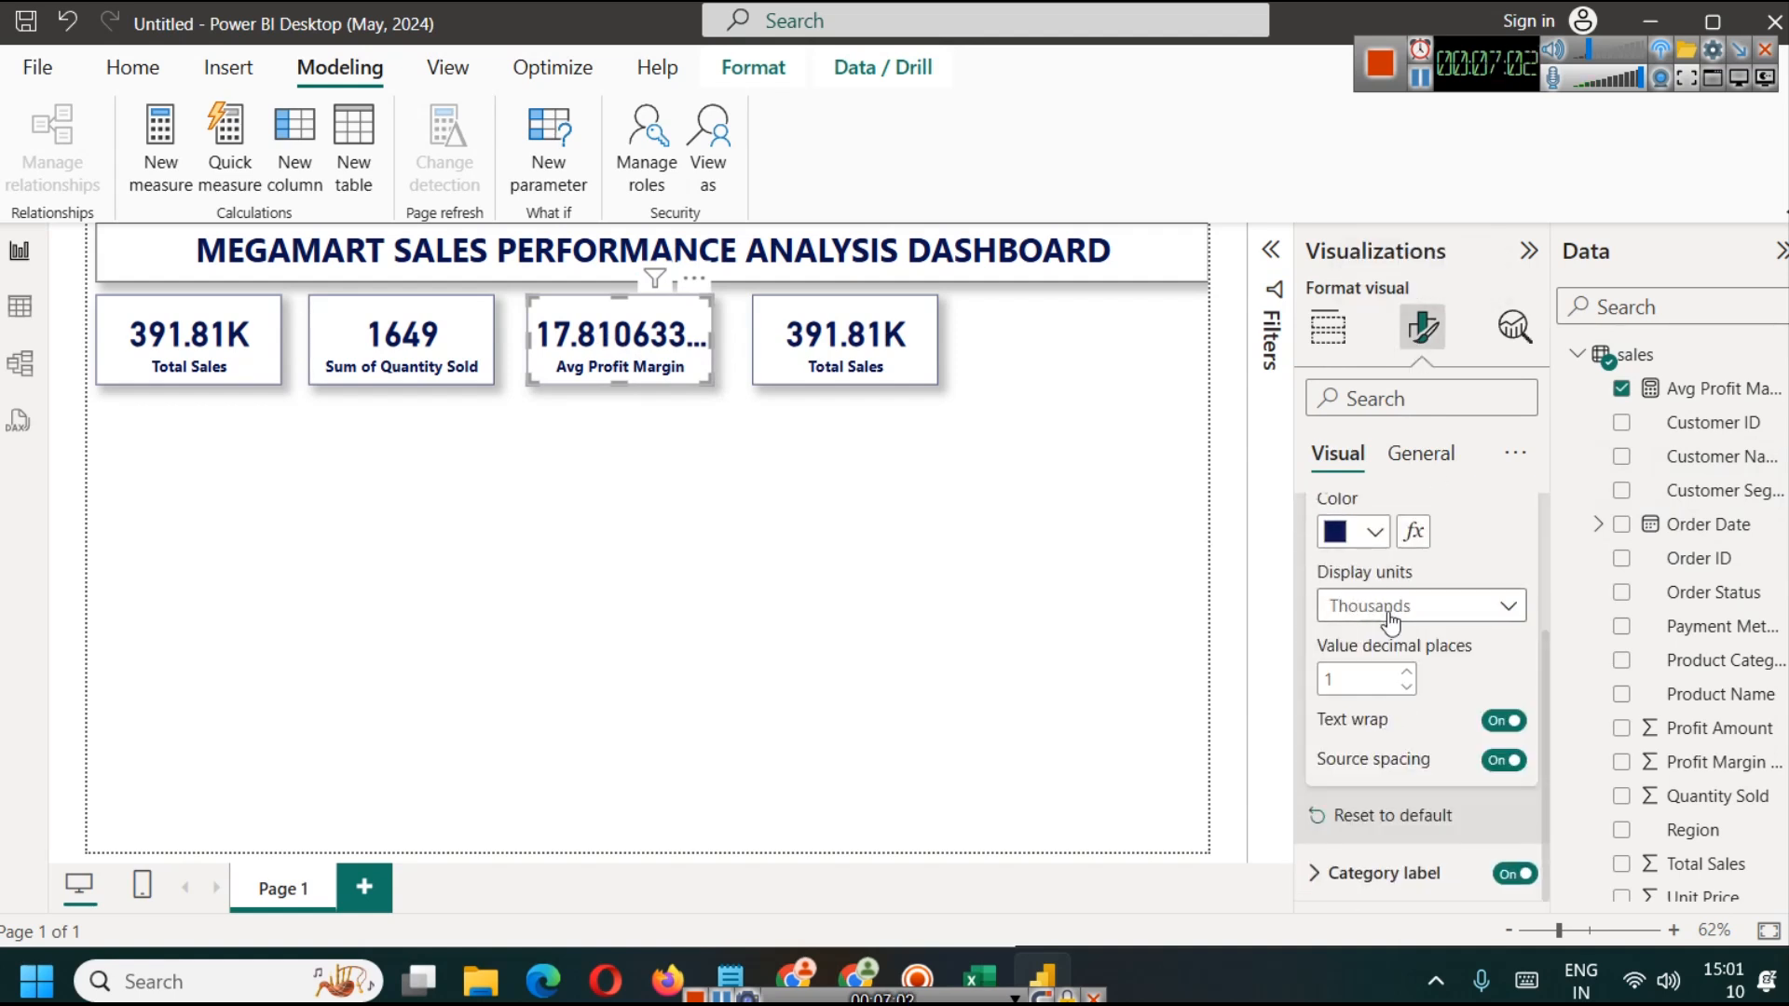
scroll(1450, 551, "up", 3)
Step: Try to wrap the Avg Profit Margin measure's whole CONCATENATE expression in ROUND with 2 digits and commit it
left_click(1760, 395)
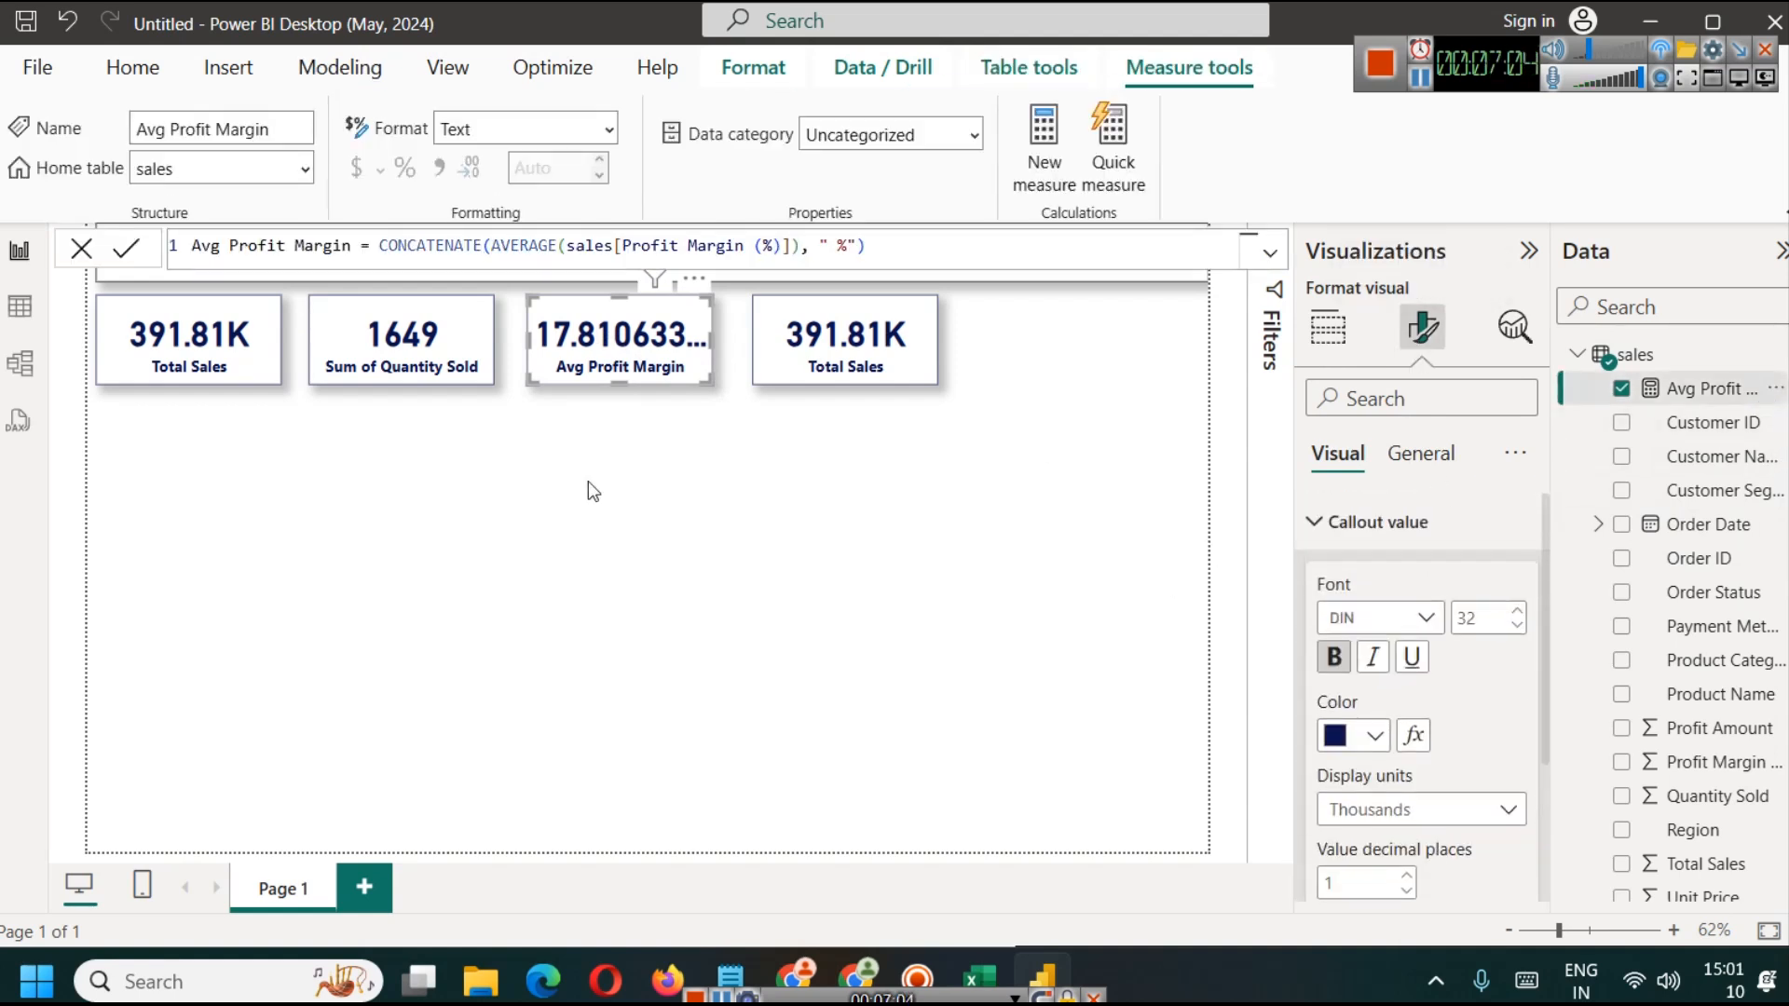
double_click(382, 245)
key("Left")
type("ROUND(")
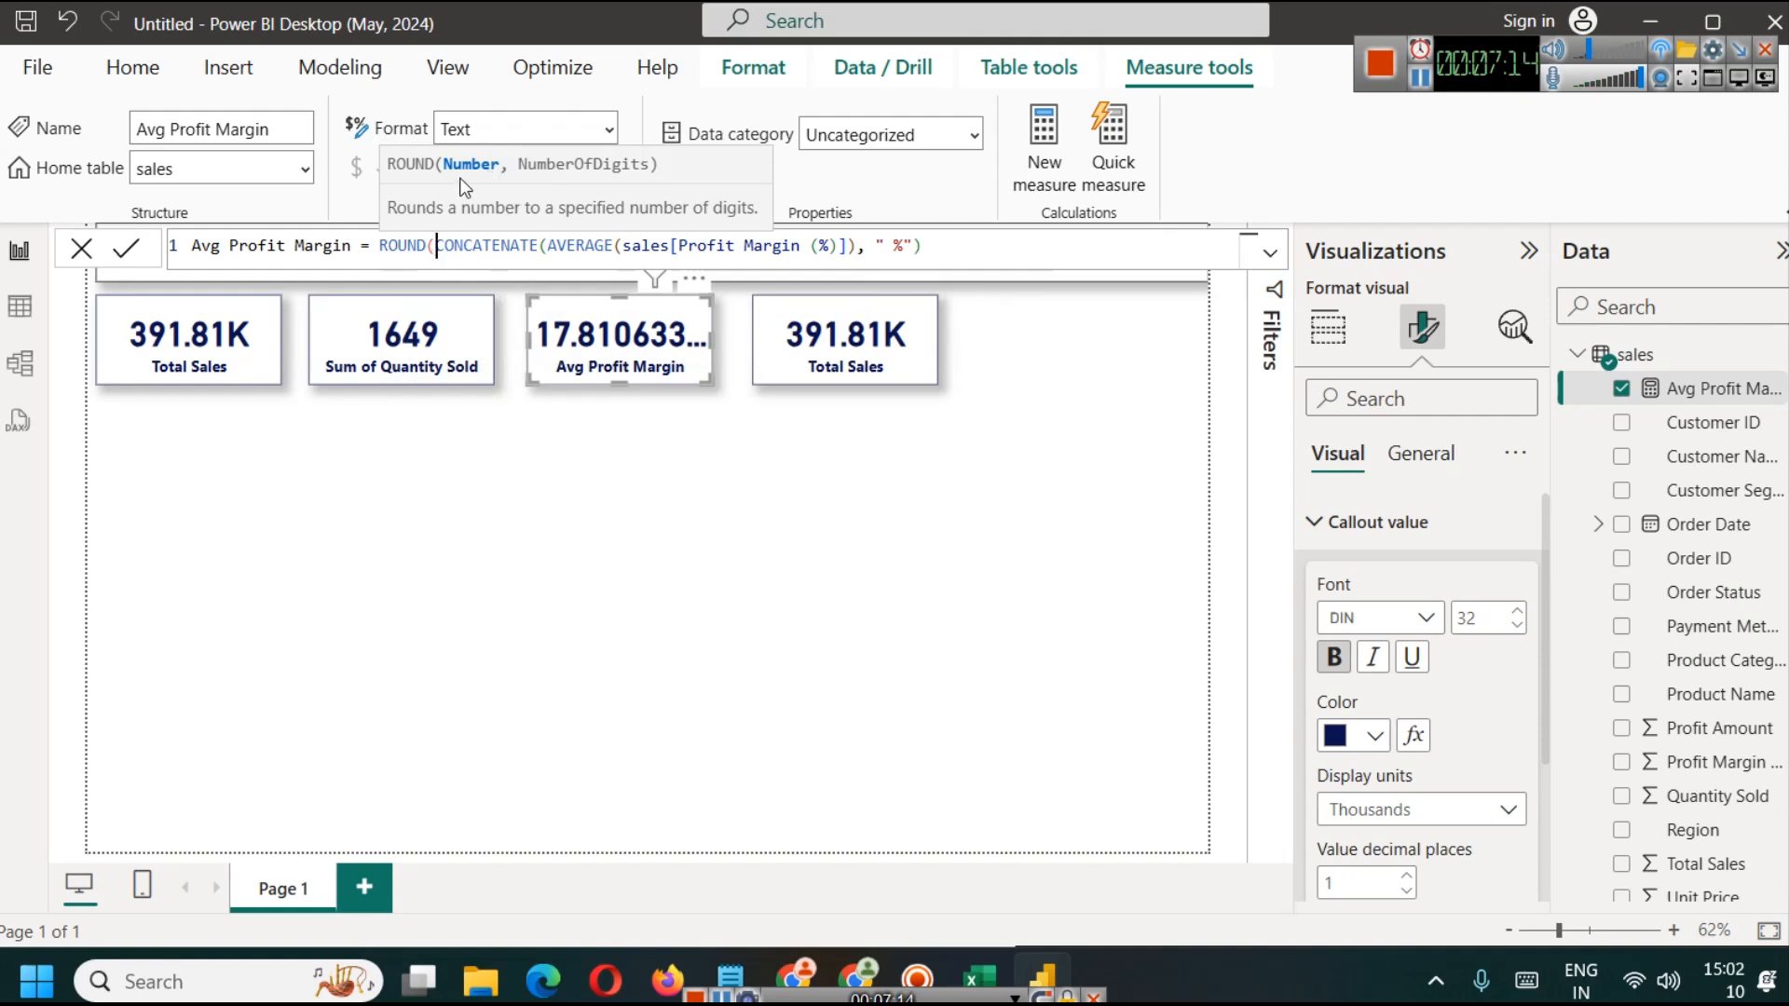
left_click(966, 245)
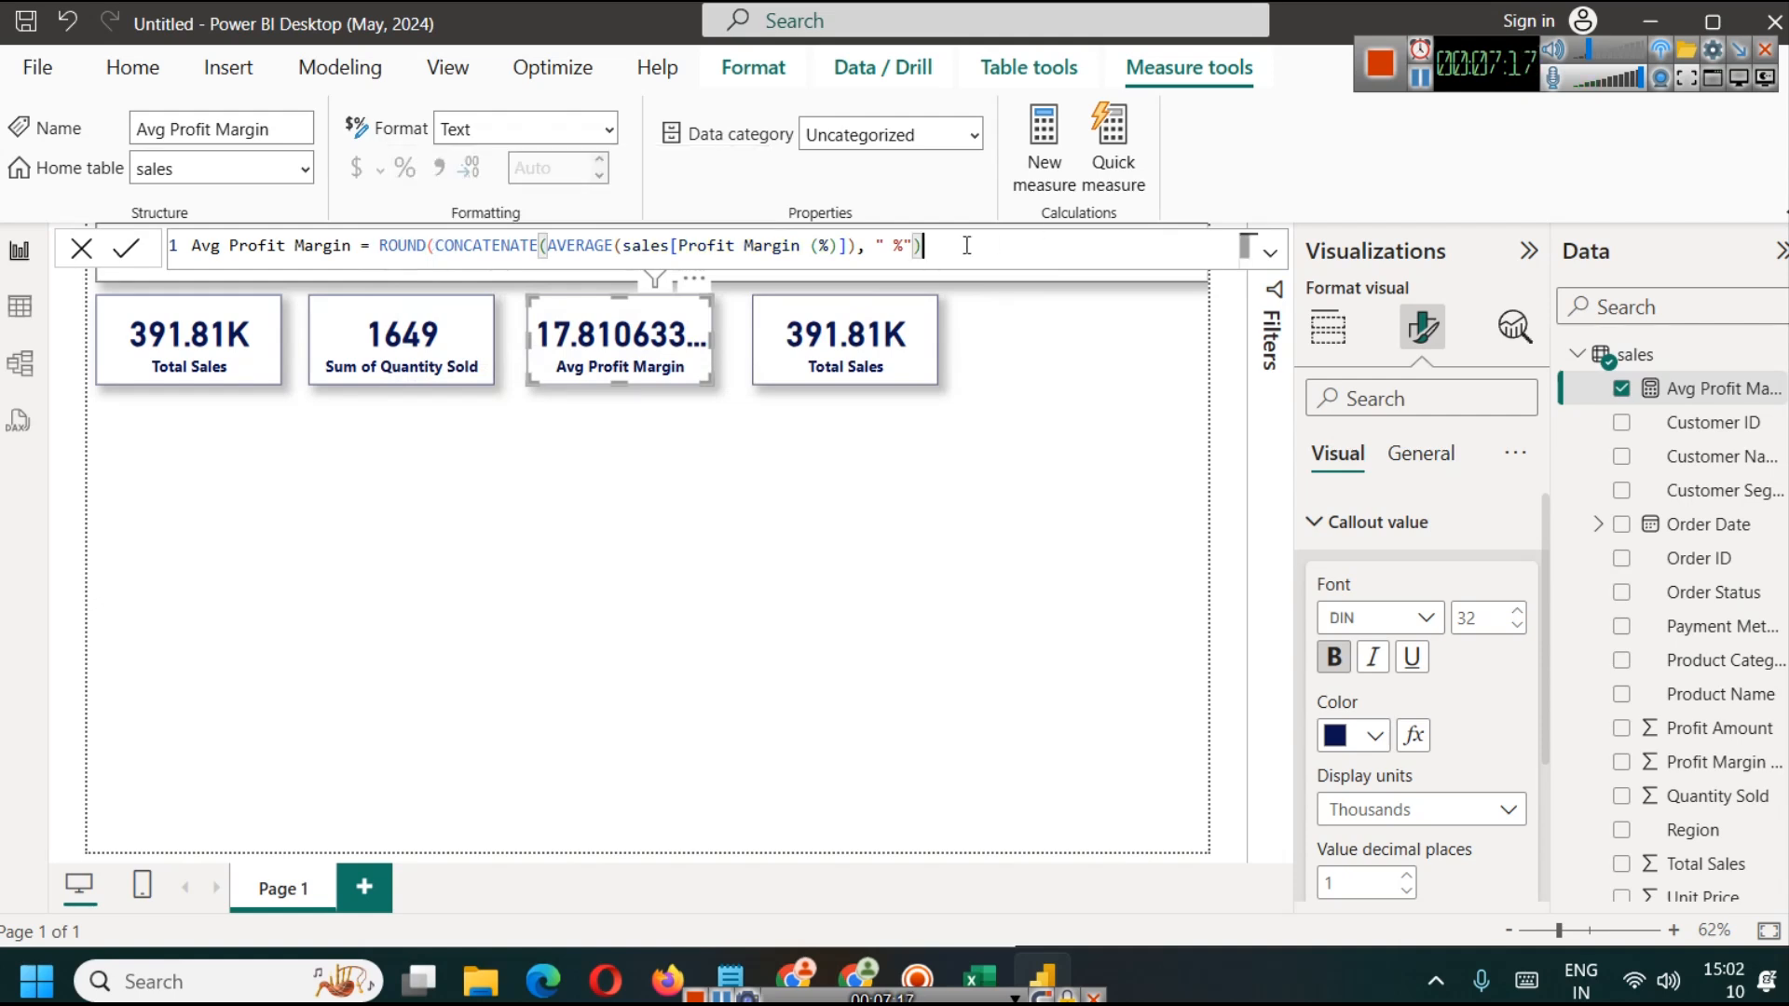
type(", 2)")
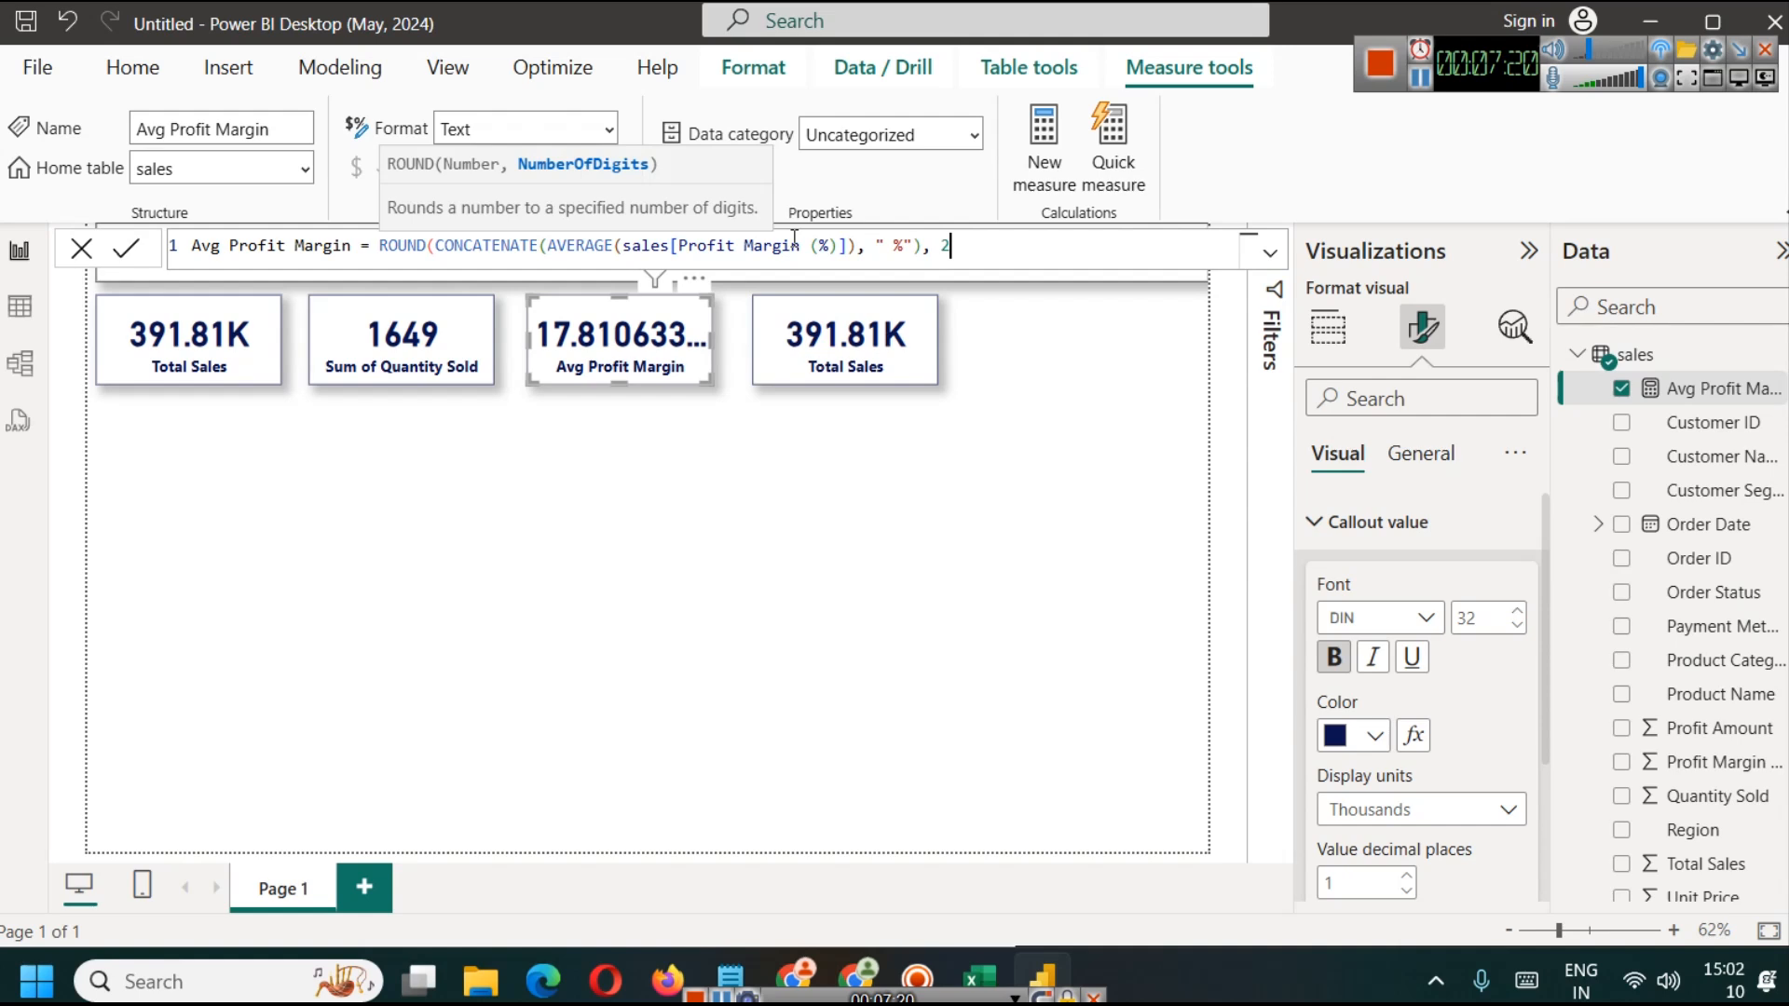
left_click(125, 248)
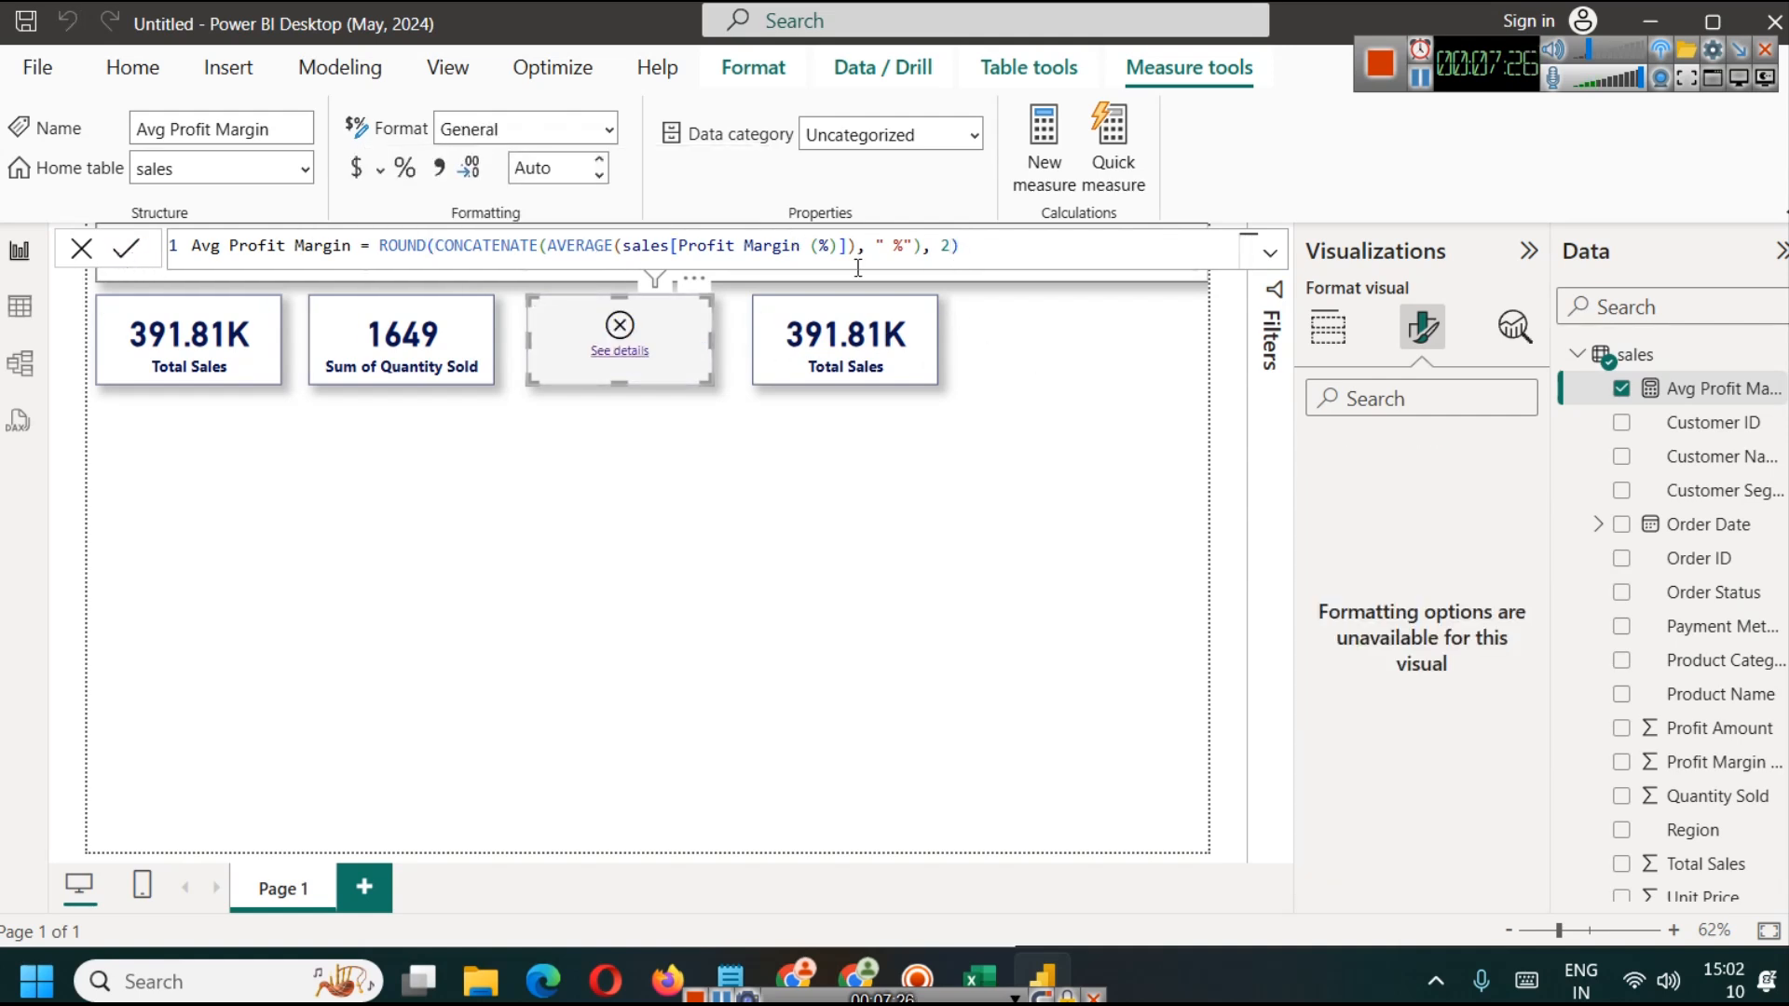
Step: Remove the outer ROUND from the measure and wrap only AVERAGE(sales[Profit Margin (%)]) in ROUND with 2 digits
double_click(410, 246)
key("BackSpace")
left_click(502, 248)
type("ROUND(")
key("Right")
key("Right")
key("Right")
key("Right")
key("Right")
key("Right")
key("Right")
key("Right")
key("Right")
key("Right")
key("Right")
key("Right")
key("Right")
key("Right")
key("Right")
key("Right")
key("Right")
key("Right")
key("Right")
key("Right")
key("Right")
key("Right")
key("Right")
key("Right")
key("Right")
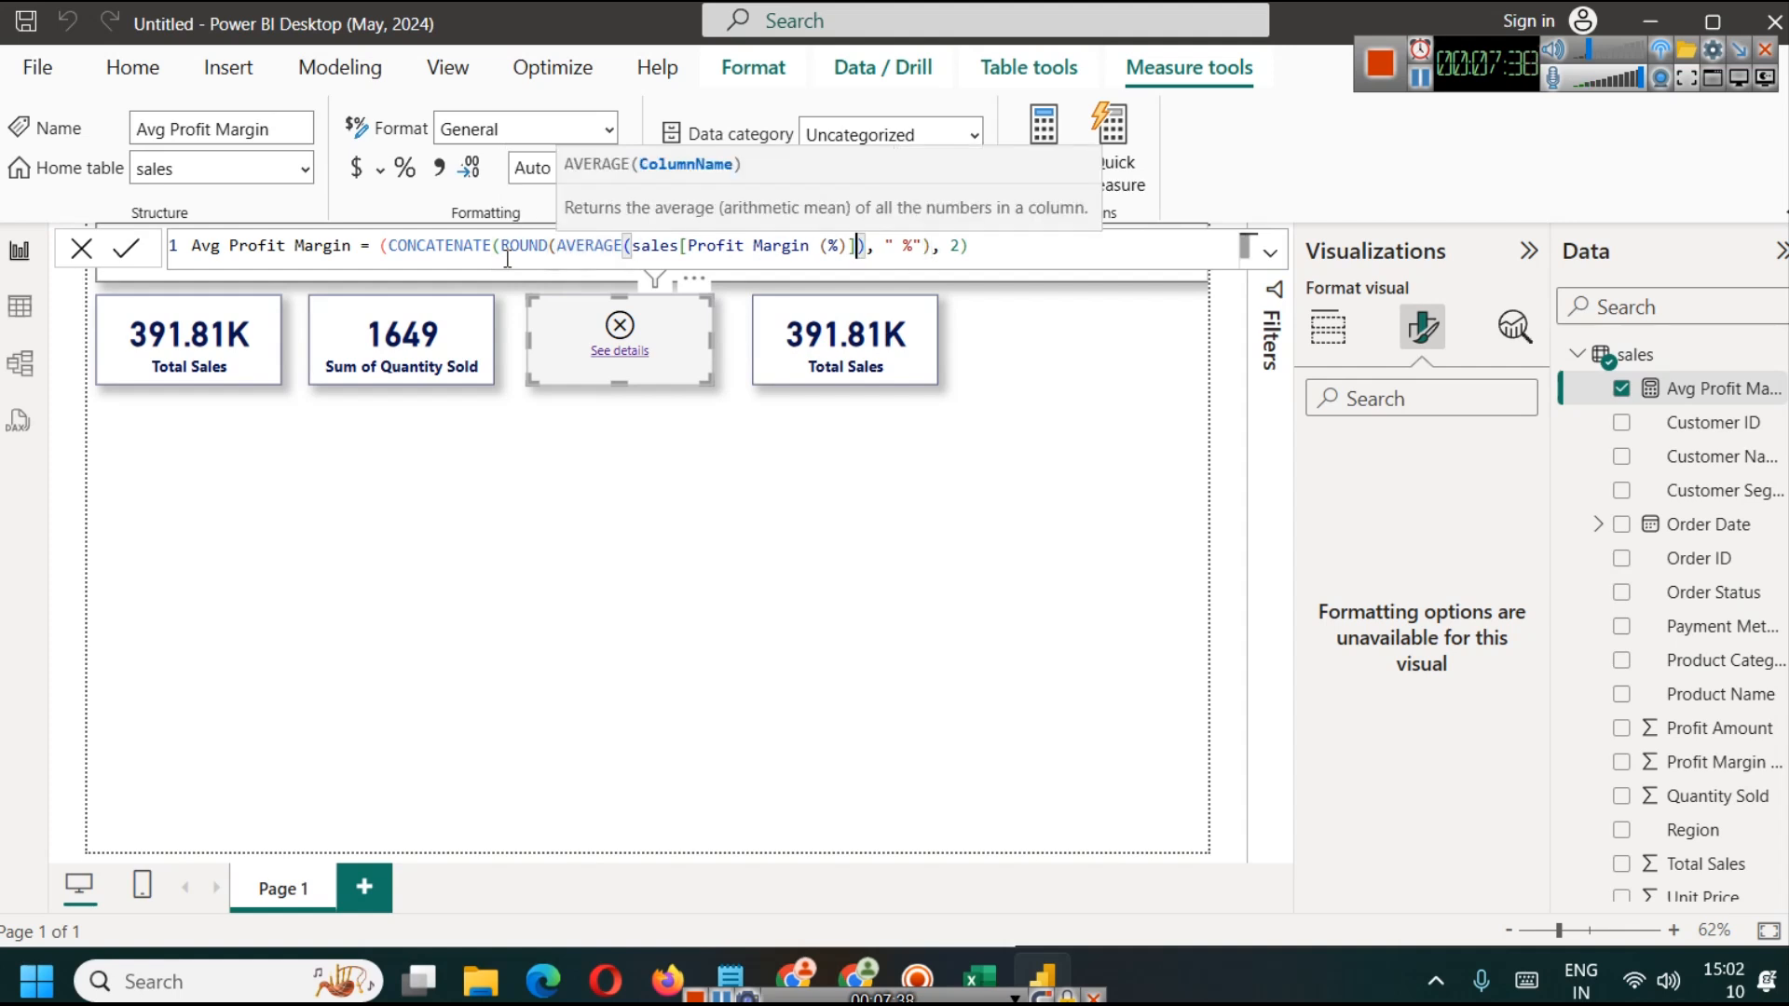
key("Right")
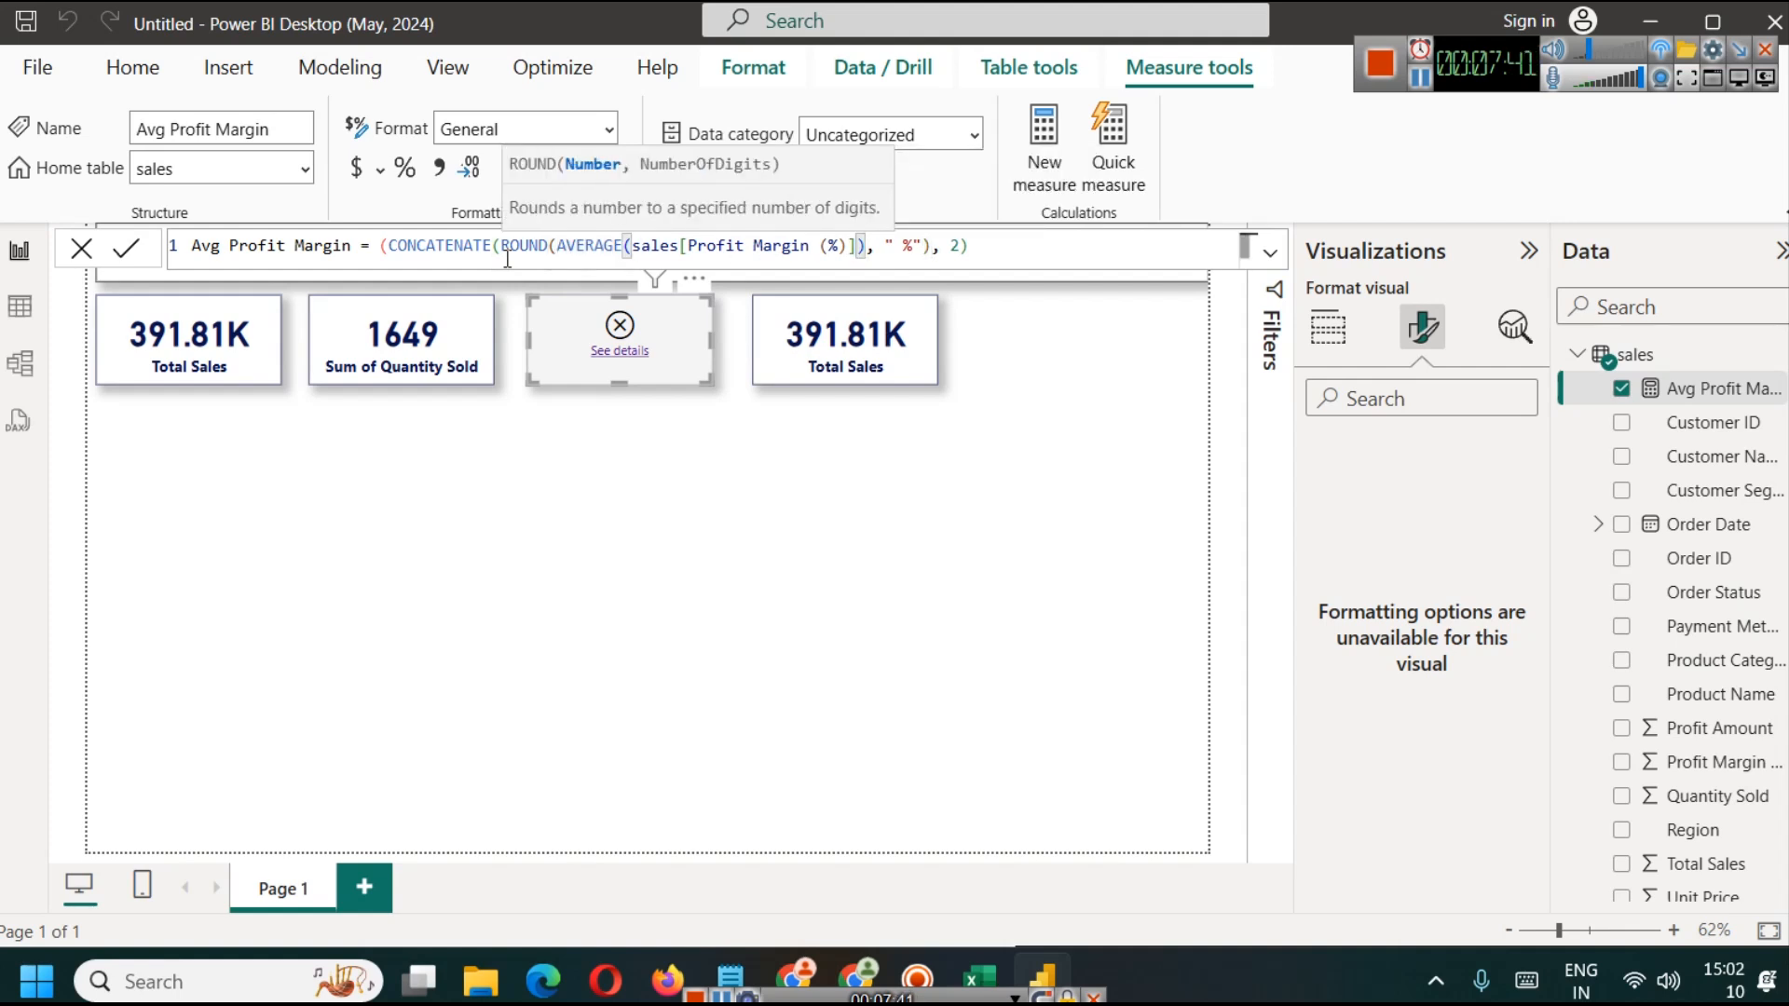
type(", 2)")
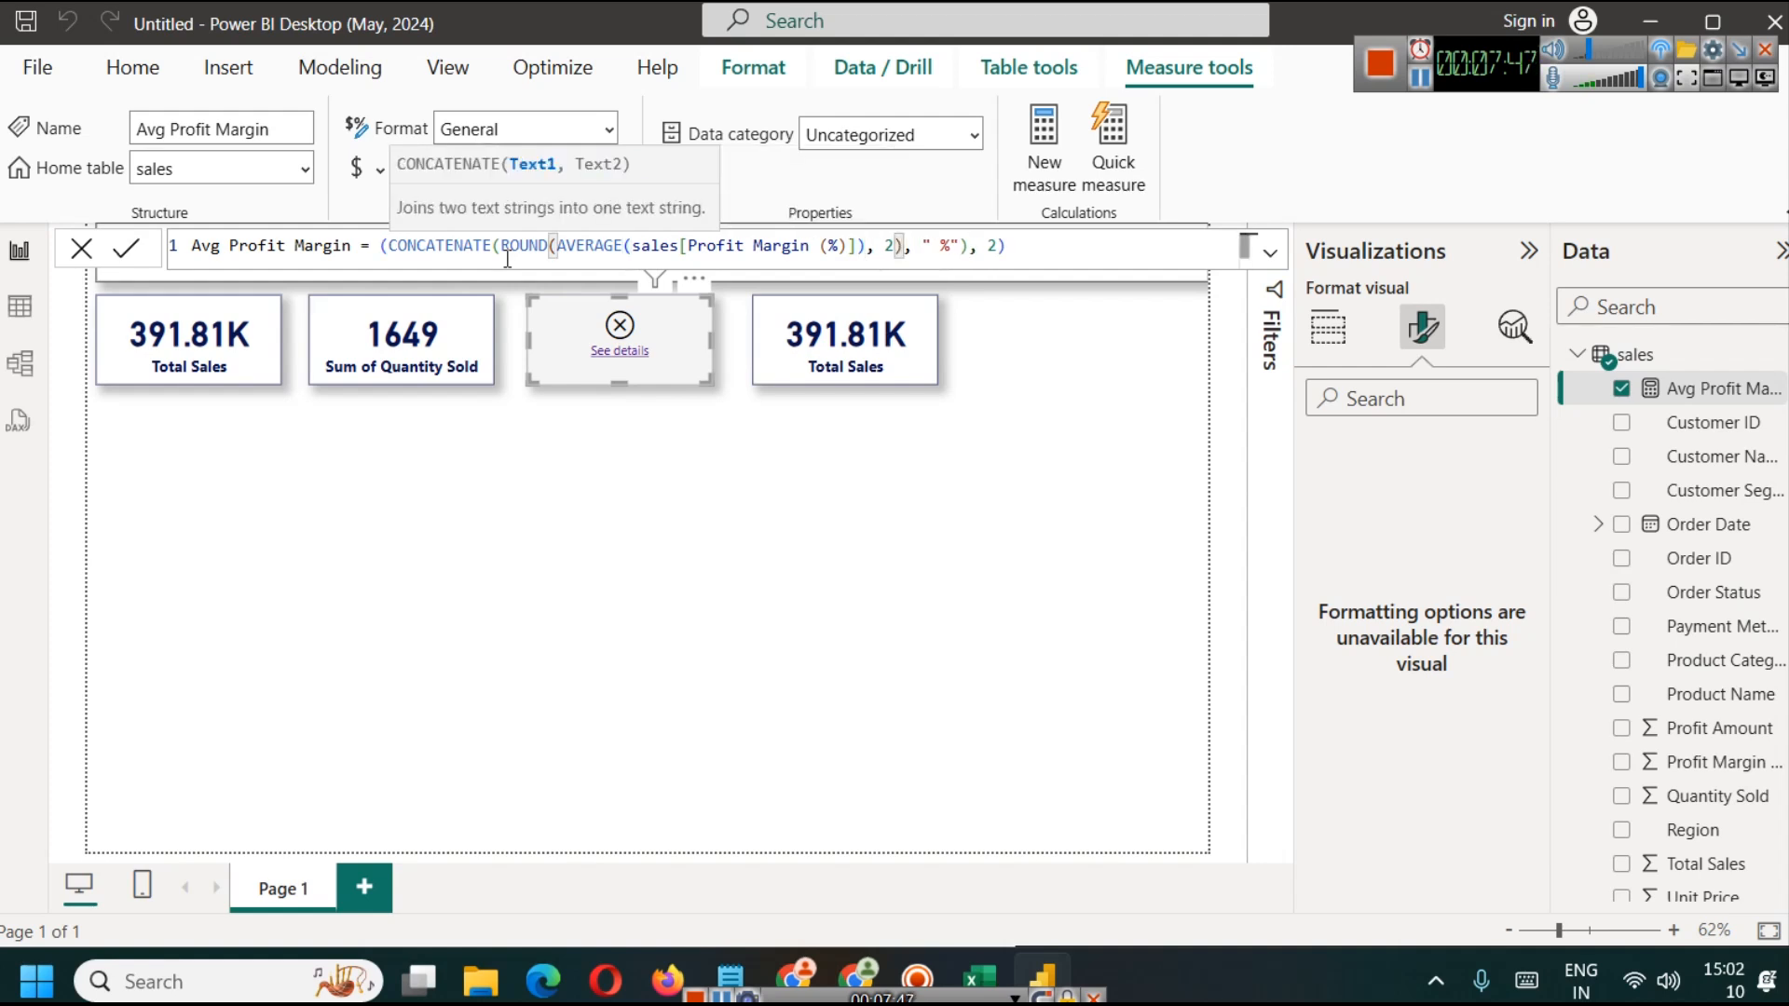
Step: Clear the leftover outer parenthesis and digits argument, then commit CONCATENATE(ROUND(AVERAGE(sales[Profit Margin (%)]), 2), " %") as the measure's formula
key("Right")
key("Right")
key("Right")
key("Right")
key("shift+End")
key("BackSpace")
key("BackSpace")
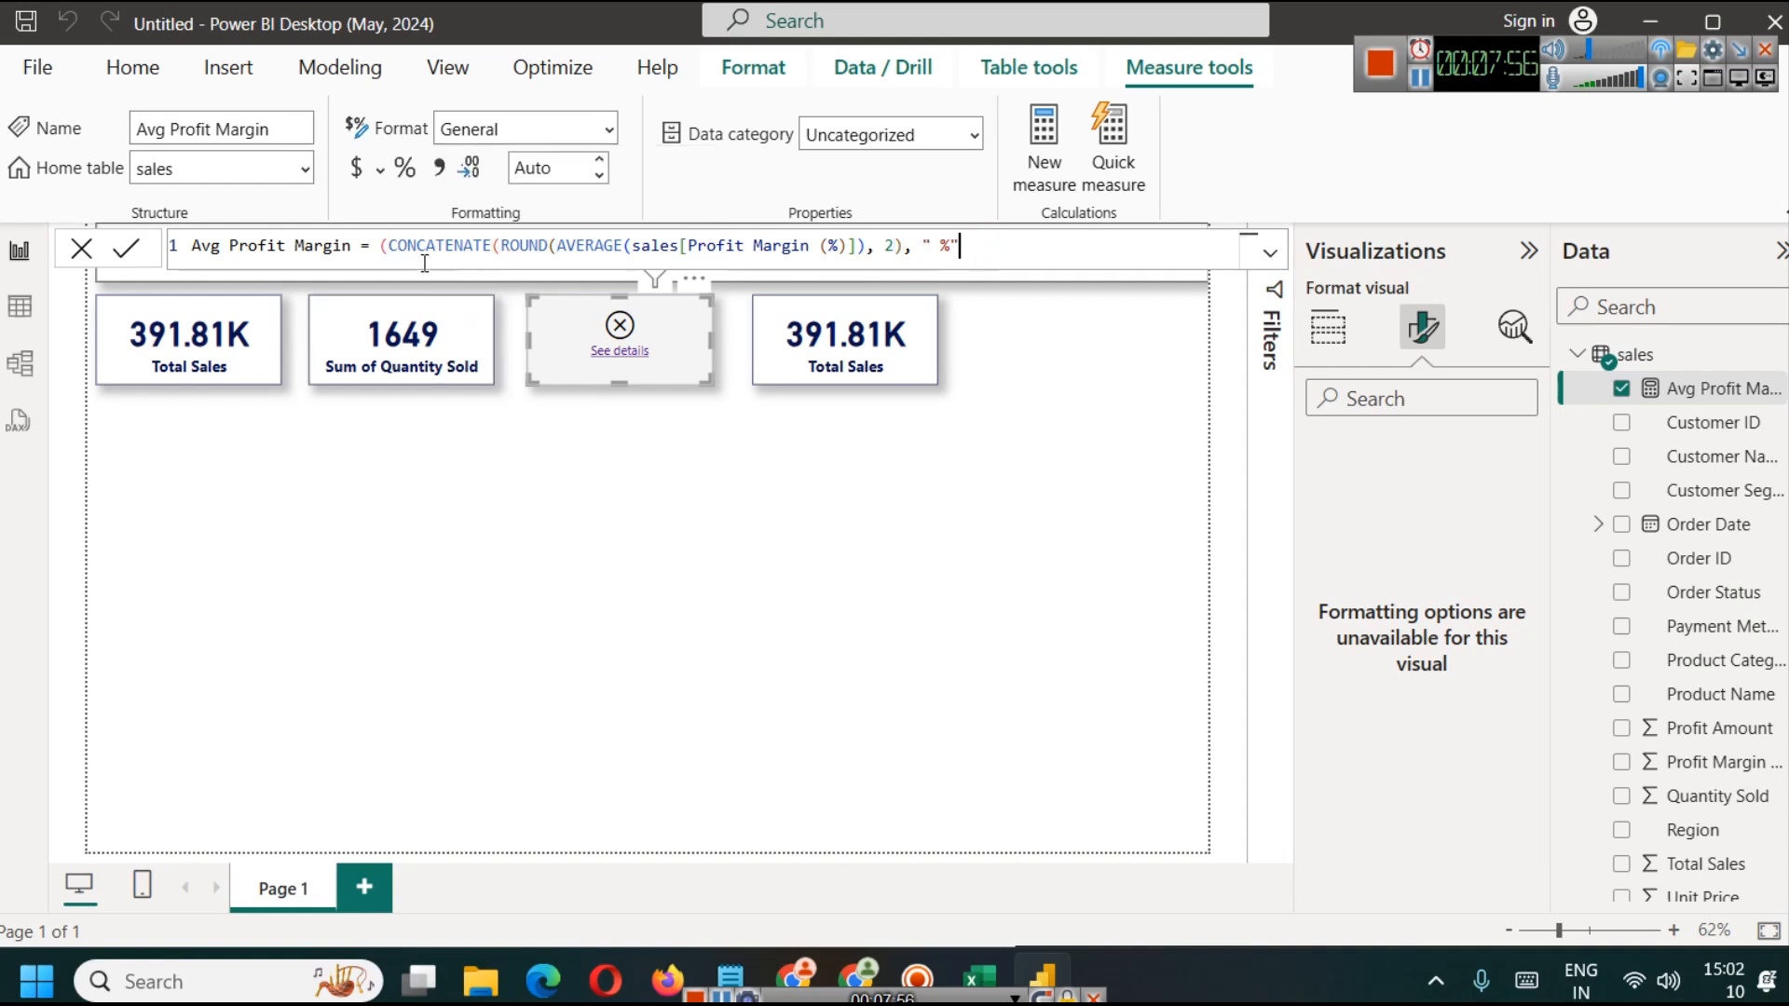
key("BackSpace")
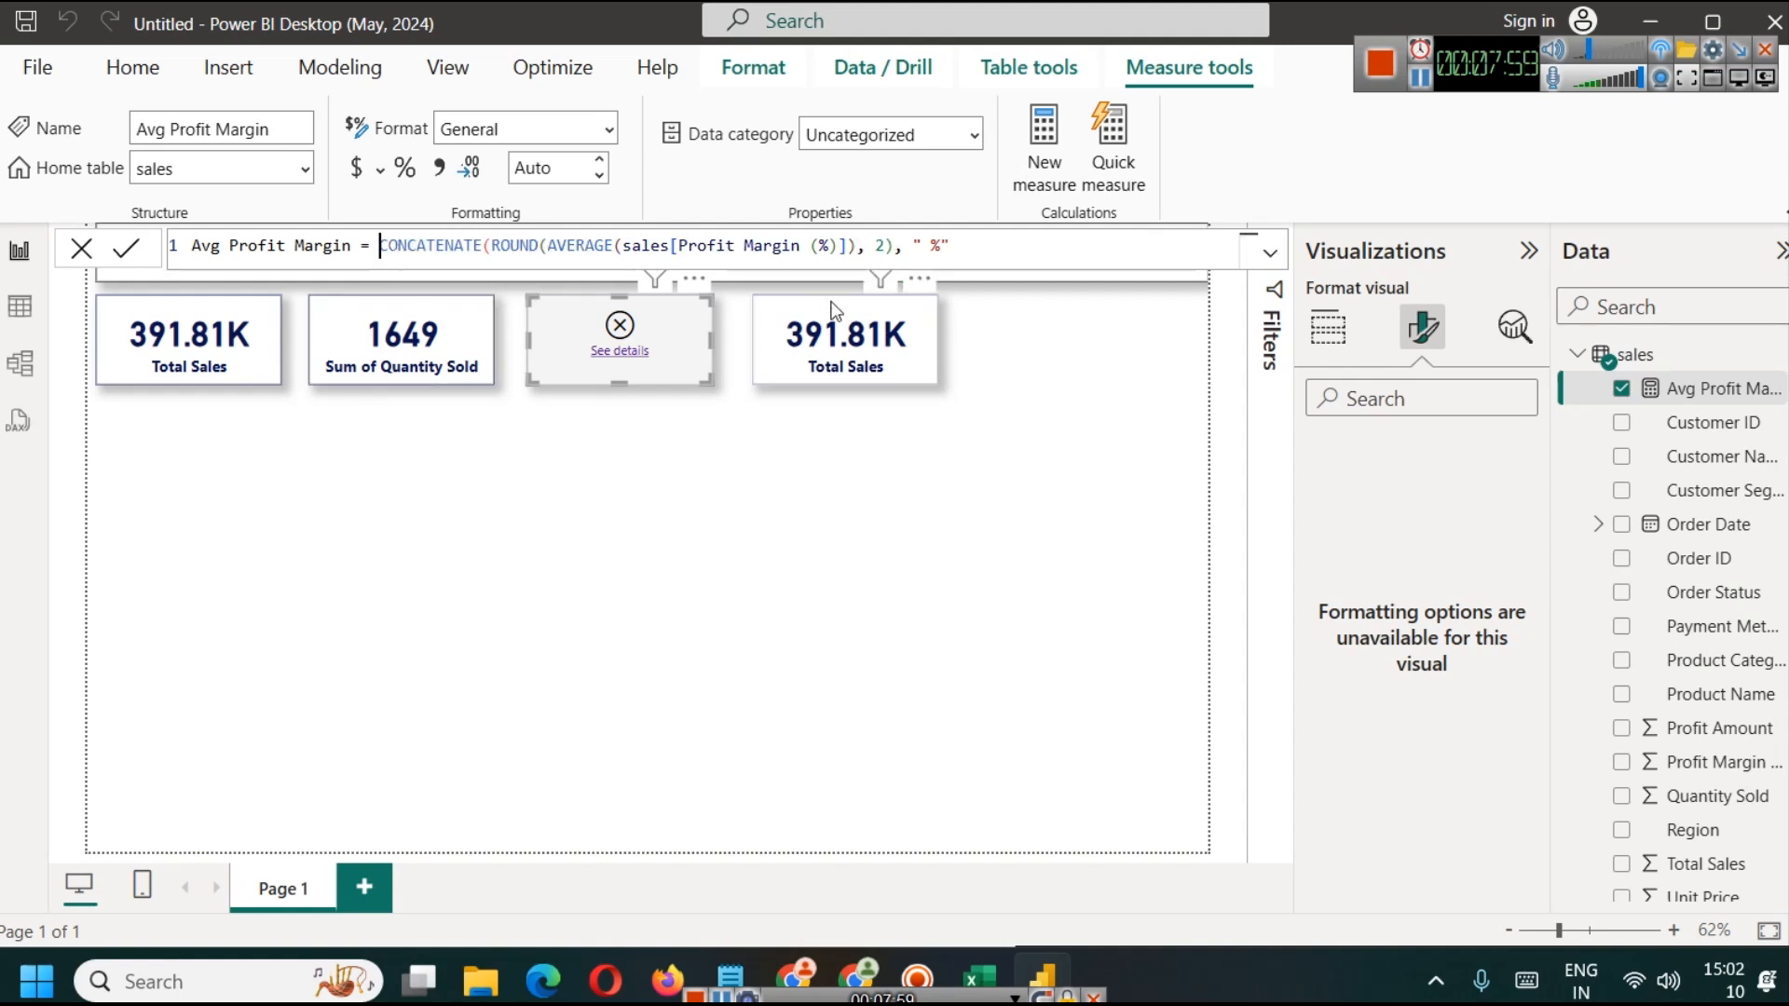
type(")")
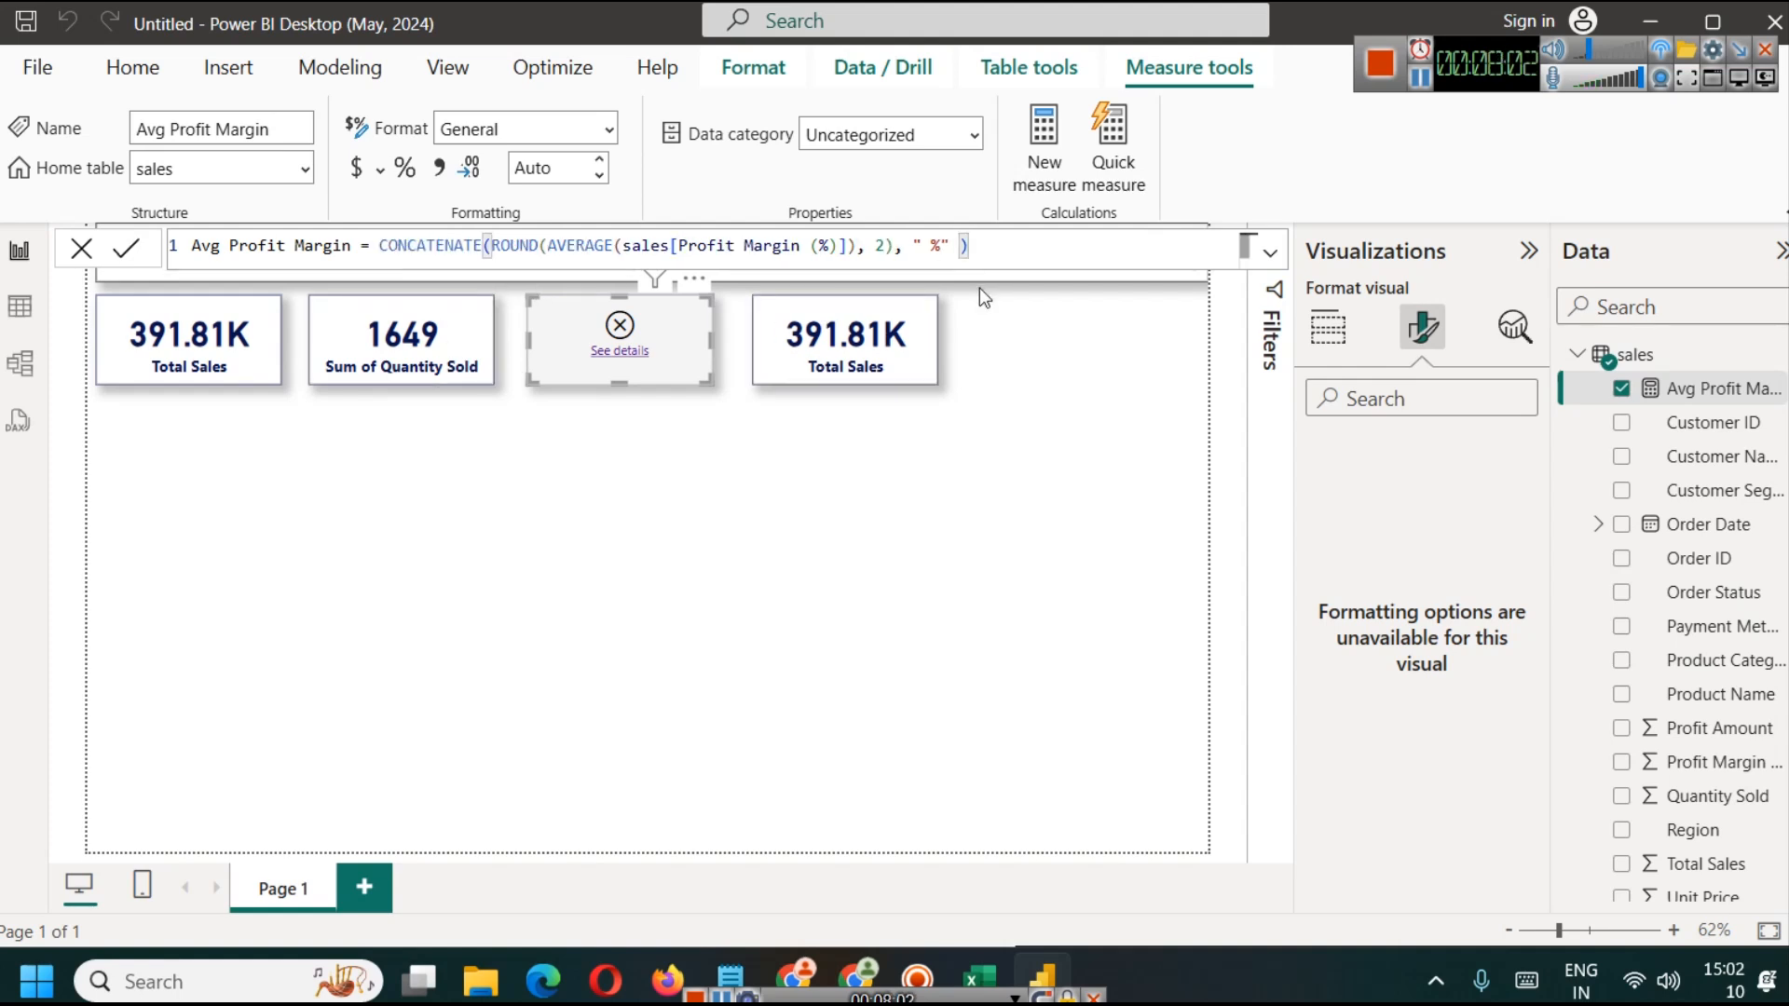
key("Return")
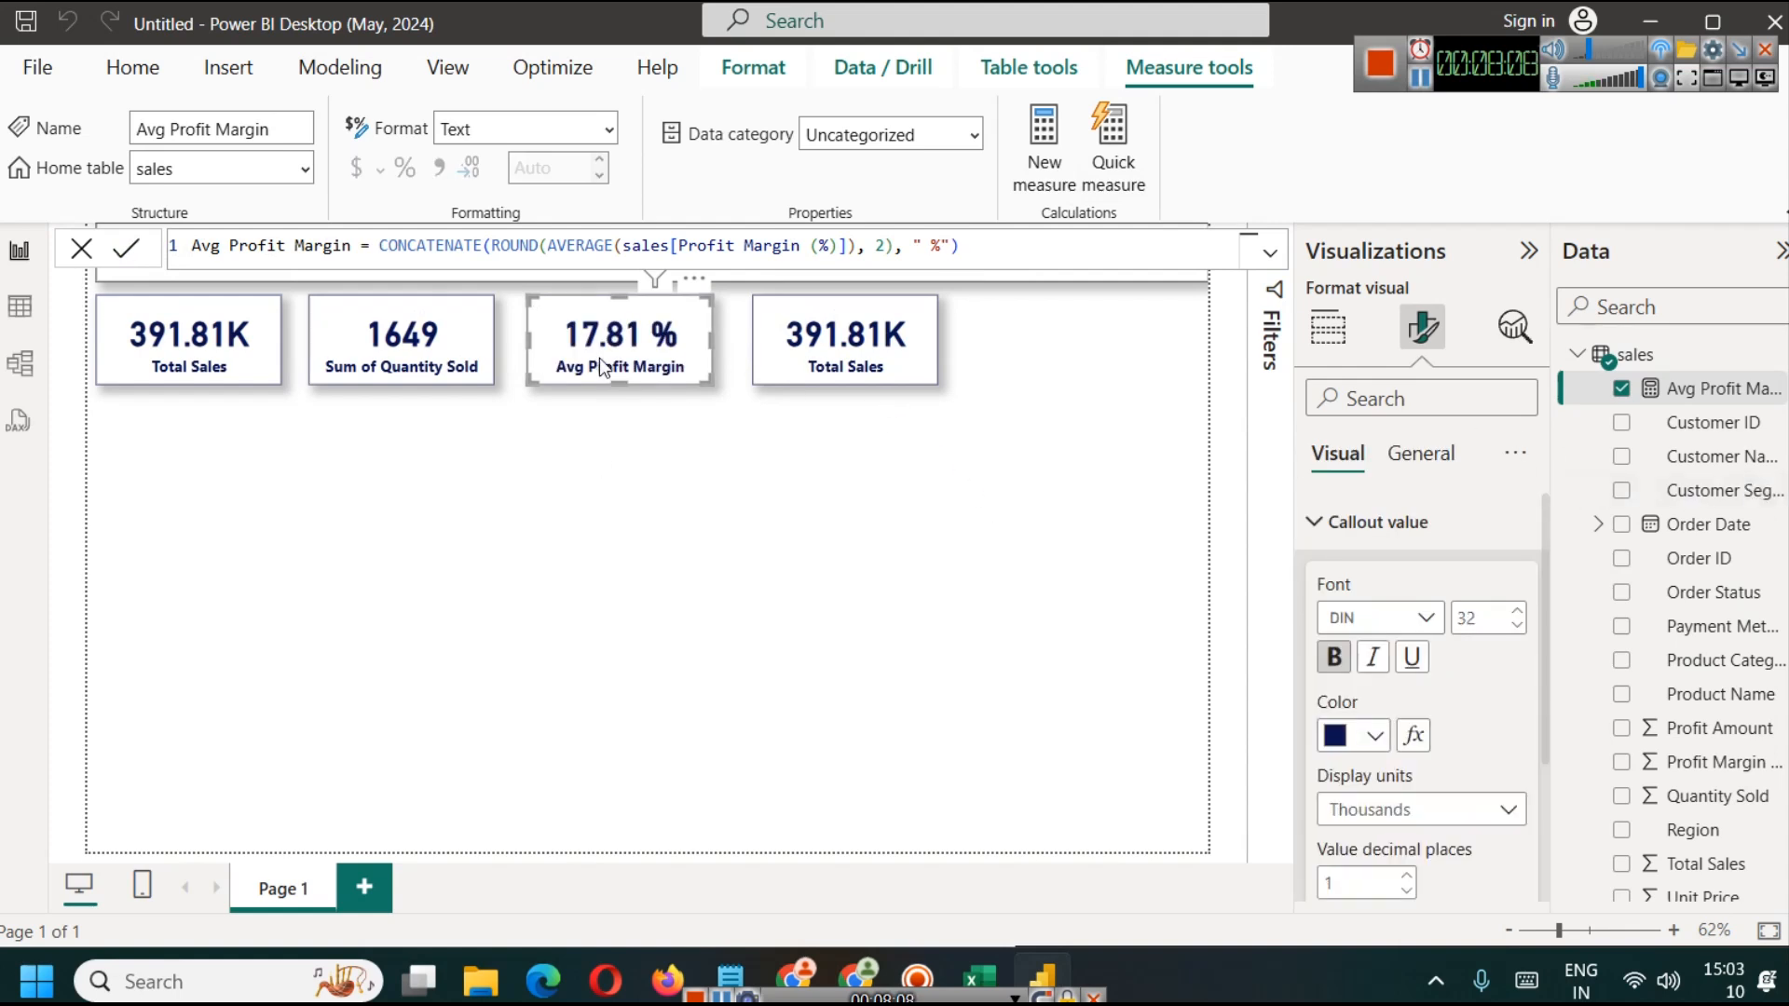
left_click(949, 526)
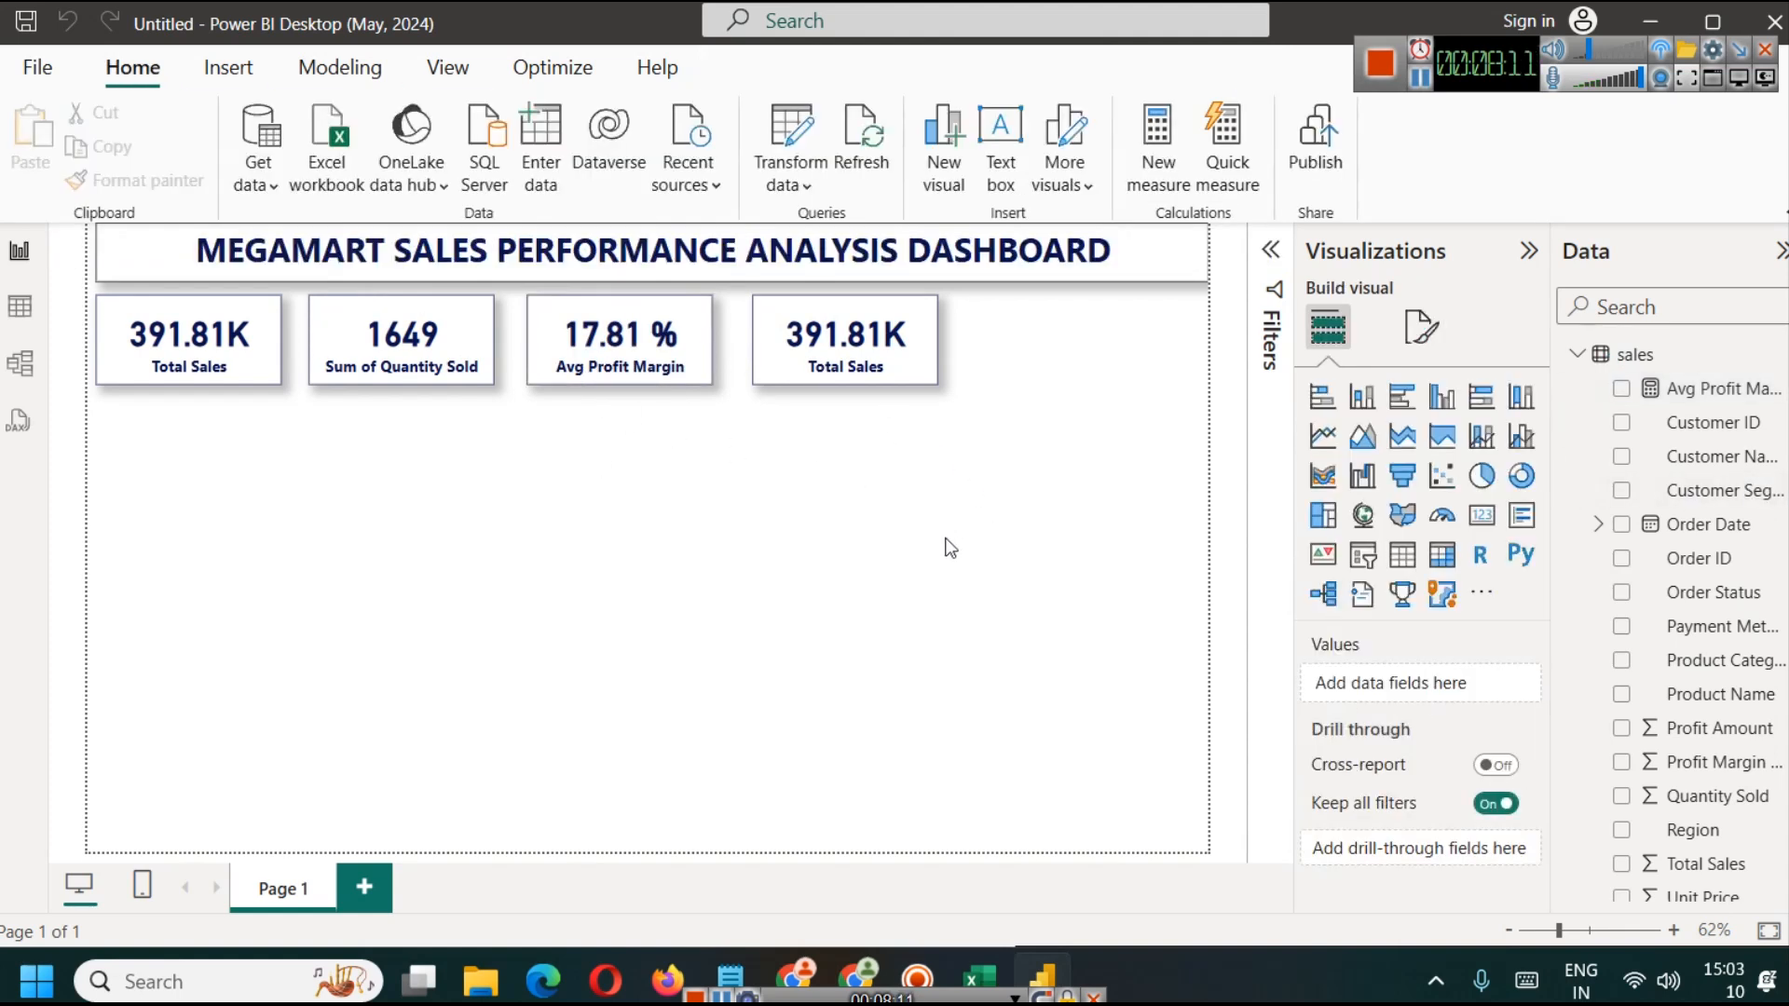
Step: Remove the space before the percent sign in the Avg Profit Margin measure, commit it and deselect the card
left_click(654, 367)
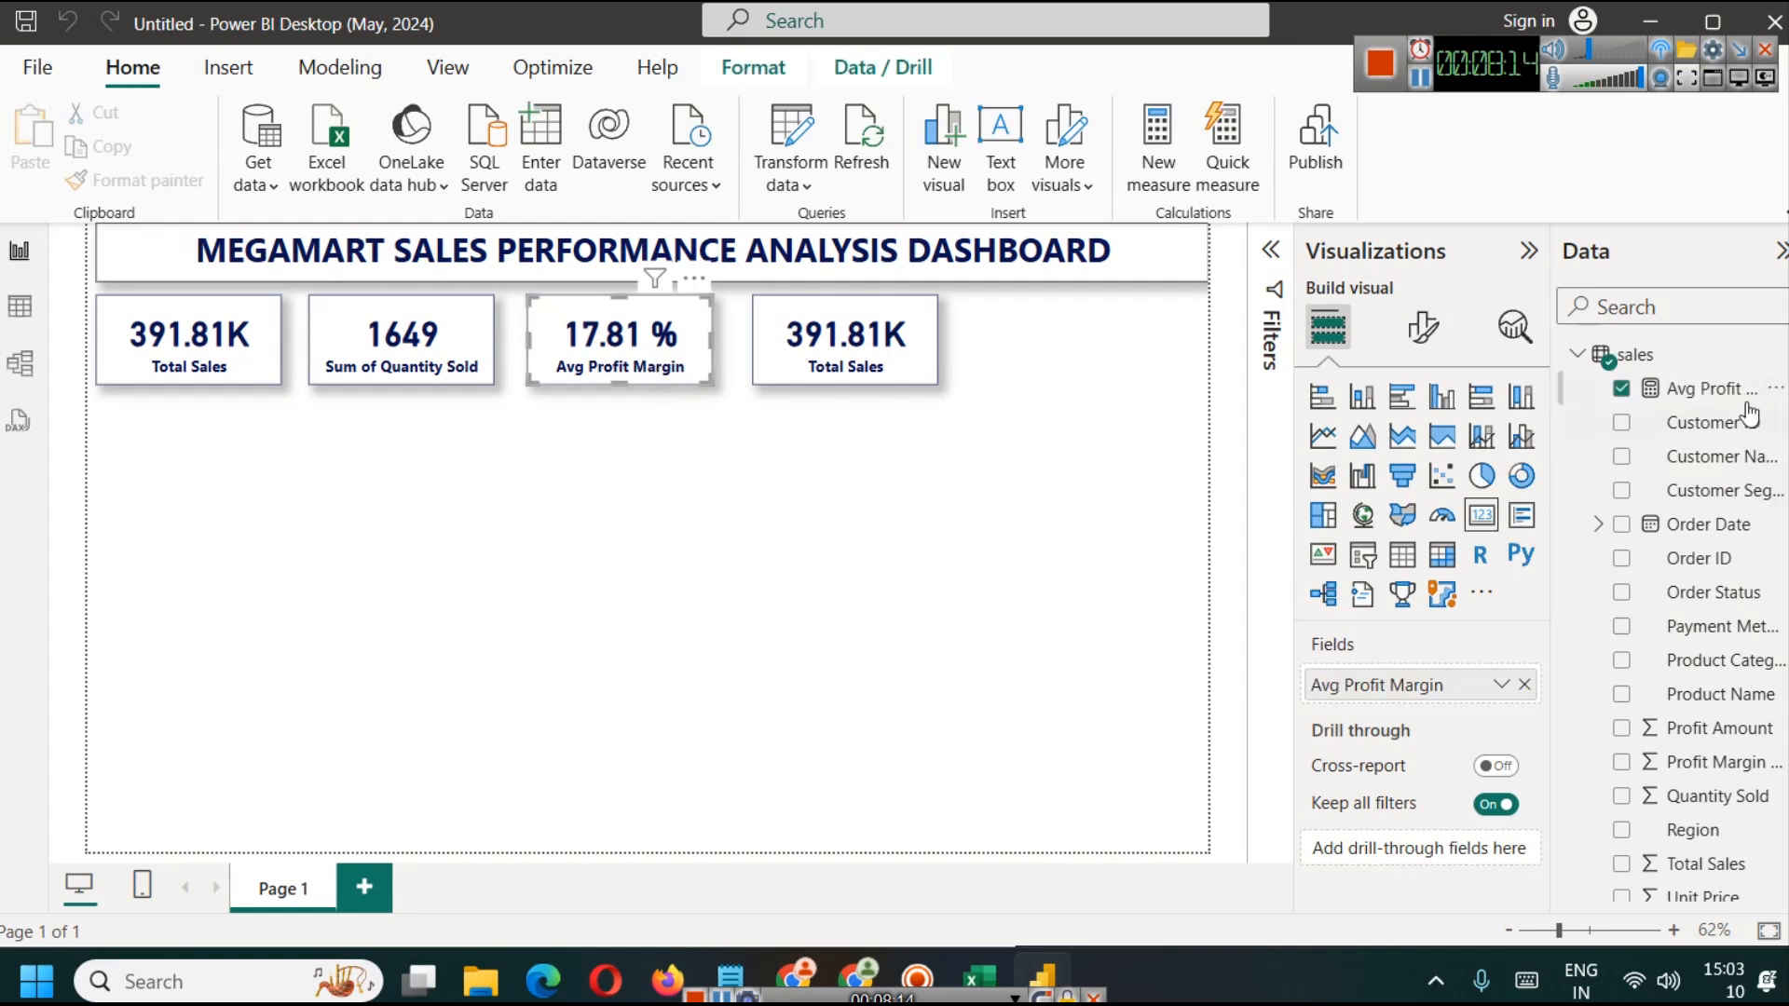
left_click(1705, 388)
left_click(927, 245)
key("BackSpace")
left_click(126, 248)
left_click(891, 534)
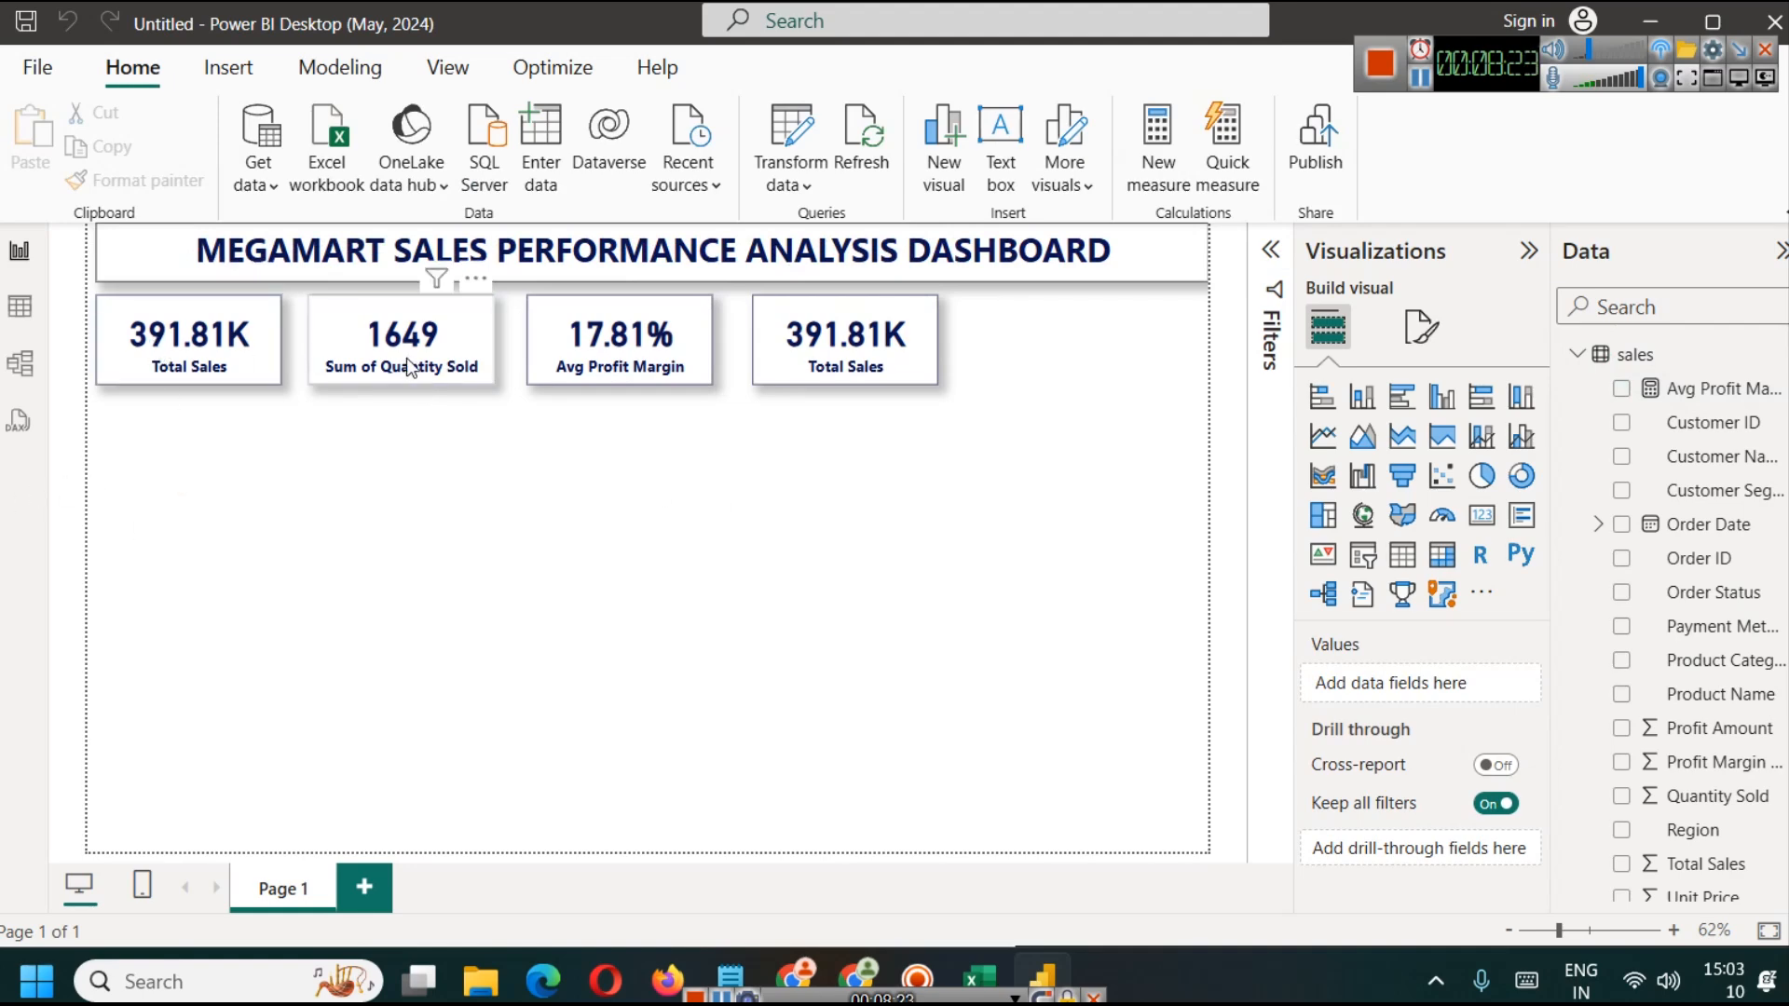
Step: Check the Profit Amount column in the Excel dataset, and back in Power BI replace the fourth card's Total Sales with Profit Amount
left_click(833, 349)
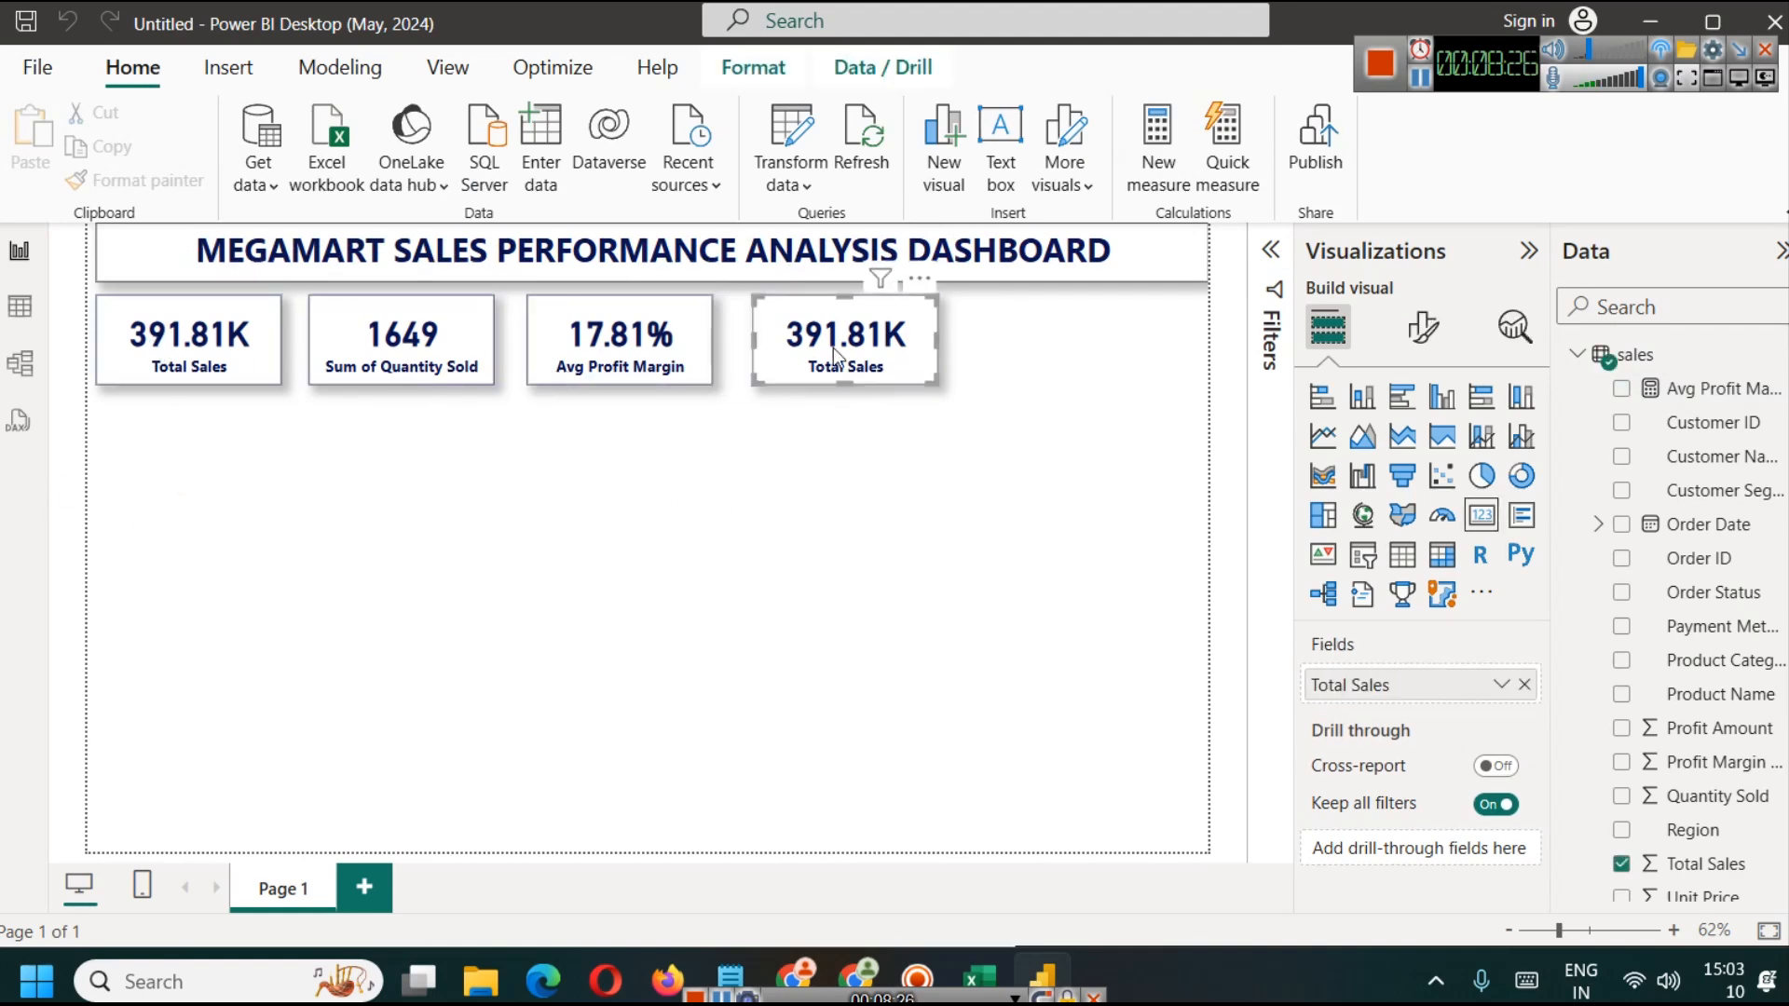
left_click(980, 979)
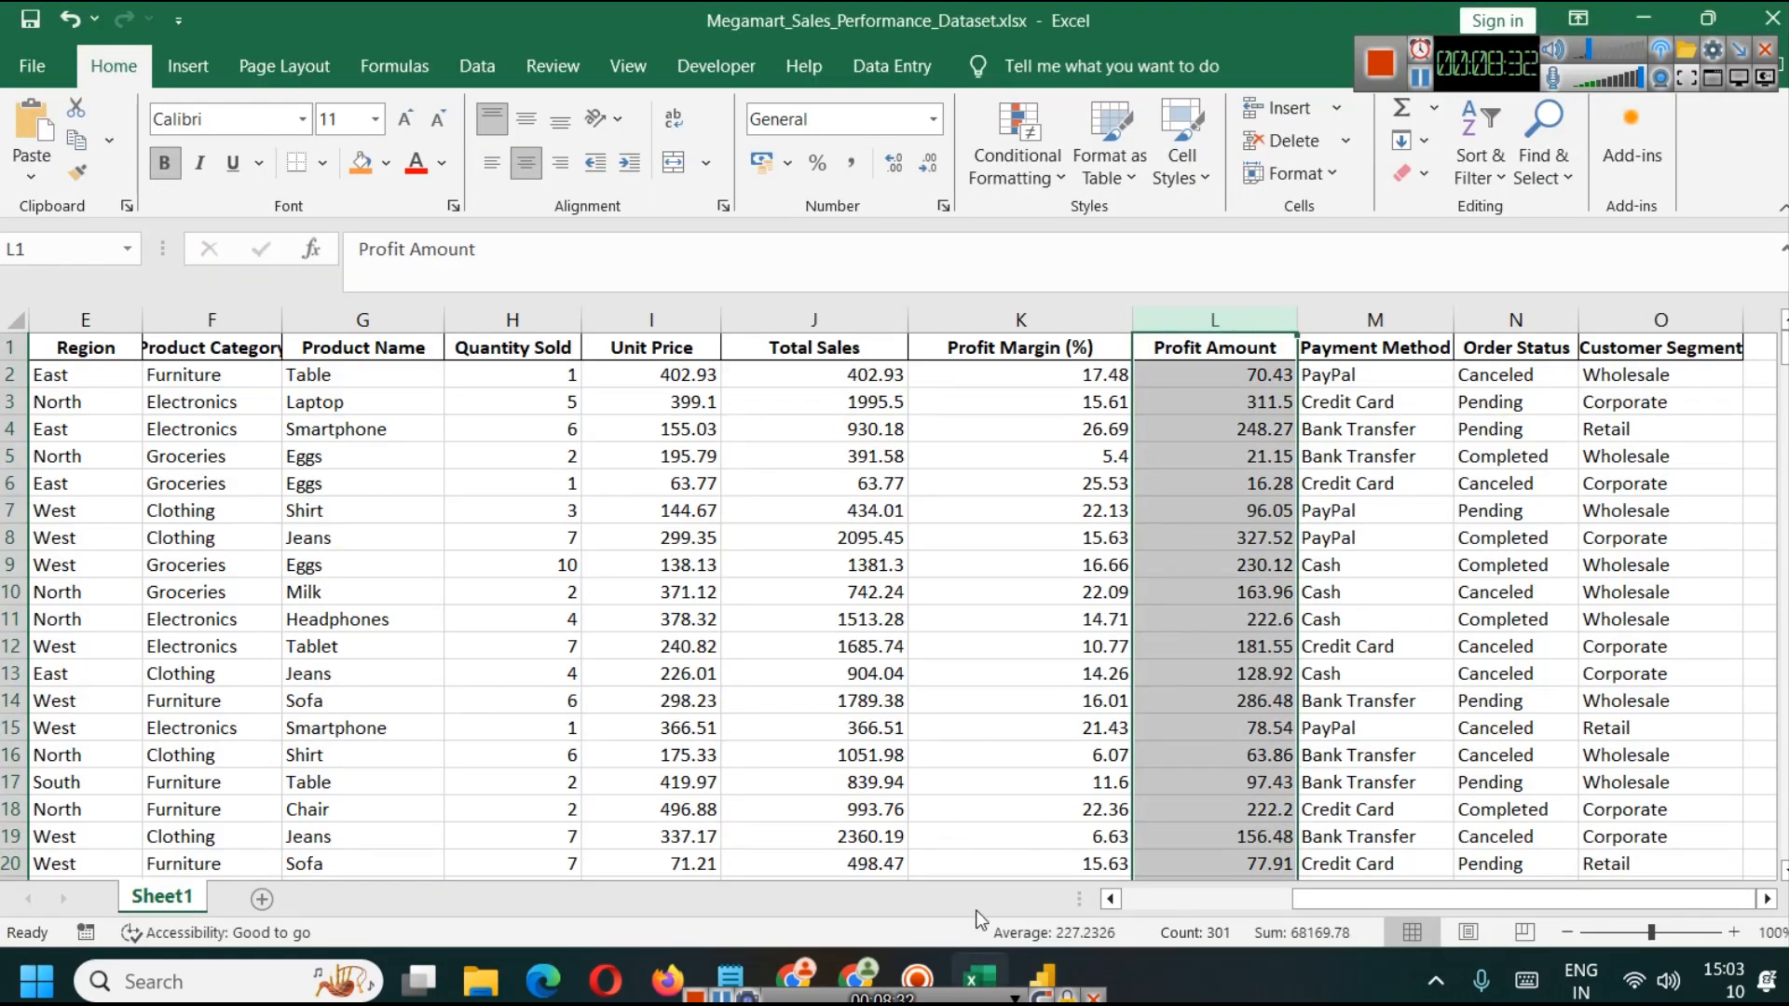
left_click(1042, 978)
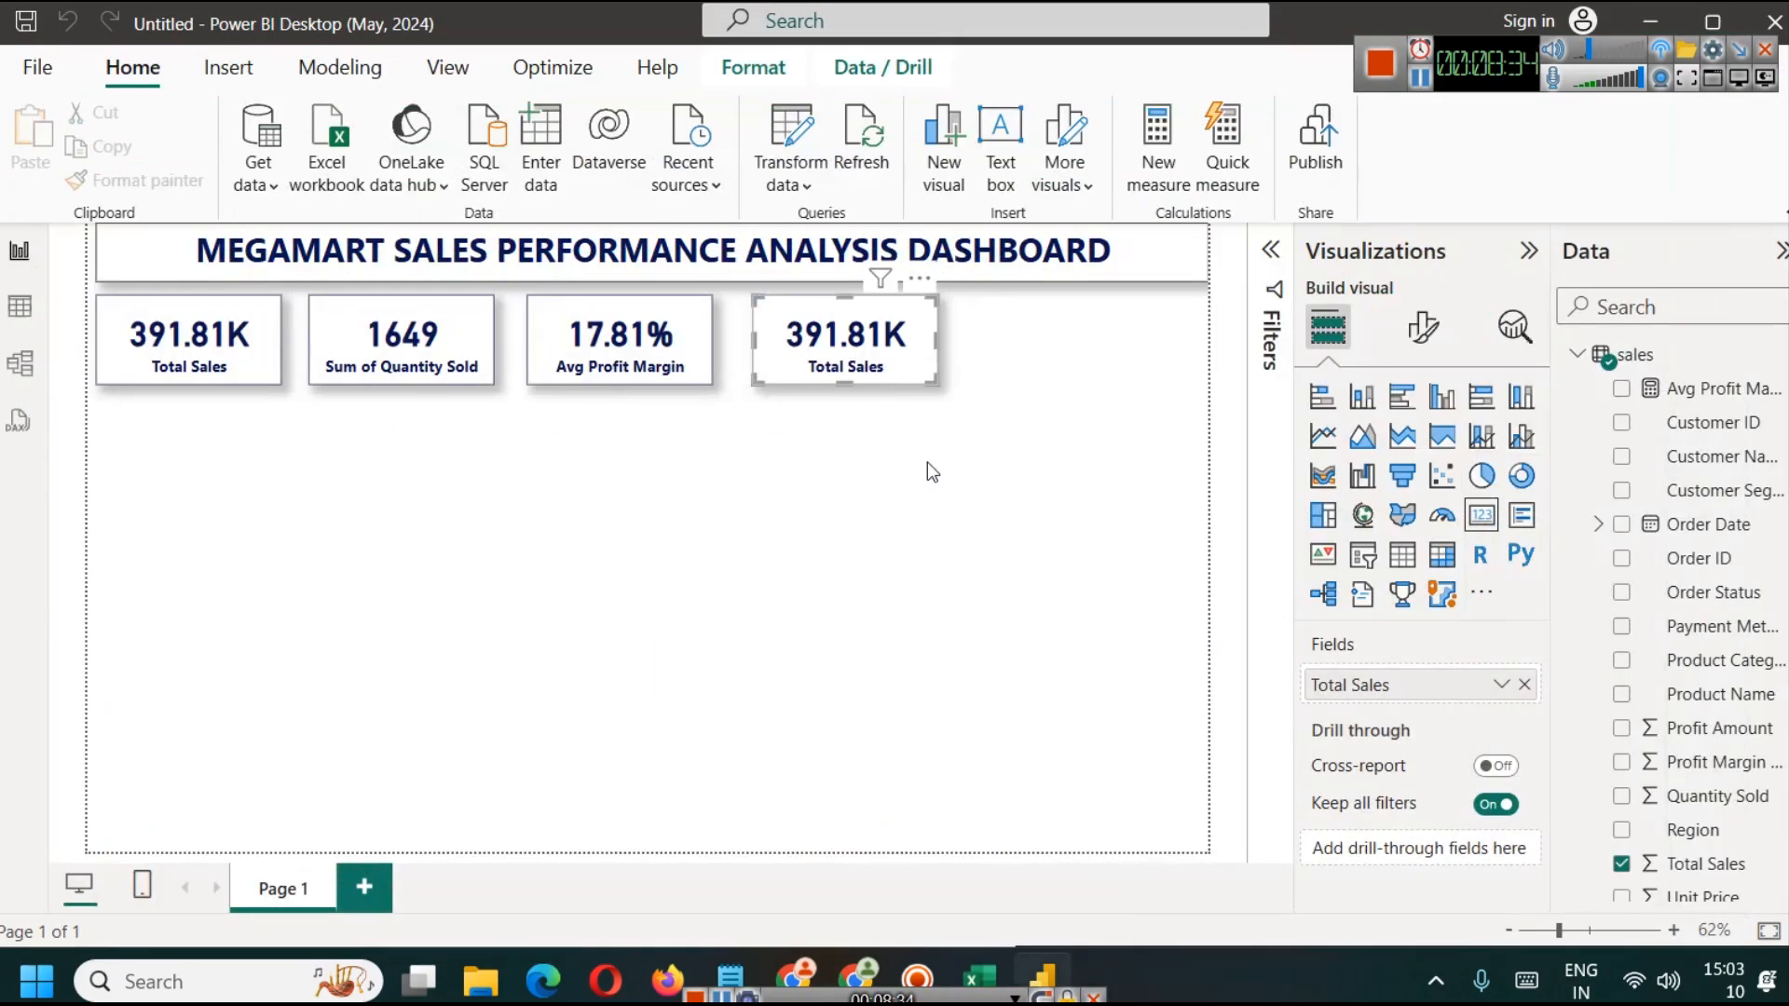
left_click(1524, 683)
scroll(1719, 820, "down", 1)
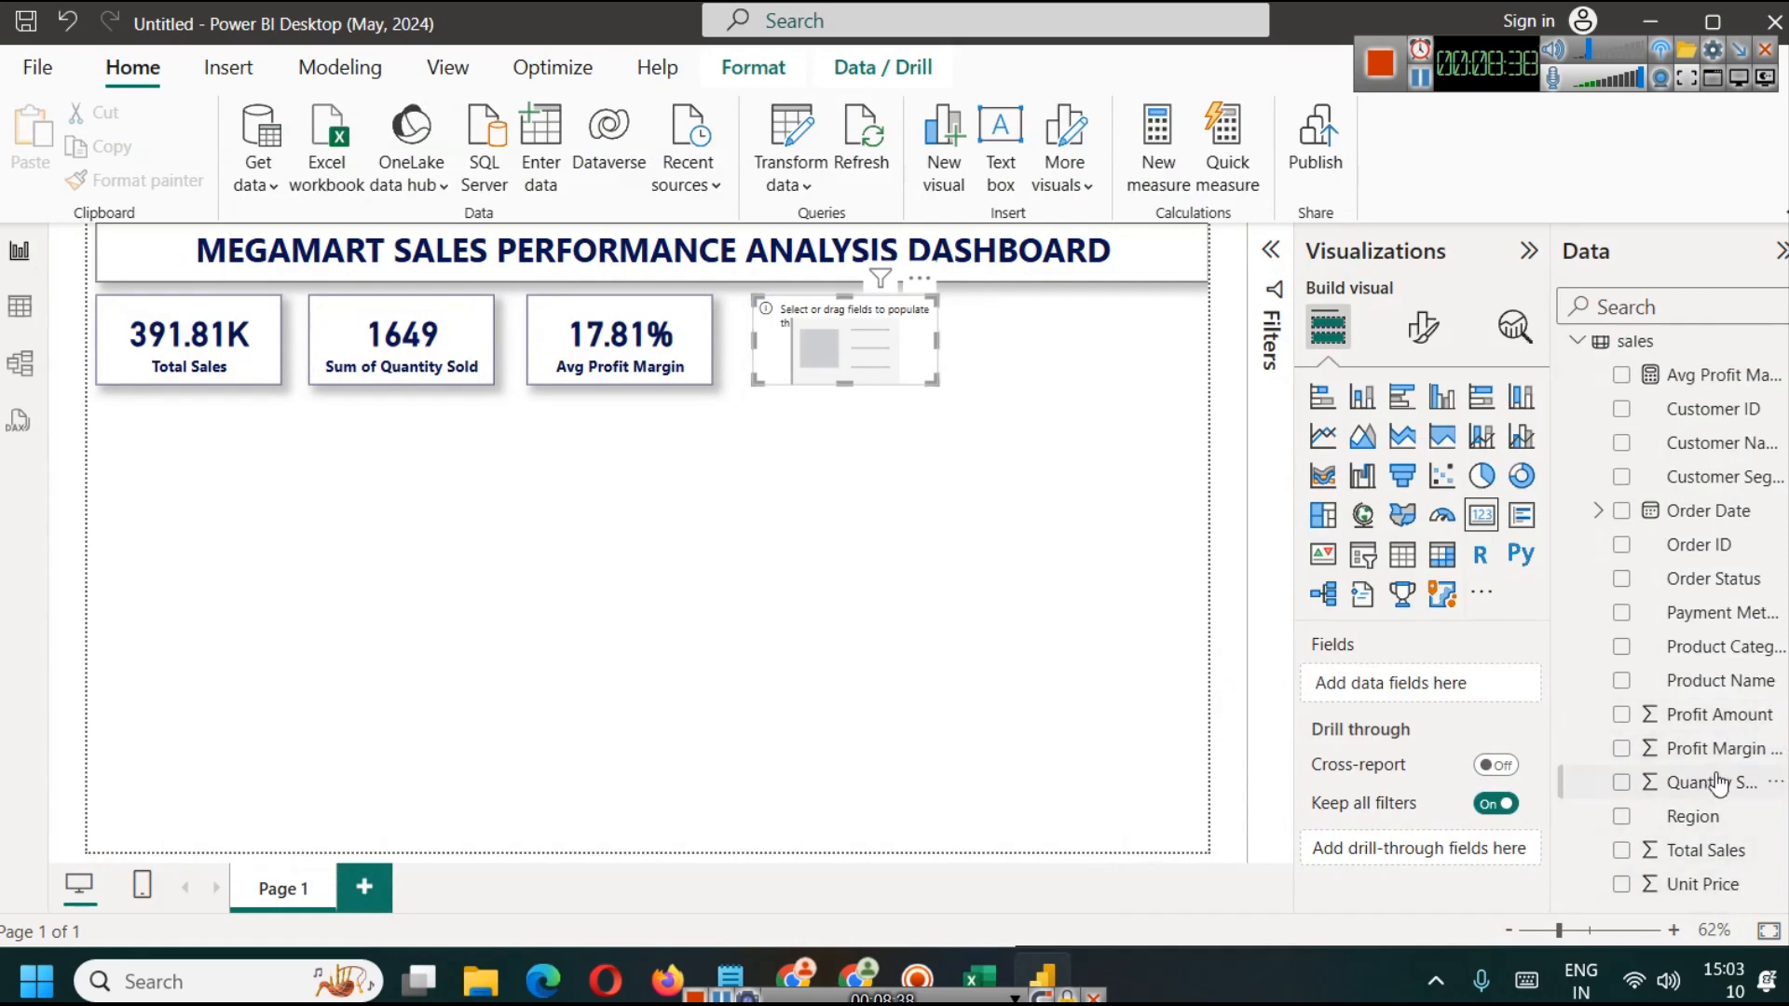
left_click_drag(1714, 715, 1466, 687)
Step: Rename the fourth card's field to Total Profit for this visual and deselect the card
left_click(1501, 684)
left_click(1576, 300)
type("Total Profit")
key("Return")
left_click(936, 626)
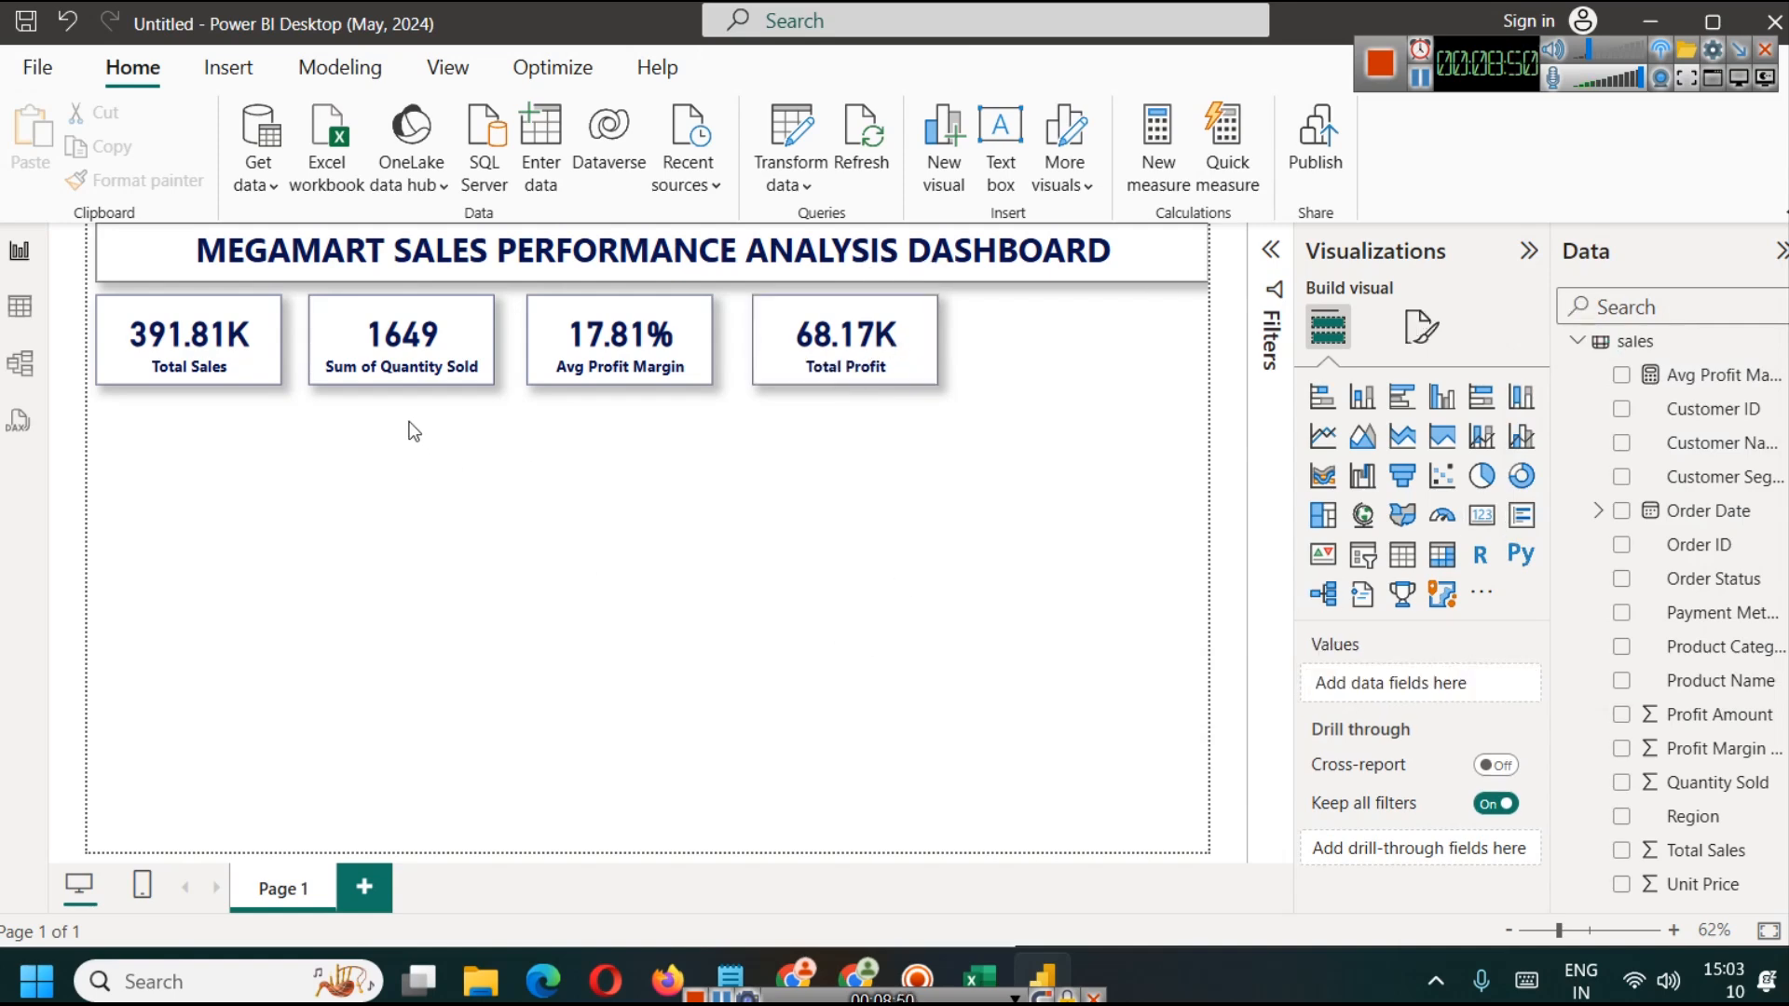
Step: Duplicate the Total Profit card and place the copy as the fifth card, aligned at the end of the card row
left_click(820, 349)
key("ctrl+c")
key("ctrl+v")
left_click_drag(820, 350, 1131, 349)
left_click(1056, 417)
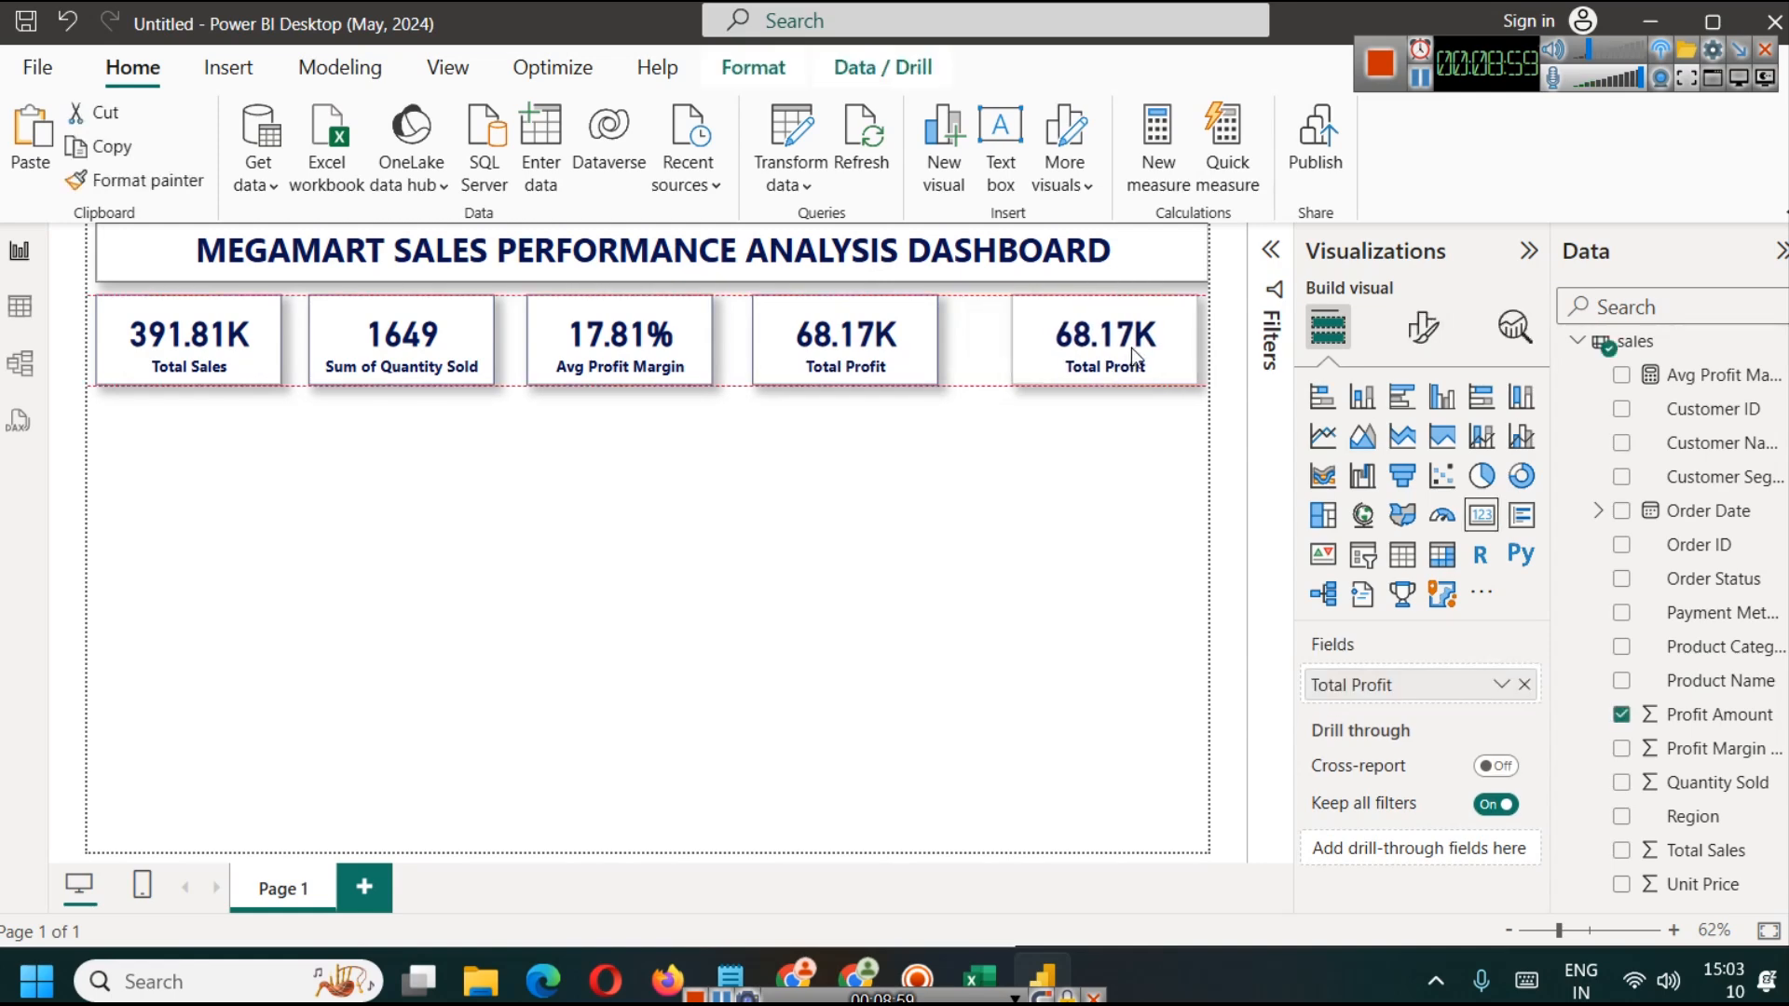
Step: Shift the second, third and fourth cards to the right to space the five cards evenly across the row
left_click_drag(890, 343, 916, 343)
left_click_drag(620, 346, 640, 347)
left_click_drag(418, 357, 435, 357)
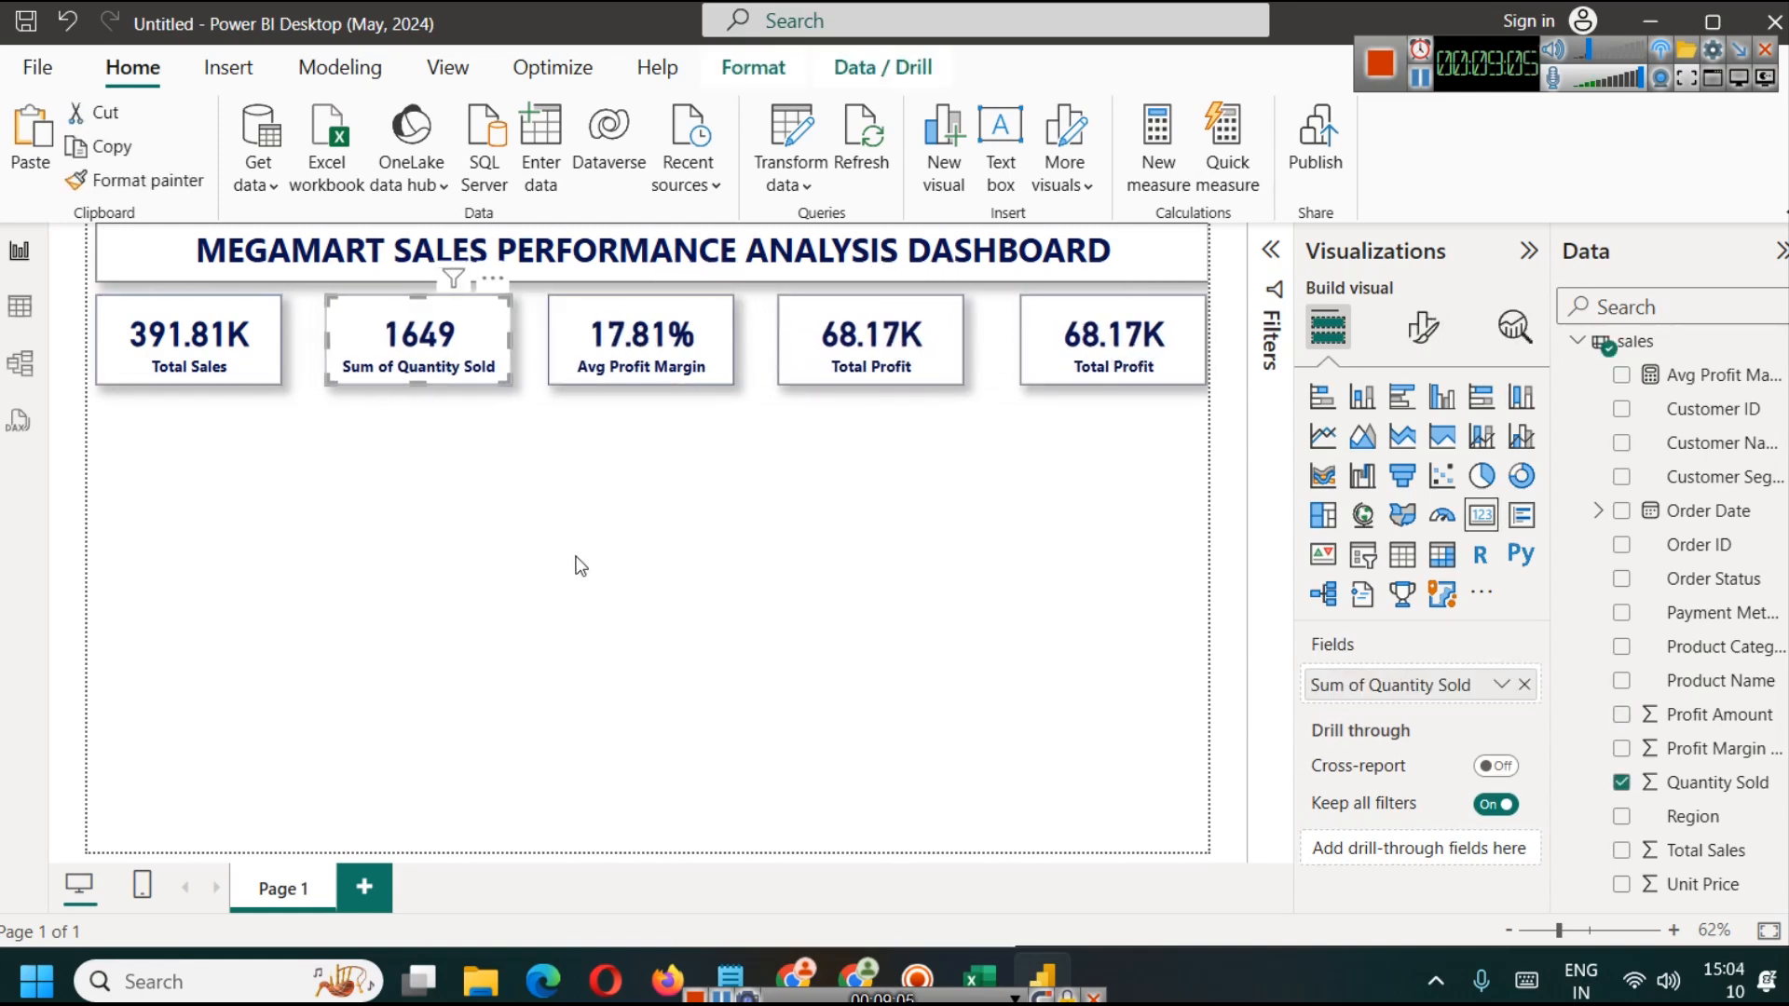
left_click(575, 563)
left_click_drag(909, 359, 916, 358)
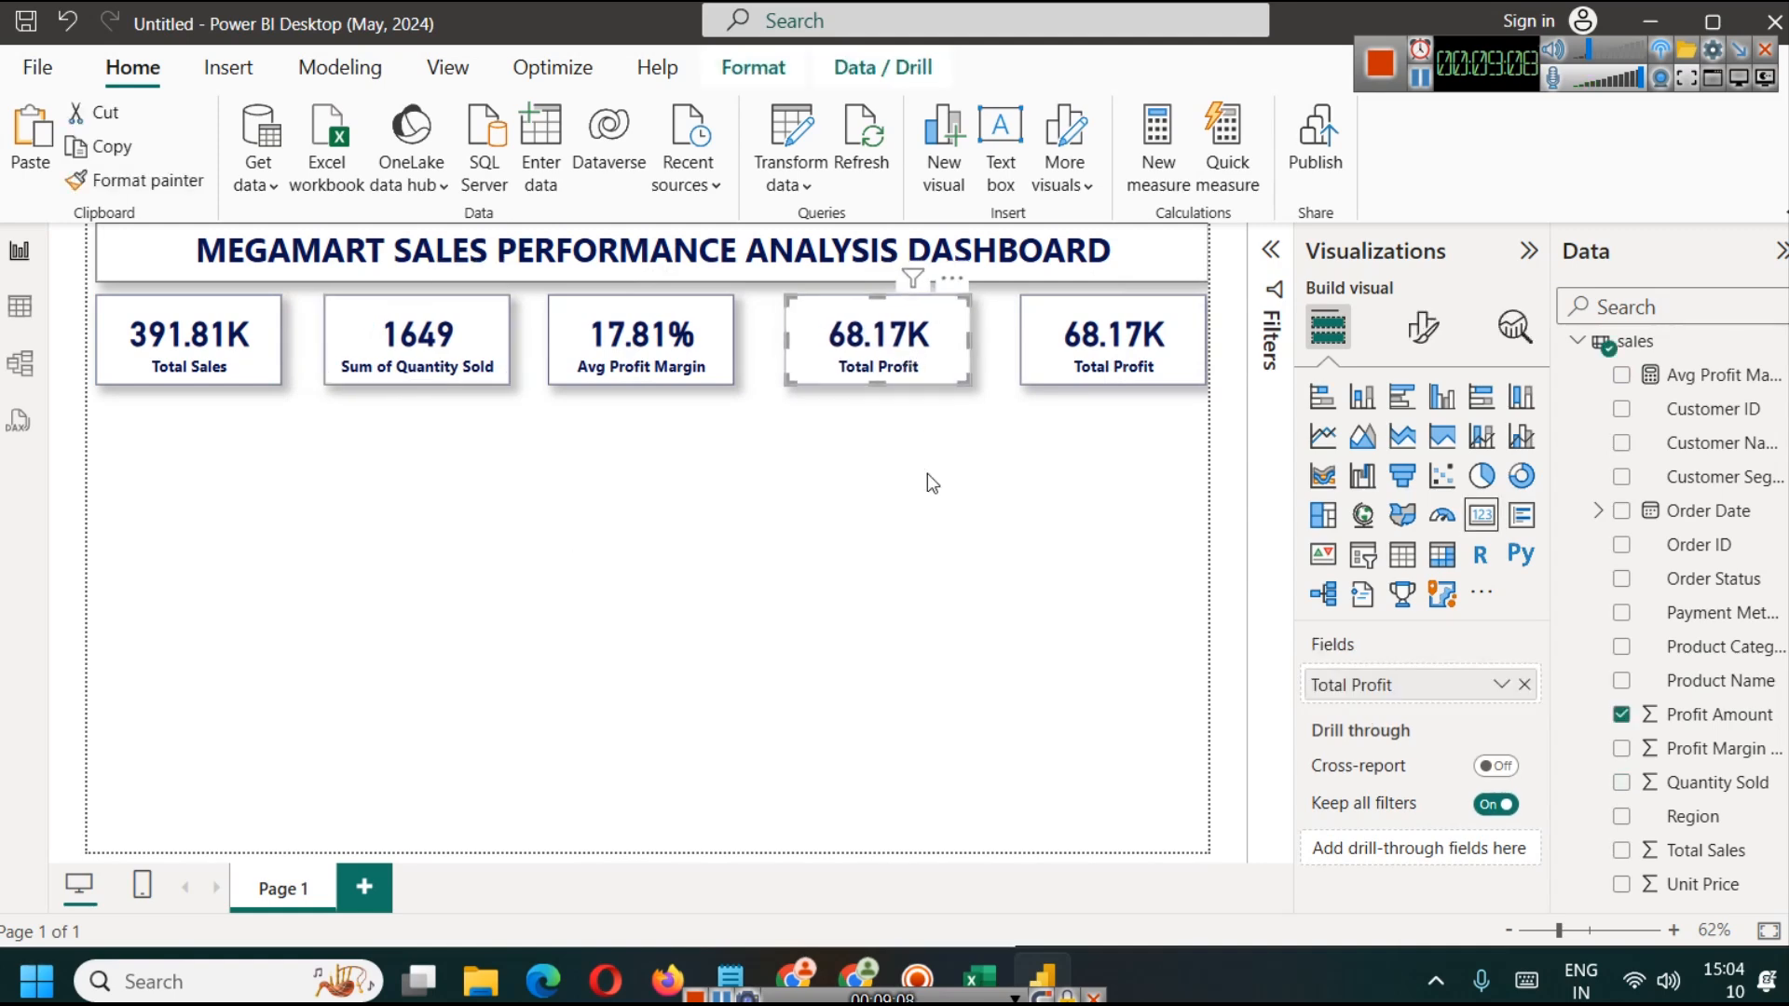
left_click(926, 474)
Step: Create the measure Num of Orders = COUNTROWS(sales)
left_click(340, 67)
left_click(138, 148)
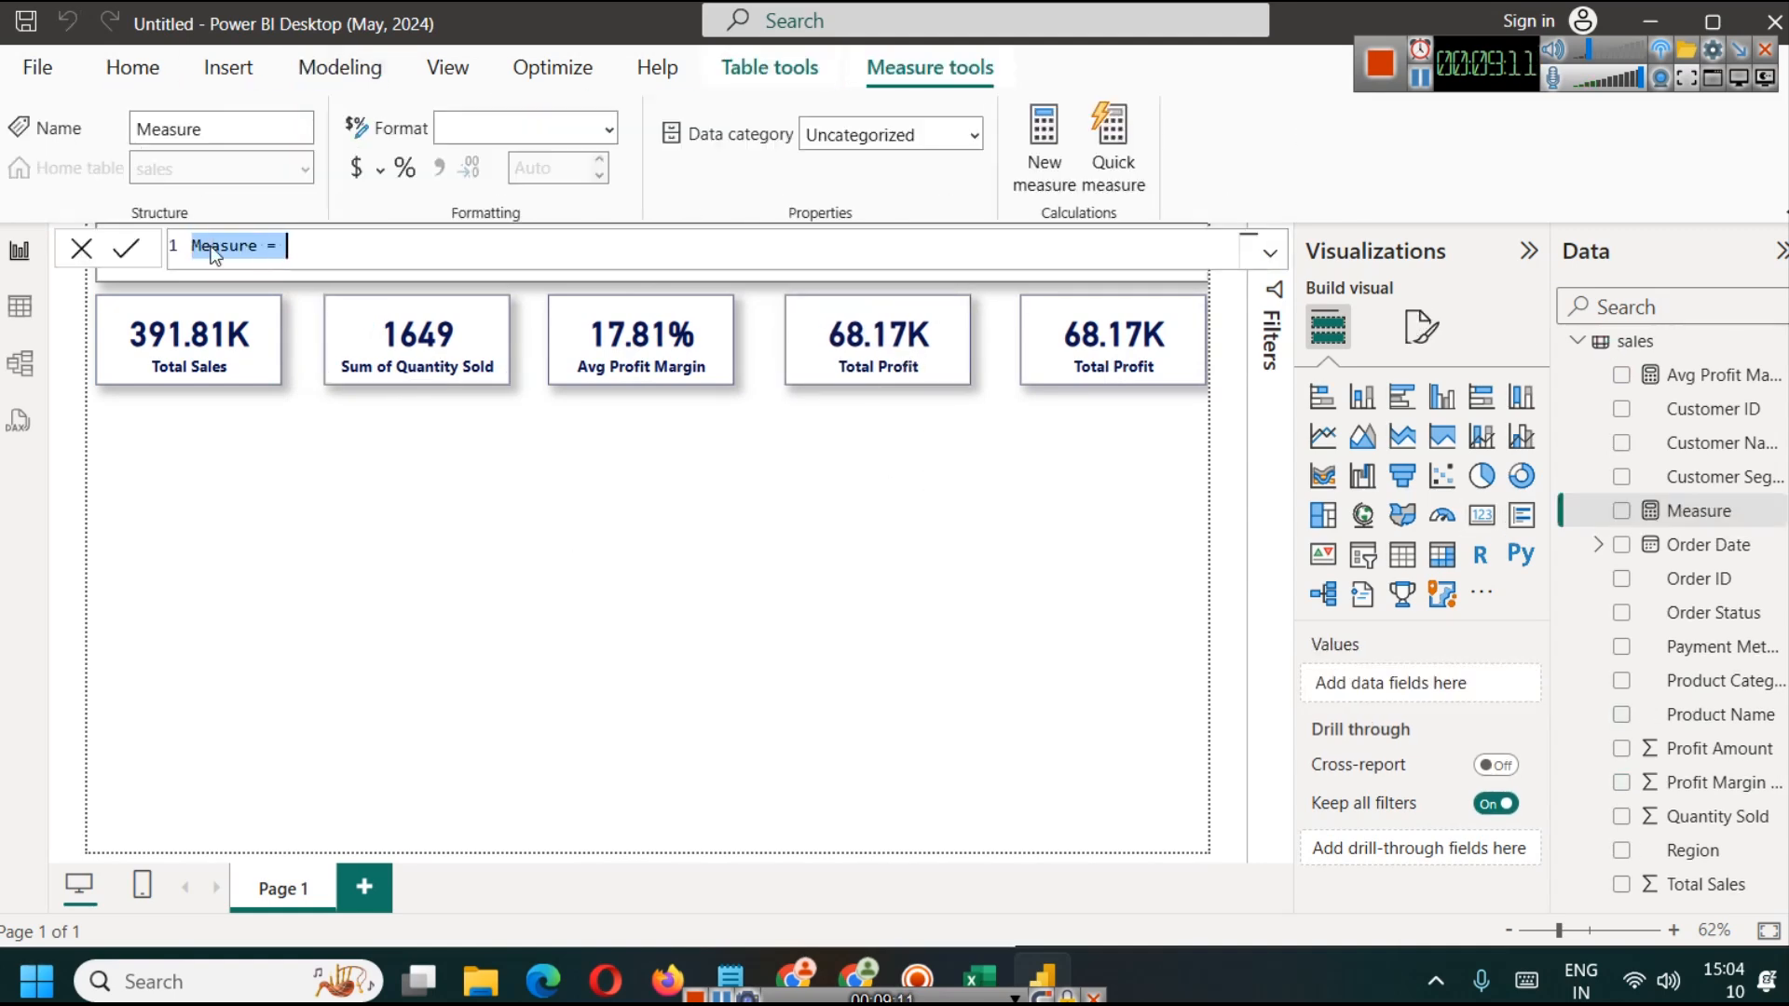
type("Num of Orders")
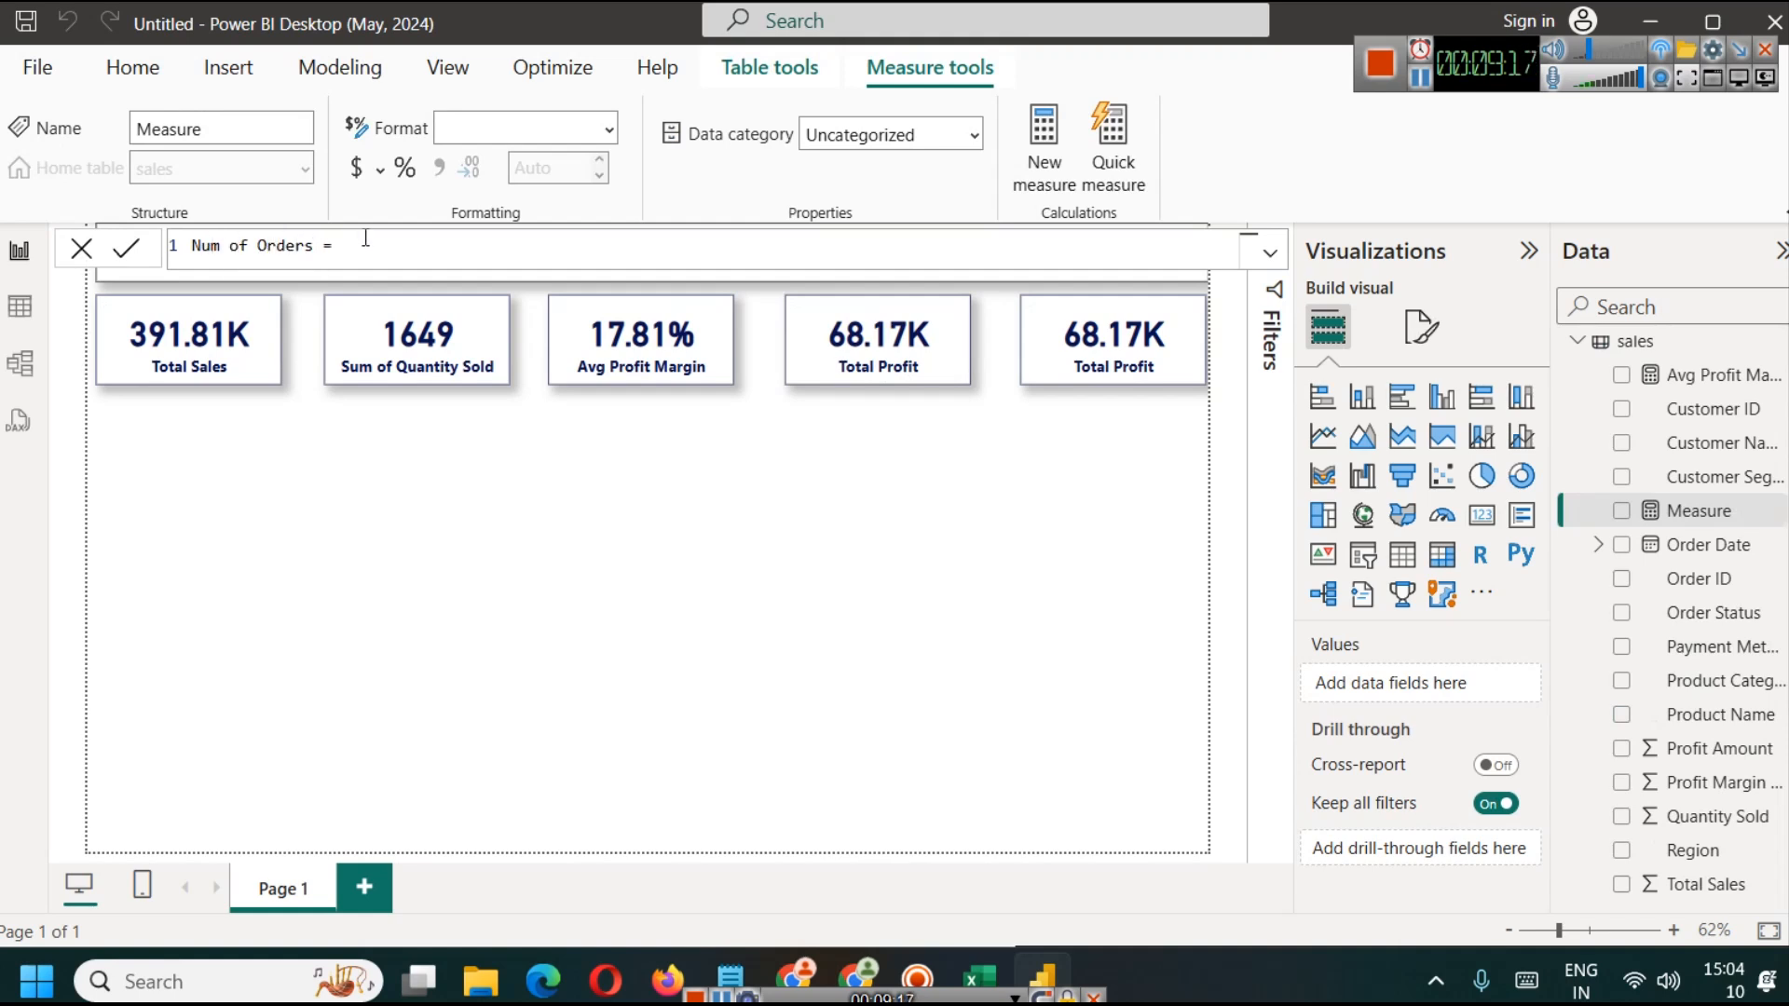
type("COUN")
key("Down")
key("Down")
key("Down")
key("Down")
key("Tab")
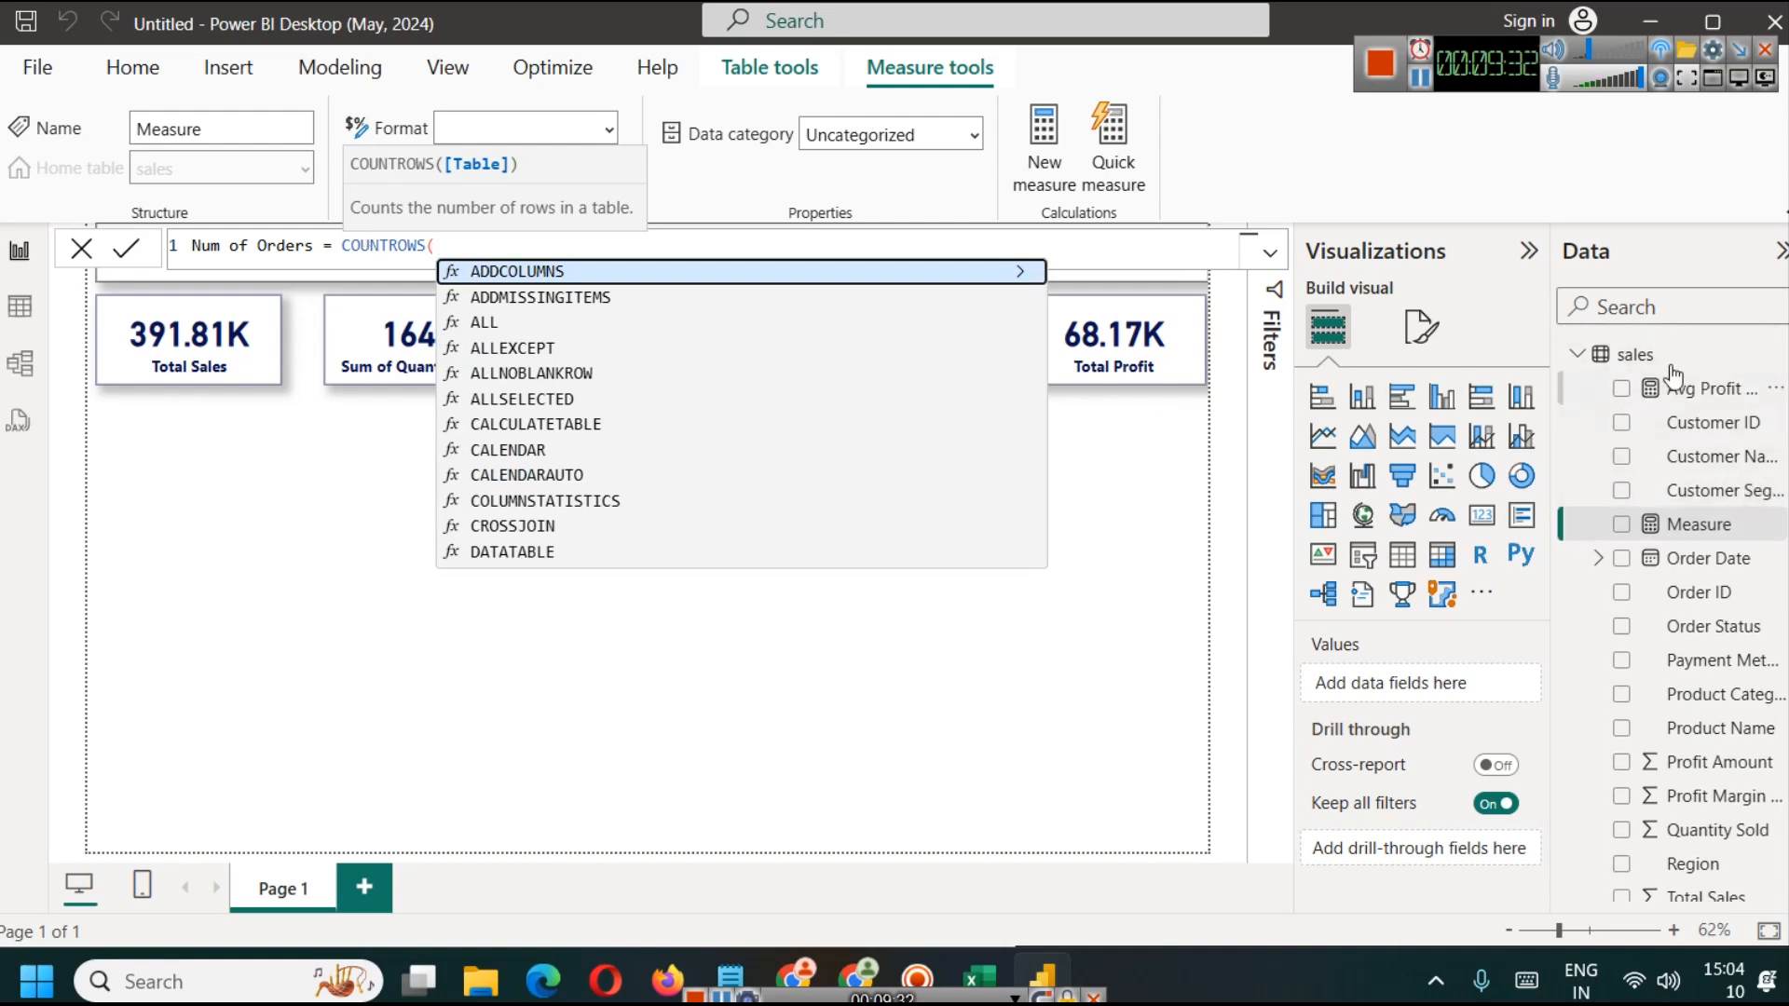
type("sa")
key("Tab")
type(")")
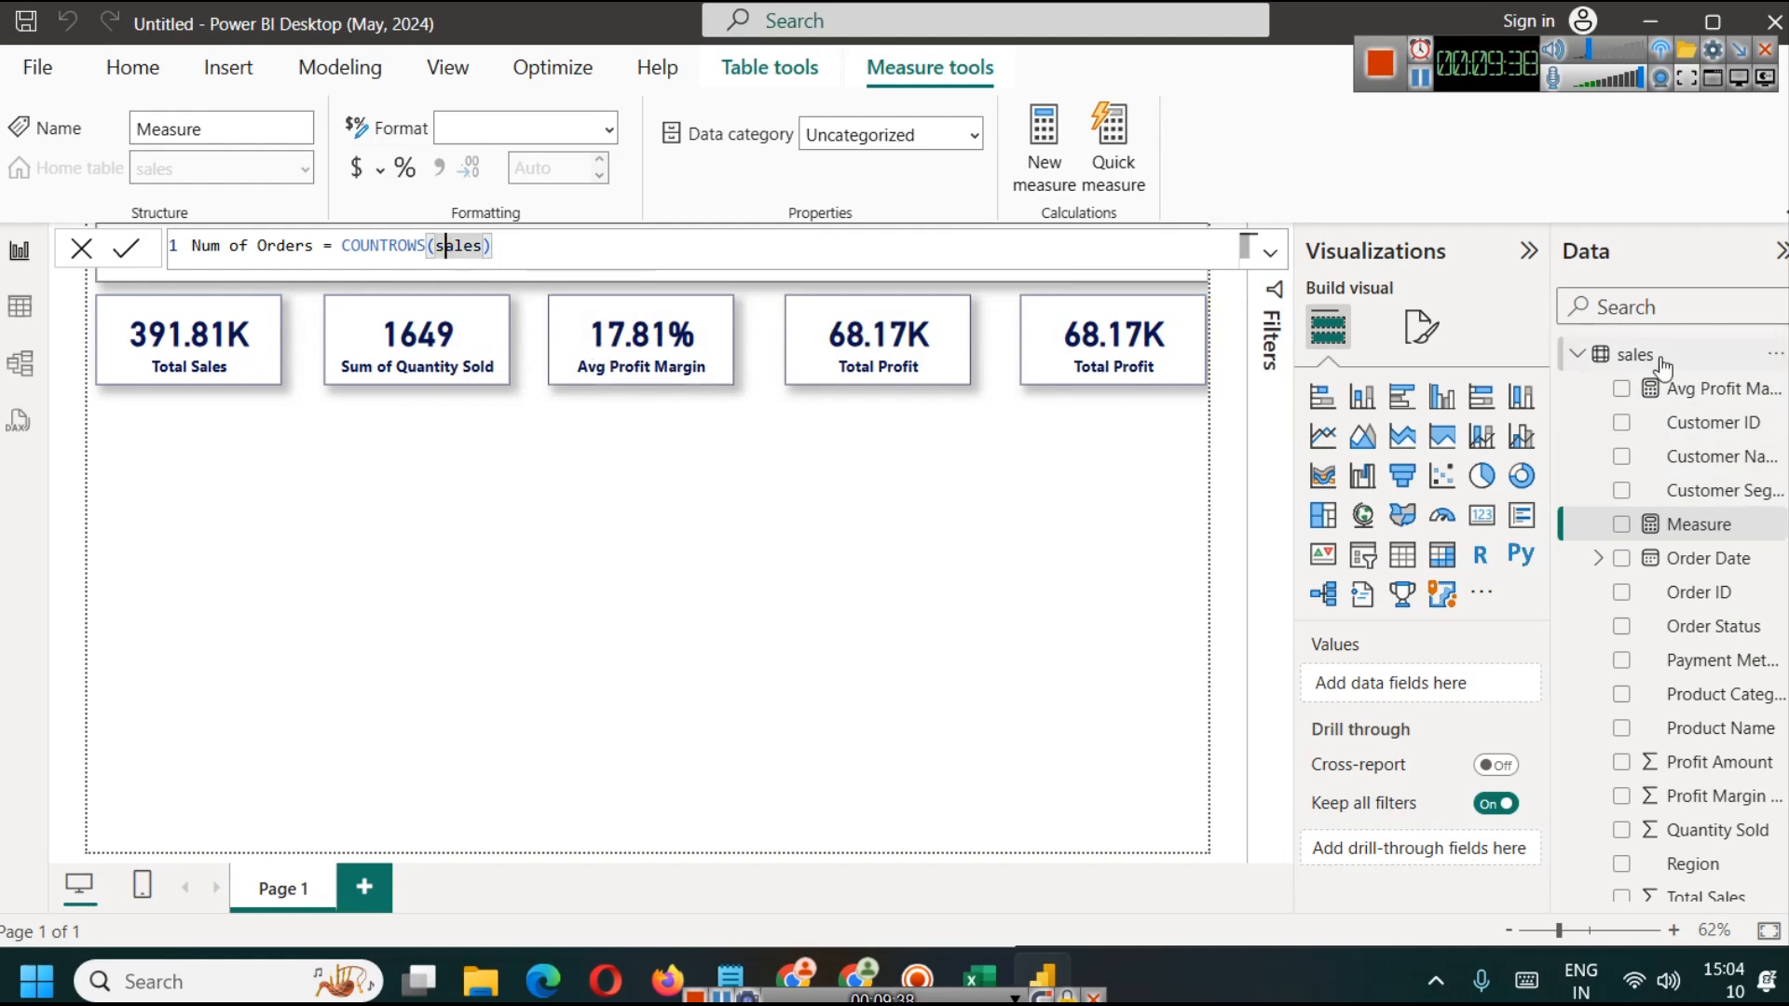
left_click(140, 266)
Step: Replace Total Profit in the fifth card with the Num of Orders measure and deselect the card
left_click(1063, 343)
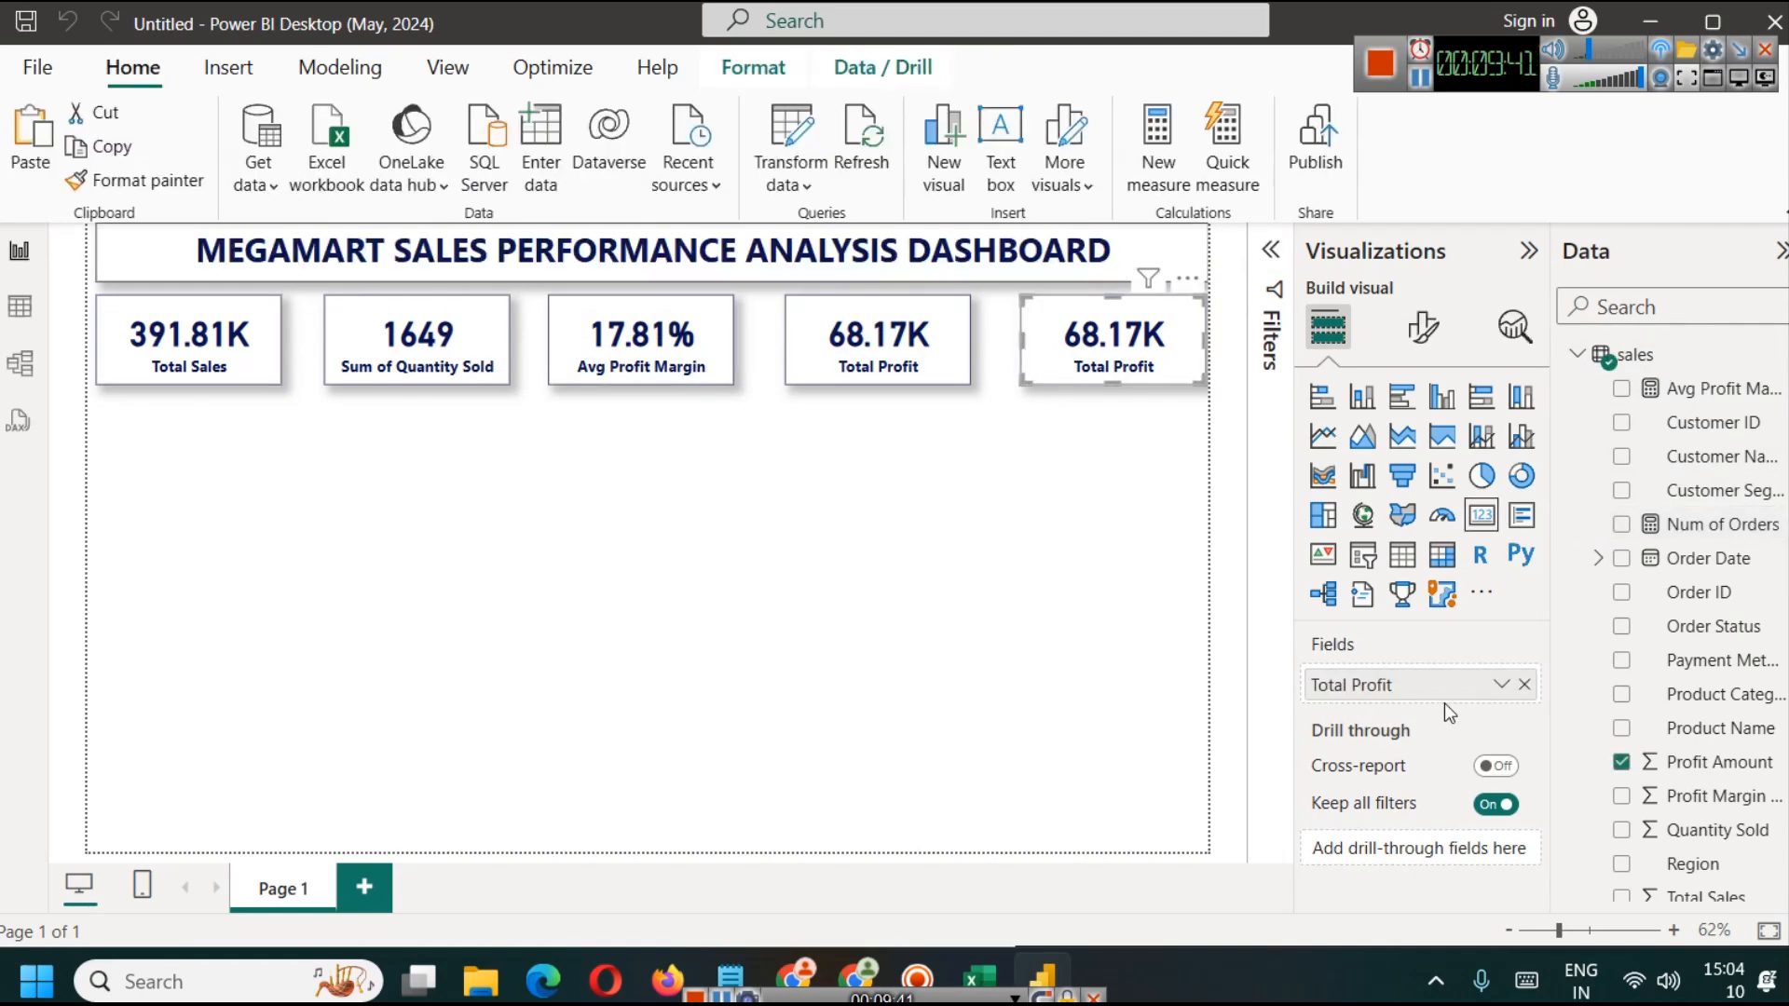
left_click(1526, 685)
scroll(1677, 652, "down", 1)
left_click_drag(1705, 477, 1397, 684)
left_click(1039, 513)
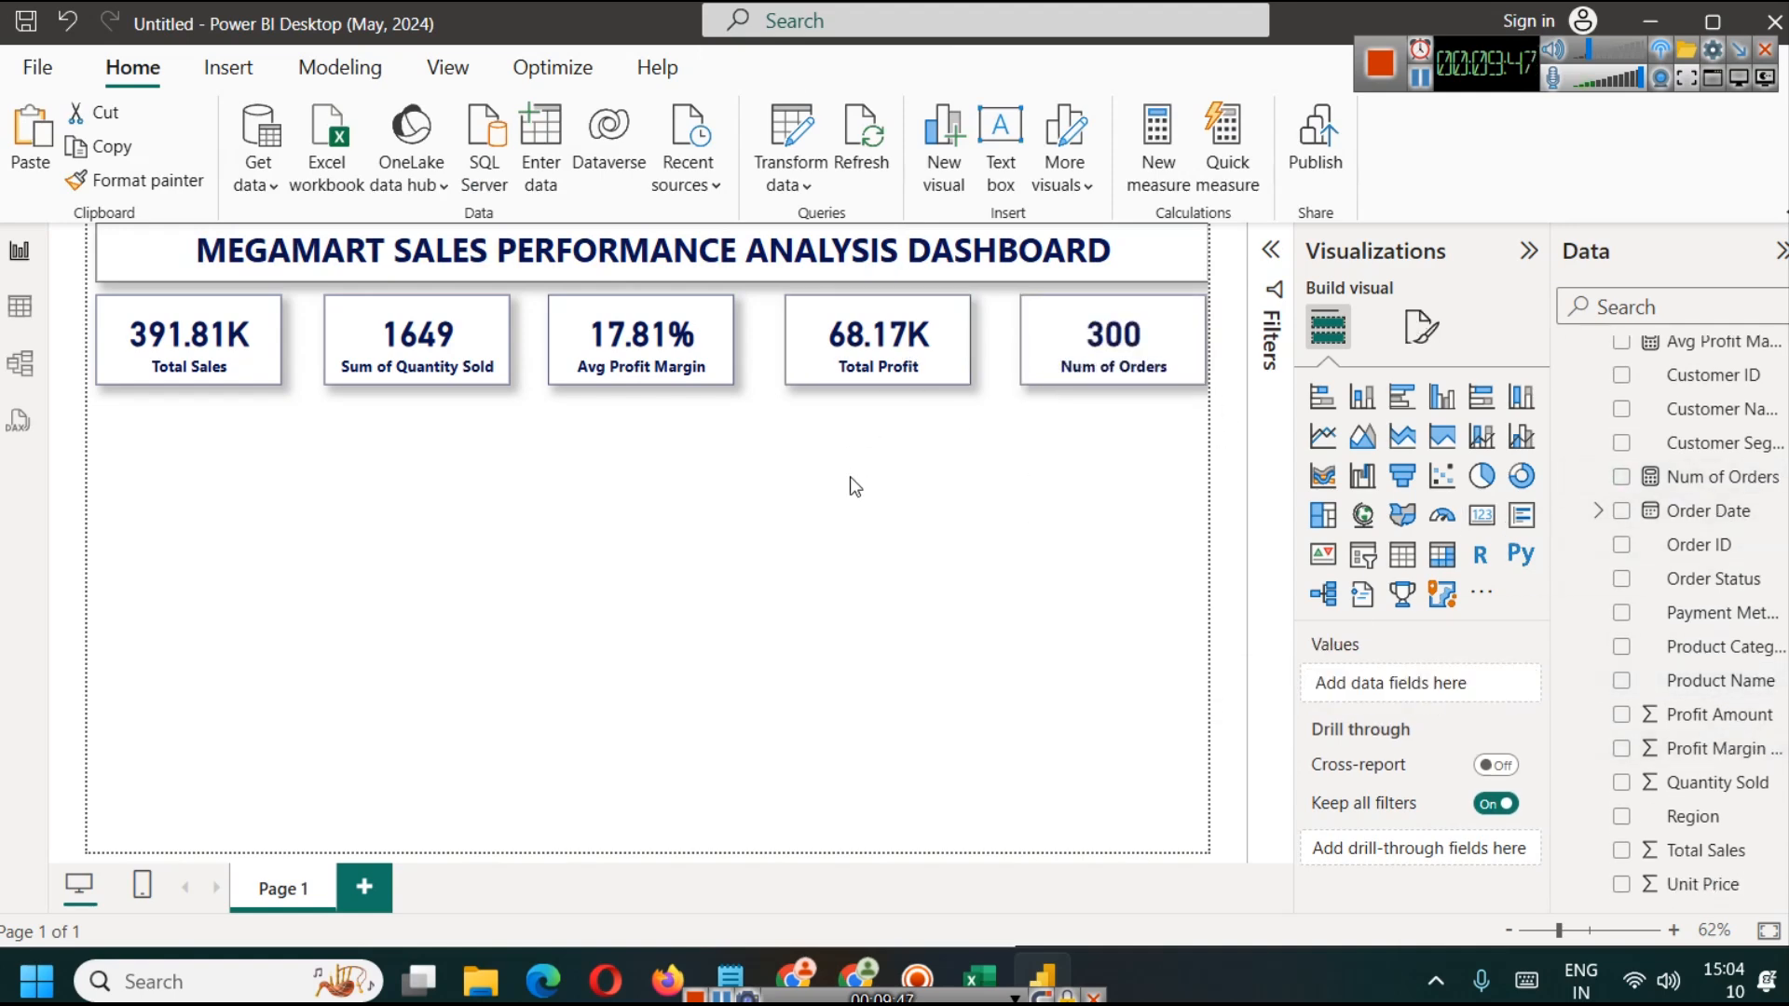
Step: Shift the Avg Profit Margin card slightly to the right within the KPI card row
left_click_drag(608, 369, 624, 369)
Step: Duplicate the Num of Orders card beneath the original and replace the copy's field with Order ID aggregated as Count
left_click(1104, 344)
left_click_drag(1106, 345, 1108, 460)
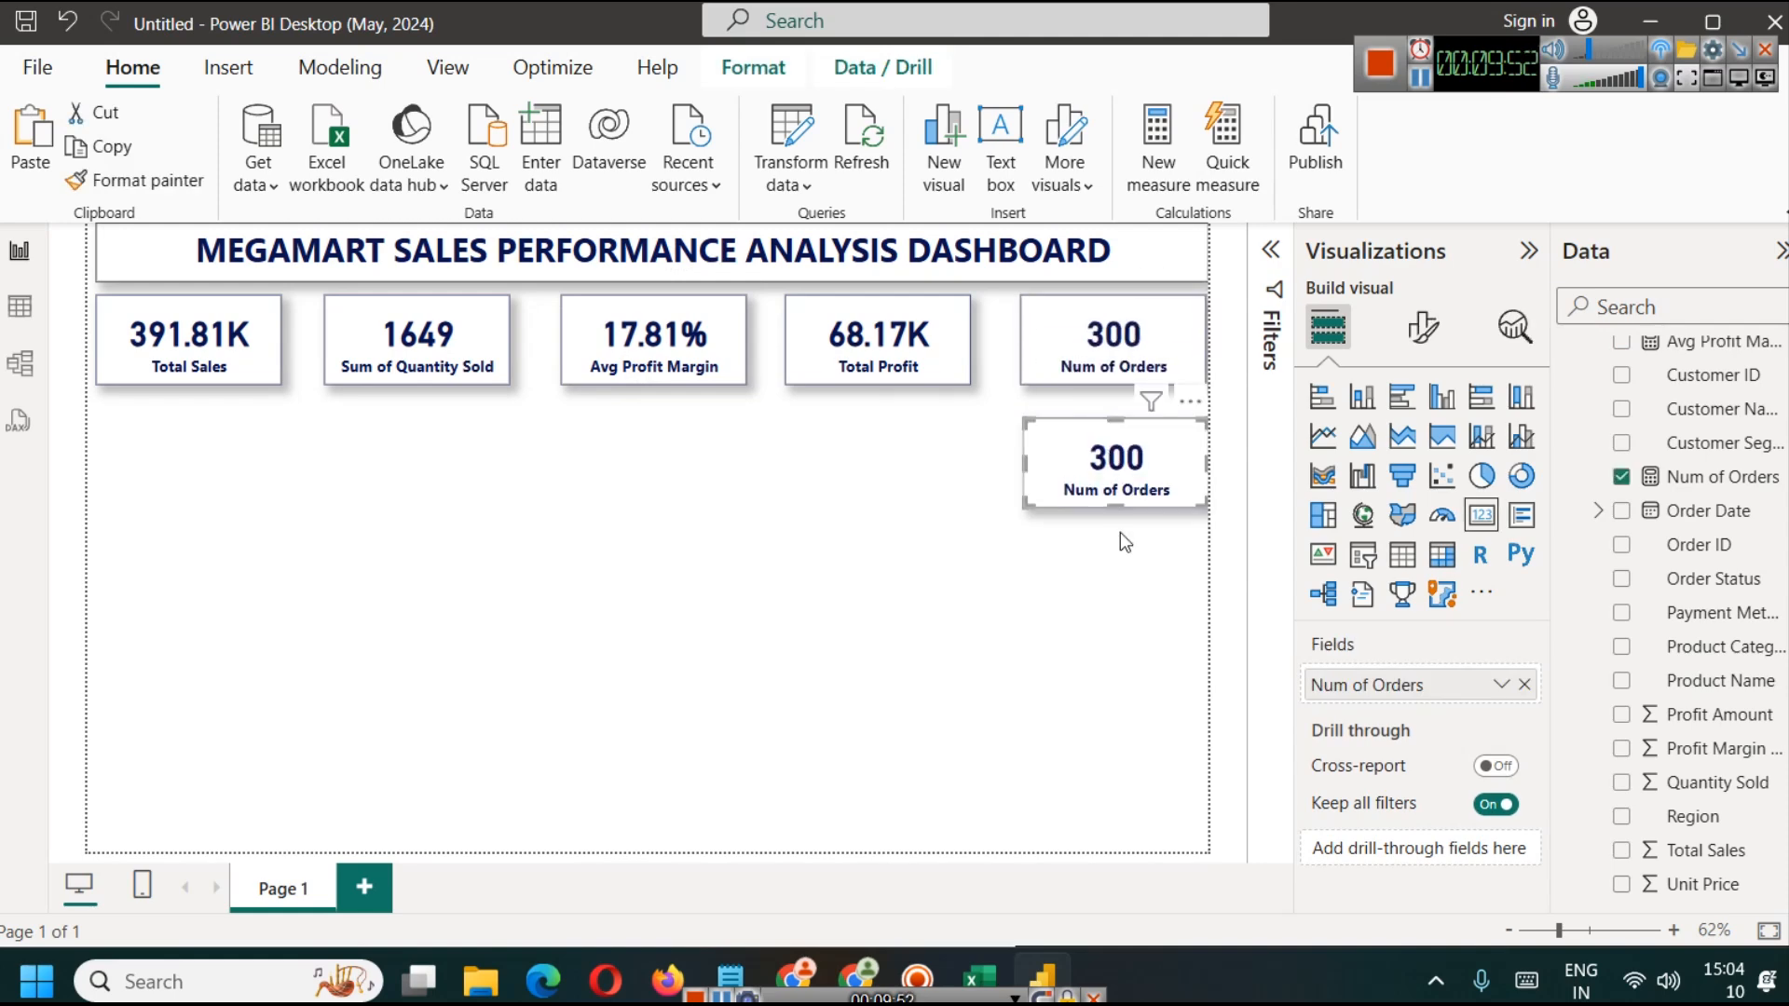
left_click(1525, 685)
left_click(33, 328)
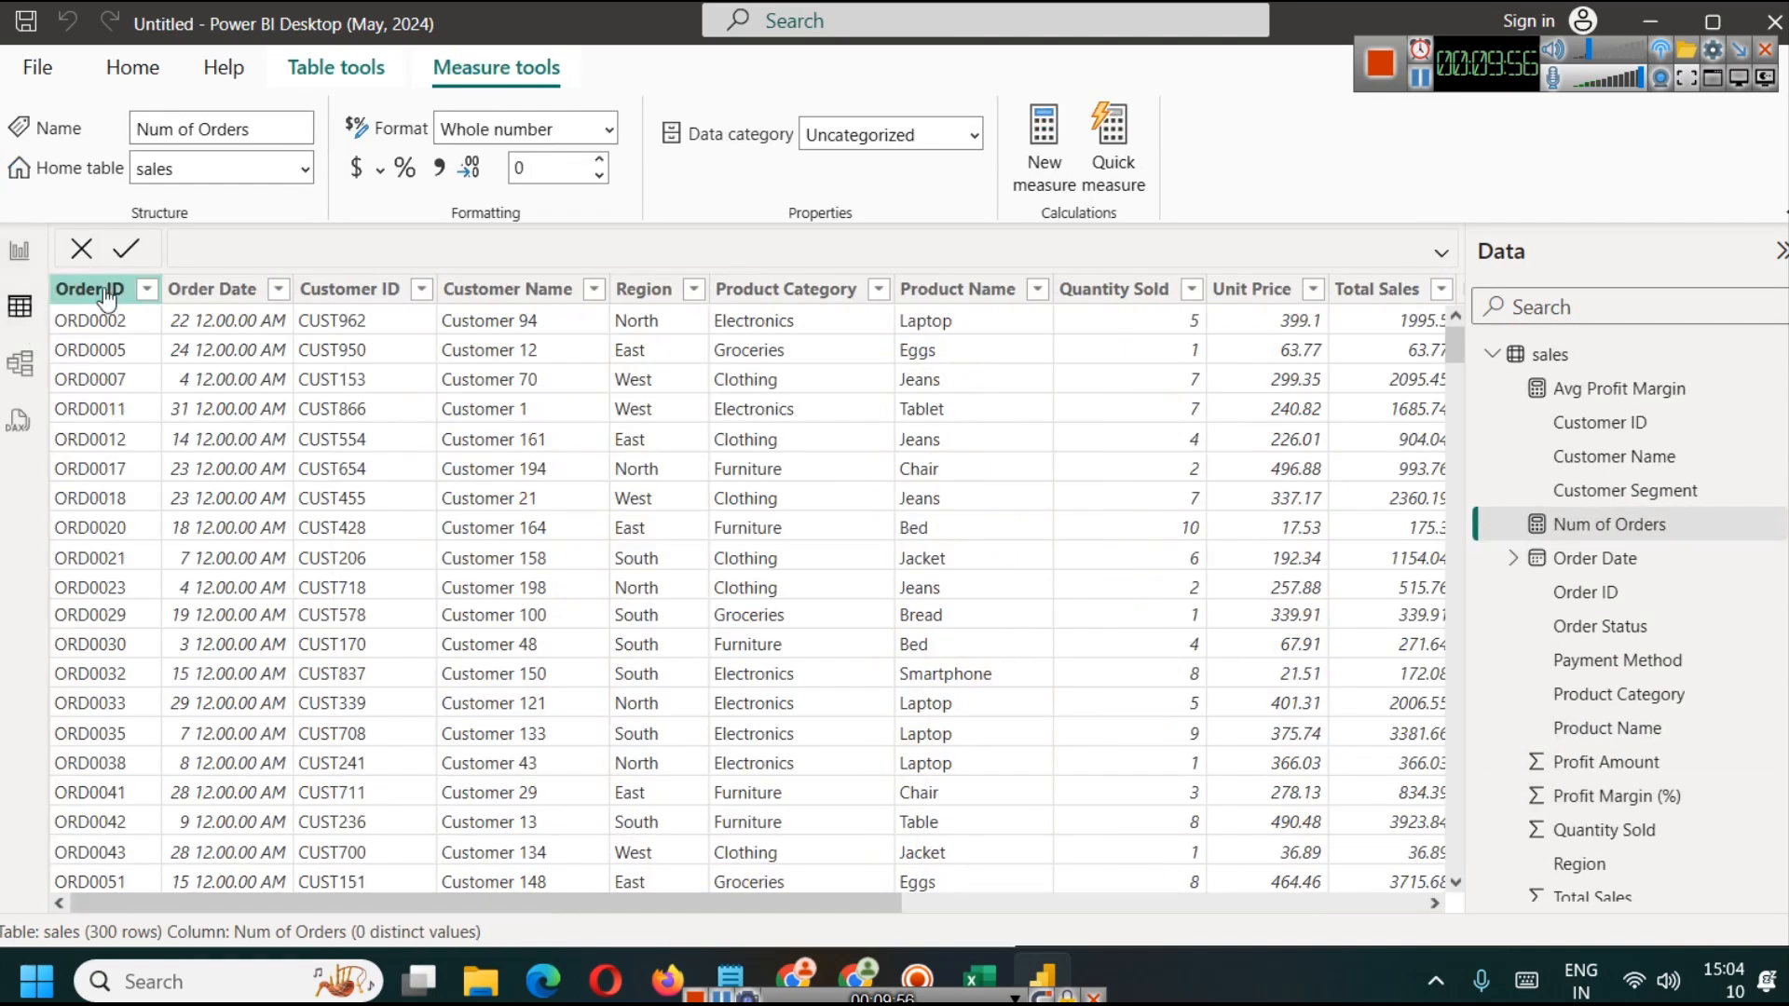
left_click(20, 251)
left_click_drag(1705, 546, 1434, 688)
left_click(1501, 685)
left_click(1599, 829)
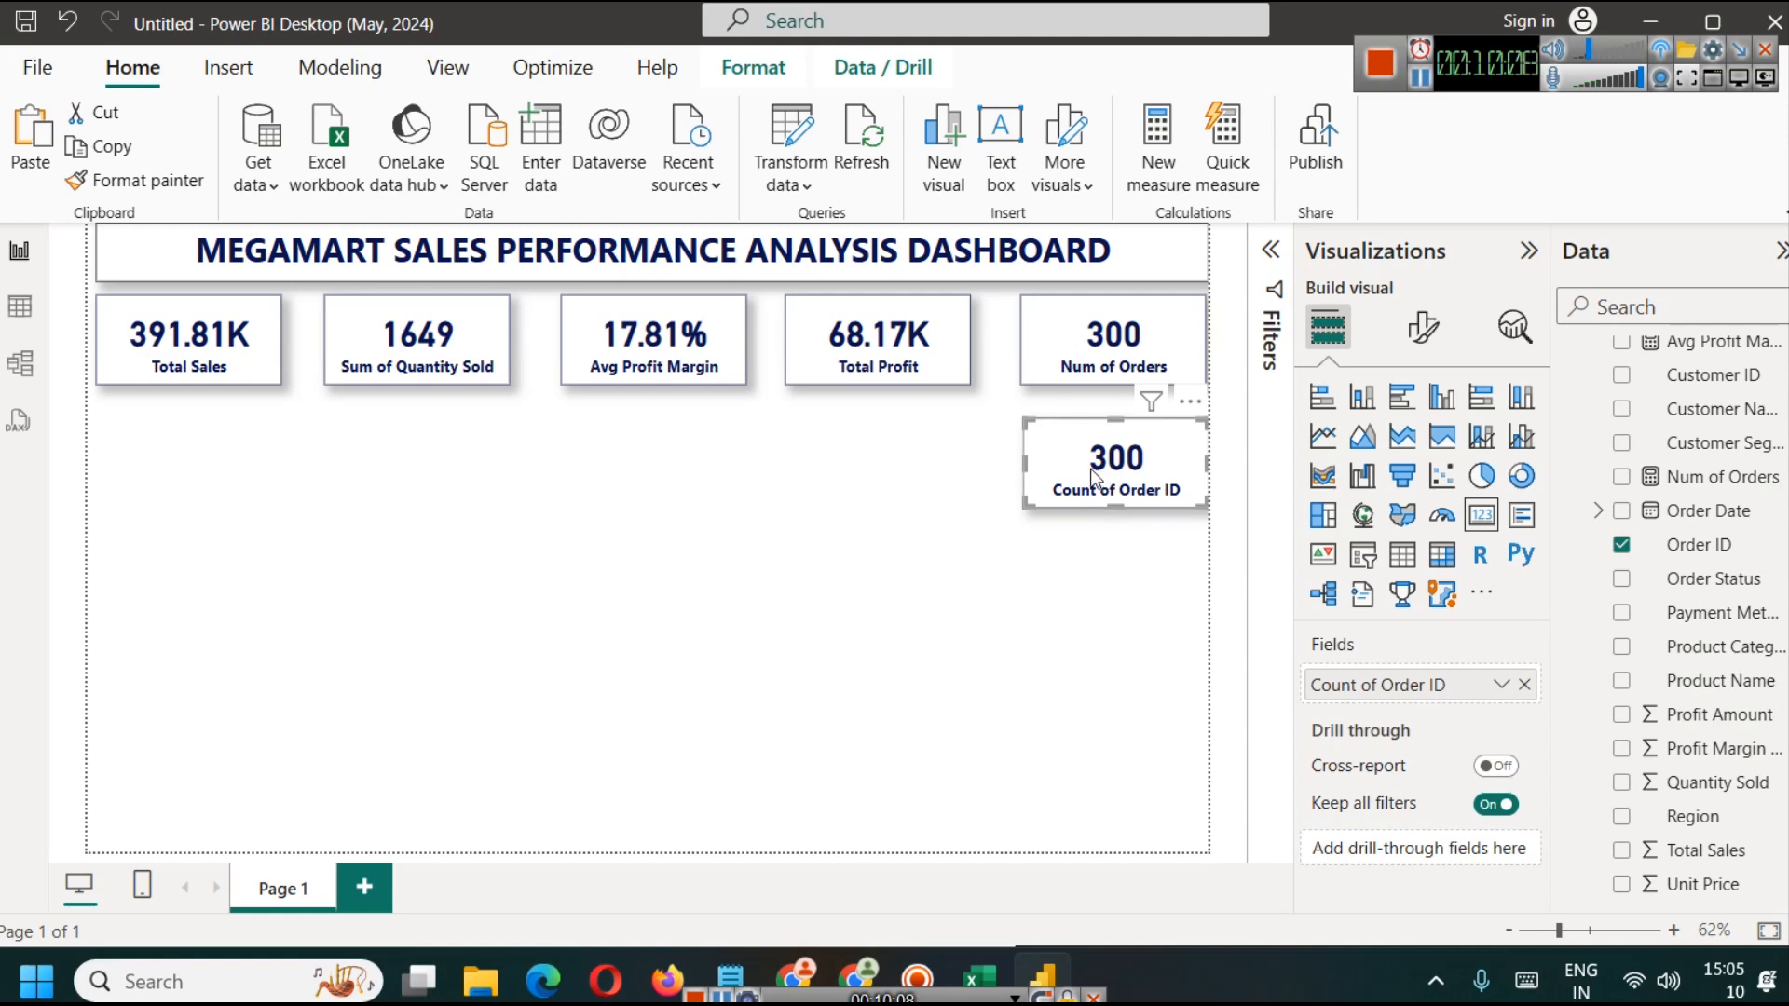
Step: Delete the duplicate card showing Count of Order ID
left_click(1106, 619)
left_click(1087, 490)
key("Delete")
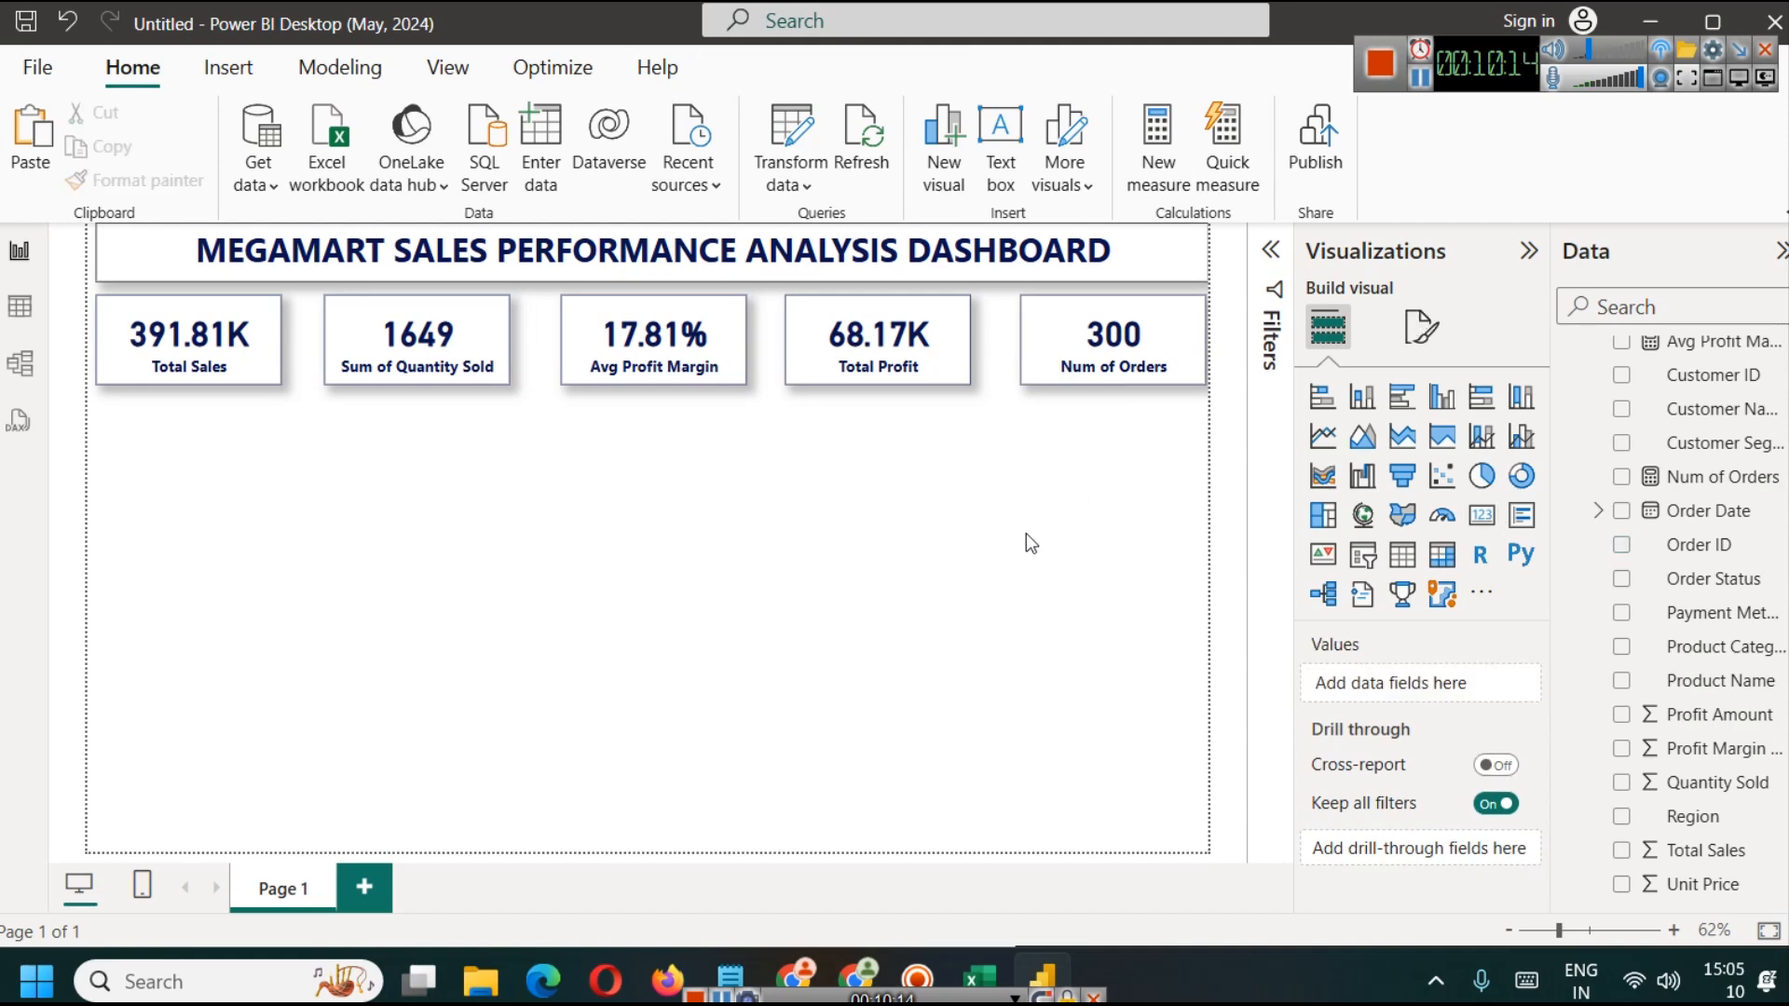
Step: Nudge the Sum of Quantity Sold and Avg Profit Margin cards to even out the row's spacing
left_click_drag(486, 345, 492, 346)
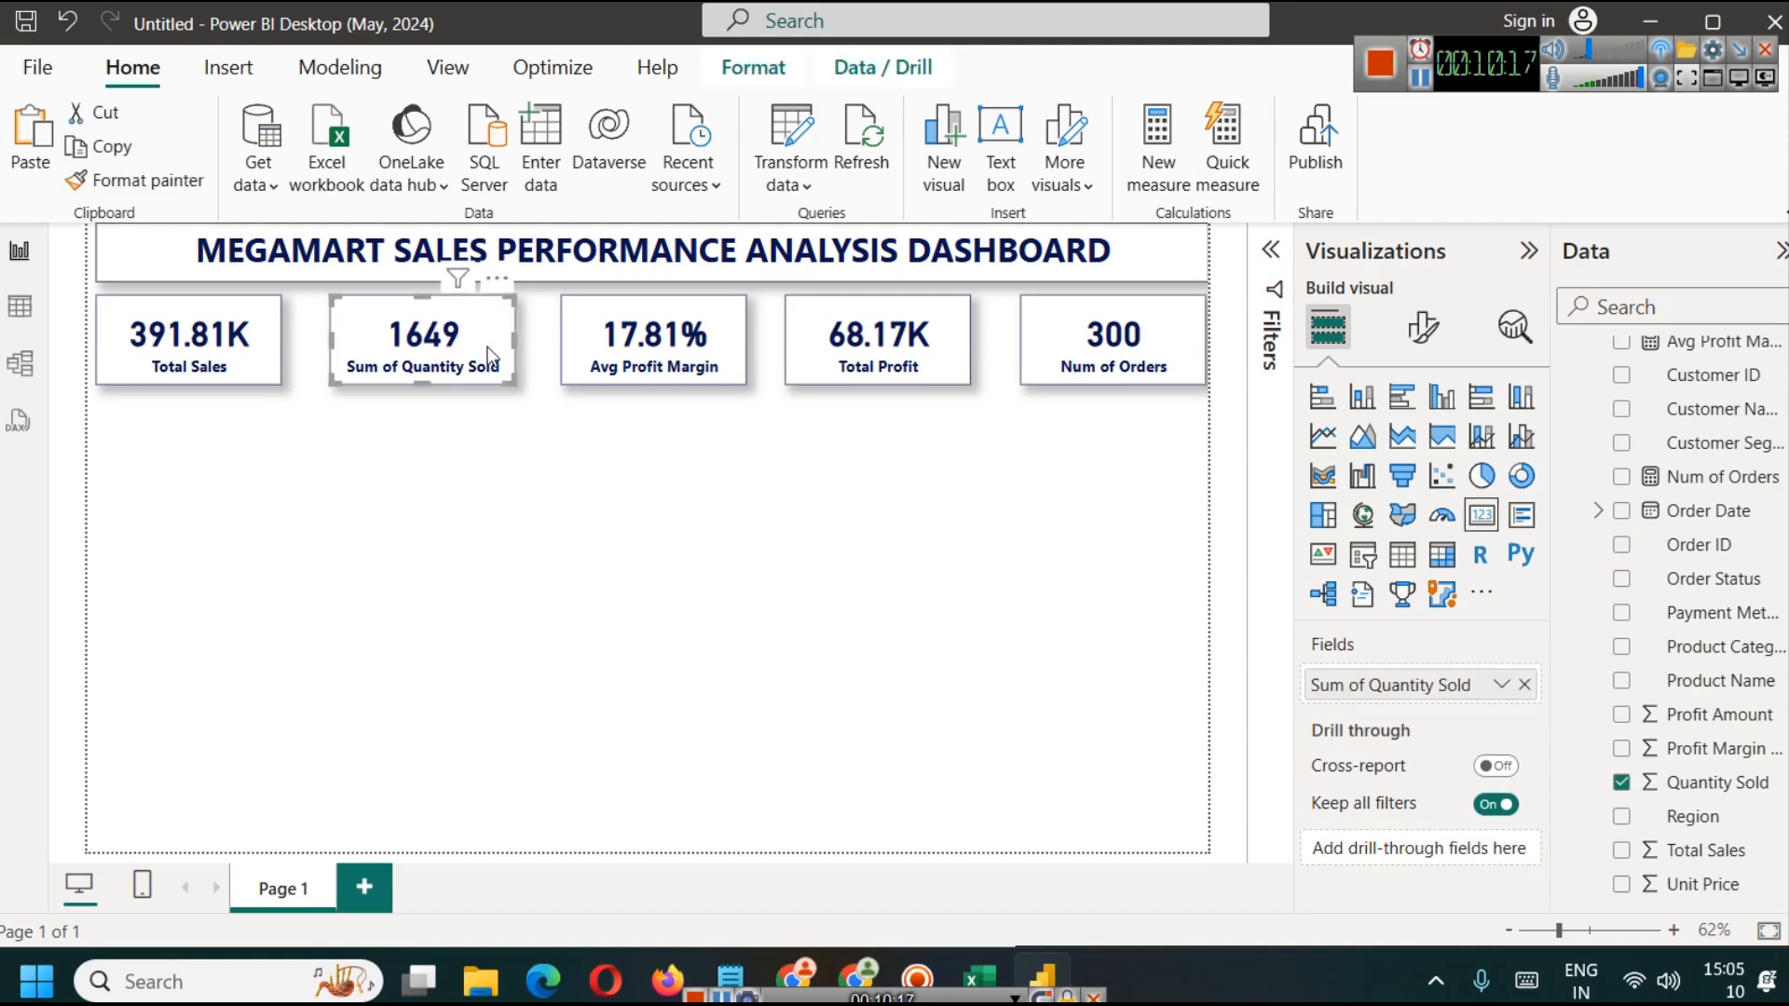
left_click(758, 551)
left_click_drag(718, 374, 715, 375)
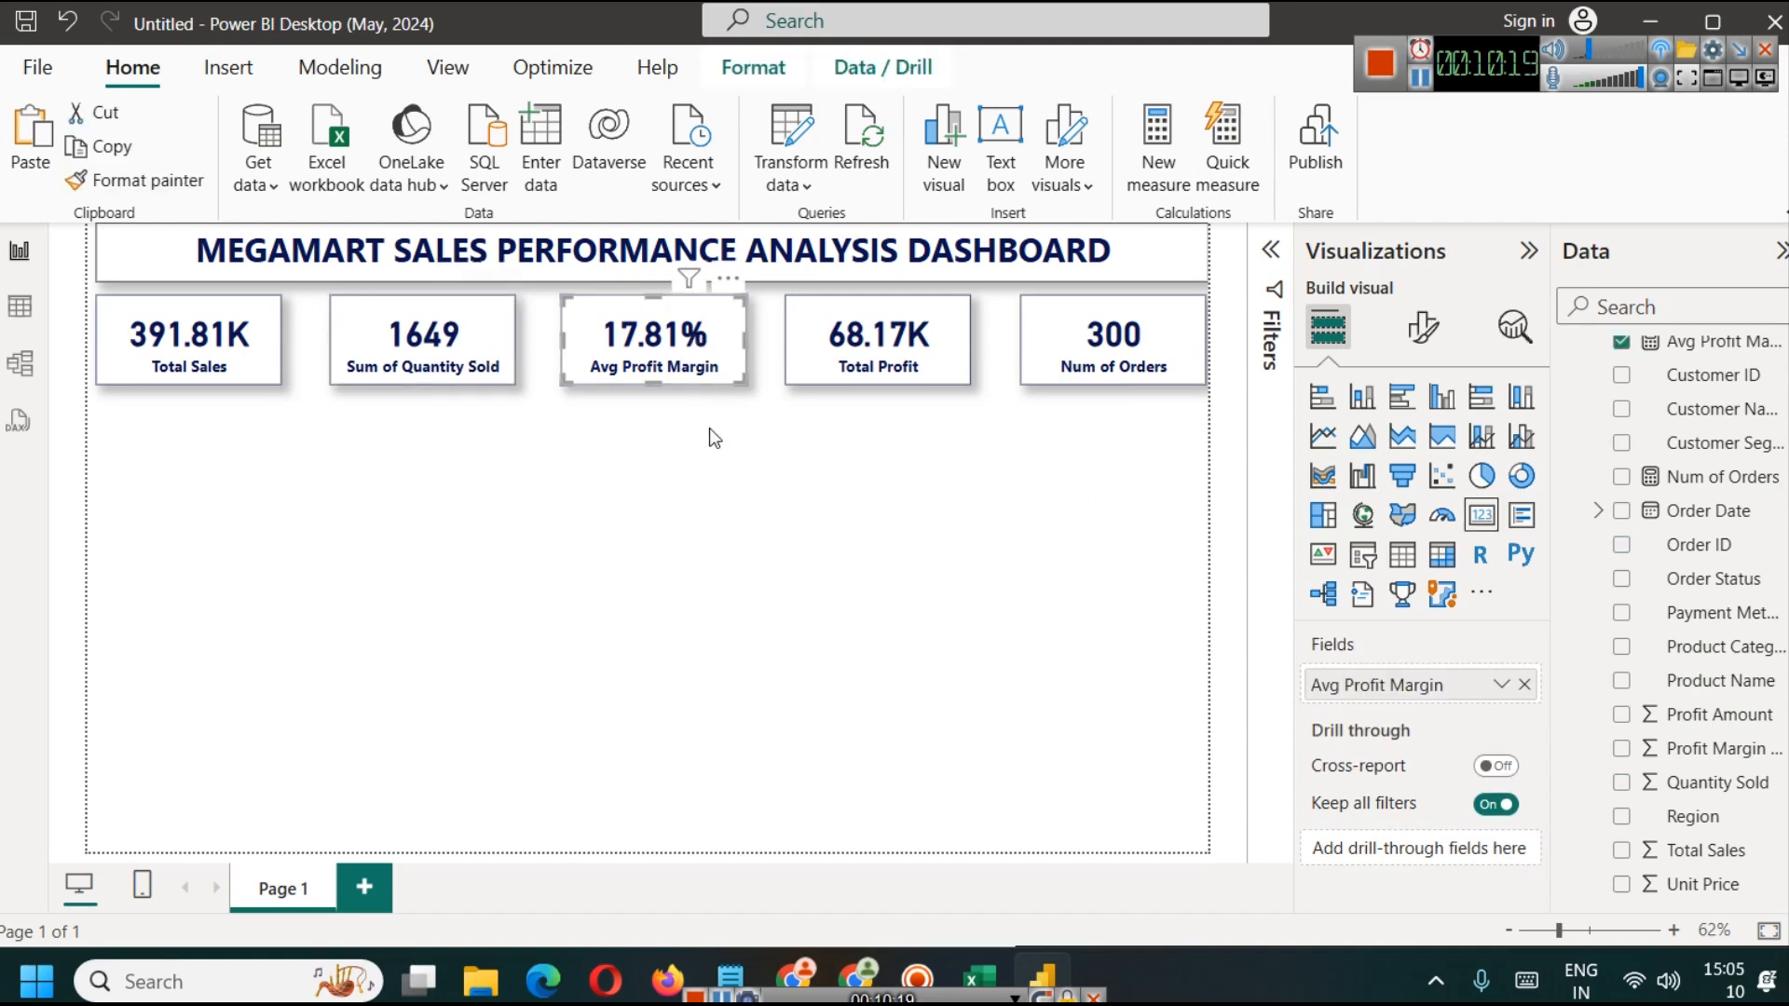
left_click(819, 486)
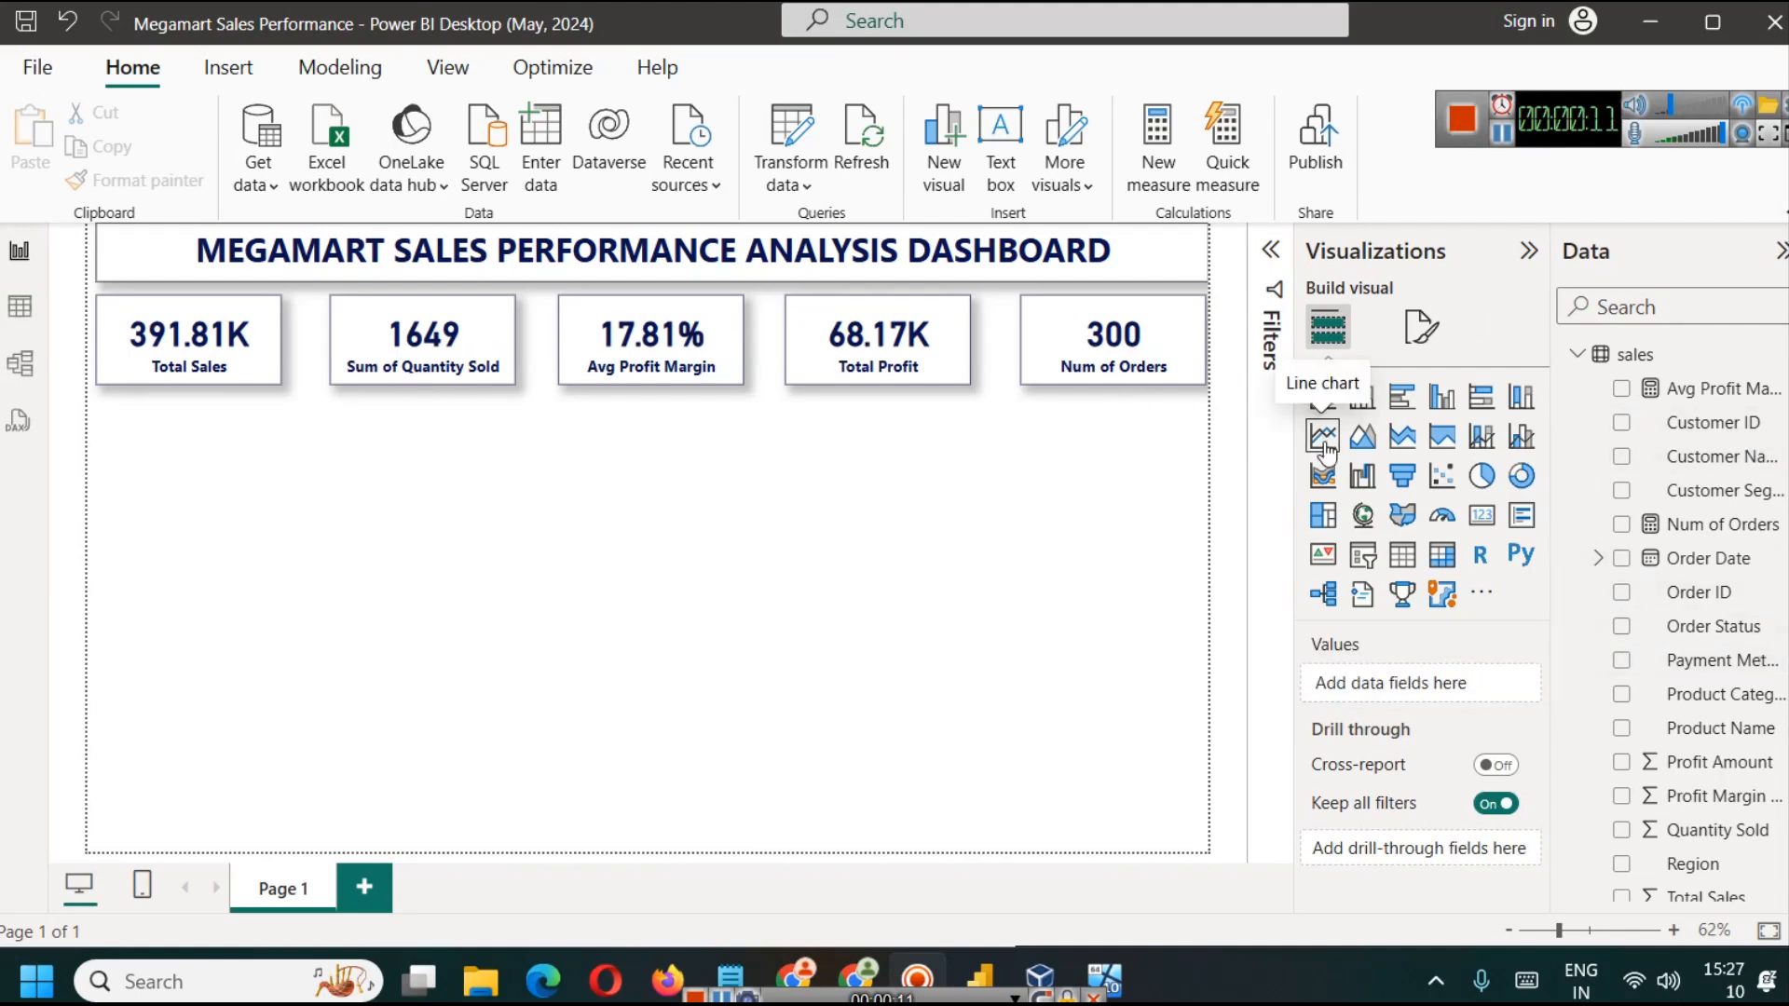
Step: Insert an area chart below the cards, widened to span the first two cards and made taller
left_click(1362, 438)
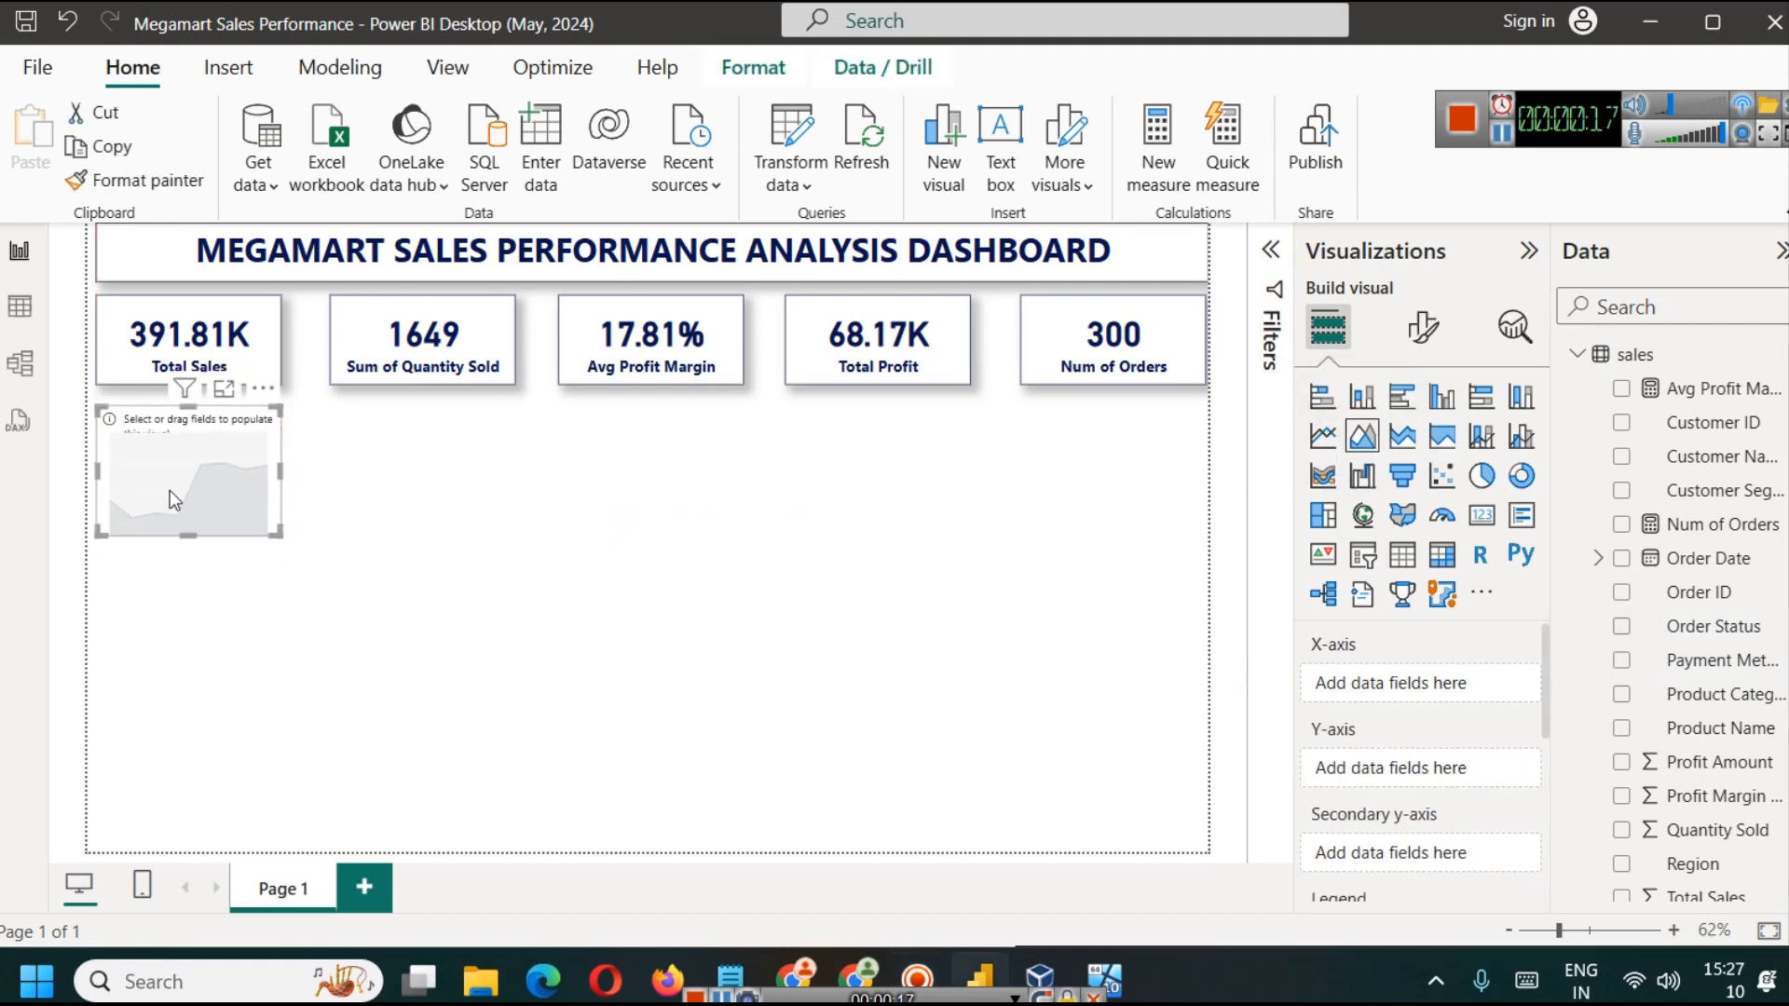
left_click_drag(282, 472, 500, 469)
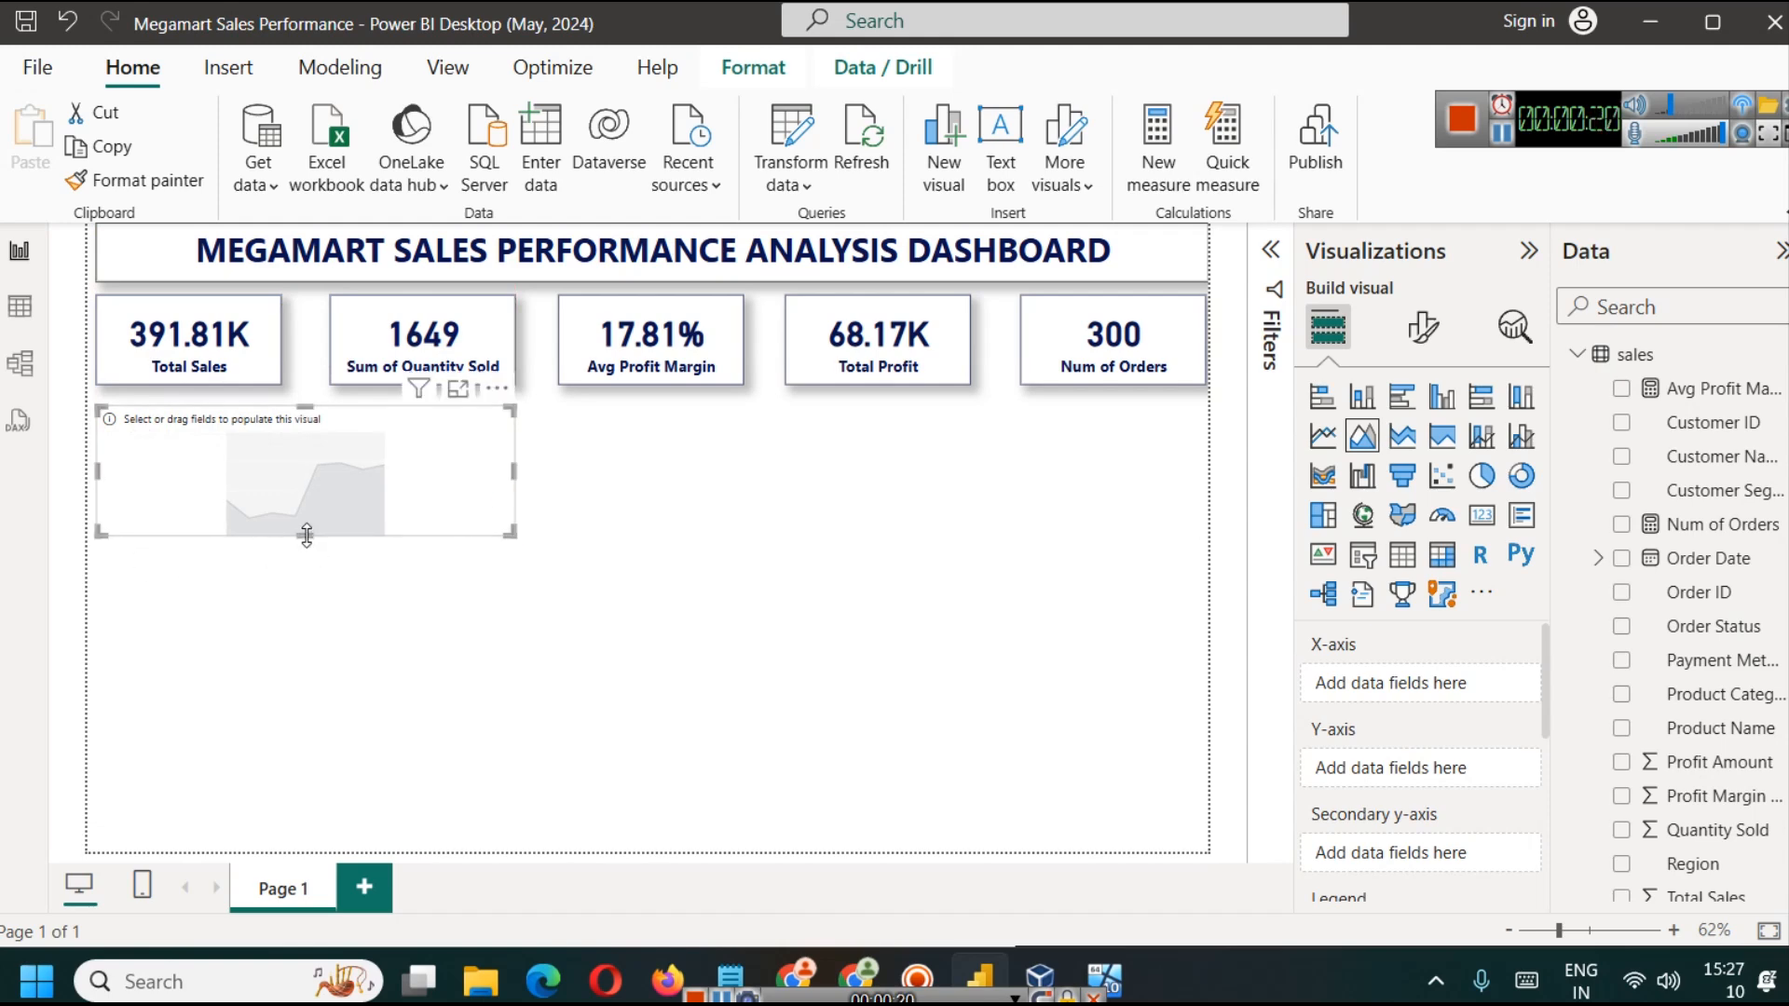
left_click_drag(308, 537, 310, 612)
left_click(590, 639)
Step: Try placing a duplicate of the empty area chart beneath the original, and delete the copy
left_click(184, 495)
key("ctrl+c")
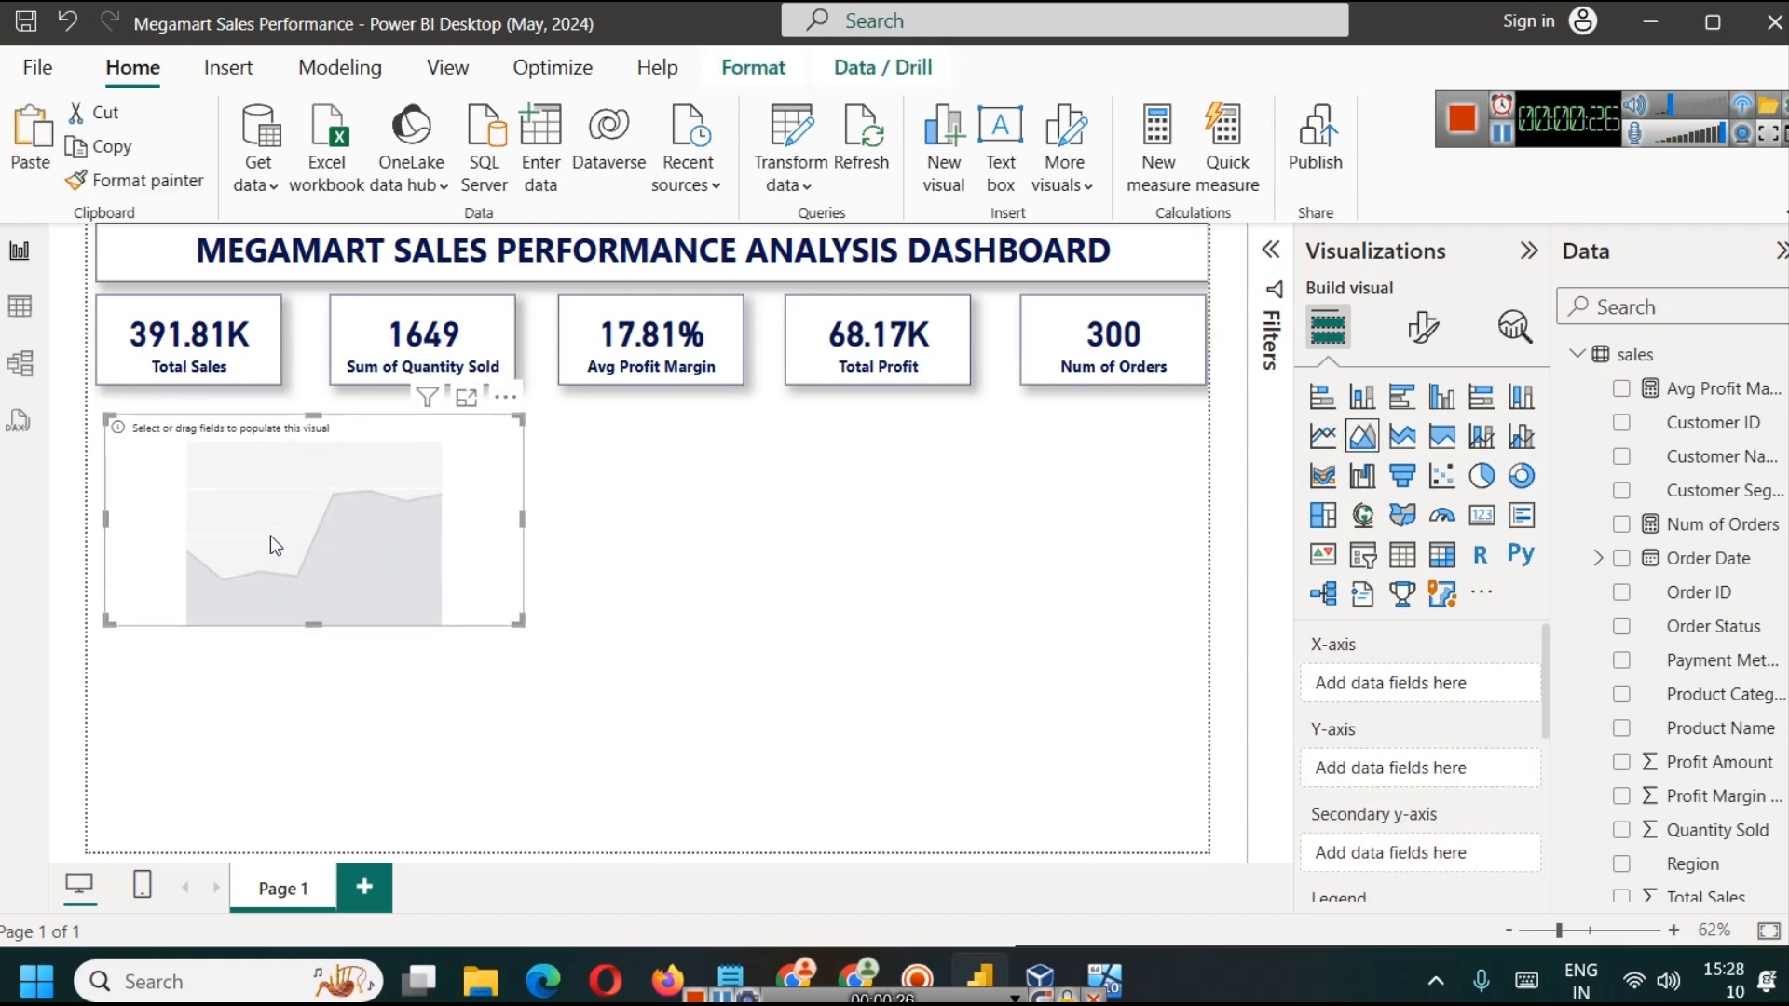
key("ctrl+v")
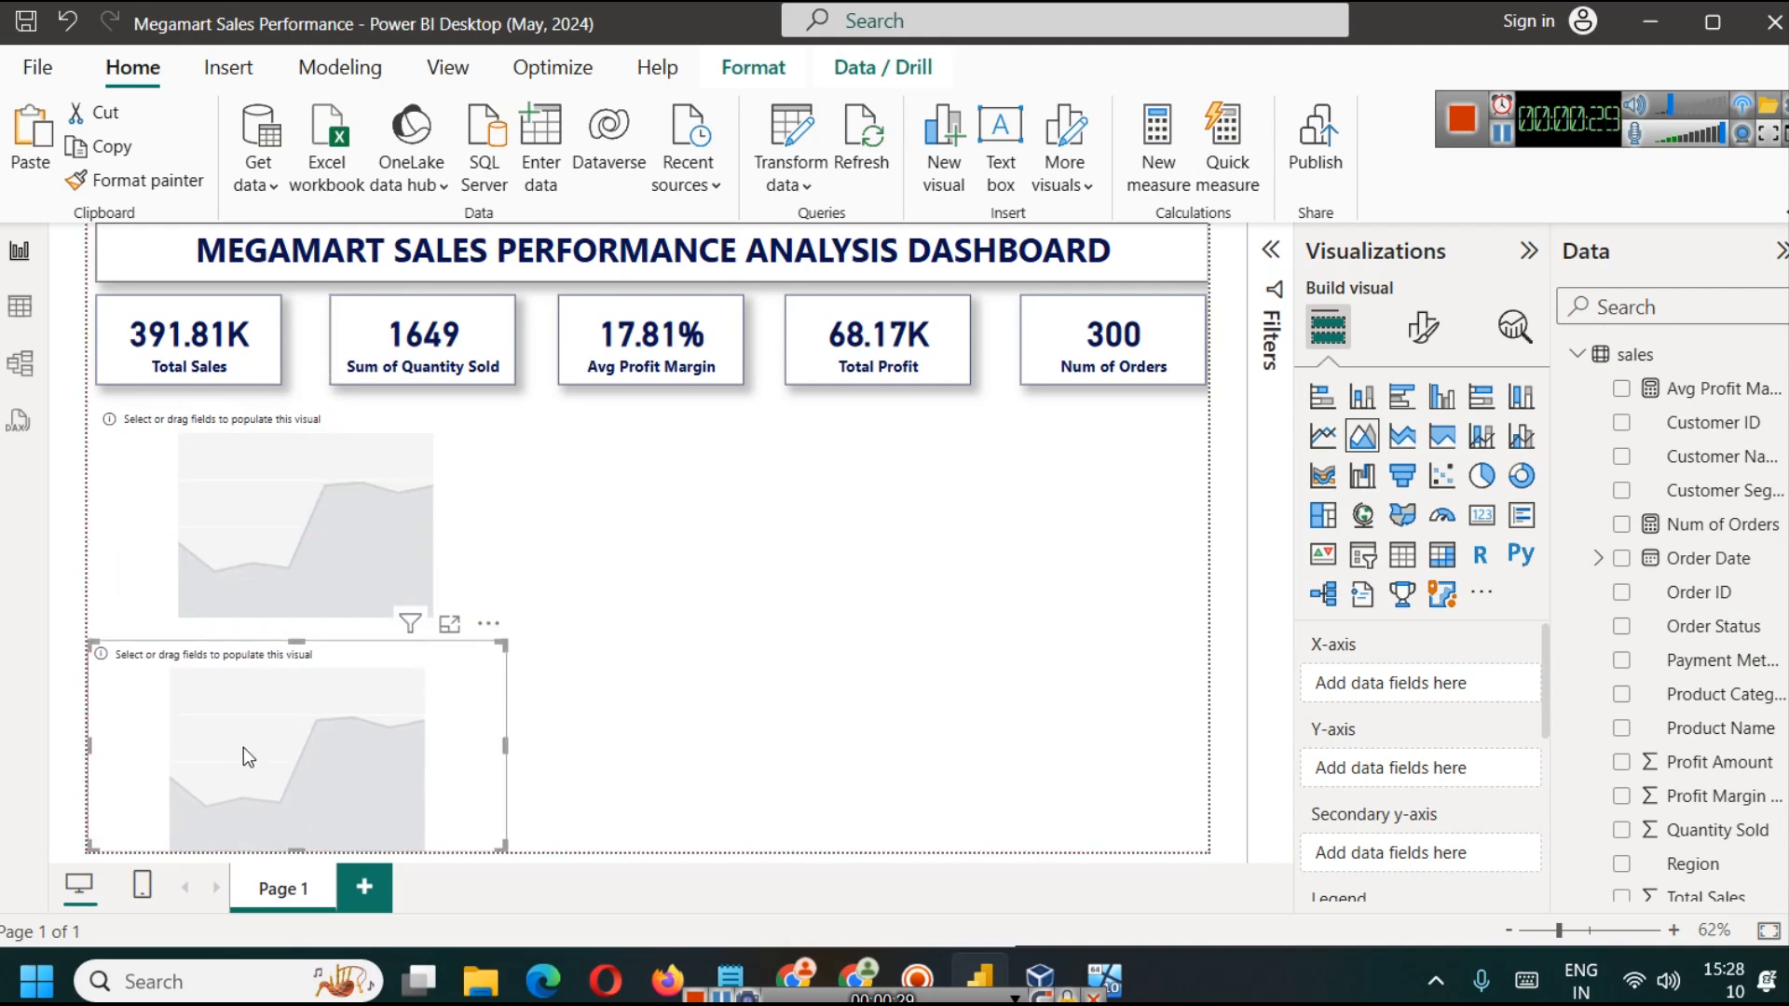
key("Delete")
left_click(269, 568)
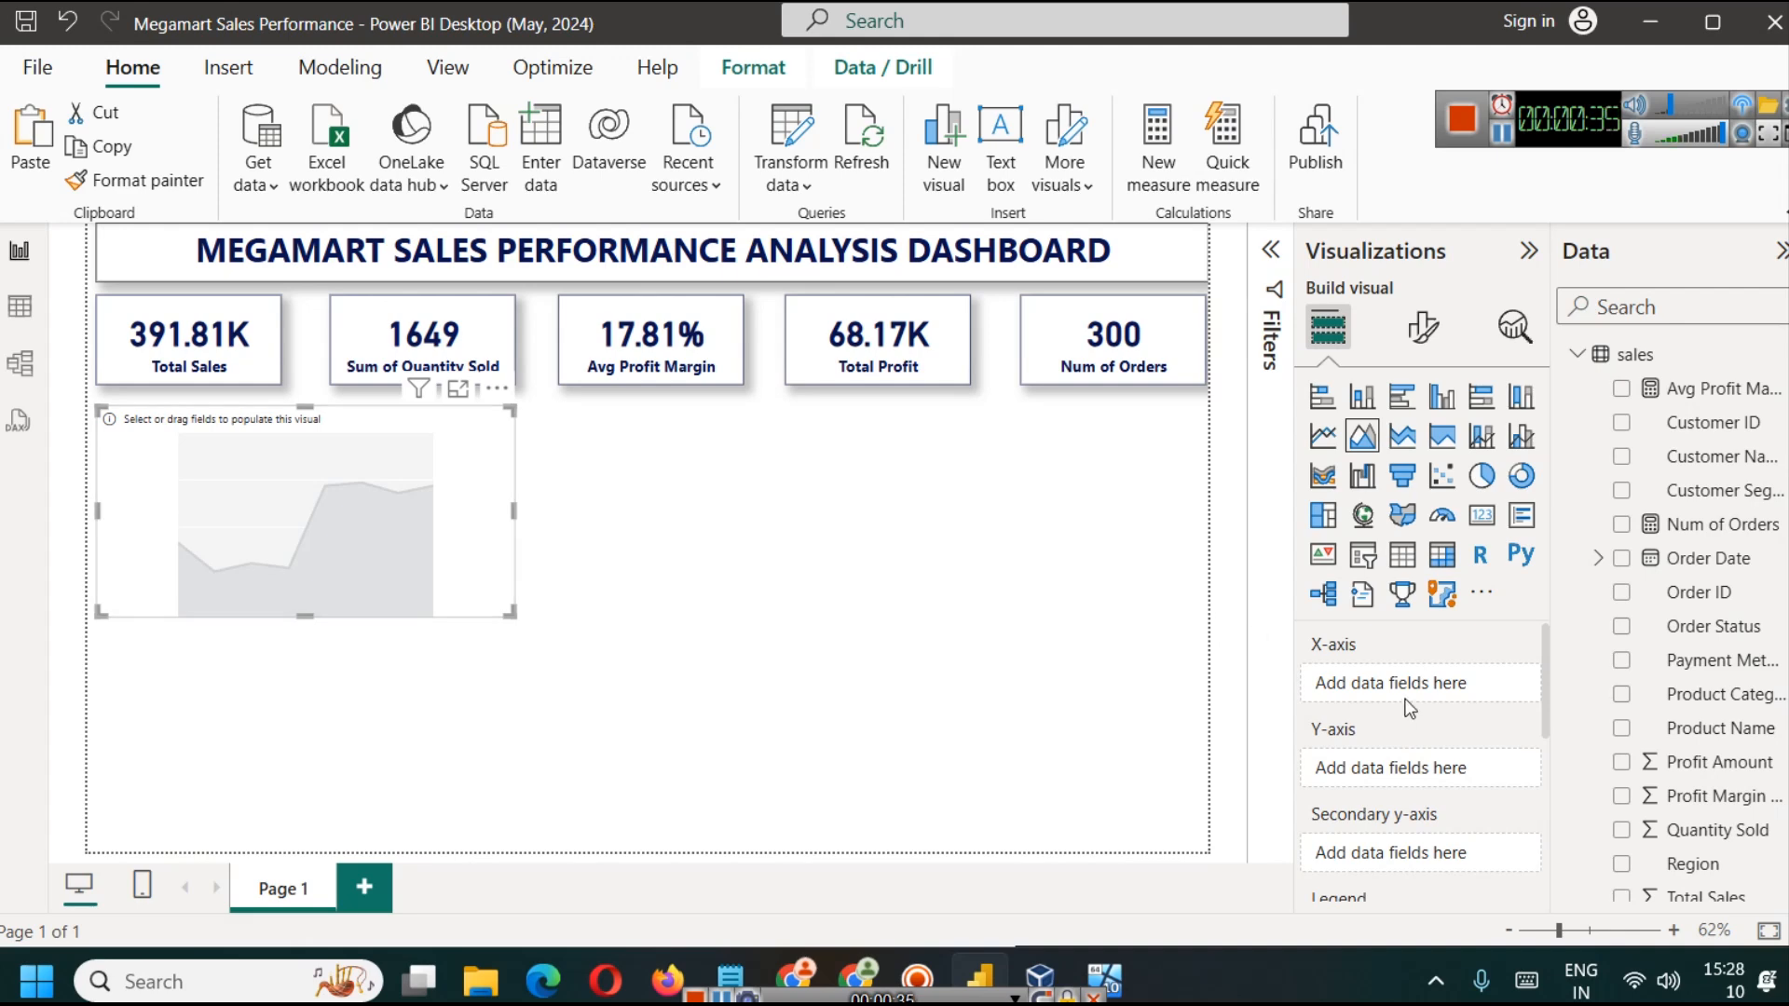
Step: Add the Quarter and Month levels of the Order Date hierarchy to the area chart's X-axis
left_click(20, 306)
left_click(215, 290)
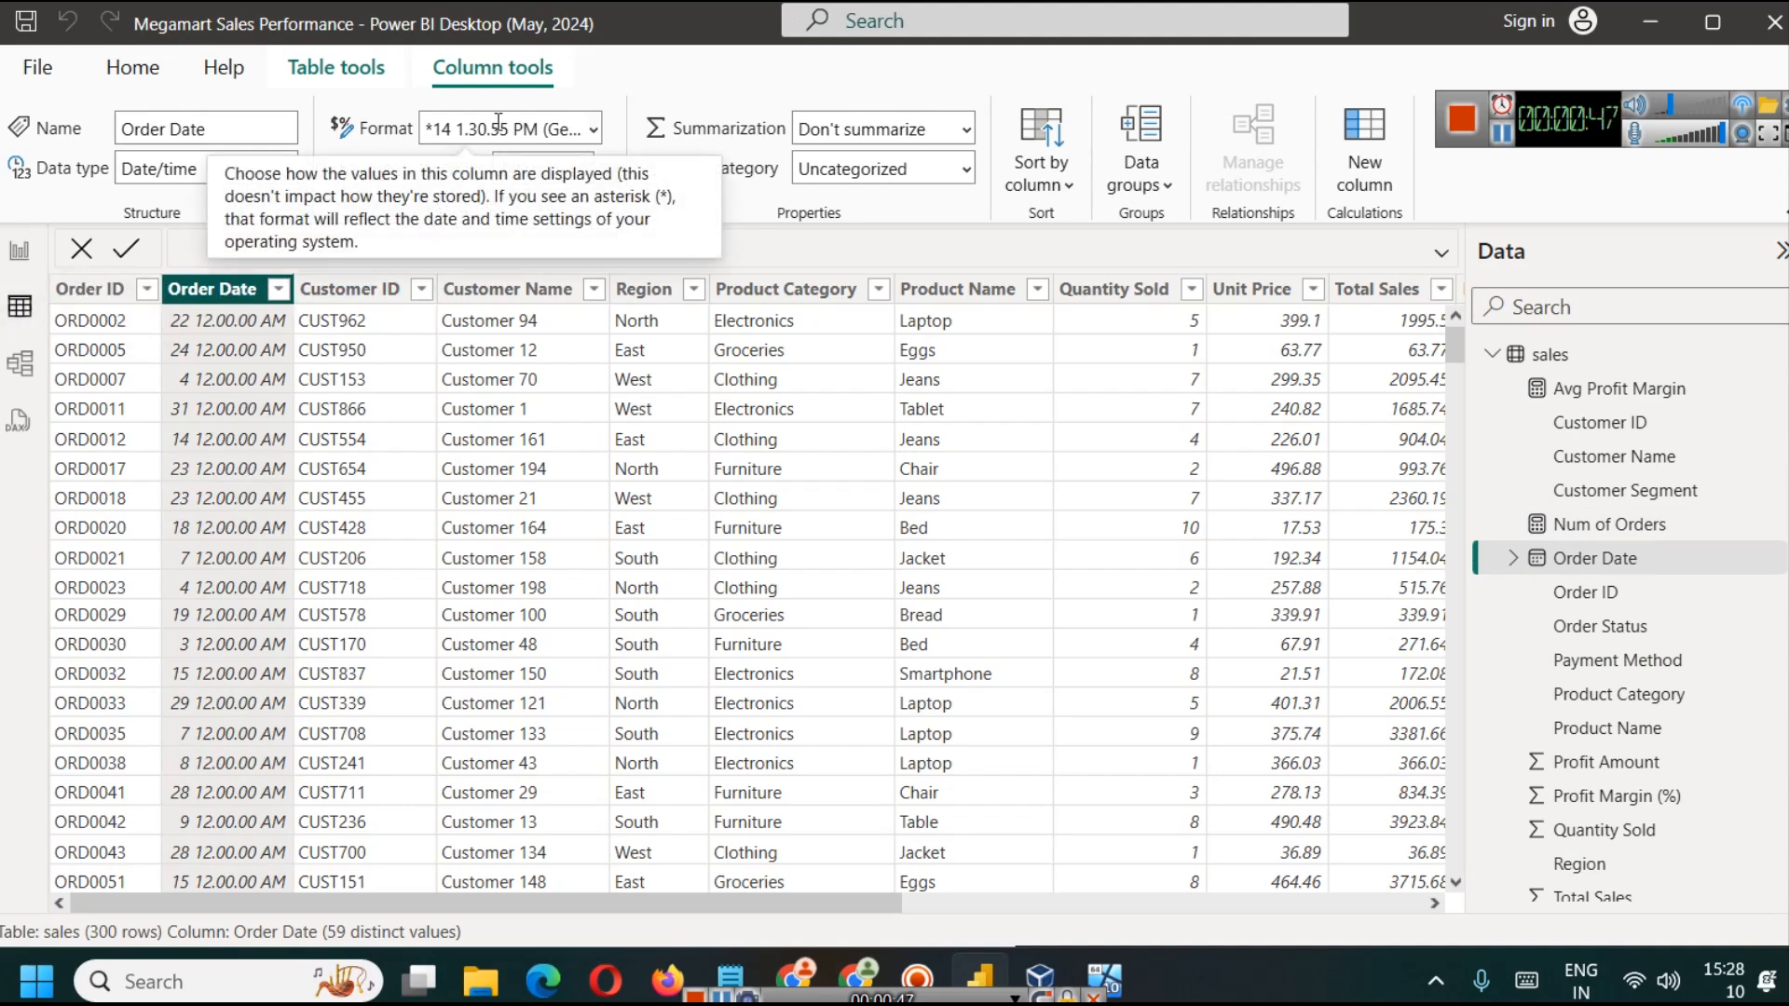
left_click(20, 251)
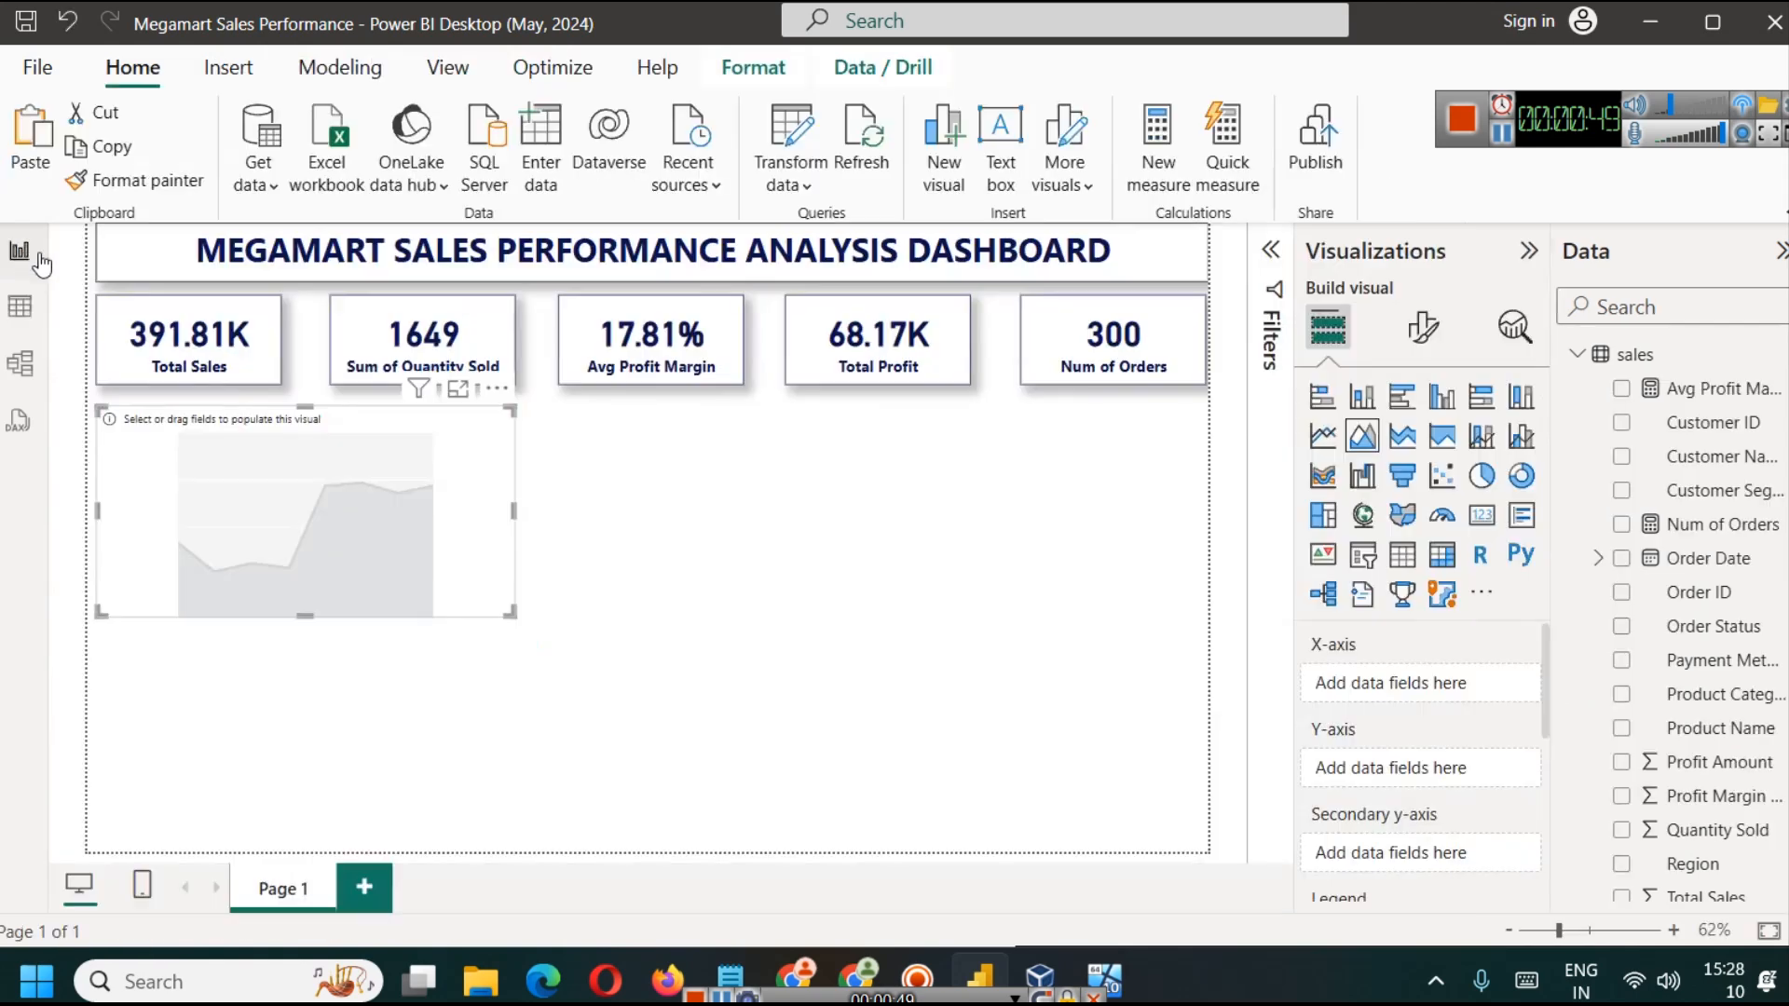
left_click(1597, 558)
left_click(1619, 591)
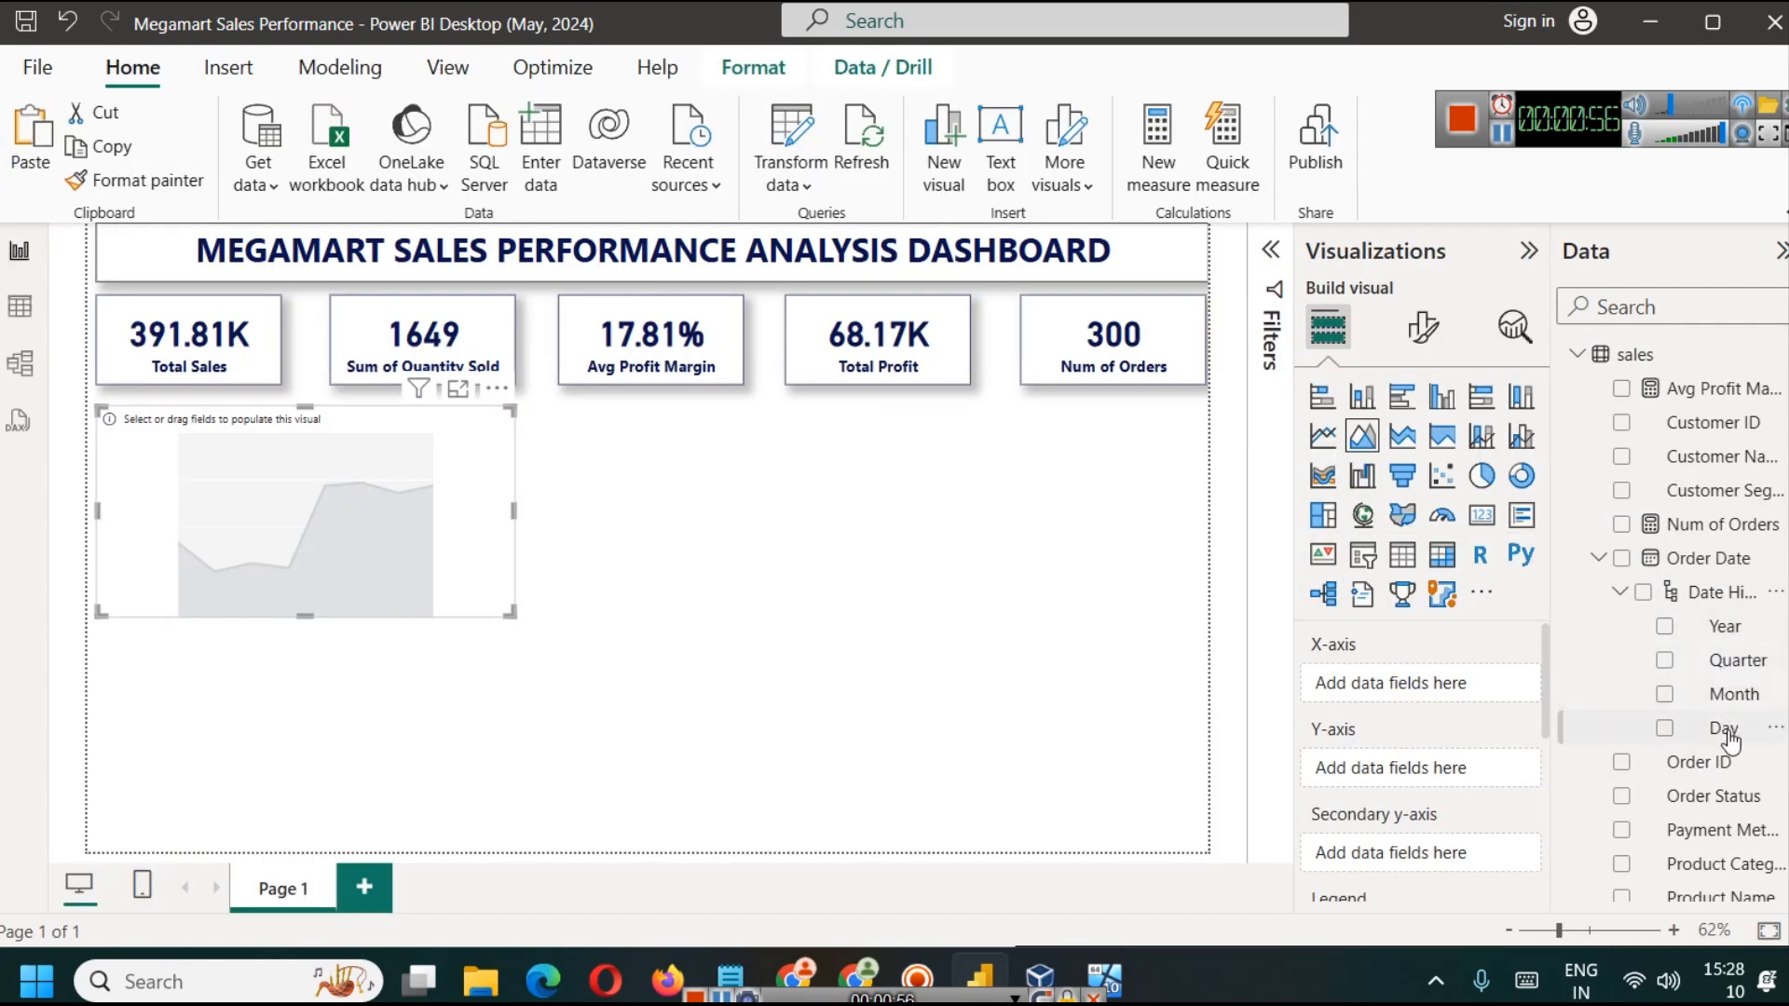
left_click(1664, 660)
left_click(1665, 694)
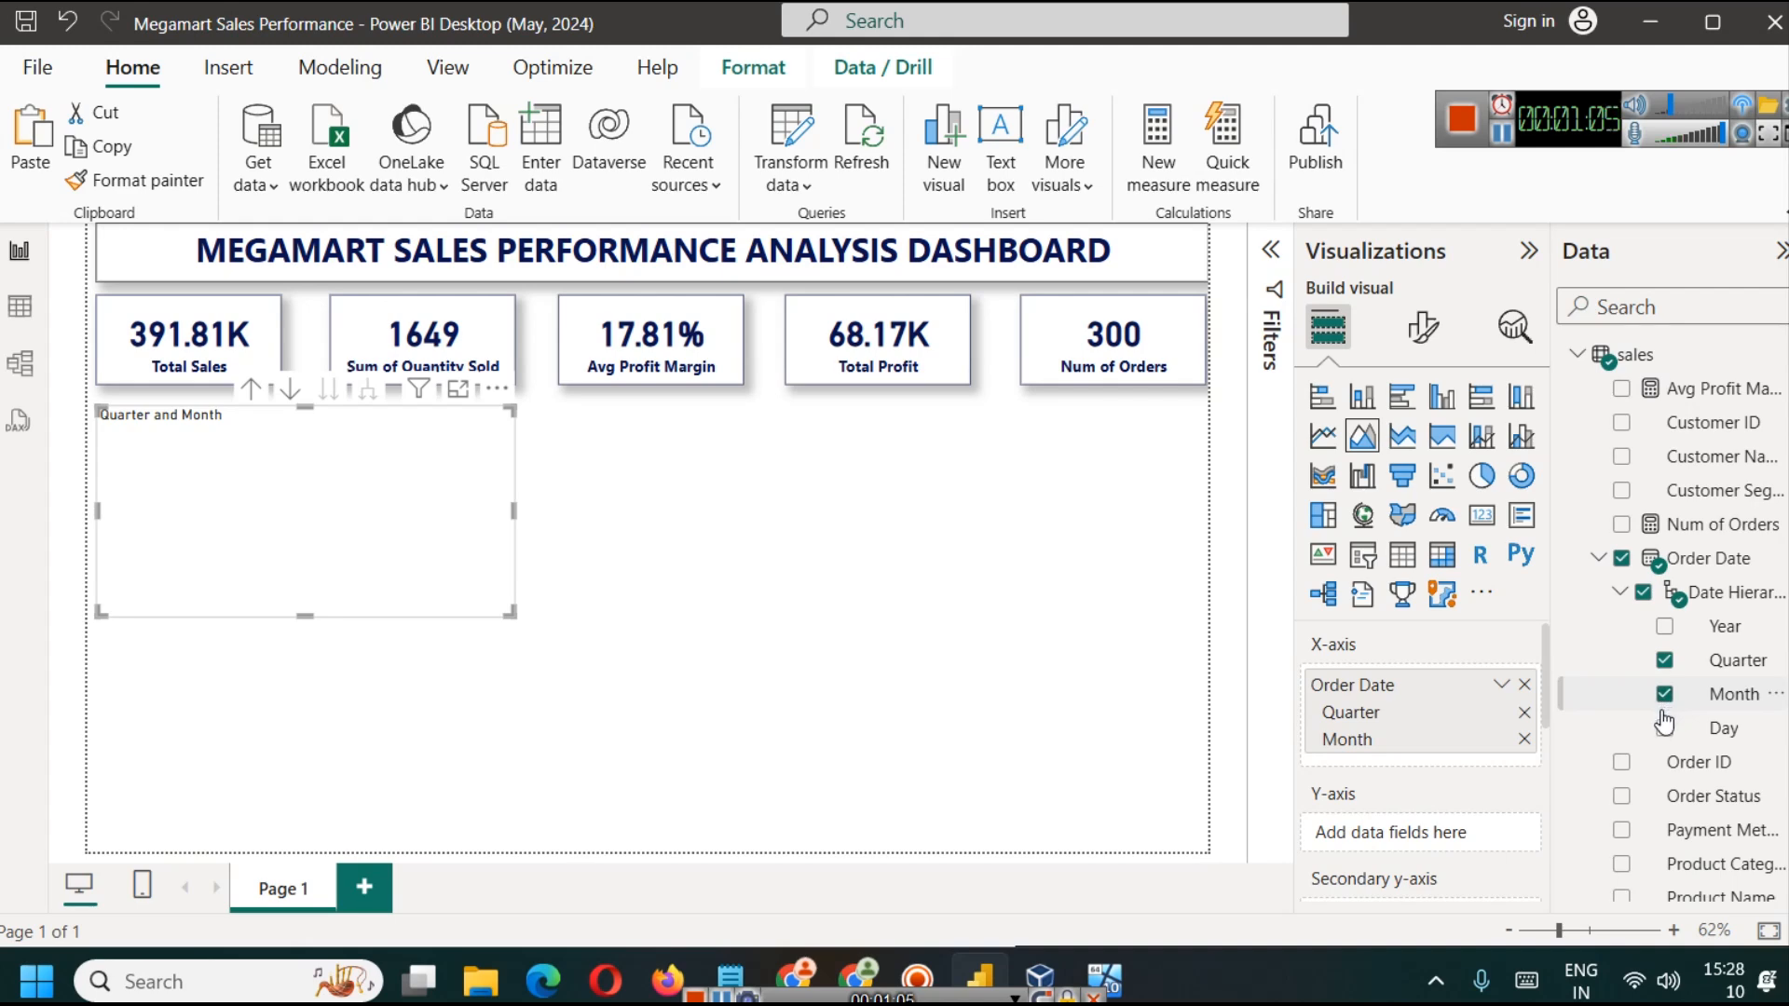
Step: Add Total Sales and Profit Amount to the area chart's Y-axis
scroll(1658, 792, "down", 3)
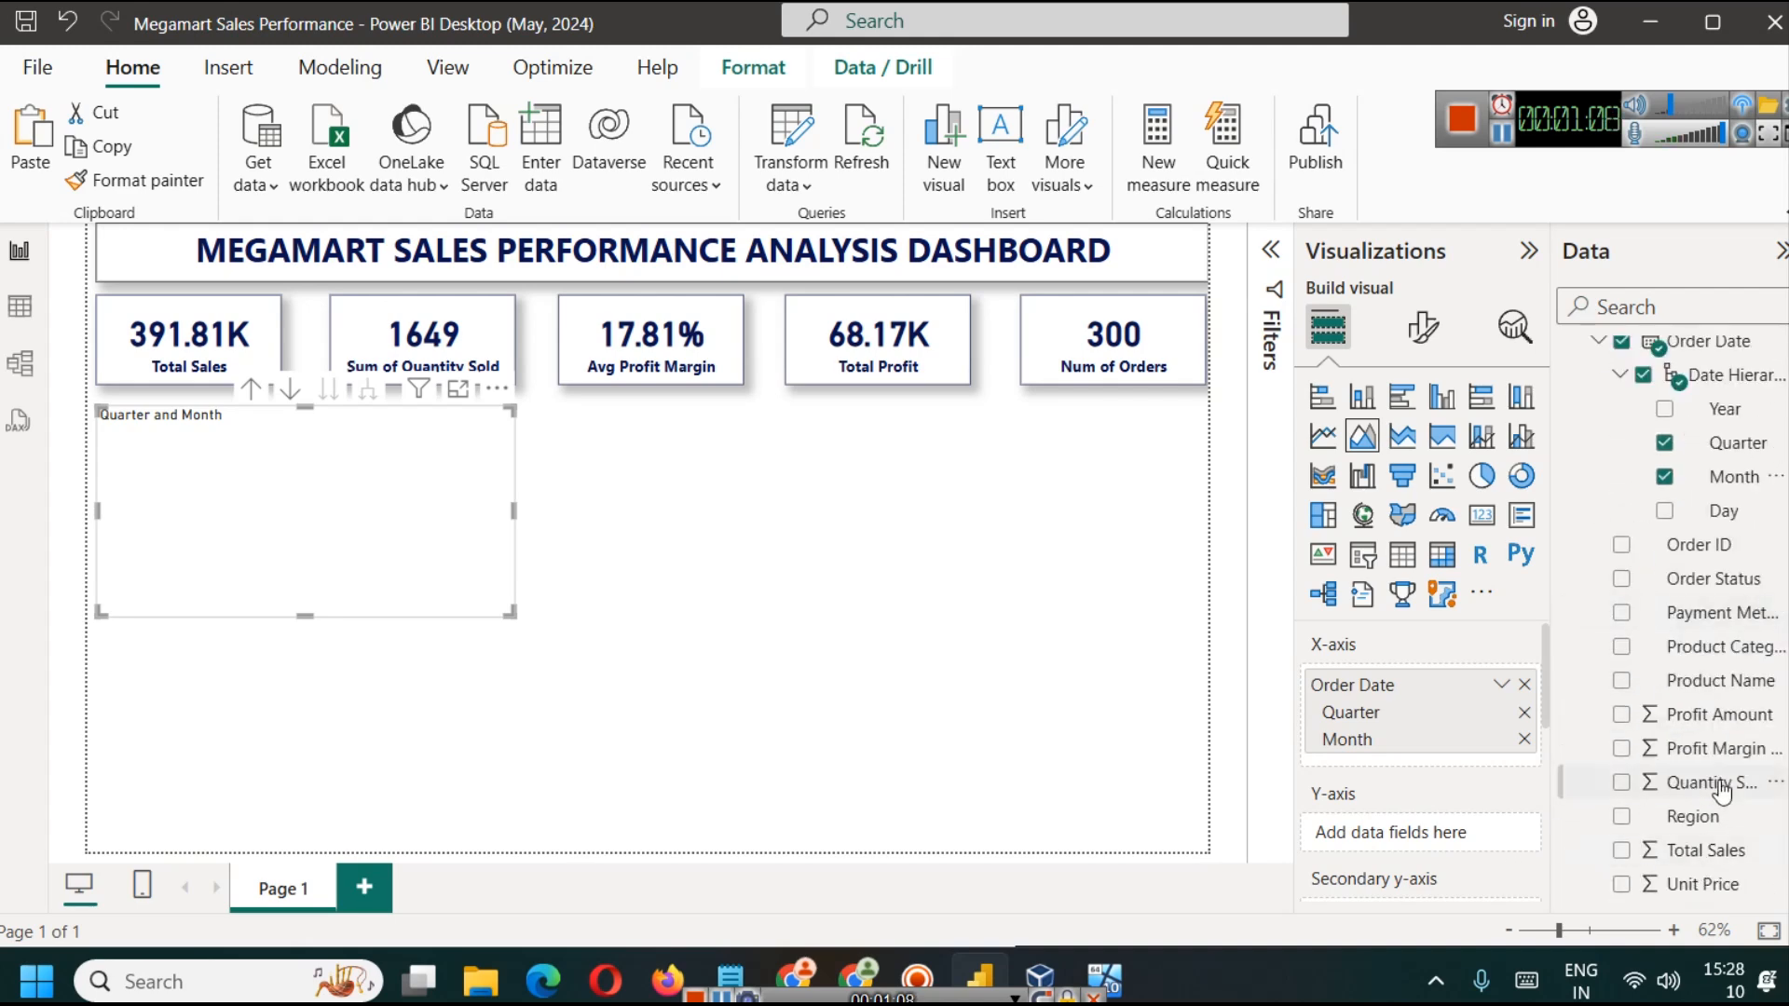
mouse_move(1718, 855)
left_mouse_down()
mouse_move(1432, 824)
mouse_move(1424, 799)
left_mouse_up()
scroll(1424, 797, "down", 2)
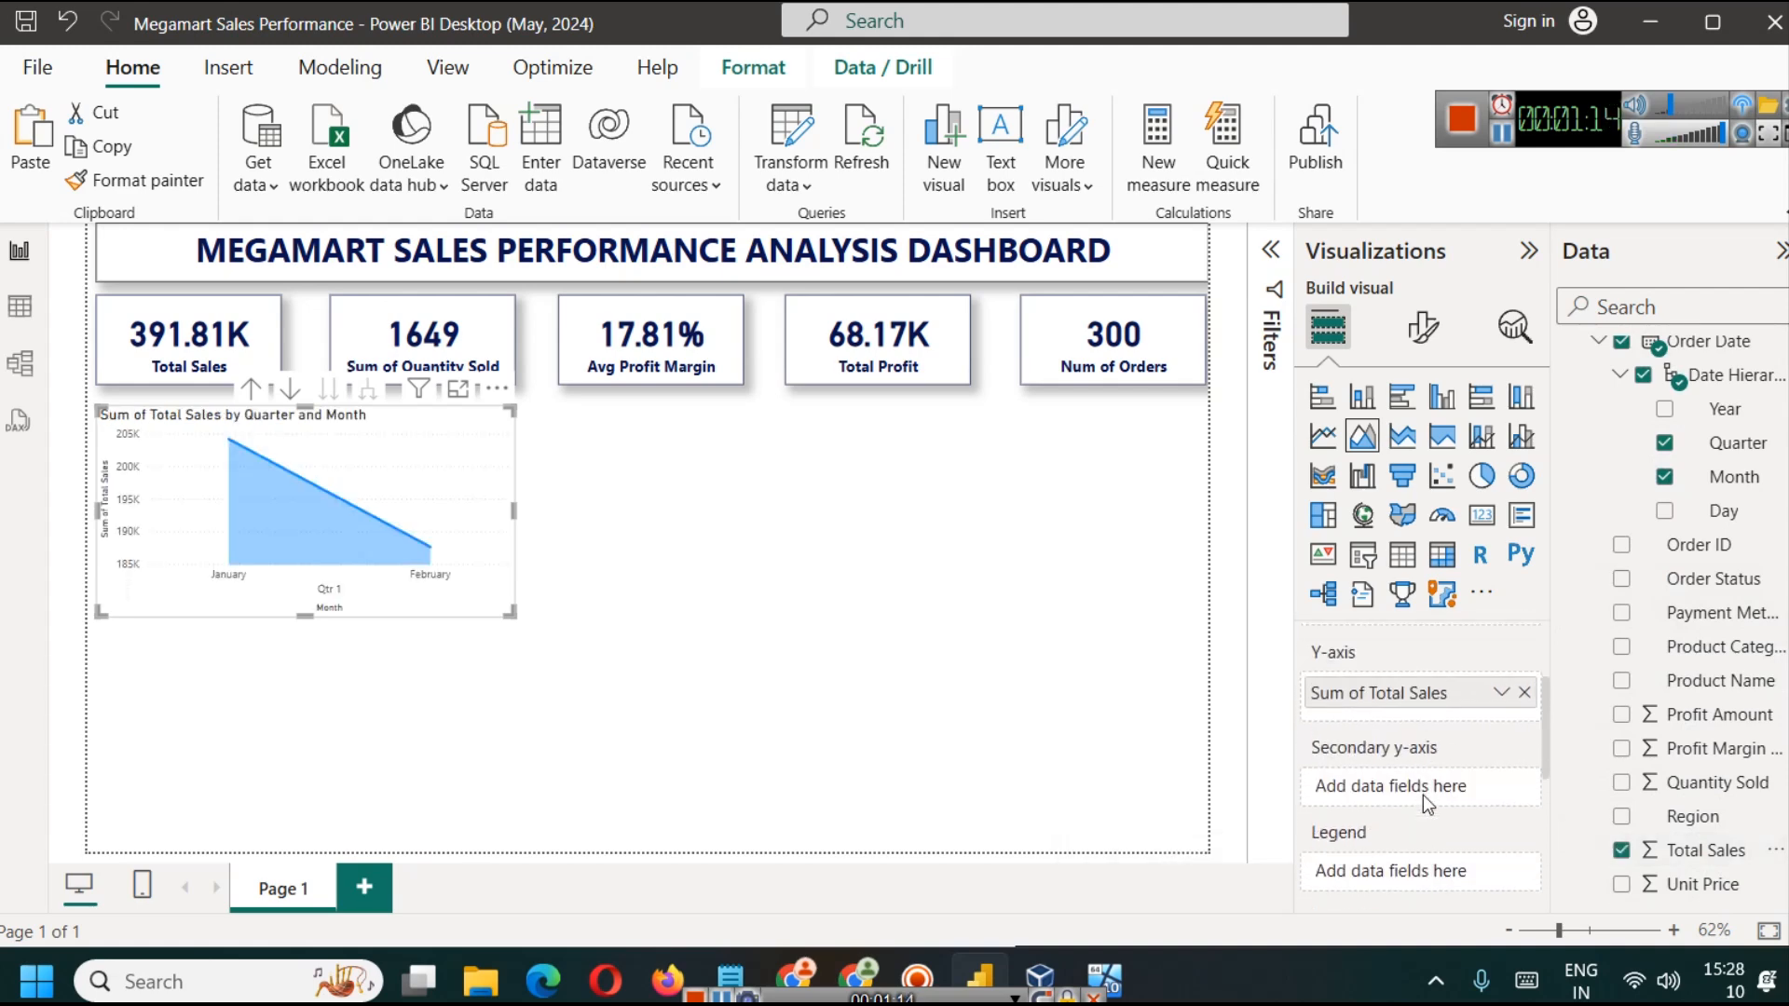
left_click_drag(1698, 716, 1402, 745)
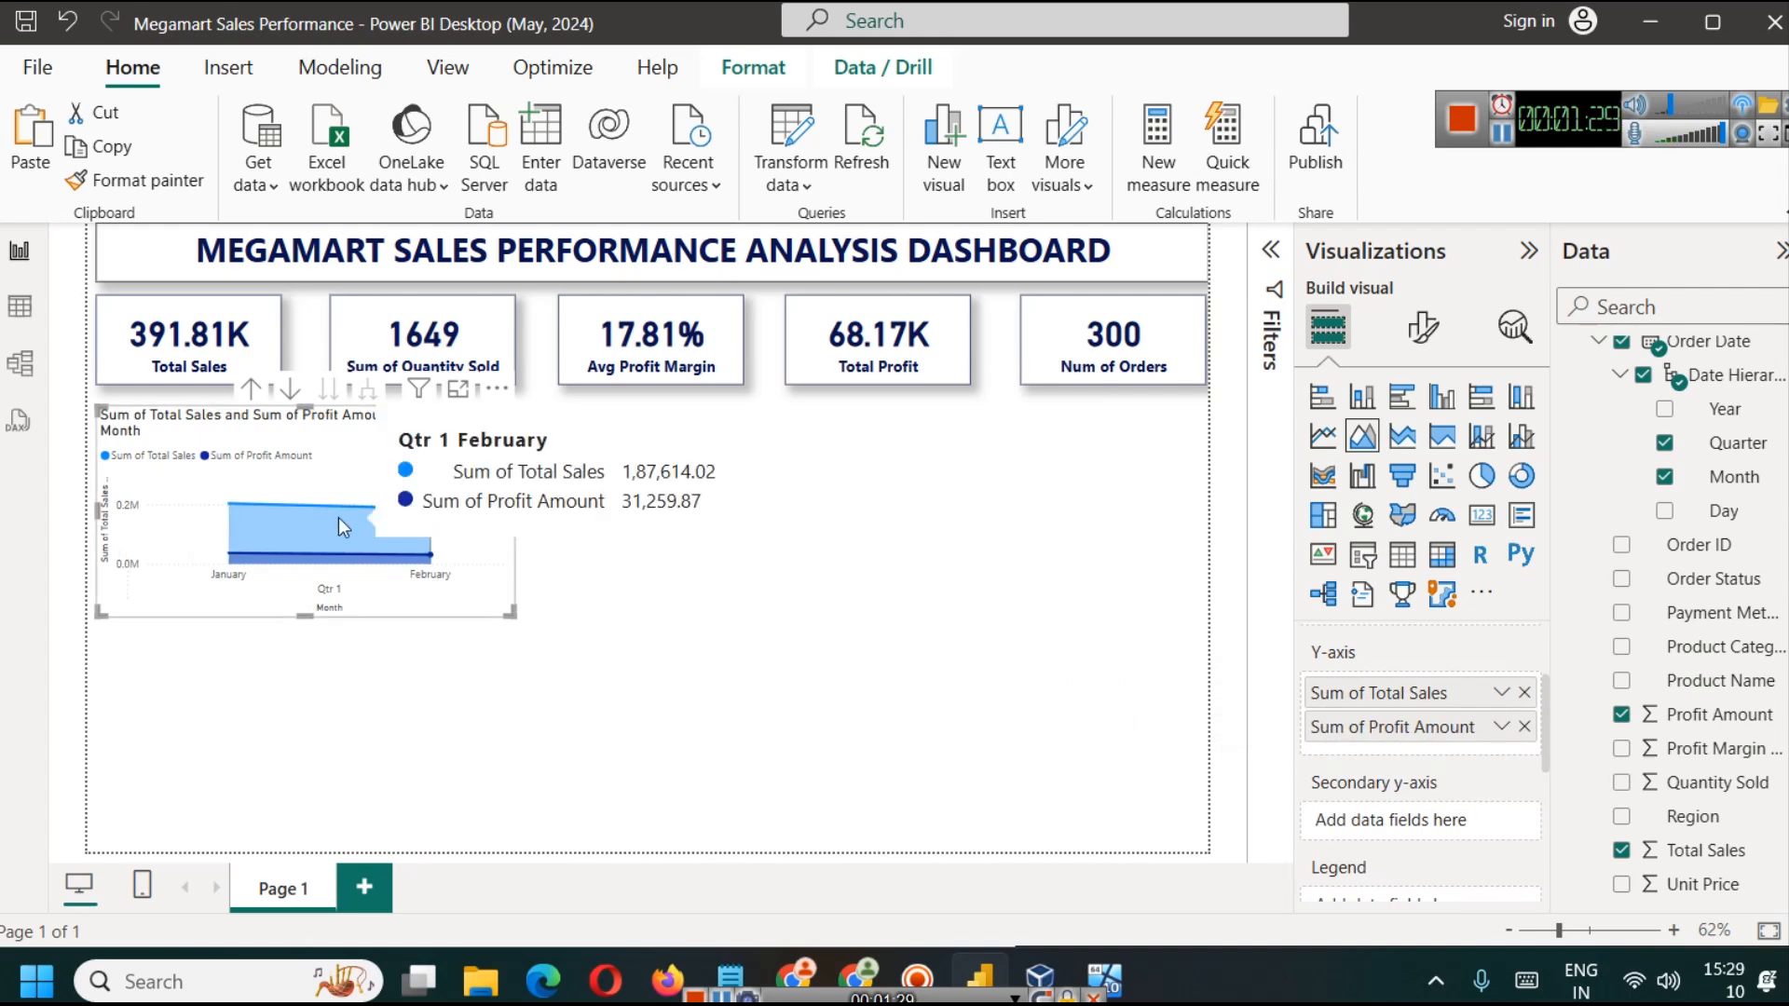
Step: Turn on drill mode for the area chart and shift the chart slightly lower
left_click(292, 397)
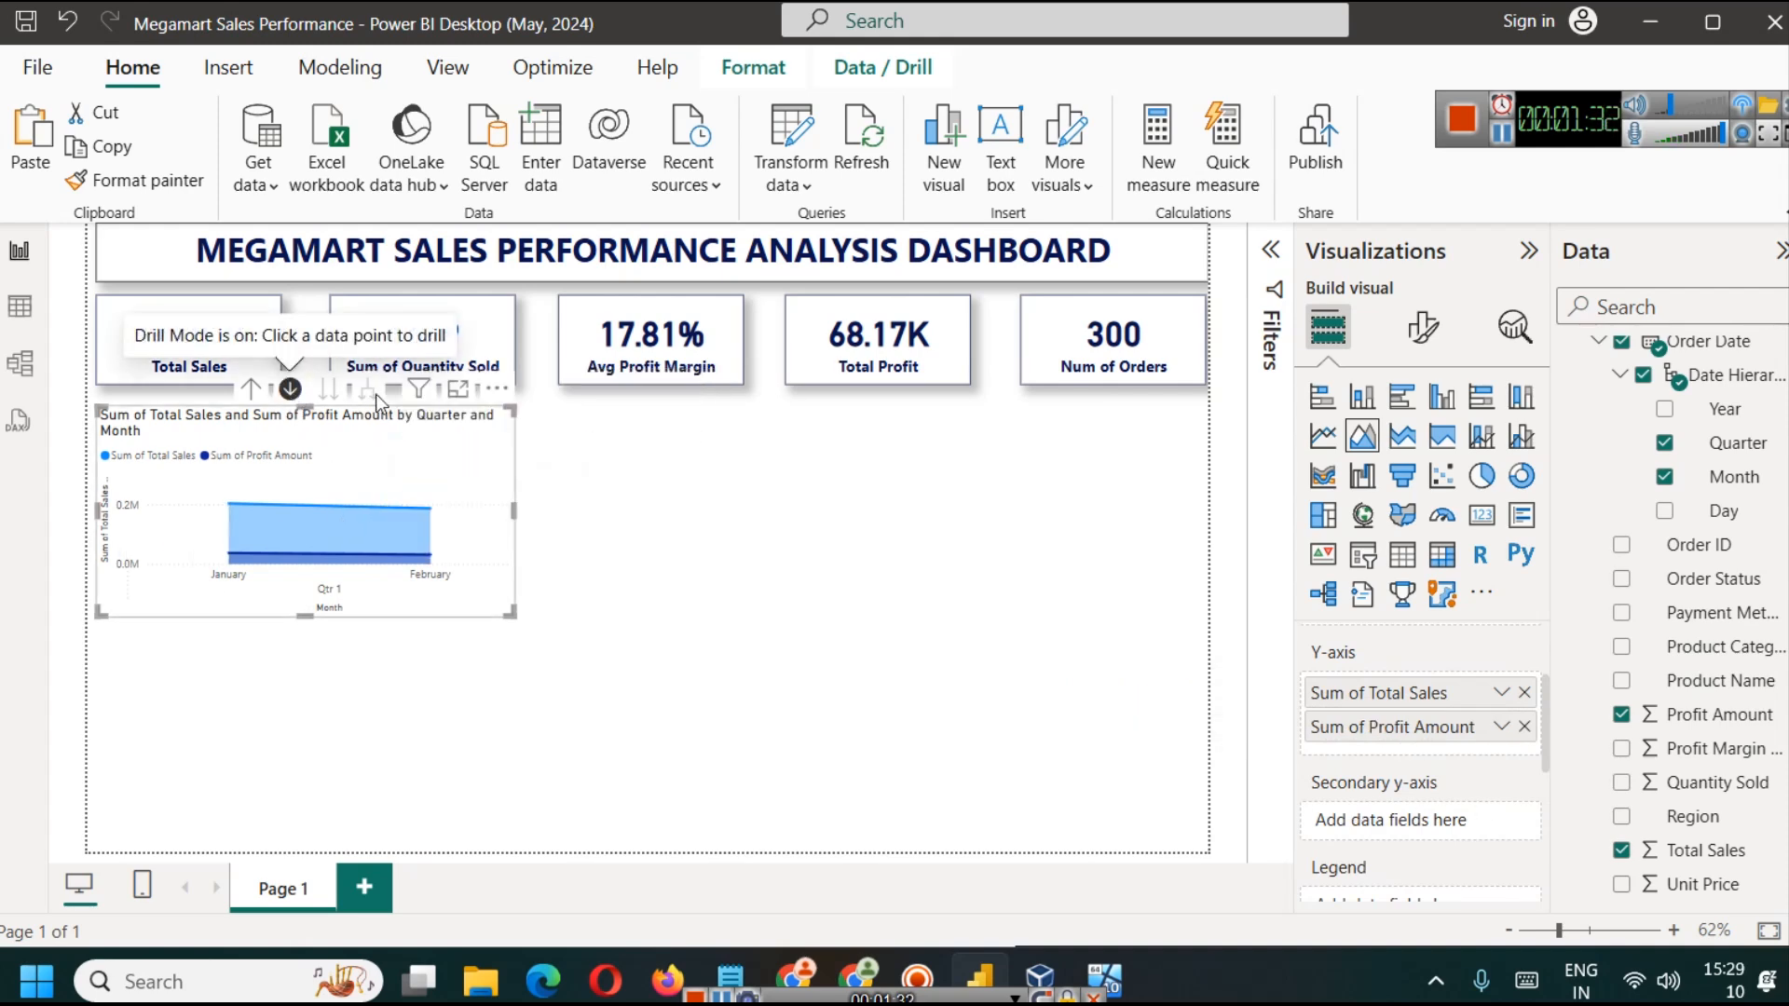
left_click_drag(328, 402, 355, 482)
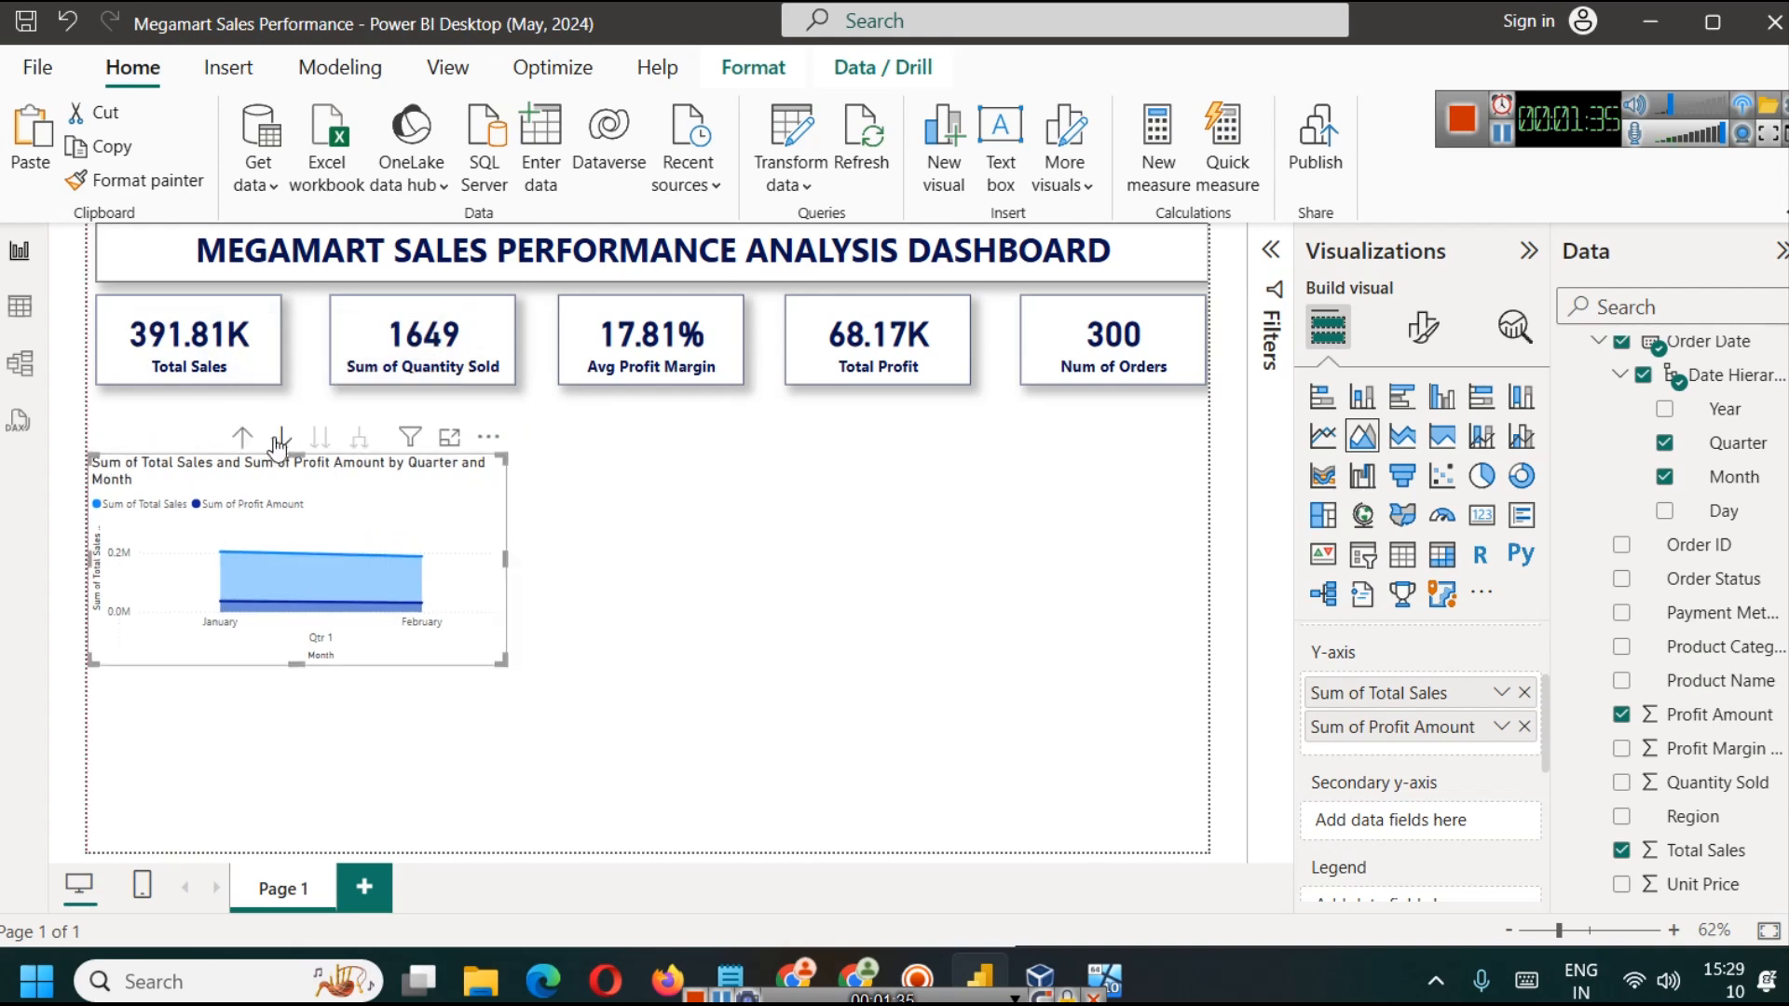
Step: Remove Quarter from the area chart's X-axis and move the chart up directly below the first two cards
scroll(1405, 746, "up", 3)
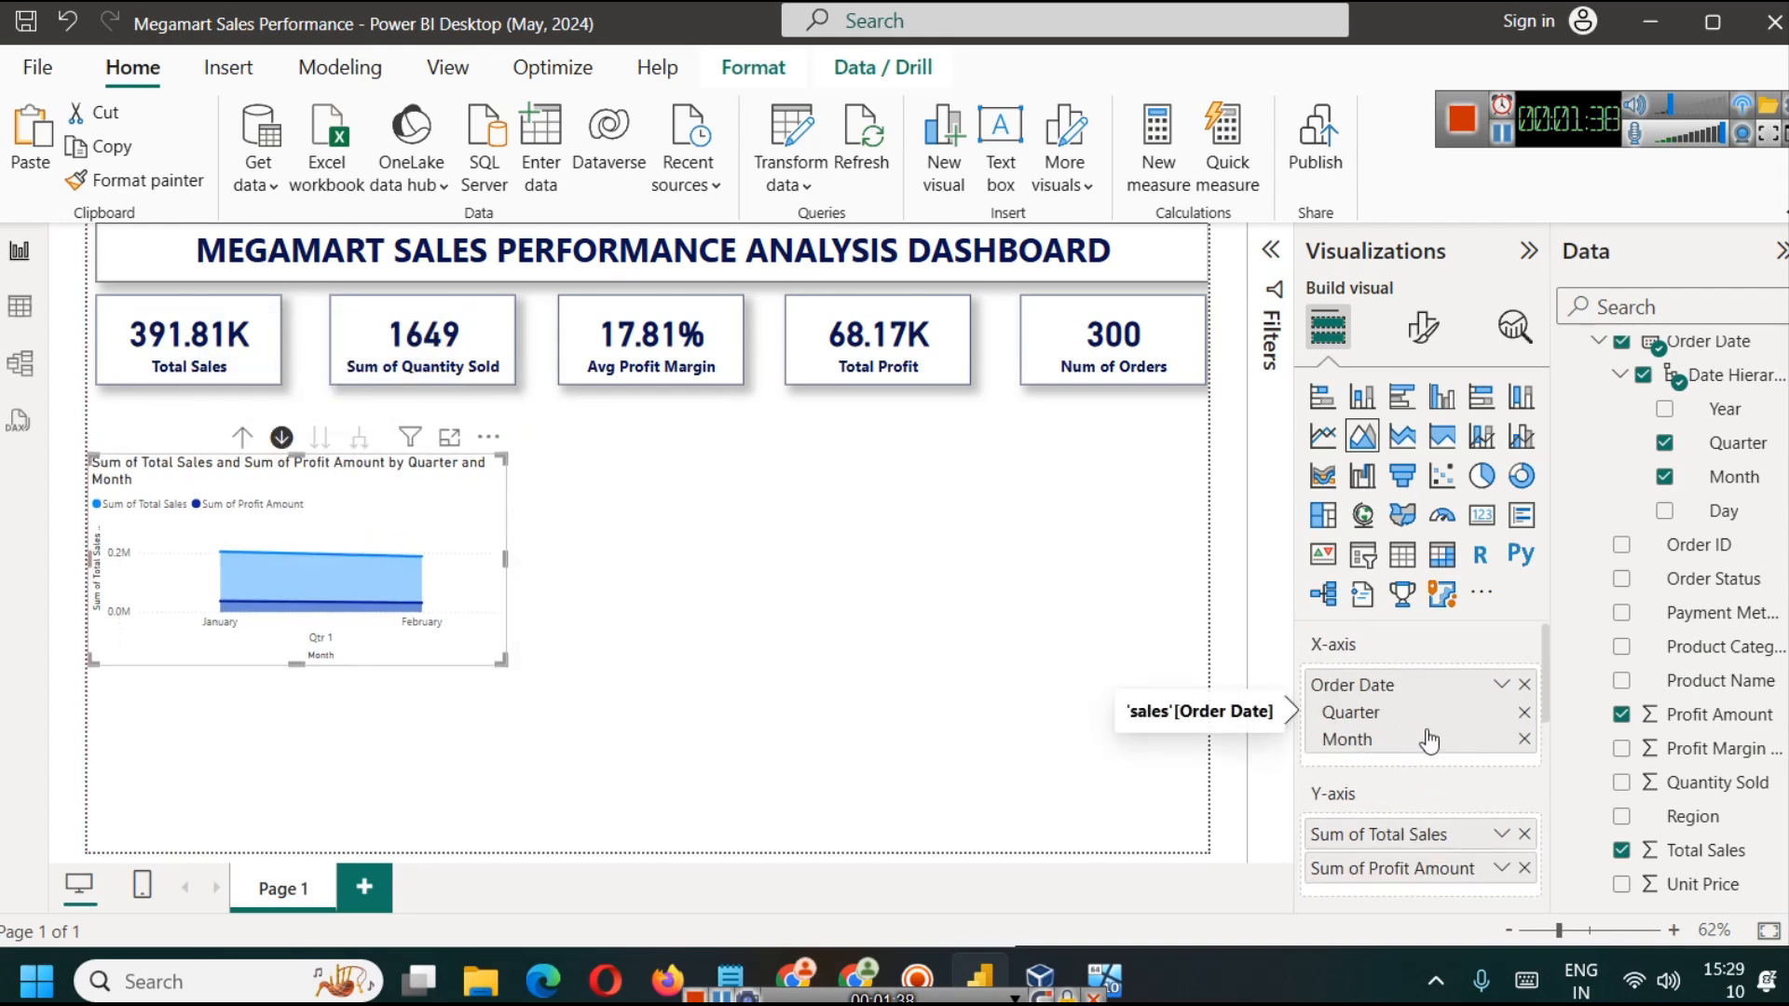
mouse_move(416, 571)
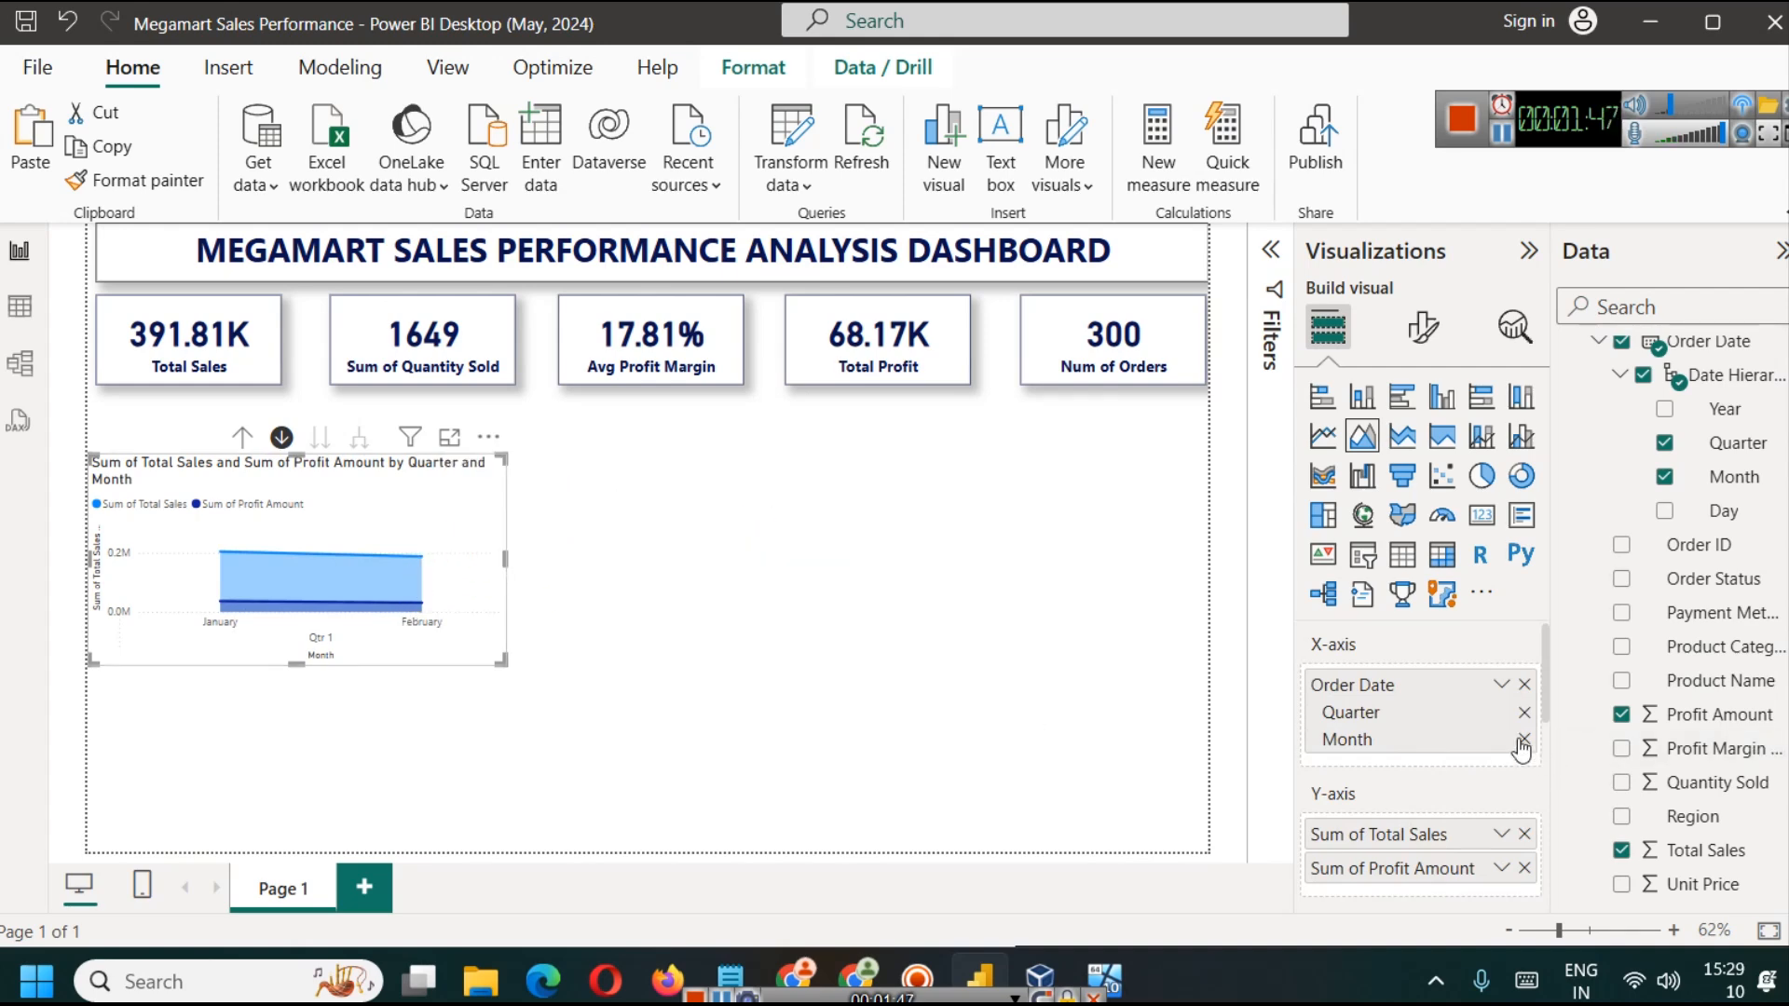
left_click(1525, 712)
left_click_drag(482, 545, 490, 491)
left_click(736, 669)
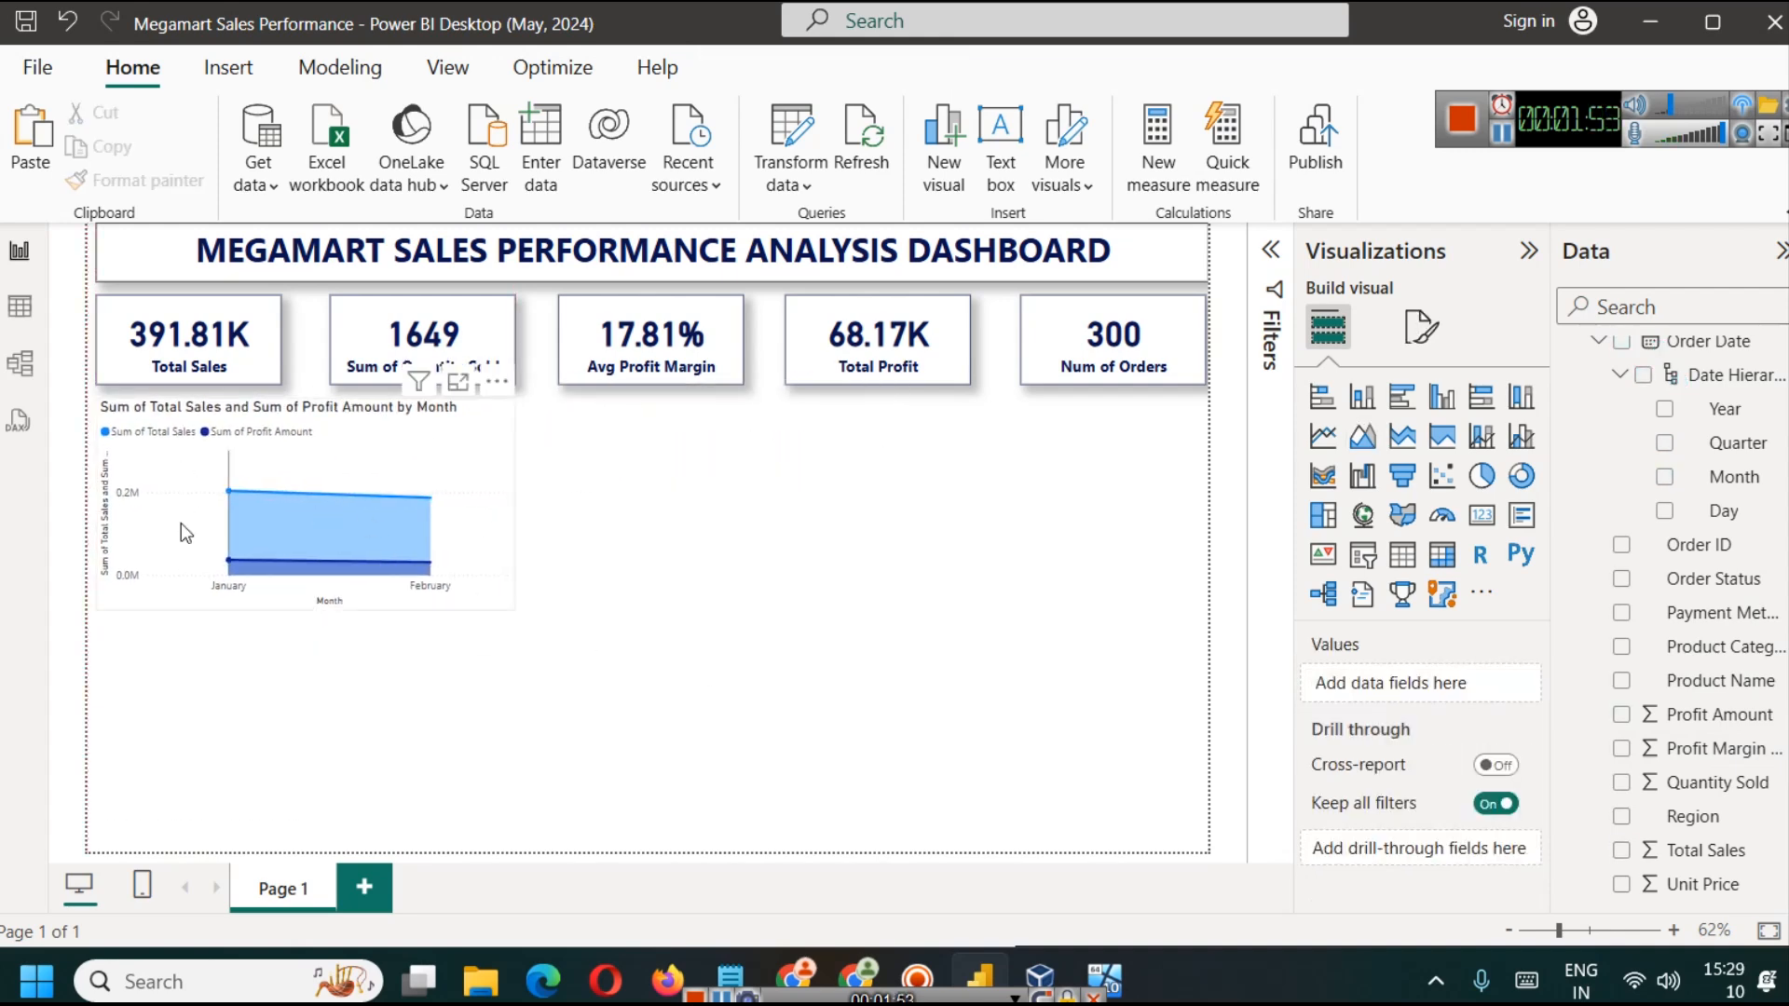
Step: Set the area chart's title to "Total Sales and Profit by Month"
mouse_move(241, 508)
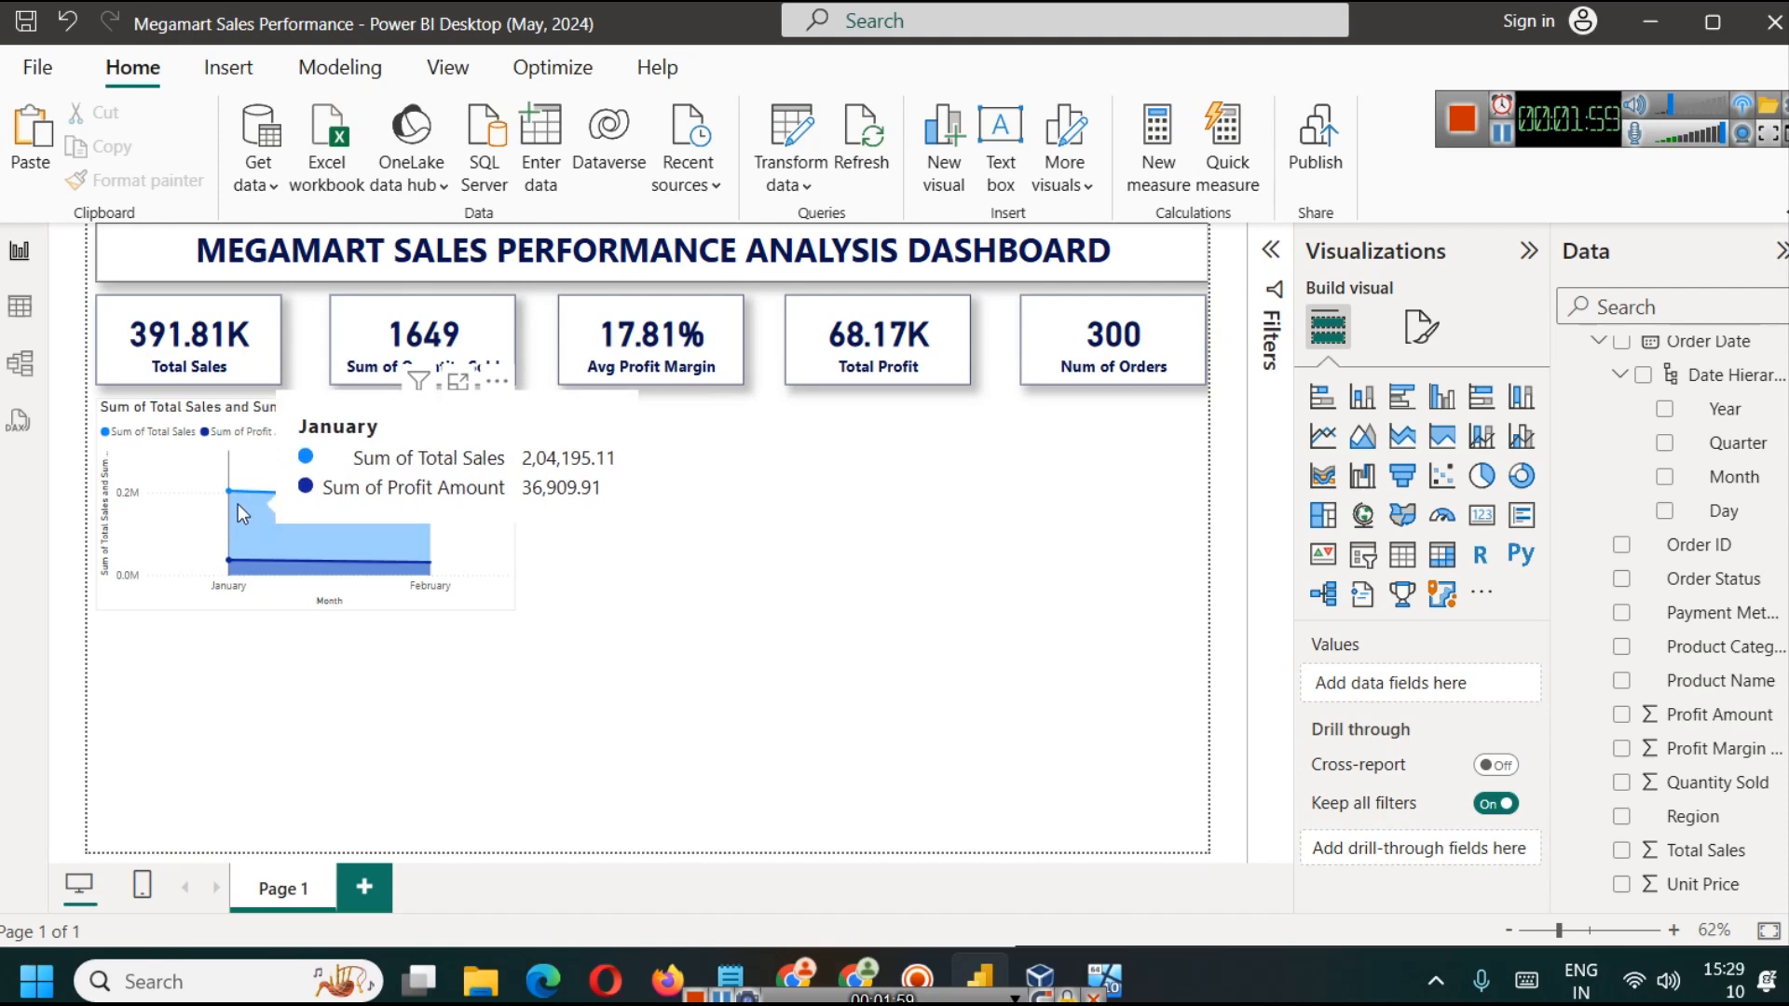
mouse_move(410, 514)
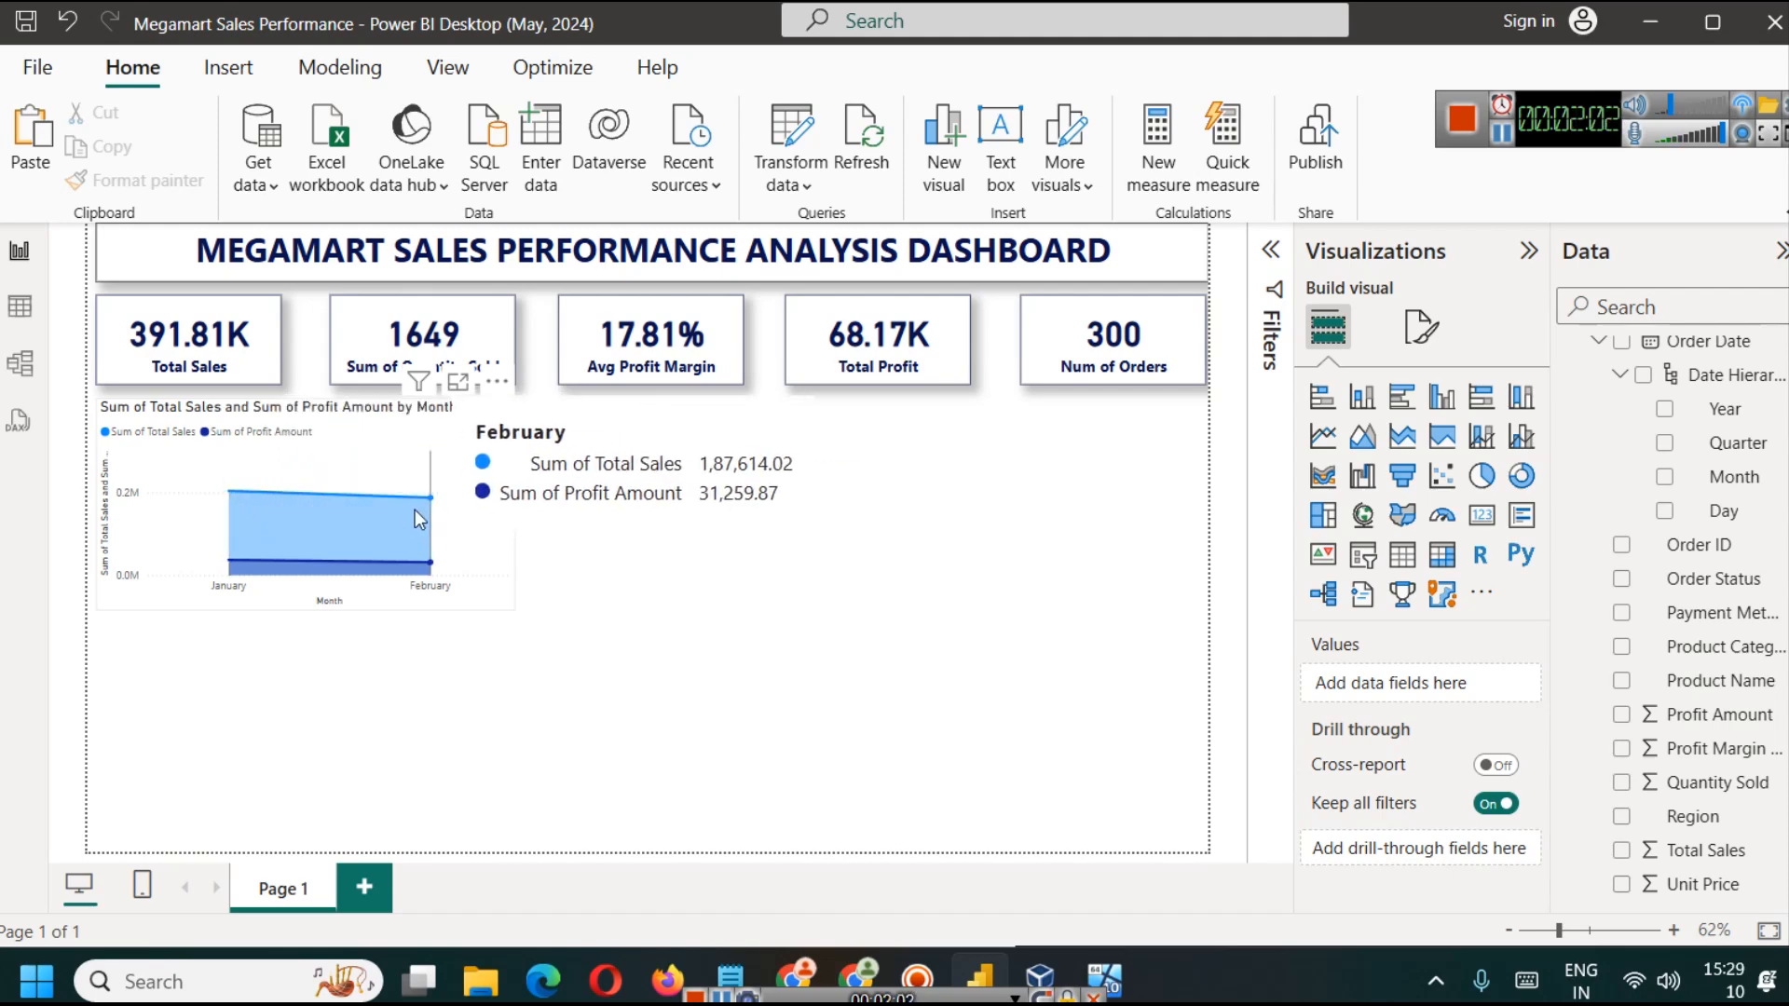
left_click(495, 460)
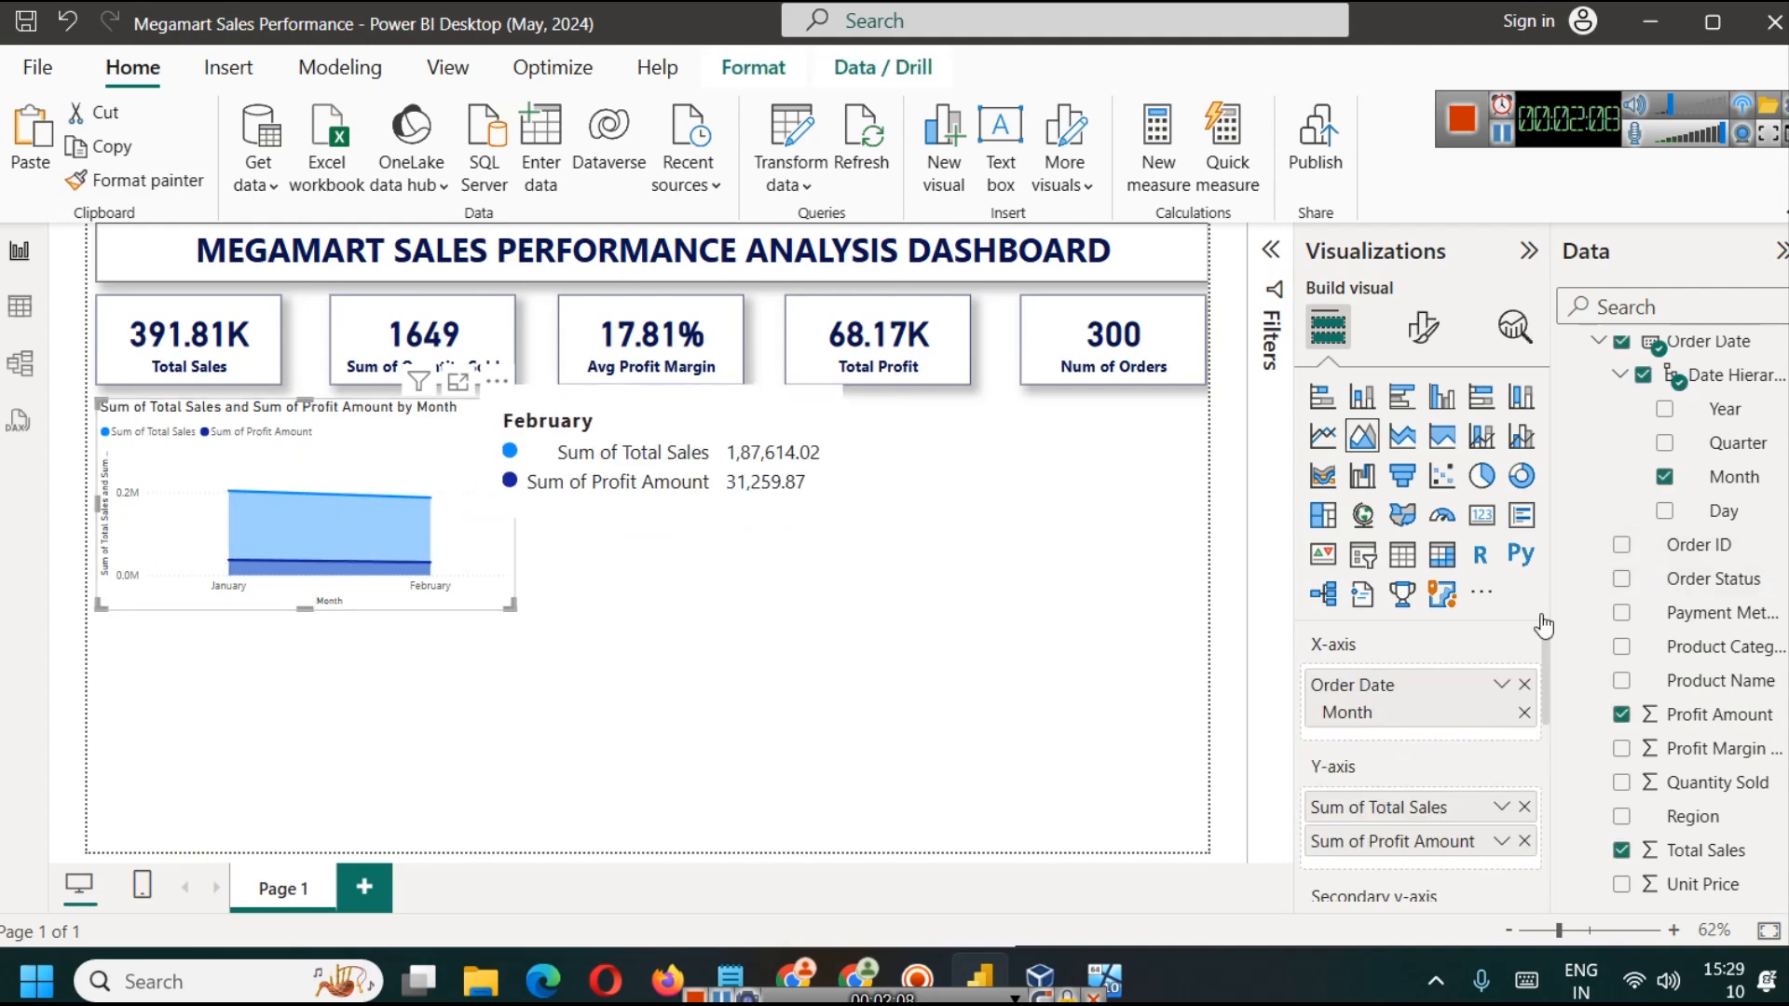
left_click(1424, 328)
left_click(1420, 453)
left_click(1389, 578)
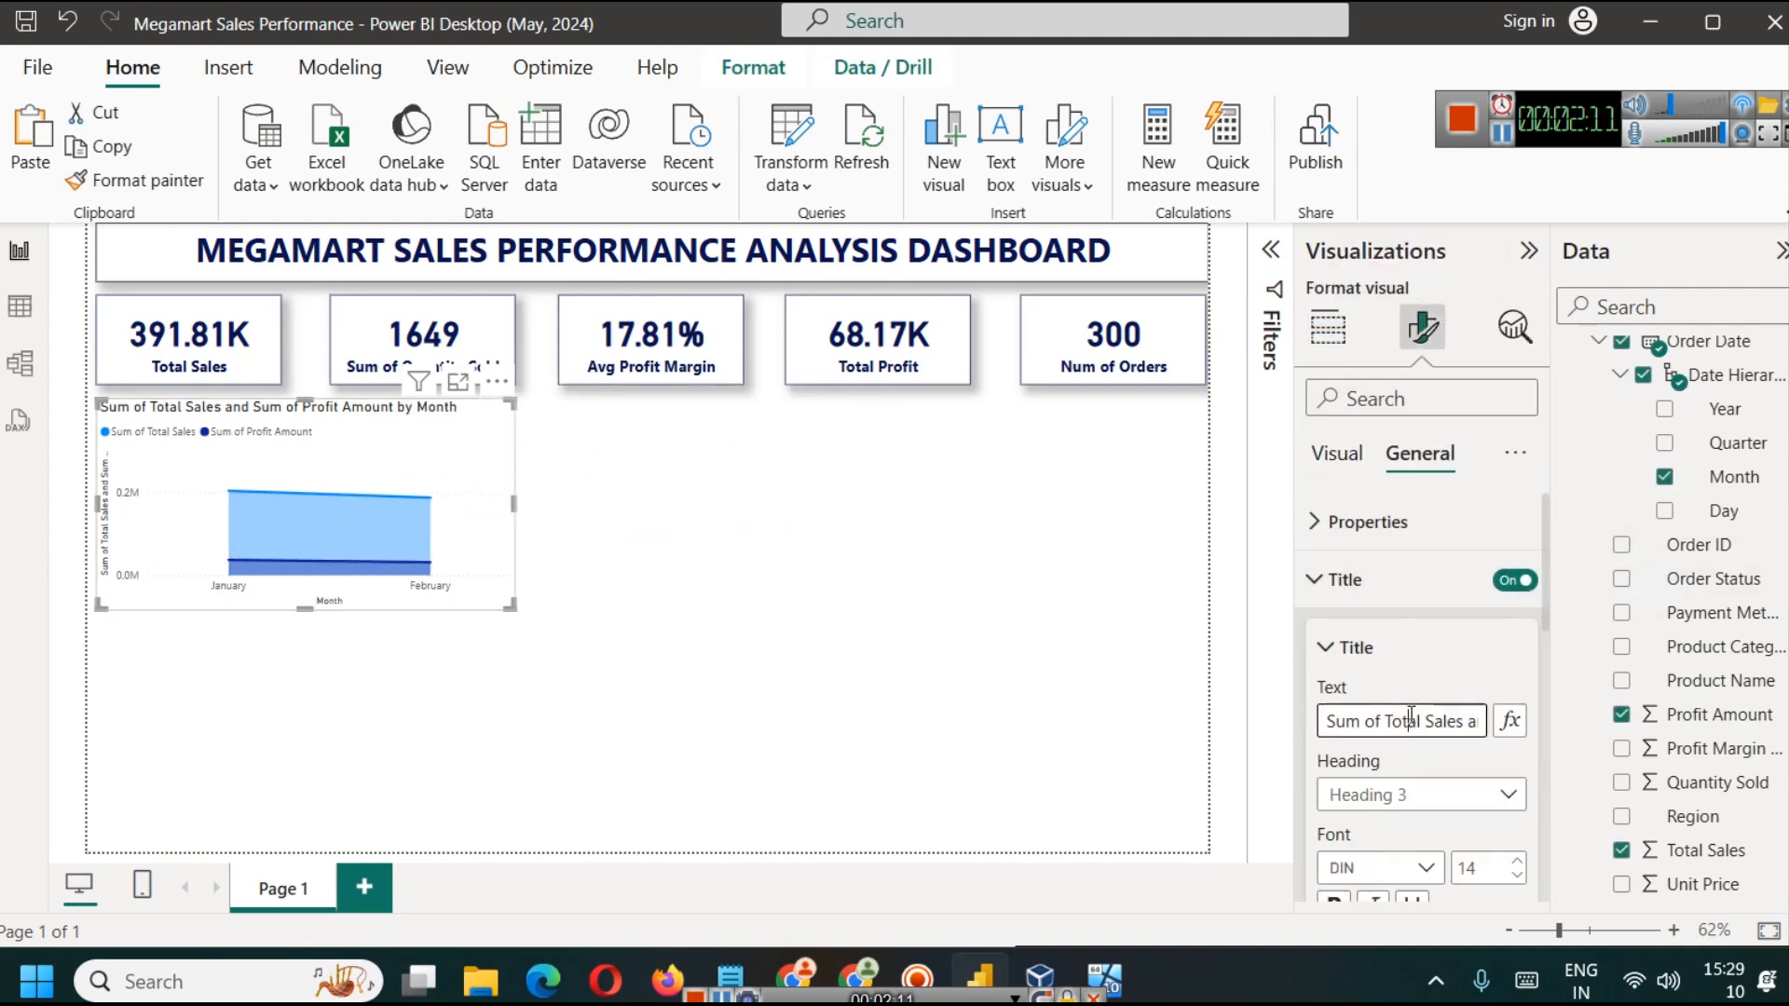
left_click_drag(1387, 723, 1325, 723)
key("BackSpace")
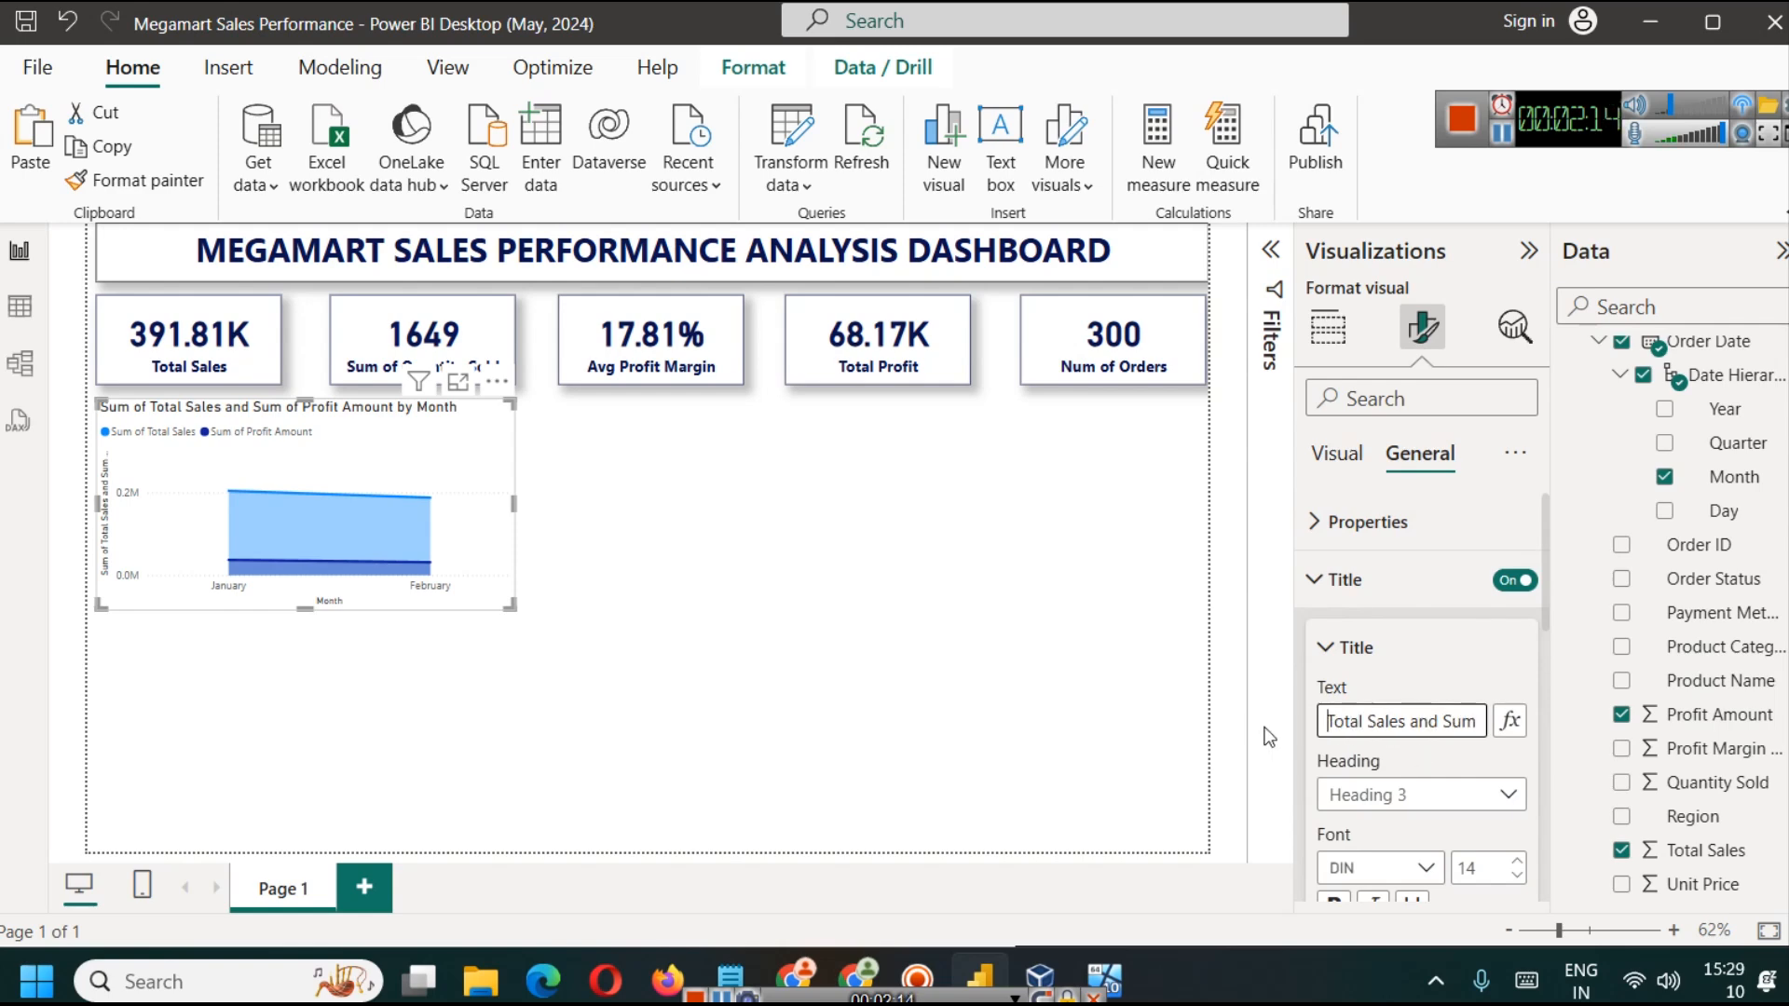
left_click_drag(1442, 722, 1563, 731)
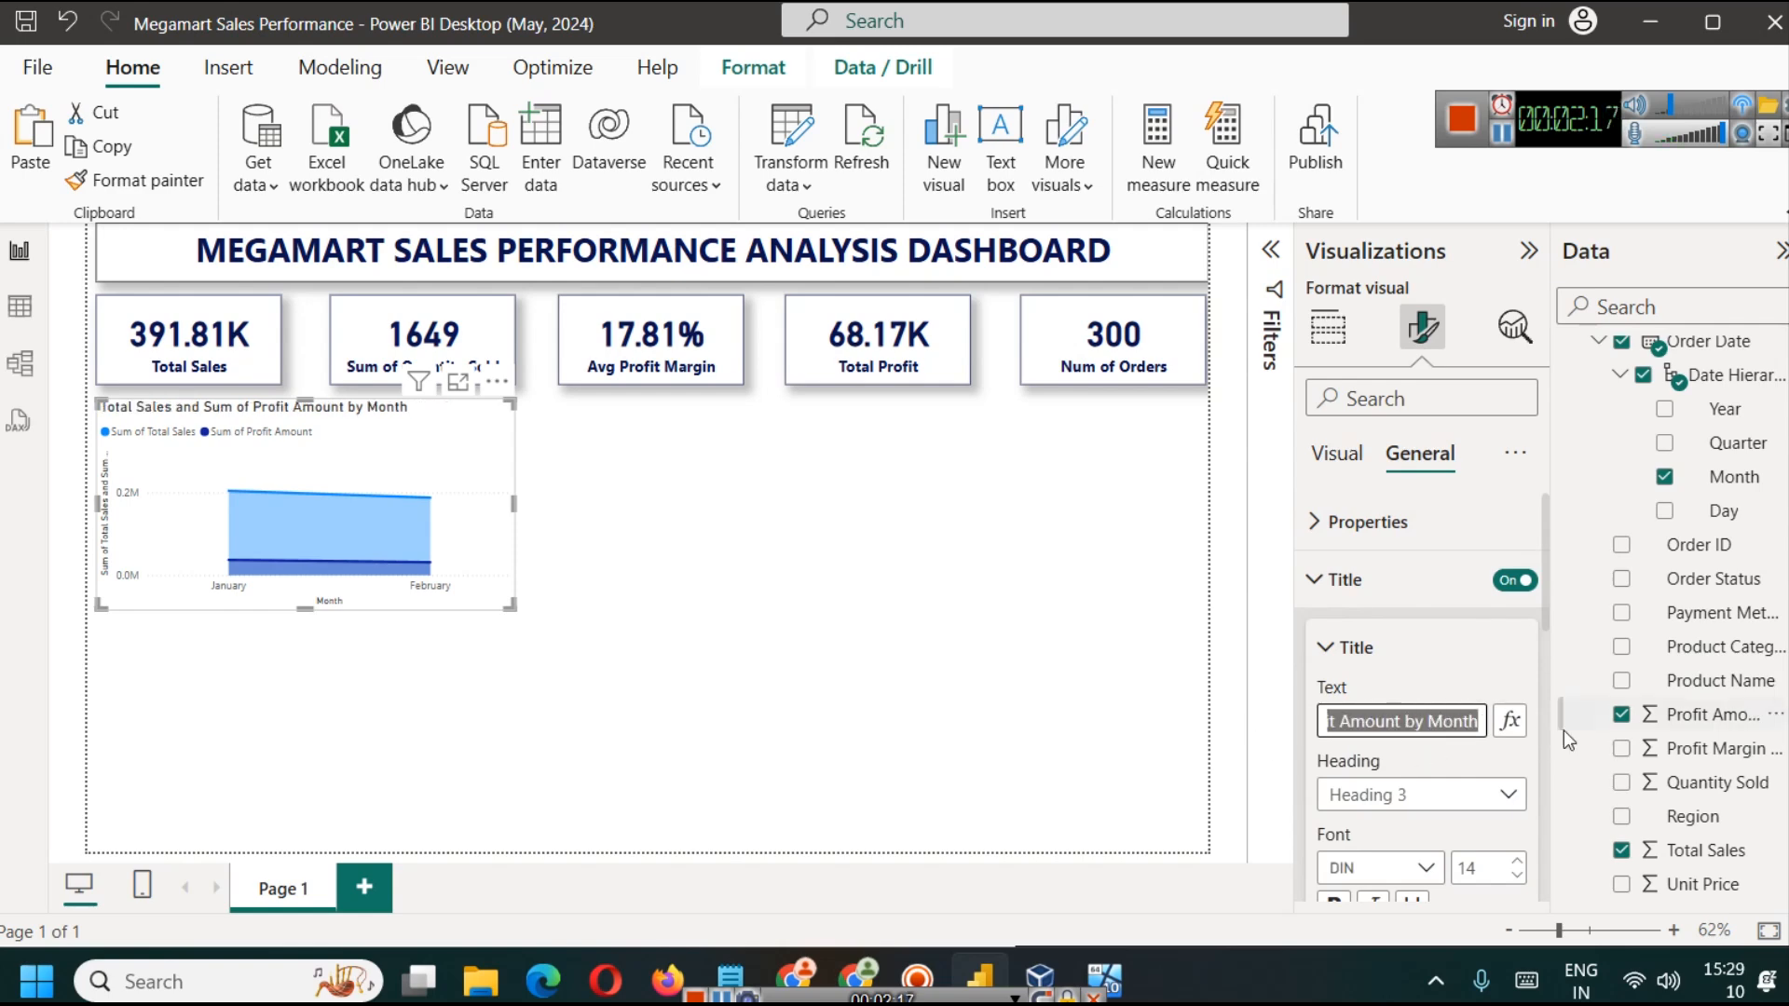
key("BackSpace")
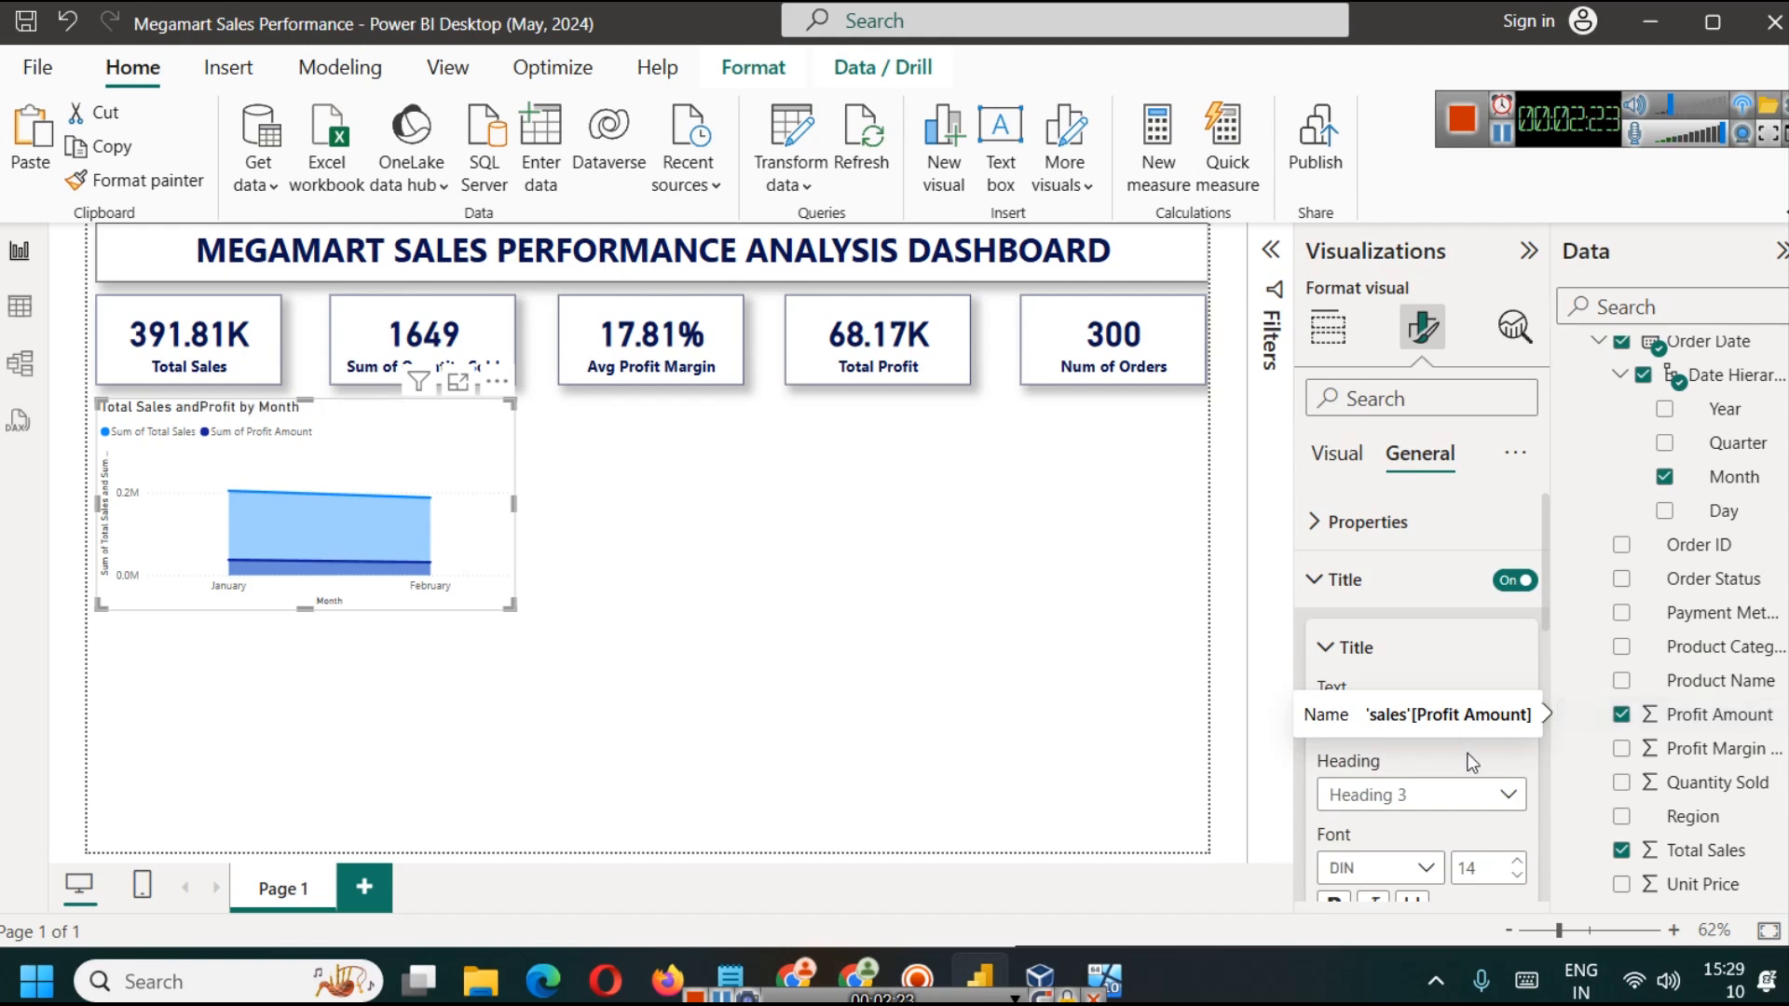
scroll(1438, 757, "down", 2)
left_click(1364, 580)
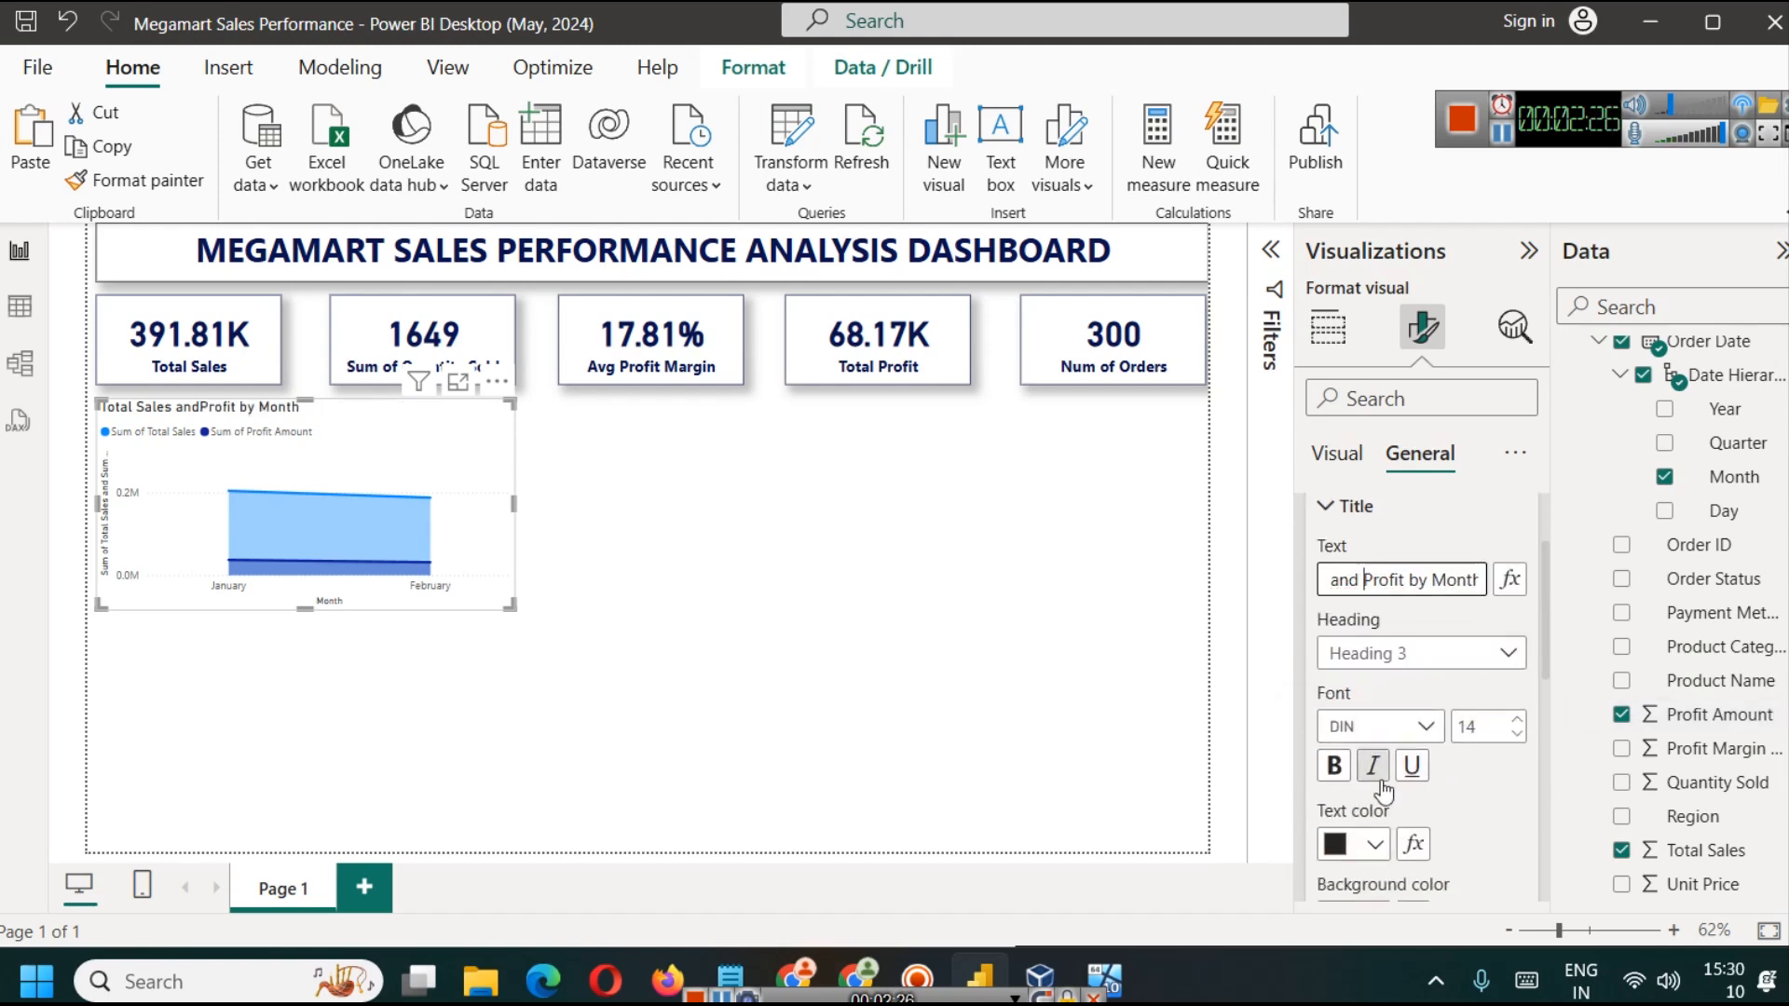
Step: Format the area chart's title in bold dark blue text with centered alignment
left_click(1374, 844)
left_click(1351, 732)
left_click(1334, 766)
scroll(1412, 809, "down", 3)
left_click(1372, 713)
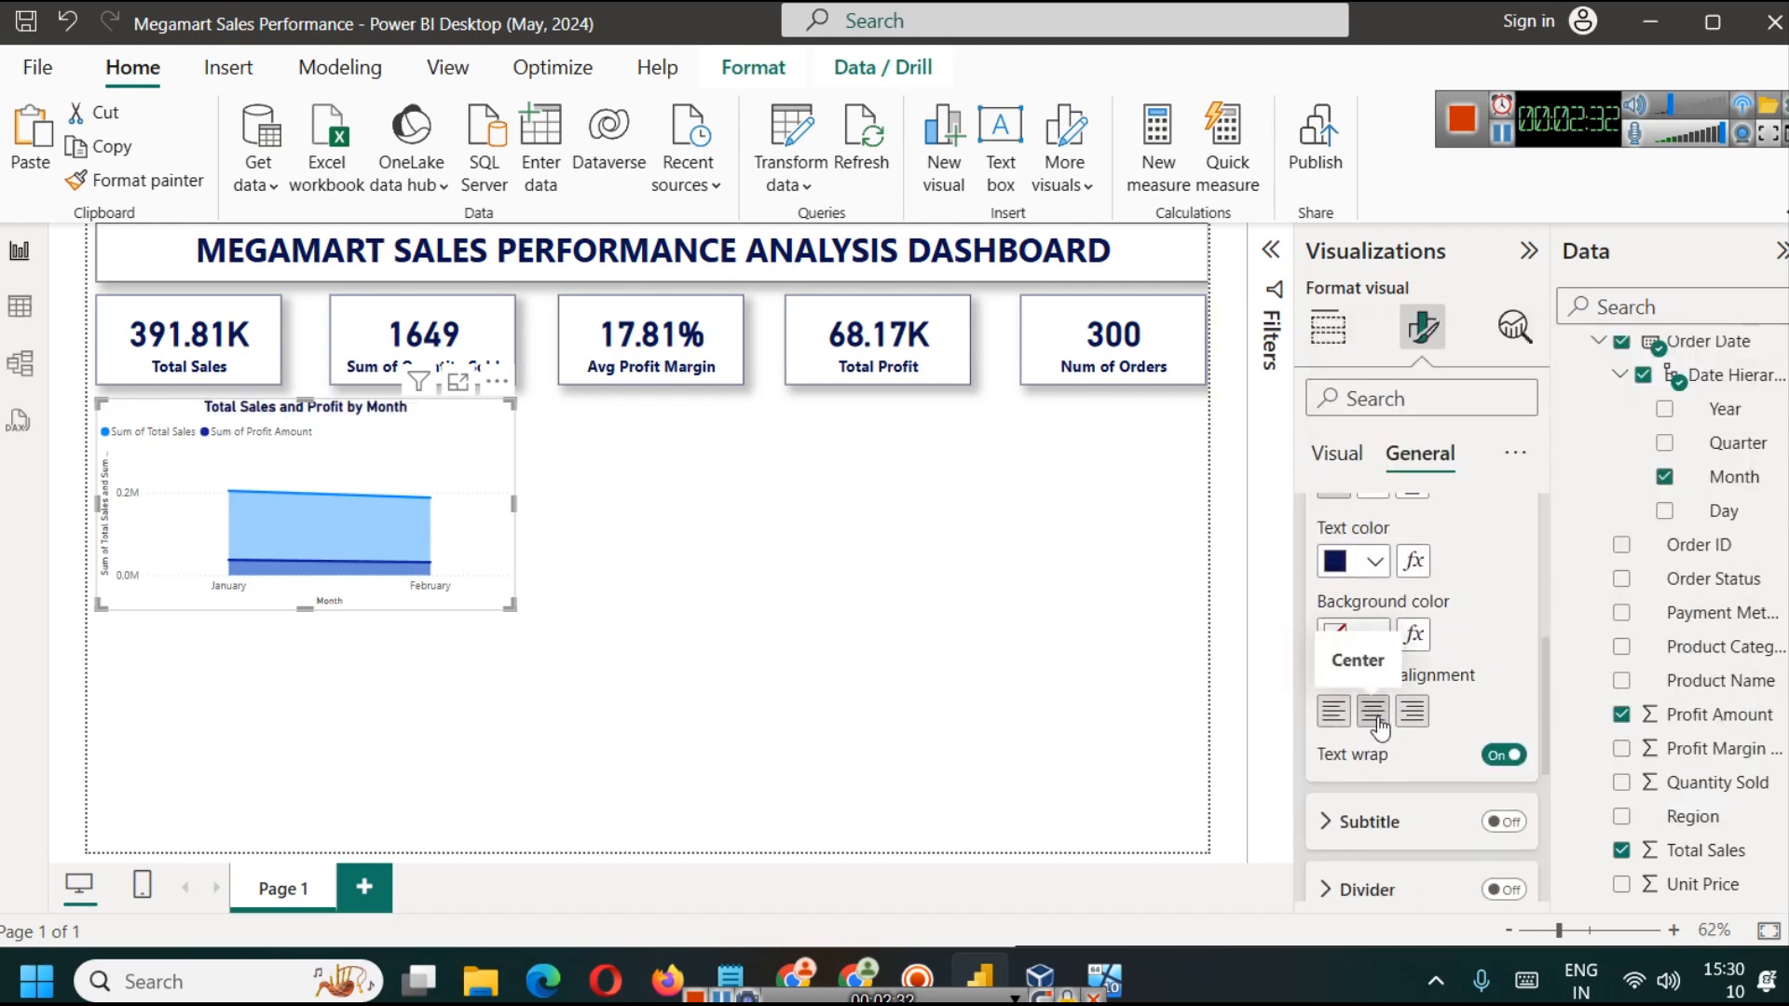
scroll(1435, 581, "down", 3)
scroll(1426, 584, "up", 8)
left_click(1427, 583)
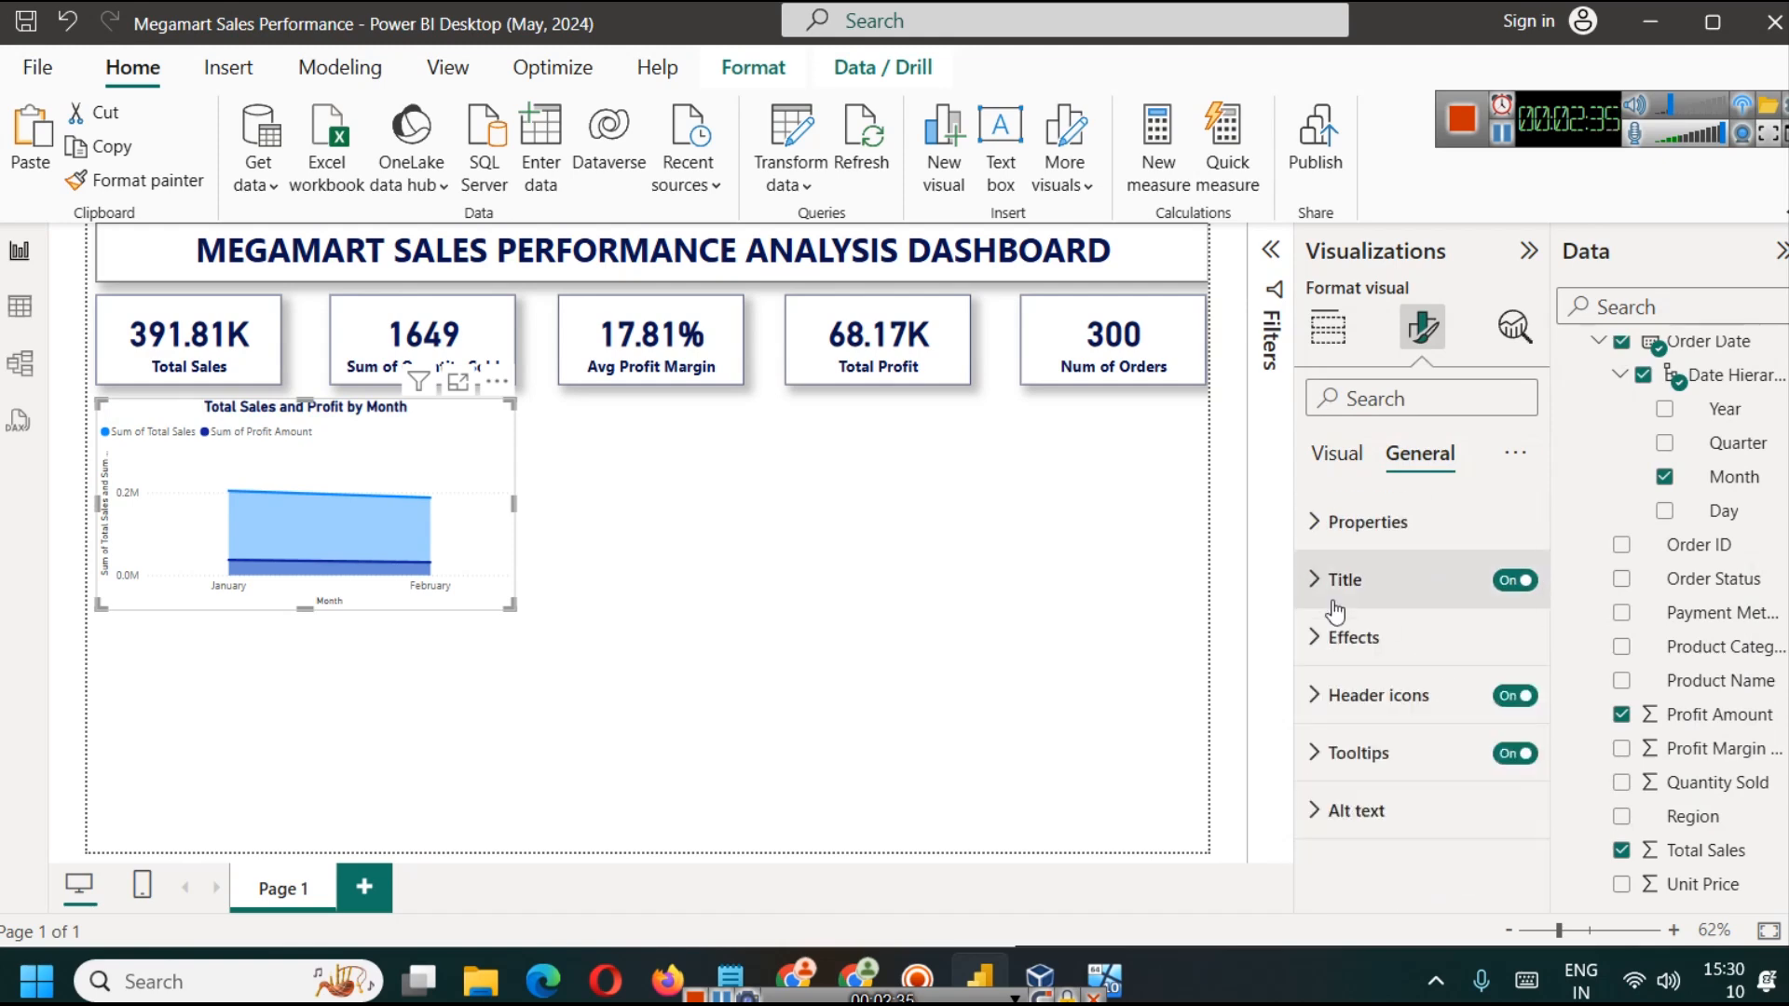
Step: Turn on the visual border and shadow for the area chart and deselect it
left_click(1369, 636)
scroll(1479, 752, "down", 5)
left_click(1503, 643)
left_click(1503, 574)
left_click(728, 647)
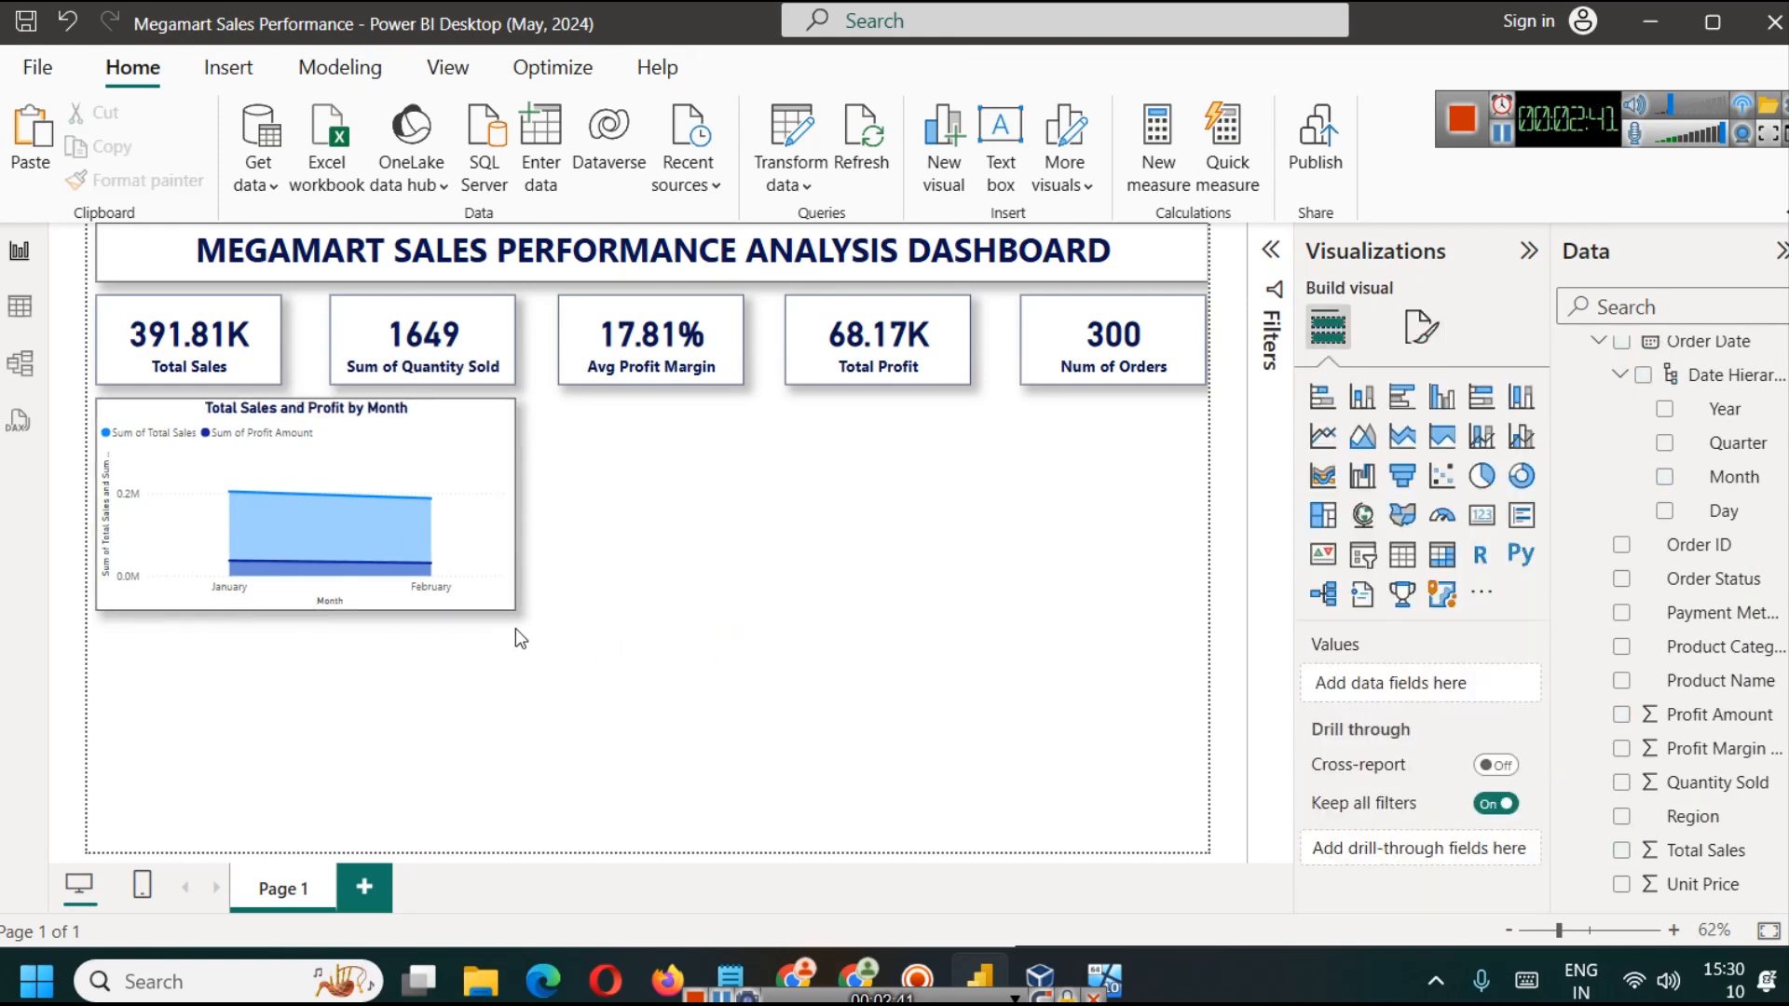
Step: Set the area chart's visual border and shadow colors to dark blue and deselect the chart
left_click(468, 484)
left_click(1421, 326)
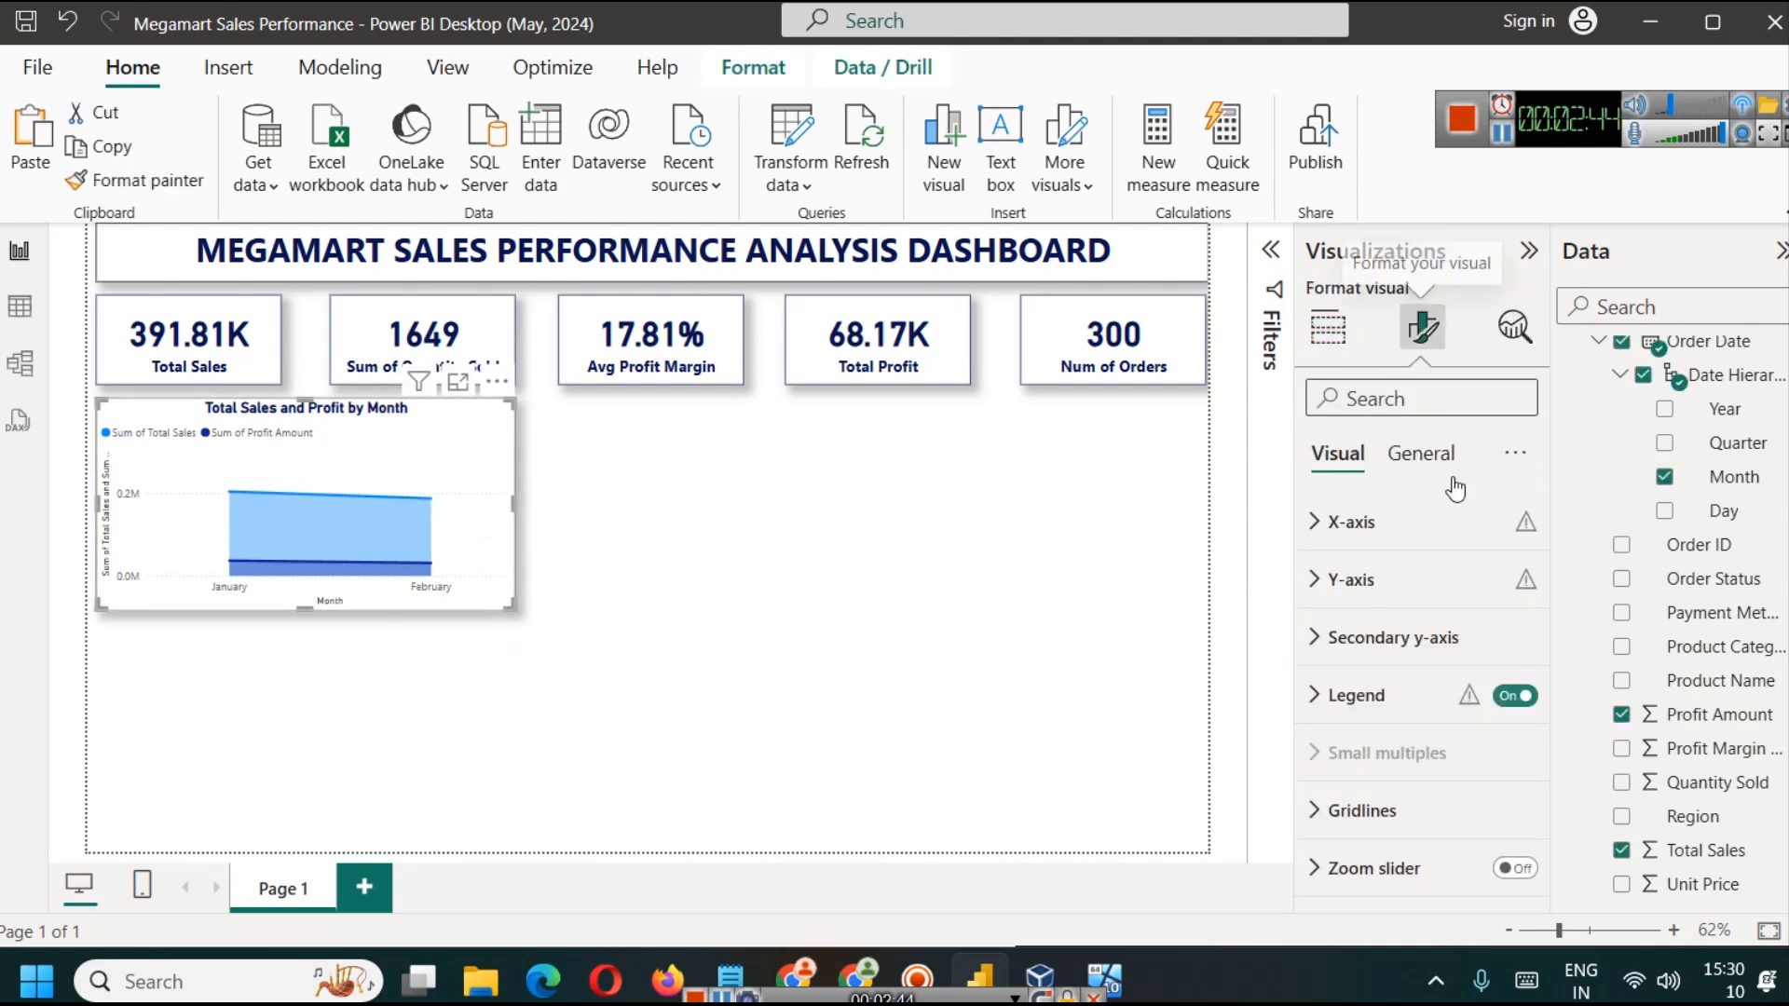
left_click(1420, 453)
left_click(1354, 635)
scroll(1389, 727, "down", 3)
left_click(1369, 723)
left_click(1390, 654)
left_click(1374, 725)
left_click(1346, 603)
scroll(1417, 750, "down", 3)
left_click(1374, 784)
left_click(1343, 550)
left_click(833, 626)
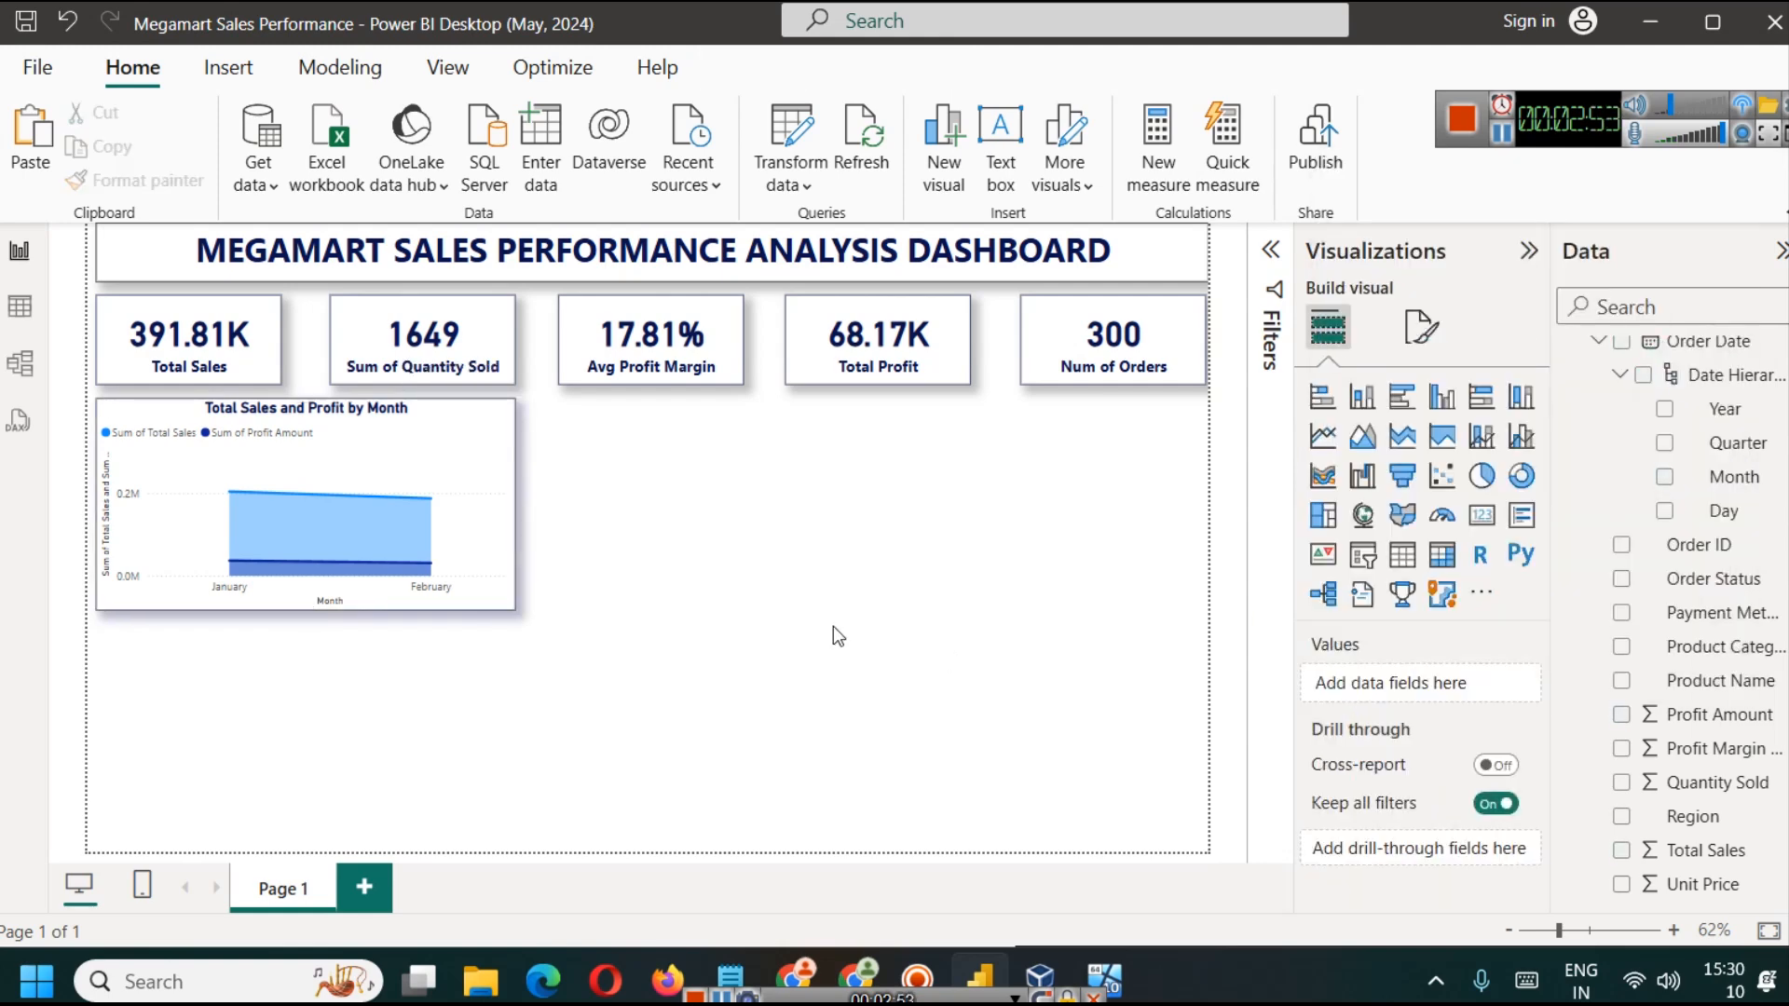
Step: Duplicate the area chart, place the copy below the third and fourth cards, and align the Total Profit card with its outer edge
left_click(462, 456)
key("ctrl+c")
key("ctrl+v")
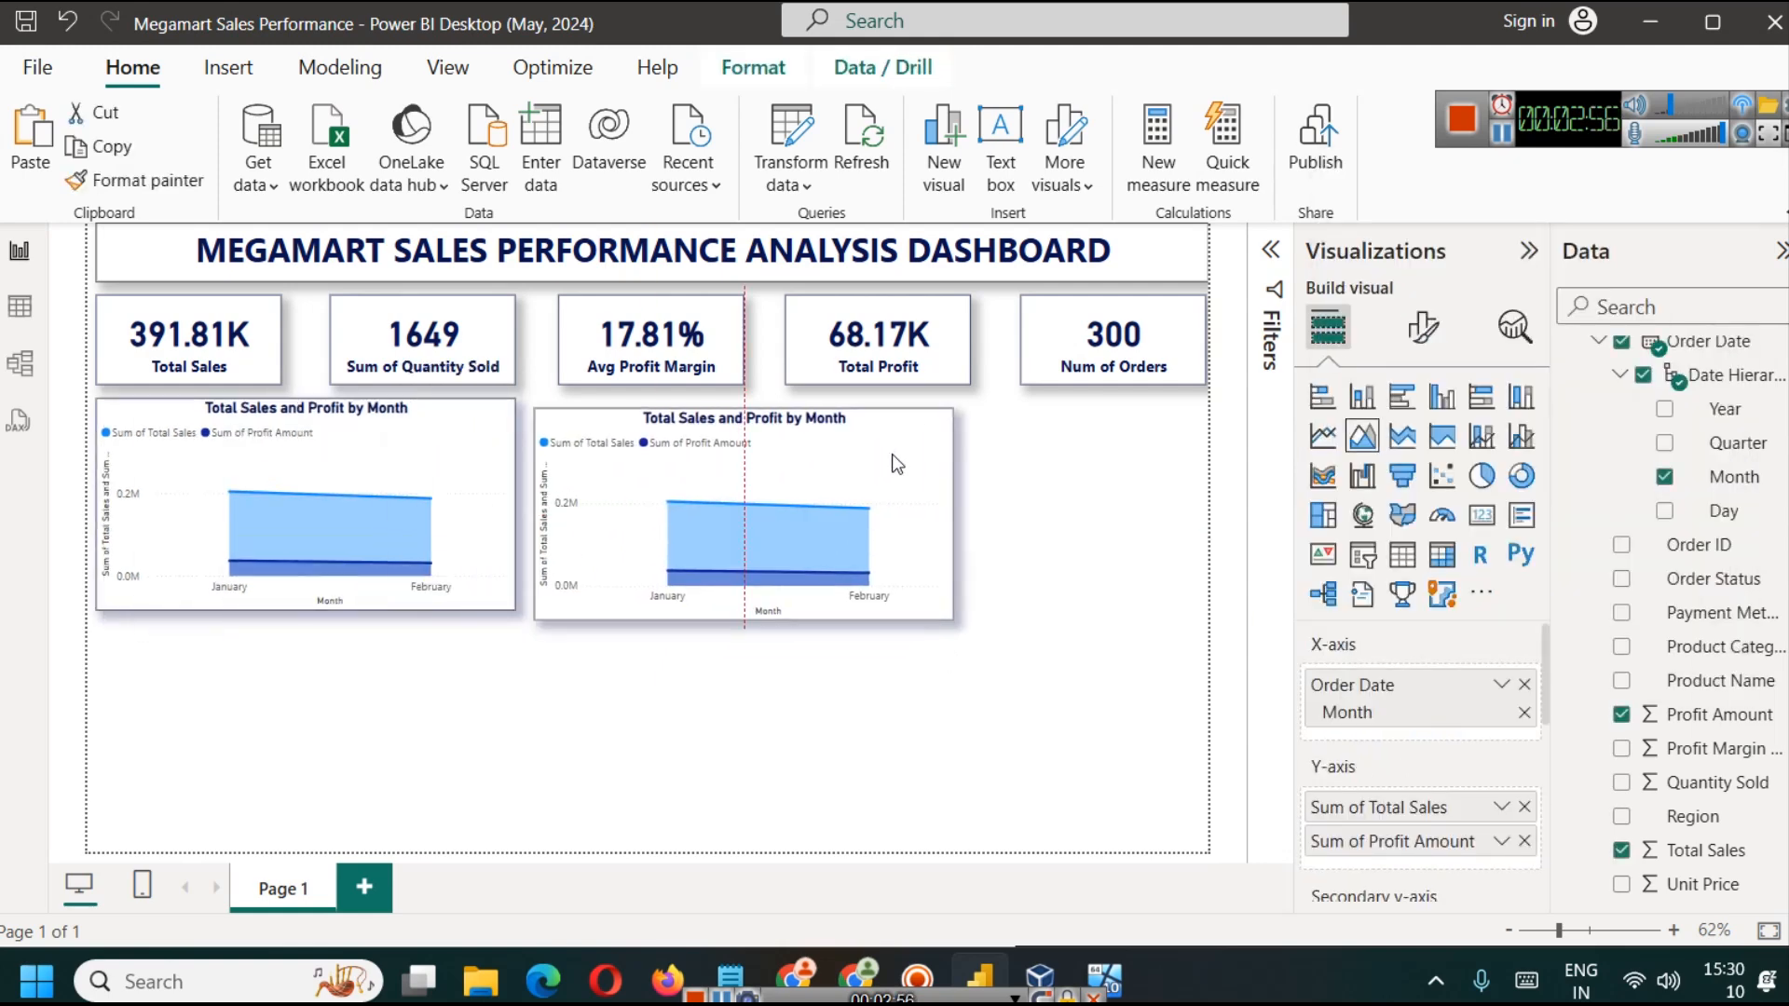
left_click(886, 339)
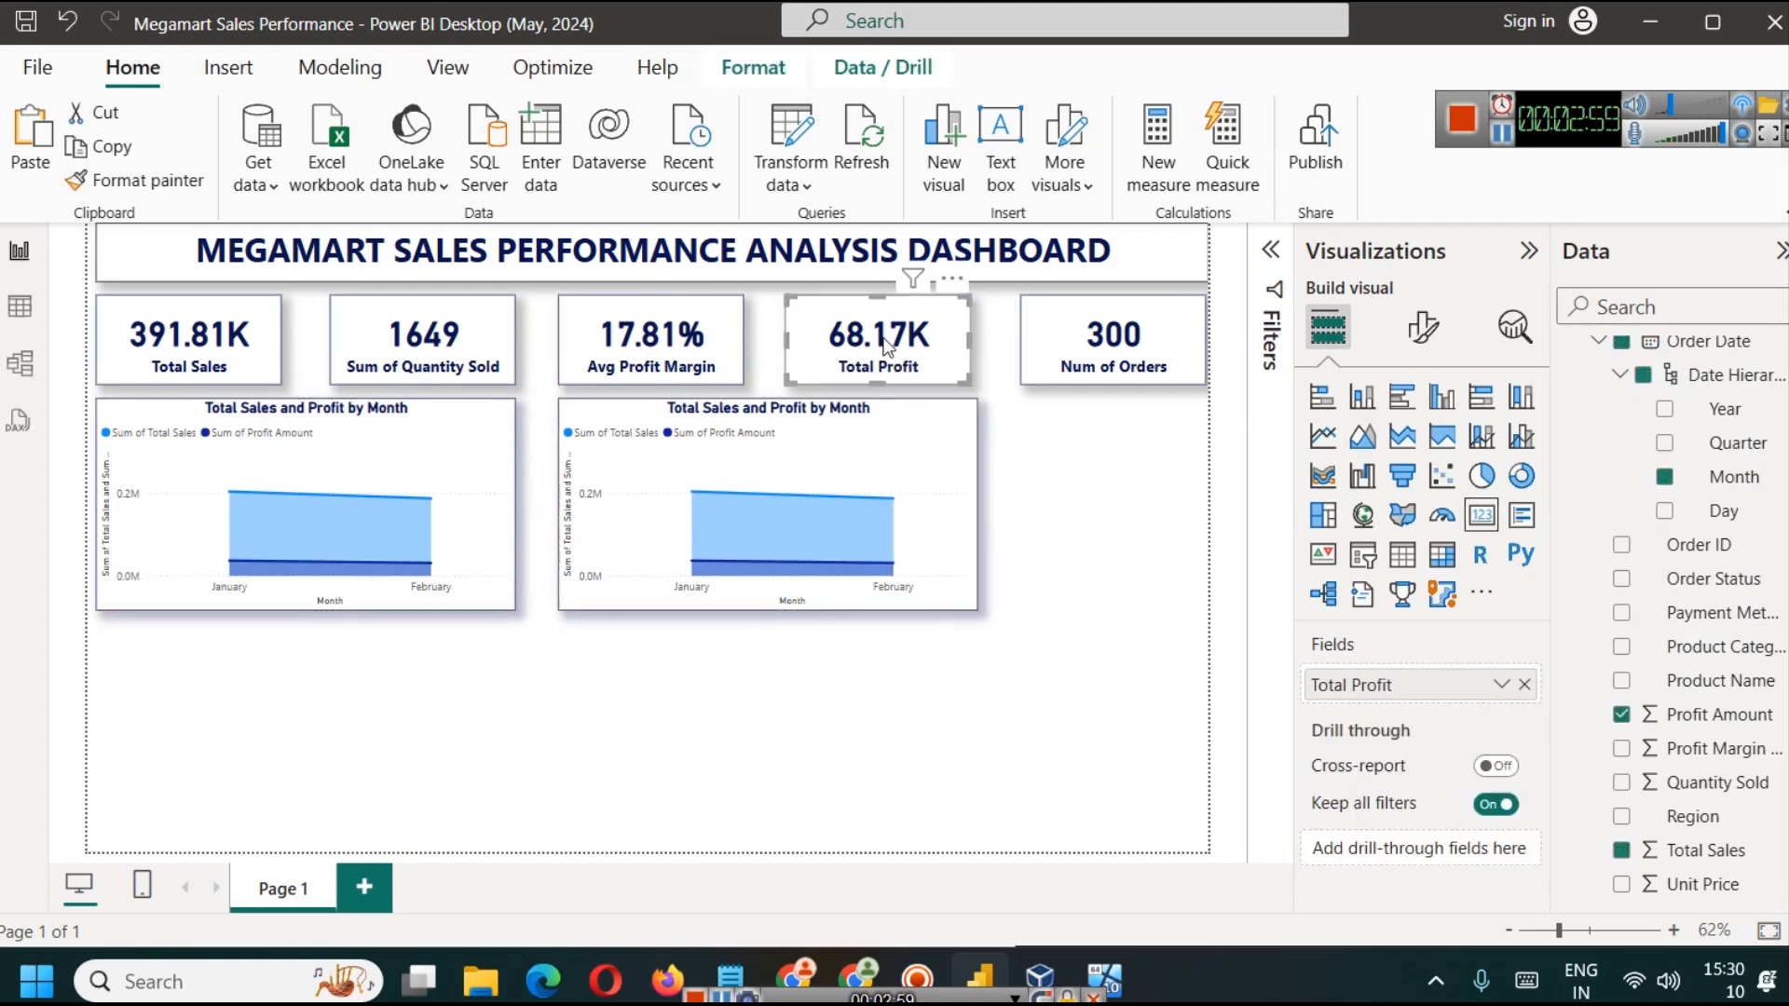
left_click(1117, 719)
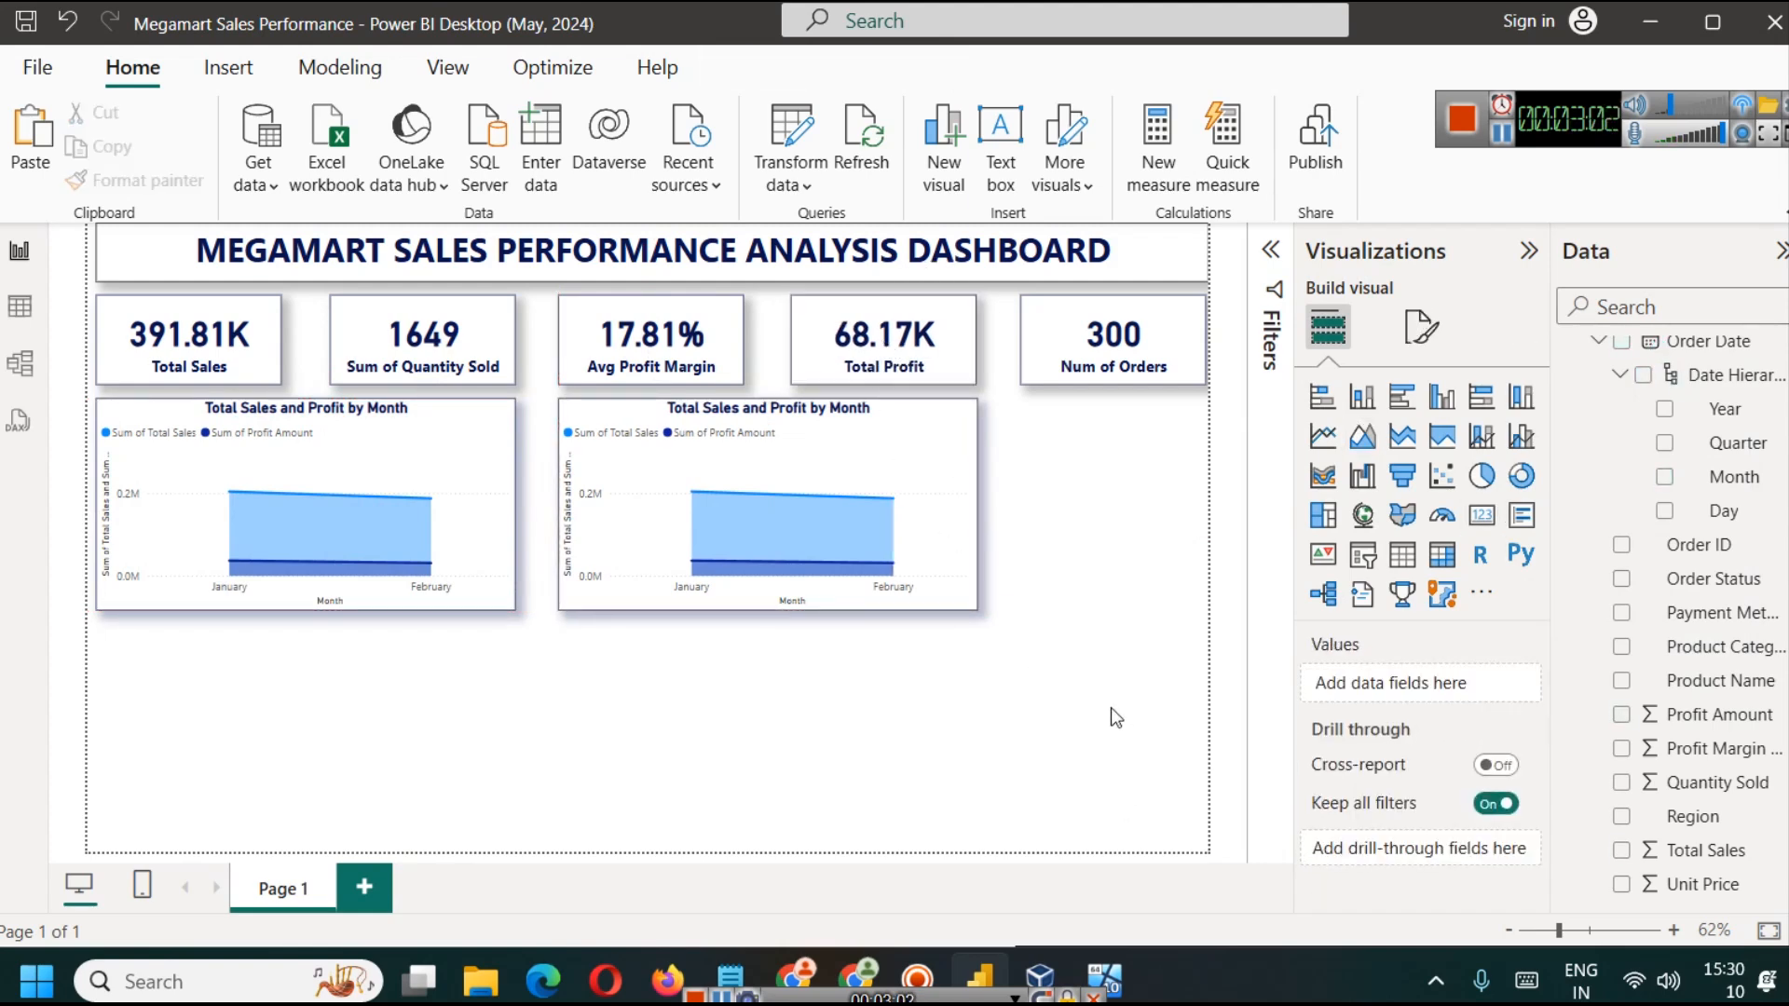
Step: Examine the distinct values of Region, Product Category and Product Name in the sales table, then return to the report
left_click(892, 499)
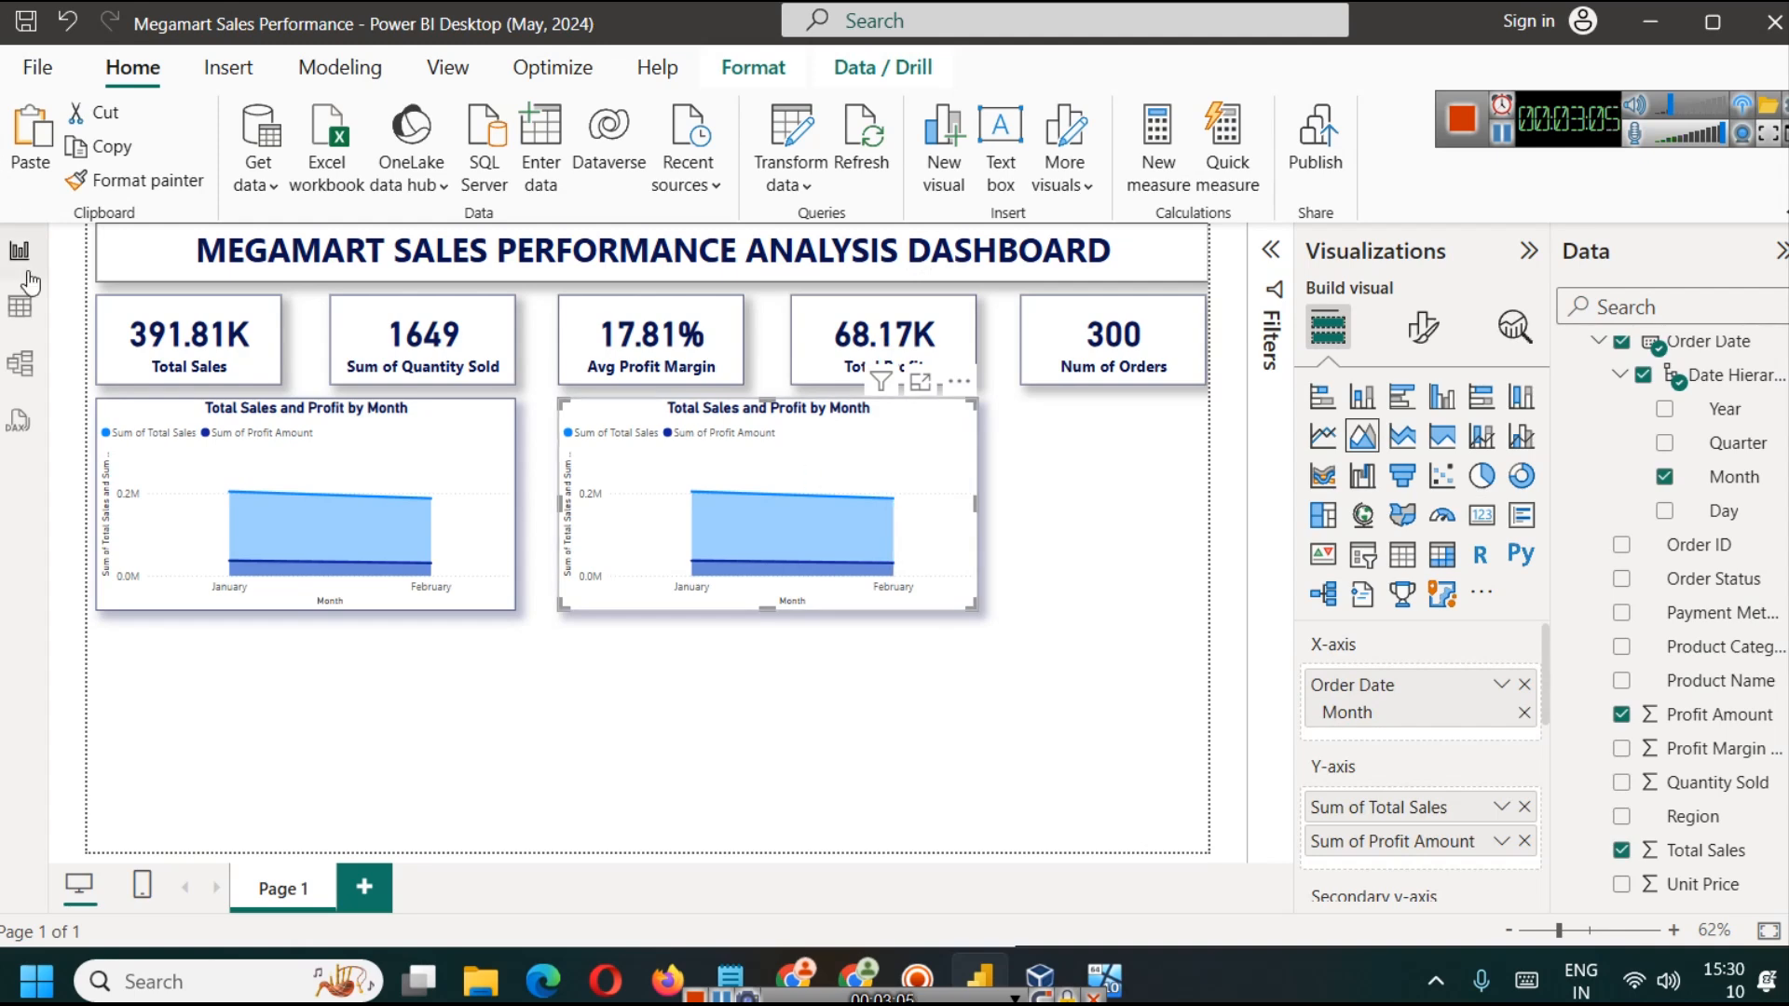
left_click(19, 306)
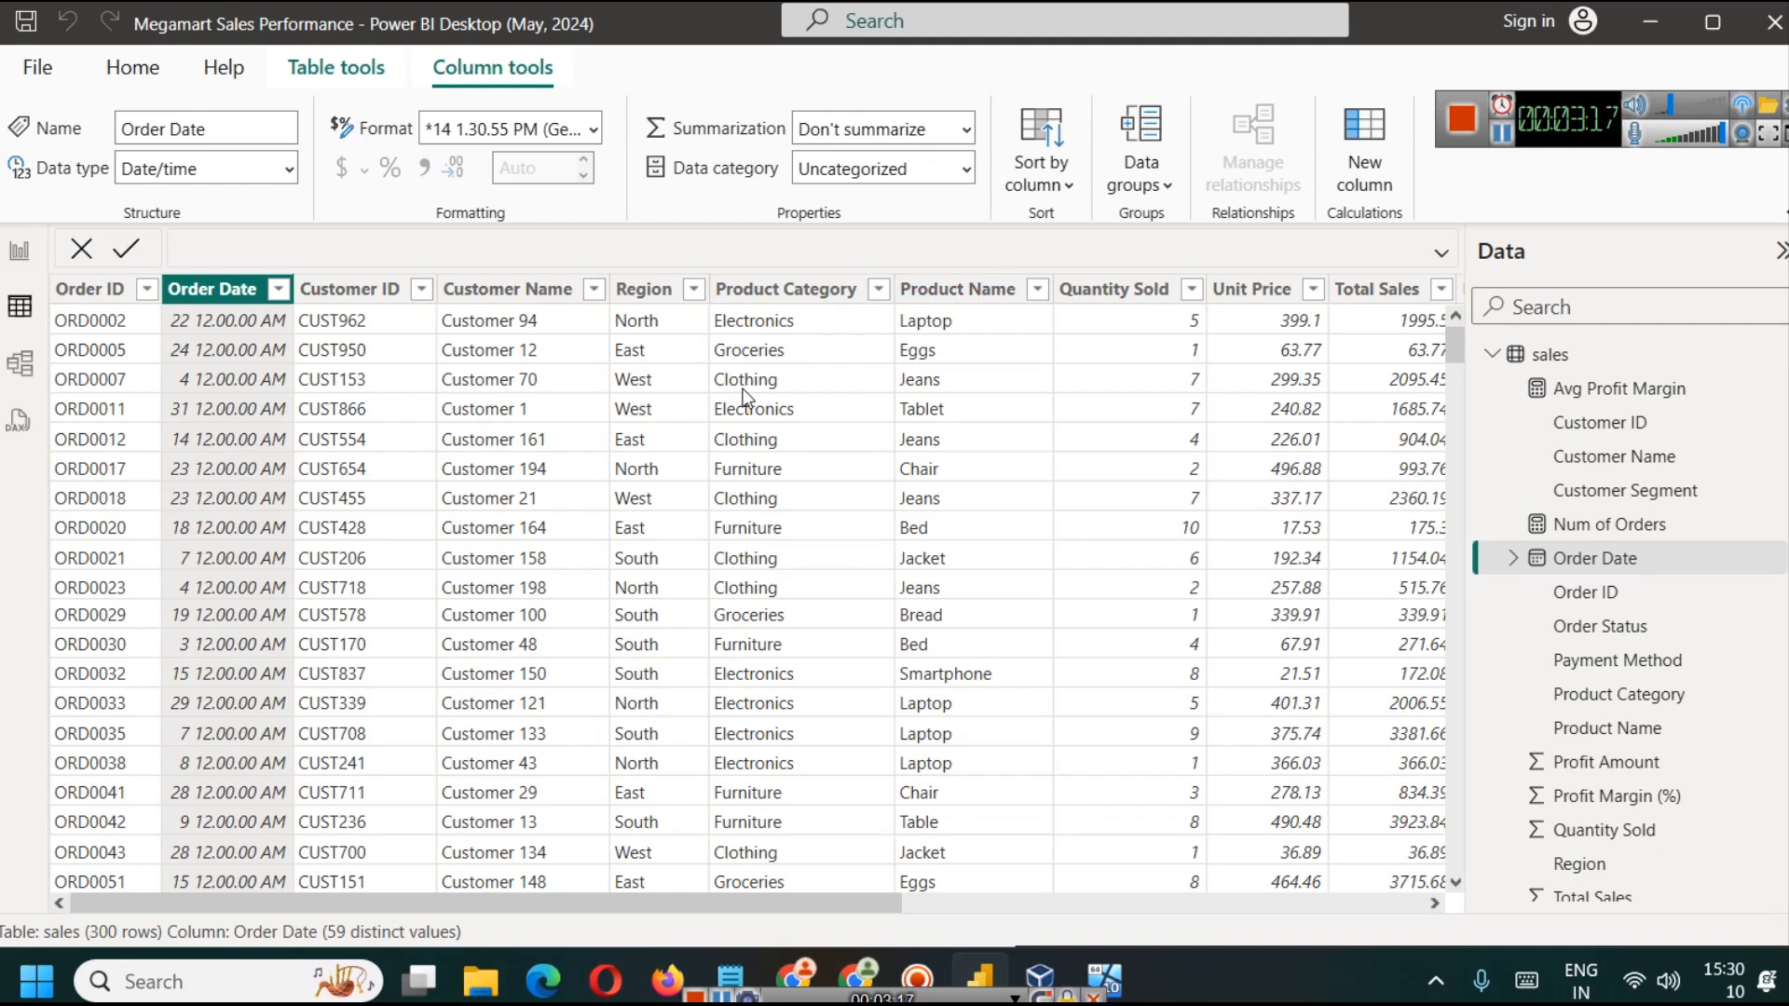
left_click(695, 291)
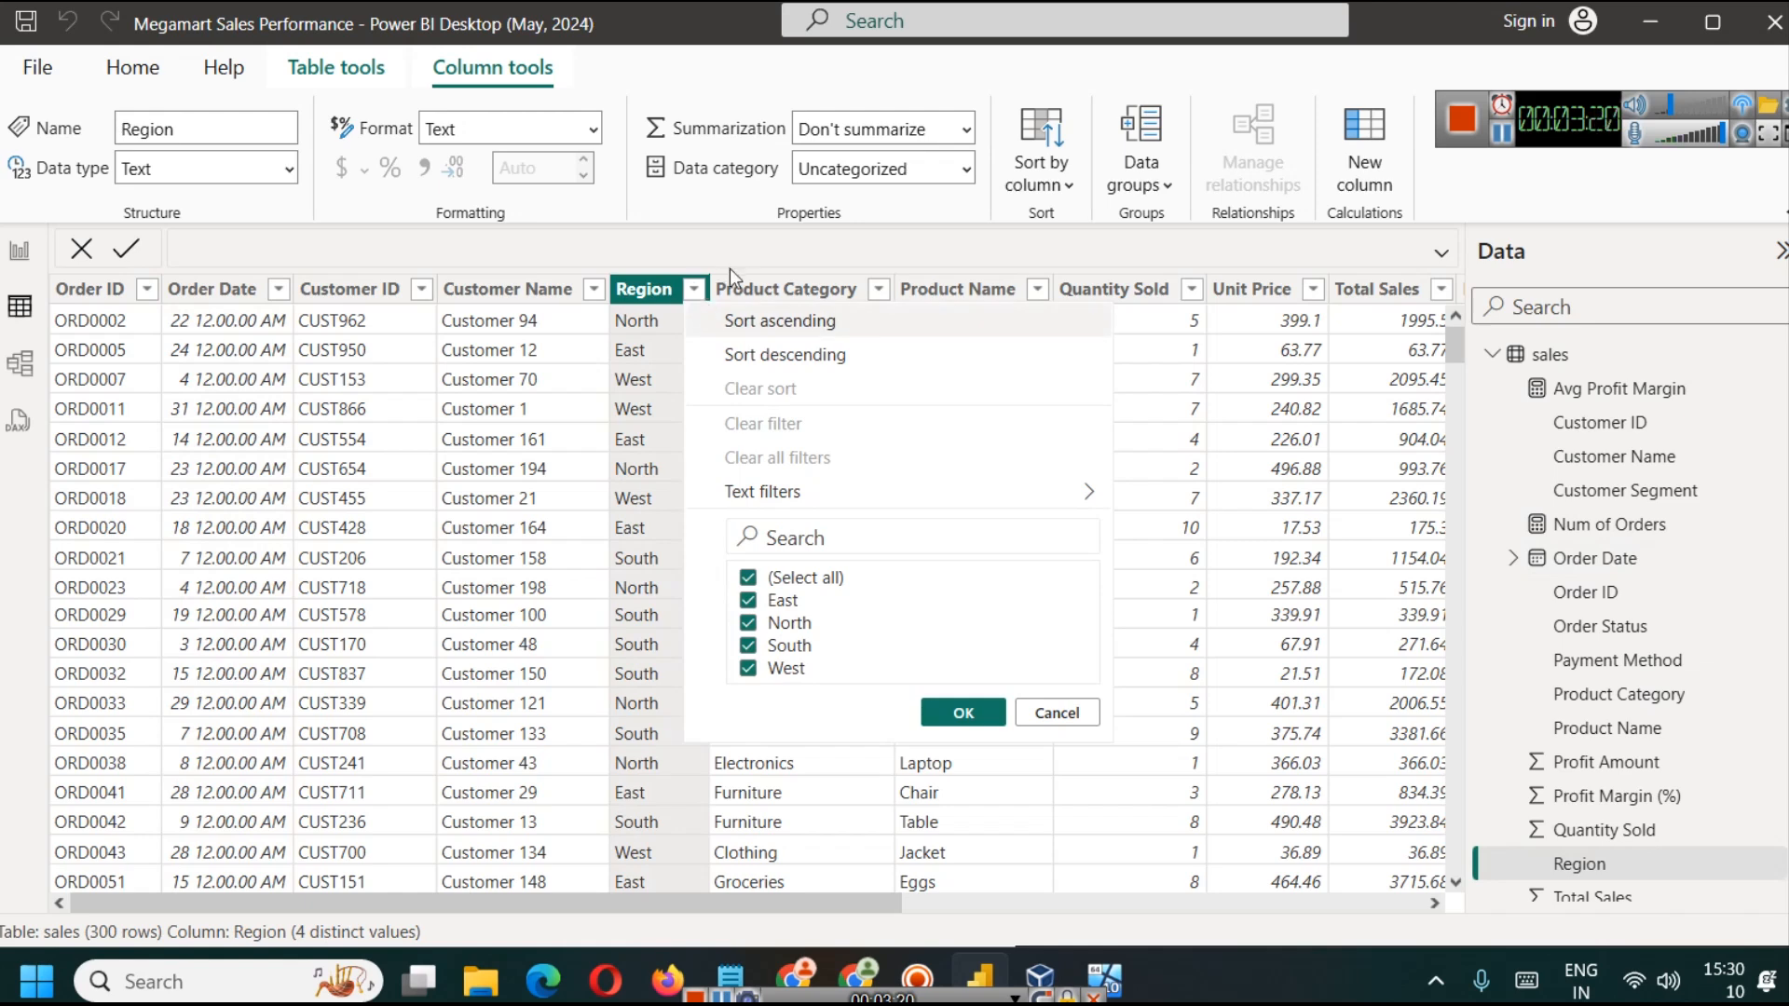
left_click(694, 290)
left_click(877, 290)
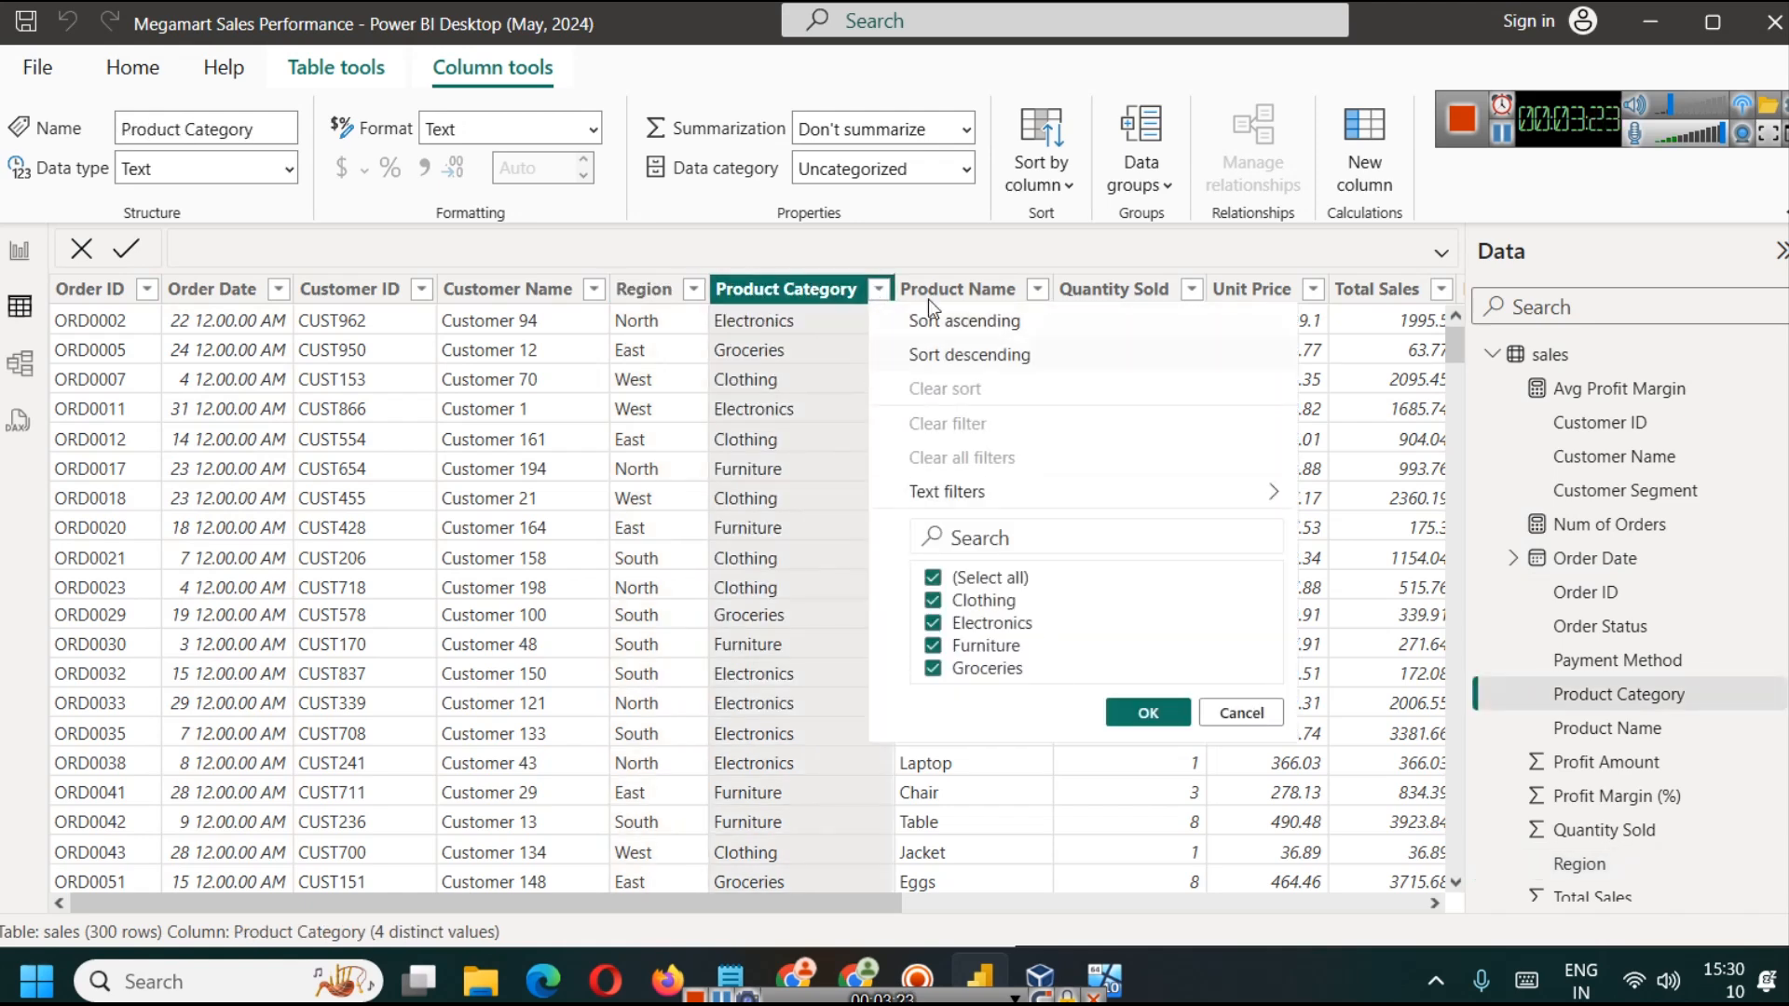
left_click(928, 296)
left_click(1036, 290)
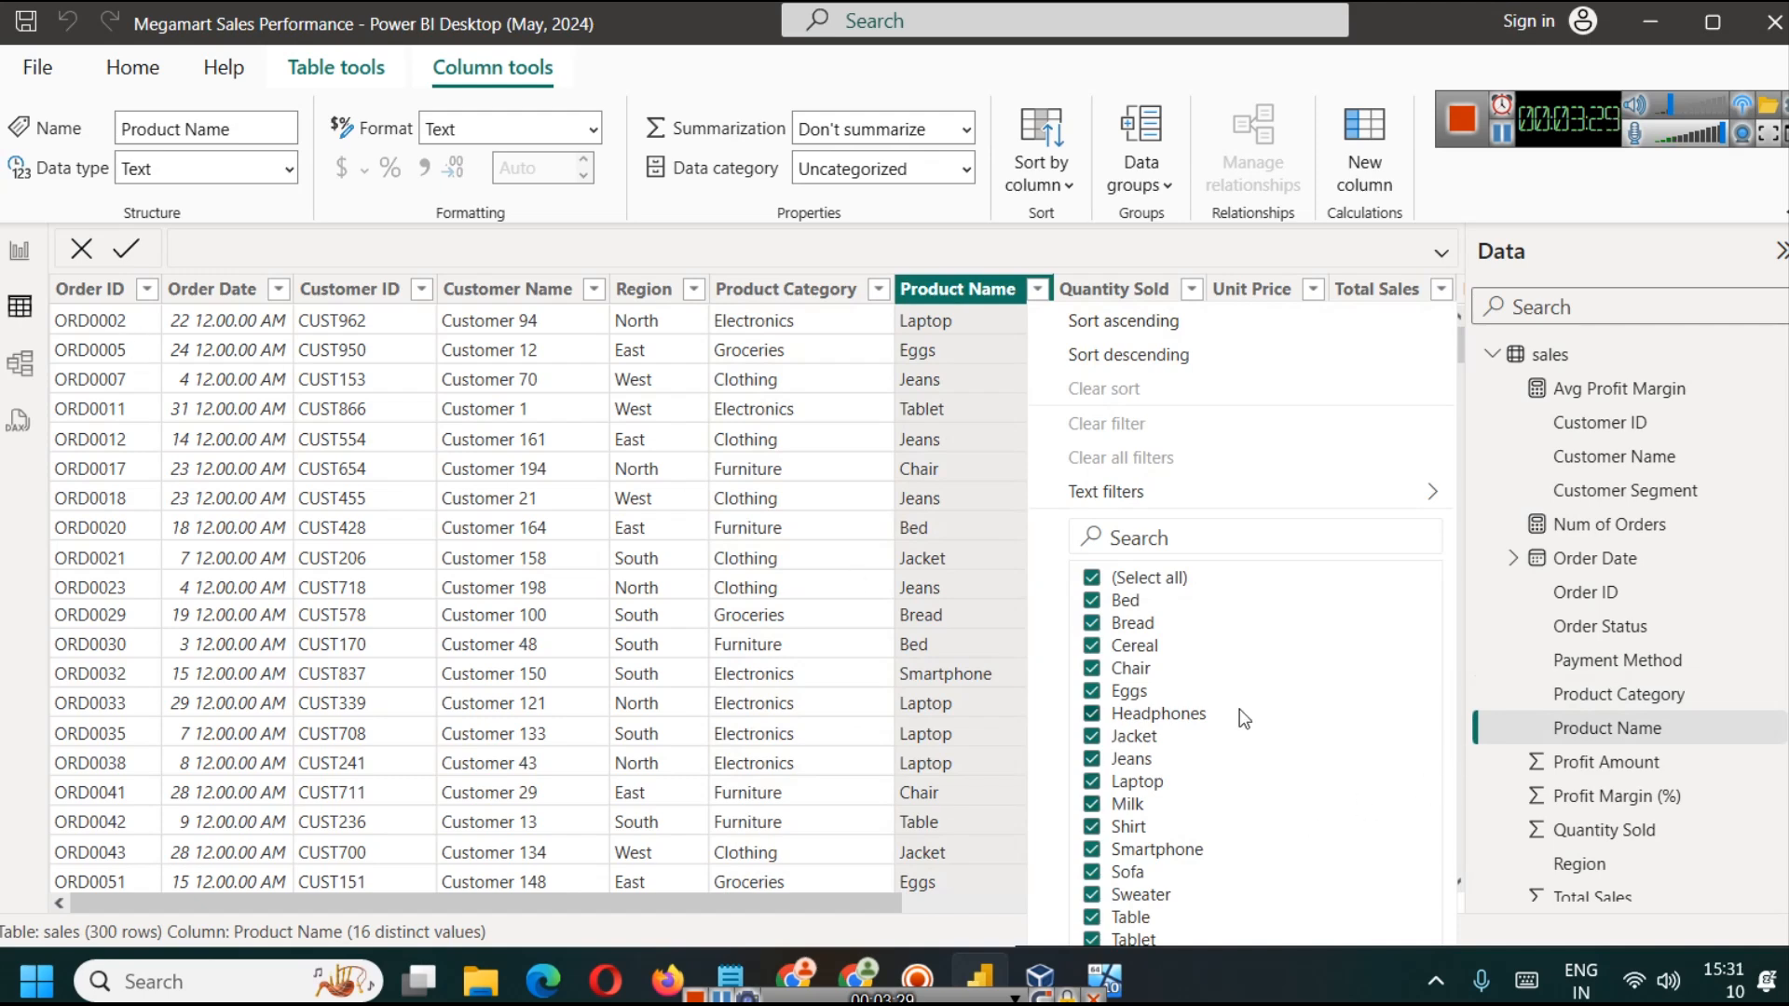
left_click(15, 252)
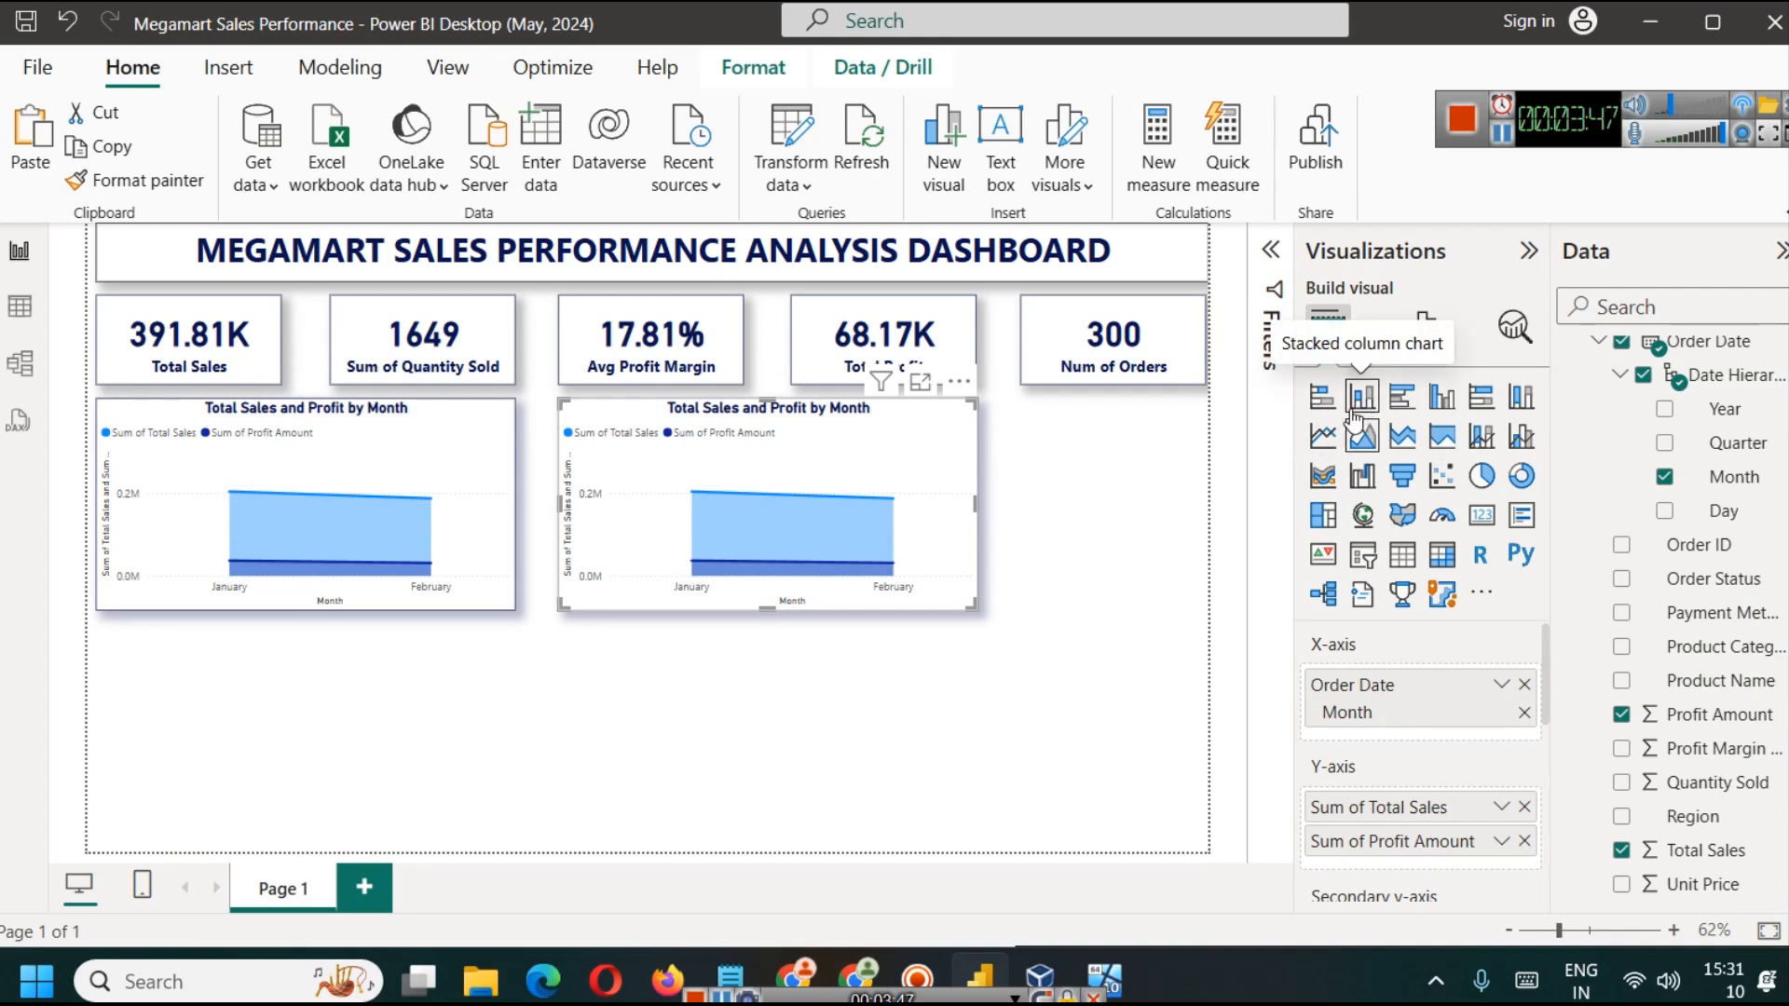
Step: Compare the clustered and stacked column types on the copied chart and make it a stacked column chart
left_click(1443, 401)
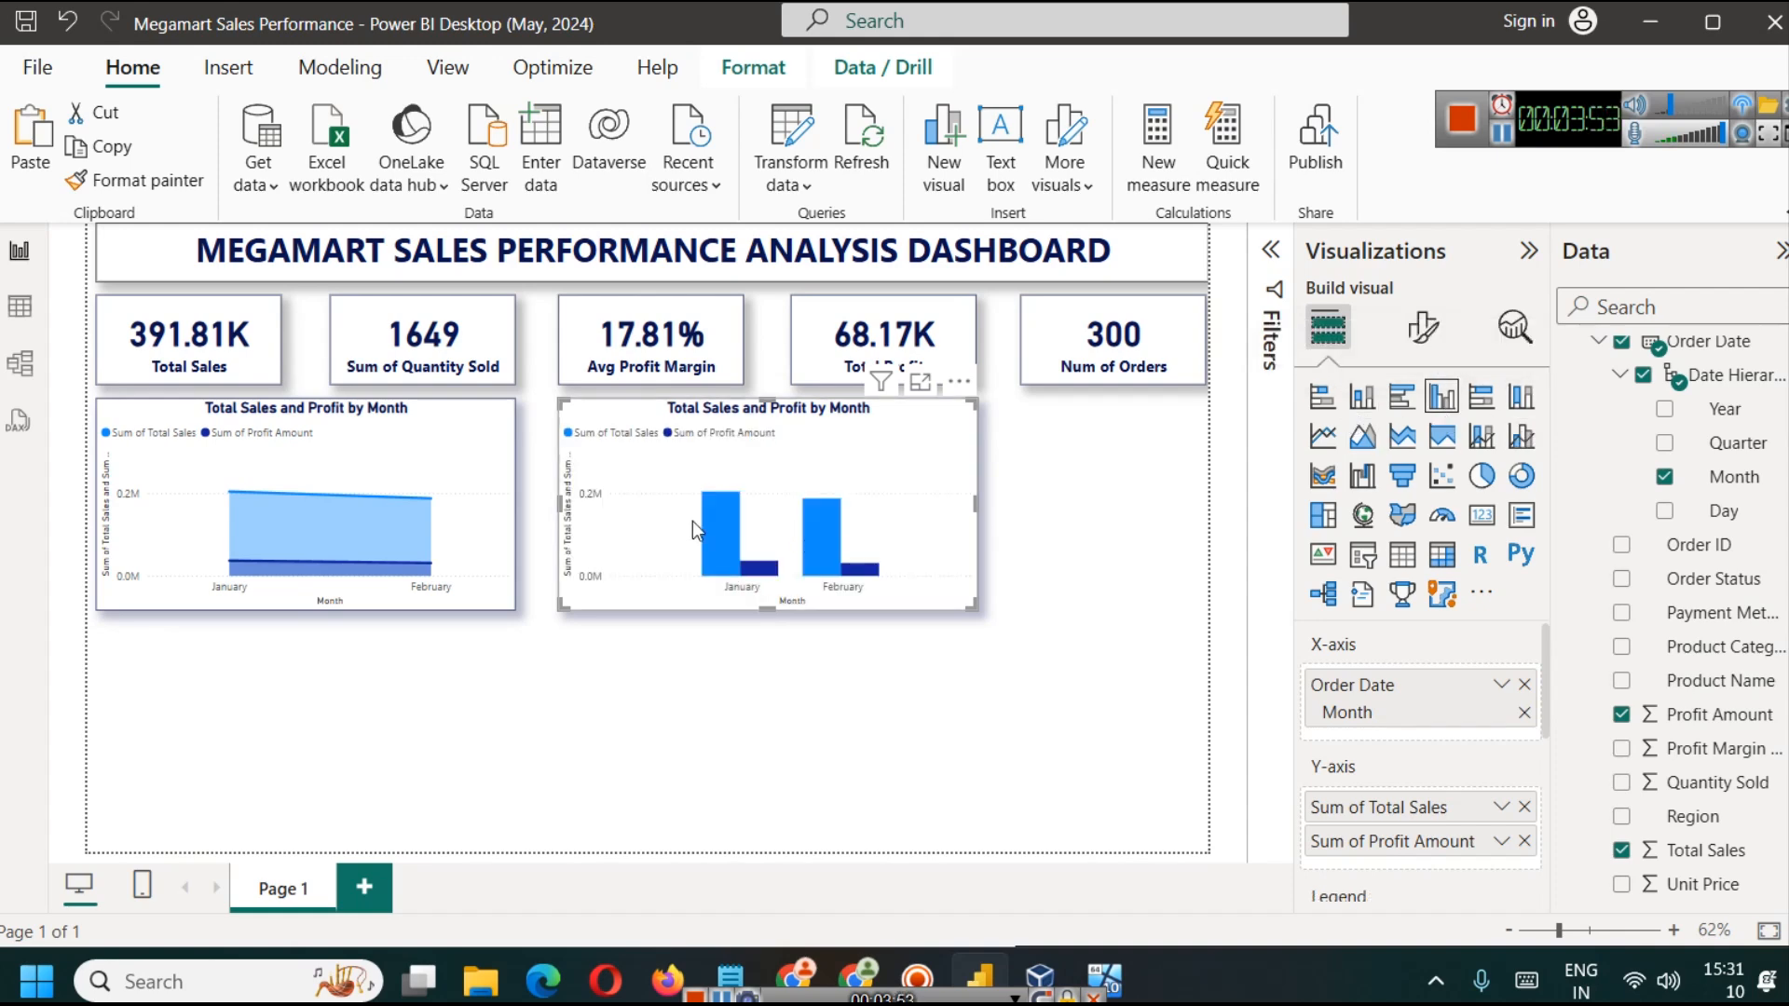
mouse_move(759, 571)
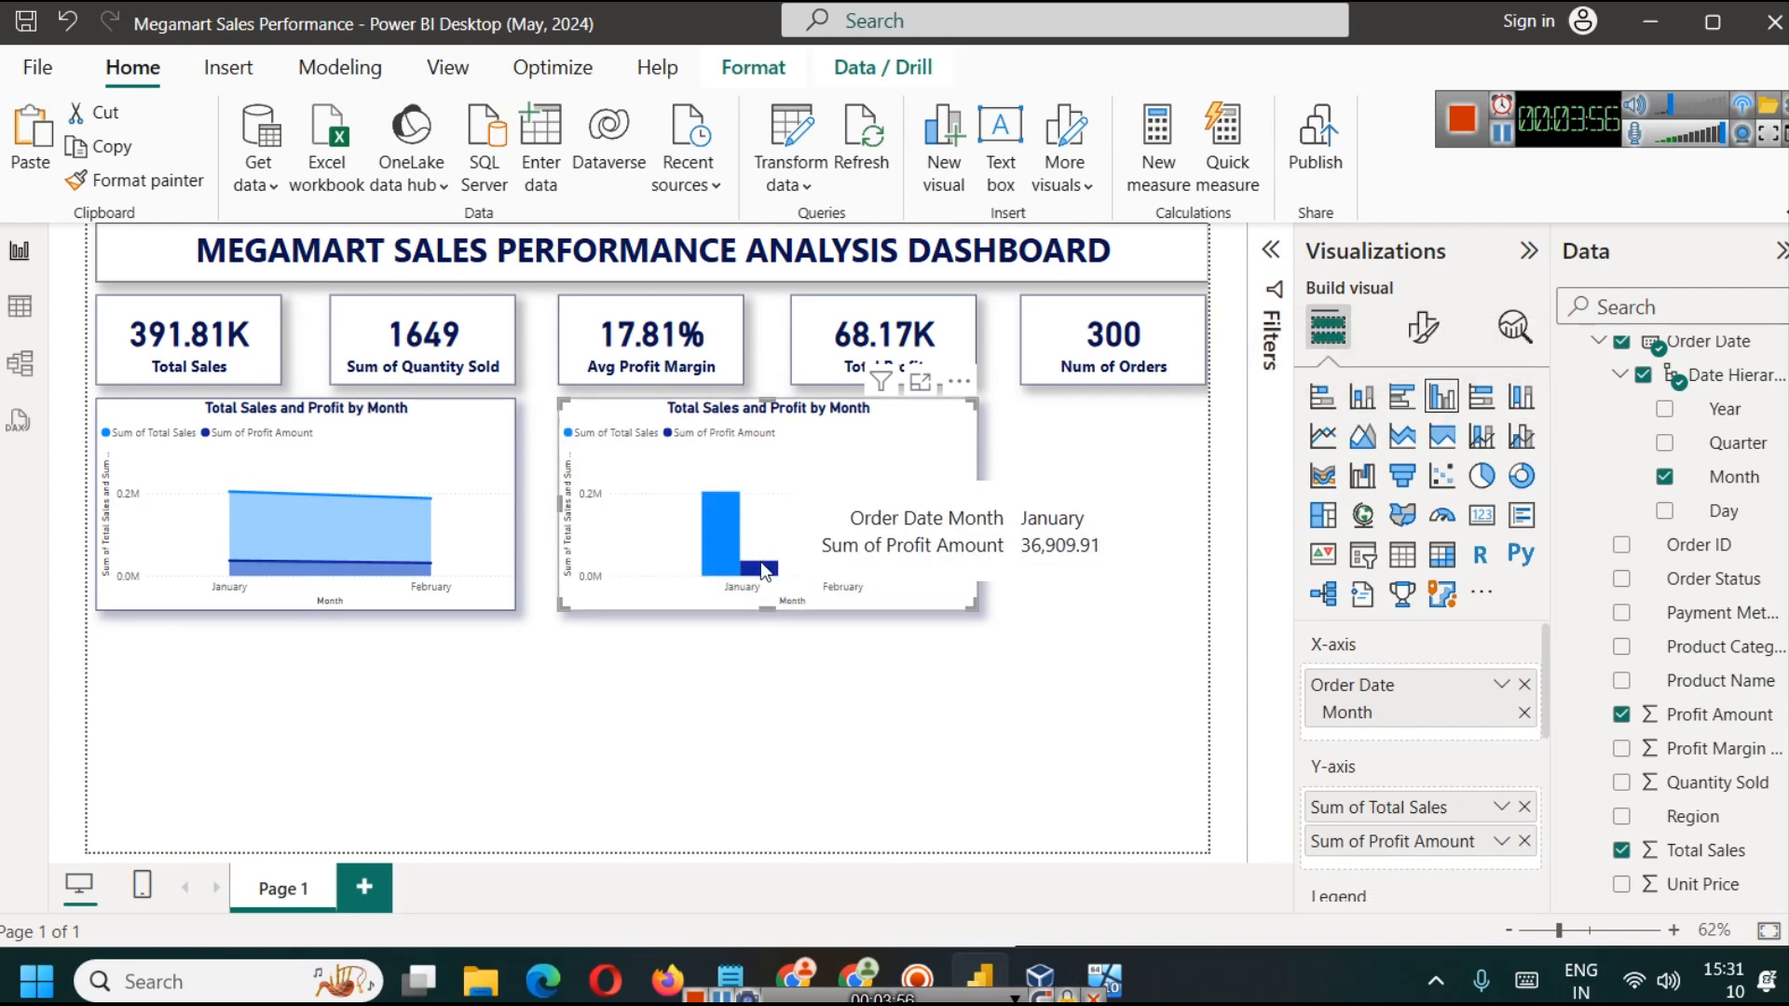
left_click(1362, 399)
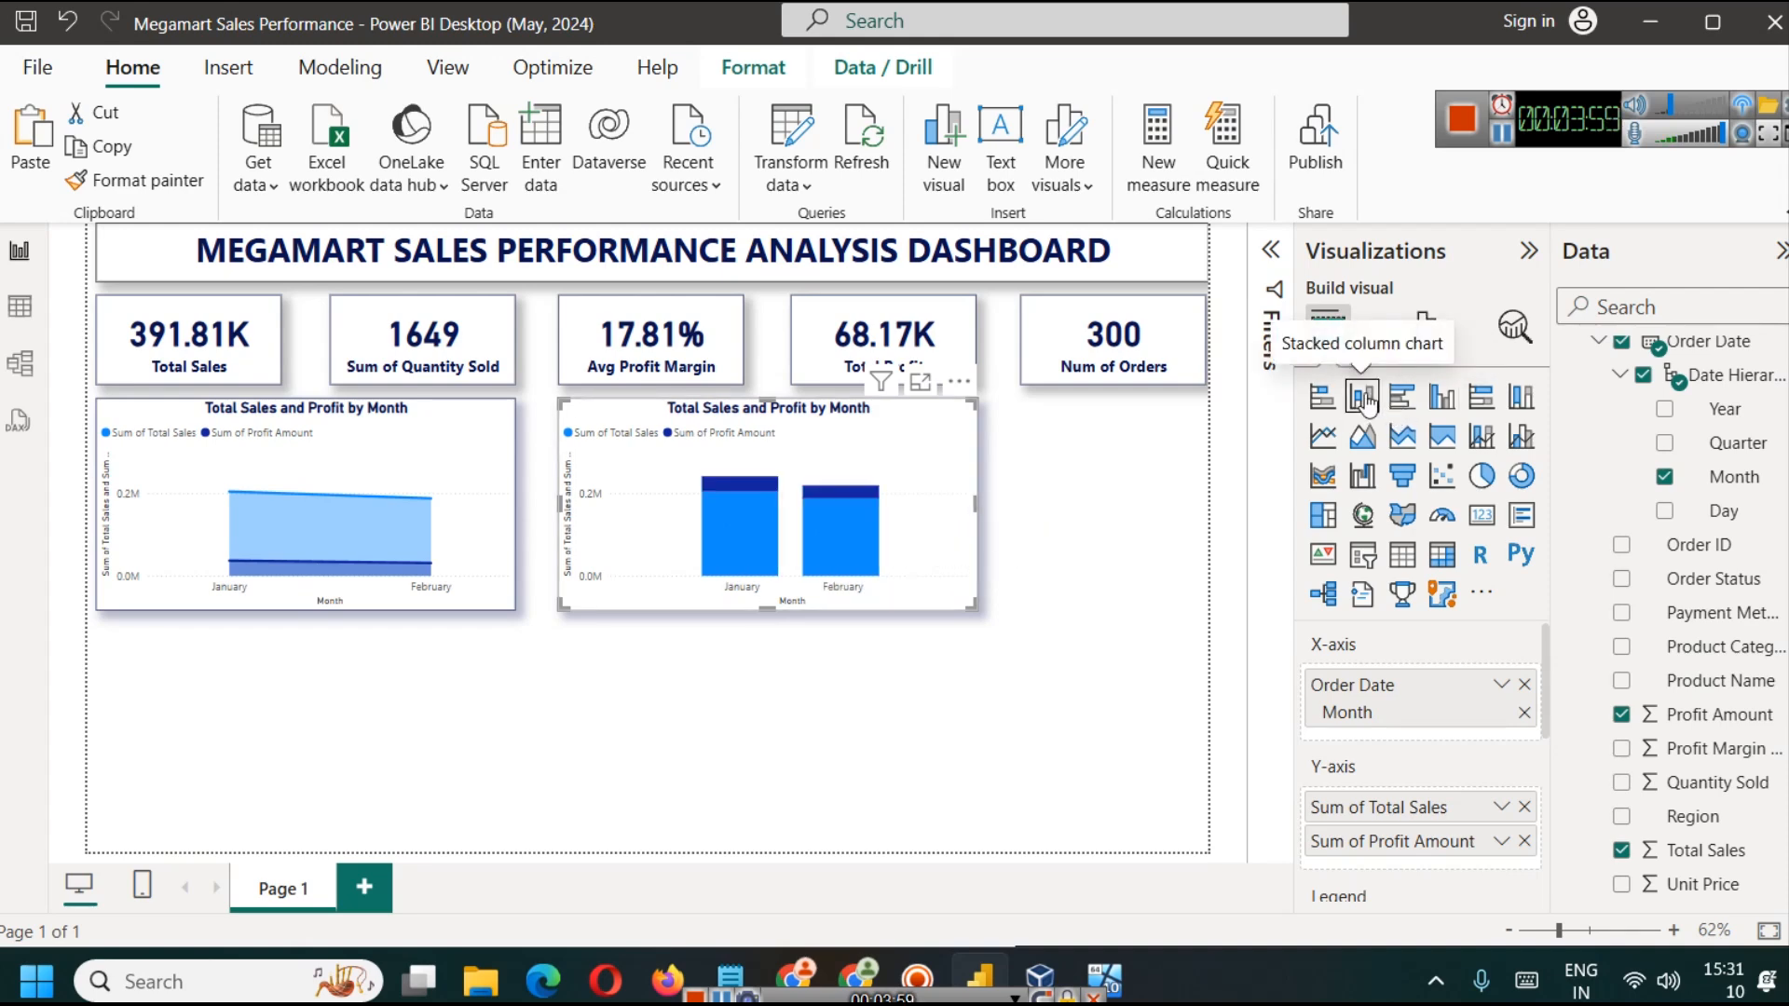
left_click(1443, 401)
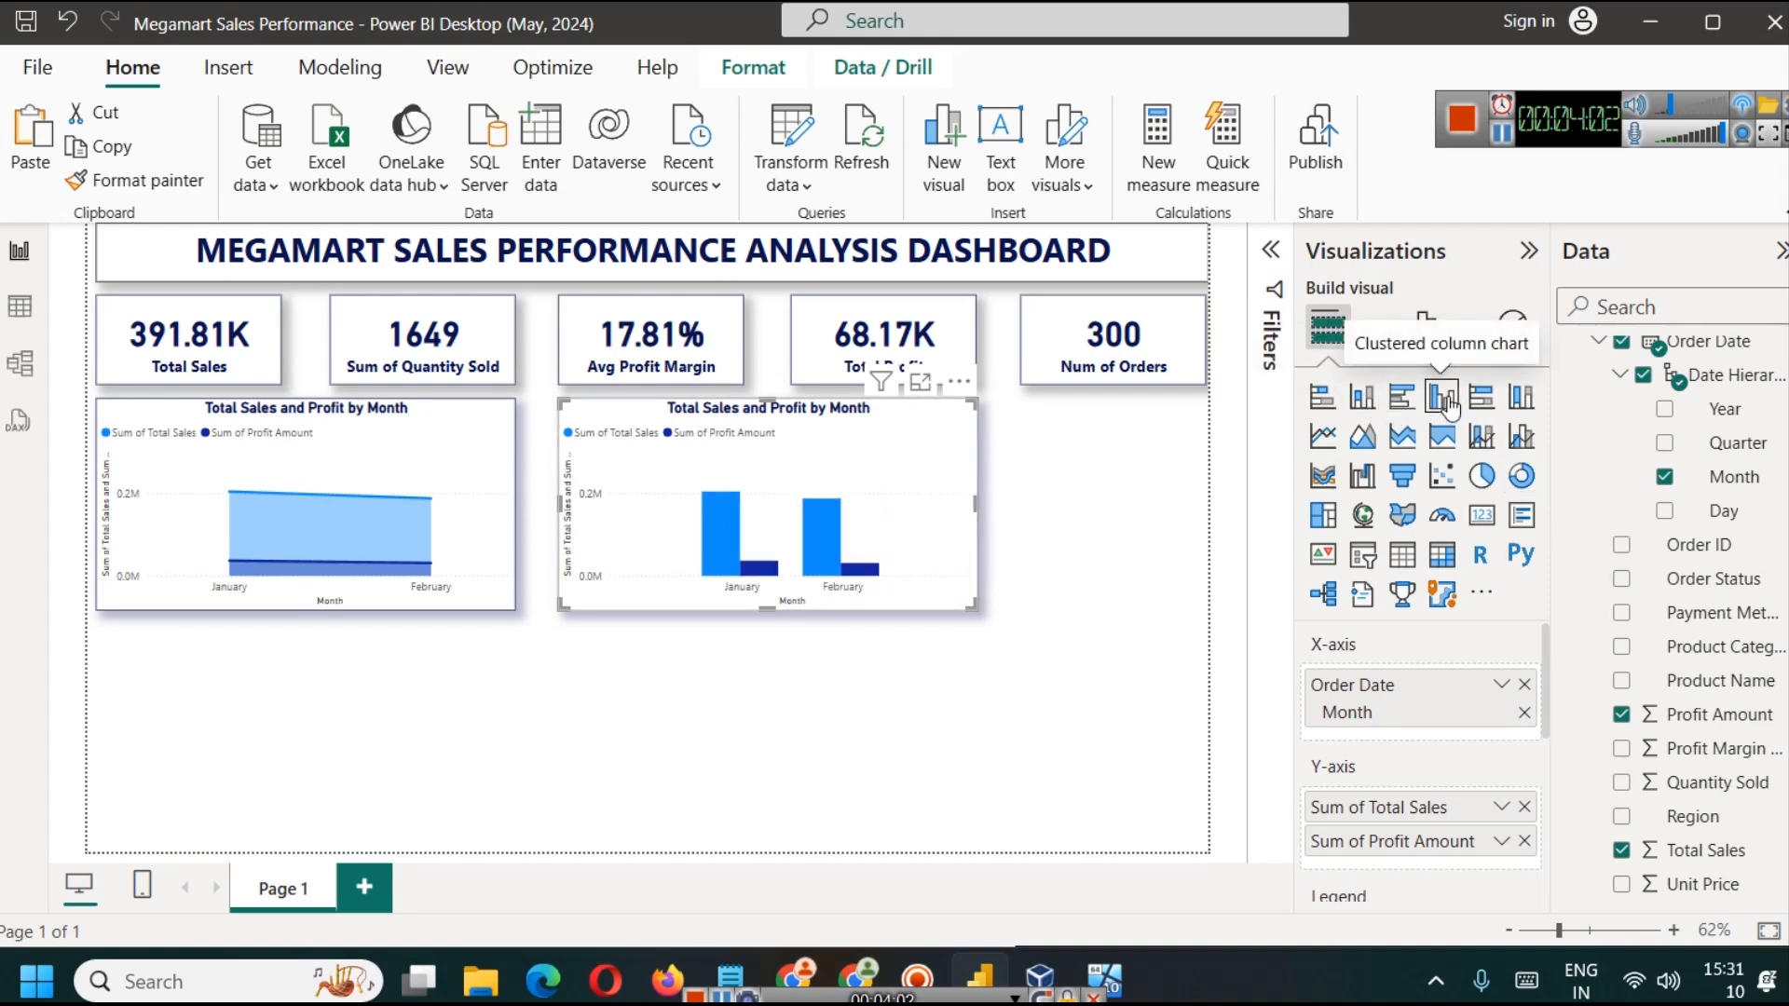
left_click(1362, 398)
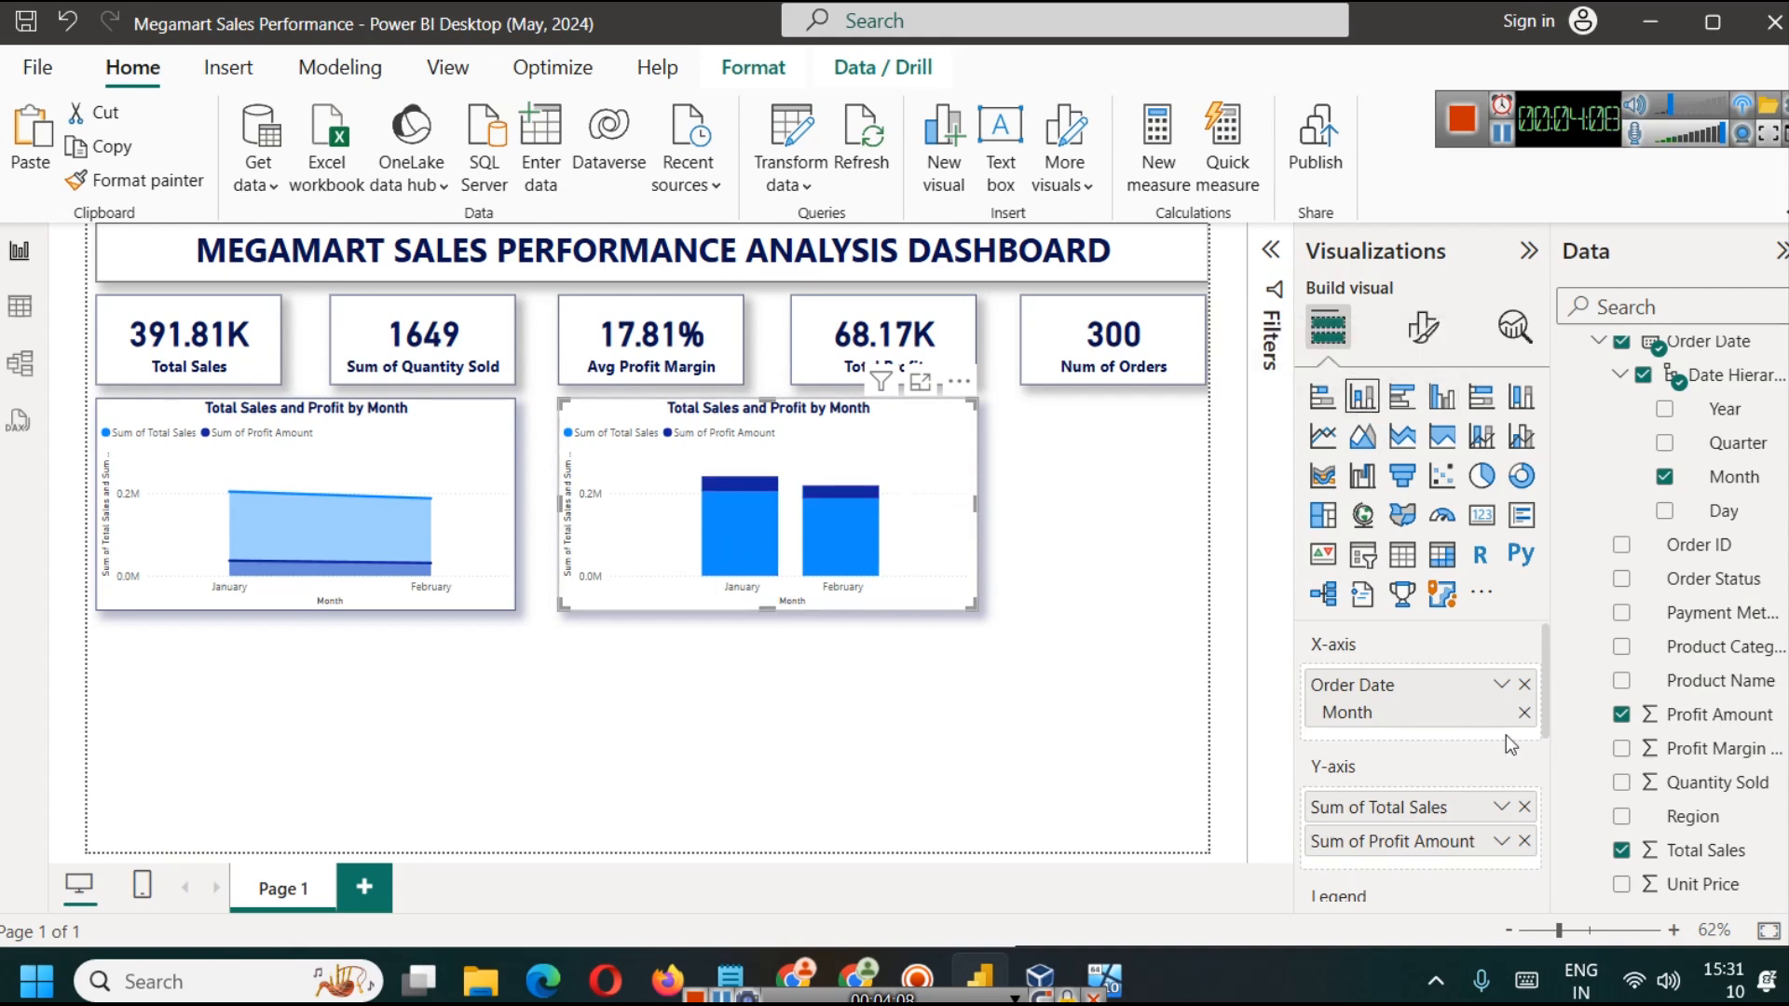
Step: Replace the Order Date month on the stacked column chart's X-axis with Product Name
left_click(1525, 684)
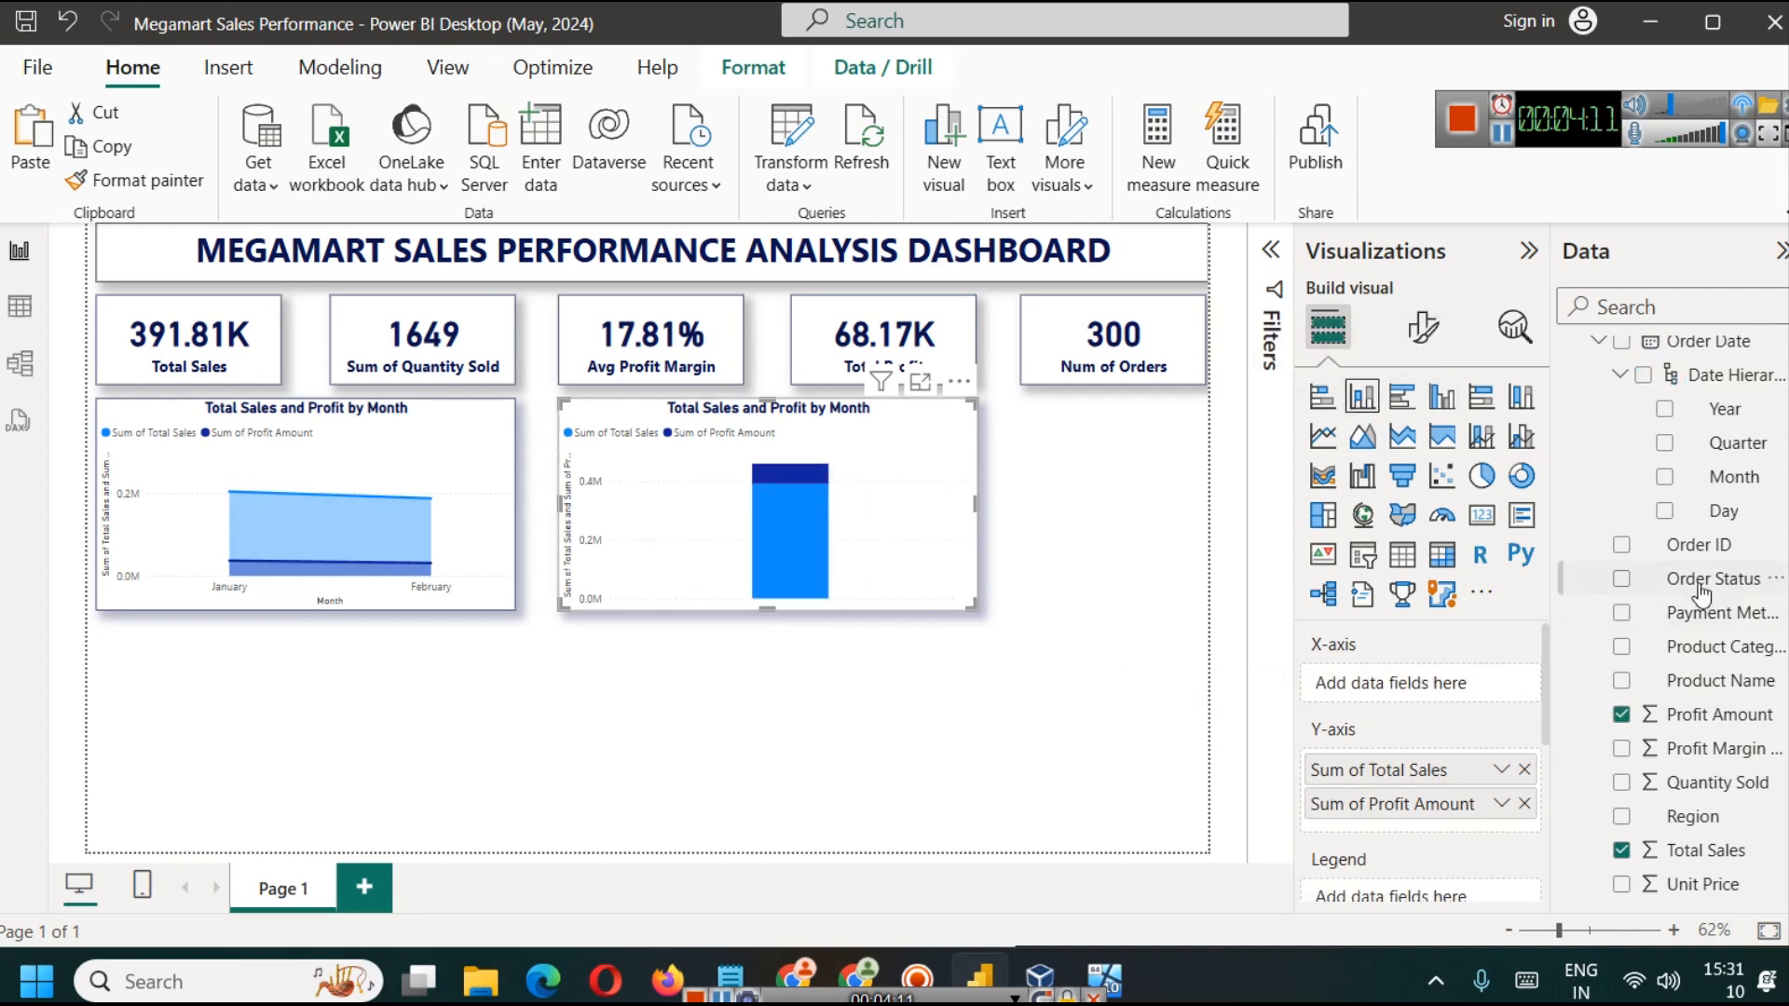
scroll(1668, 466, "up", 3)
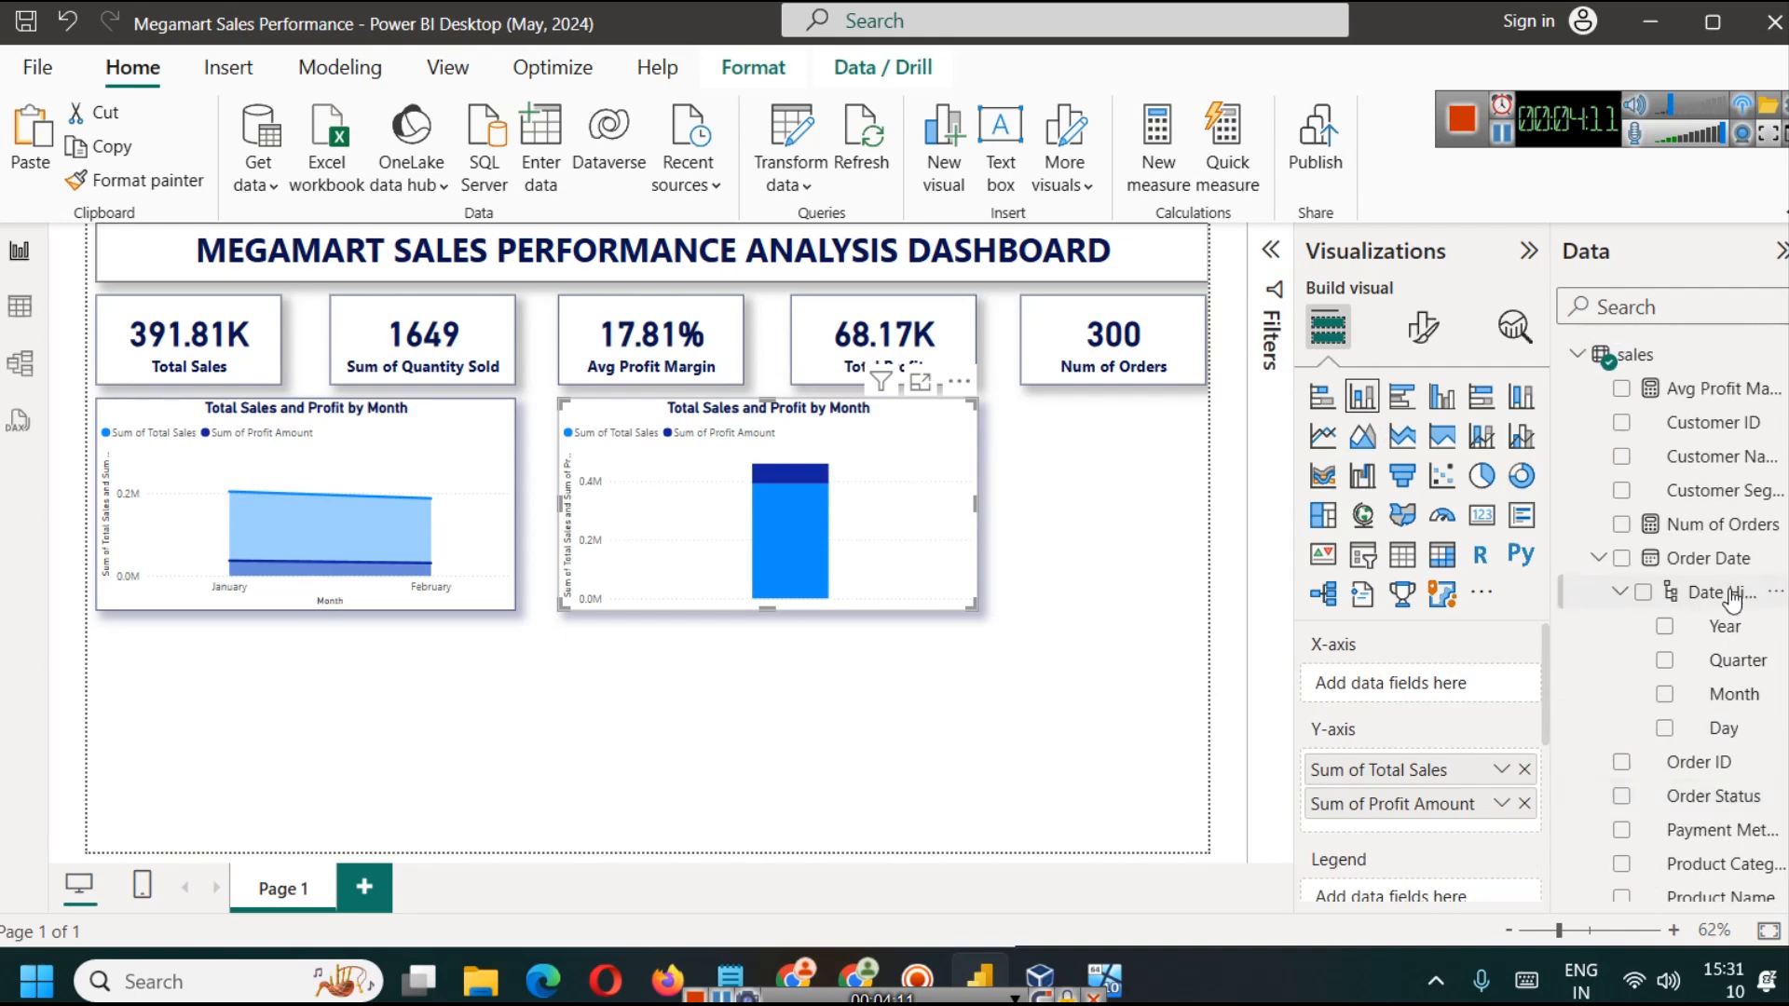
left_click(1672, 301)
type("pri")
key("BackSpace")
type("o")
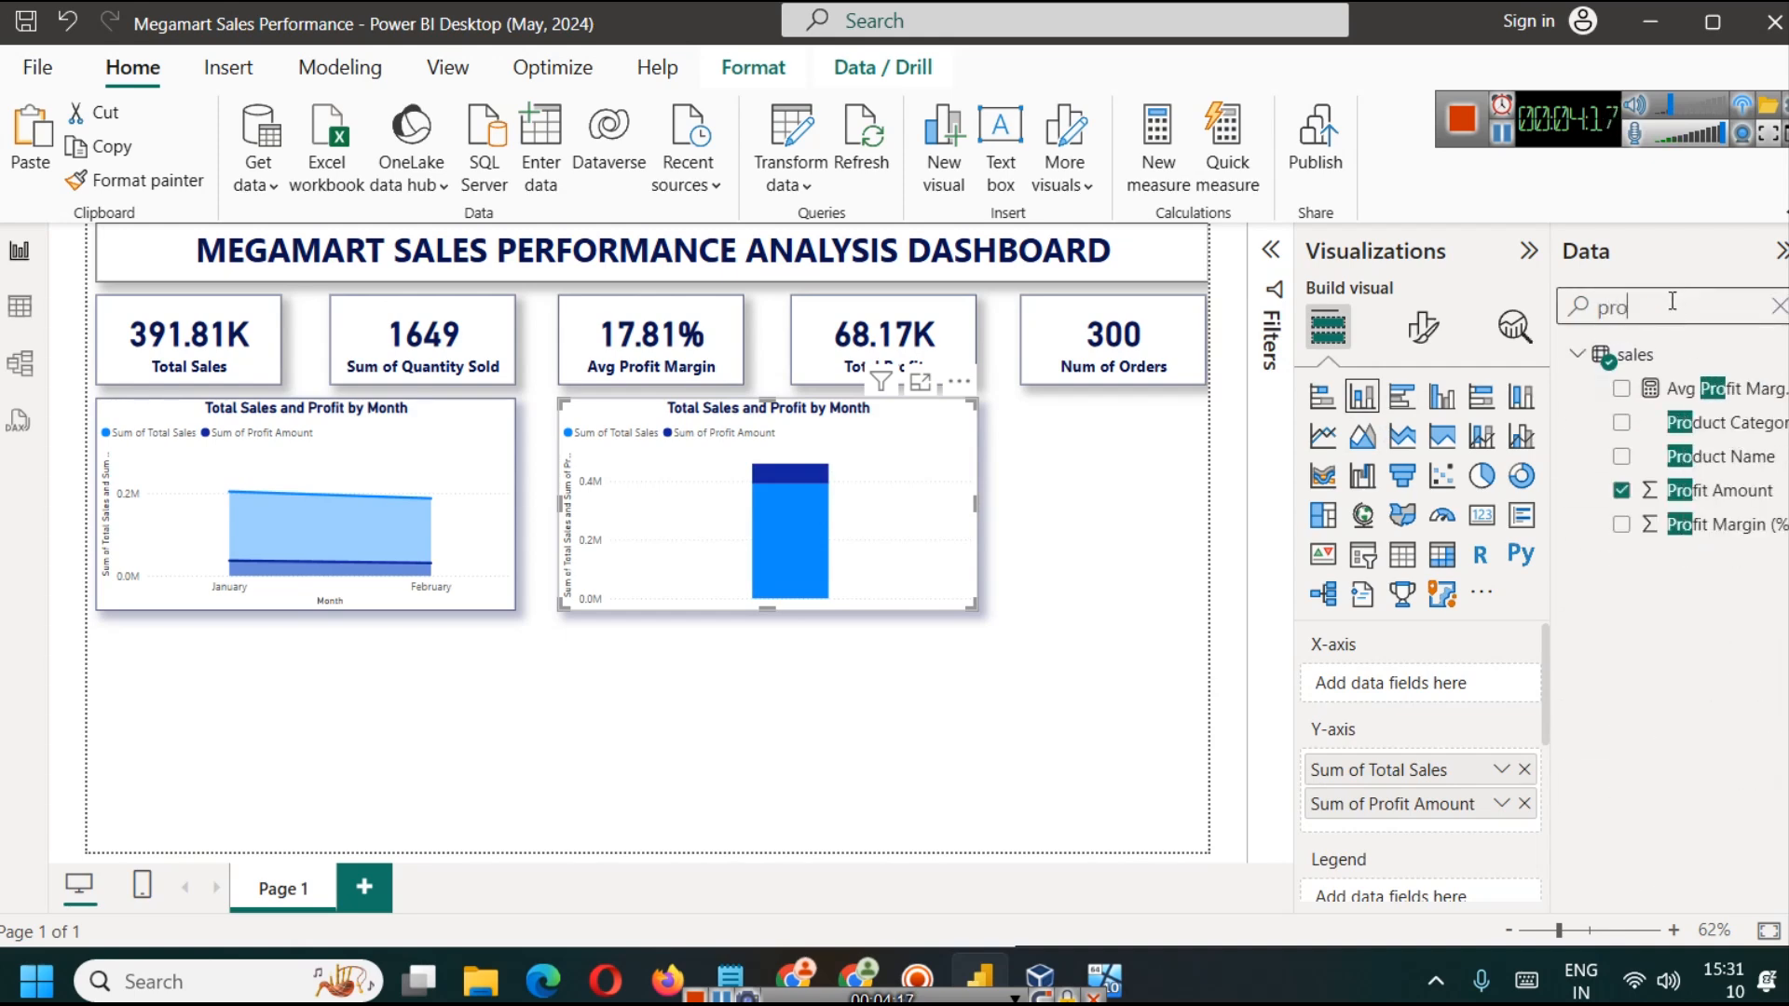
left_click_drag(1720, 455, 1369, 683)
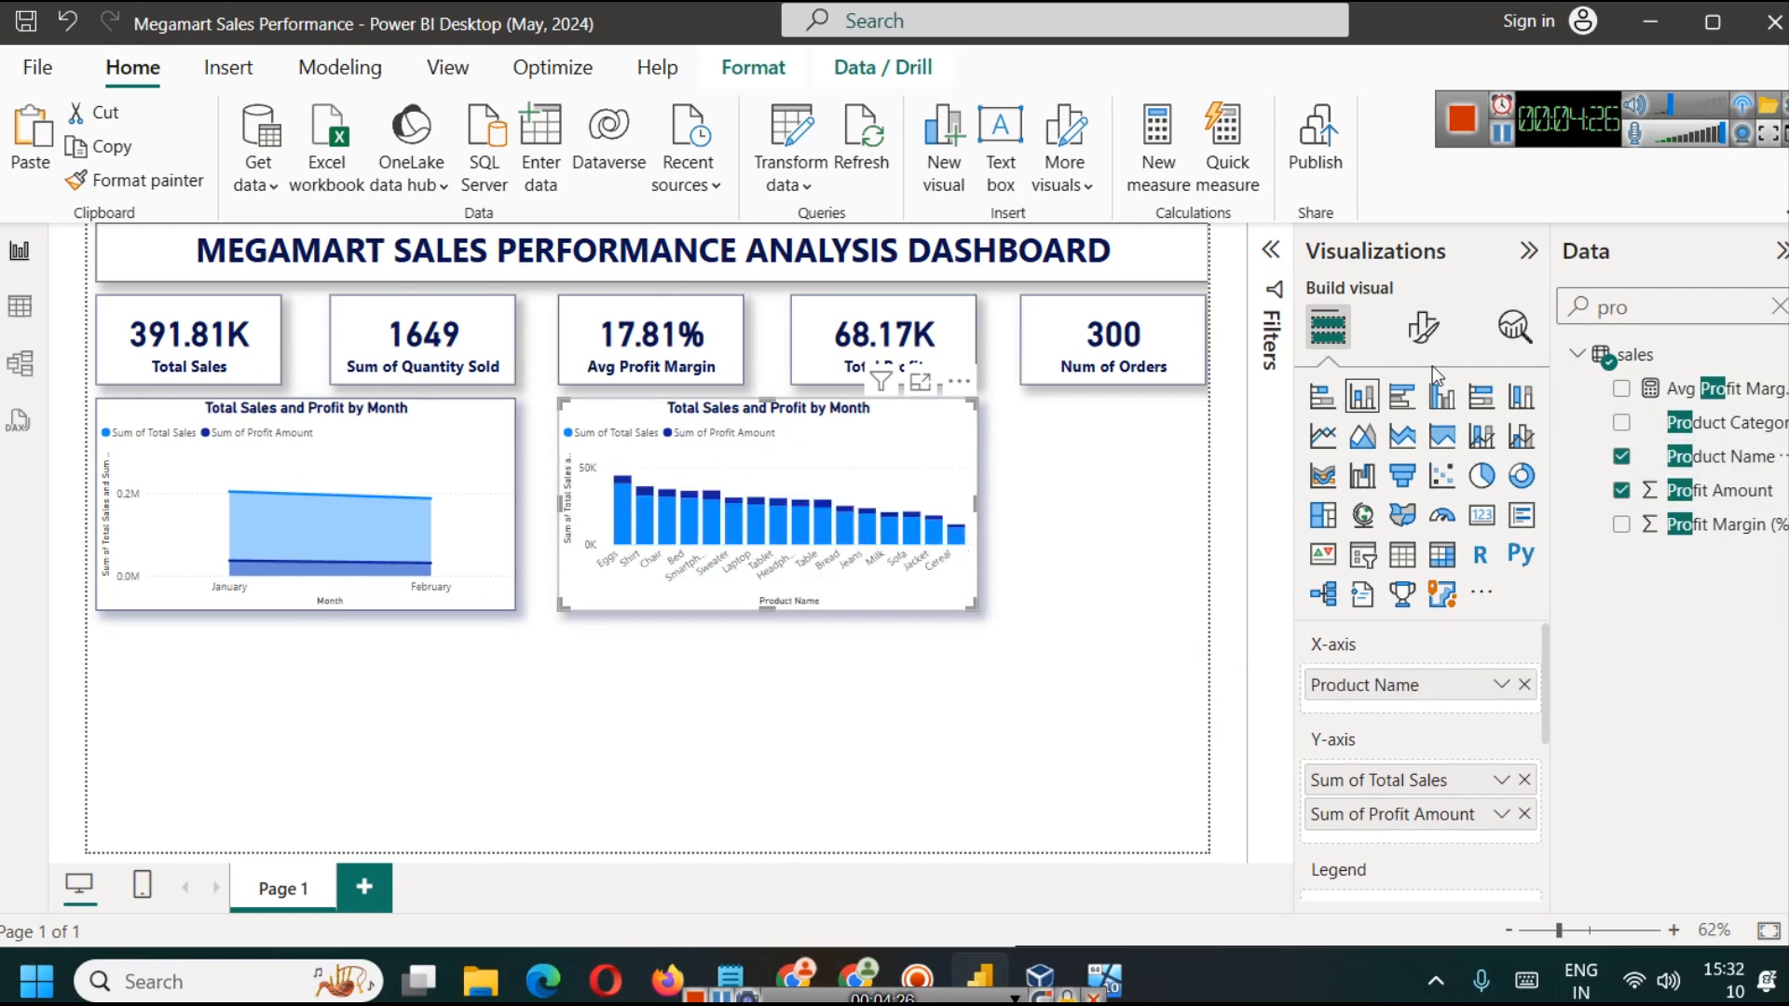
Step: Set the stacked column chart's title to "Total Sales and Profit per Product"
left_click(1421, 327)
left_click(1420, 454)
left_click(1429, 579)
double_click(1424, 722)
type("per")
key("shift+End")
key("BackSpace")
key("BackSpace")
key("BackSpace")
key("BackSpace")
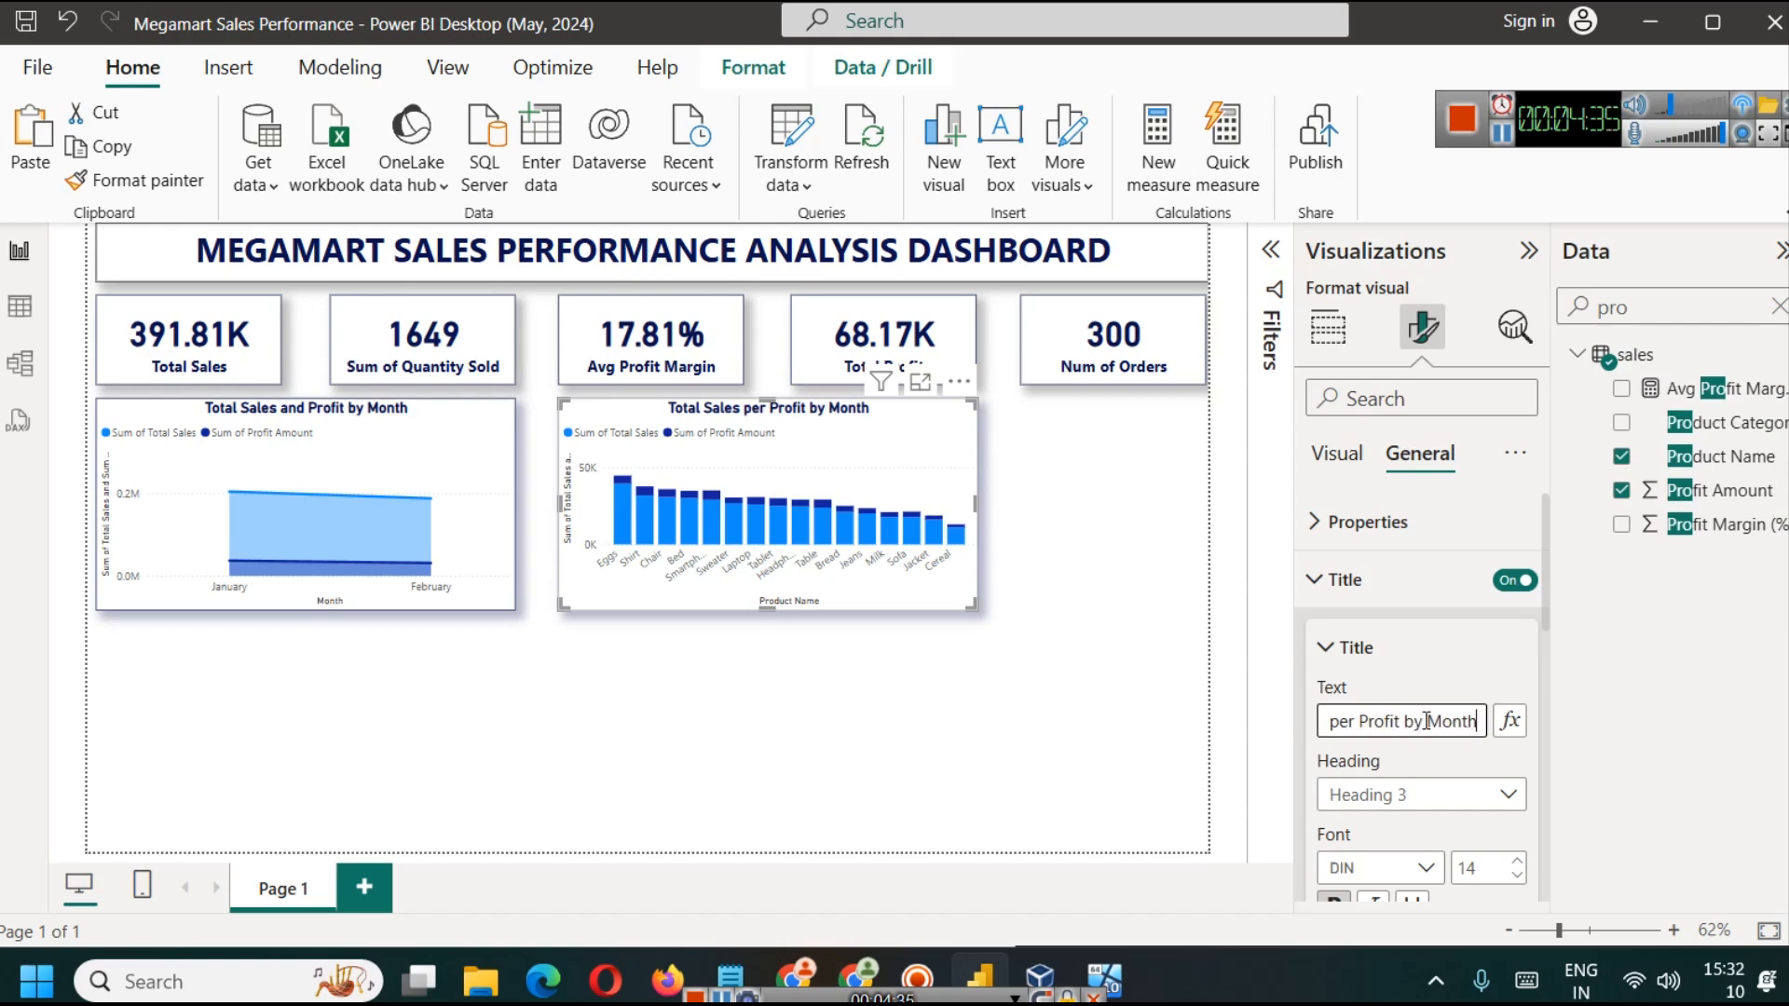
type("and Profit per Product")
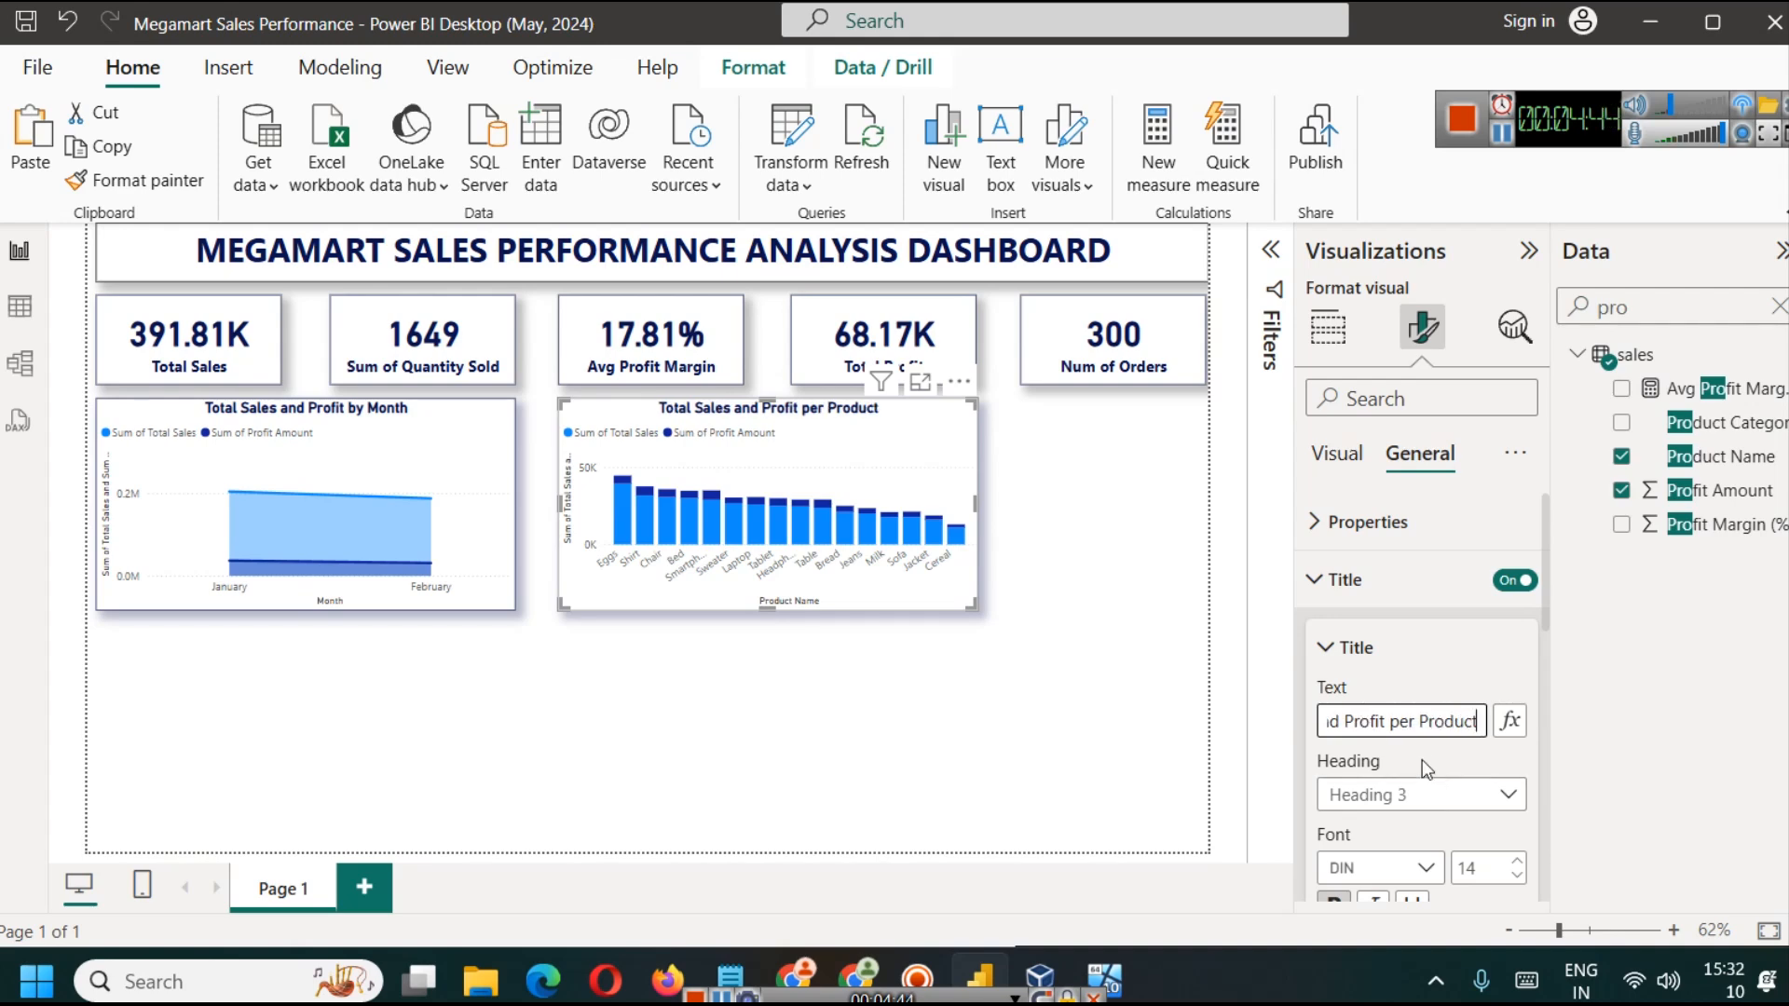
left_click(1012, 452)
Step: Turn on data labels for the stacked column chart and check them in focus mode
left_click(973, 428)
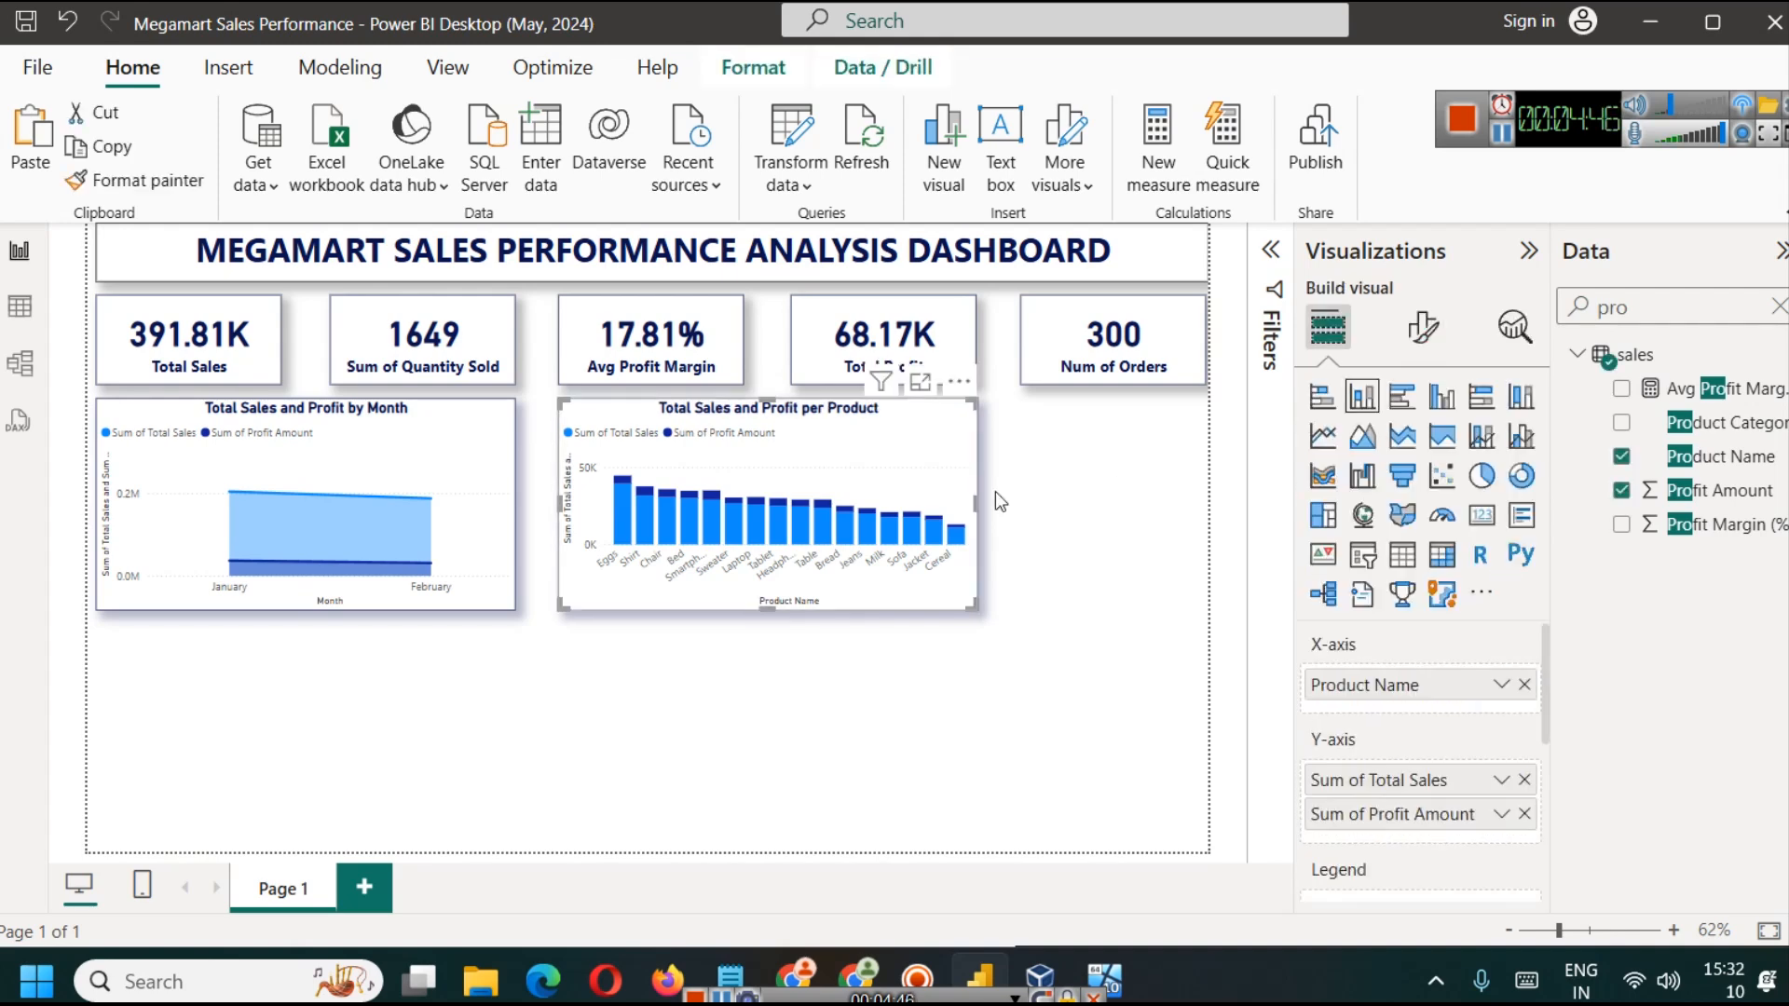
left_click(1421, 331)
scroll(1407, 708, "down", 5)
left_click(1505, 766)
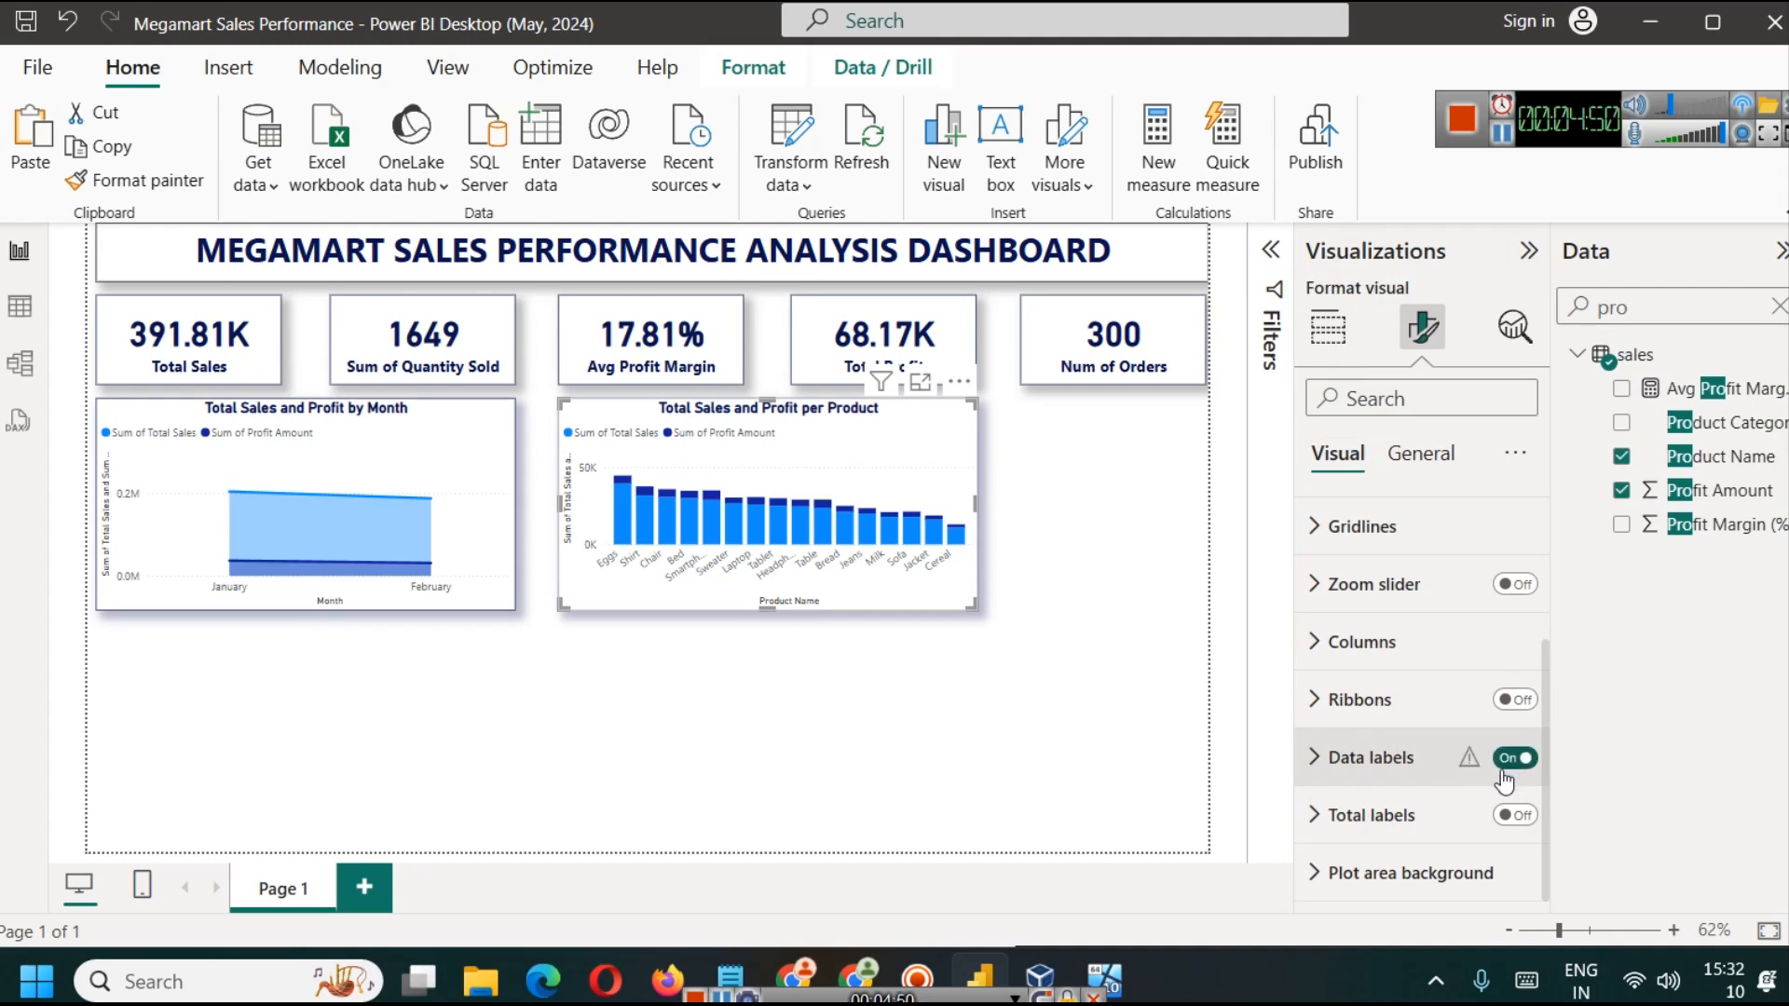
left_click(920, 382)
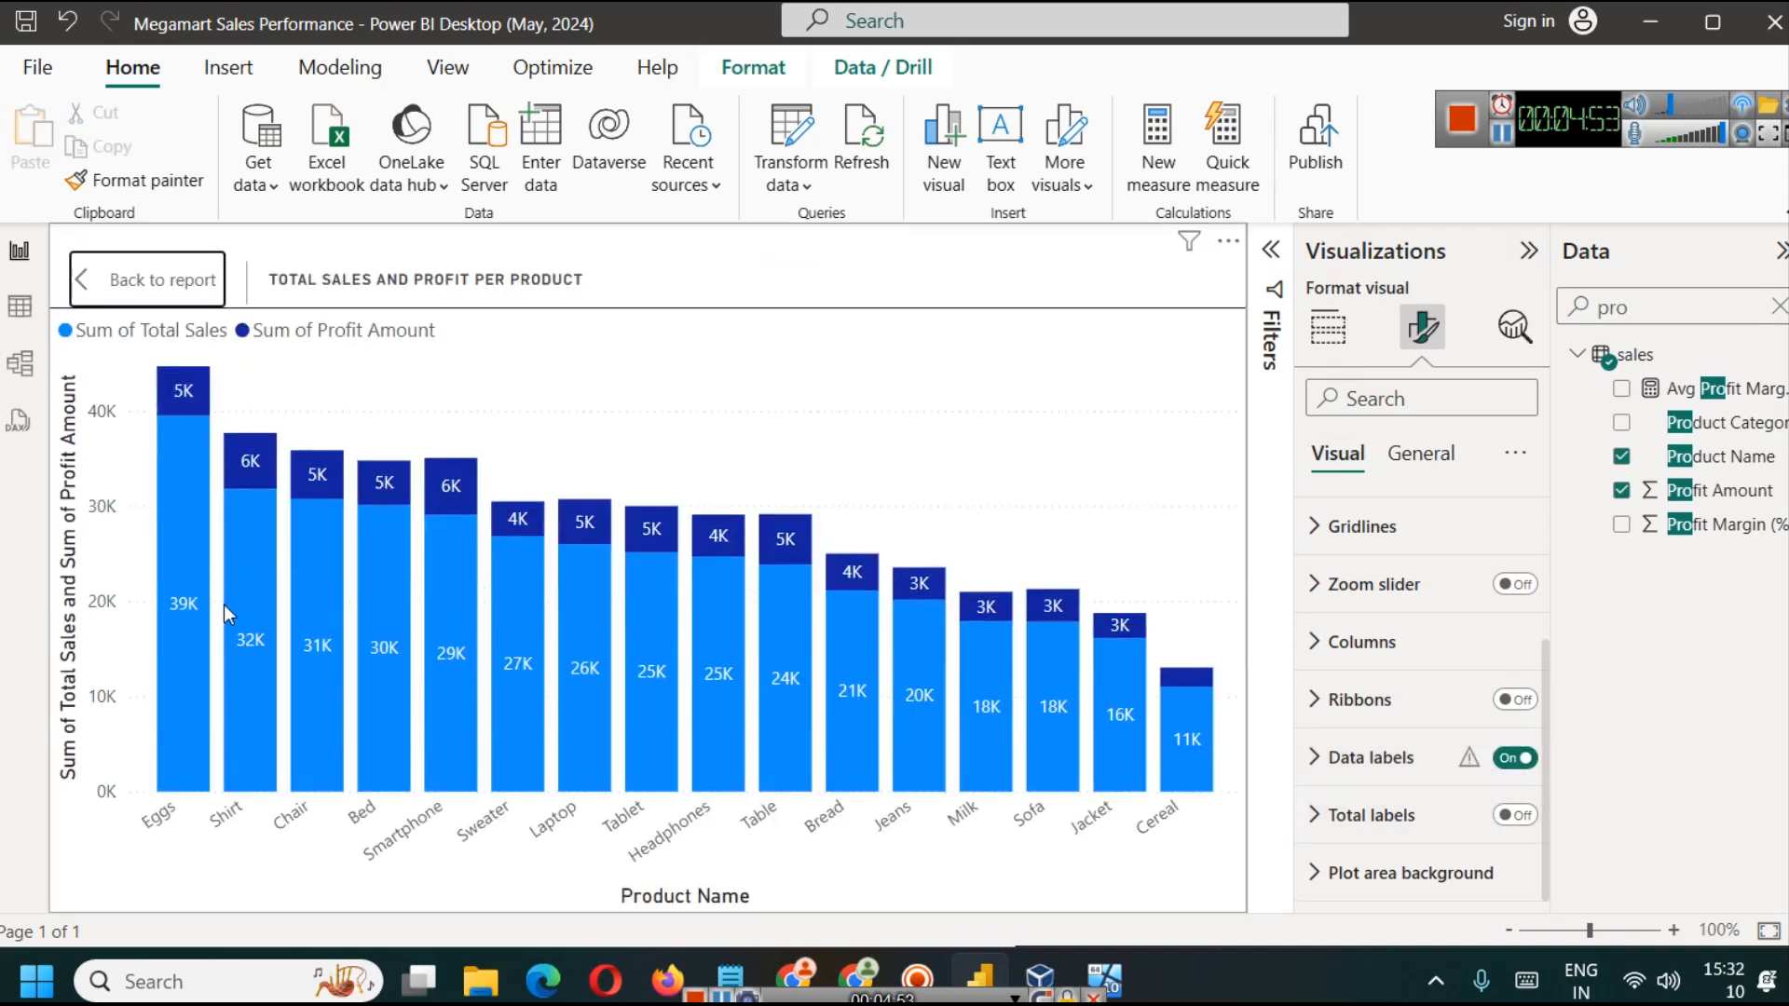
left_click(149, 283)
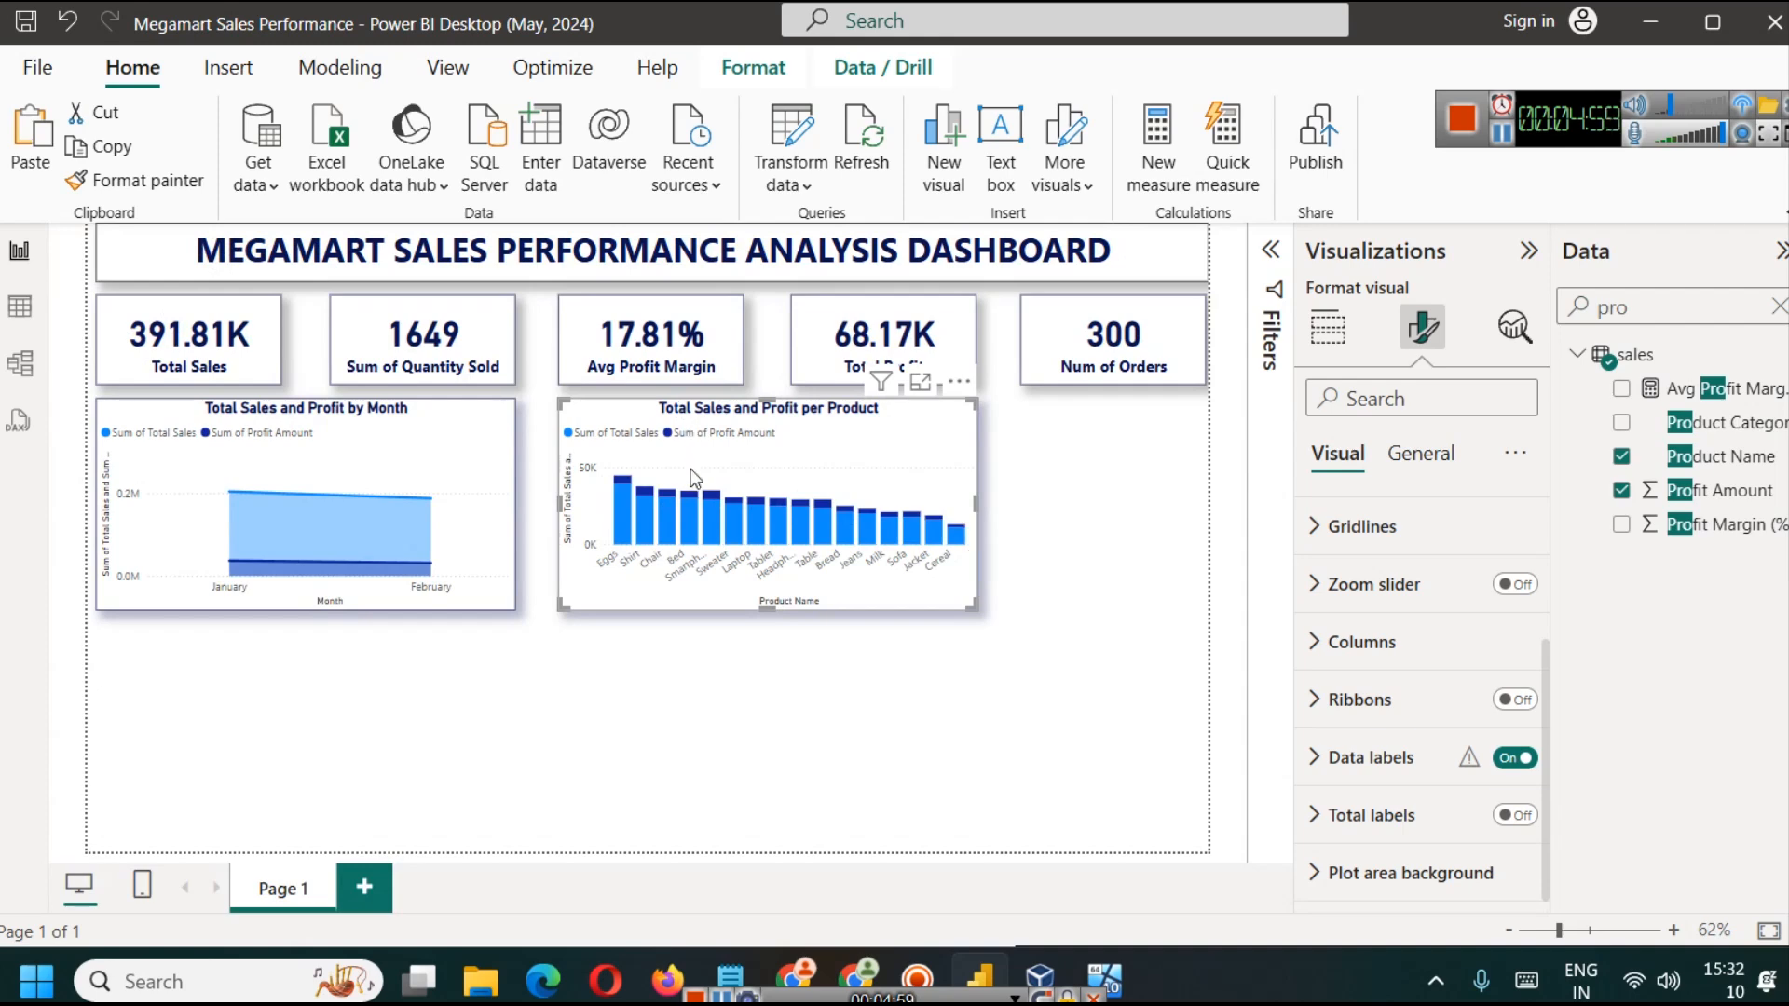
Step: Review the stacked column chart's legend options and try hiding the legend, keeping it on in the end
scroll(1495, 690, "up", 3)
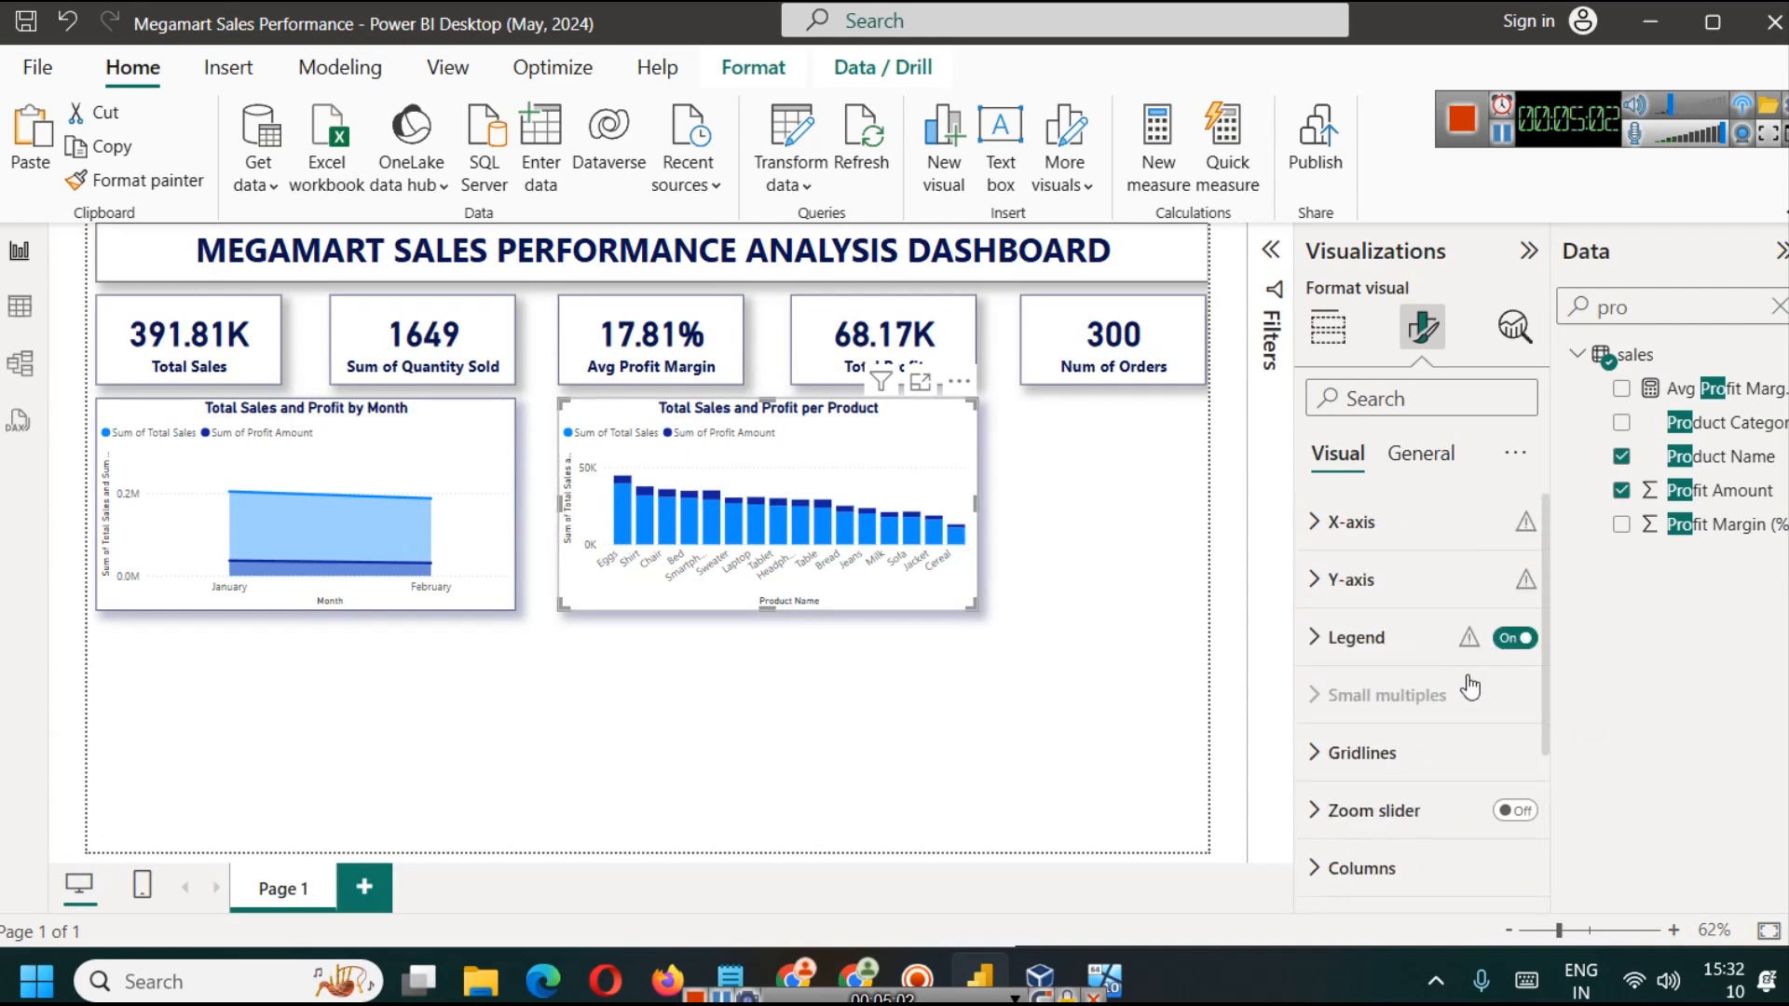
left_click(1355, 637)
scroll(1351, 652, "down", 3)
left_click(1339, 564)
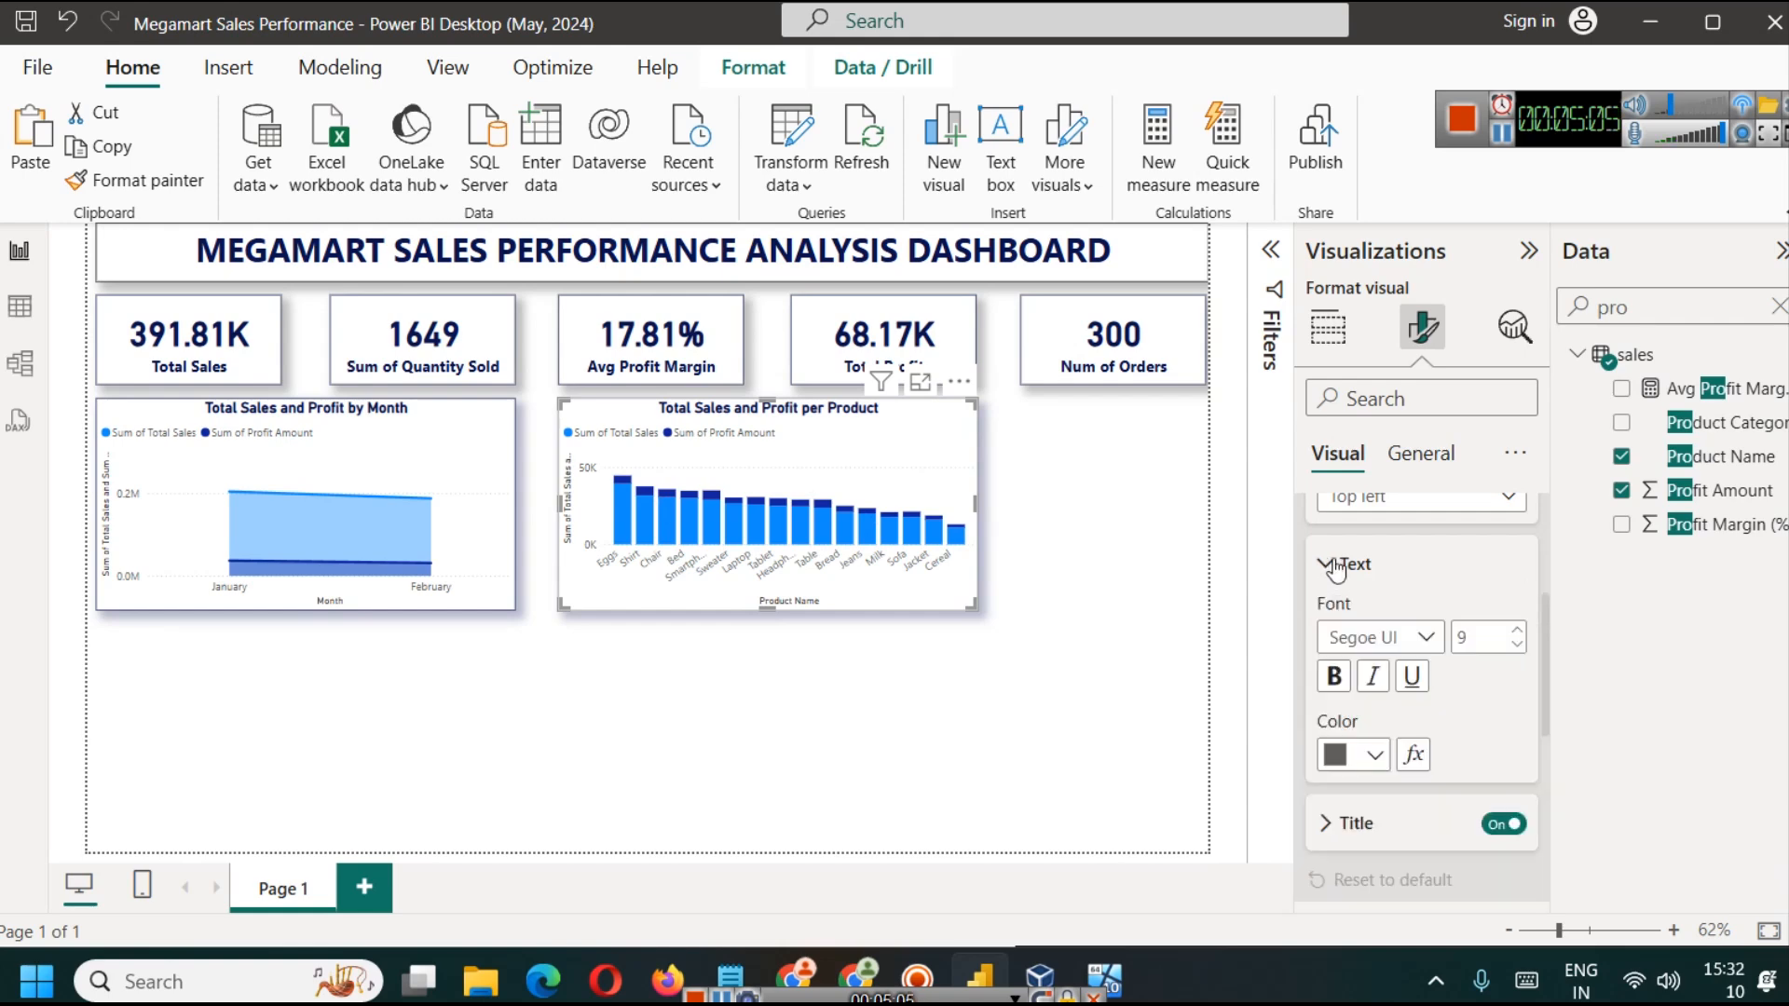
scroll(1341, 652, "down", 2)
left_click(1351, 683)
scroll(1361, 660, "down", 2)
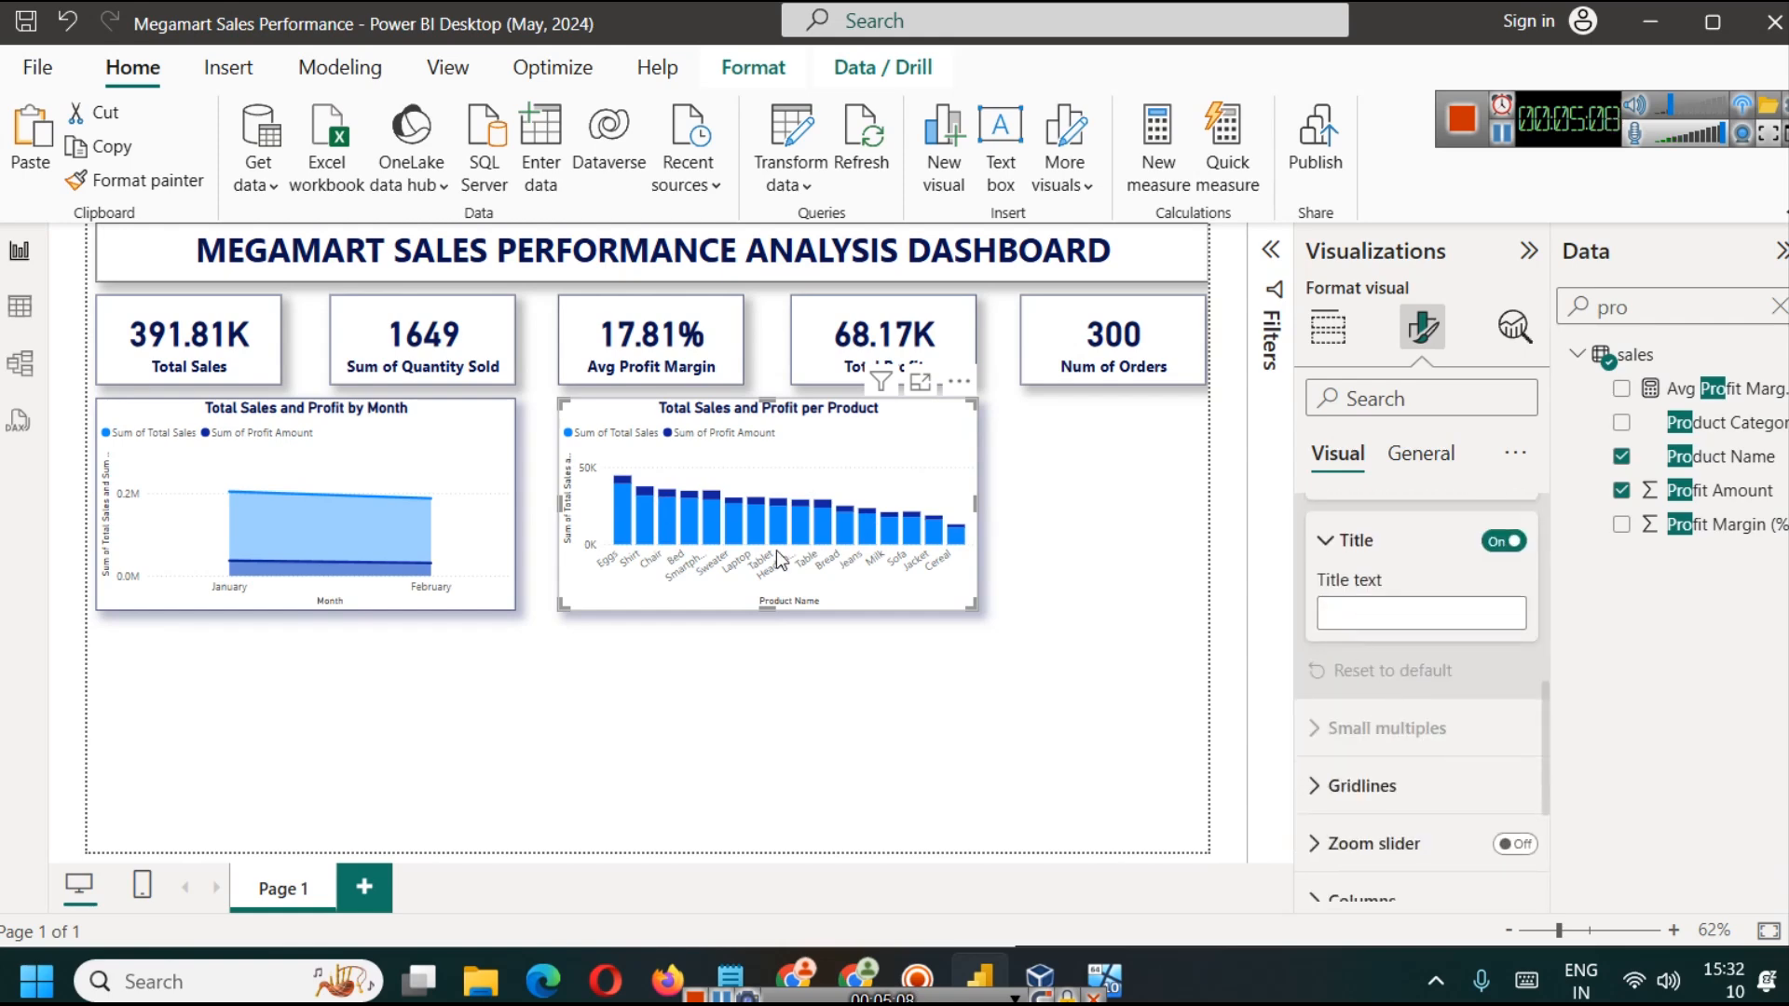
scroll(1489, 697, "up", 5)
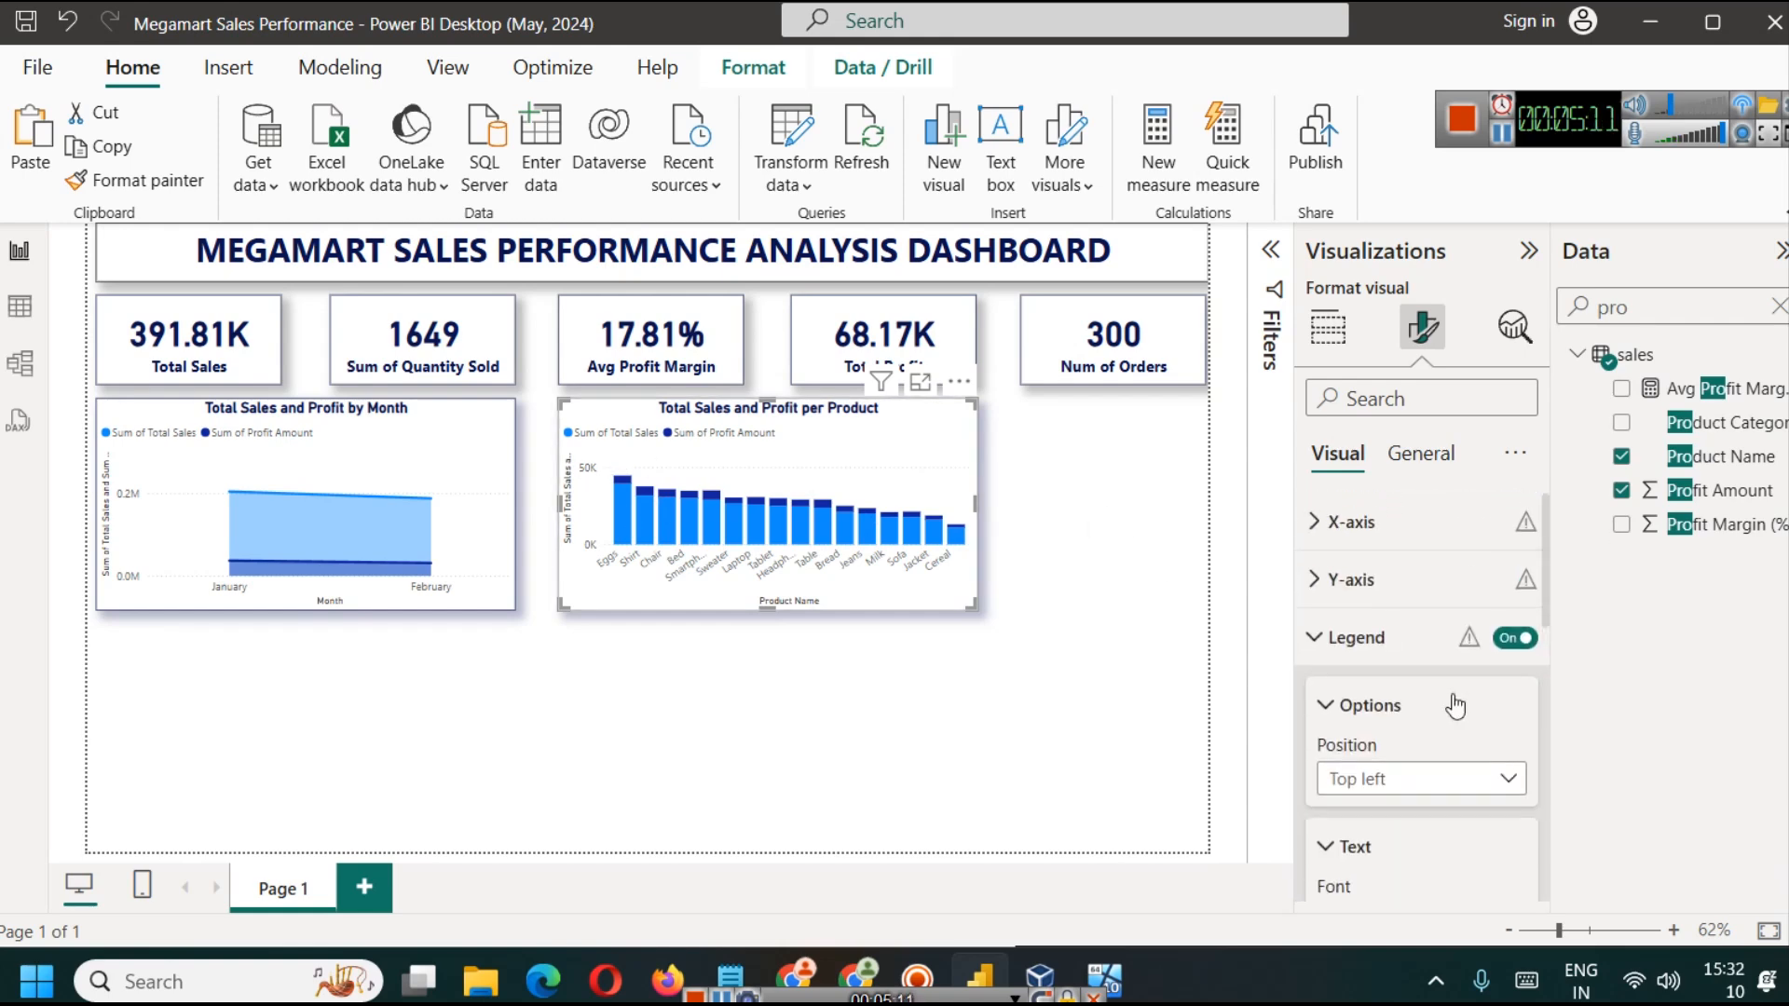
left_click(1517, 639)
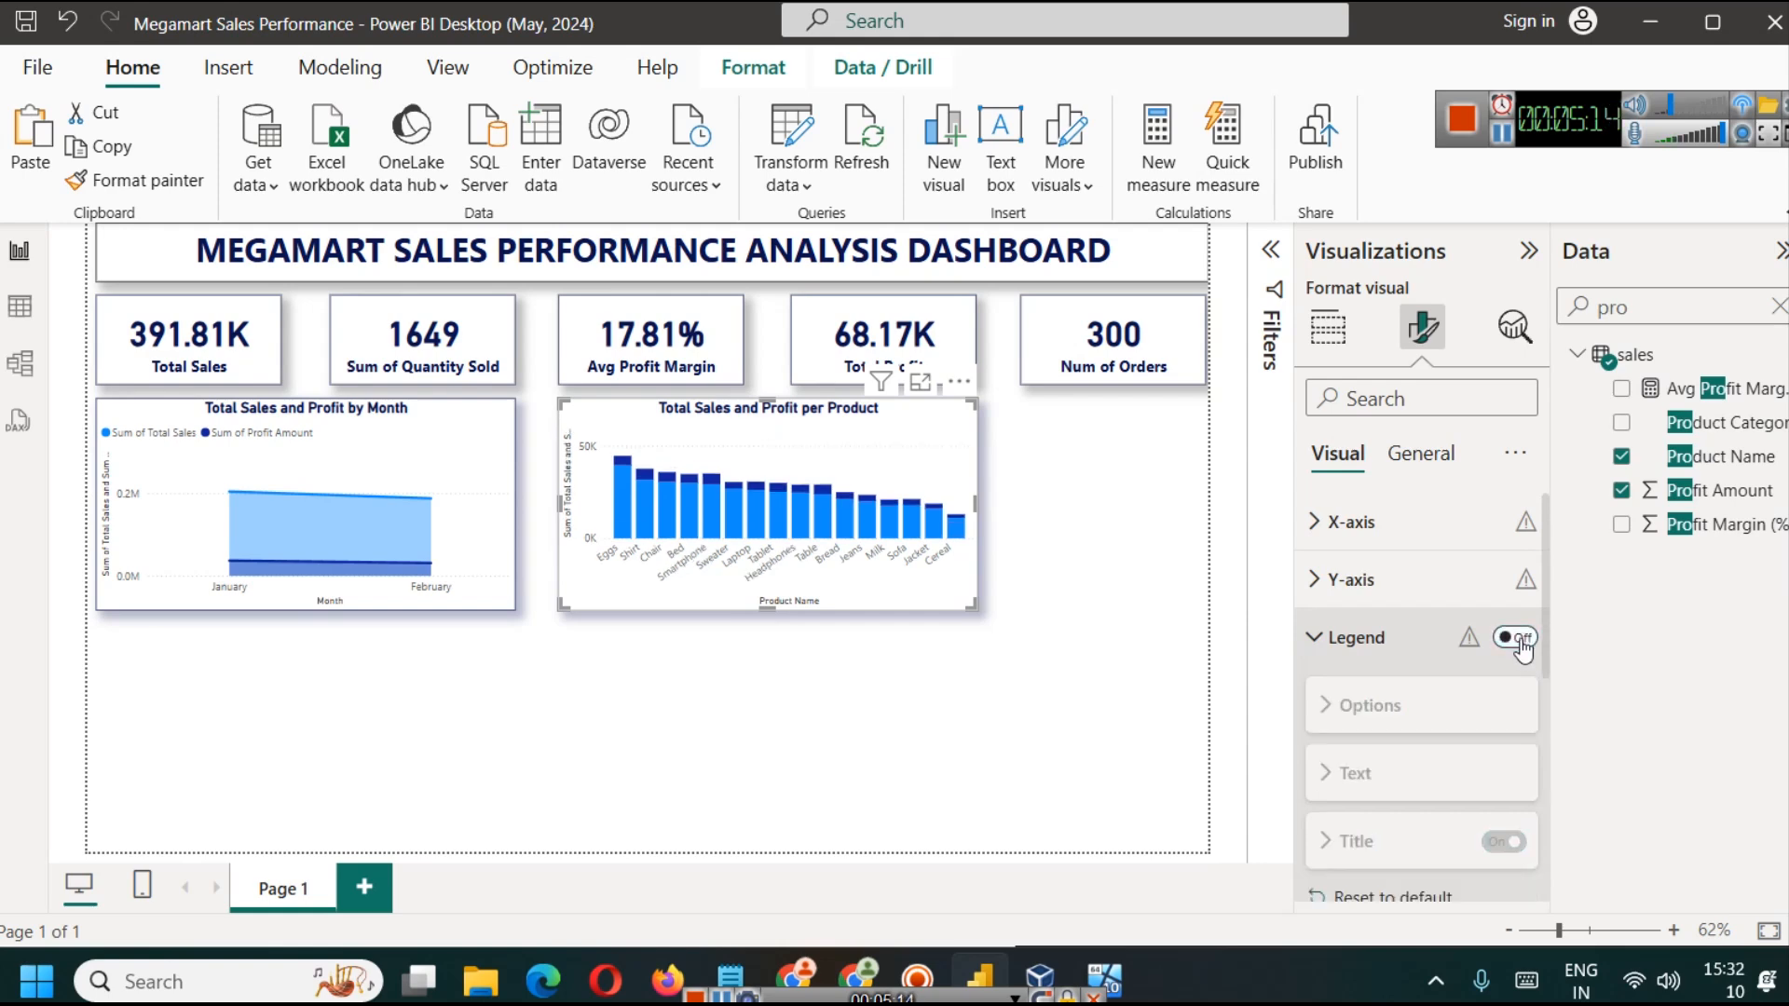
left_click(1517, 638)
left_click(1146, 763)
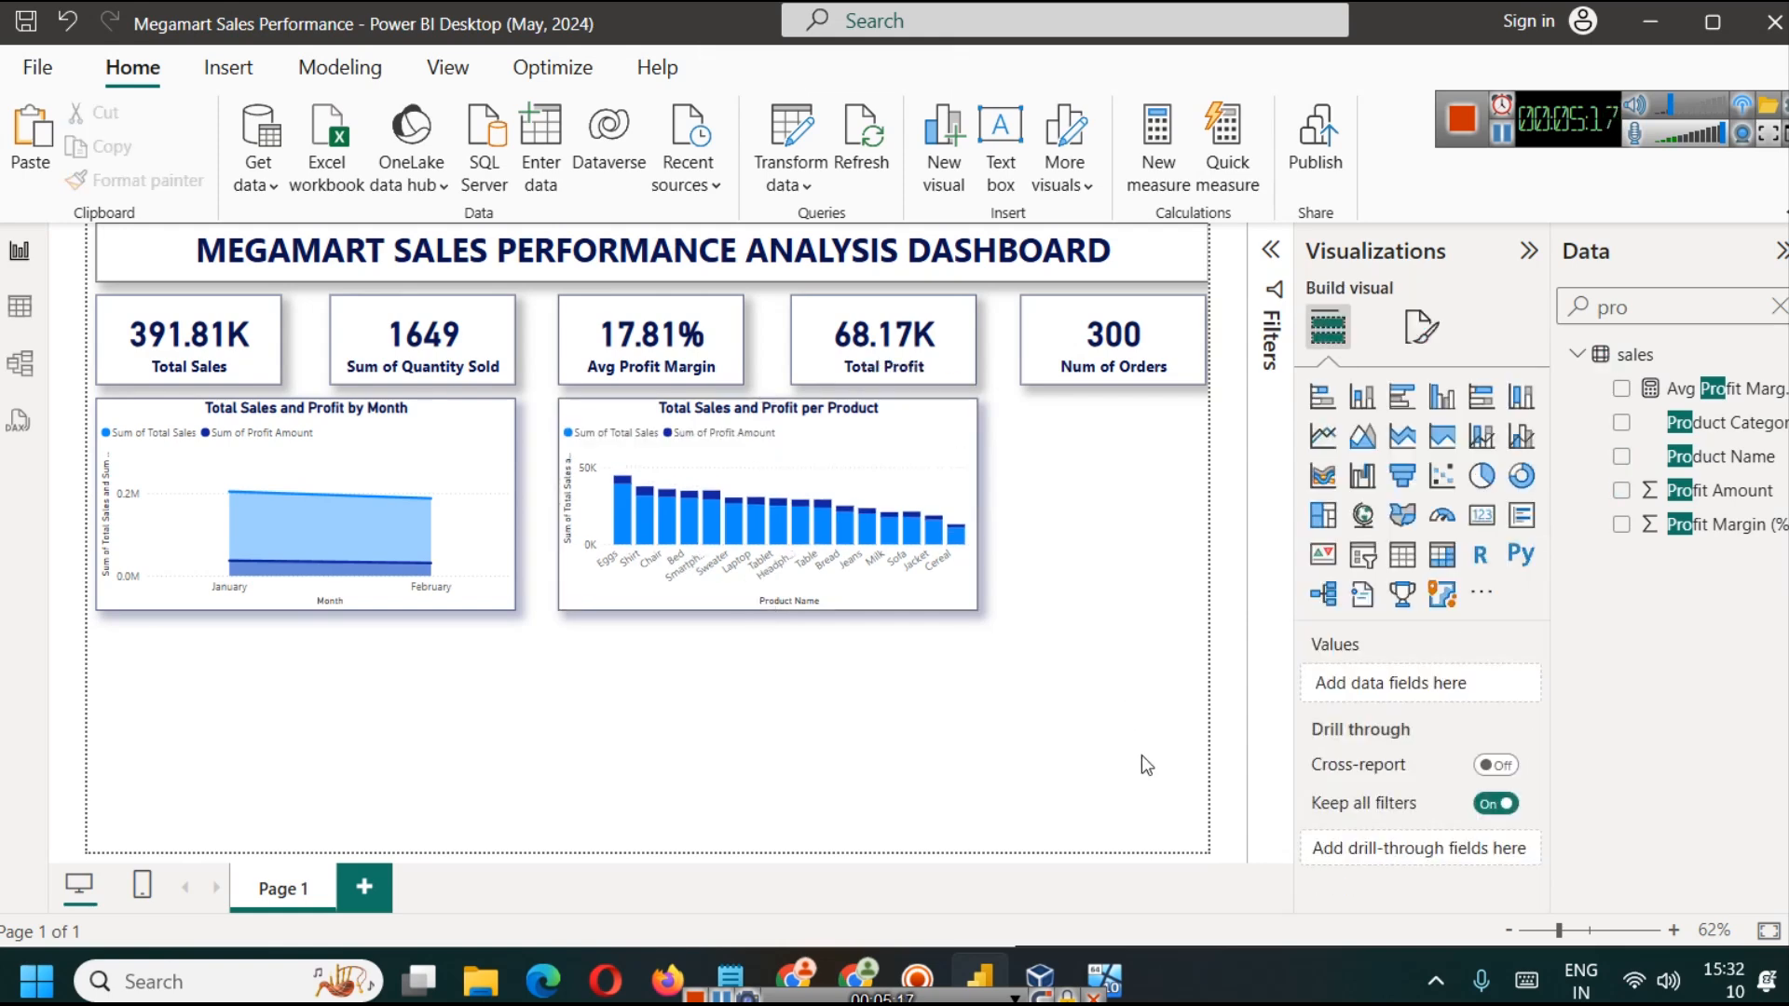
Step: Examine sales and profit per product on the stacked column chart in focus mode and return to the report
left_click(936, 392)
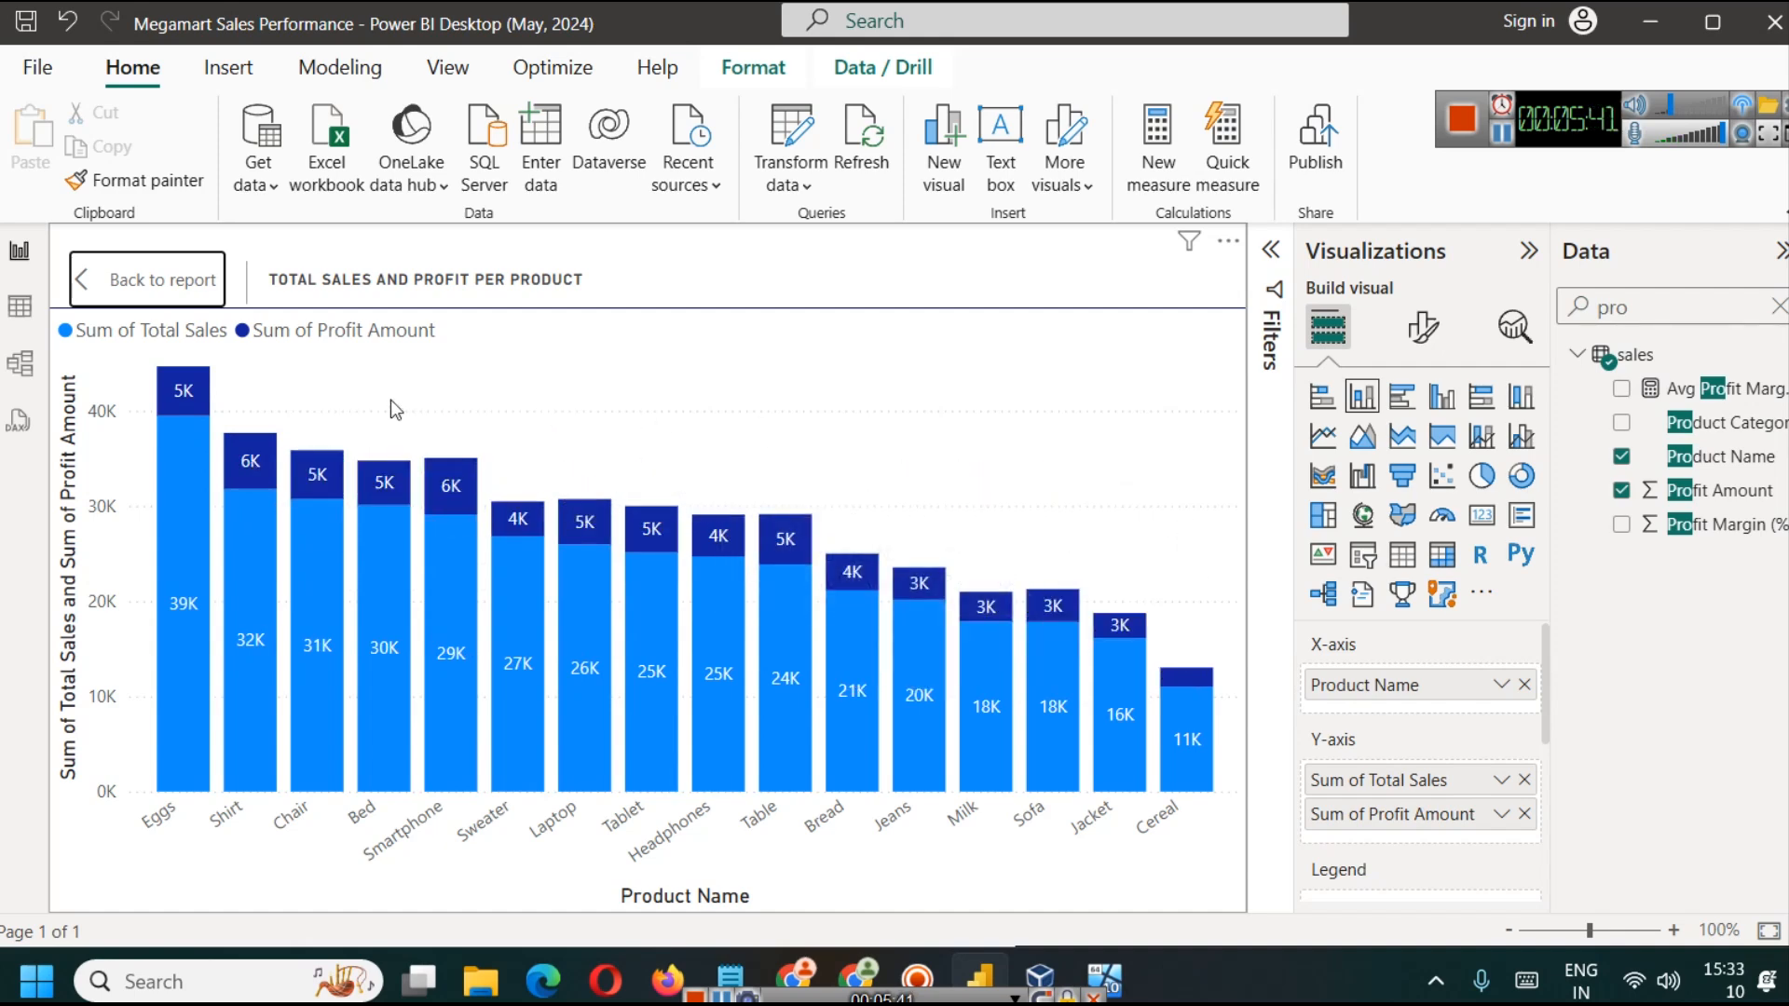
left_click(122, 290)
left_click(1132, 611)
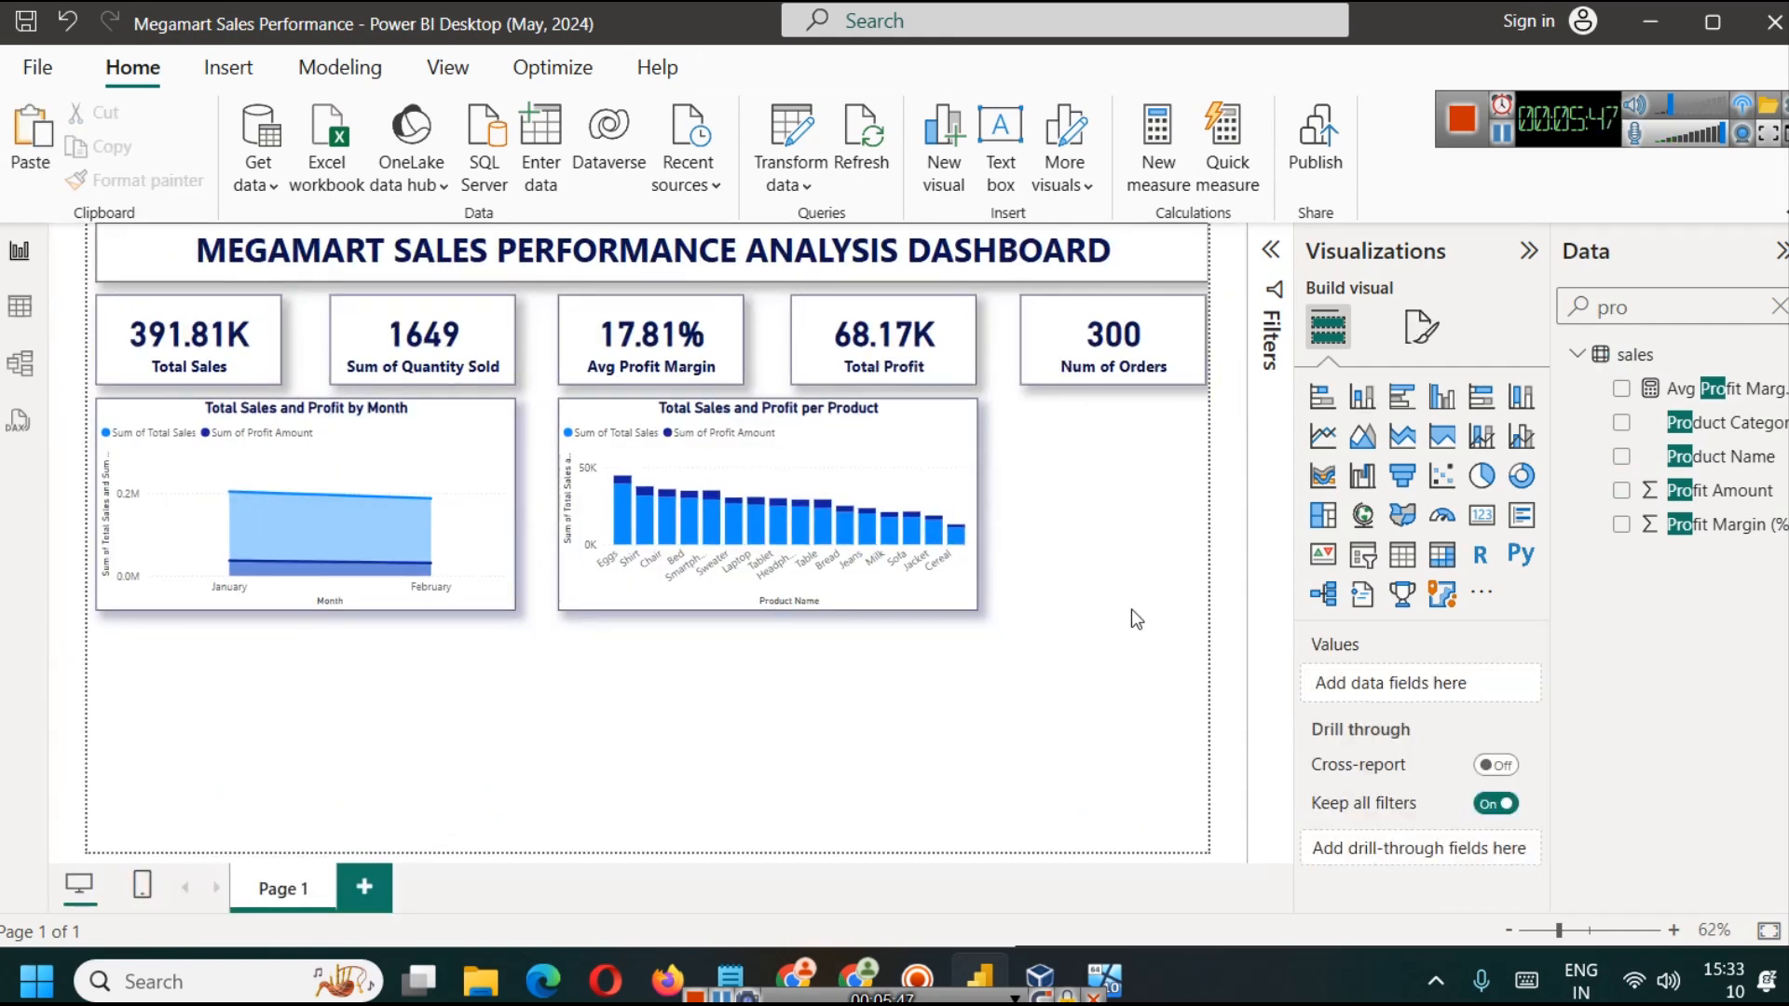
Step: Turn on data labels for the Total Sales and Profit by Month area chart
left_click(446, 443)
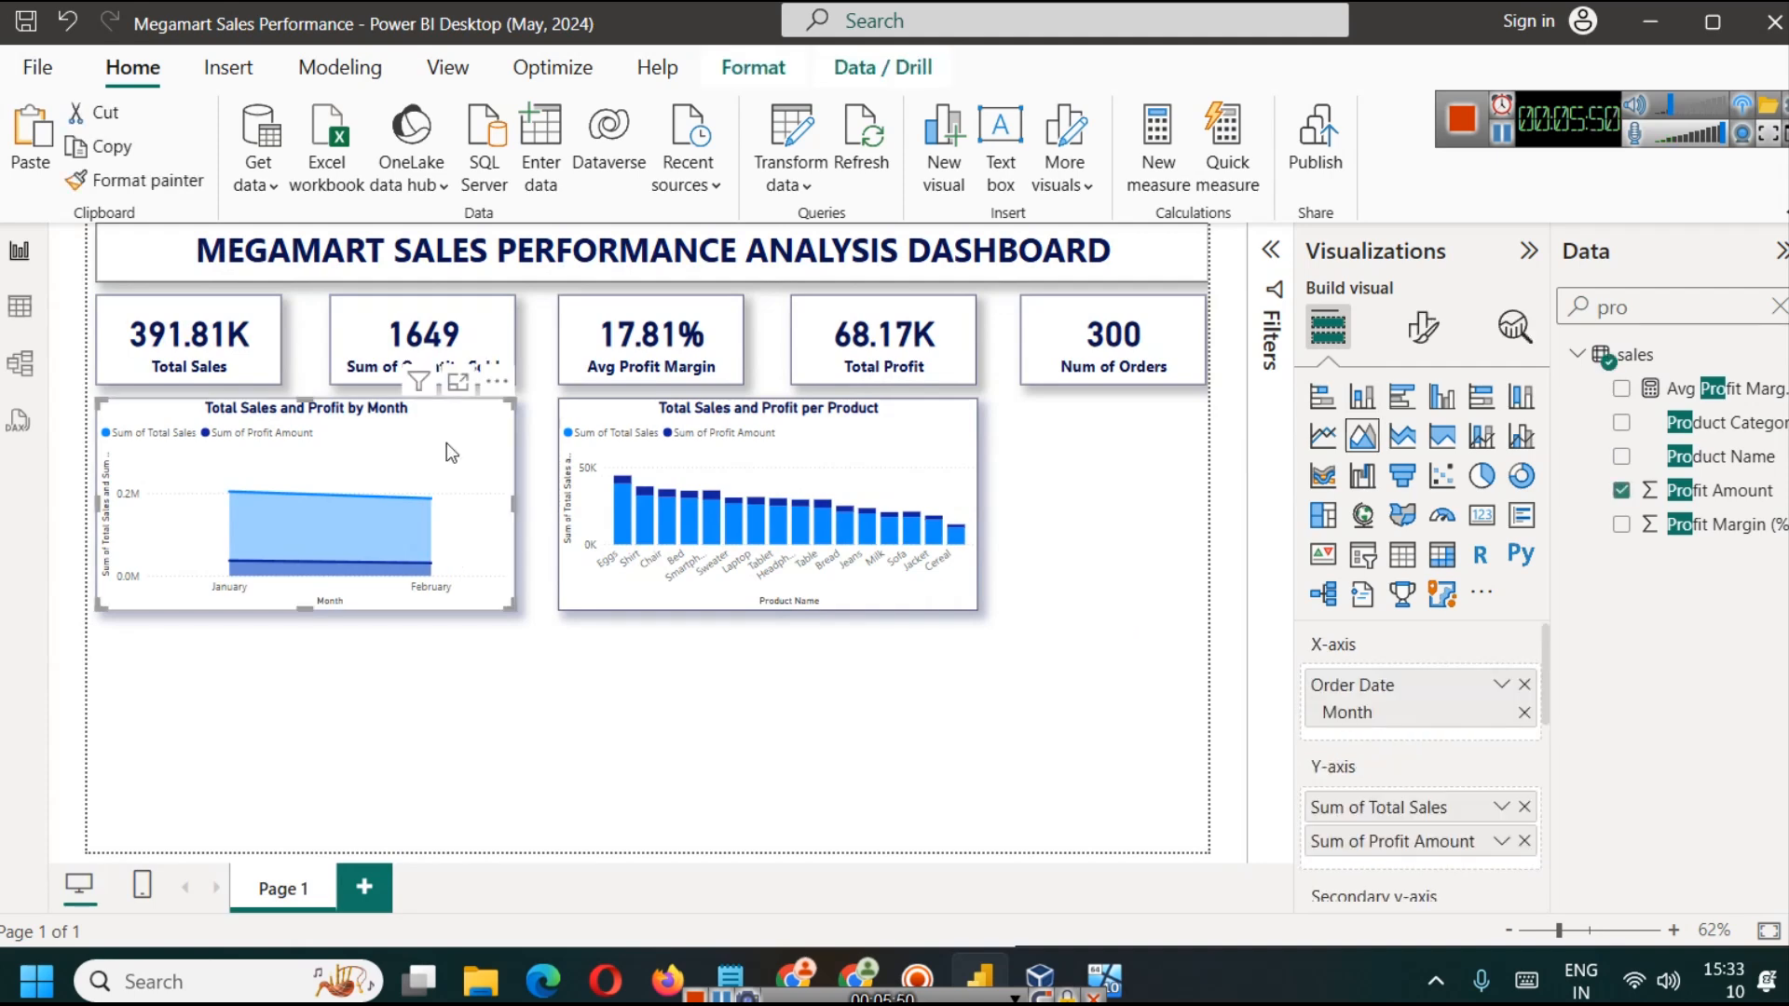
left_click(1422, 326)
scroll(1450, 768, "down", 3)
left_click(1512, 814)
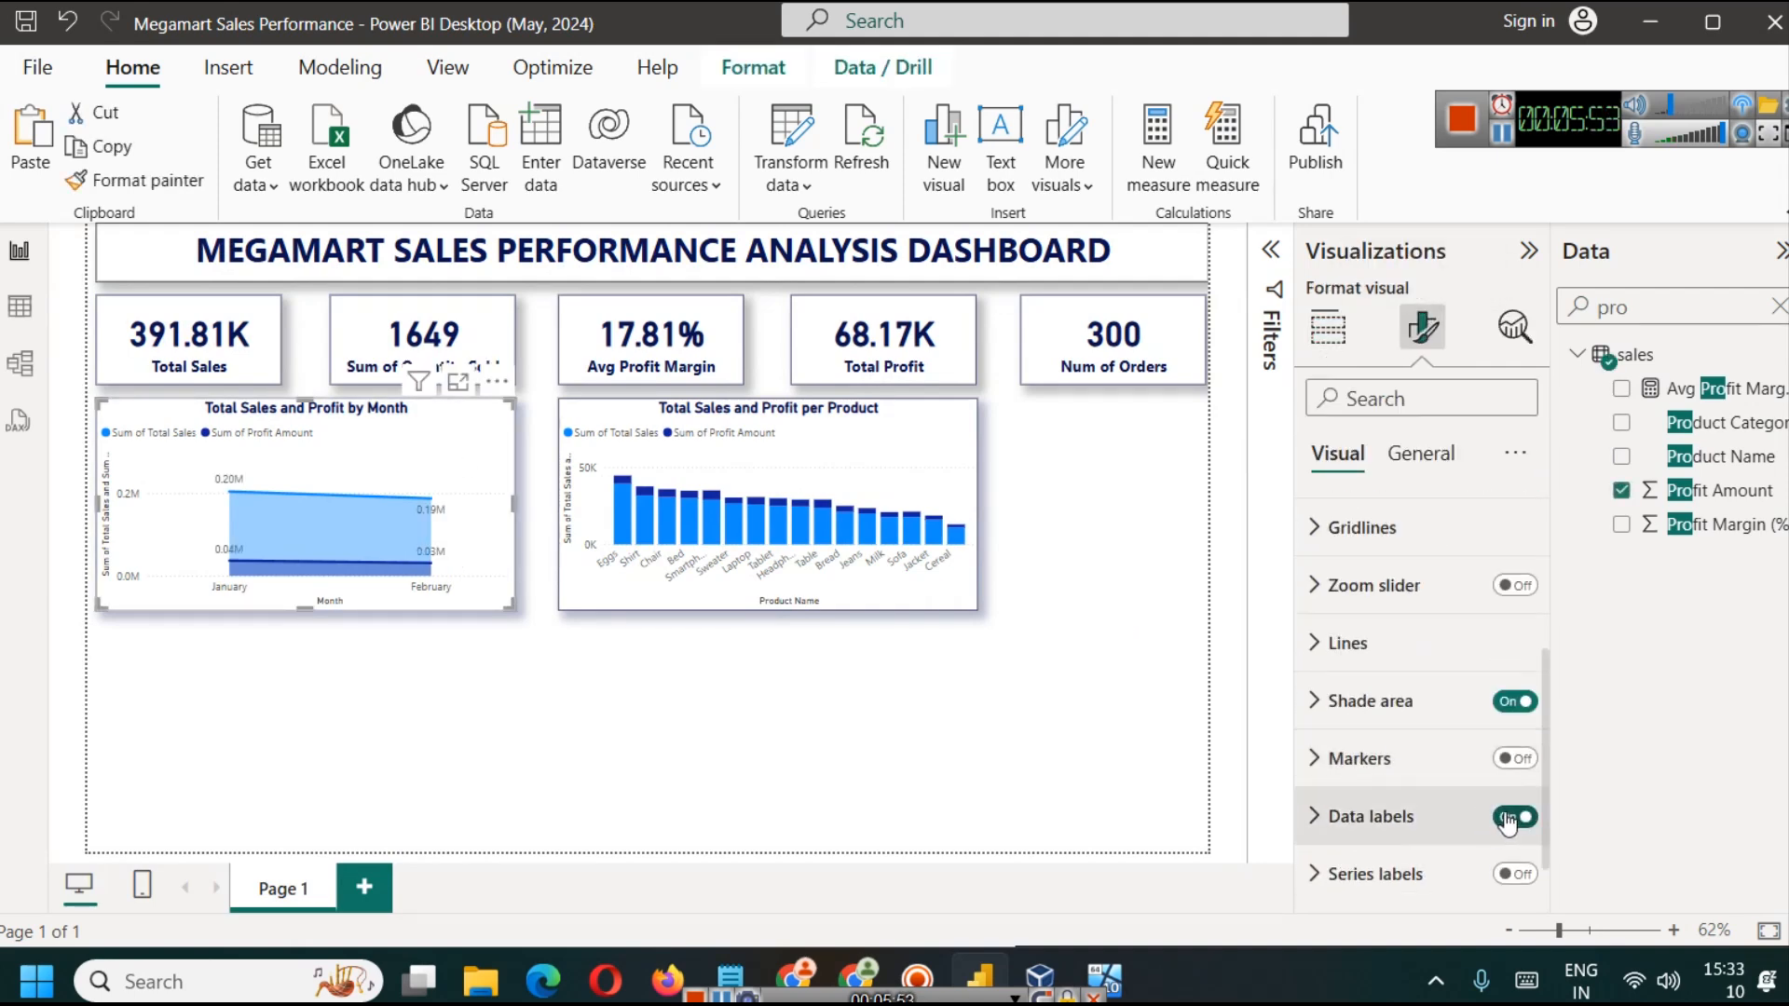
left_click(859, 725)
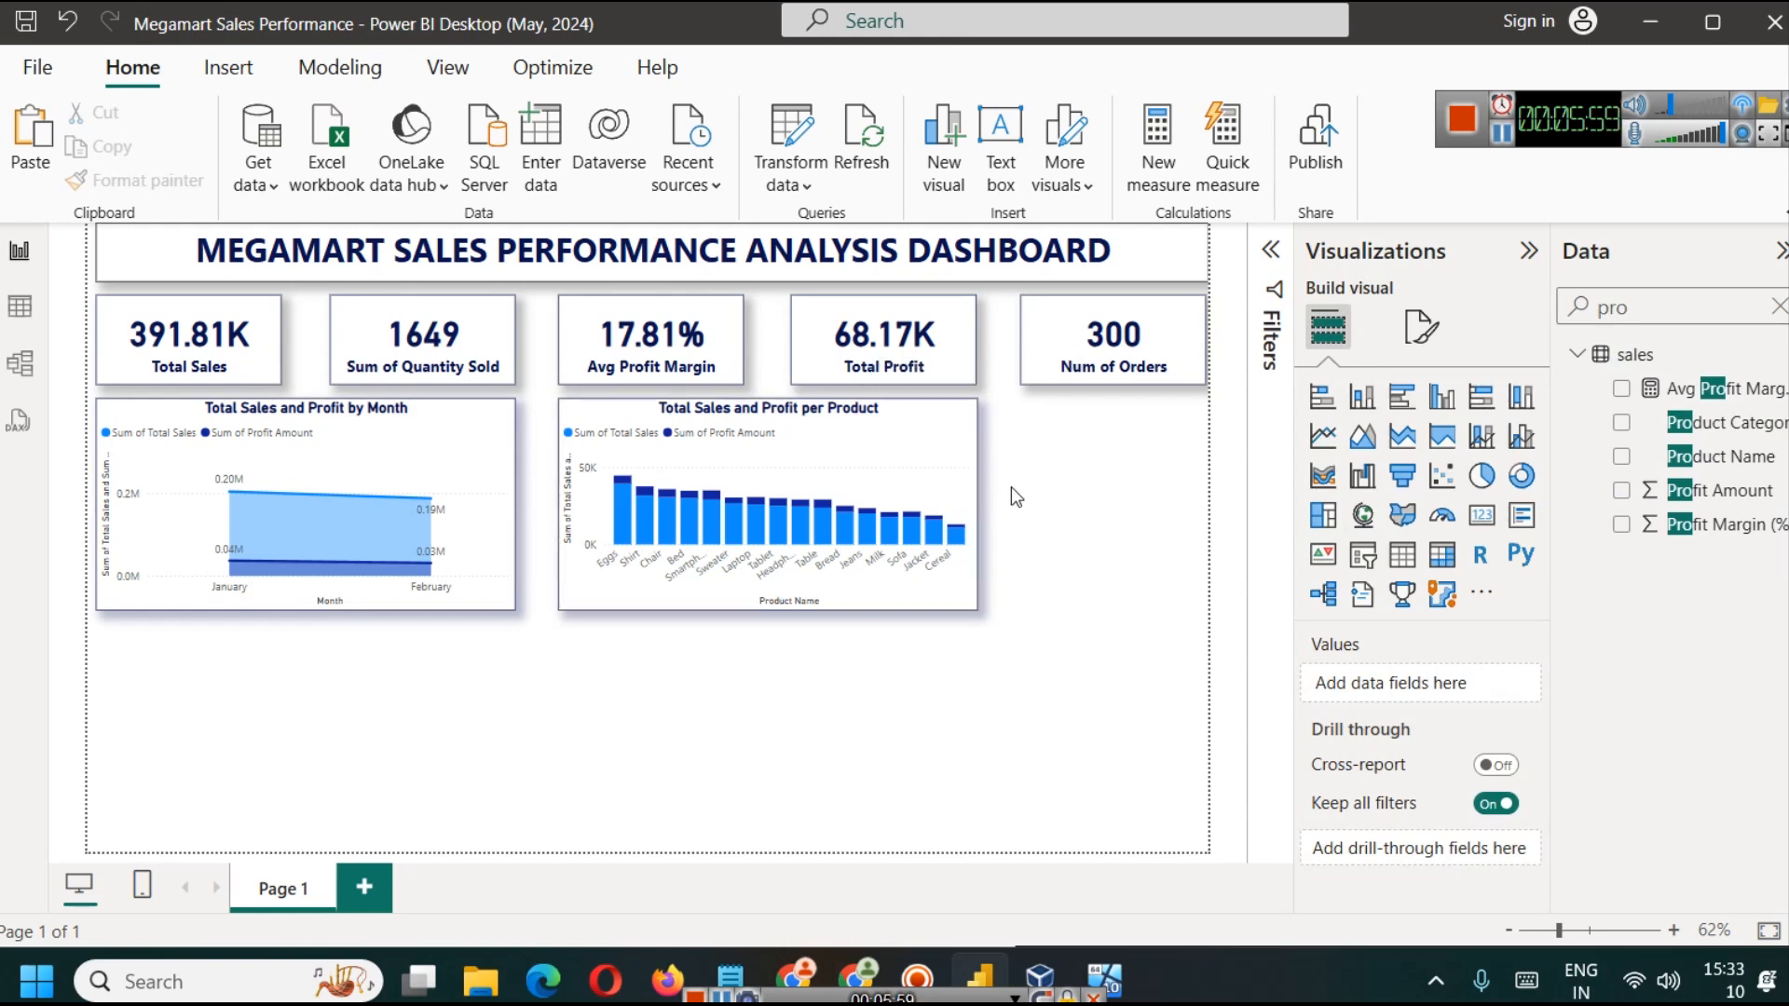
Step: Clear the field search and add an empty donut chart below the sales and profit by month chart
left_click(1779, 310)
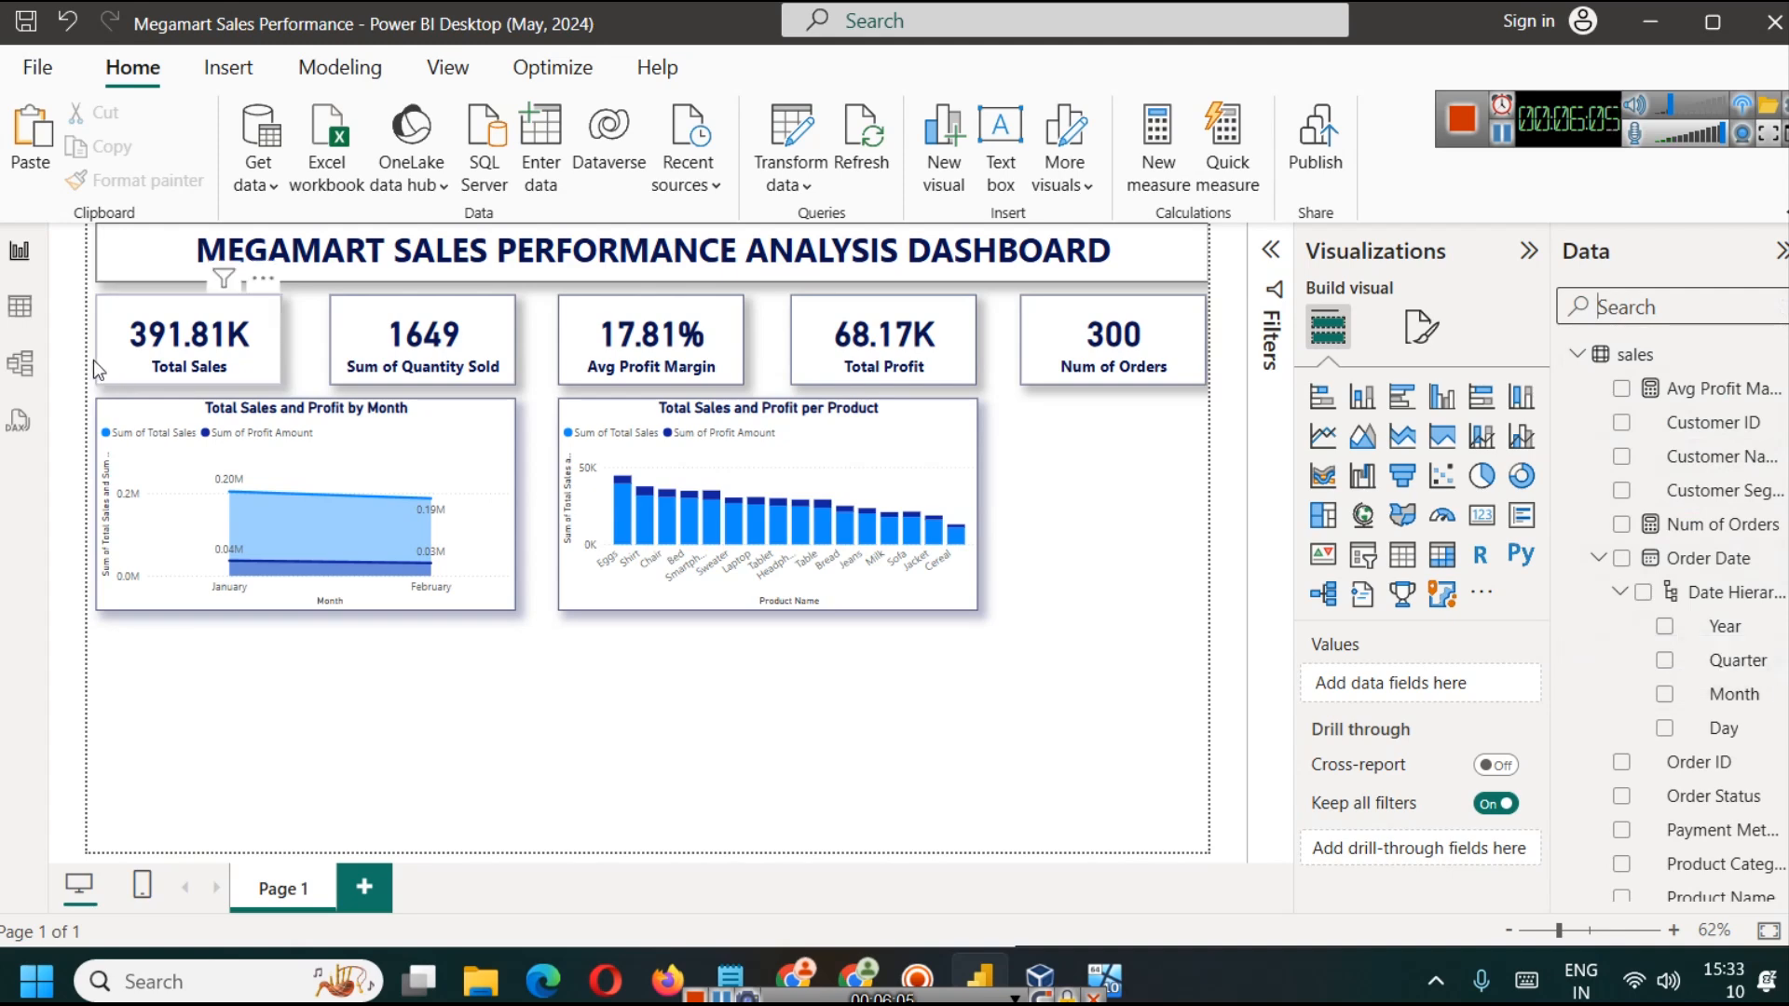
left_click(11, 313)
left_click(19, 251)
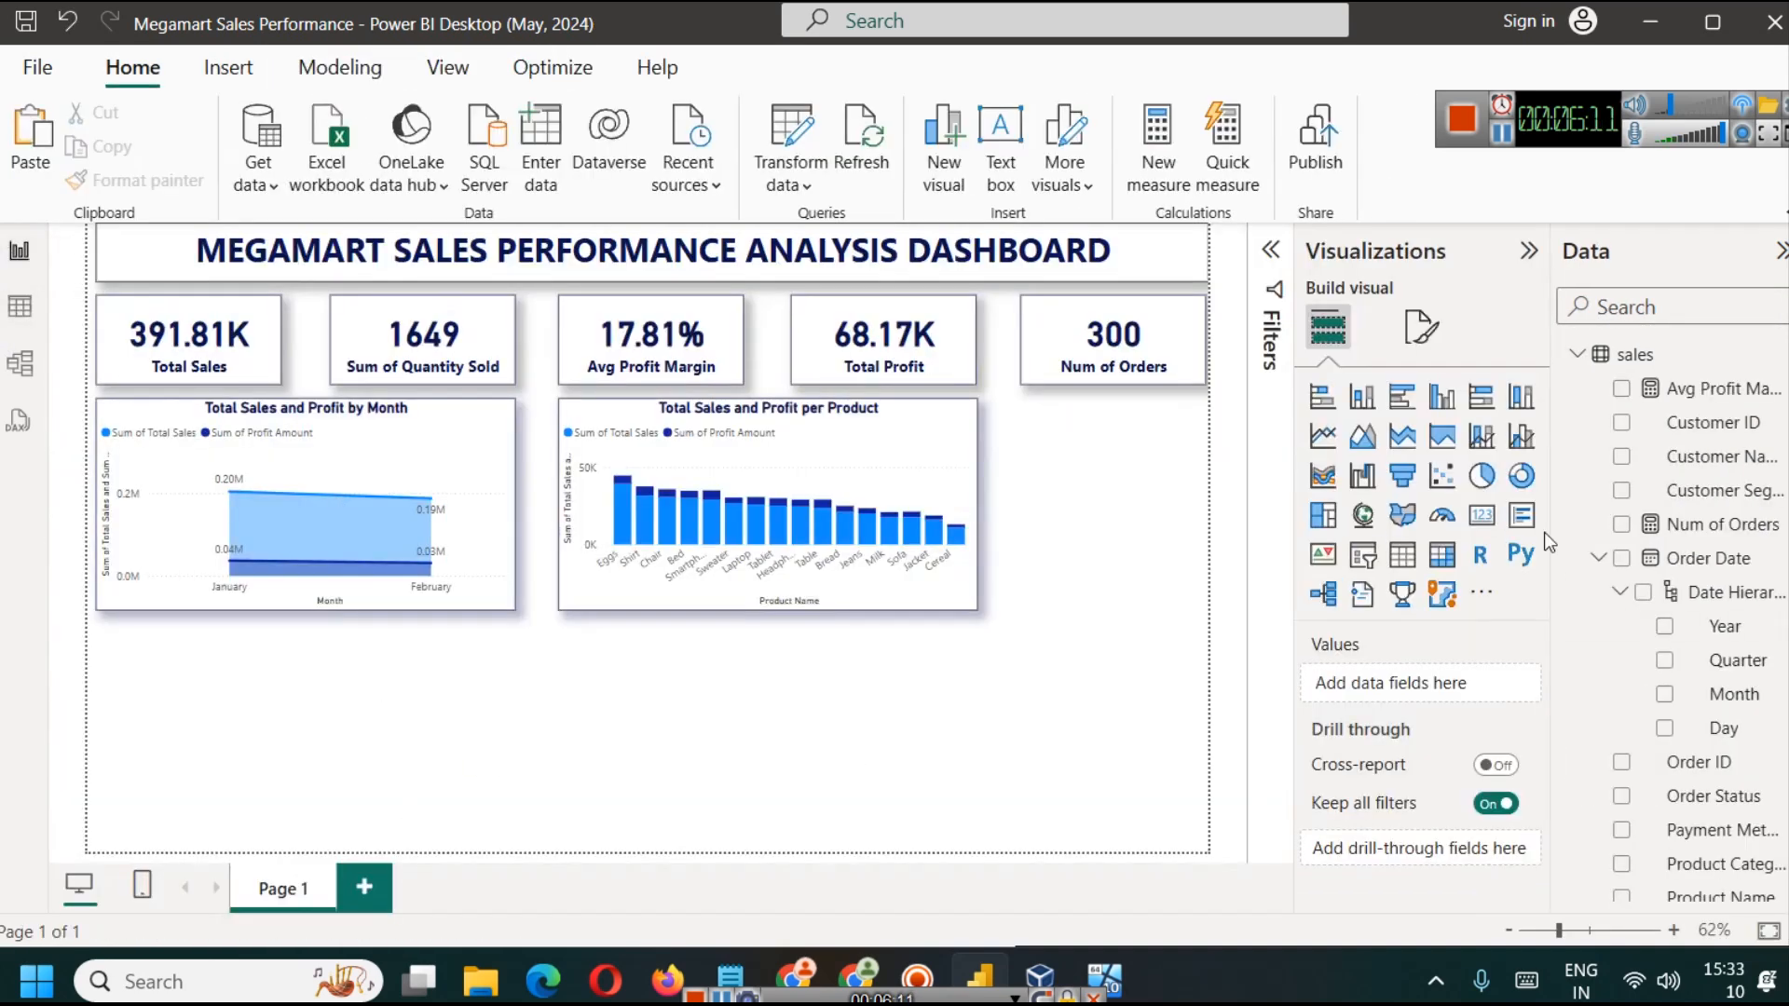
left_click(1522, 477)
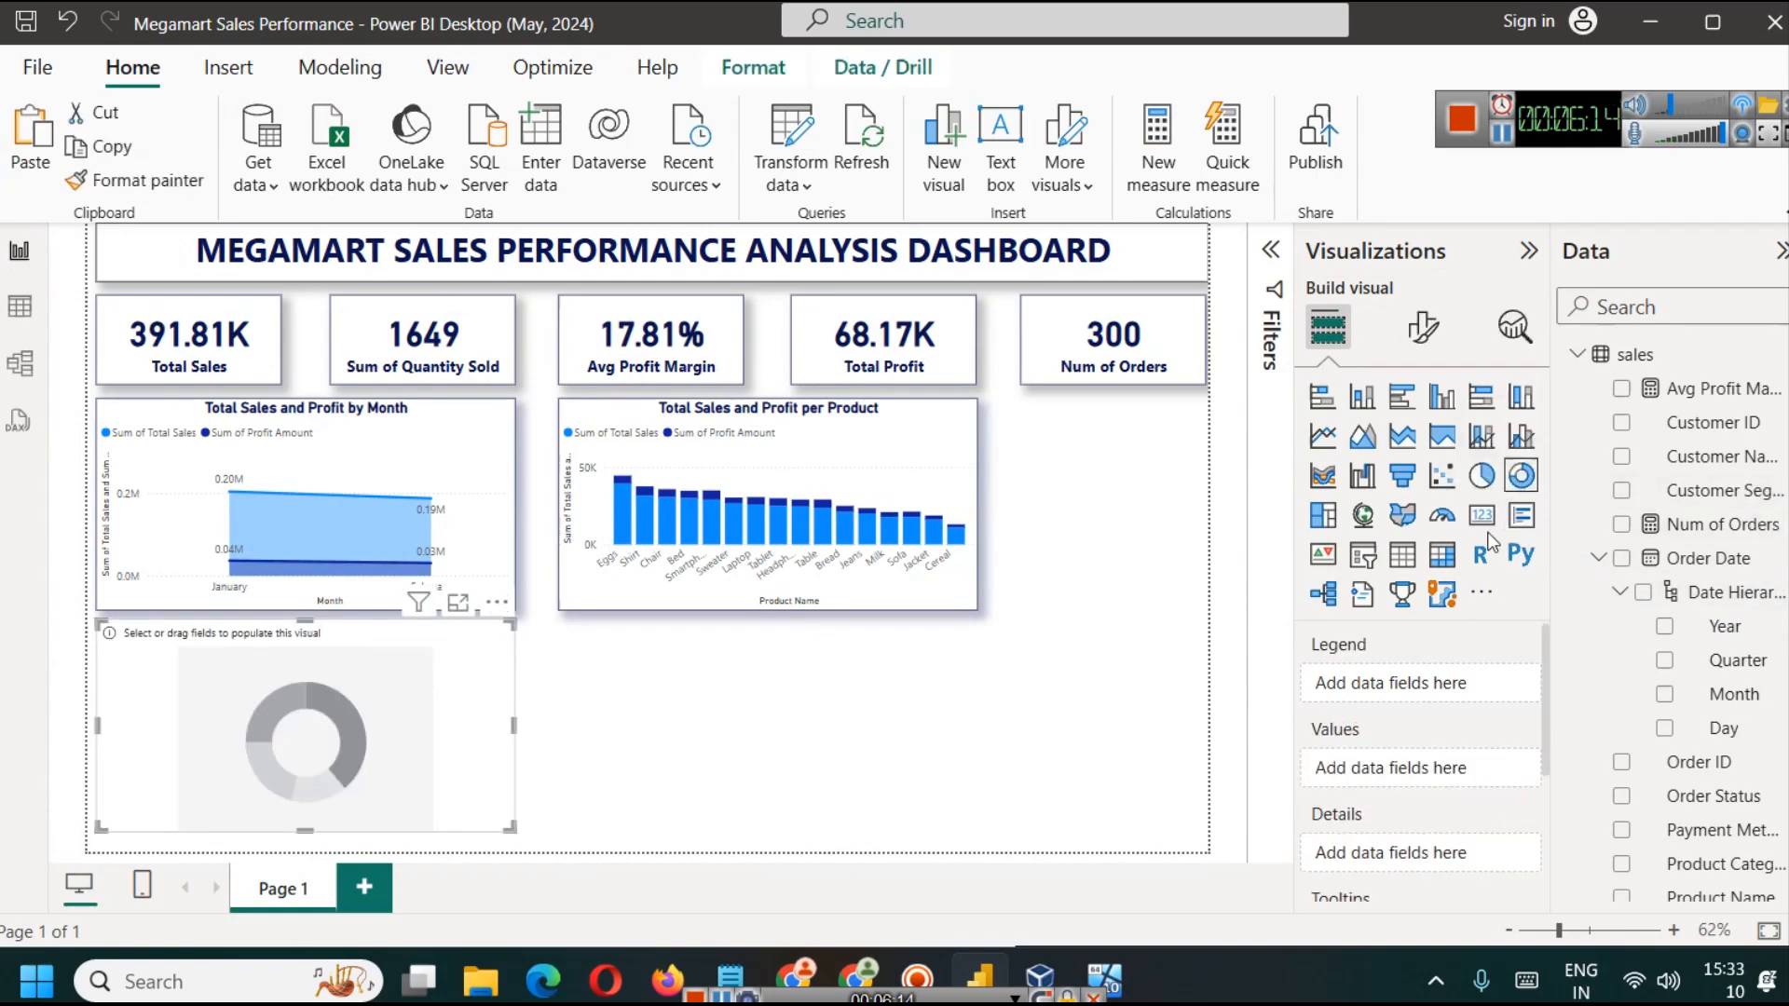
left_click(415, 416)
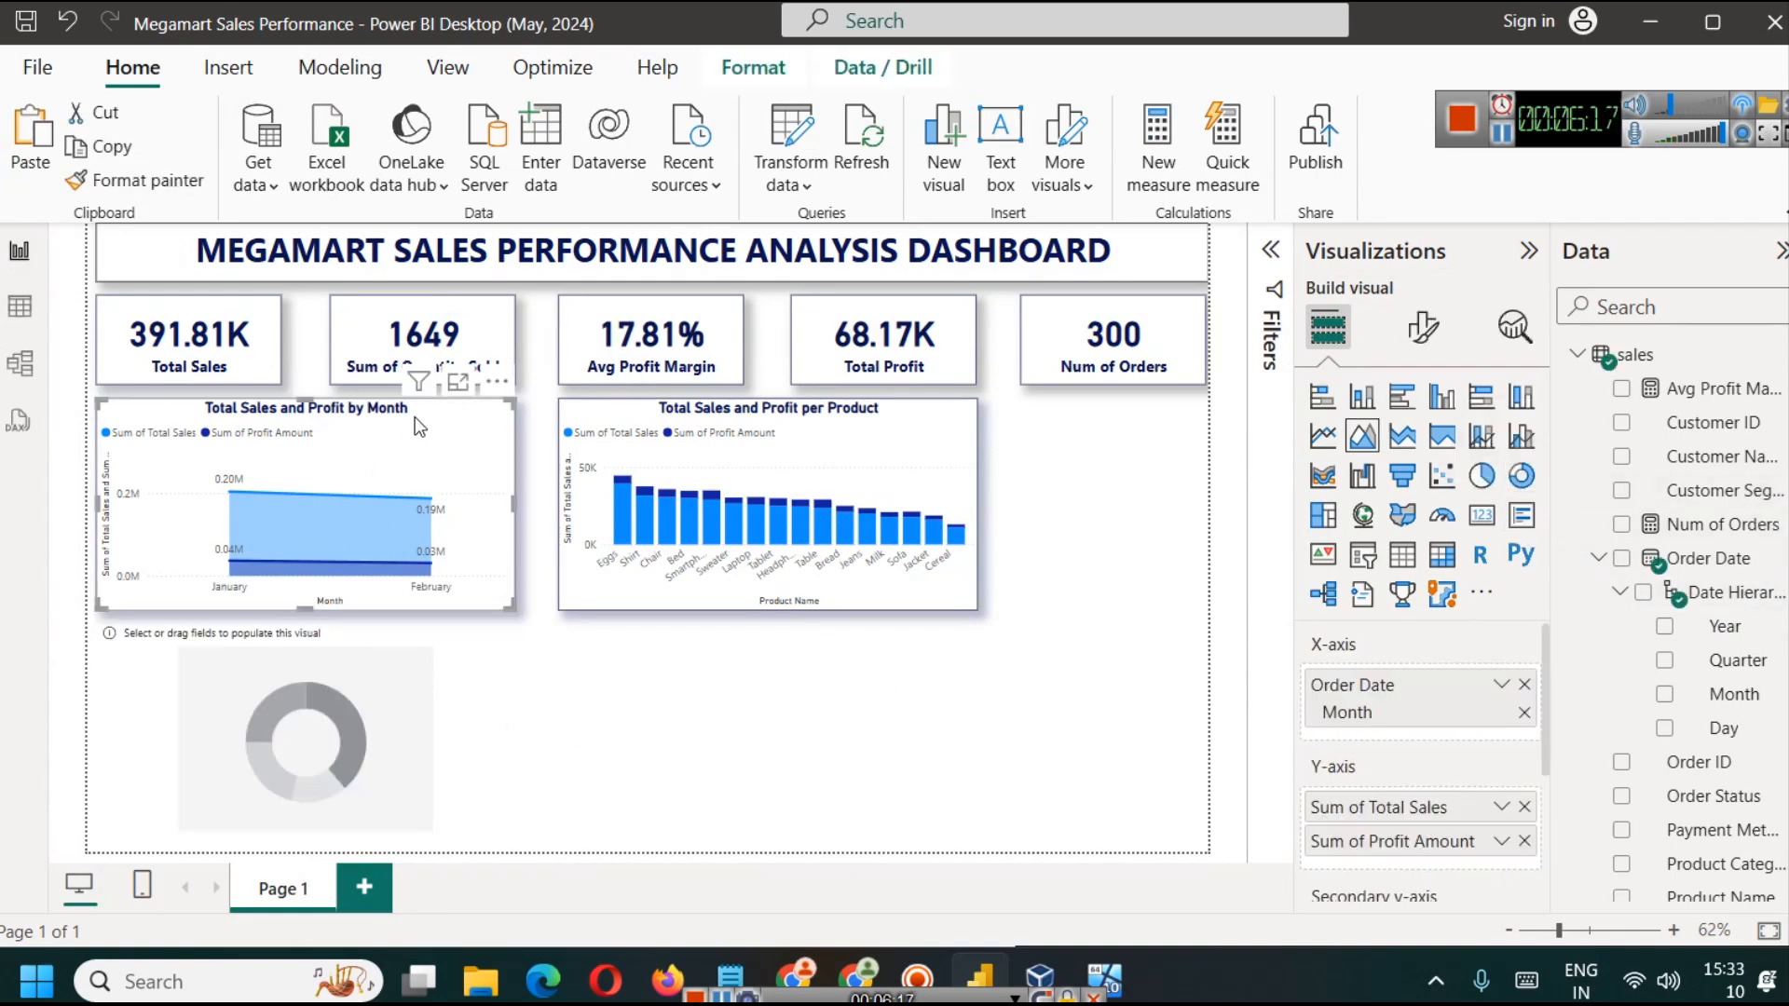
left_click(494, 732)
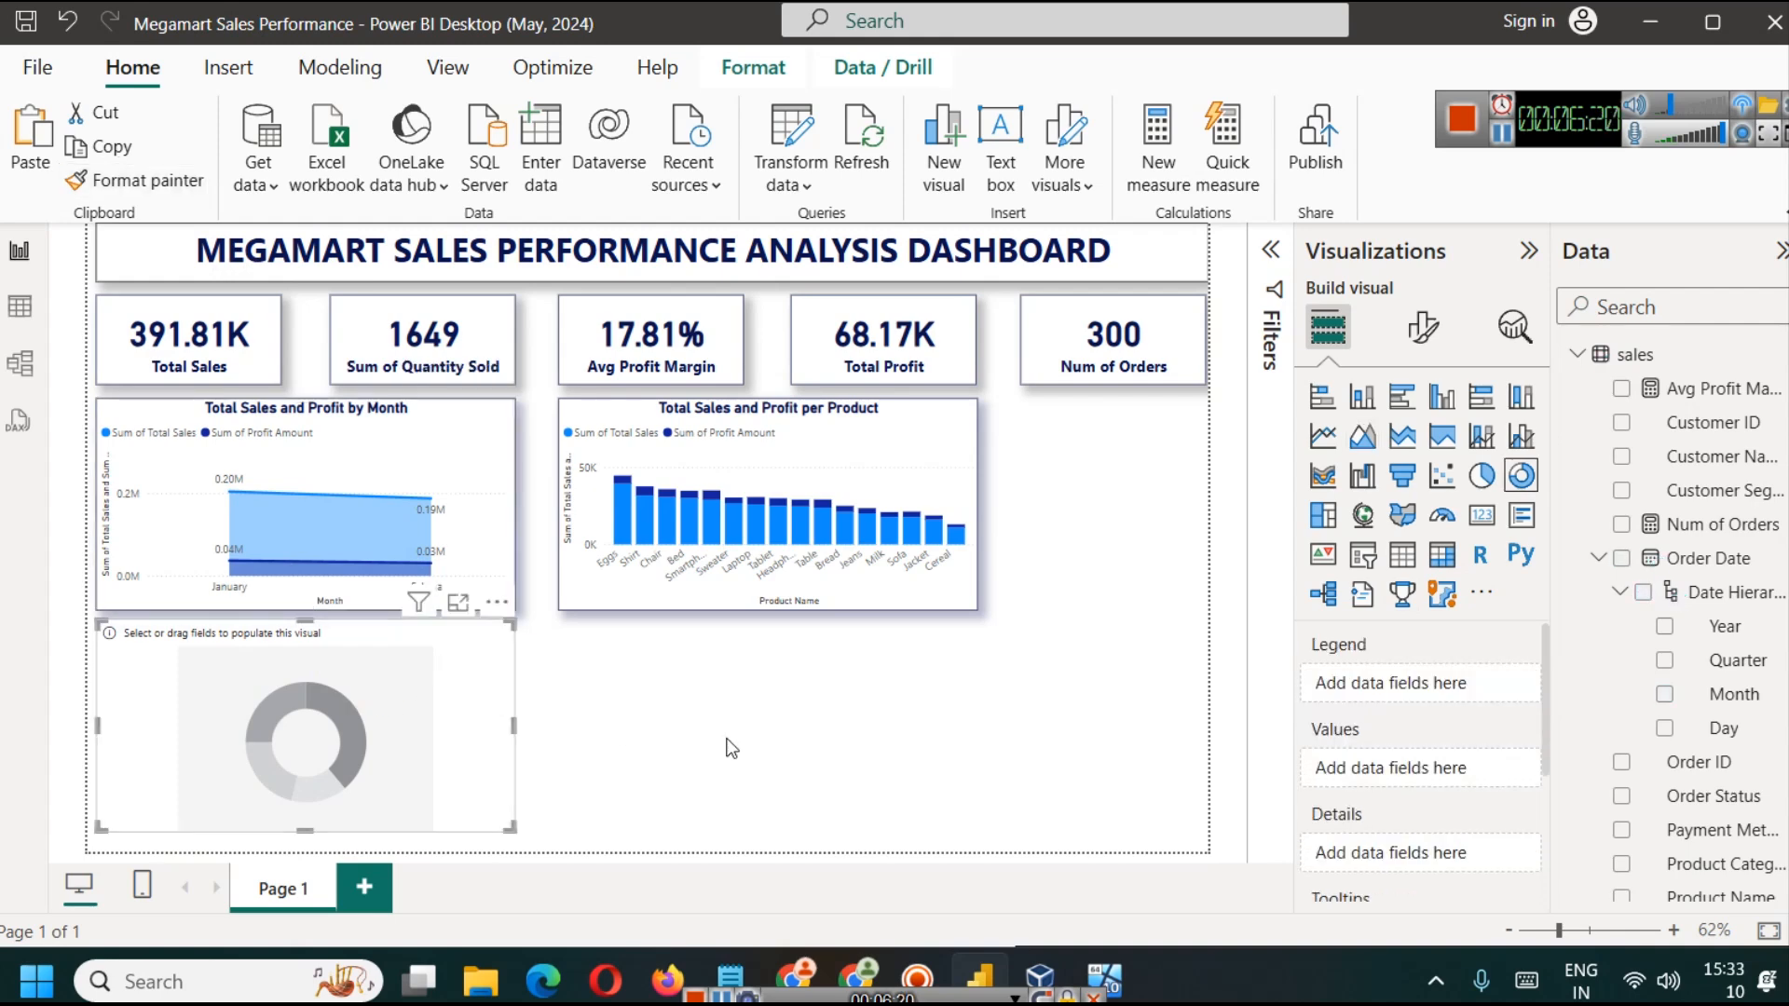
Step: Narrow the empty donut chart to about half the area chart's width and place a copy directly beside it
left_click_drag(513, 725, 514, 670)
key("ctrl+c")
key("ctrl+v")
left_click(300, 682)
mouse_move(327, 725)
left_mouse_down()
mouse_move(304, 724)
mouse_move(329, 725)
left_mouse_up()
key("Left")
key("Left")
key("Left")
key("Left")
key("Left")
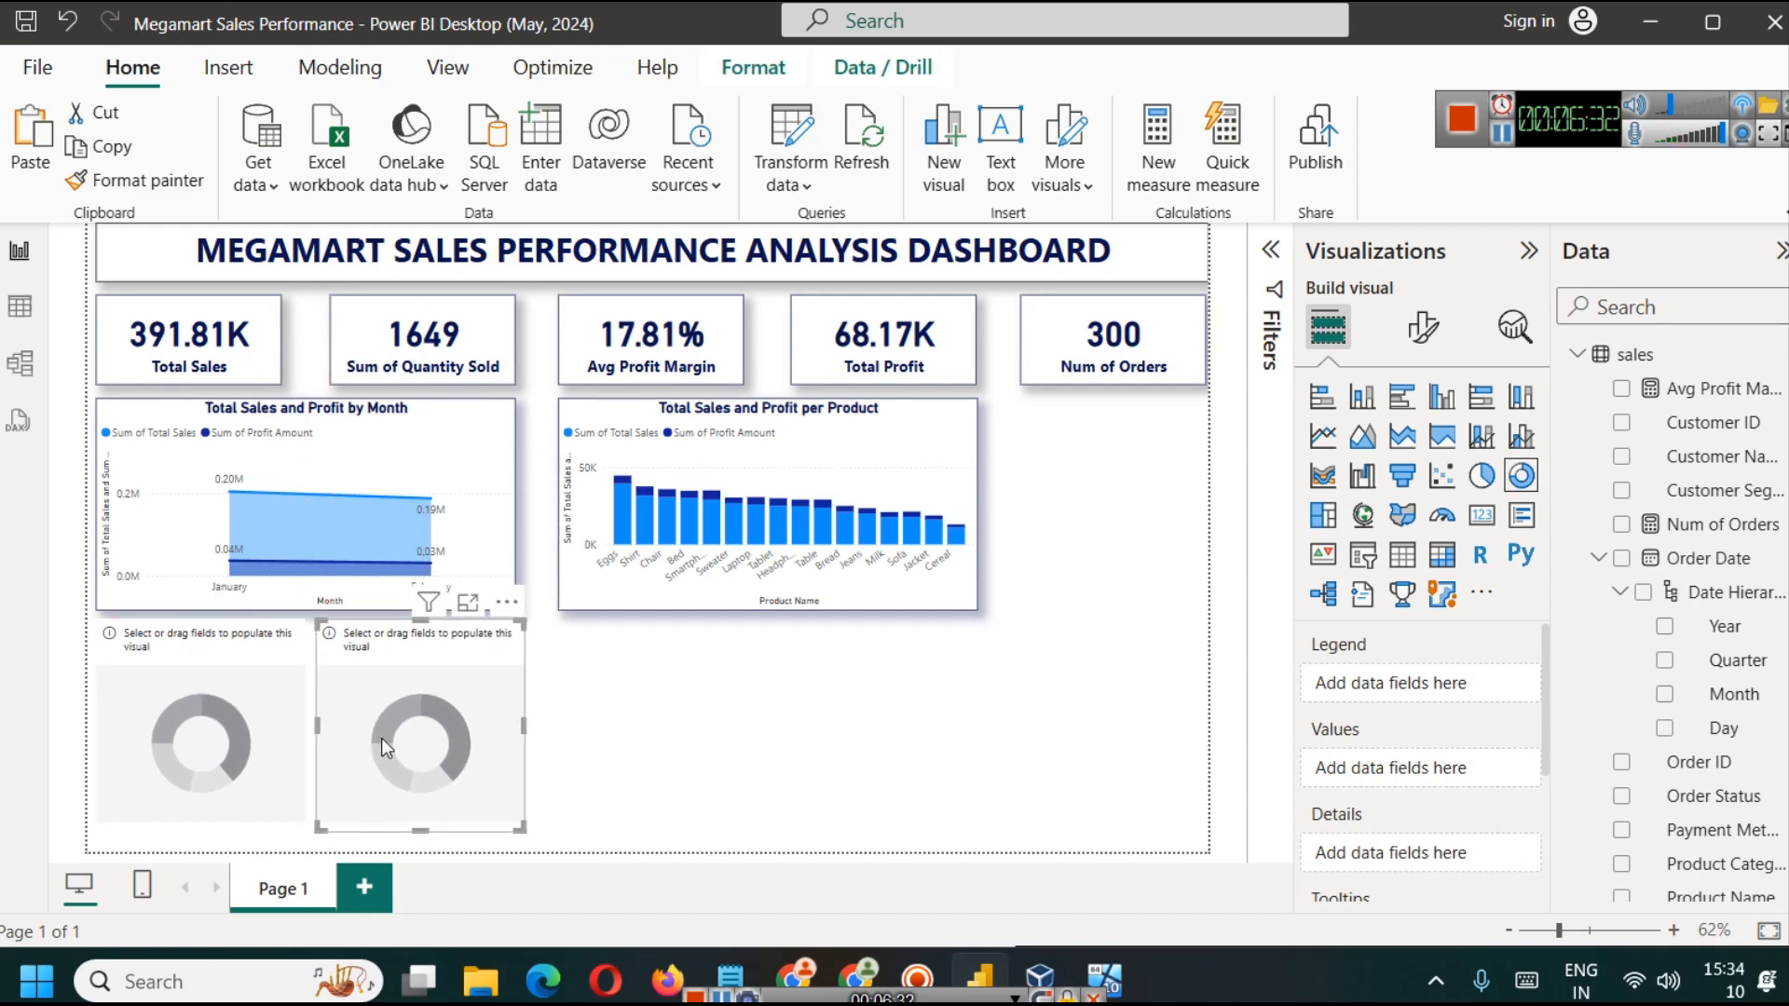
left_click(690, 750)
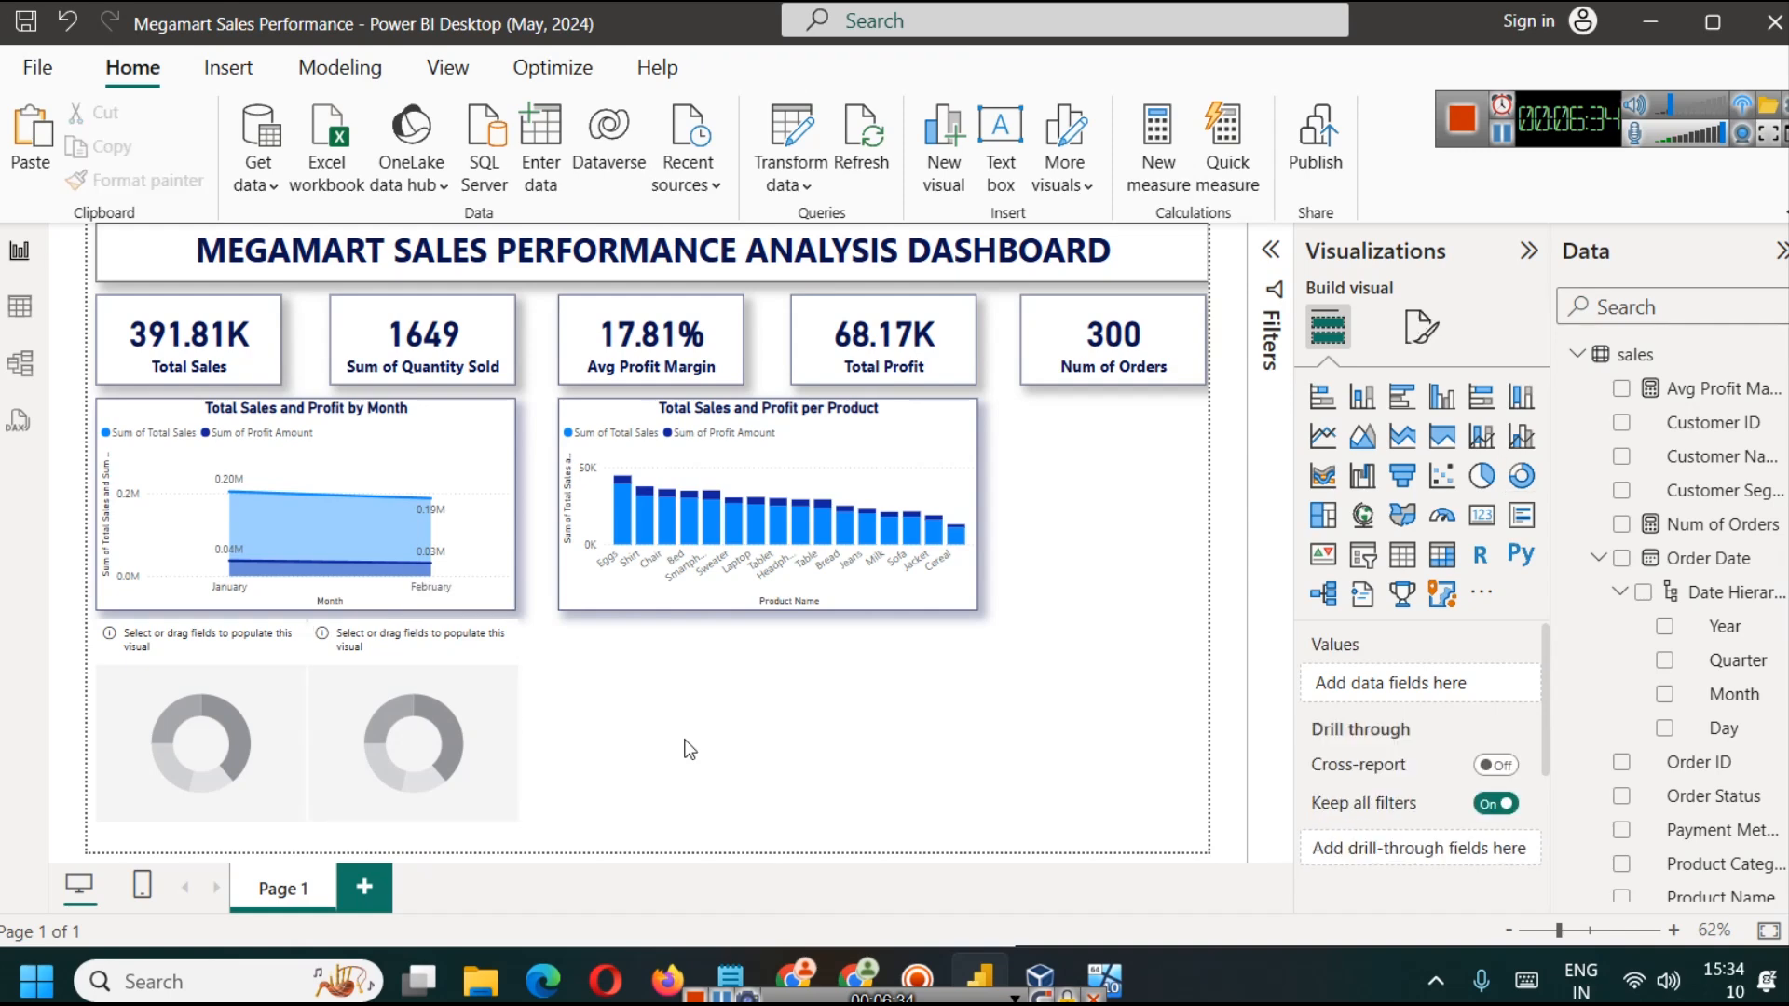
left_click(476, 727)
Step: Fill the first donut chart with Region as the legend and Profit Amount as the values
left_click(227, 701)
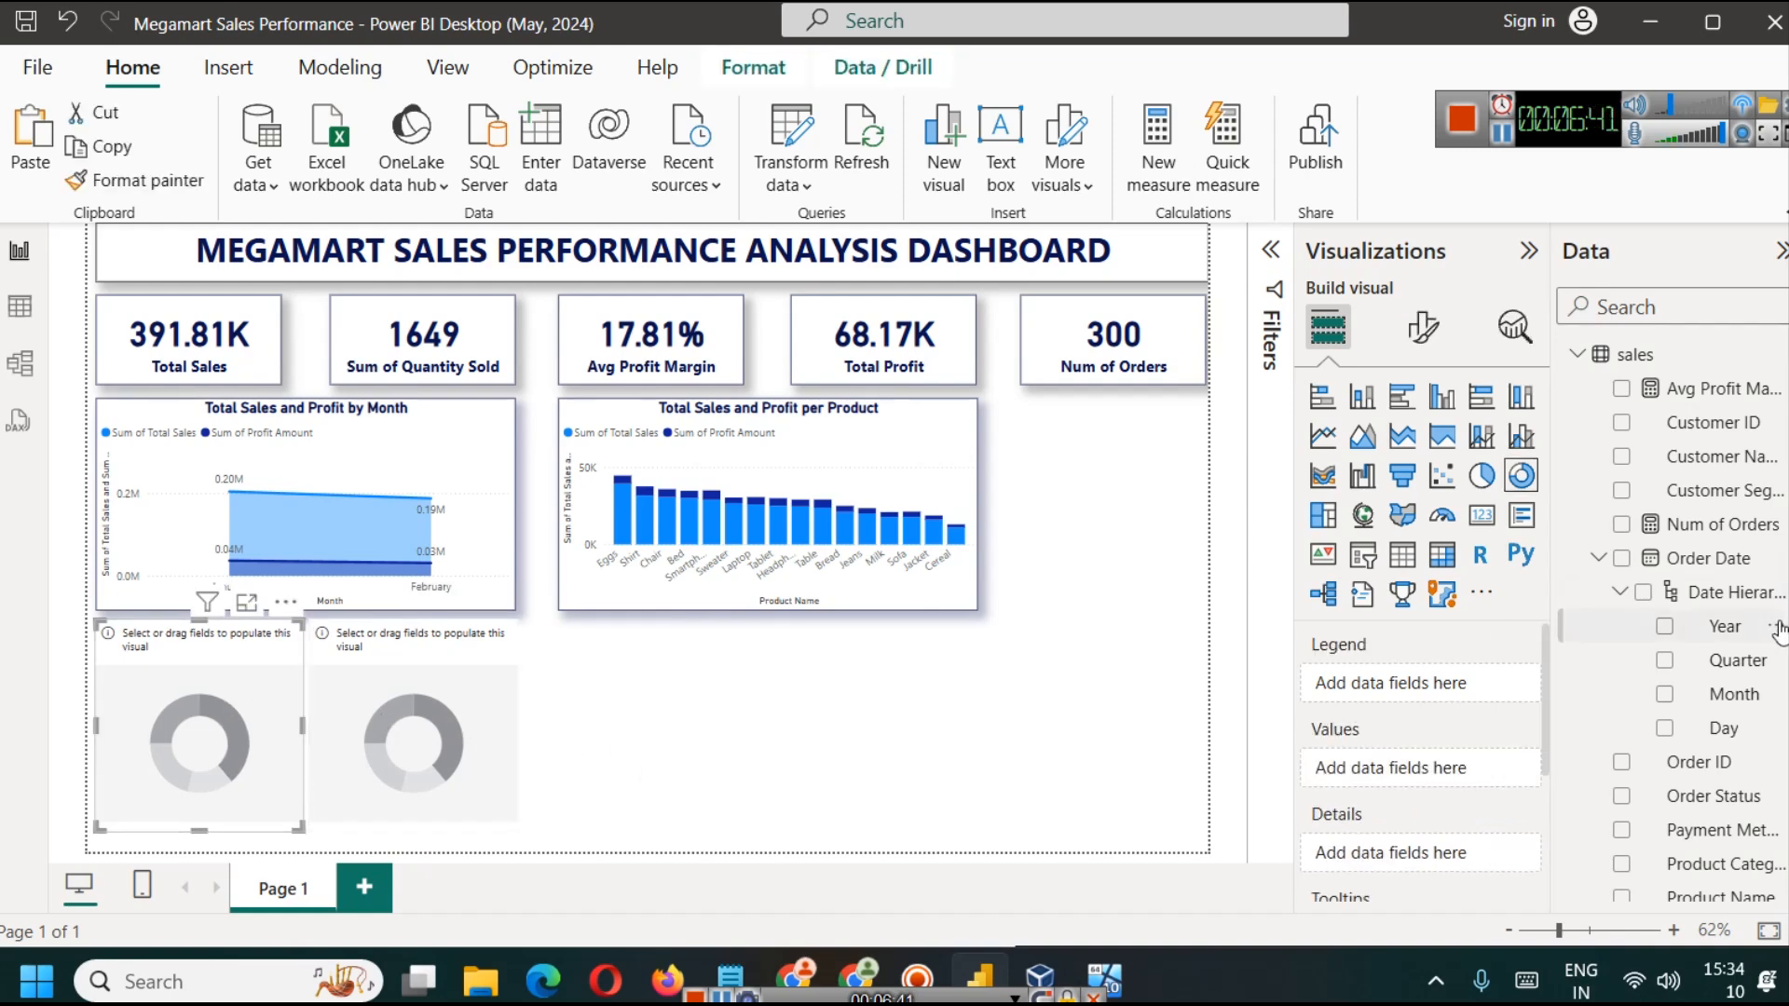
left_click(1640, 307)
type("reg")
left_click_drag(1689, 389, 1361, 694)
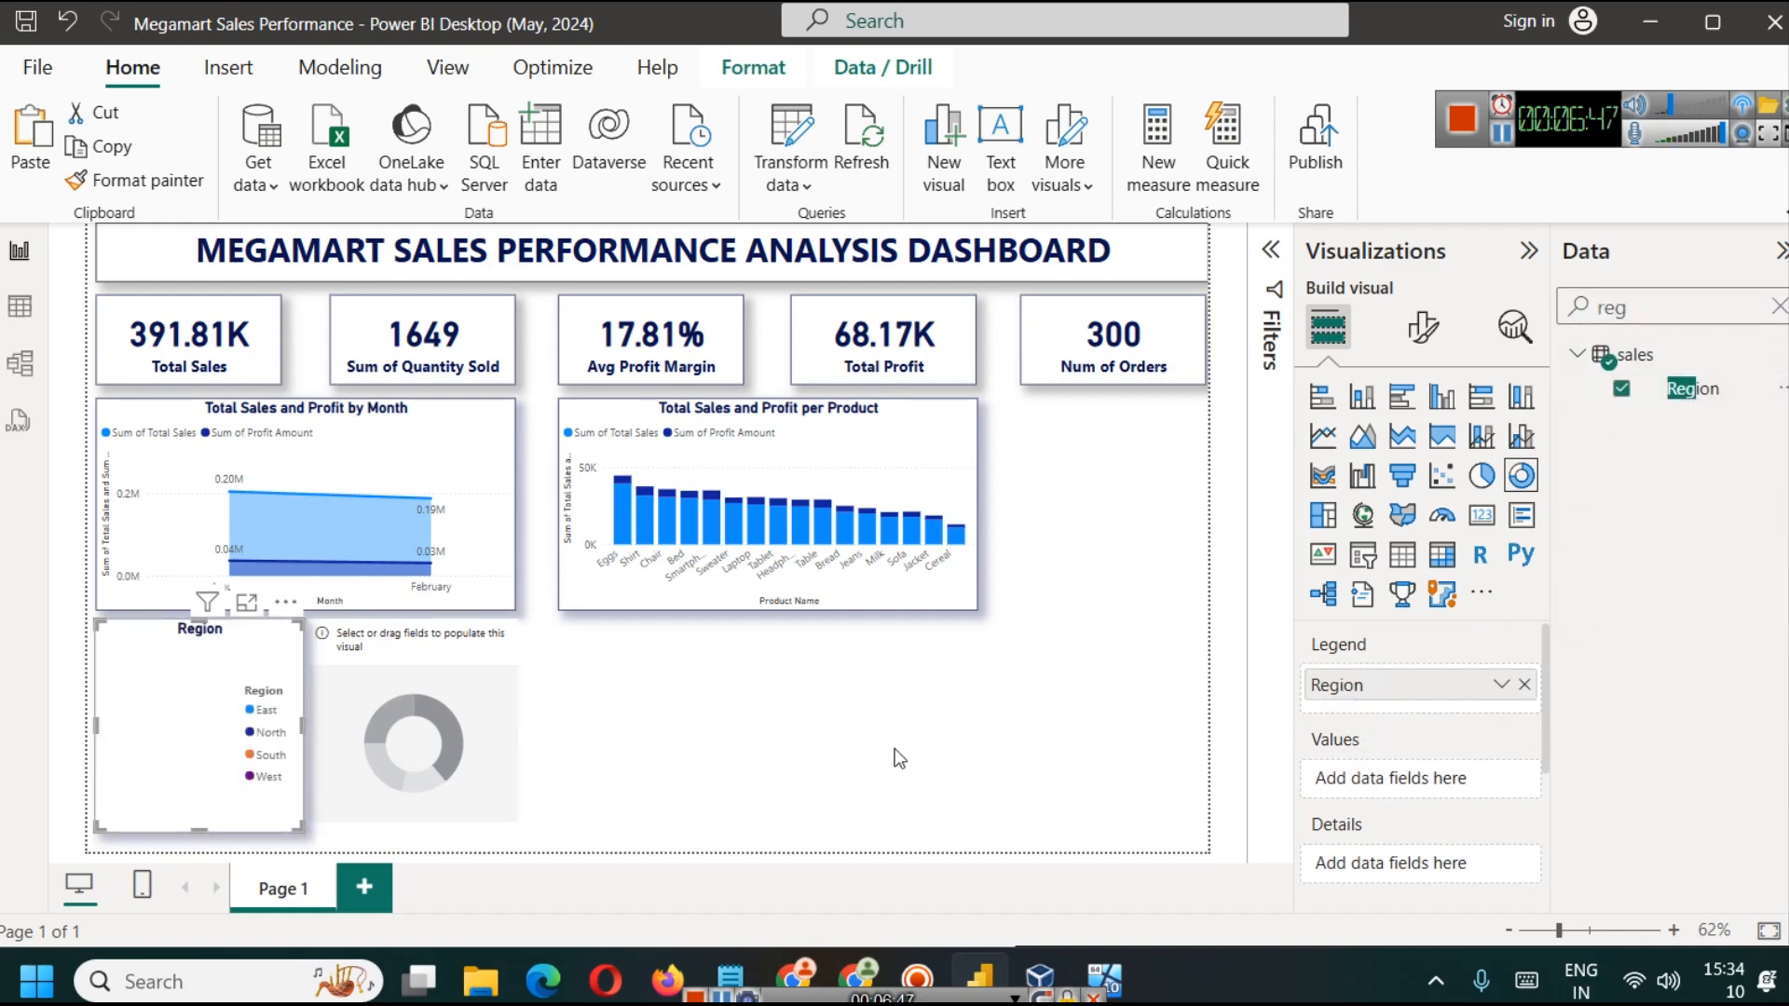
type("prof")
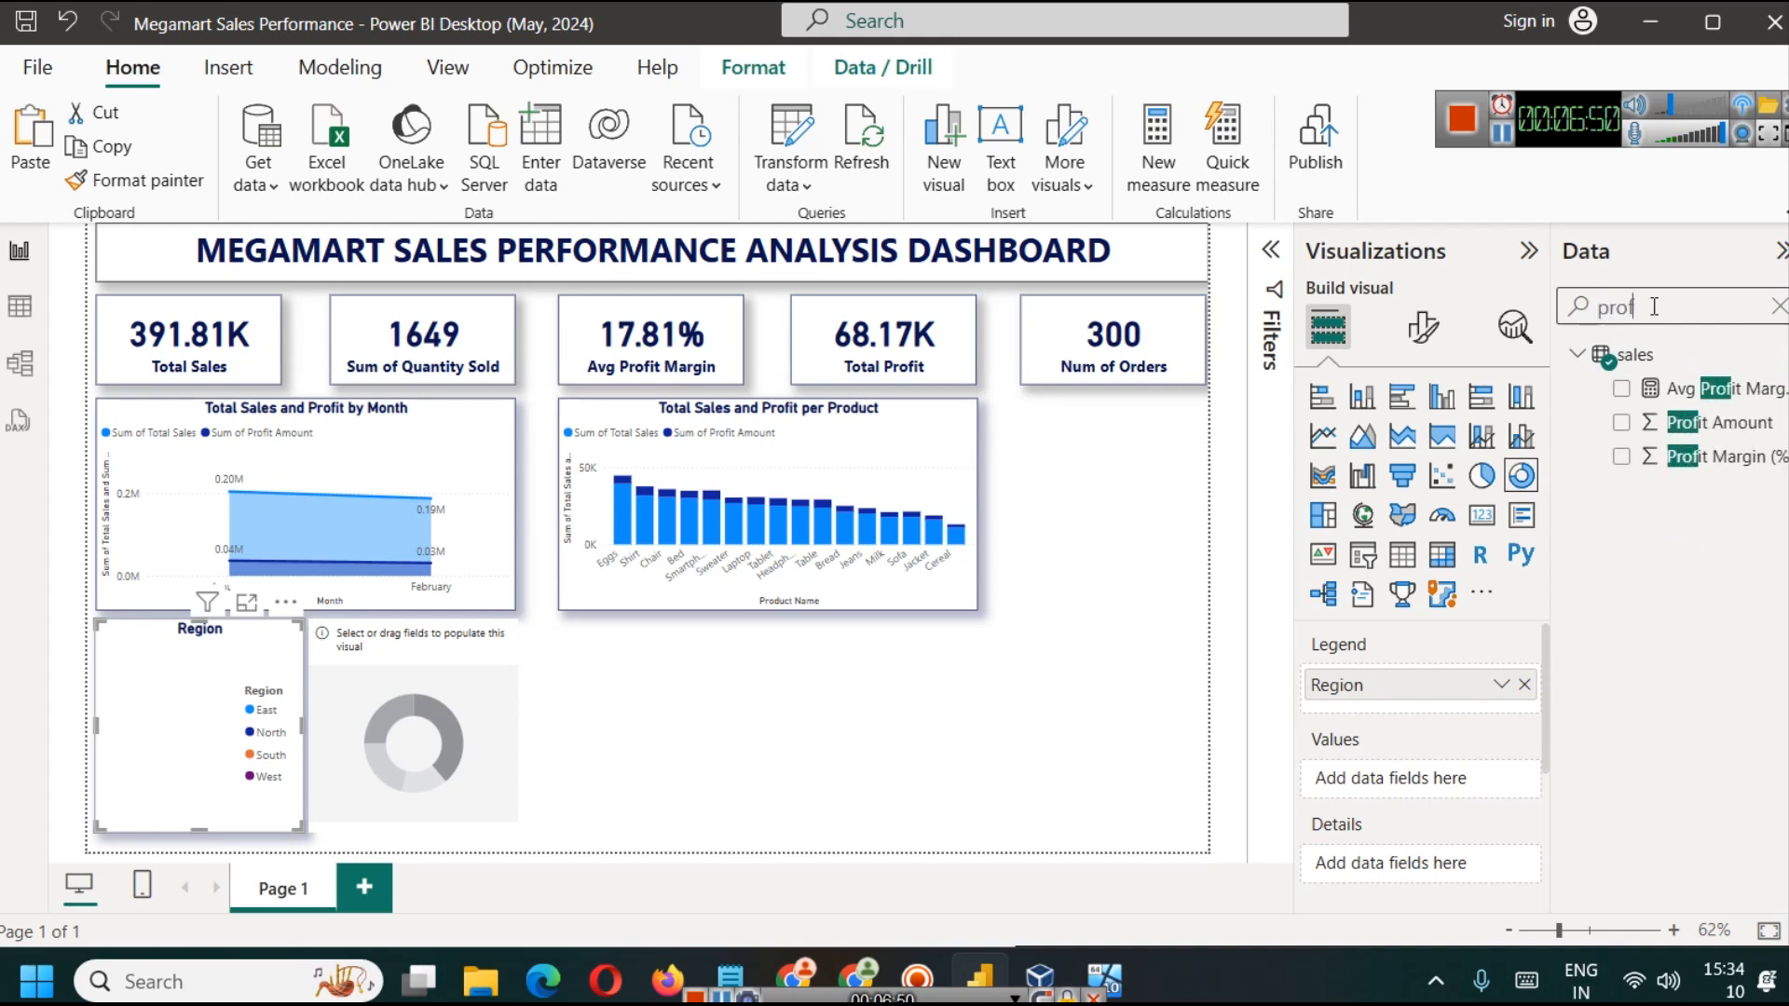
left_click_drag(1719, 422, 1378, 780)
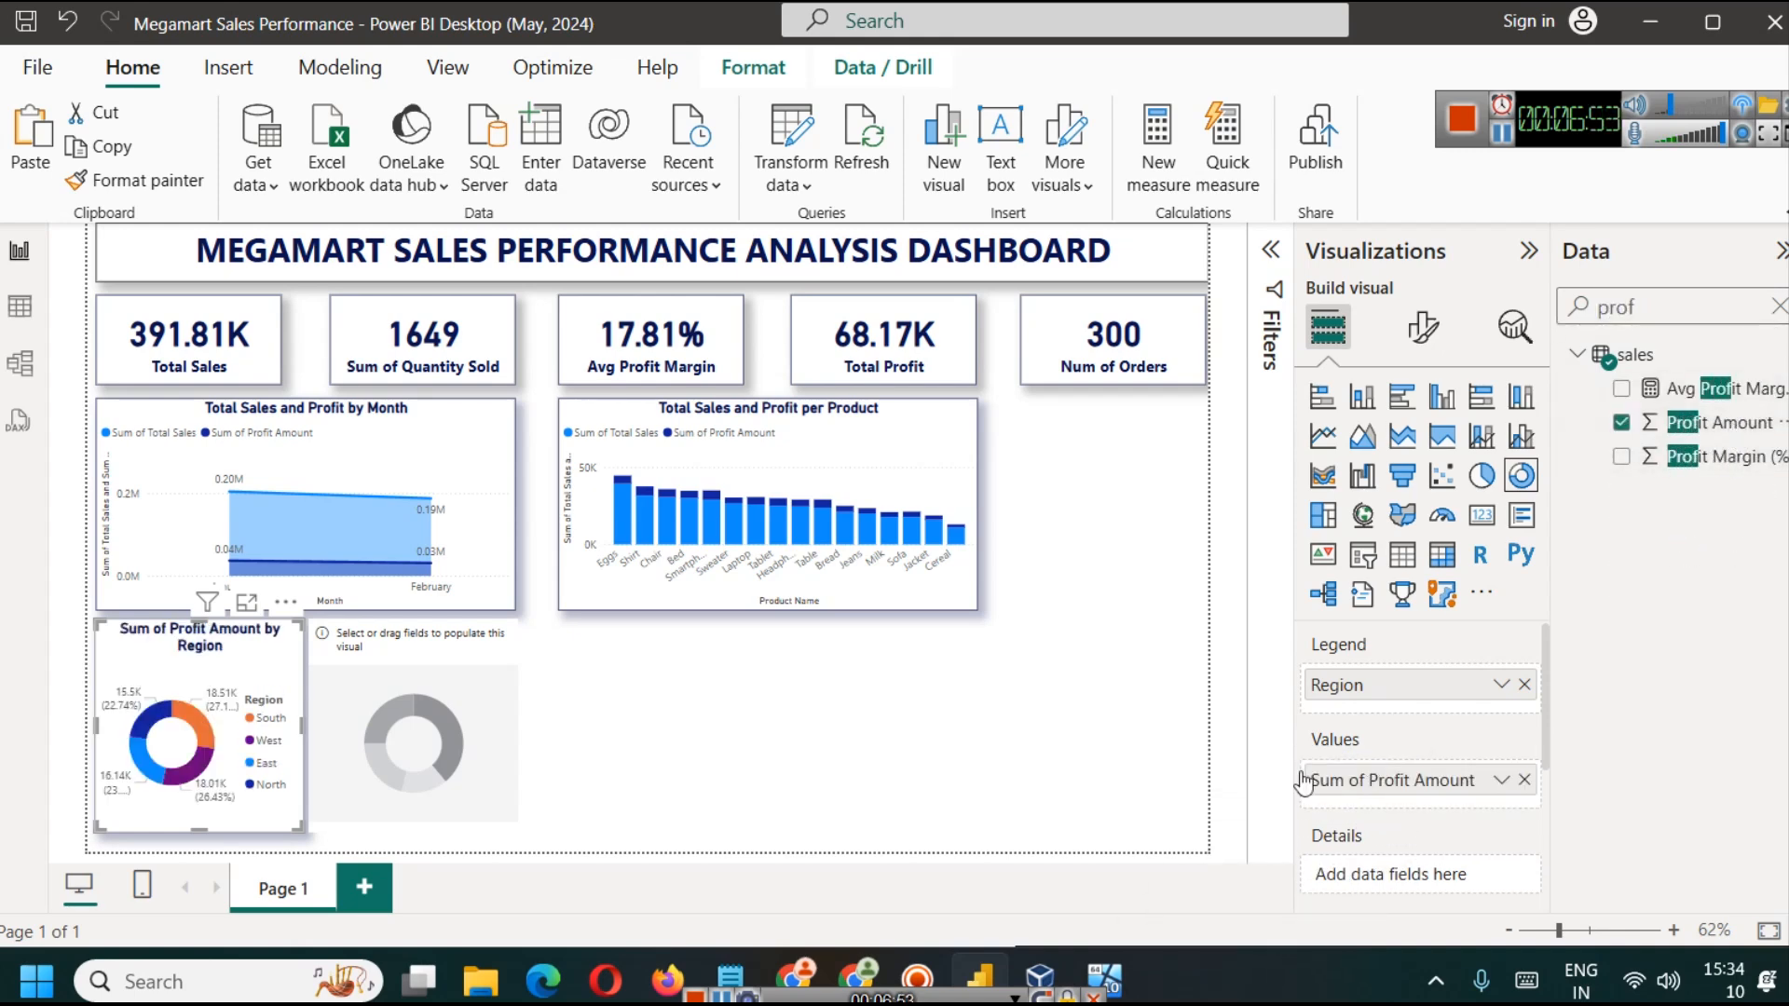
Step: Shorten the title of the profit donut chart to "Profit by Region"
left_click(382, 723)
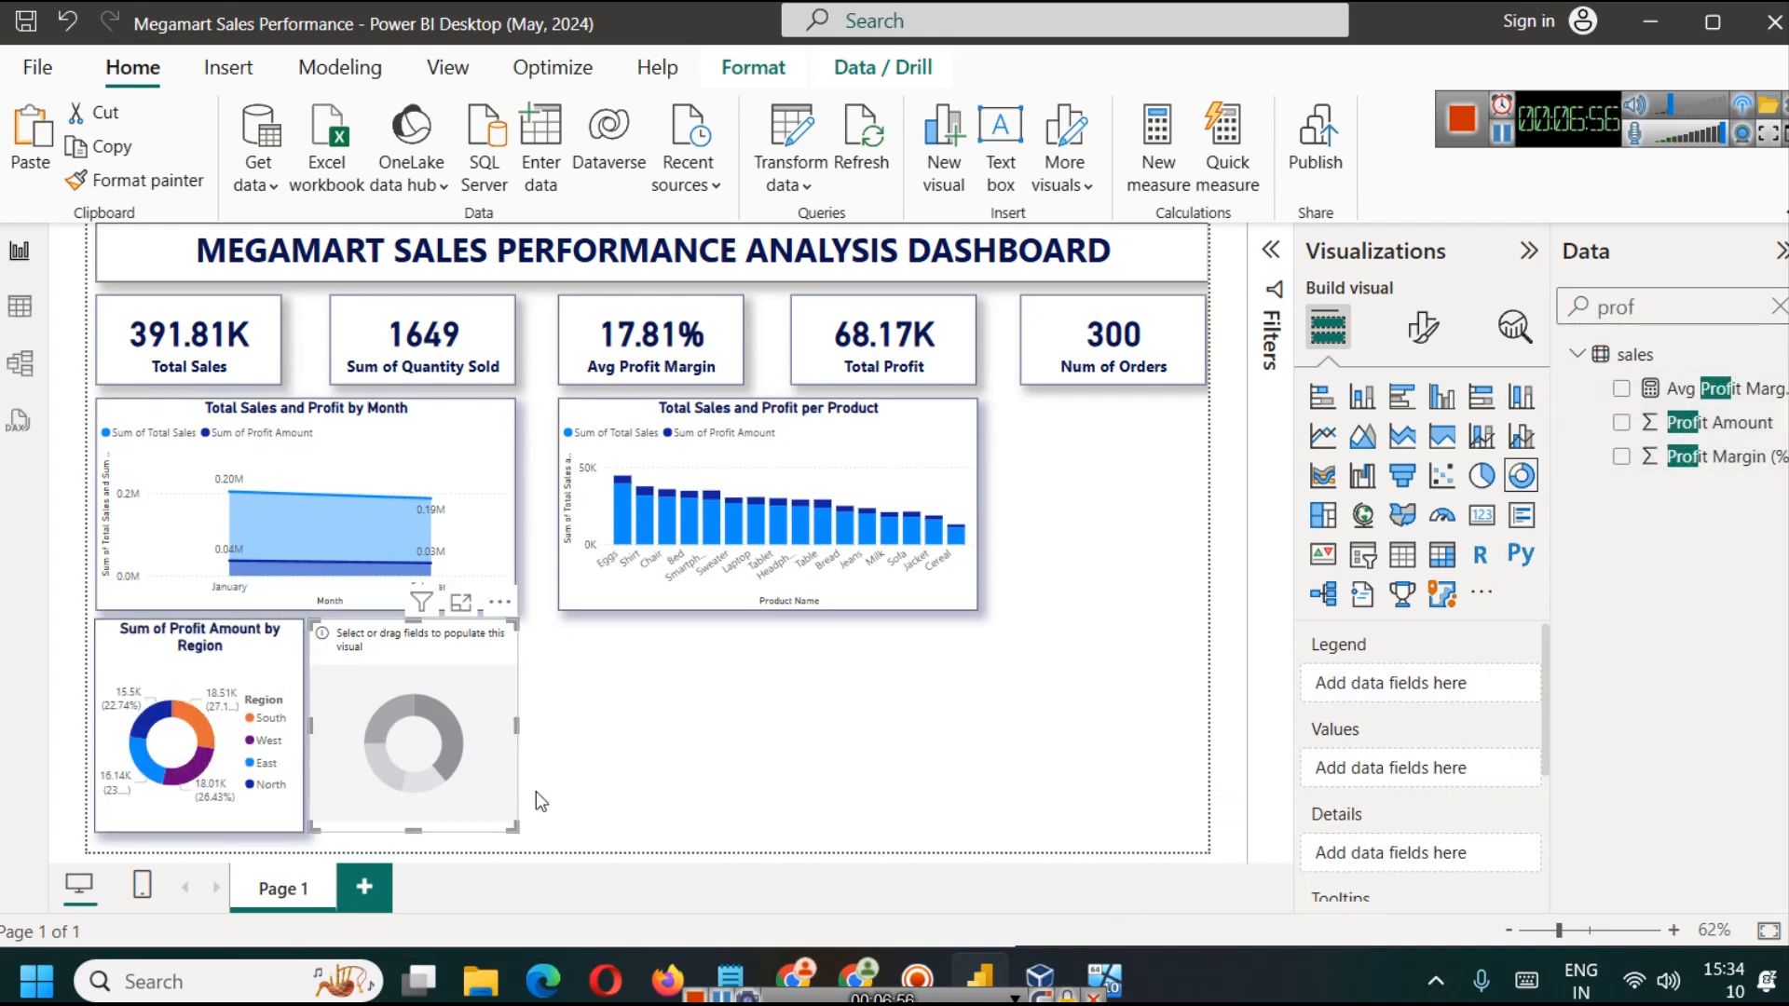
left_click(1423, 330)
left_click(1328, 330)
left_click(270, 672)
left_click(1424, 328)
left_click(1342, 522)
left_click(1341, 521)
left_click(1454, 453)
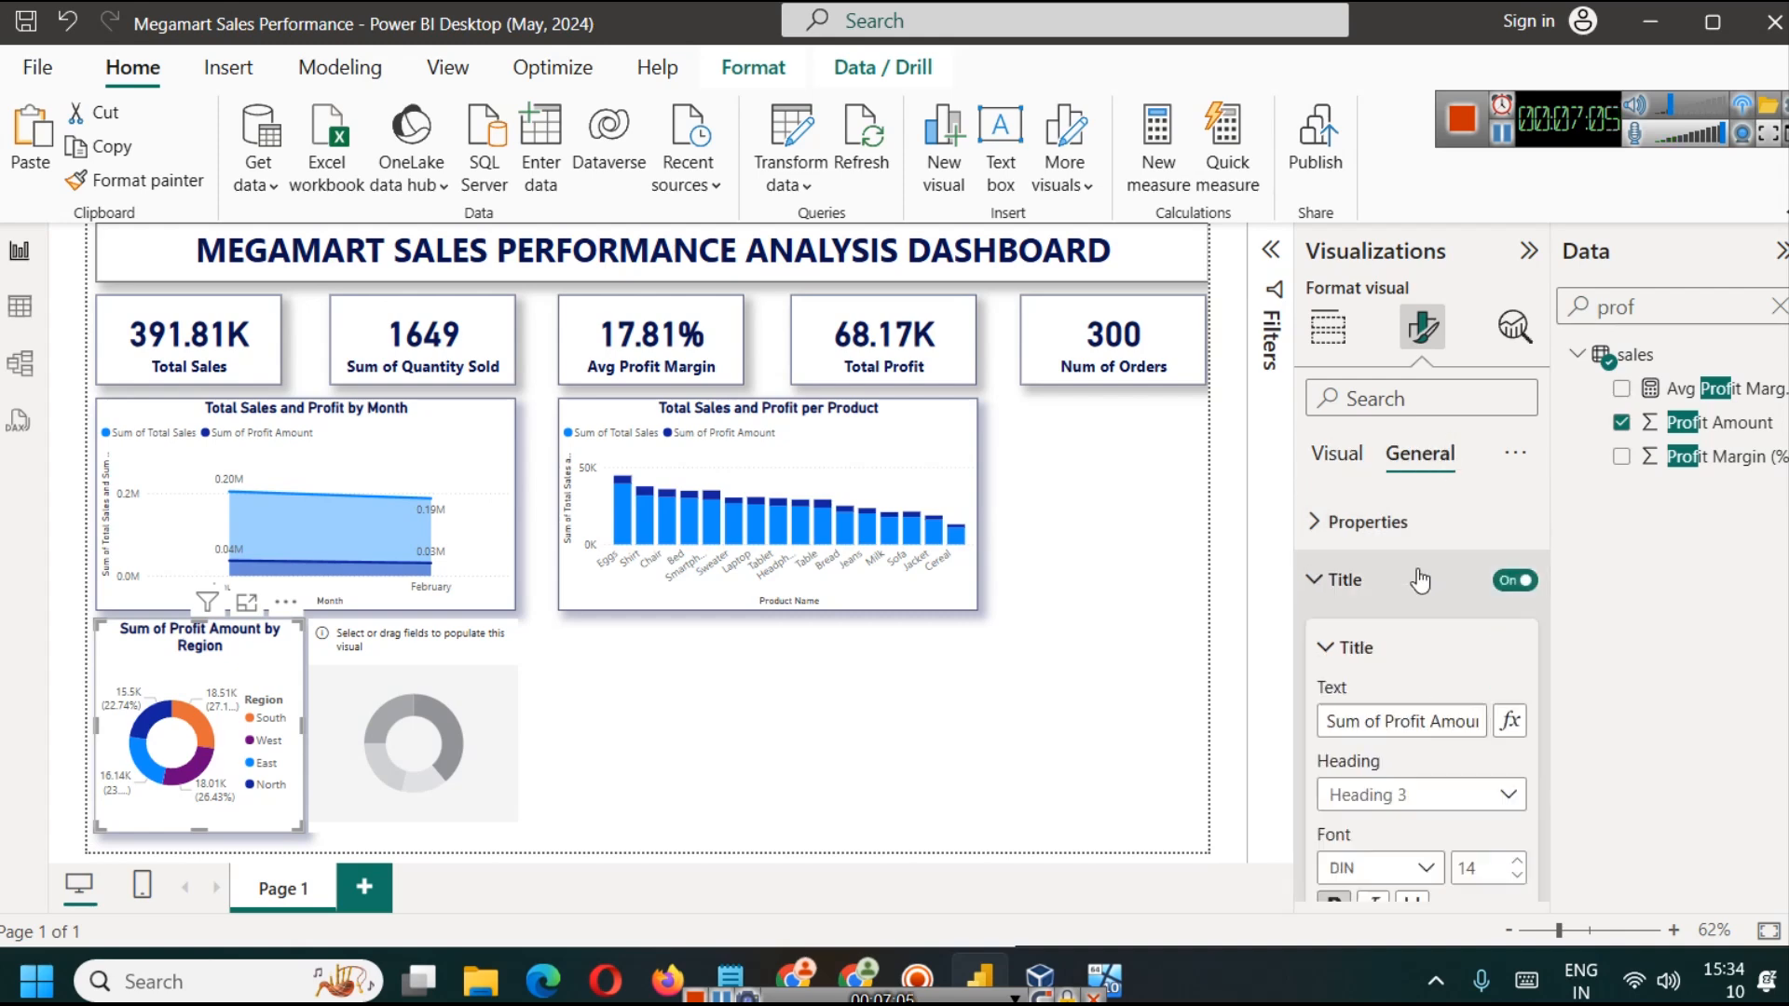
left_click(1382, 720)
key("BackSpace")
key("BackSpace")
key("BackSpace")
key("BackSpace")
key("BackSpace")
key("BackSpace")
key("BackSpace")
double_click(1407, 720)
key("BackSpace")
left_click(582, 716)
Step: Fill the second donut chart with Total Sales as the values and Region as the legend
left_click(466, 717)
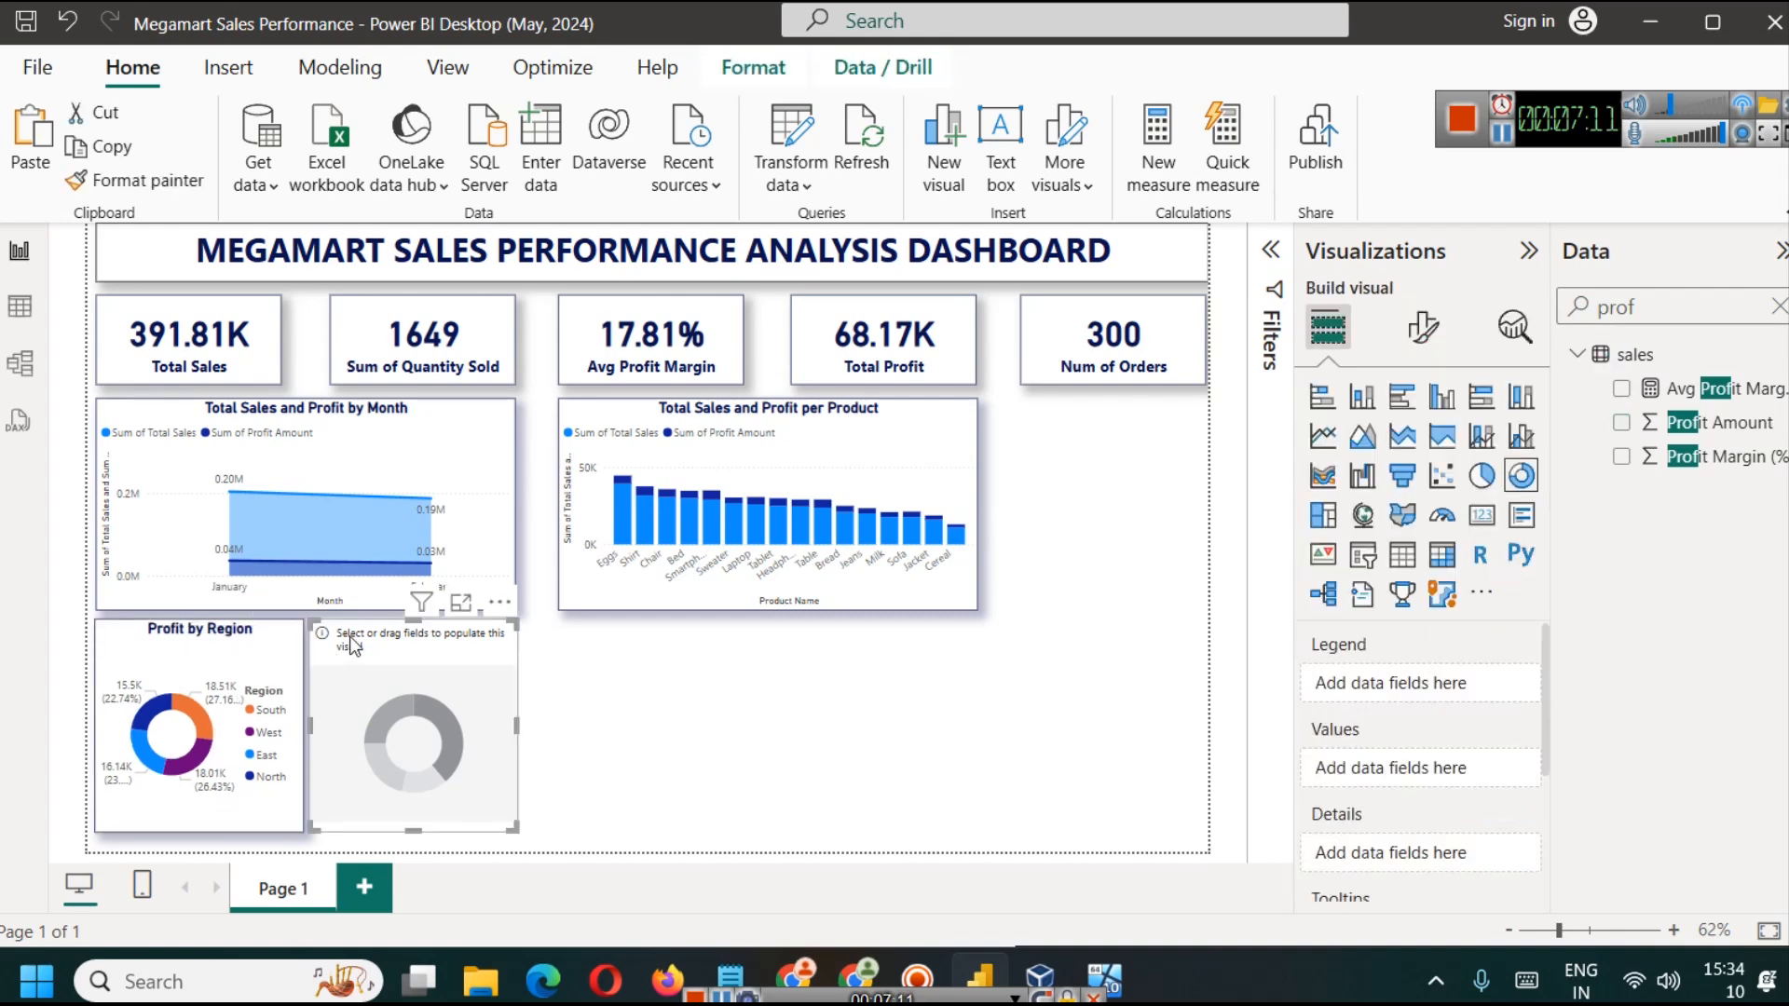
double_click(1682, 309)
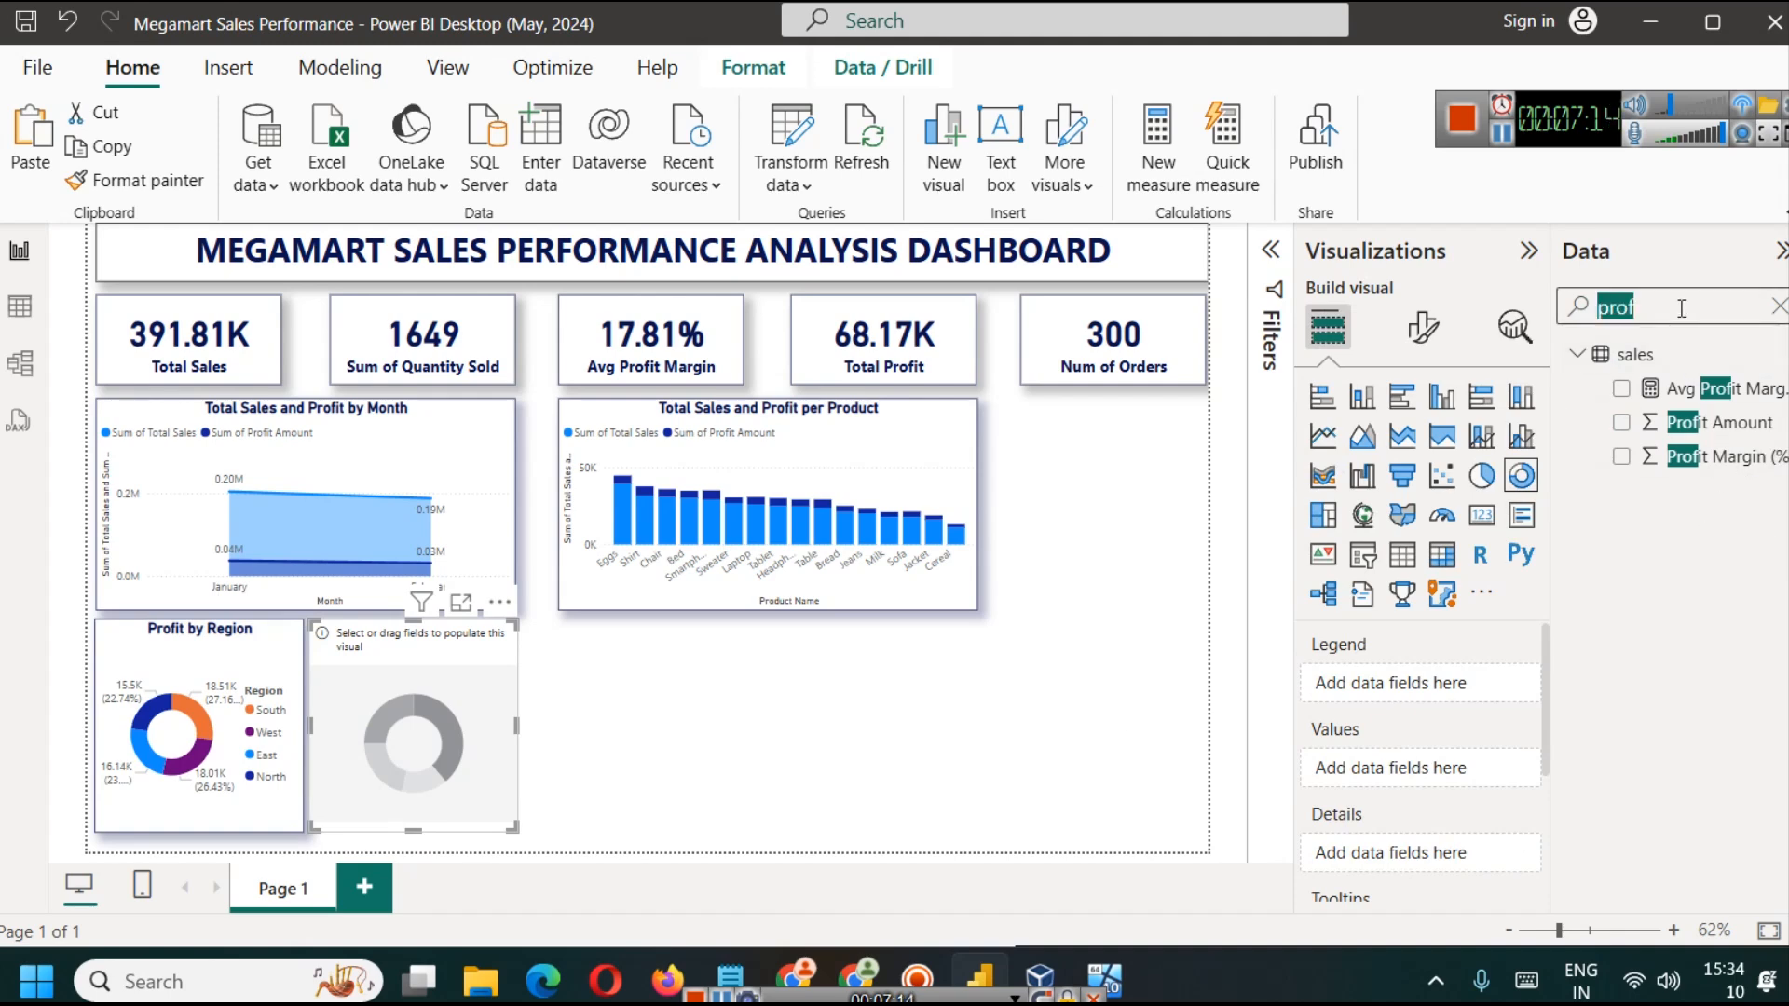
type("sales")
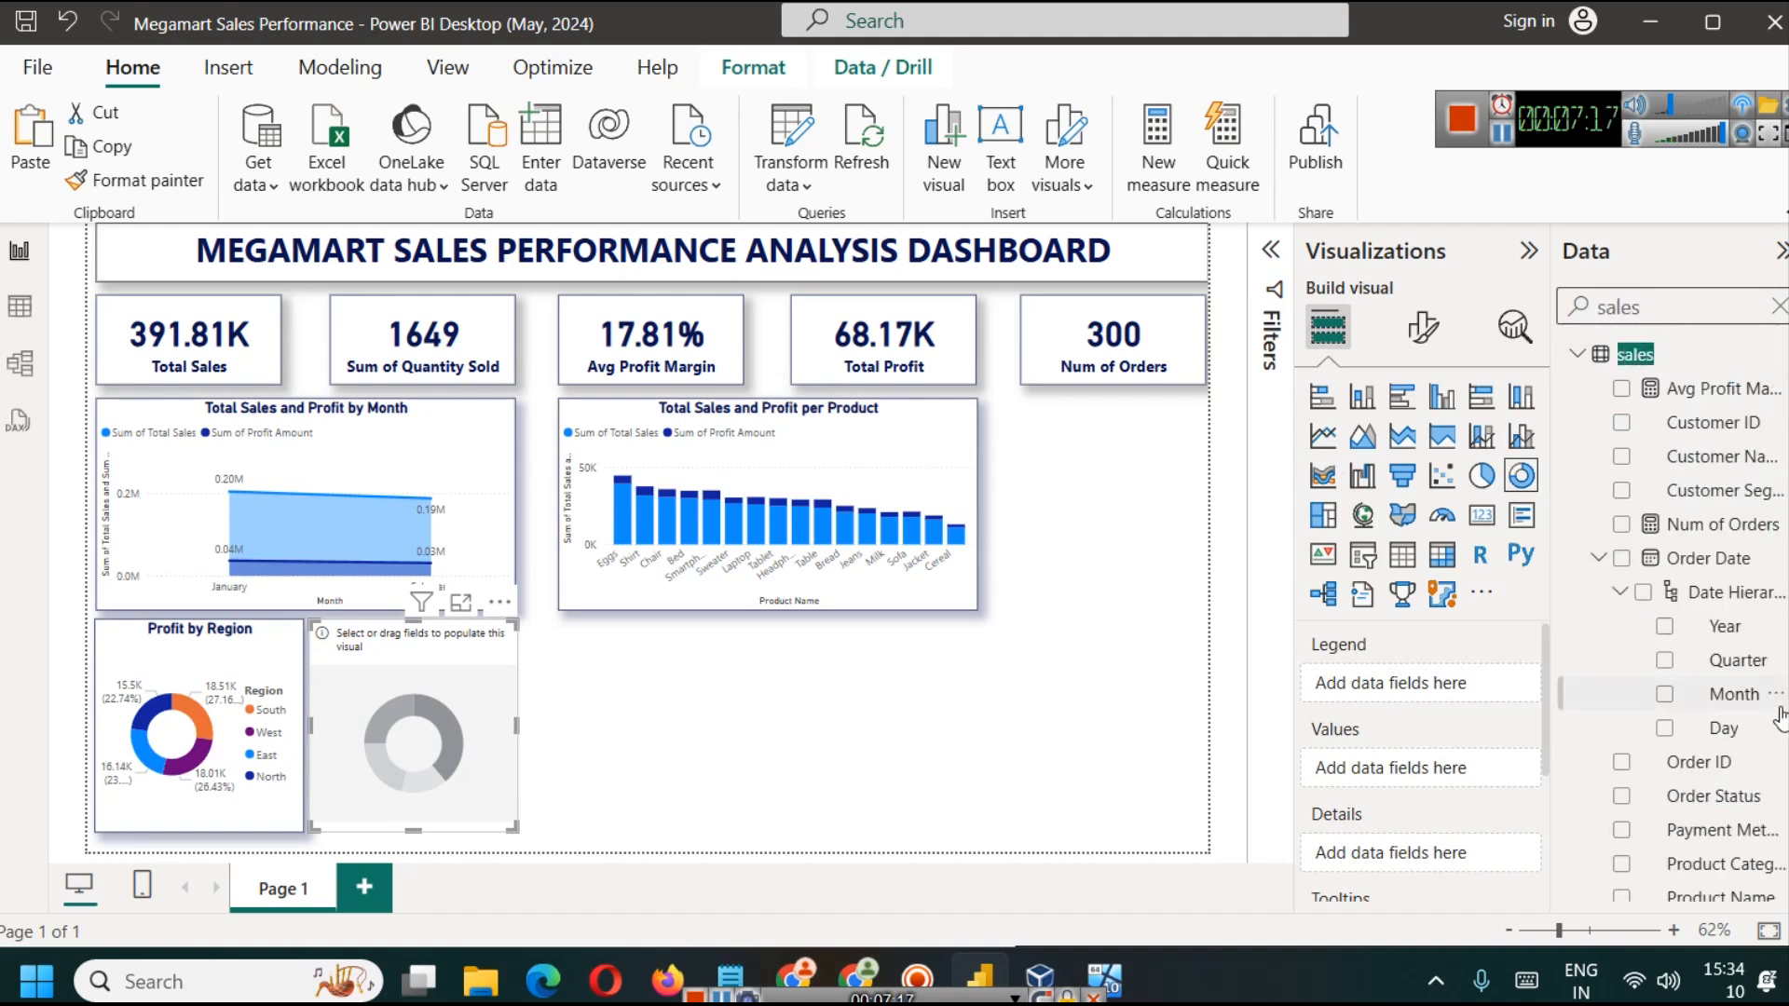
scroll(1752, 745, "down", 3)
left_click_drag(1705, 850, 1581, 801)
left_click_drag(1703, 849, 1395, 792)
double_click(1619, 307)
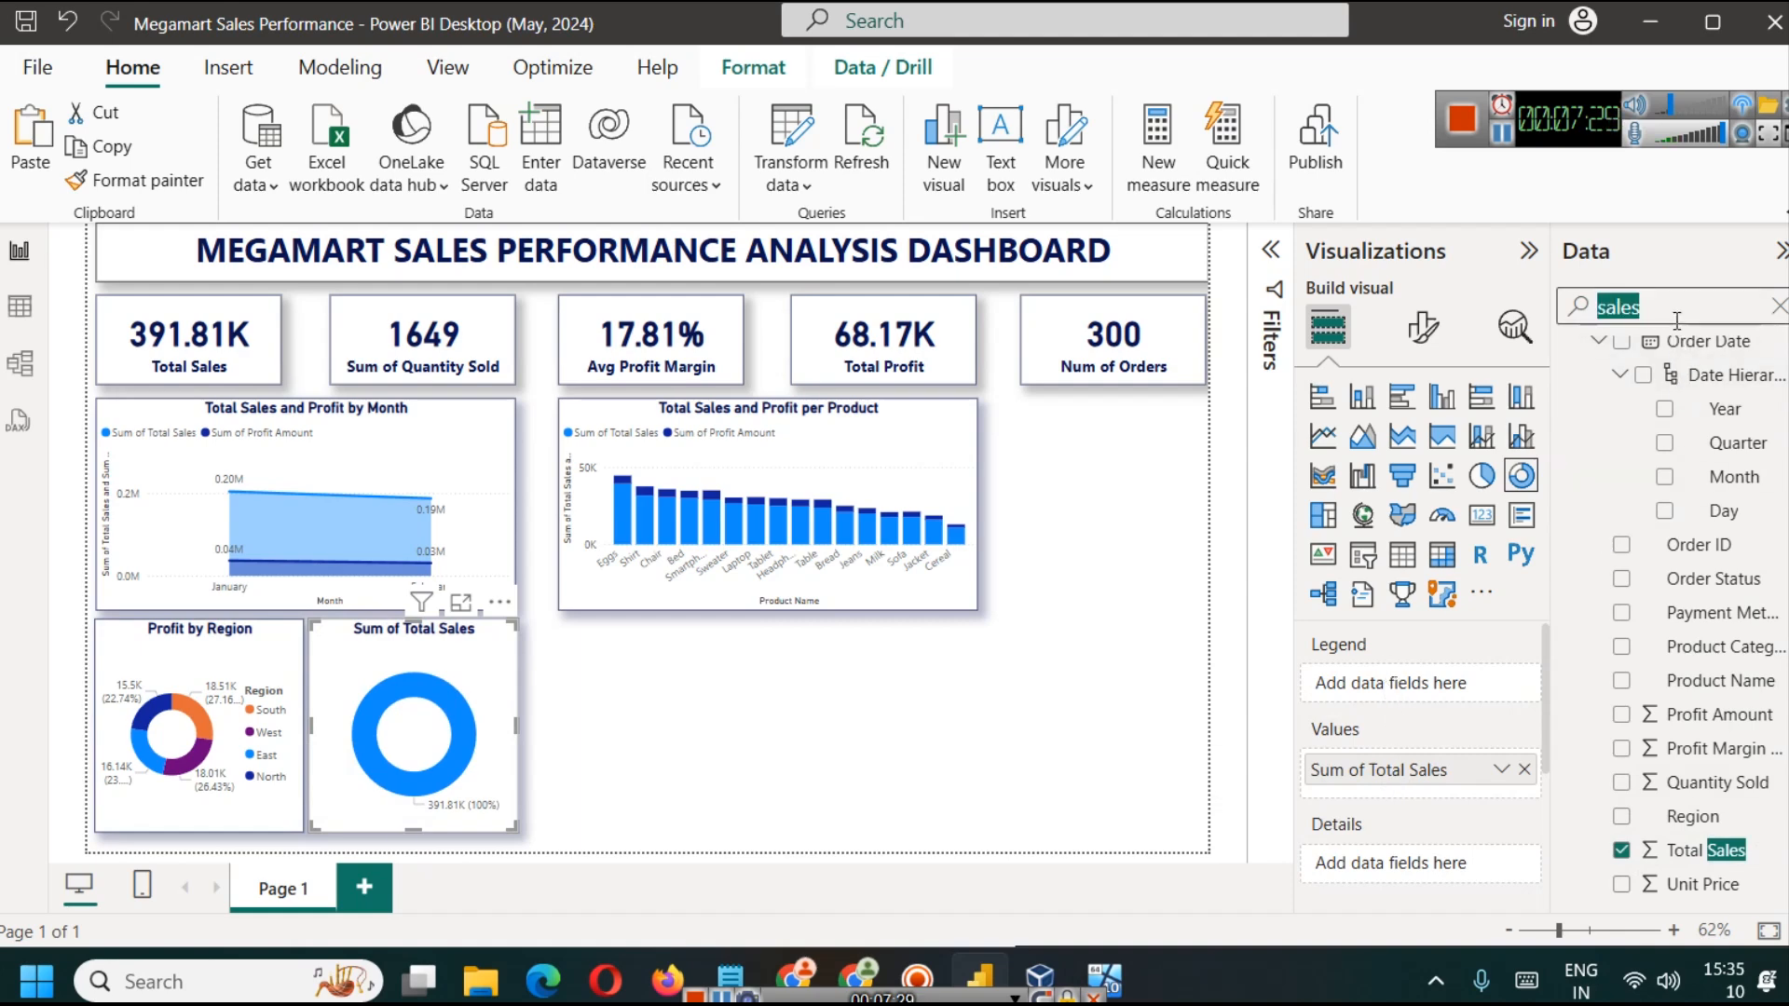
type("regio")
left_click_drag(1698, 400, 1407, 685)
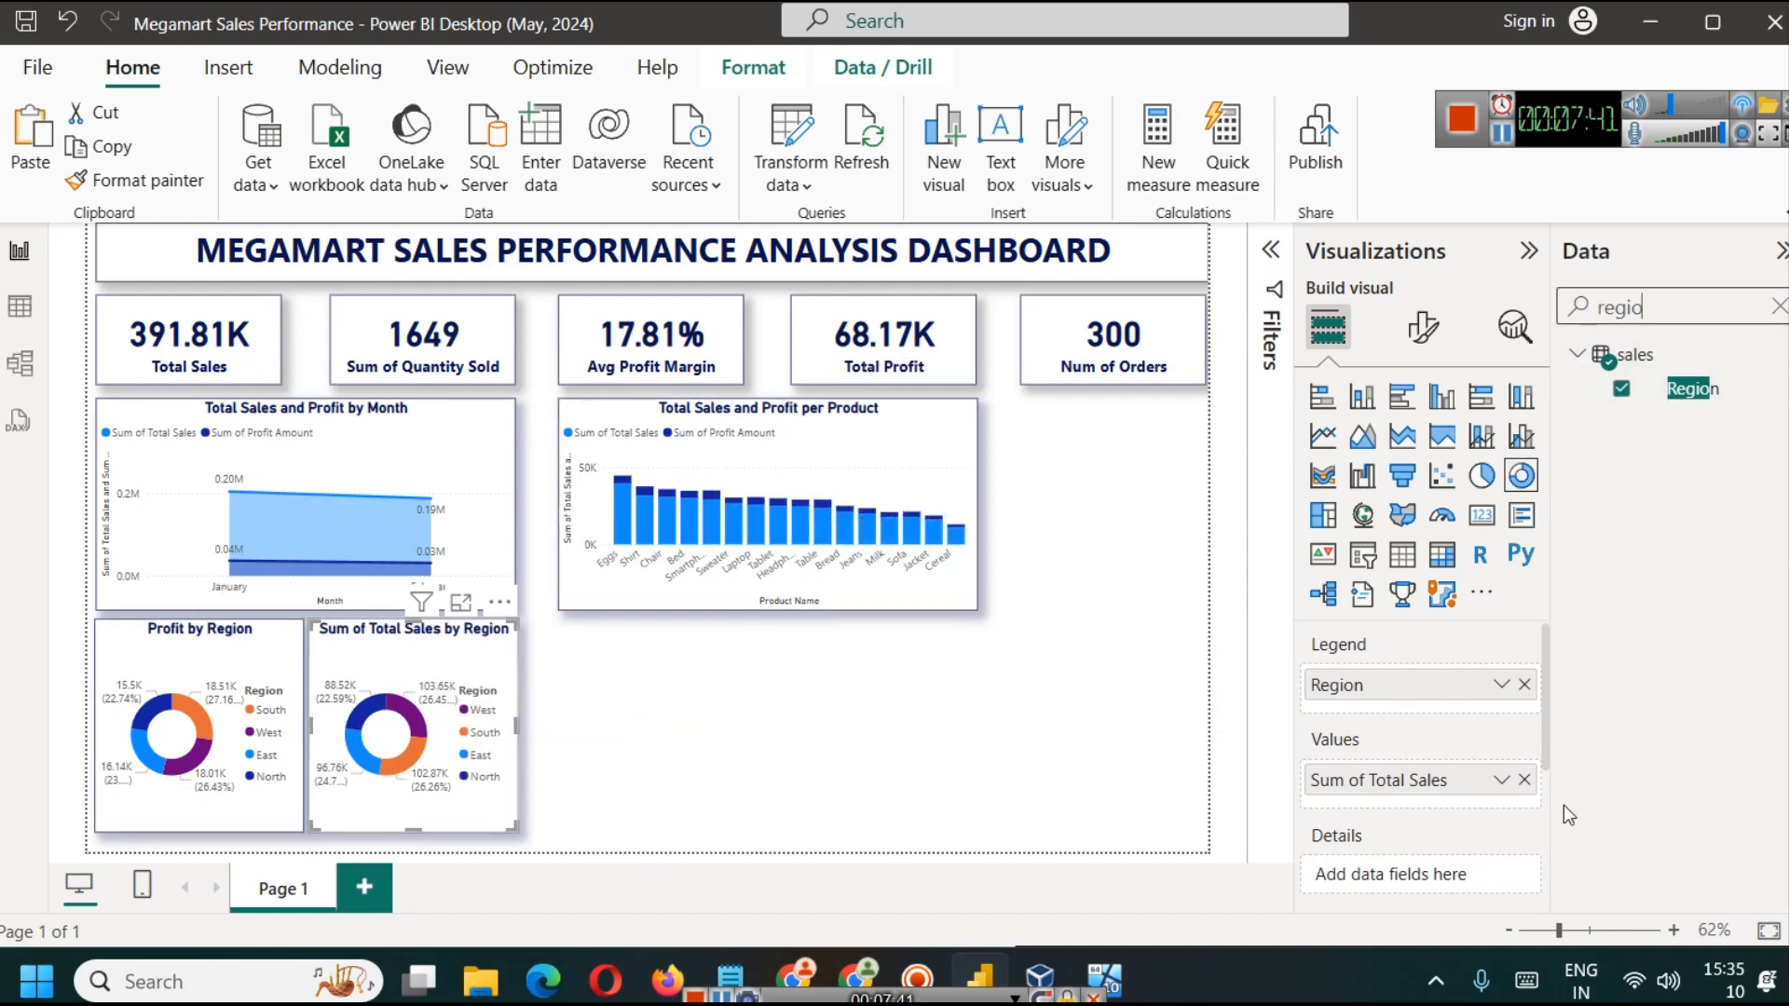
left_click(550, 694)
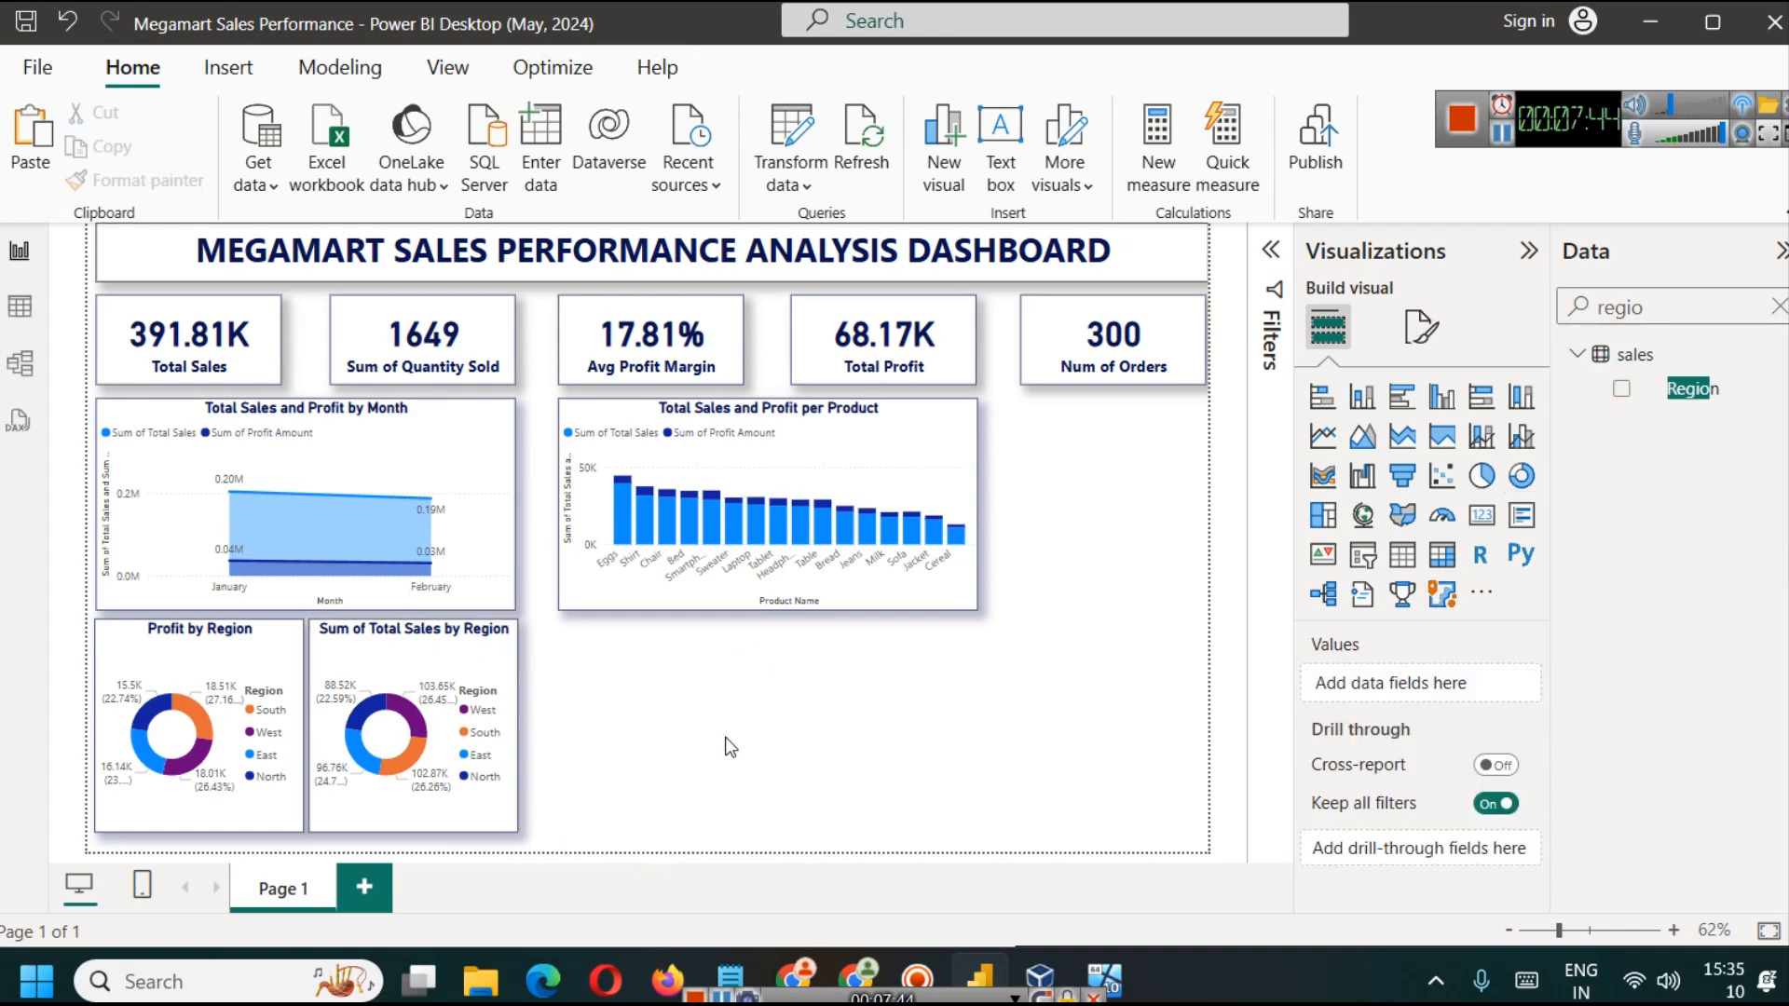
Step: Shorten the title of the sales donut chart to "Sales by Region"
left_click(447, 801)
left_click(1421, 326)
left_click(1349, 579)
left_click(1351, 579)
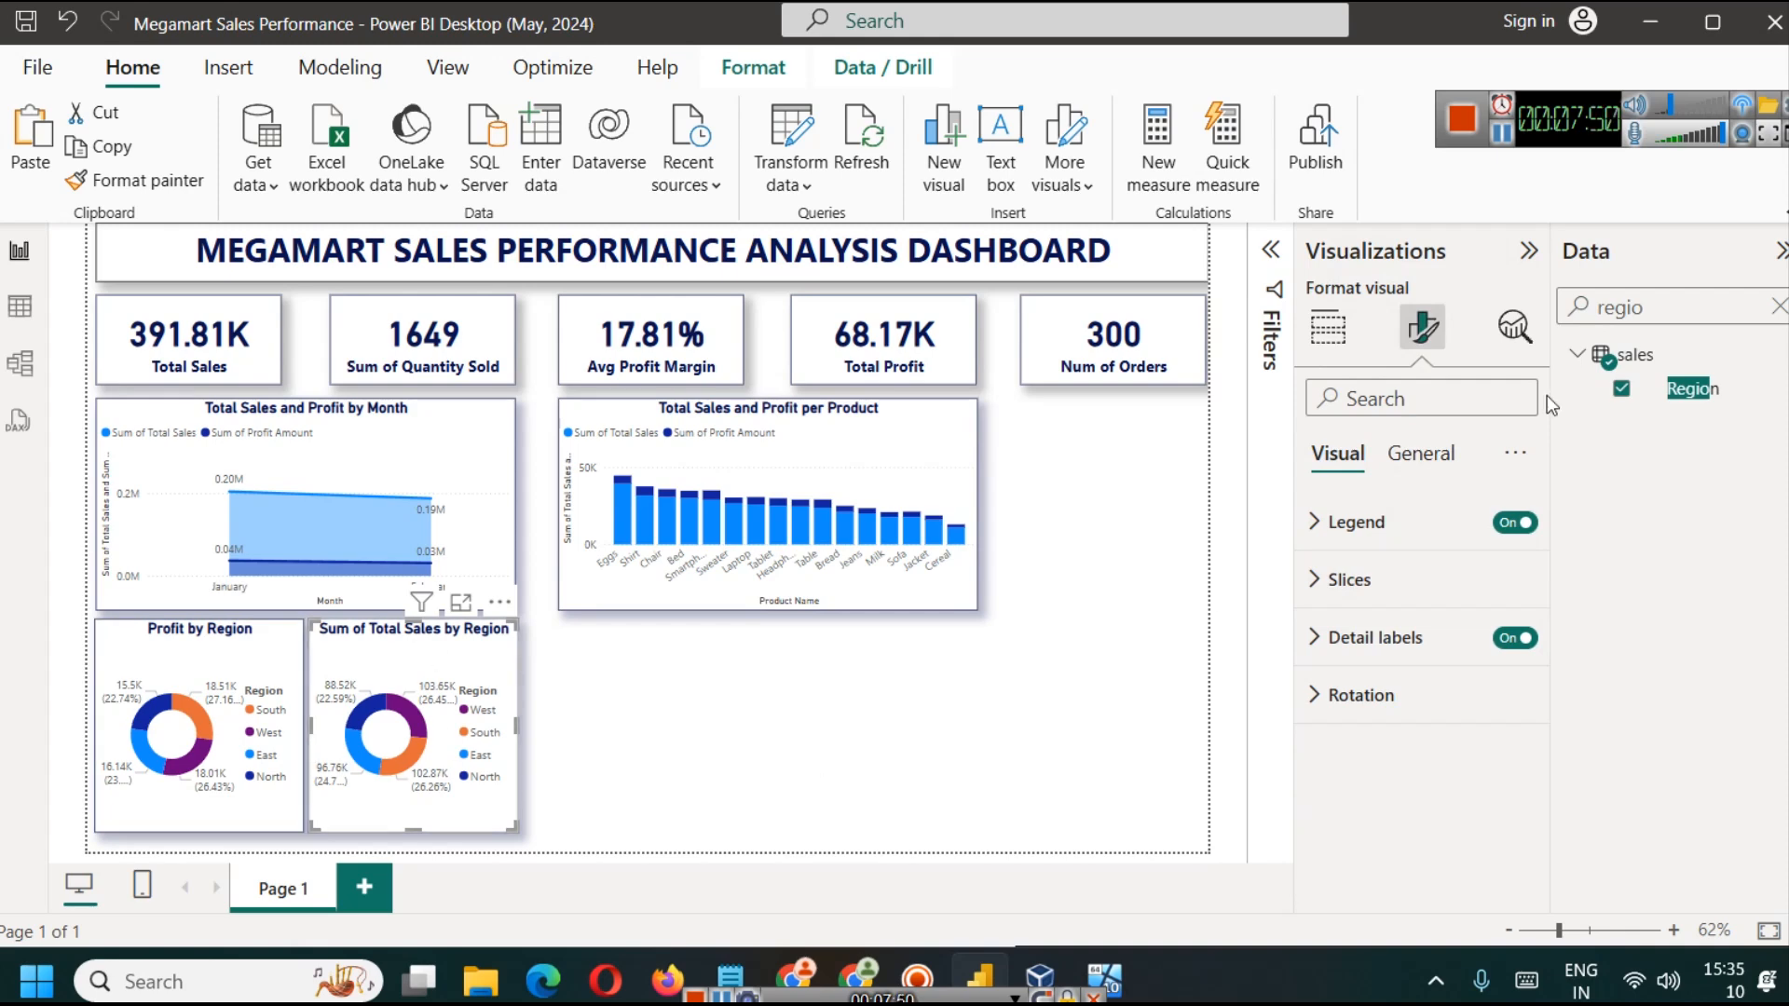
left_click(1329, 332)
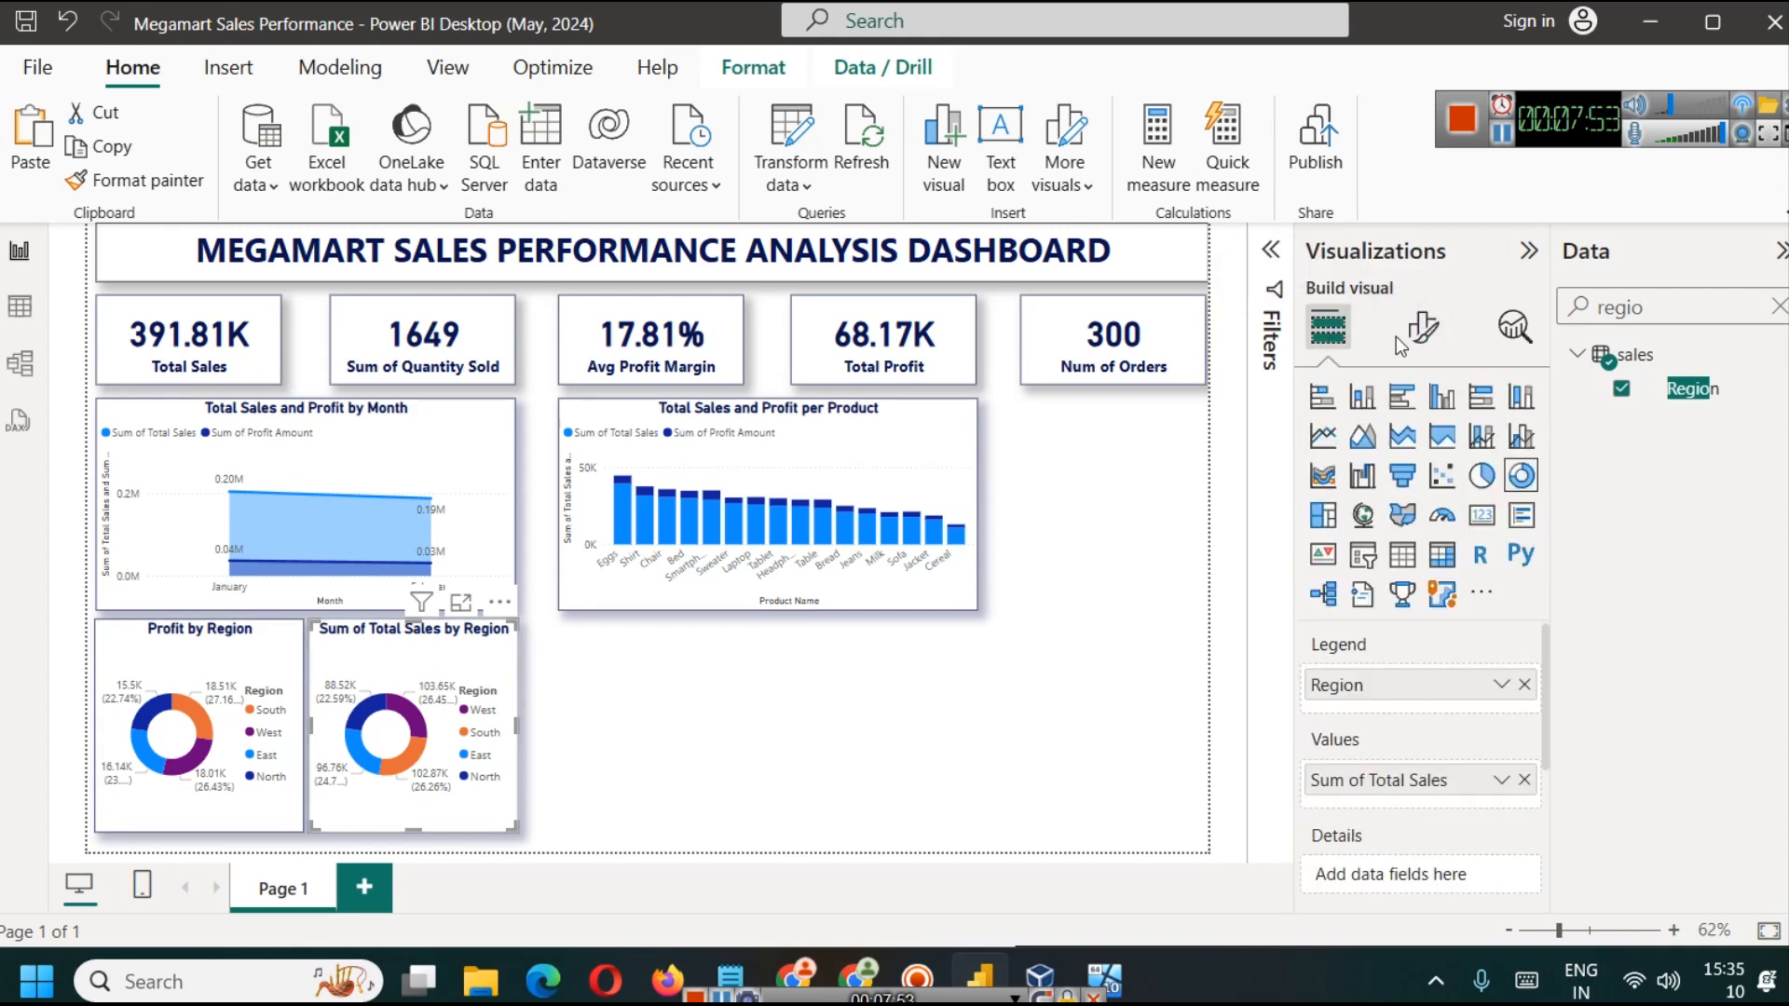
left_click(1422, 328)
left_click(1420, 454)
left_click(1388, 587)
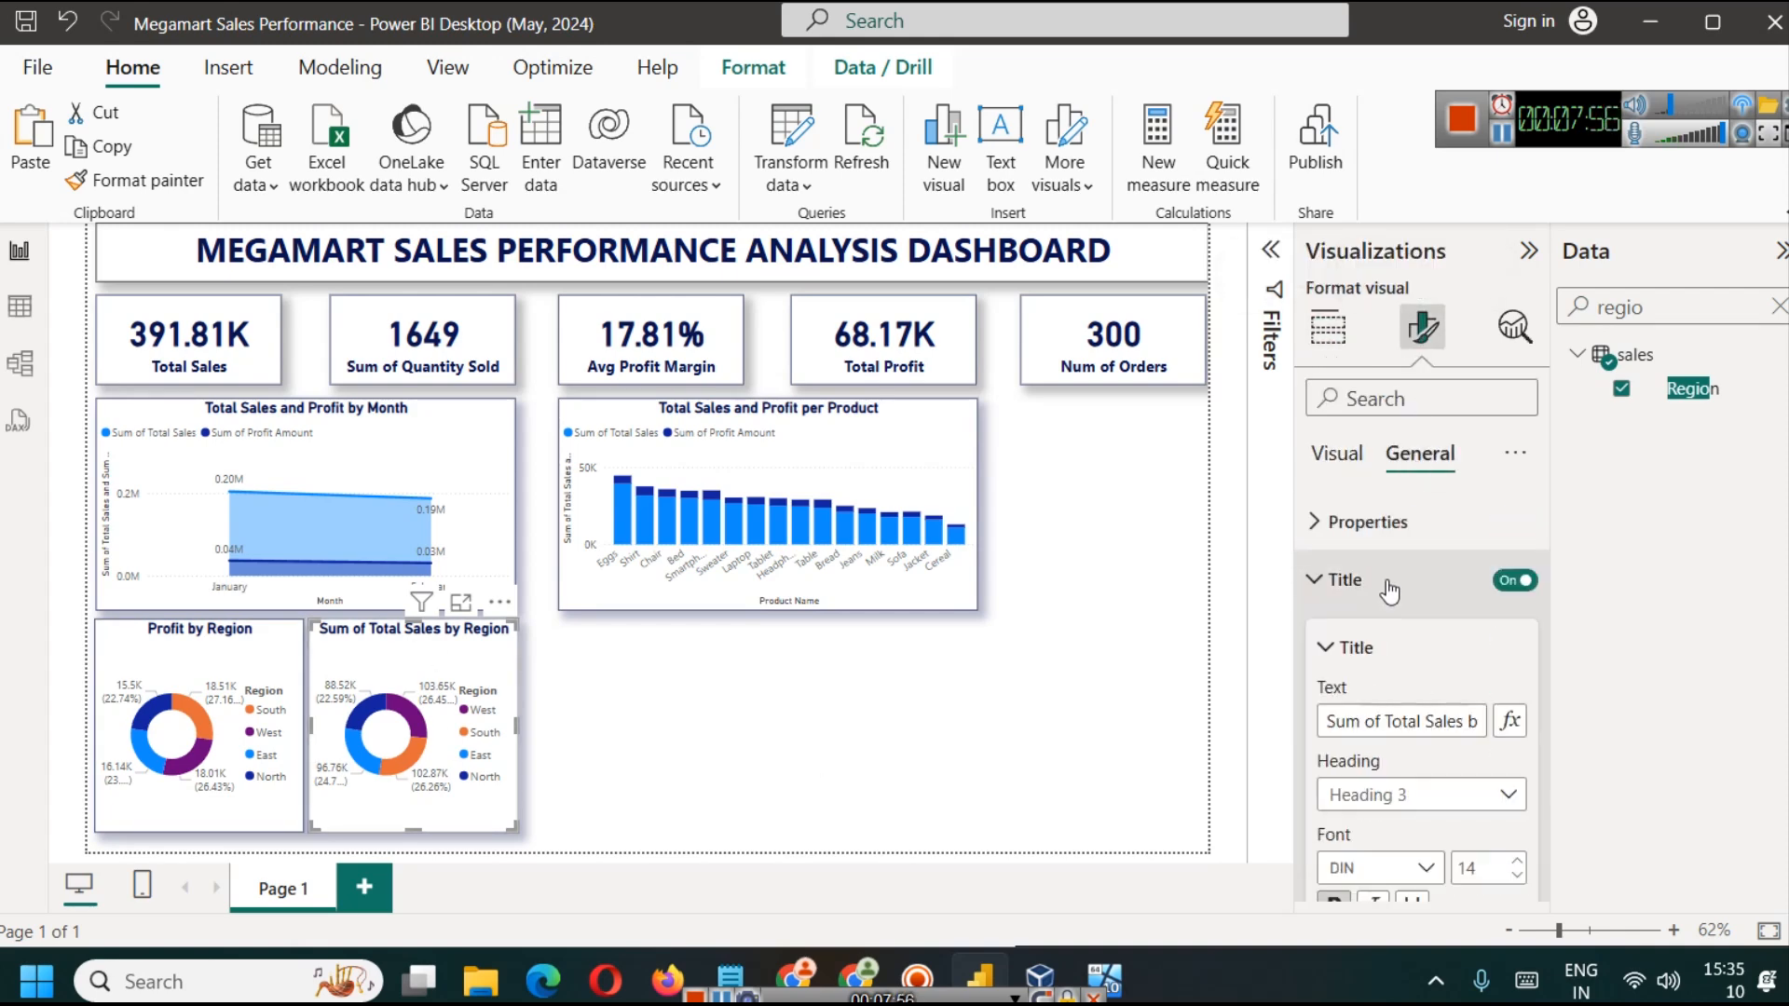
left_click_drag(1383, 720, 1293, 725)
key("BackSpace")
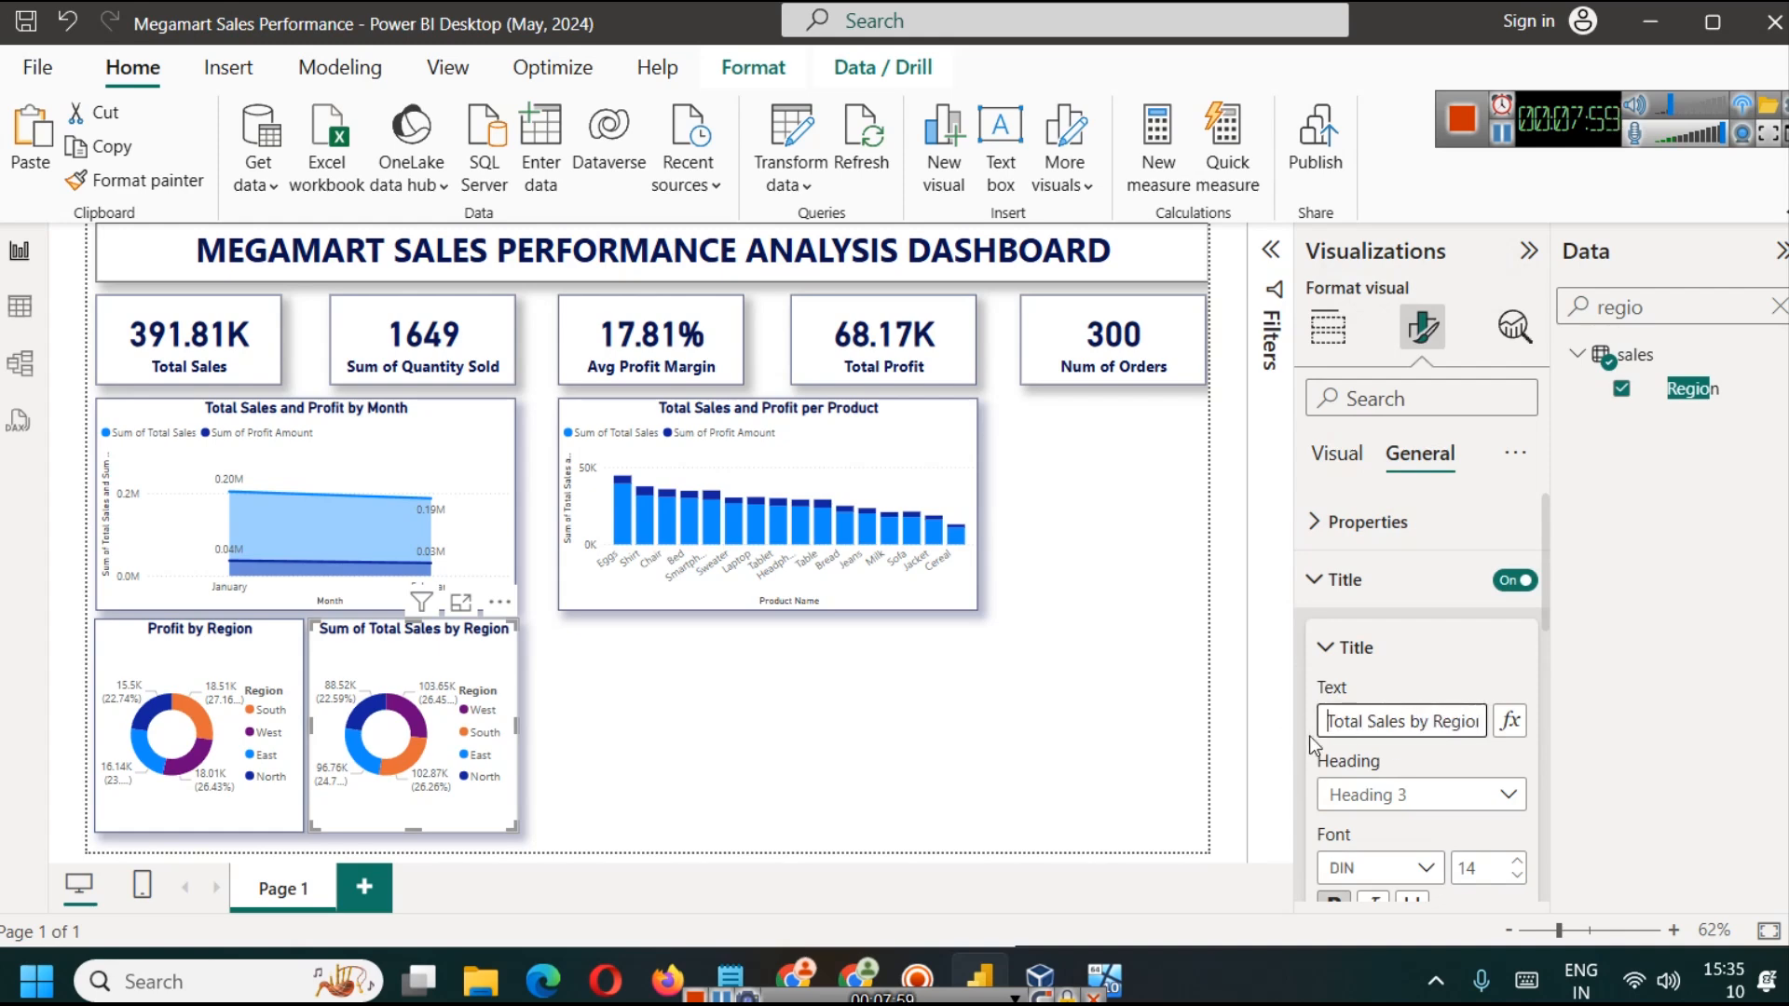
double_click(1348, 726)
key("BackSpace")
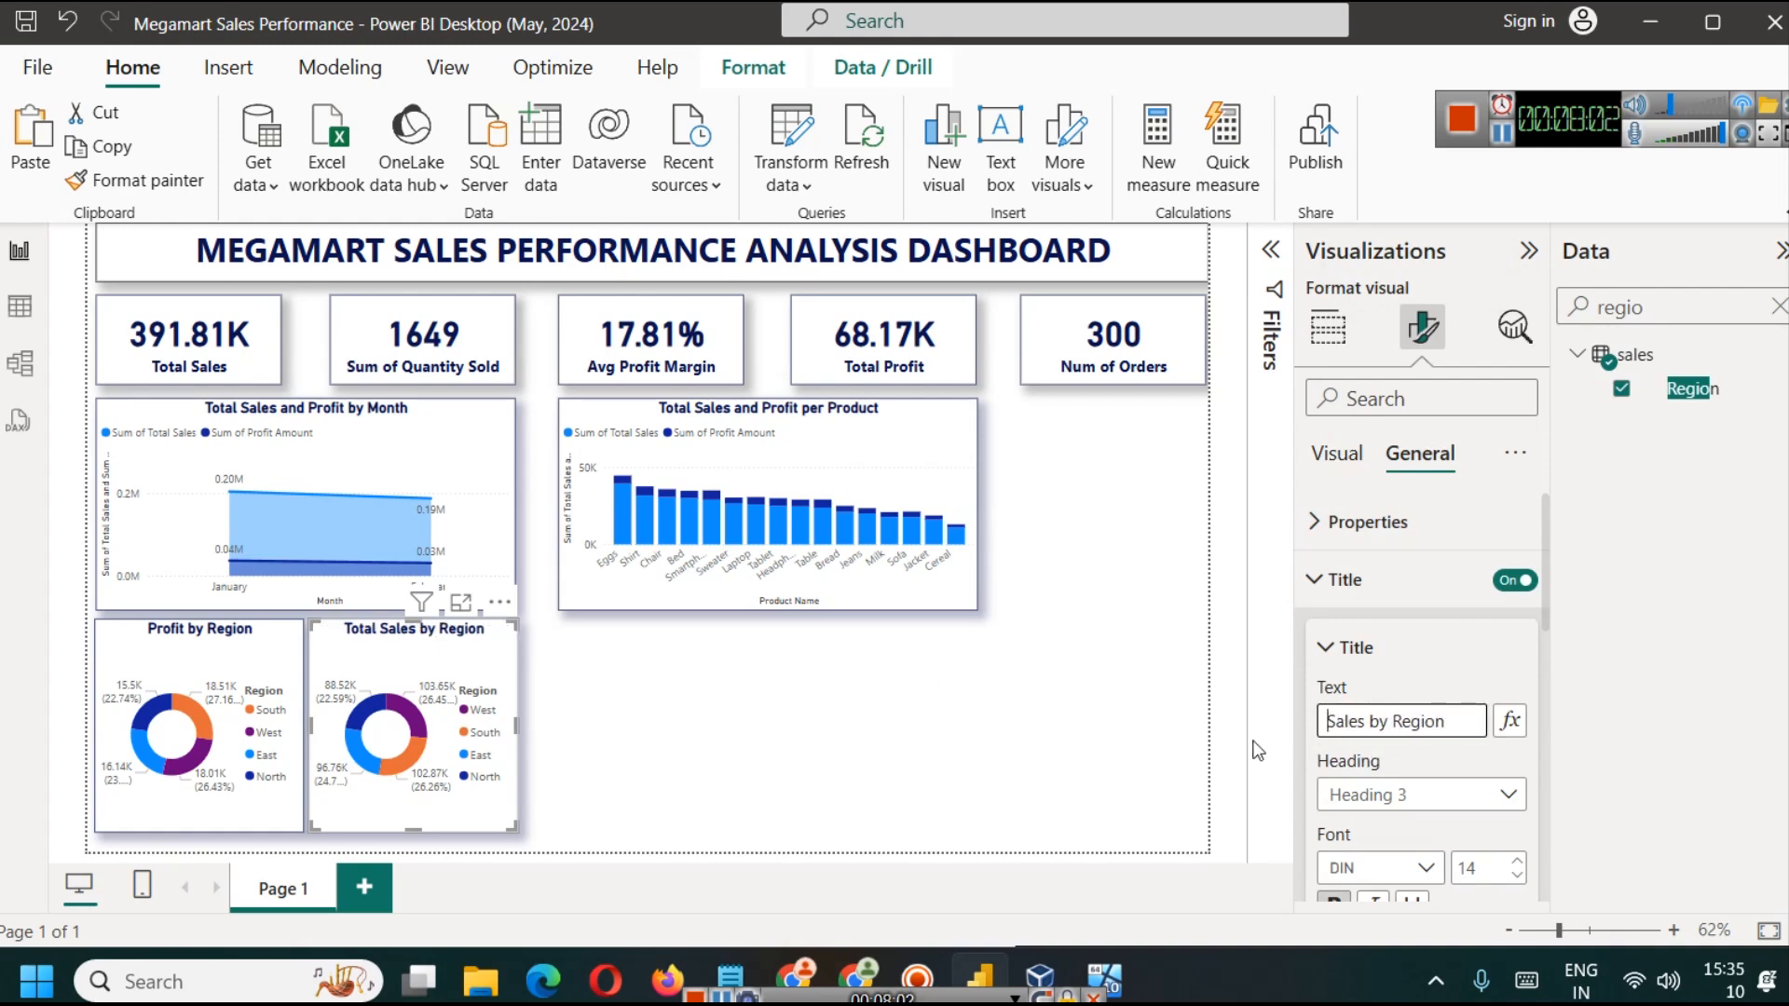
left_click(1096, 715)
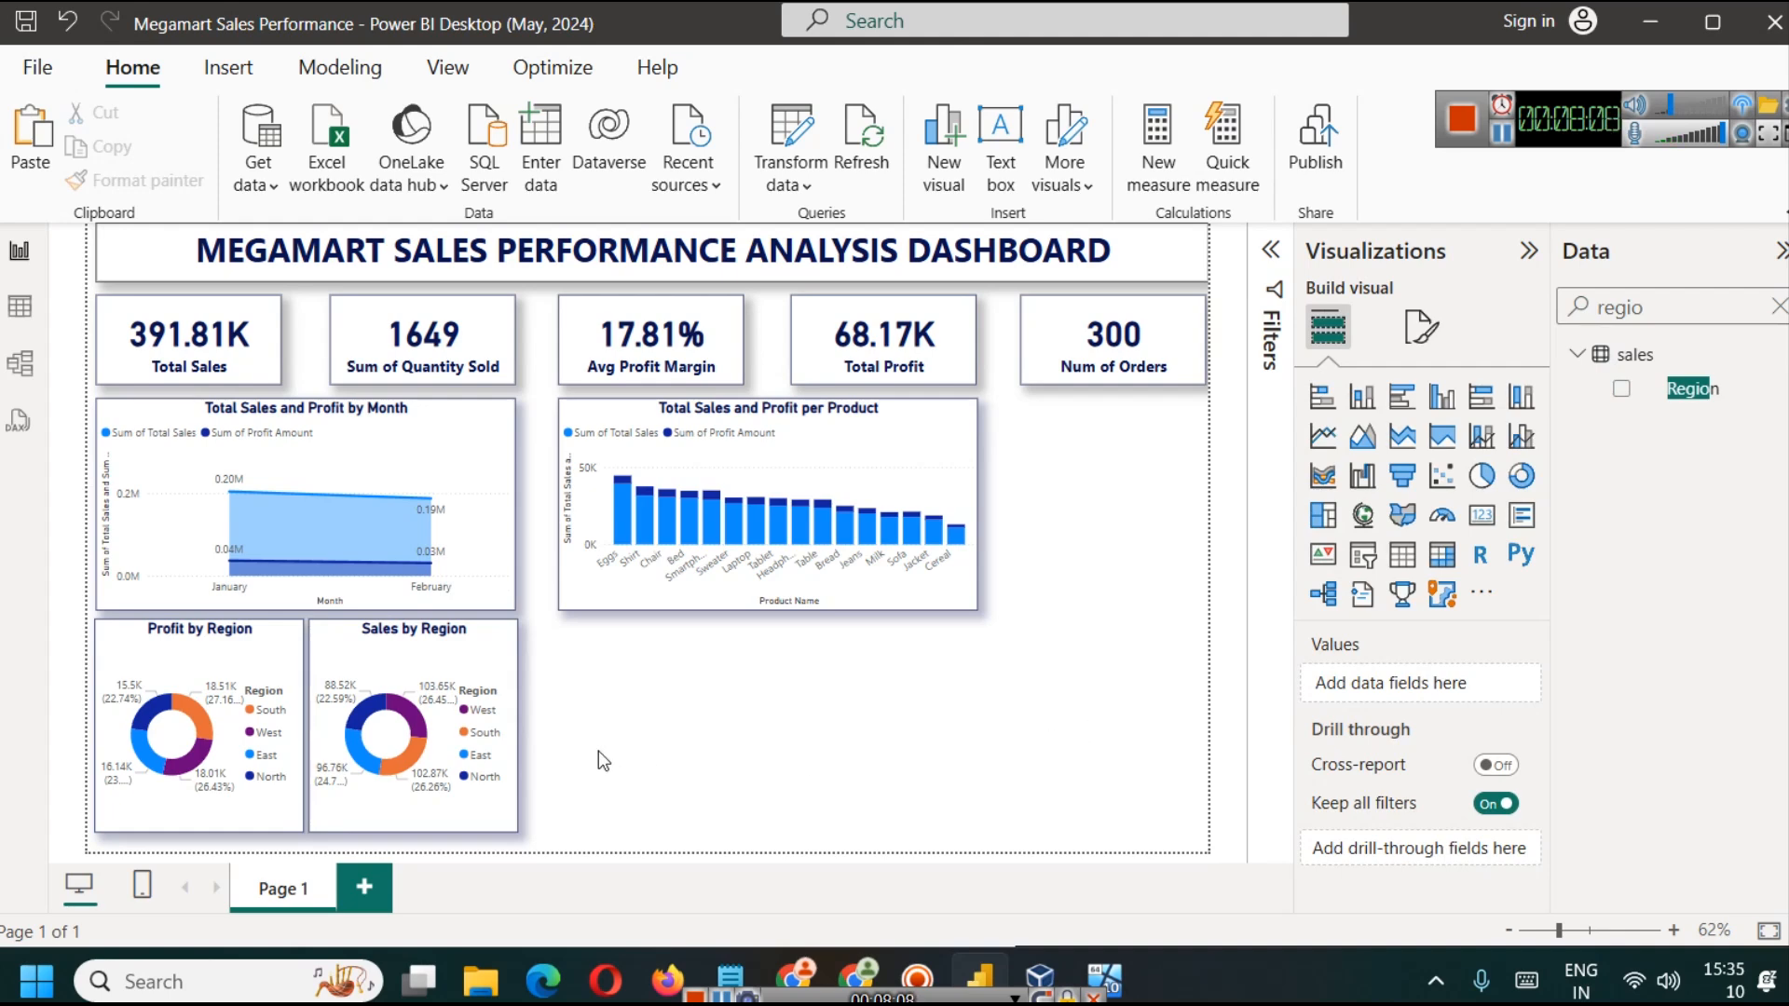
Step: Examine the shares of each region in the Profit by Region and Sales by Region donut charts at close range
left_click(1614, 933)
scroll(942, 645, "down", 10)
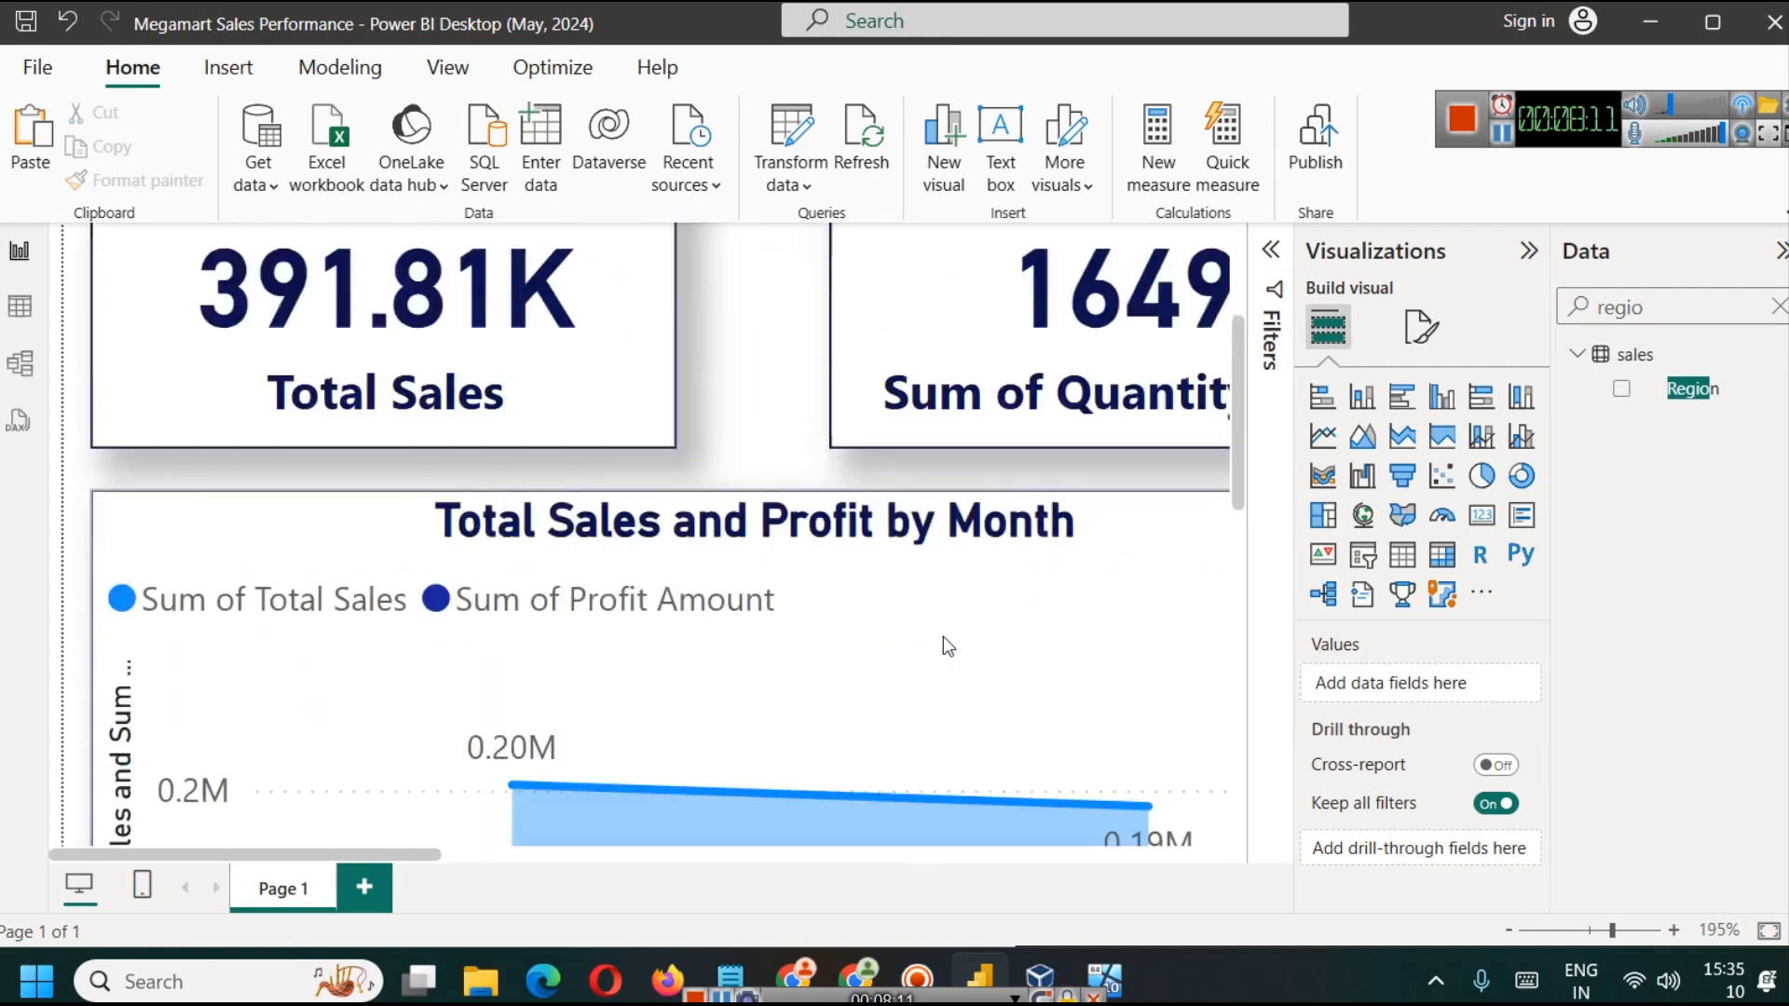
scroll(943, 624, "up", 1)
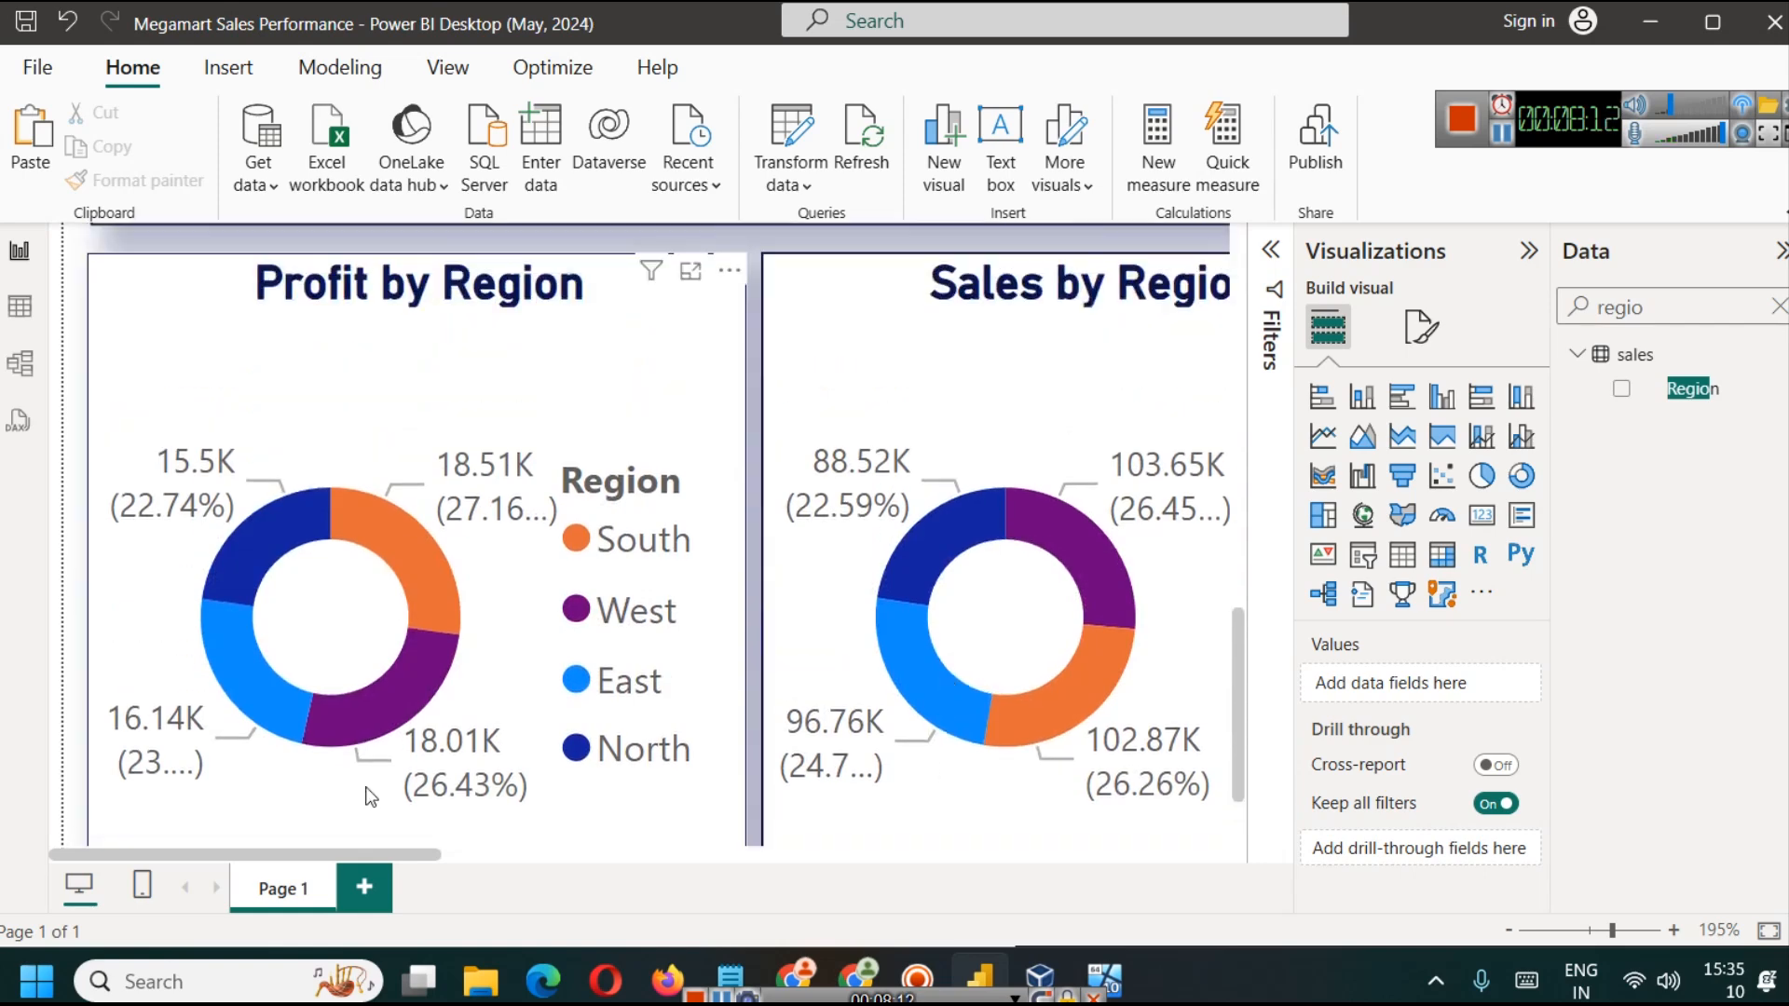
left_click(1507, 931)
scroll(988, 669, "up", 2)
scroll(988, 669, "down", 1)
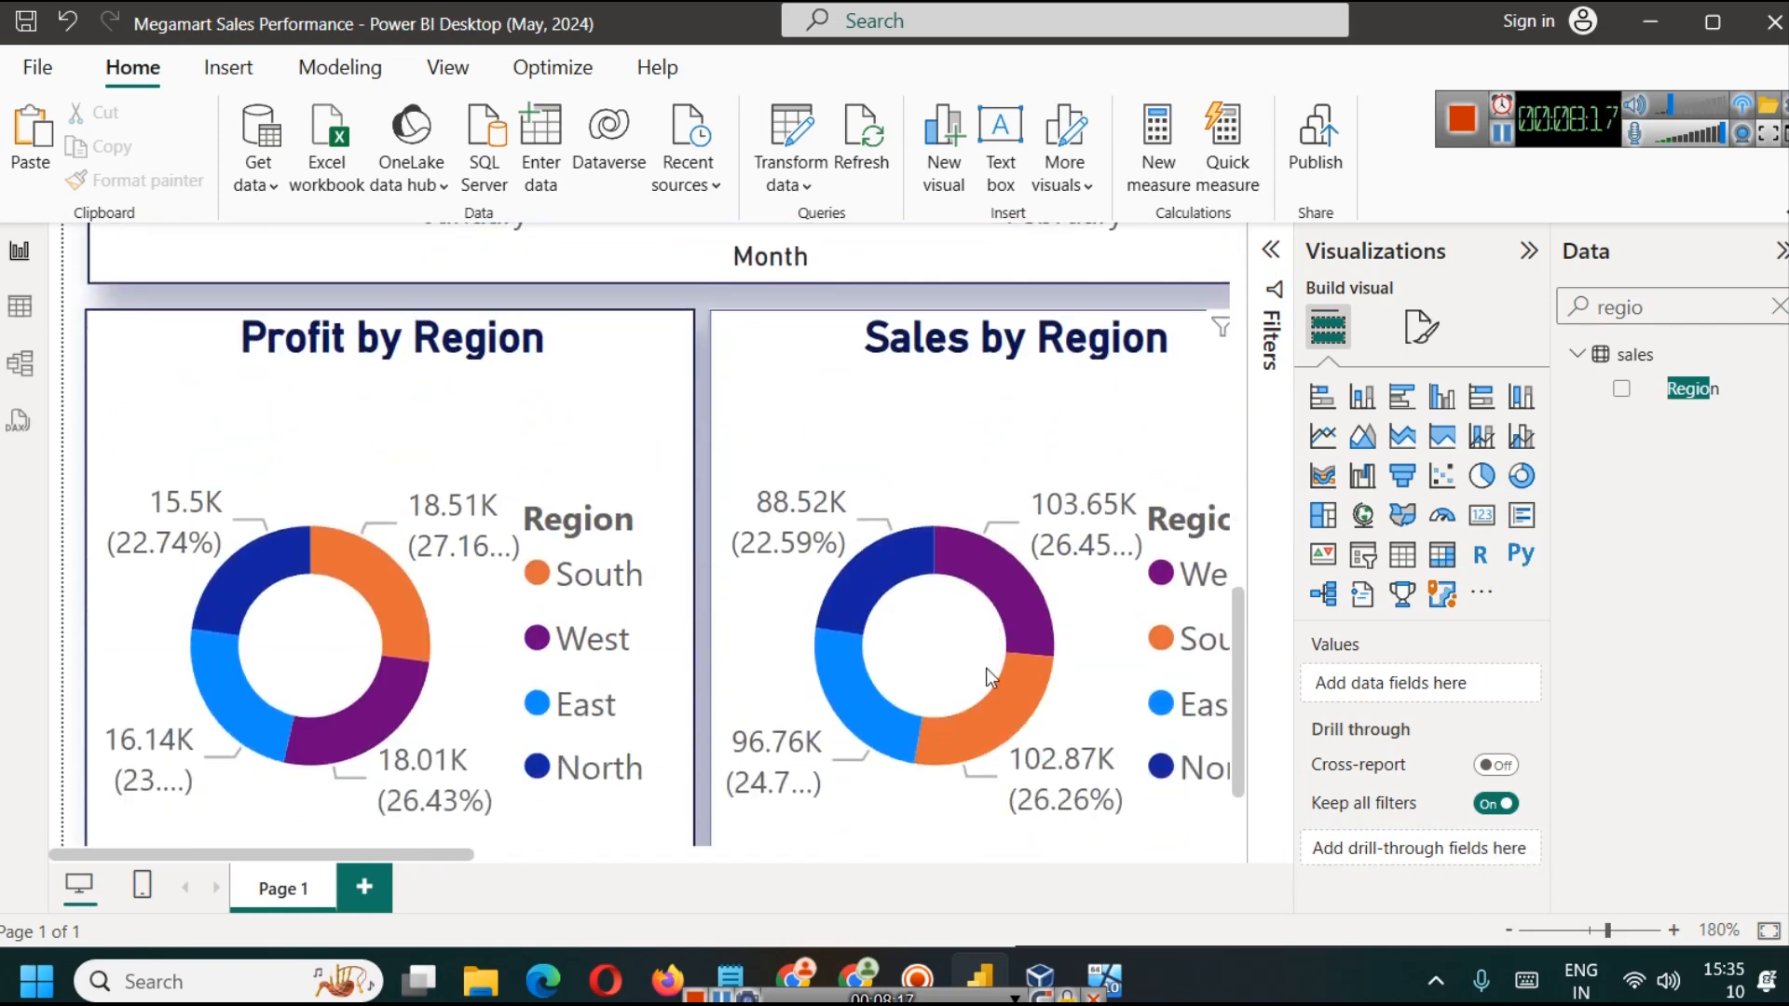
scroll(985, 668, "down", 1)
mouse_move(1032, 539)
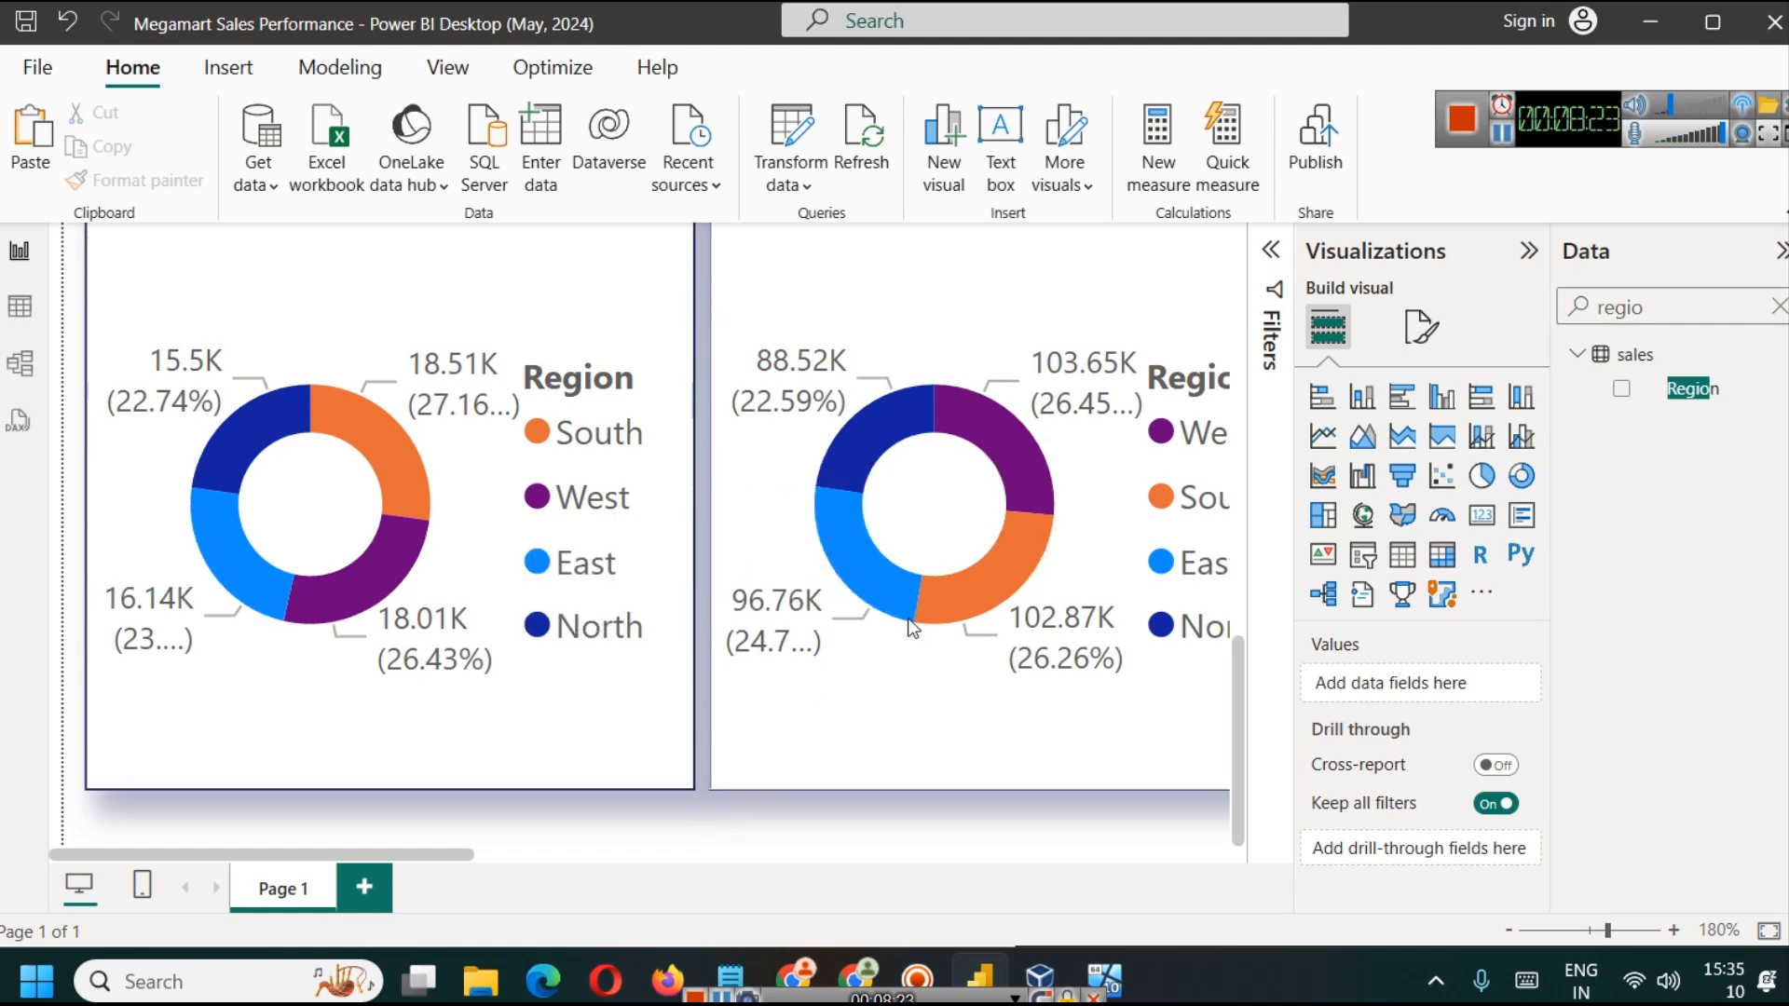
scroll(907, 618, "down", 2)
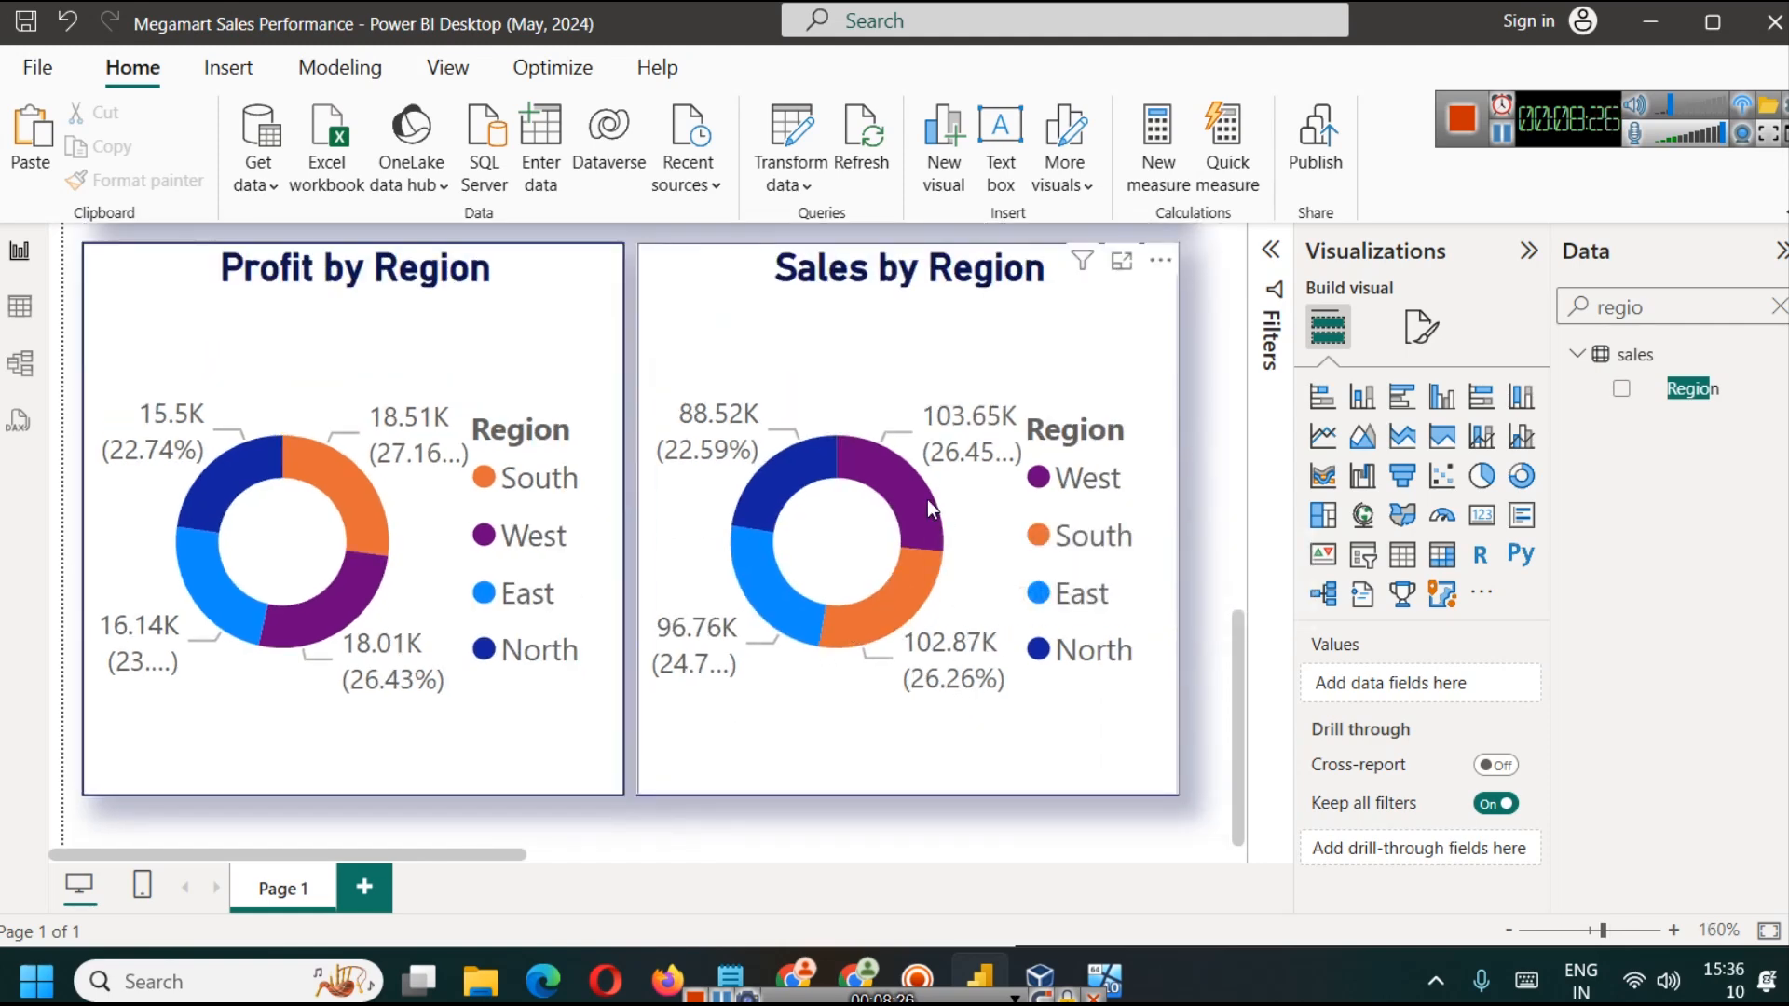
mouse_move(928, 507)
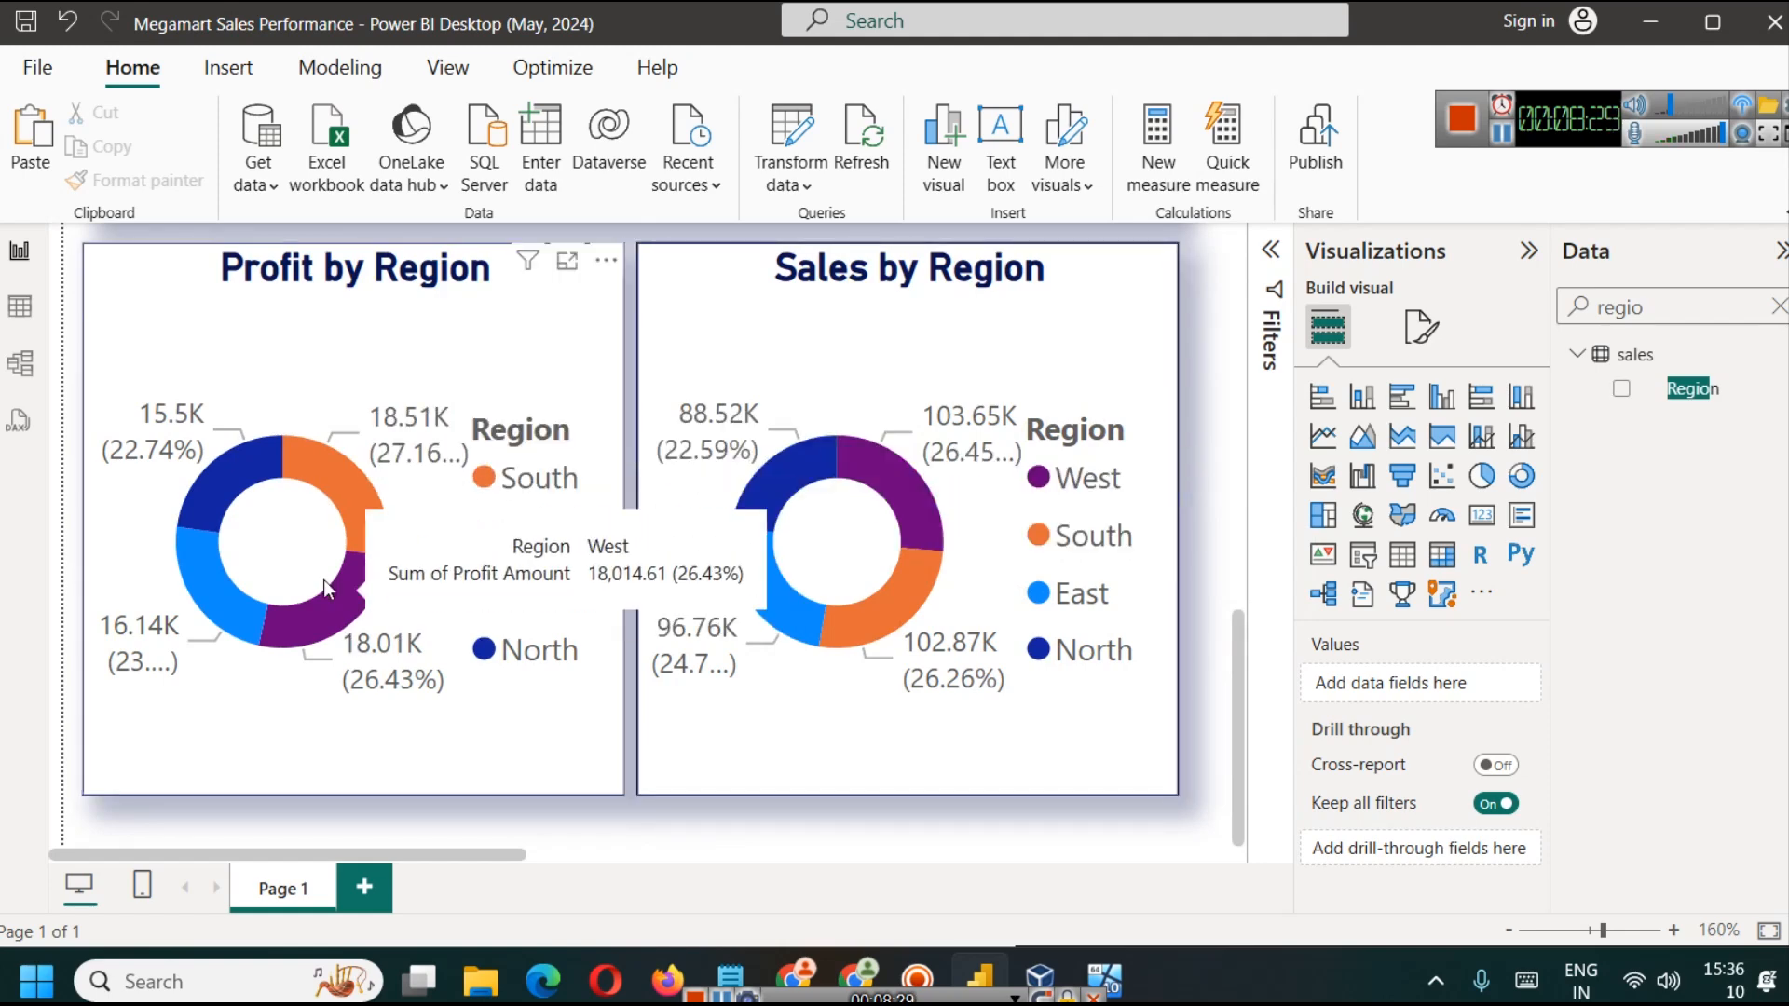
mouse_move(350, 619)
scroll(1129, 464, "up", 2)
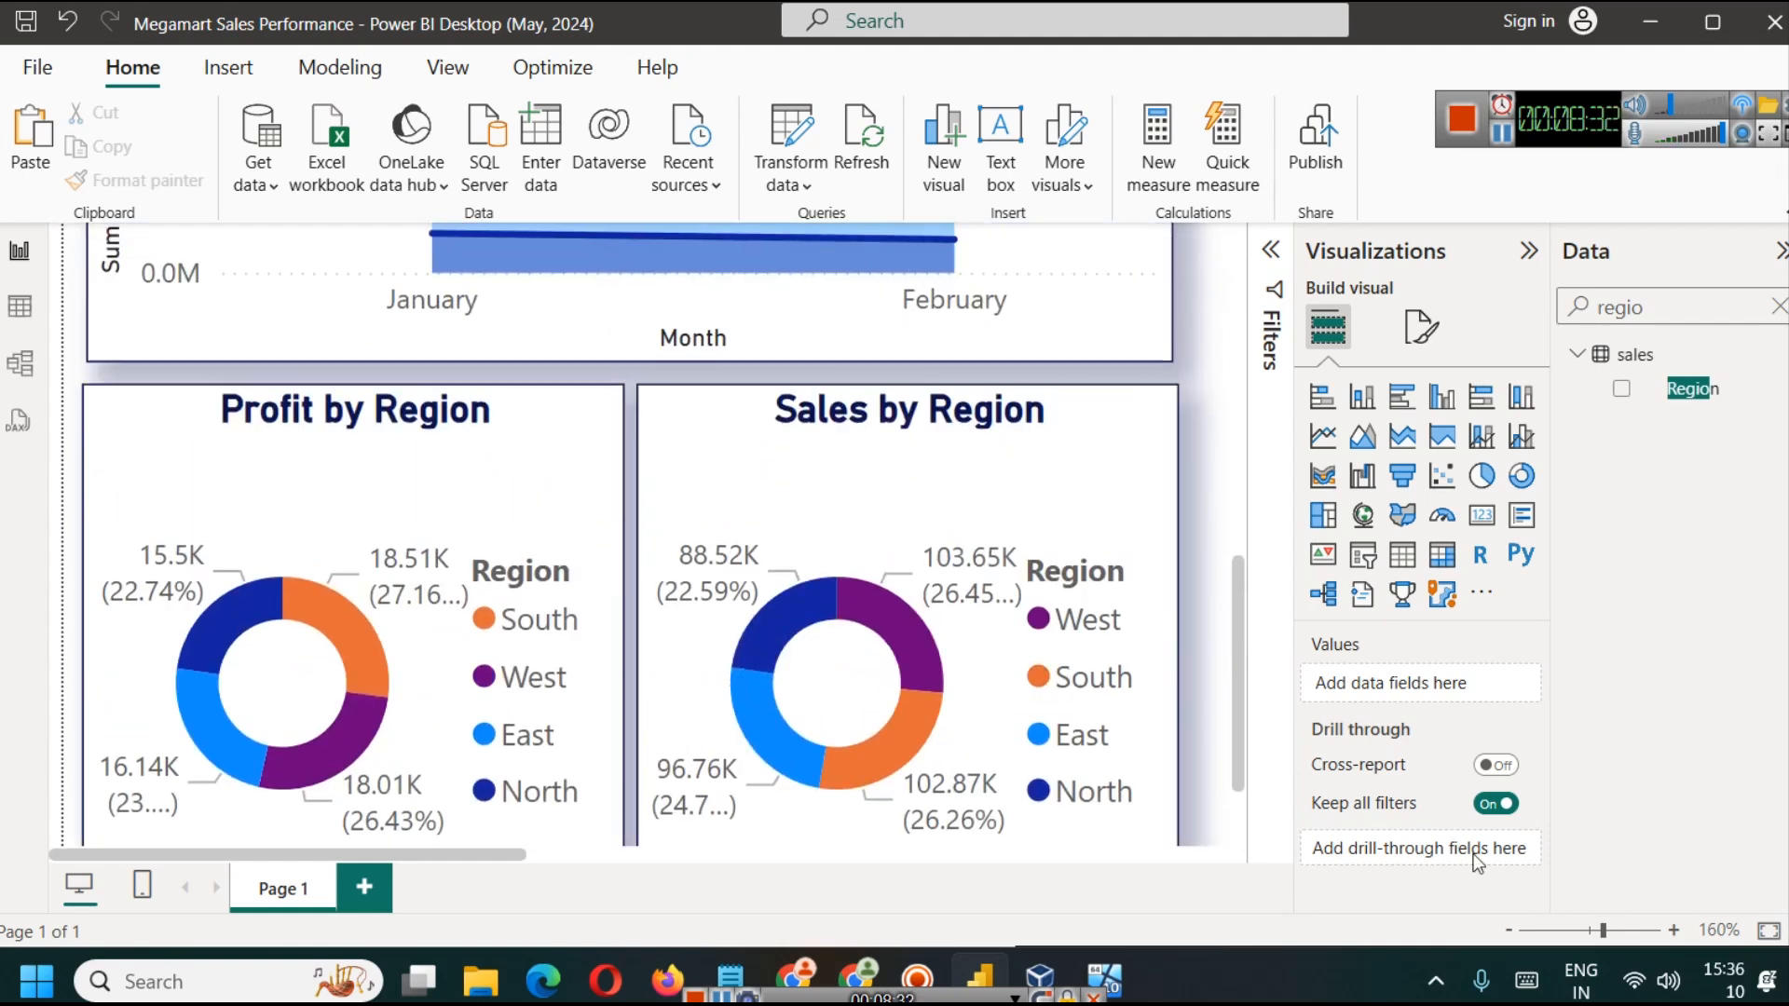
Step: Fit the whole dashboard page in view and examine the columns of the sales table for further chart fields
left_click(1764, 930)
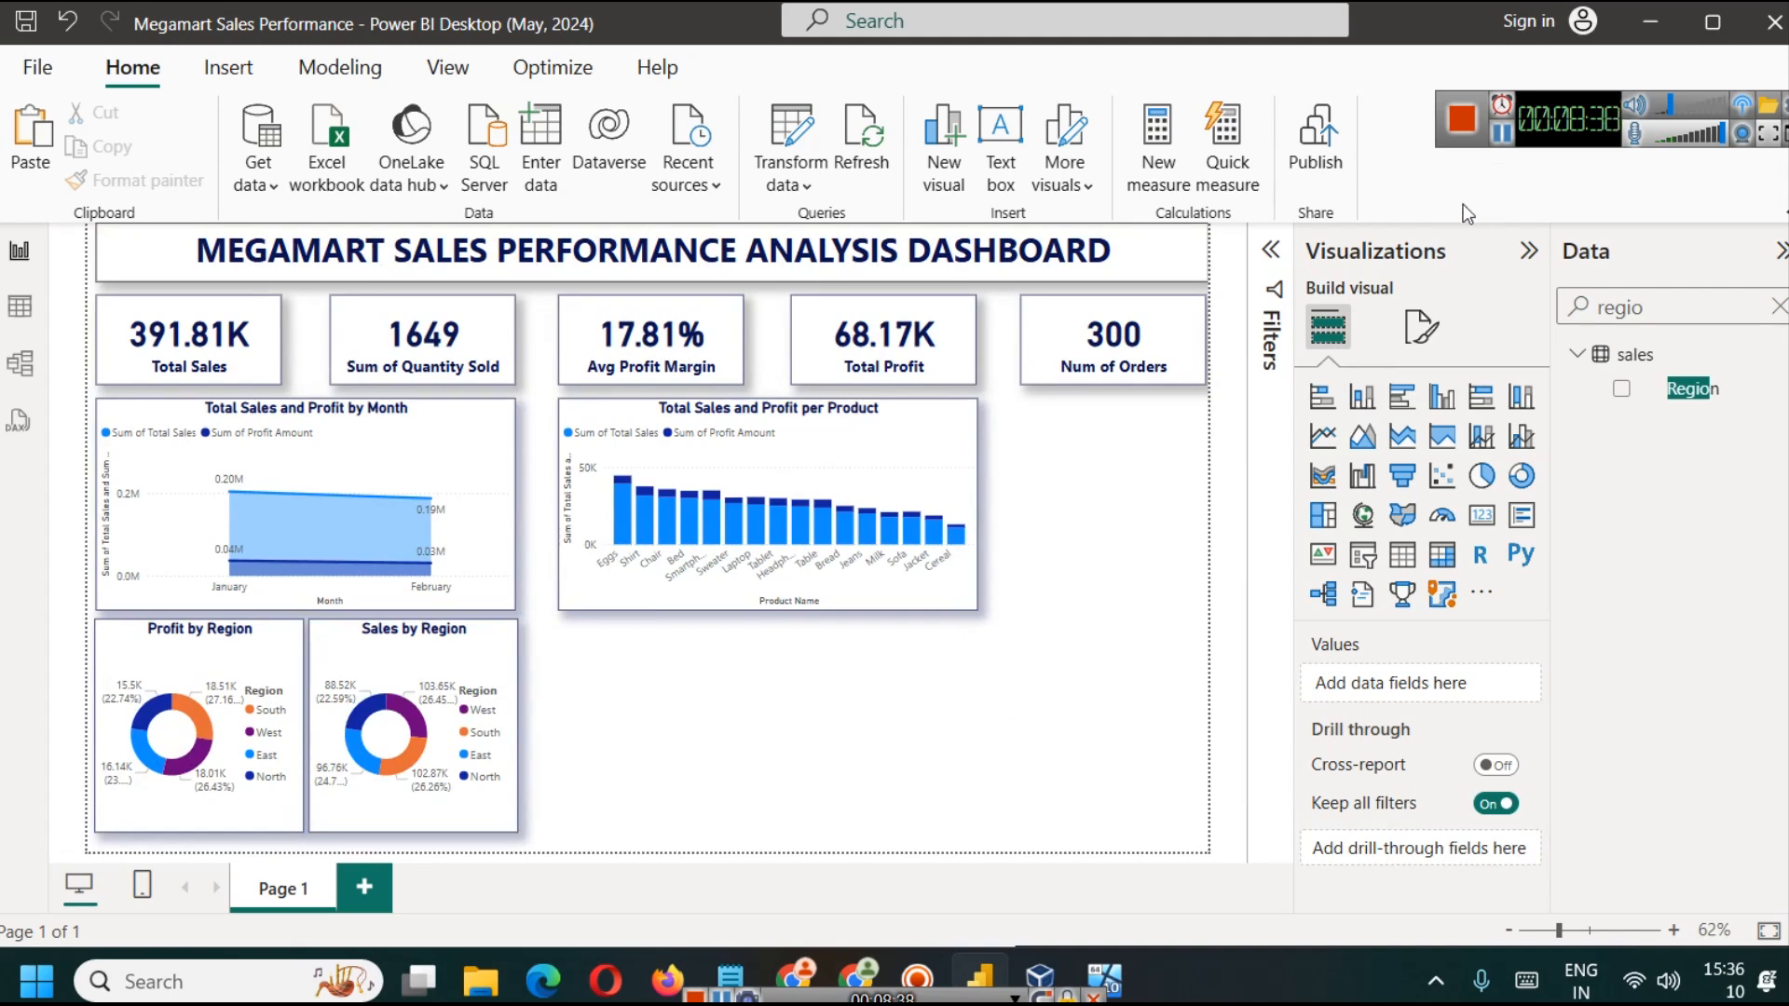
left_click(1507, 138)
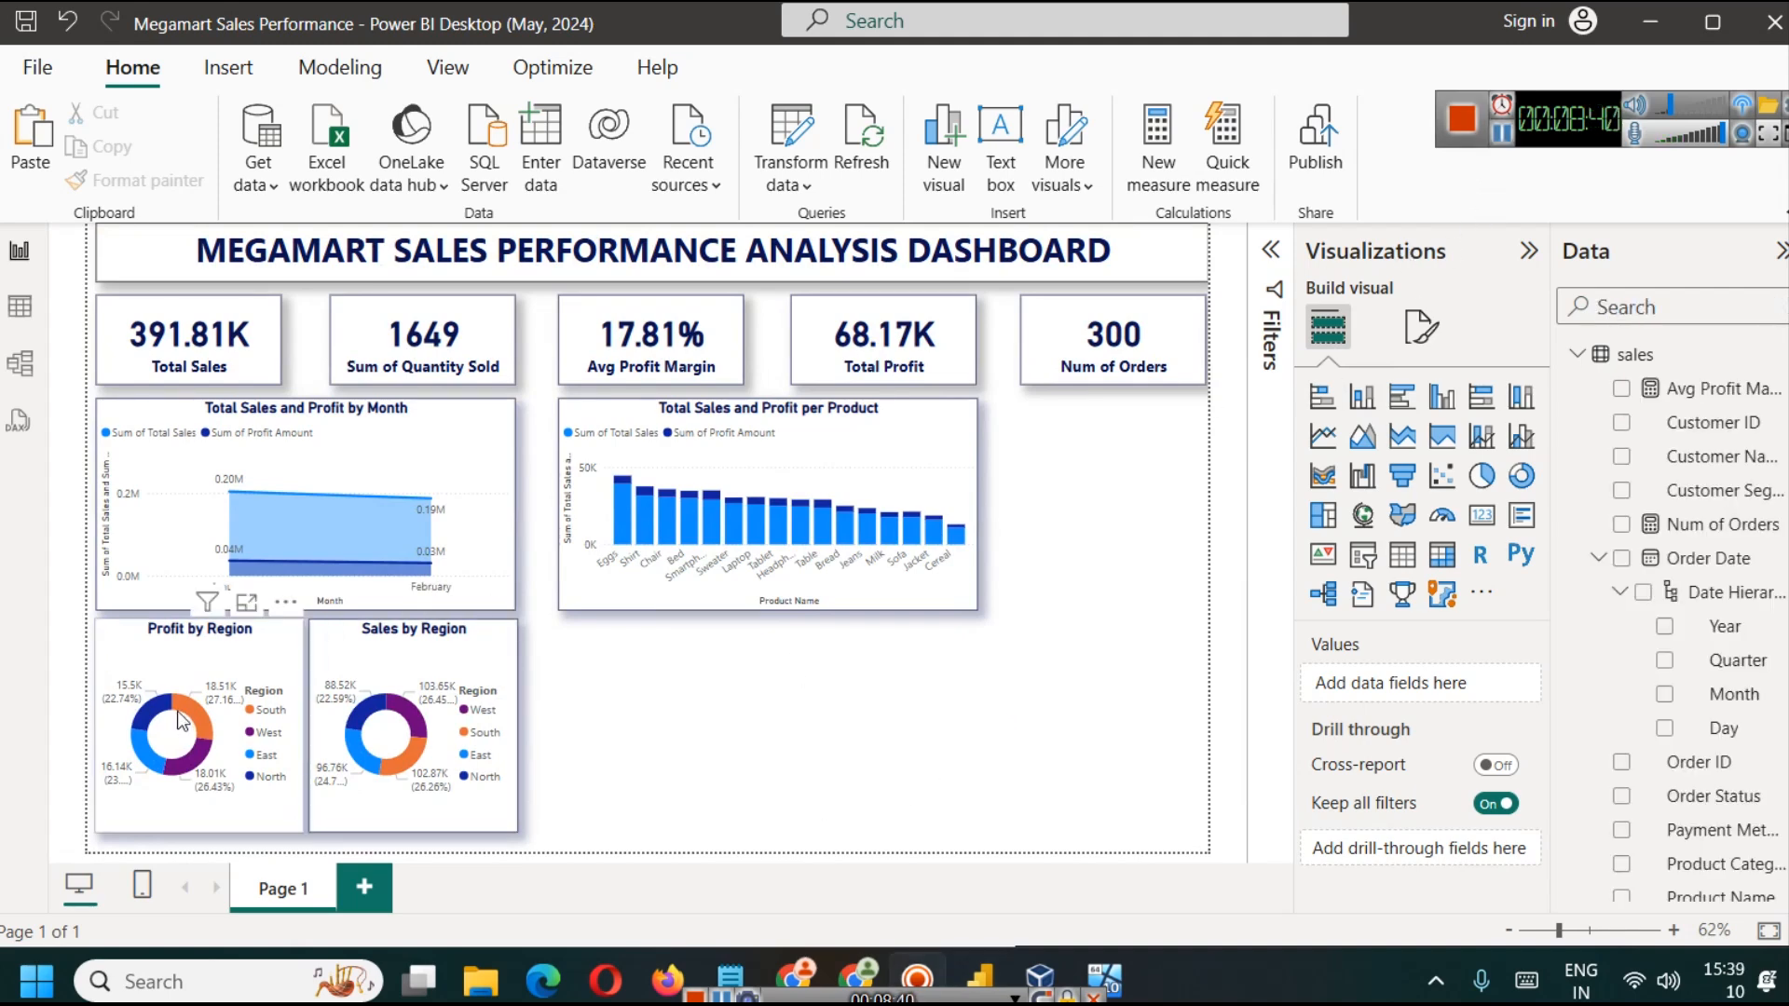
left_click(19, 307)
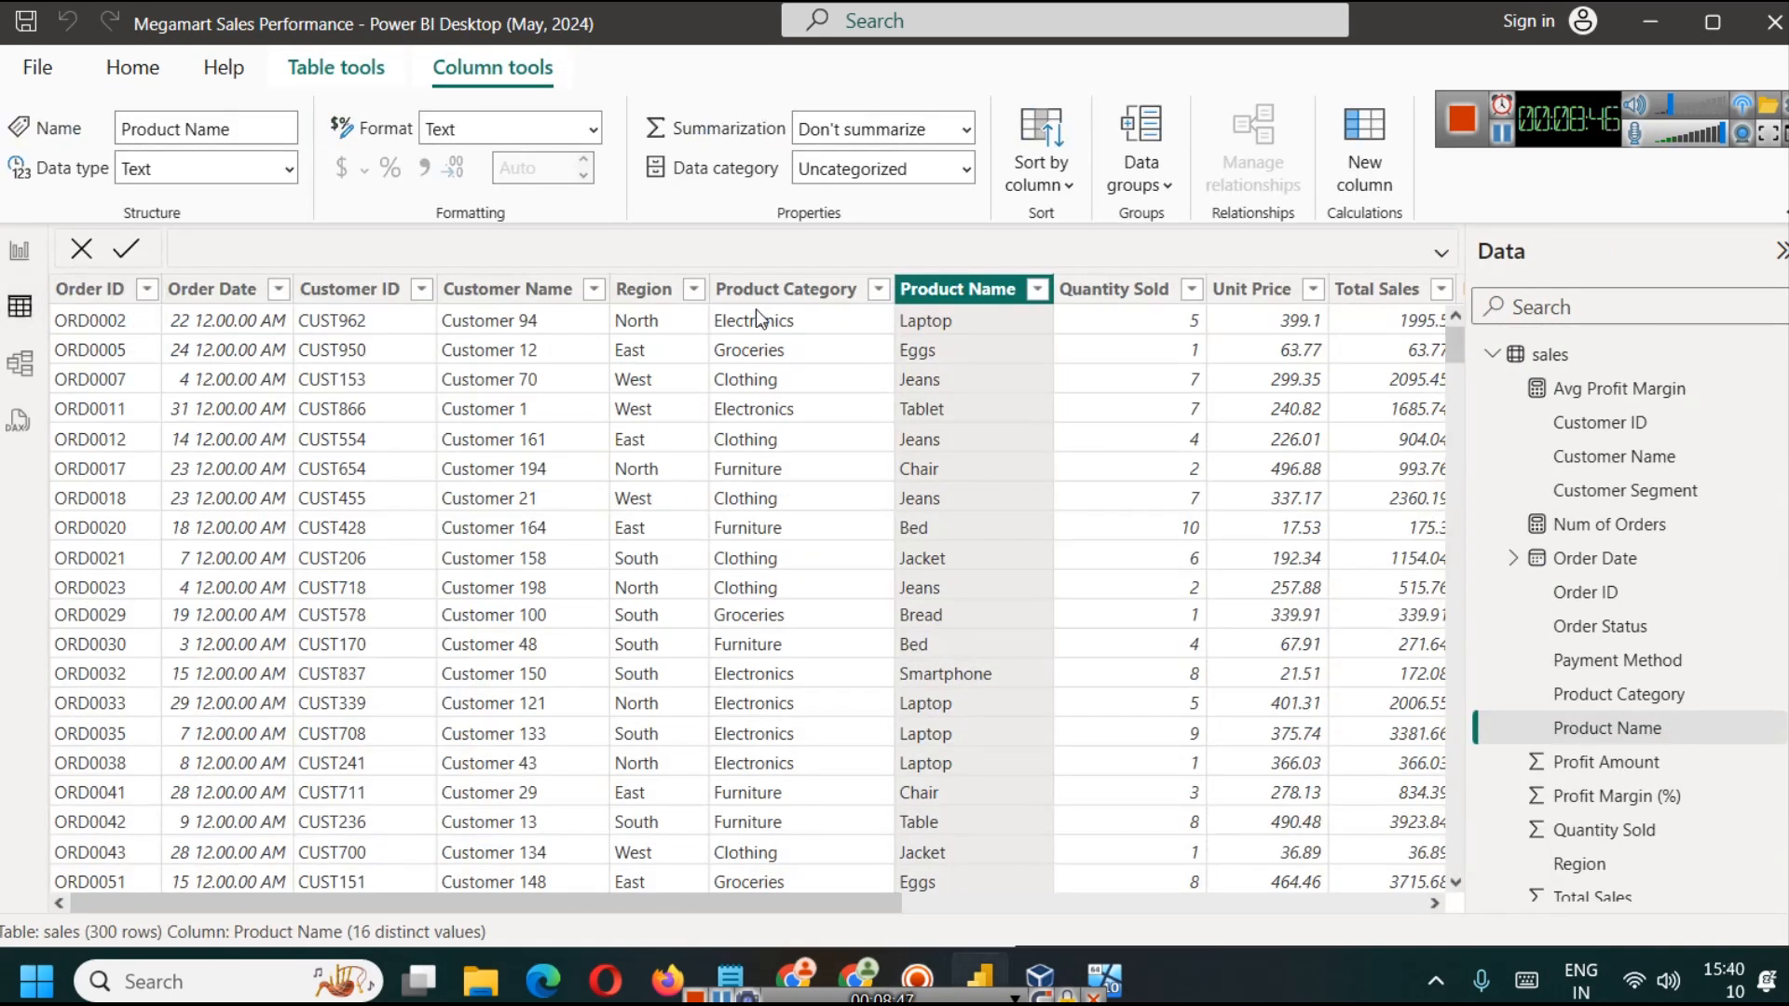
left_click_drag(808, 903, 1327, 896)
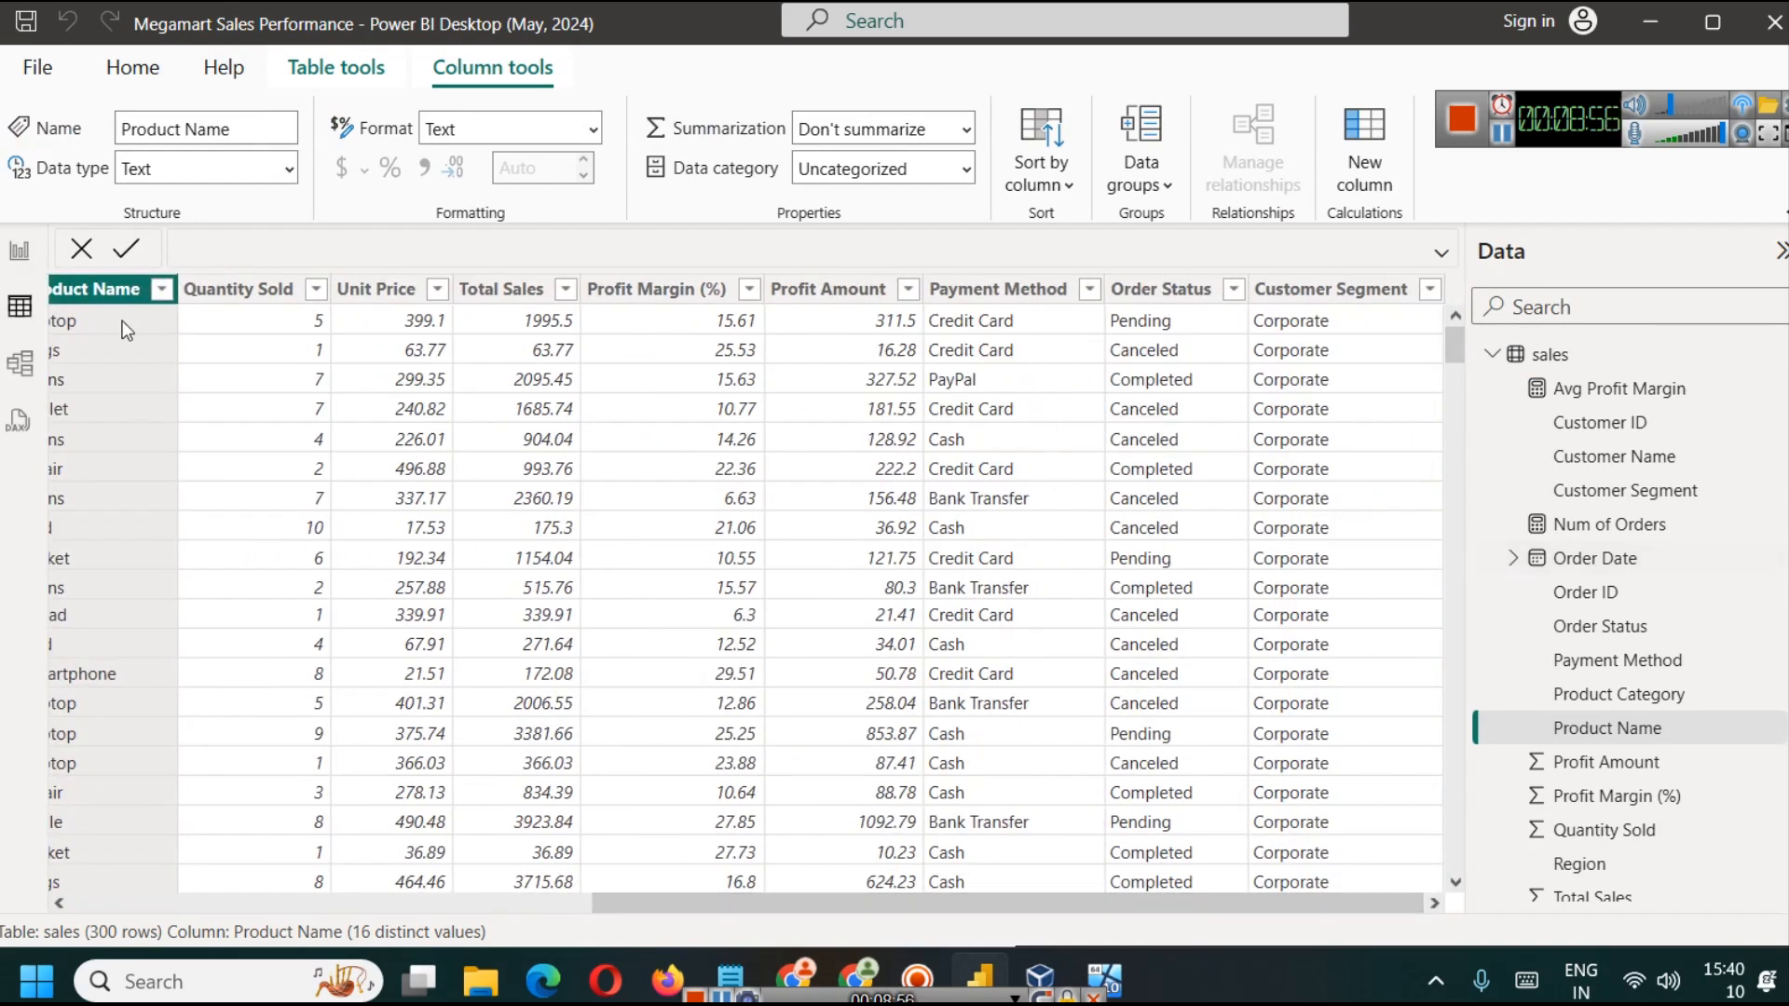
left_click(19, 251)
Step: Narrow the Total Sales and Profit by Month chart, place the product chart closer beside it, and narrow that chart too
left_click(495, 500)
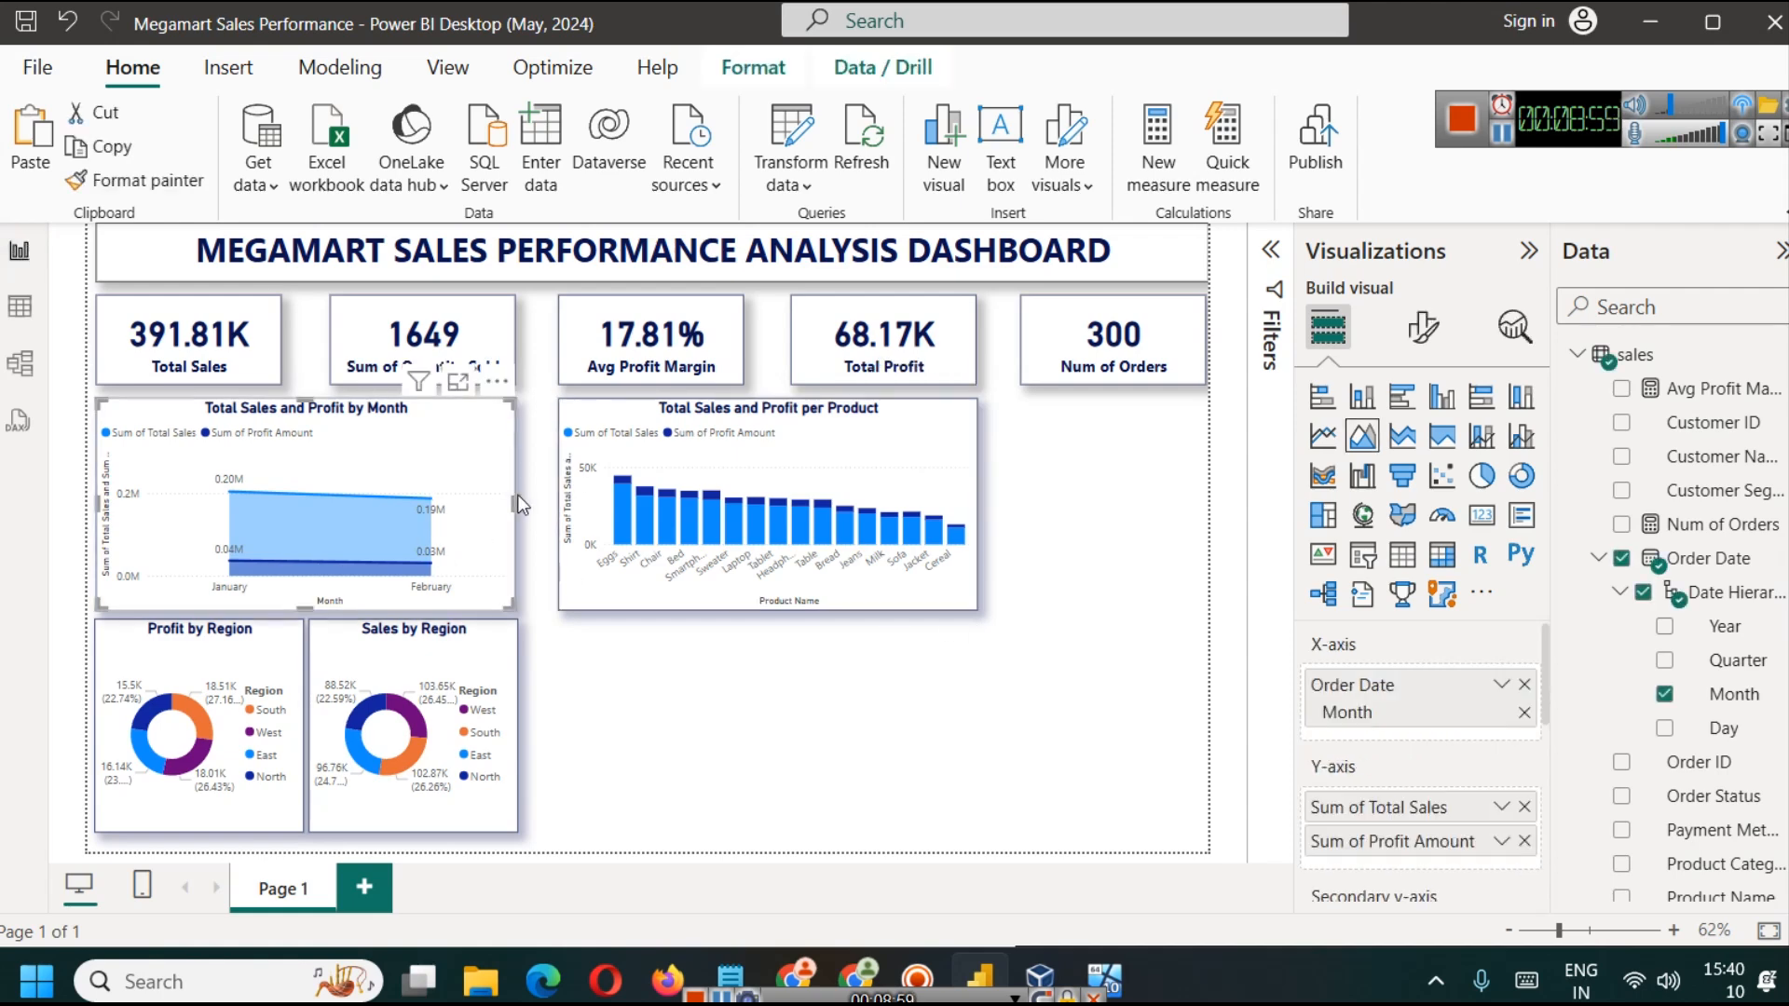
left_click_drag(506, 511, 415, 496)
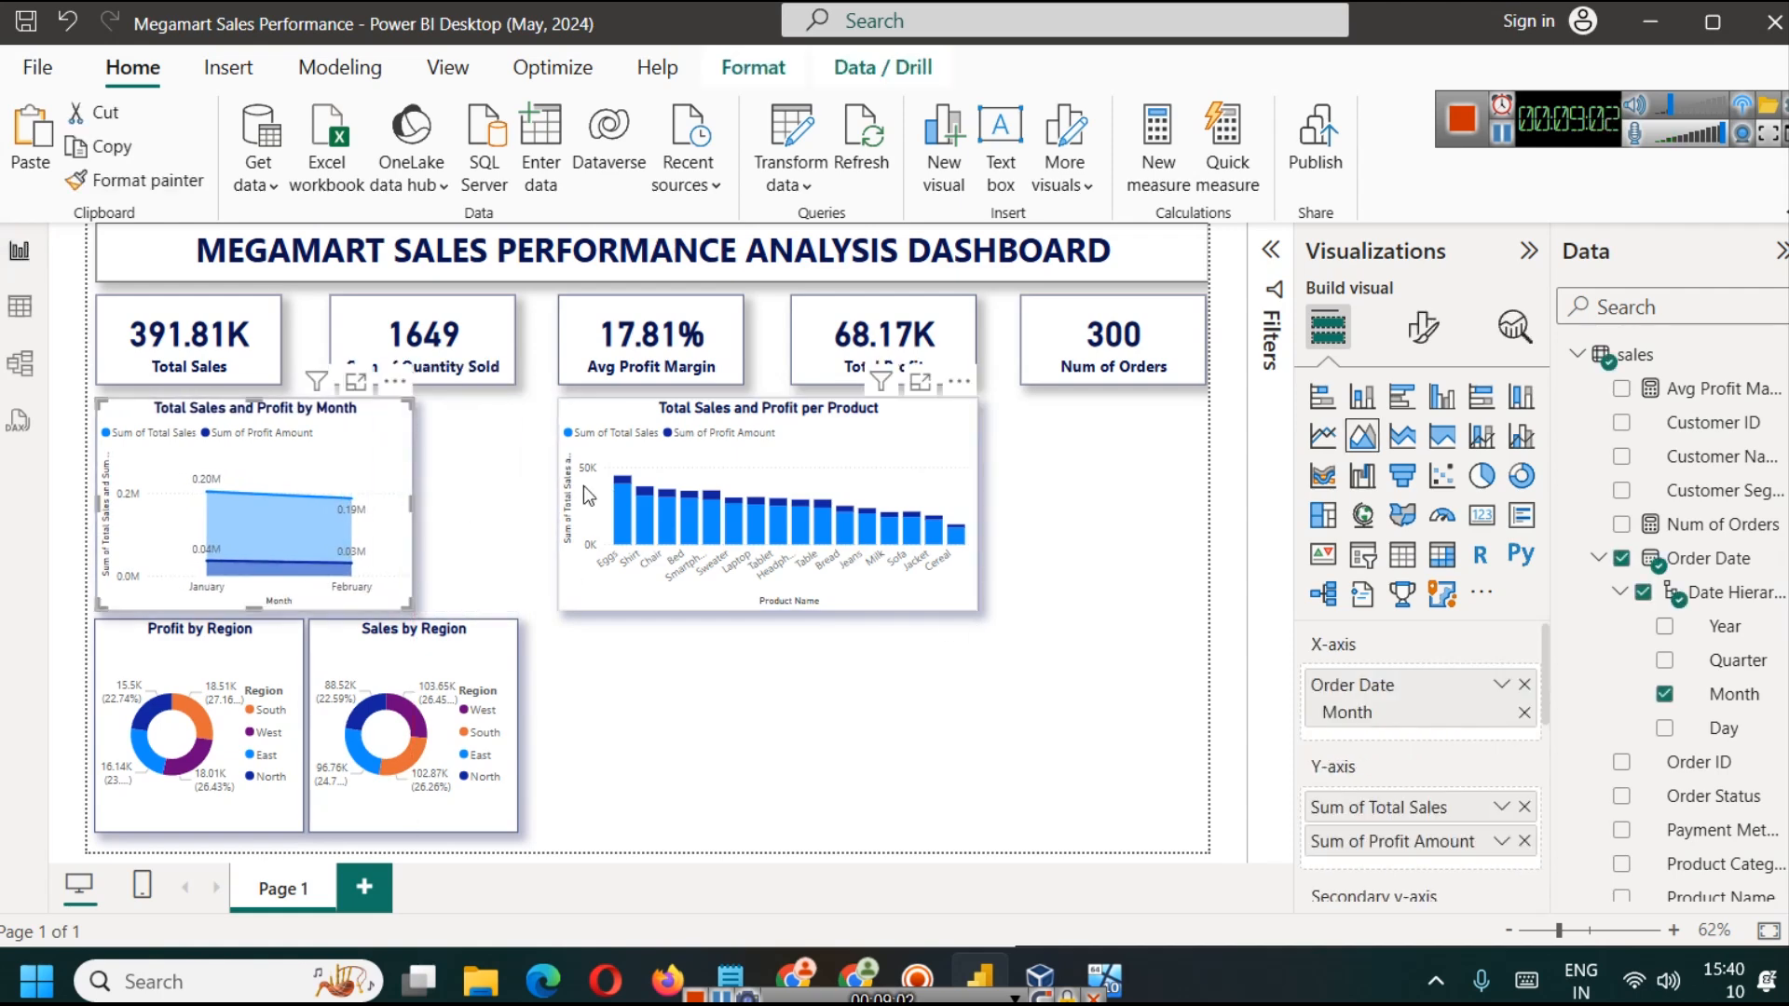
left_click_drag(610, 496, 494, 492)
left_click_drag(856, 508, 746, 508)
left_click(811, 531)
left_click(357, 433)
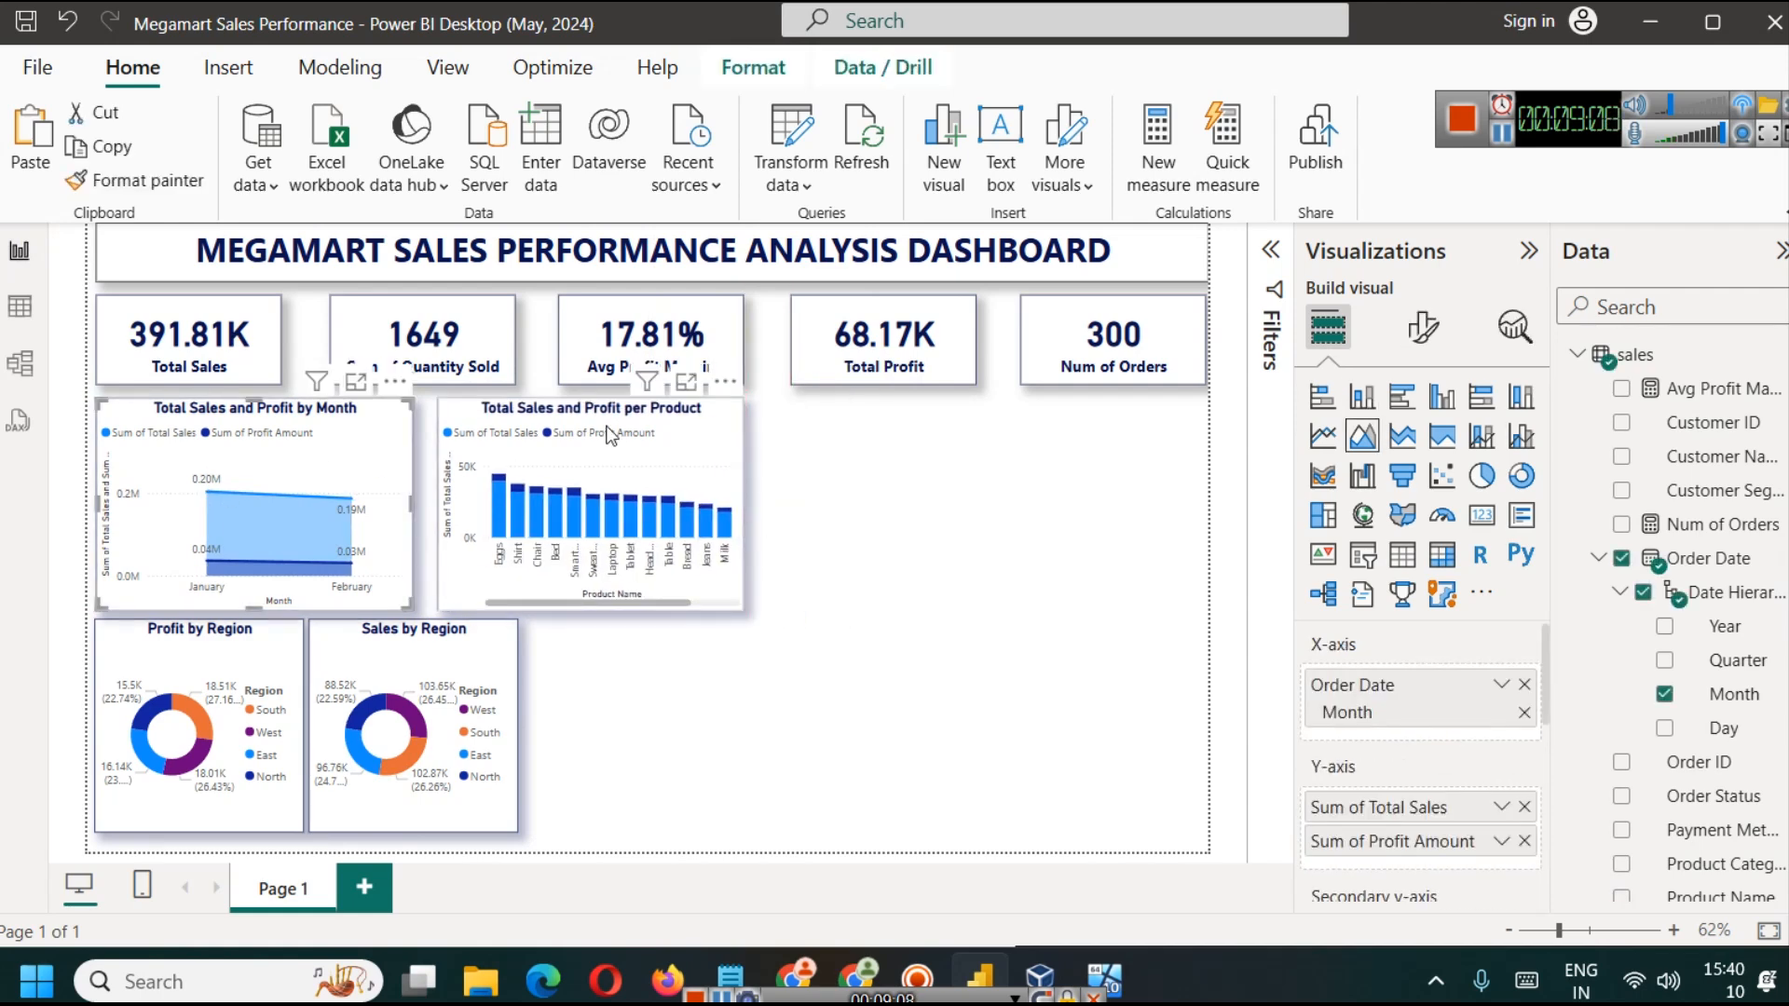
Step: Duplicate the Total Sales and Profit per Product chart, narrow the copy slightly, and place it just right of the original
left_click(610, 434)
key("ctrl+v")
left_click_drag(697, 438, 1076, 421)
left_click(844, 684)
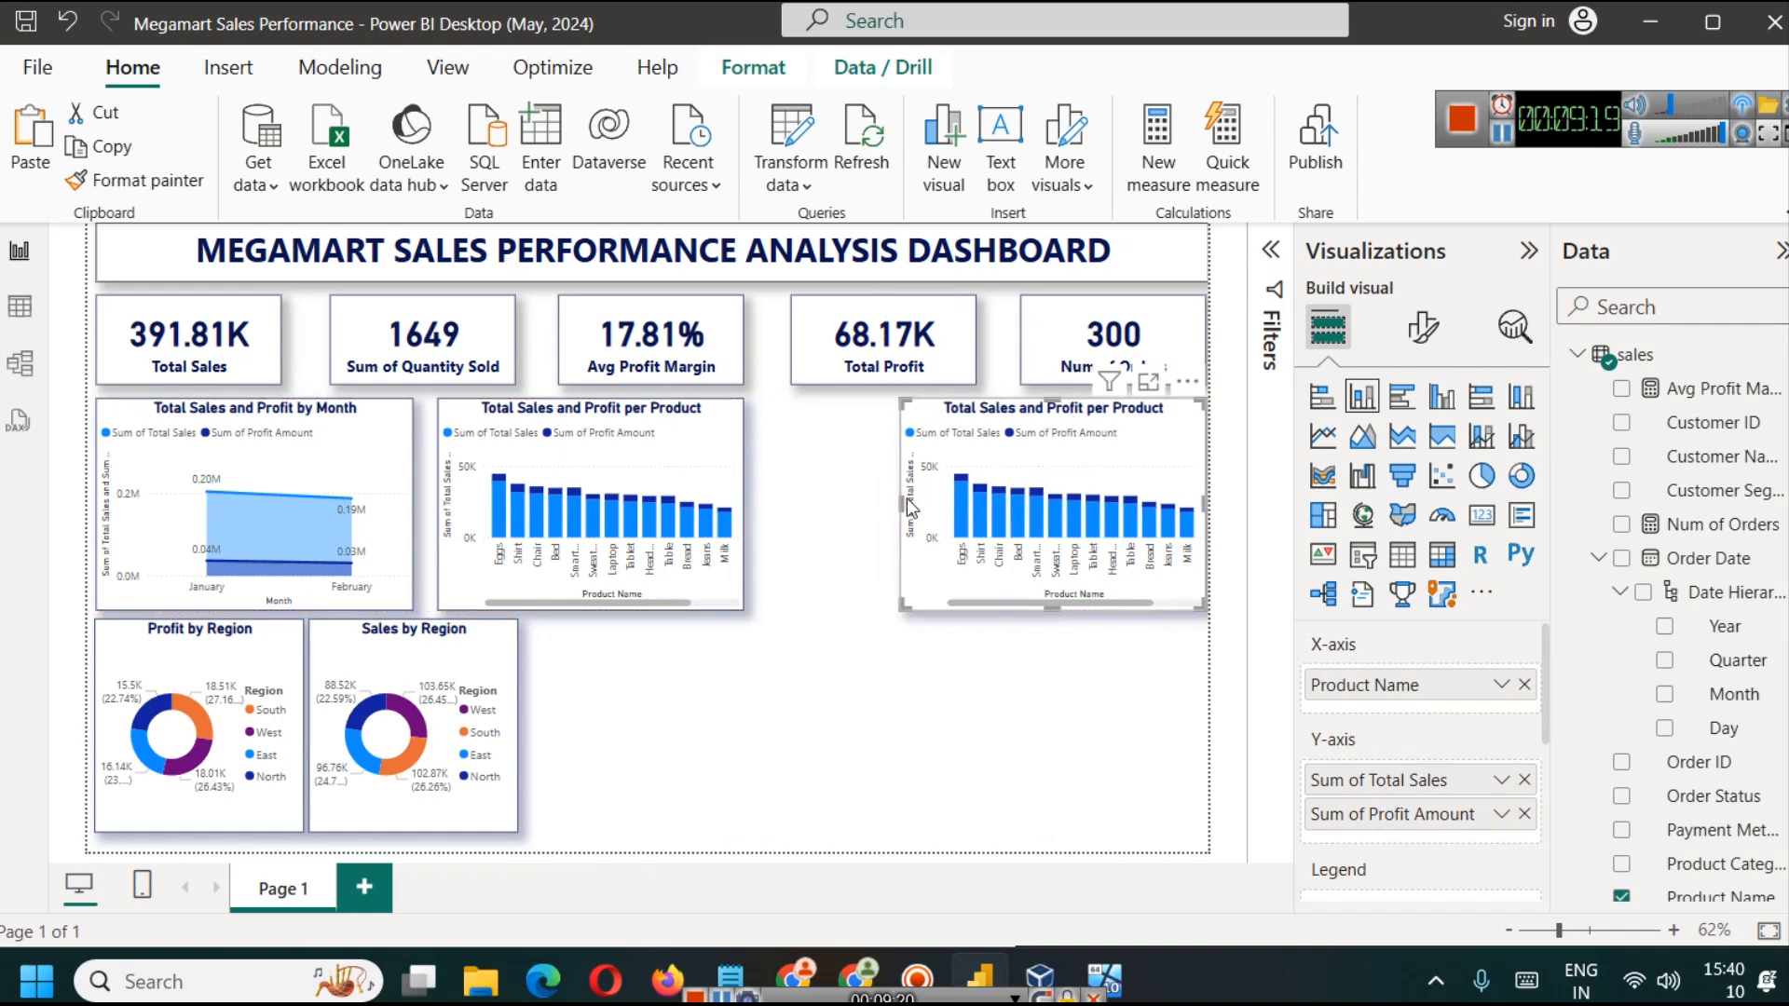
mouse_move(897, 503)
left_mouse_down()
mouse_move(791, 506)
mouse_move(978, 506)
mouse_move(914, 506)
left_mouse_up()
left_click_drag(1012, 440, 865, 439)
Step: Shift the quantity, profit margin, total profit and order count cards left so they sit closer together, leaving room at the row's right end
left_click_drag(455, 352, 418, 352)
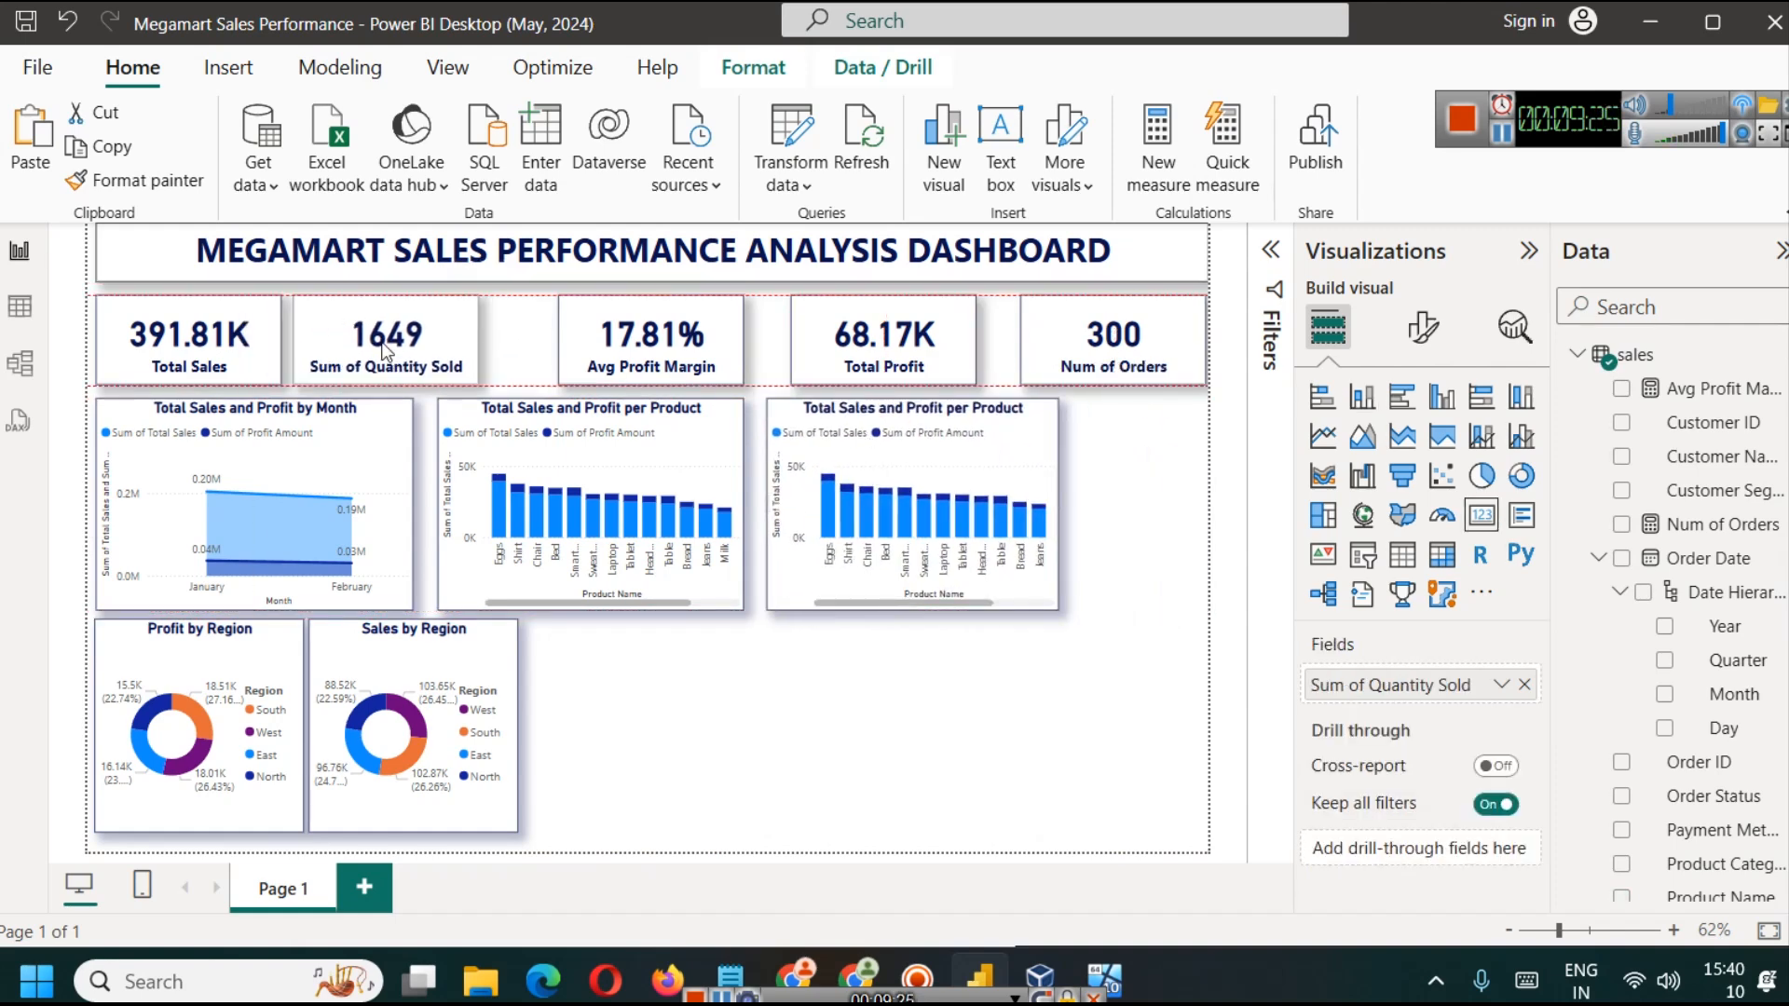
left_click_drag(577, 352, 517, 352)
left_click_drag(876, 352, 791, 353)
left_click_drag(1100, 347, 992, 345)
Step: Narrow the Total Sales and Sum of Quantity Sold cards and bring the quantity card closer to the sales card
left_click(273, 343)
mouse_move(274, 343)
left_mouse_down()
mouse_move(259, 337)
mouse_move(288, 337)
left_mouse_up()
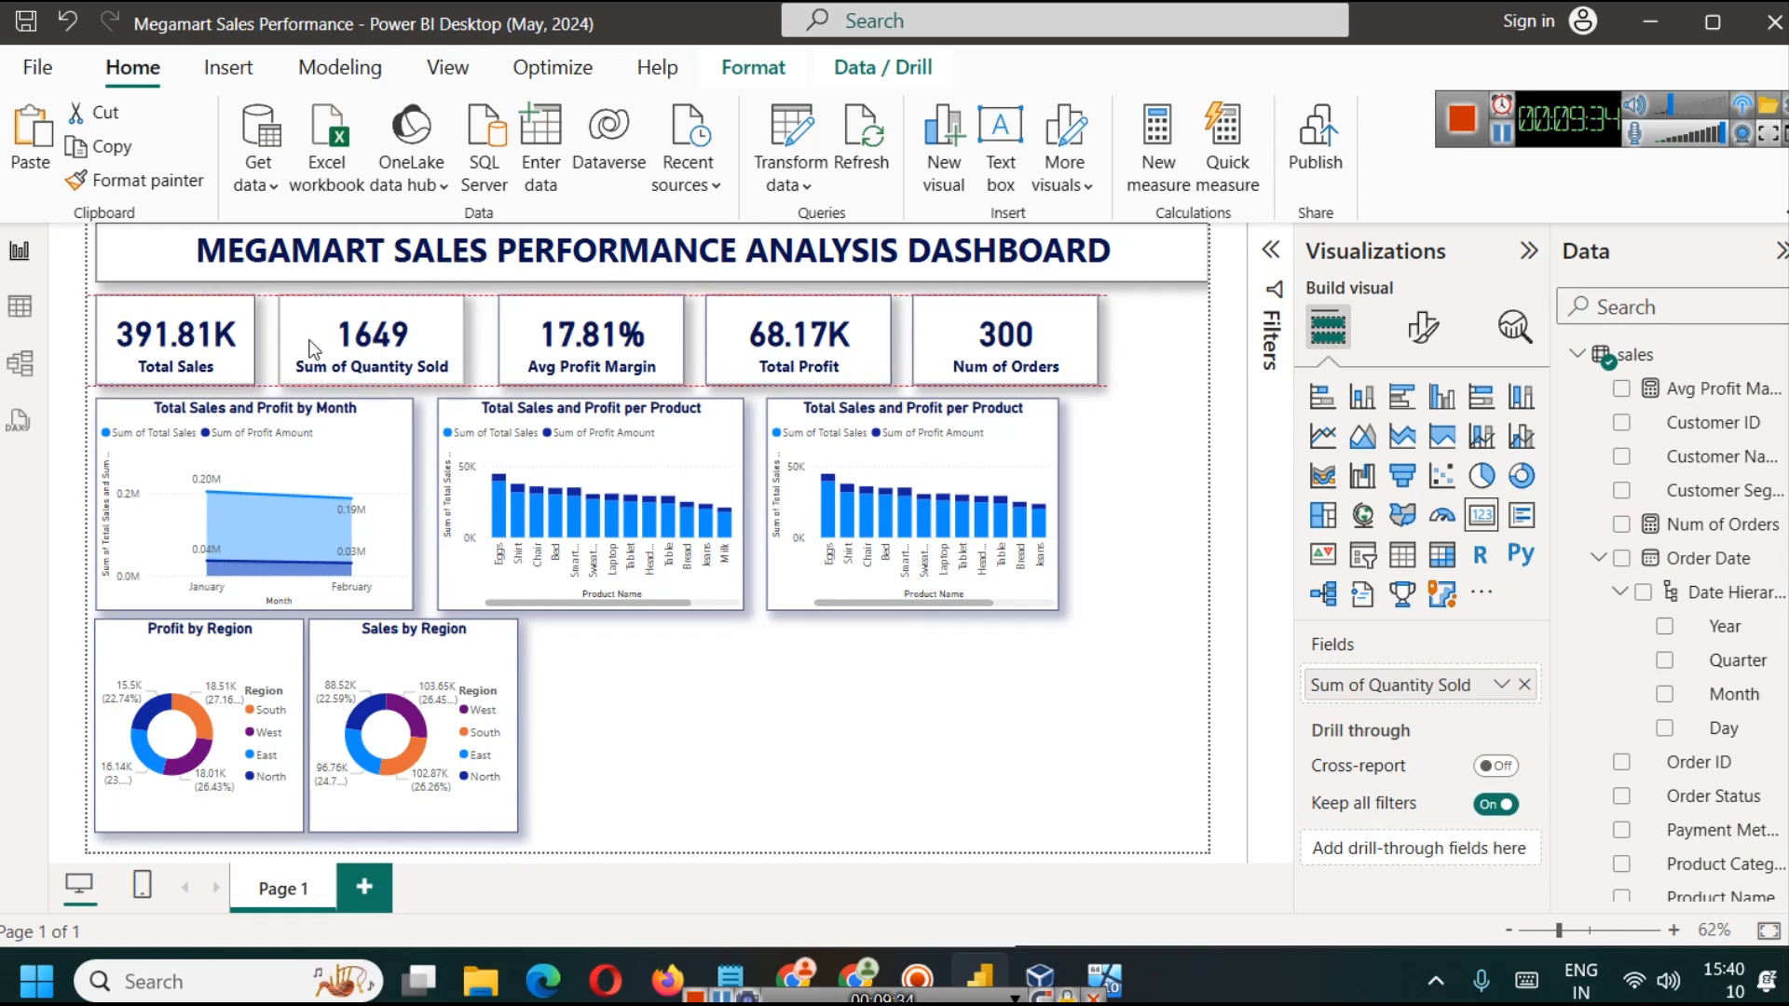
left_click_drag(464, 333, 443, 338)
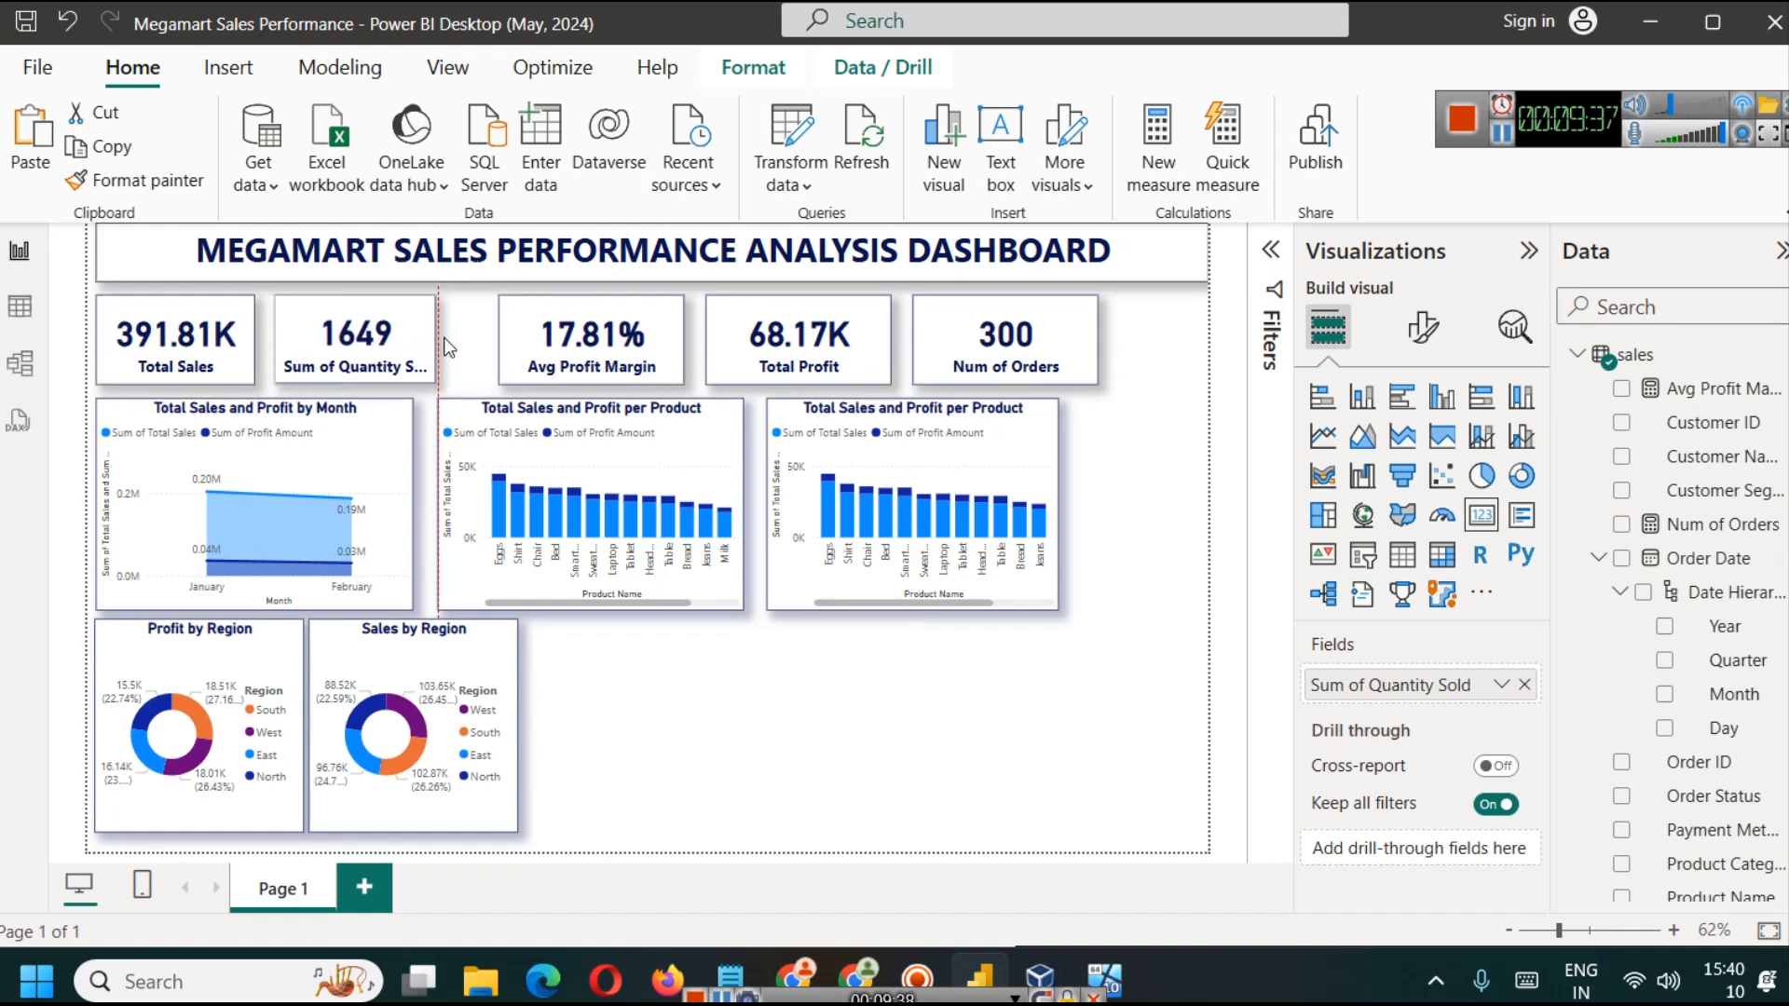
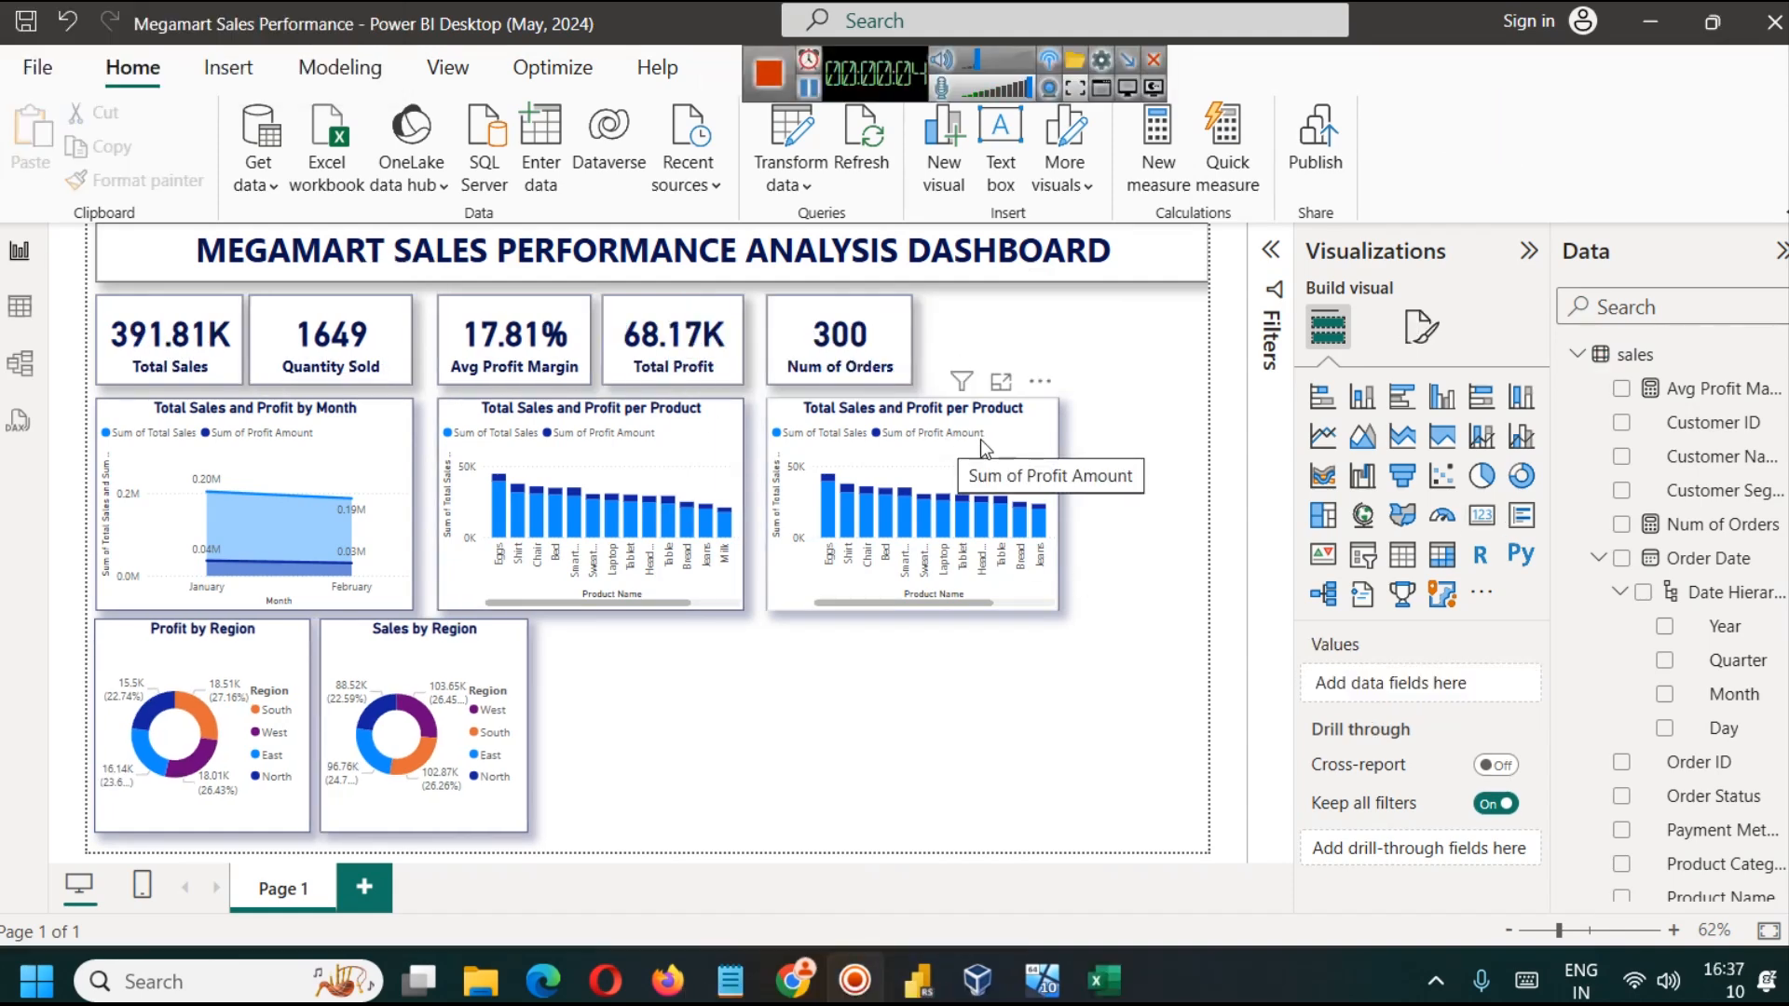
Step: Replace Product Name with Customer Segment on the X-axis of the duplicated Total Sales and Profit per Product chart
left_click(1031, 412)
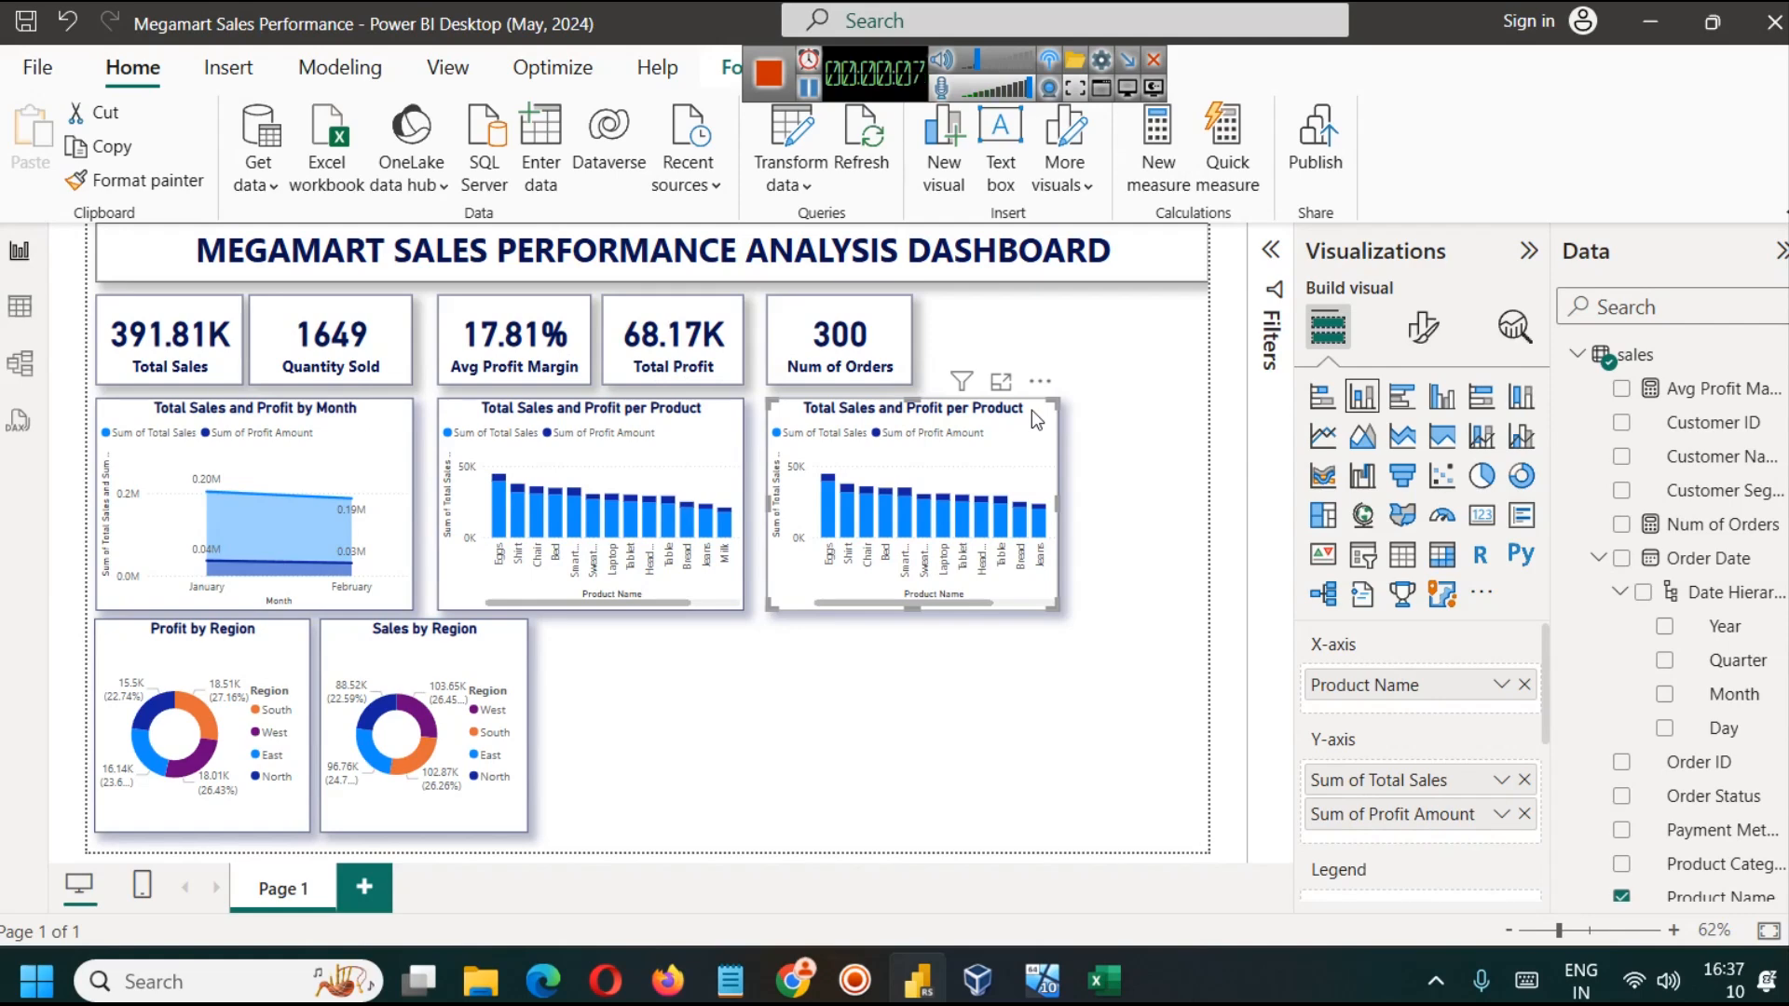
left_click(1524, 685)
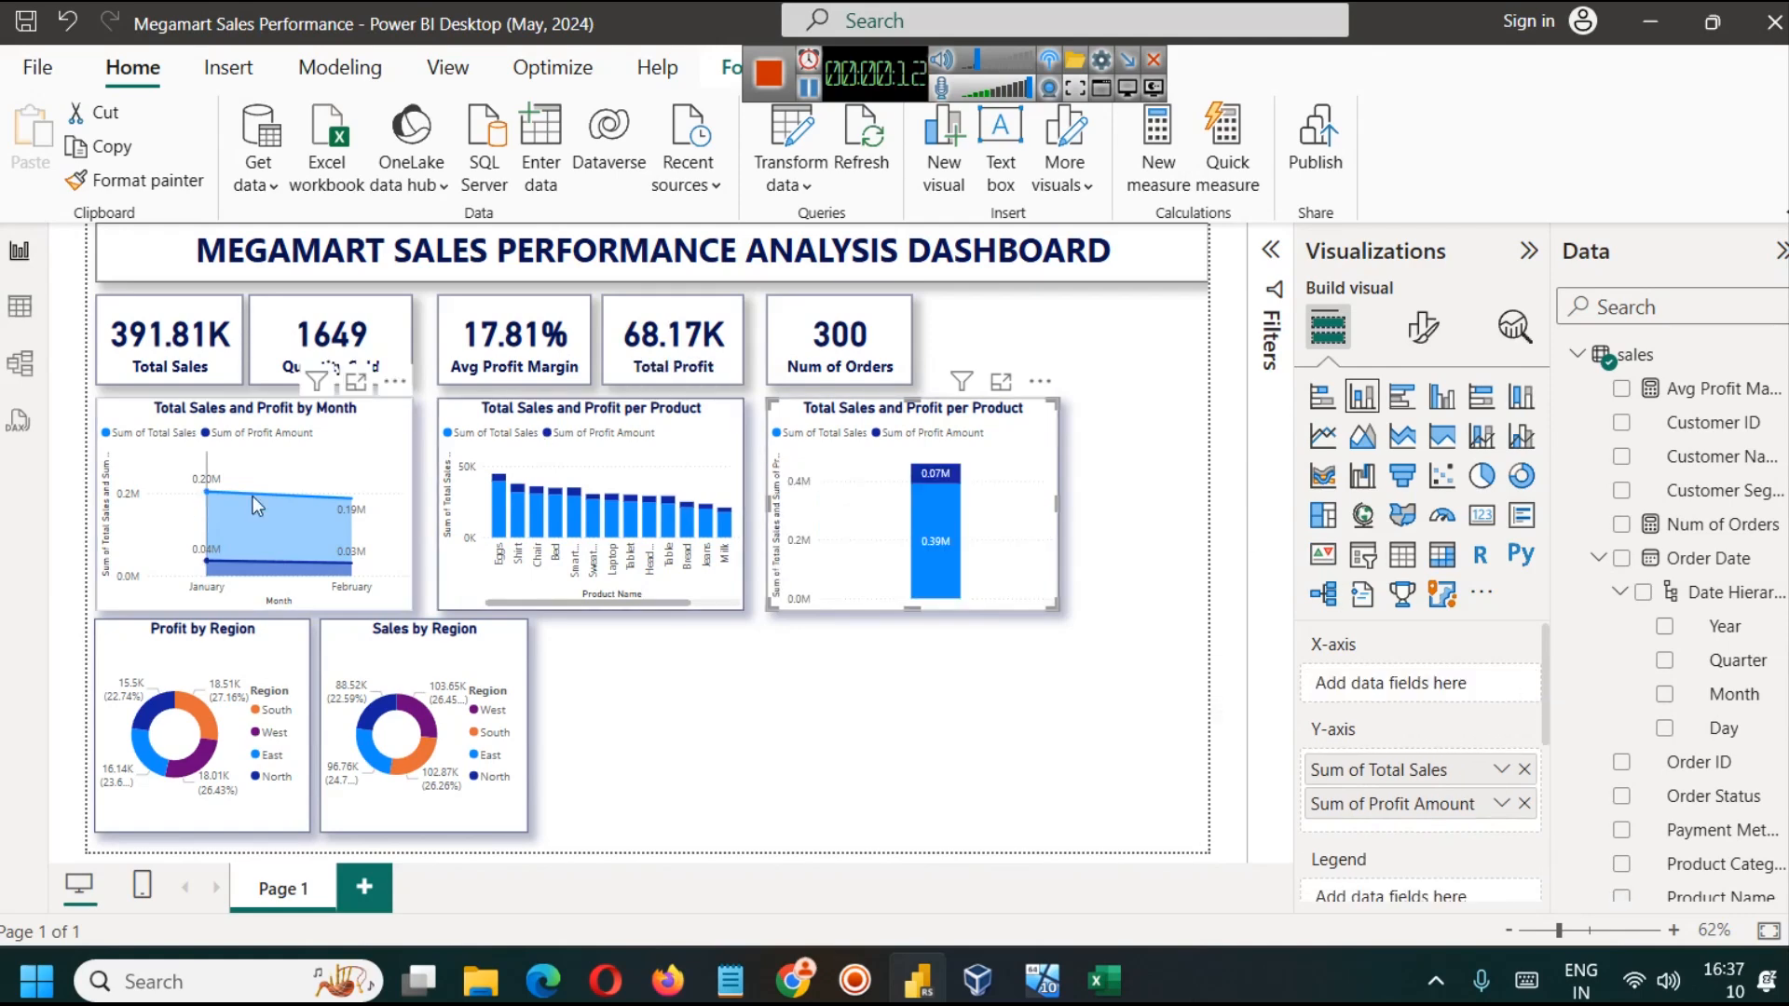
left_click(20, 306)
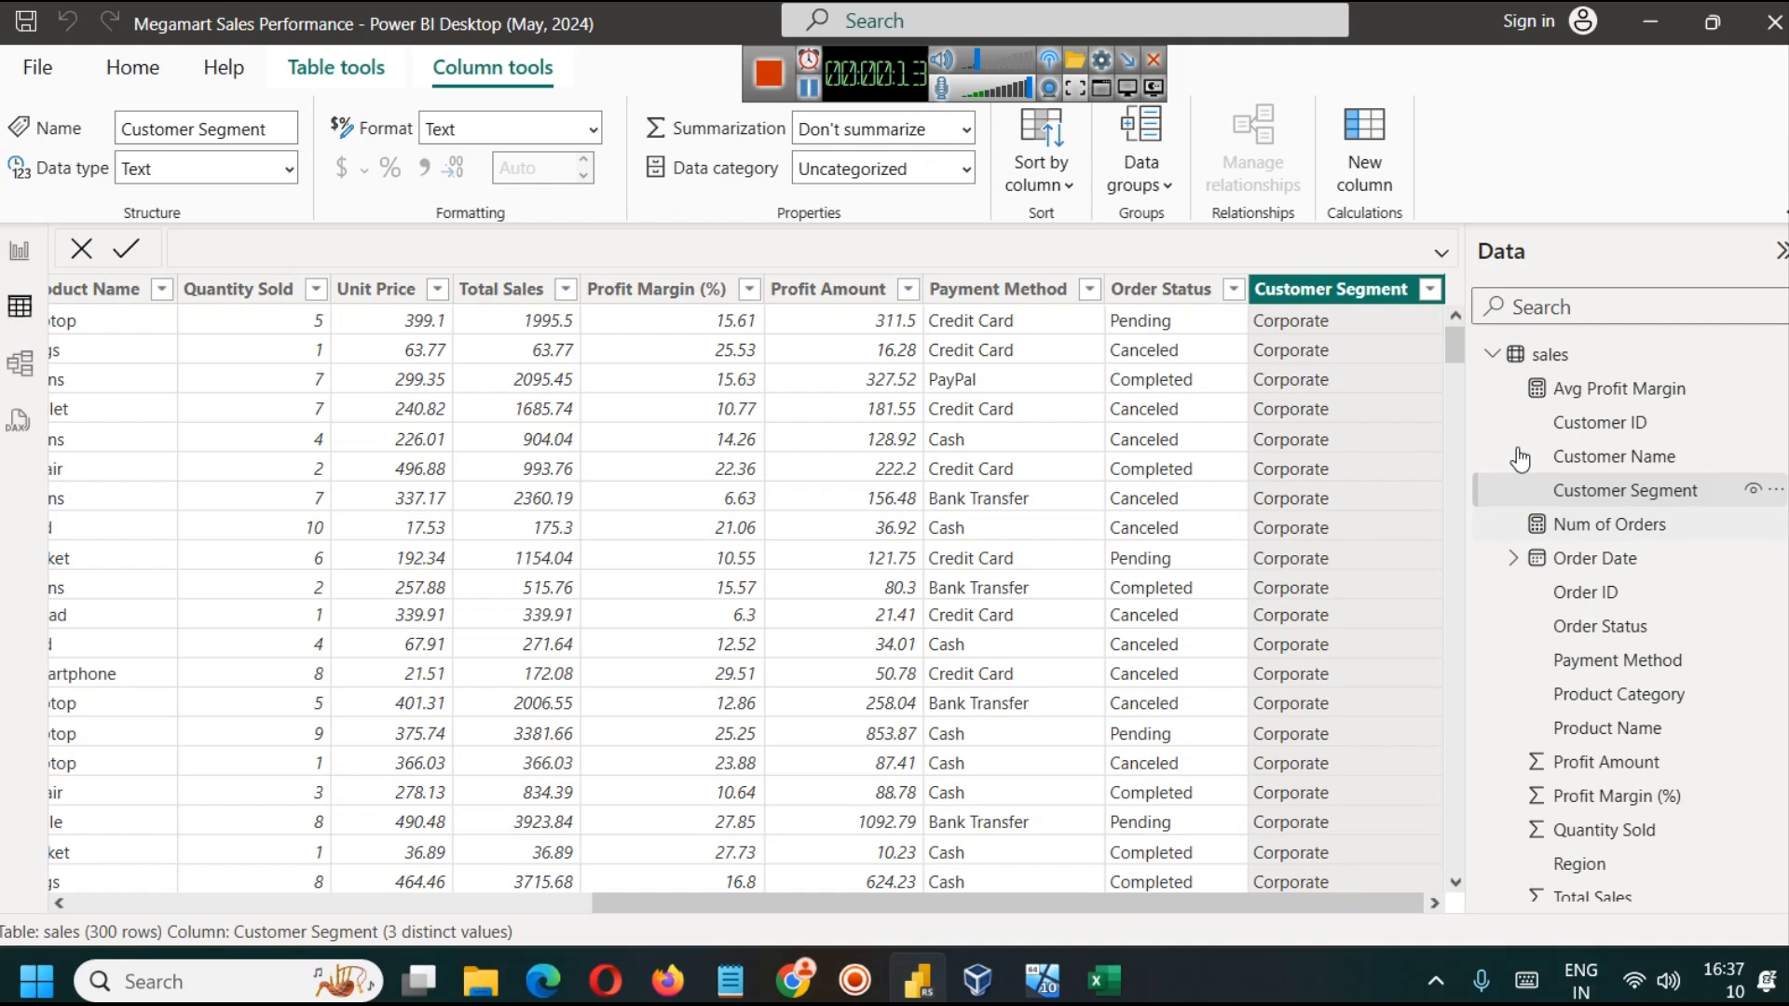
left_click(24, 261)
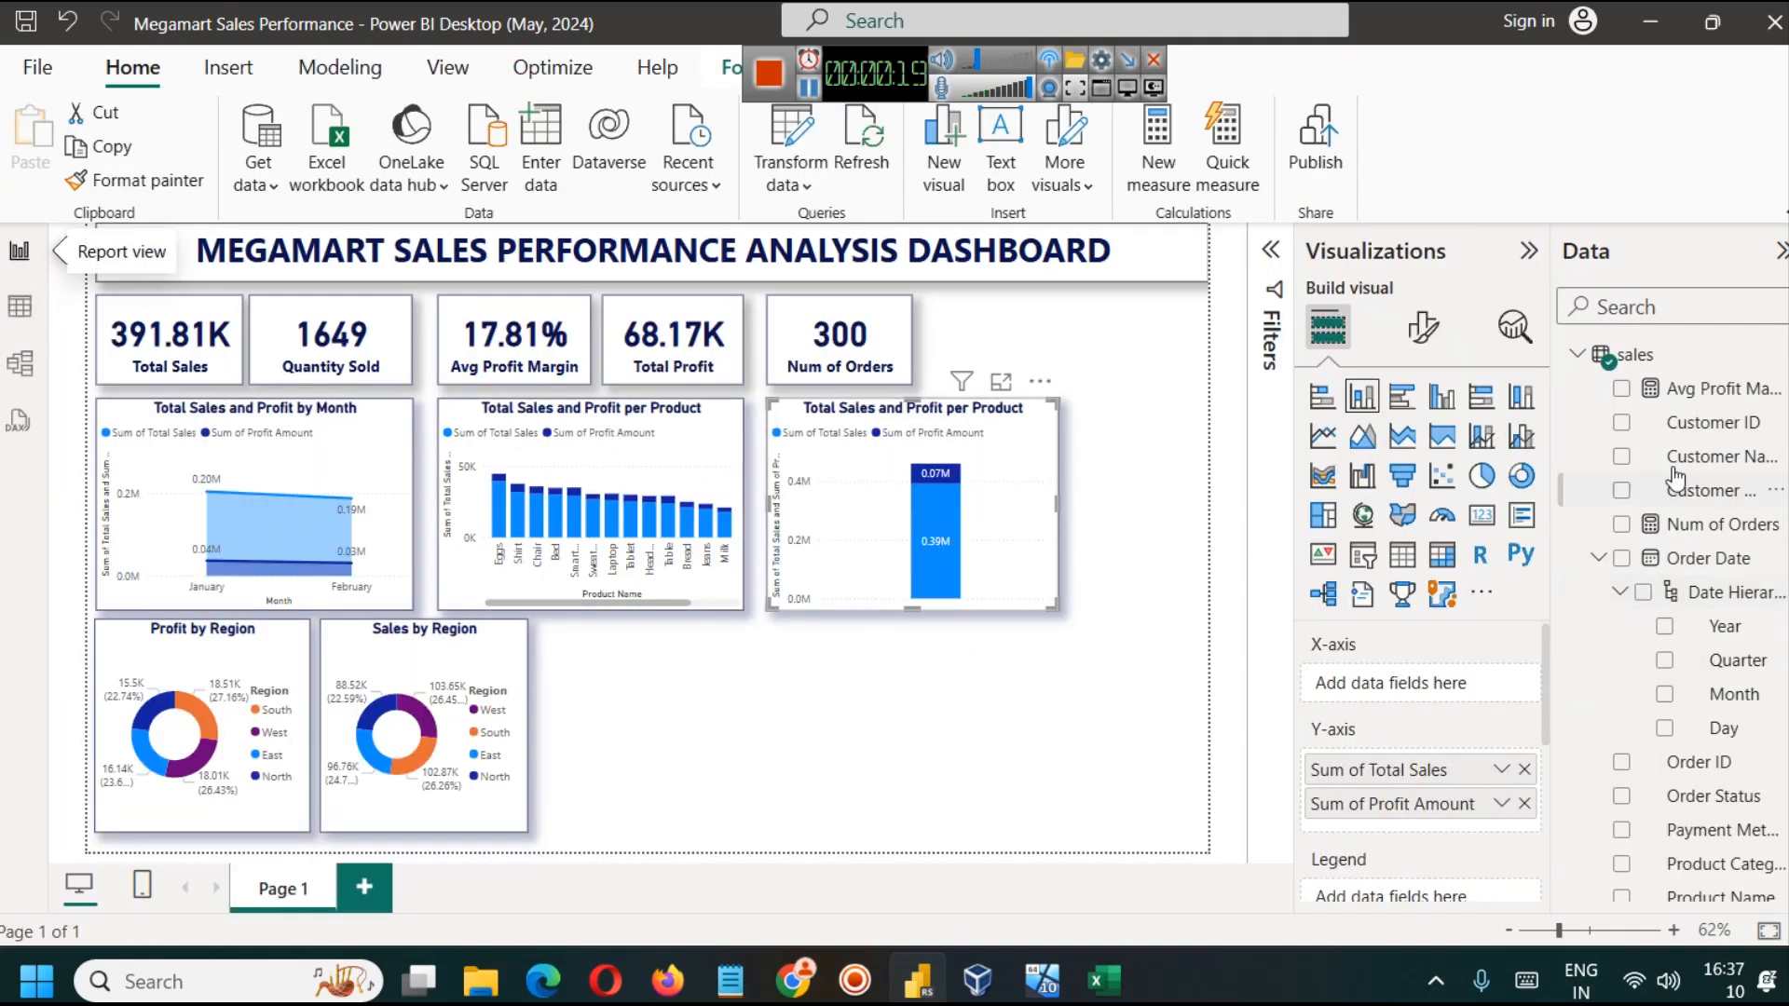
left_click_drag(1645, 508, 1406, 699)
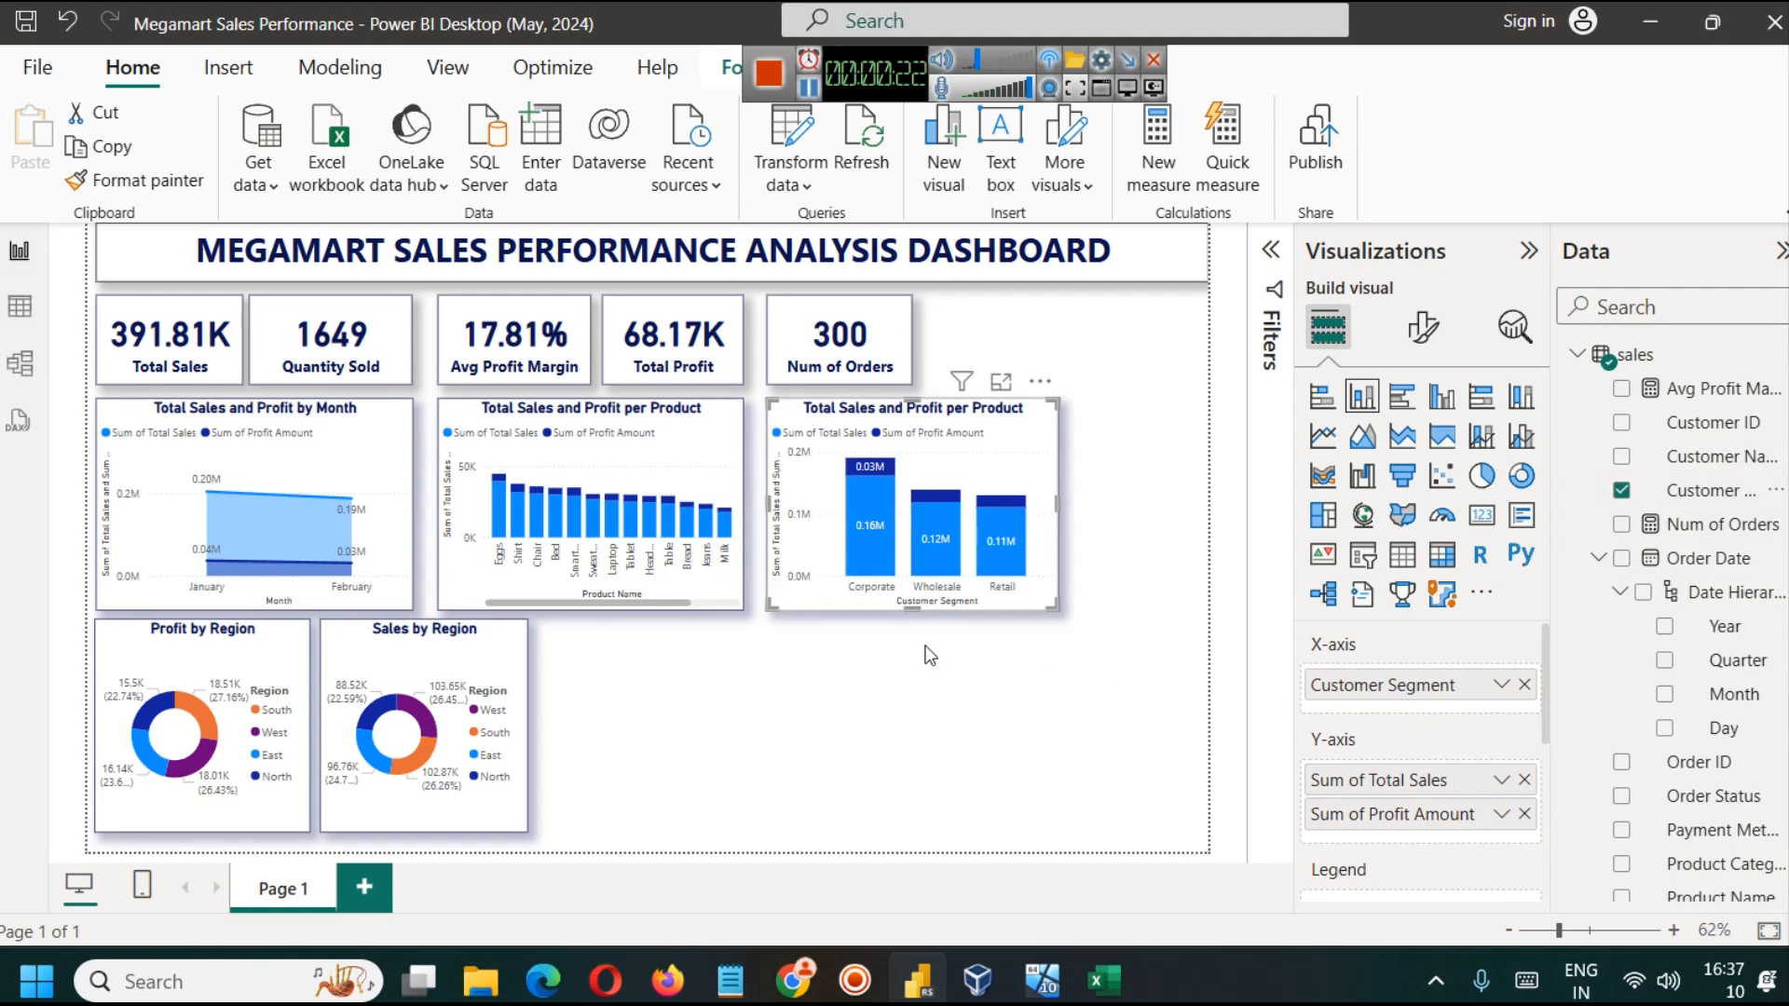
mouse_move(939, 524)
left_click(1119, 686)
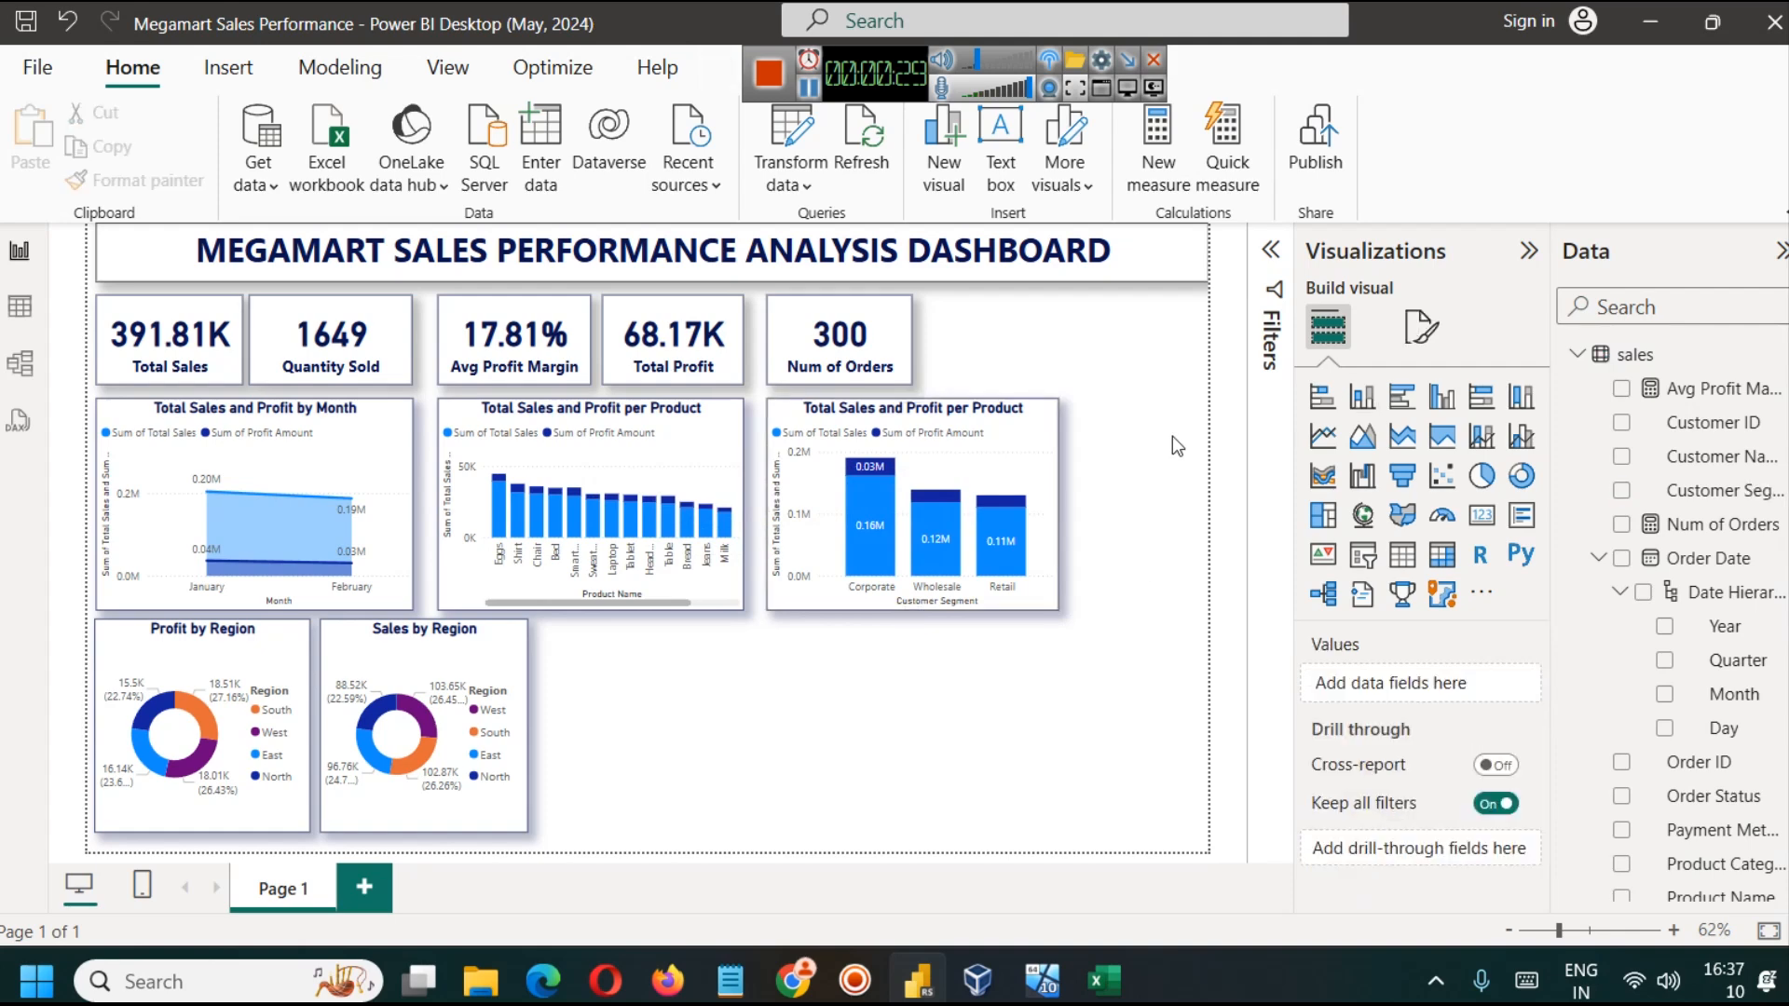
Step: Examine the Order Status column in the data table, then return to the report
left_click(19, 306)
left_click(1234, 290)
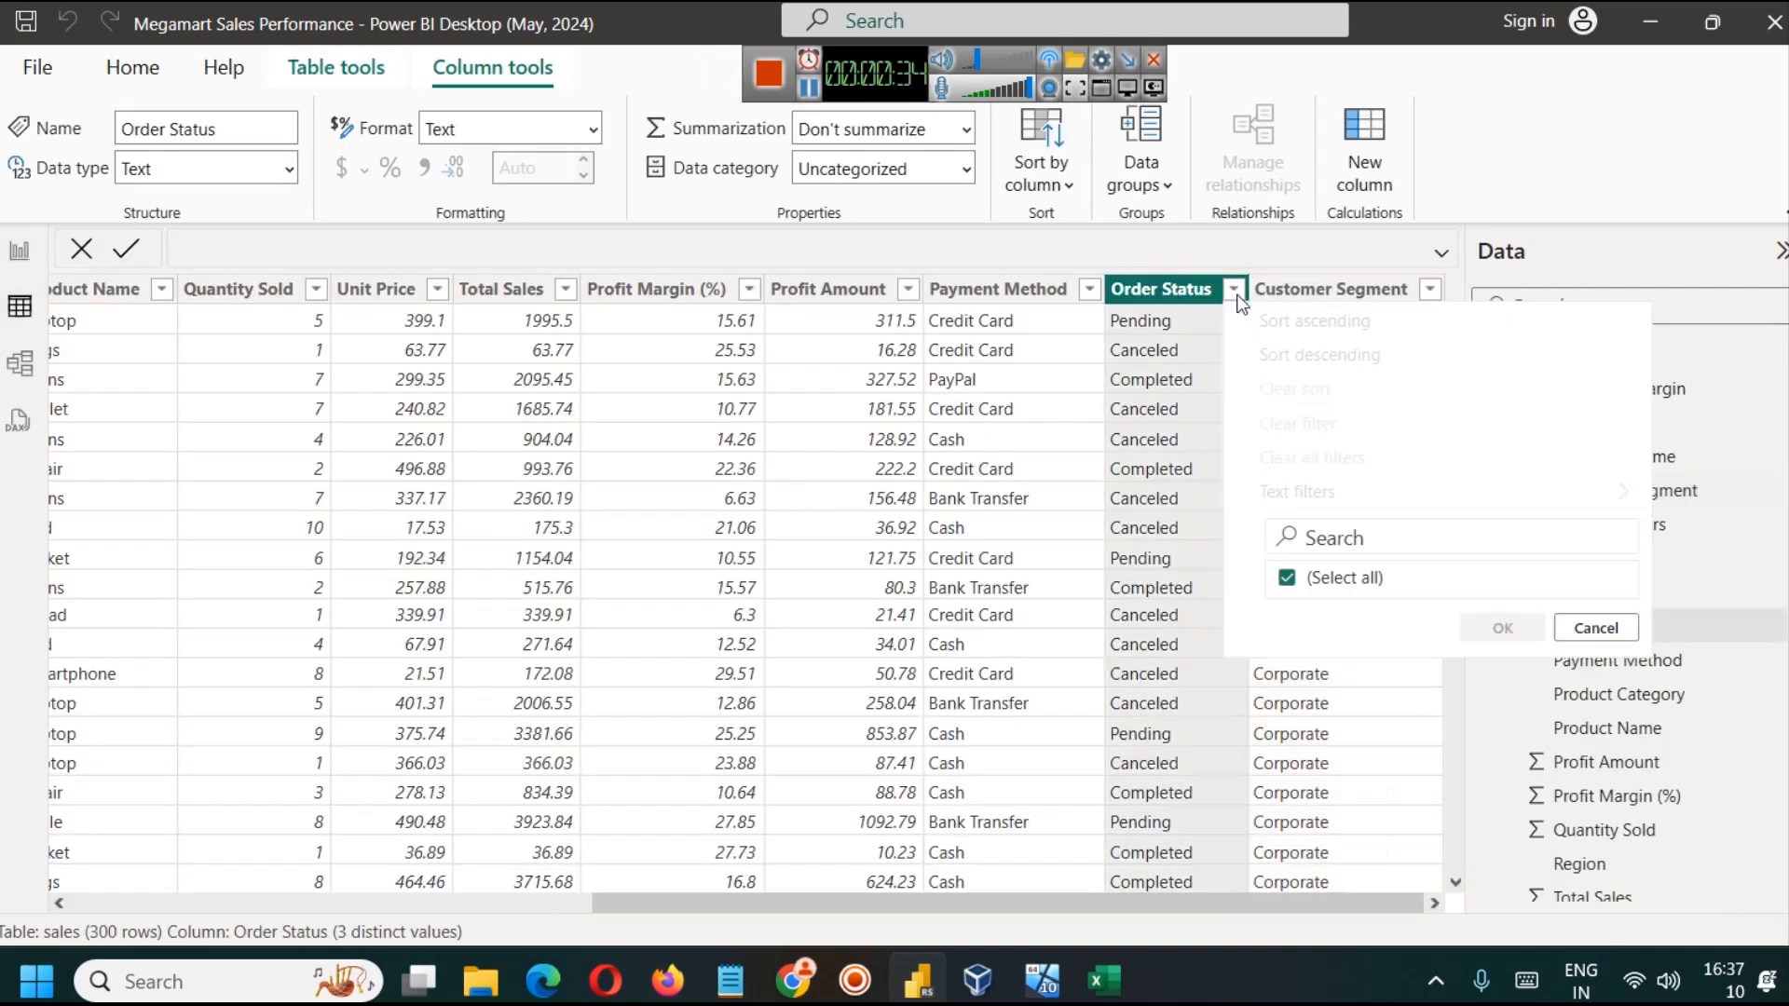
left_click(1587, 697)
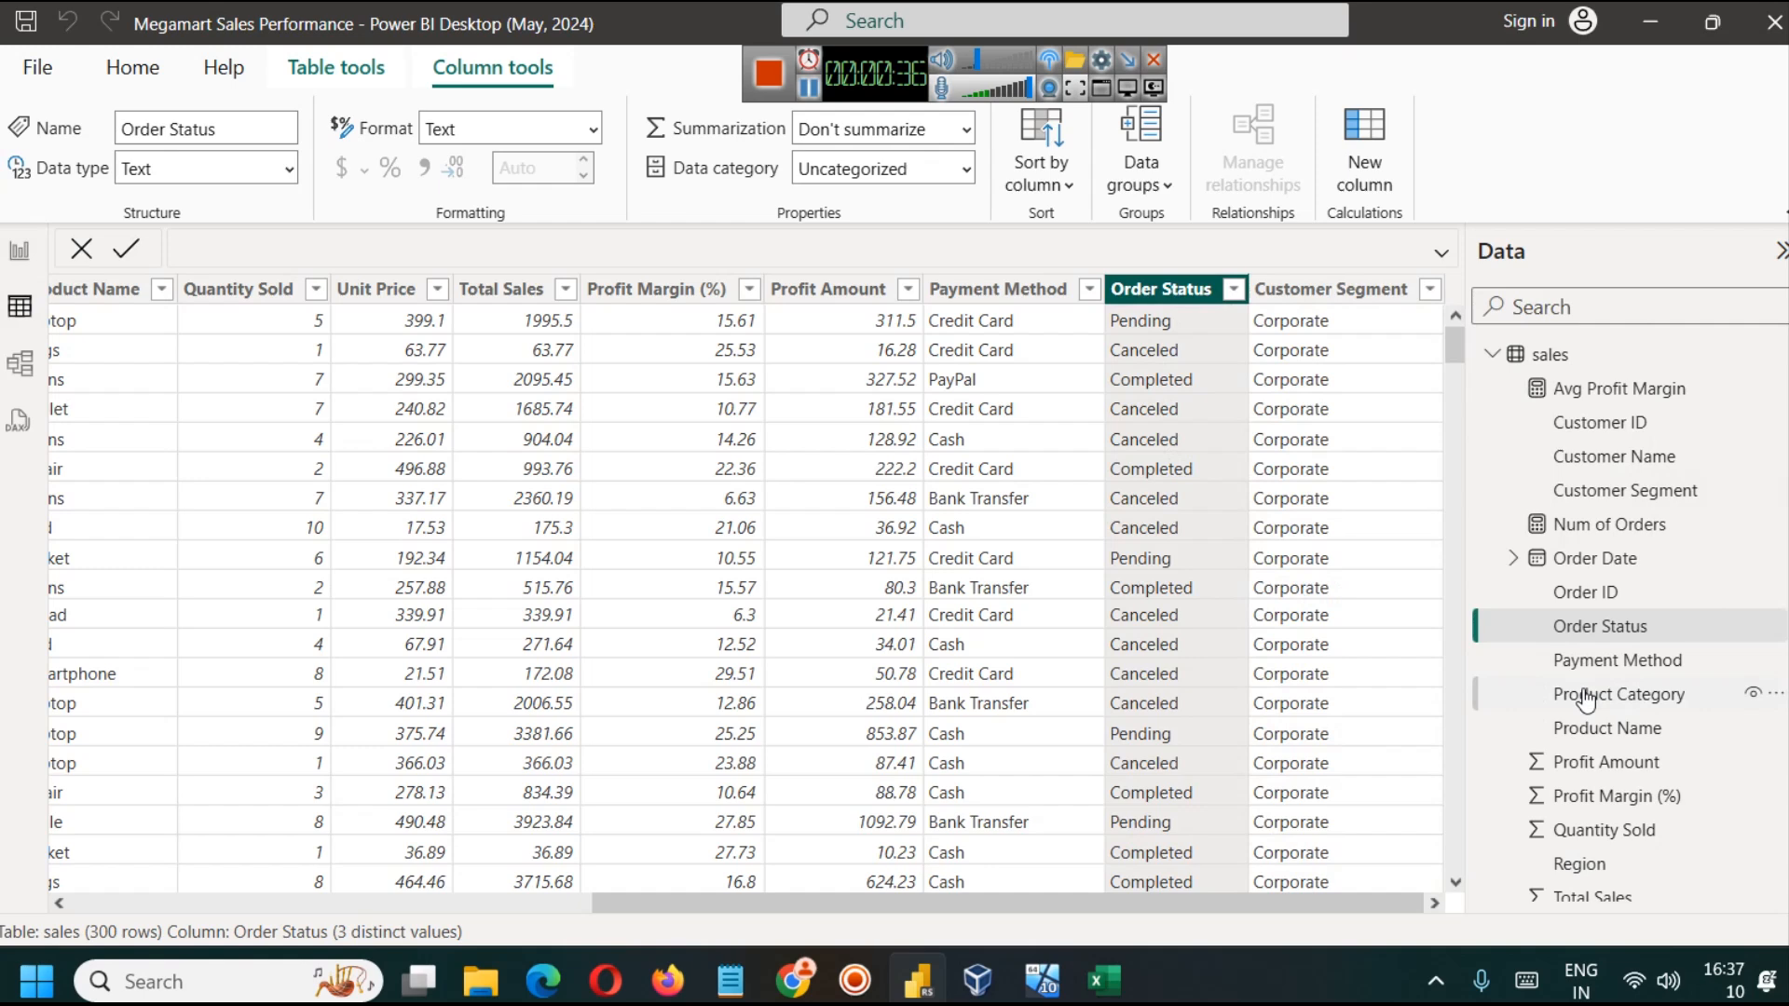
left_click(20, 249)
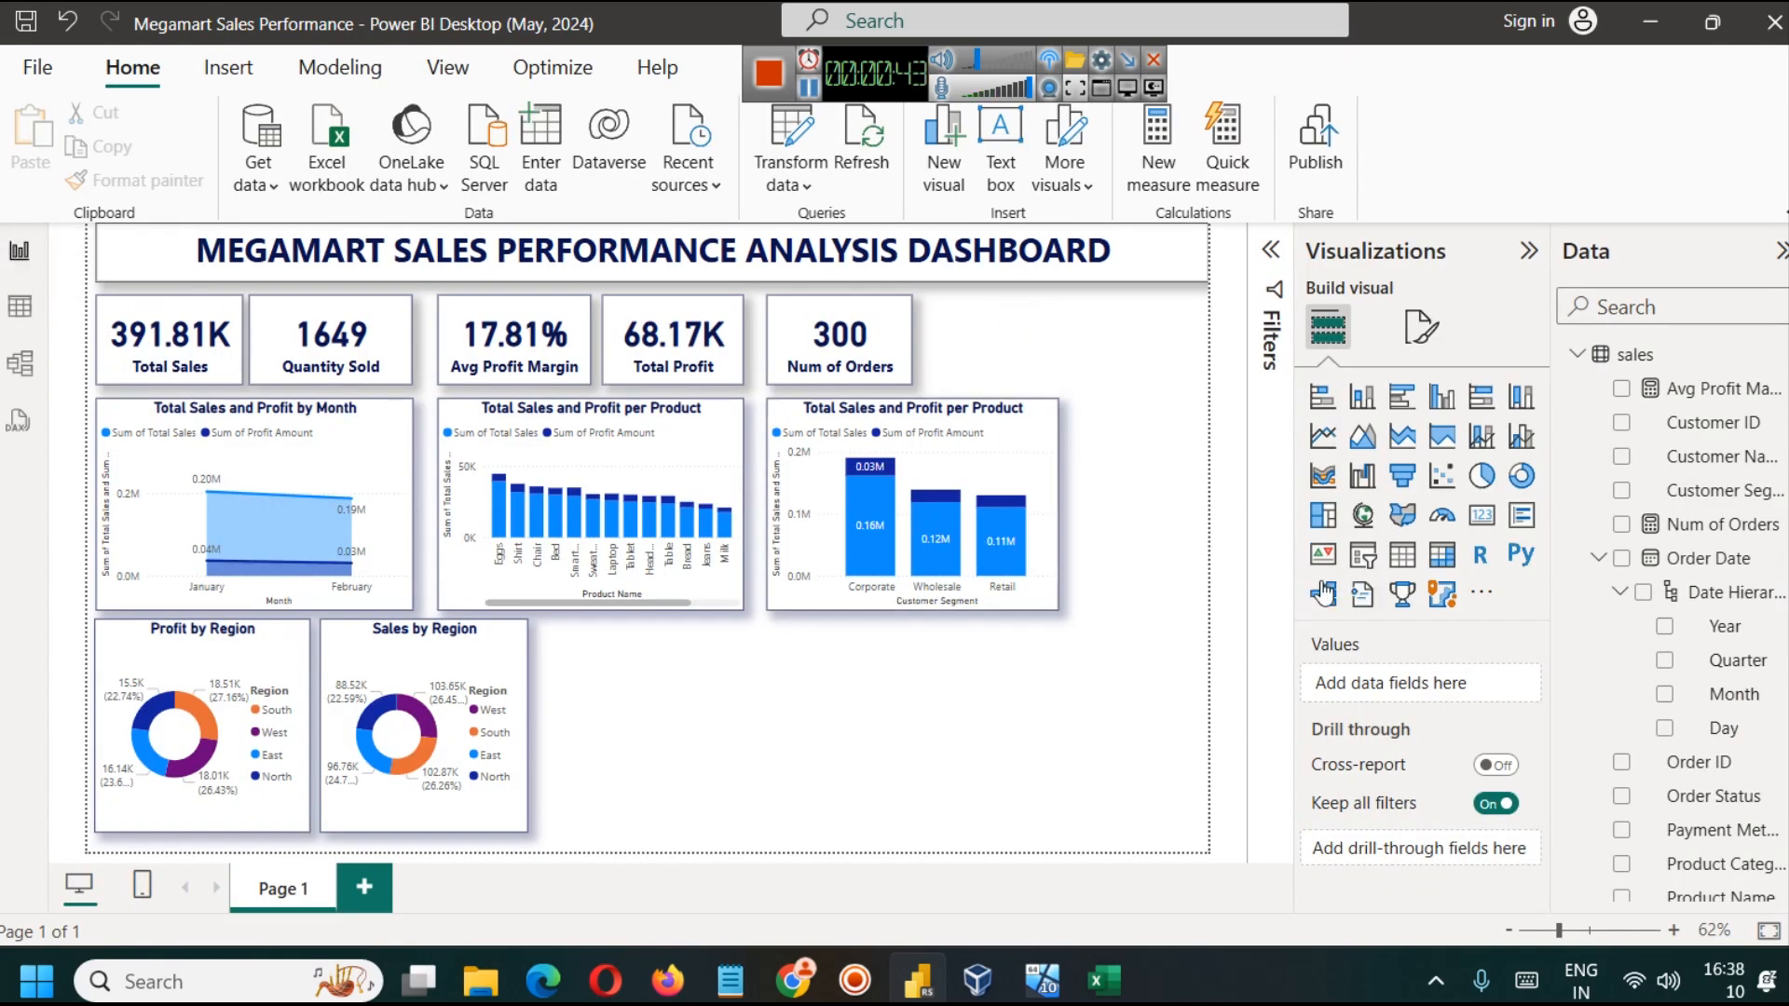
Step: Insert a slicer beside the Num of Orders card, shorten it to the card row's height and widen it to the page edge
left_click(1362, 555)
left_click_drag(688, 704, 1047, 392)
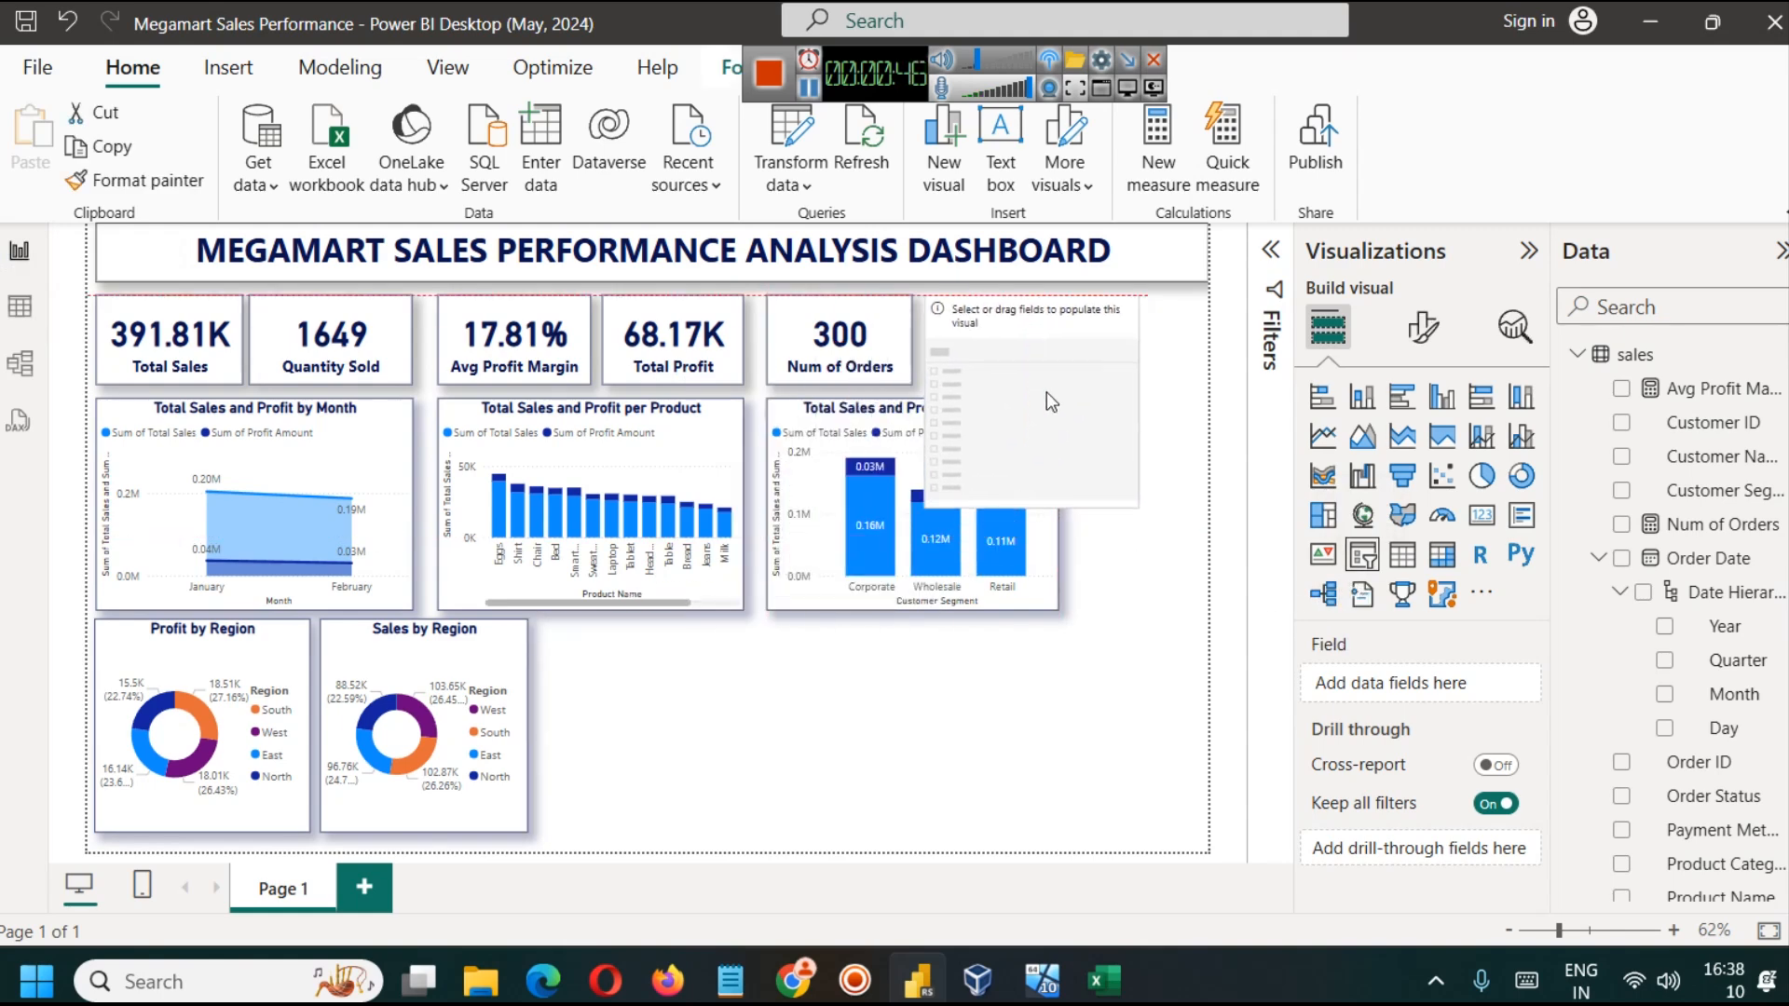
left_click_drag(1032, 508, 1022, 383)
left_click_drag(1137, 343, 1210, 343)
left_click(1125, 378)
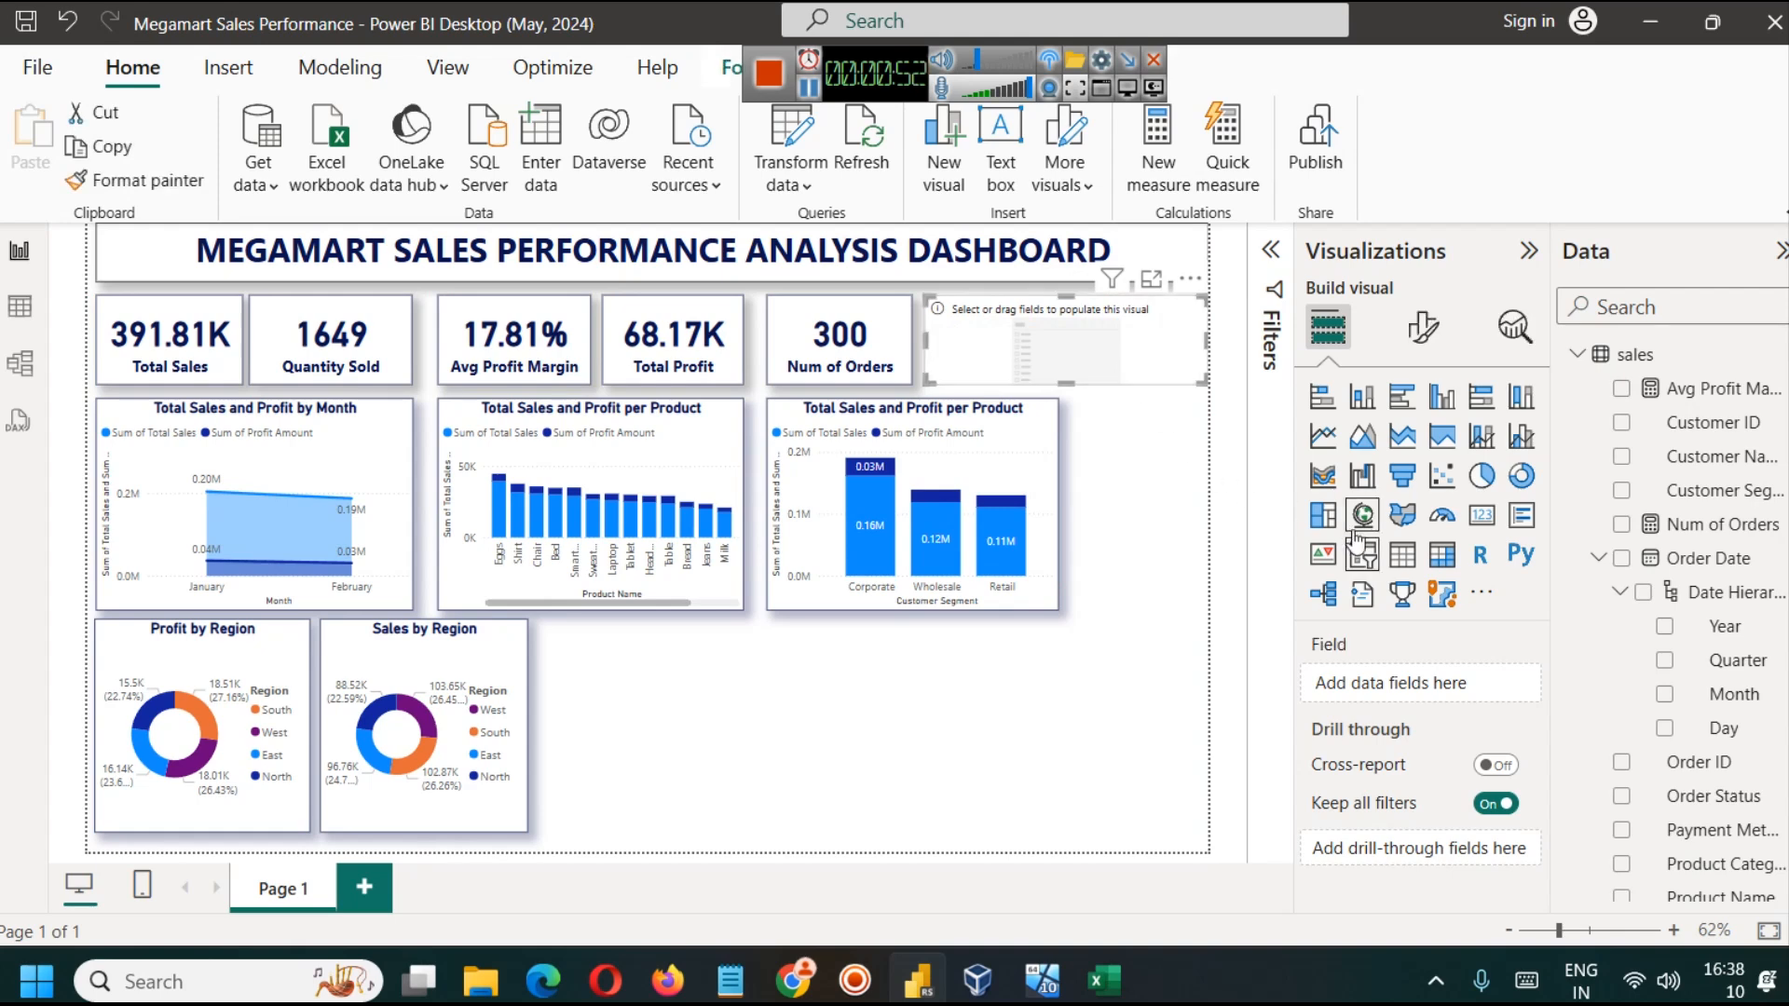
Step: Assign the Order Status field to the new slicer and set its style to Tile
left_click(1682, 310)
type("stat")
left_click_drag(1710, 399, 1400, 705)
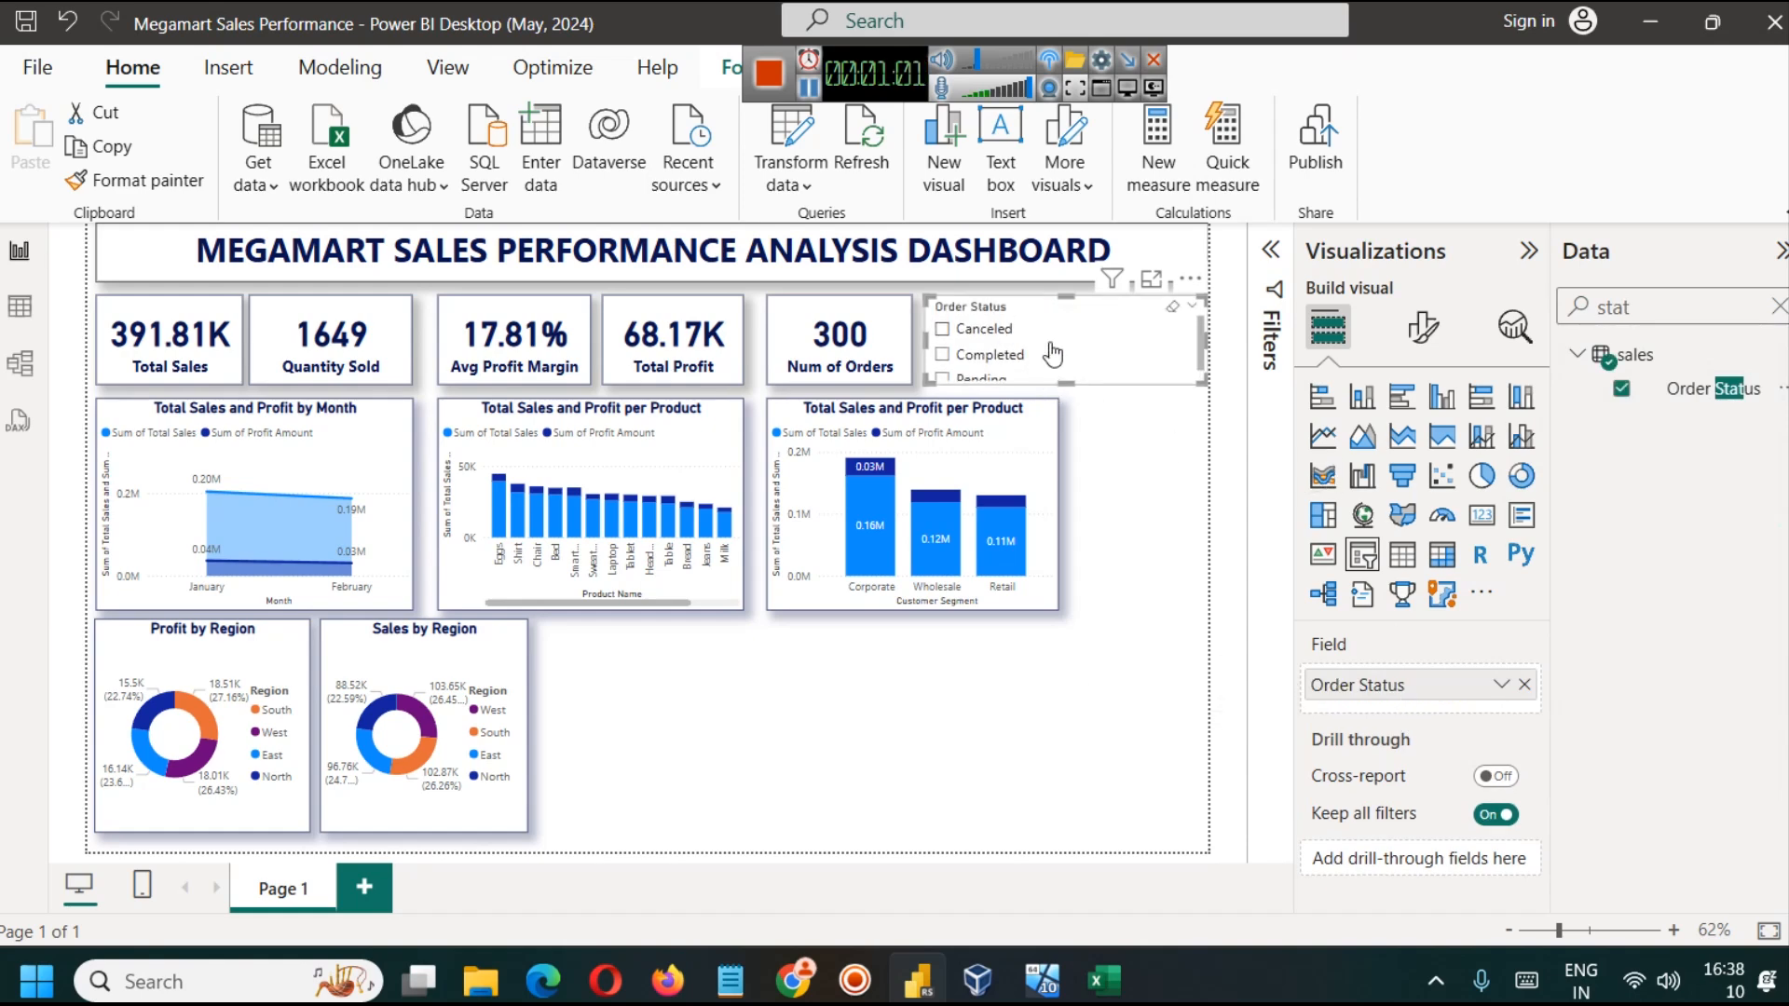
left_click(1423, 327)
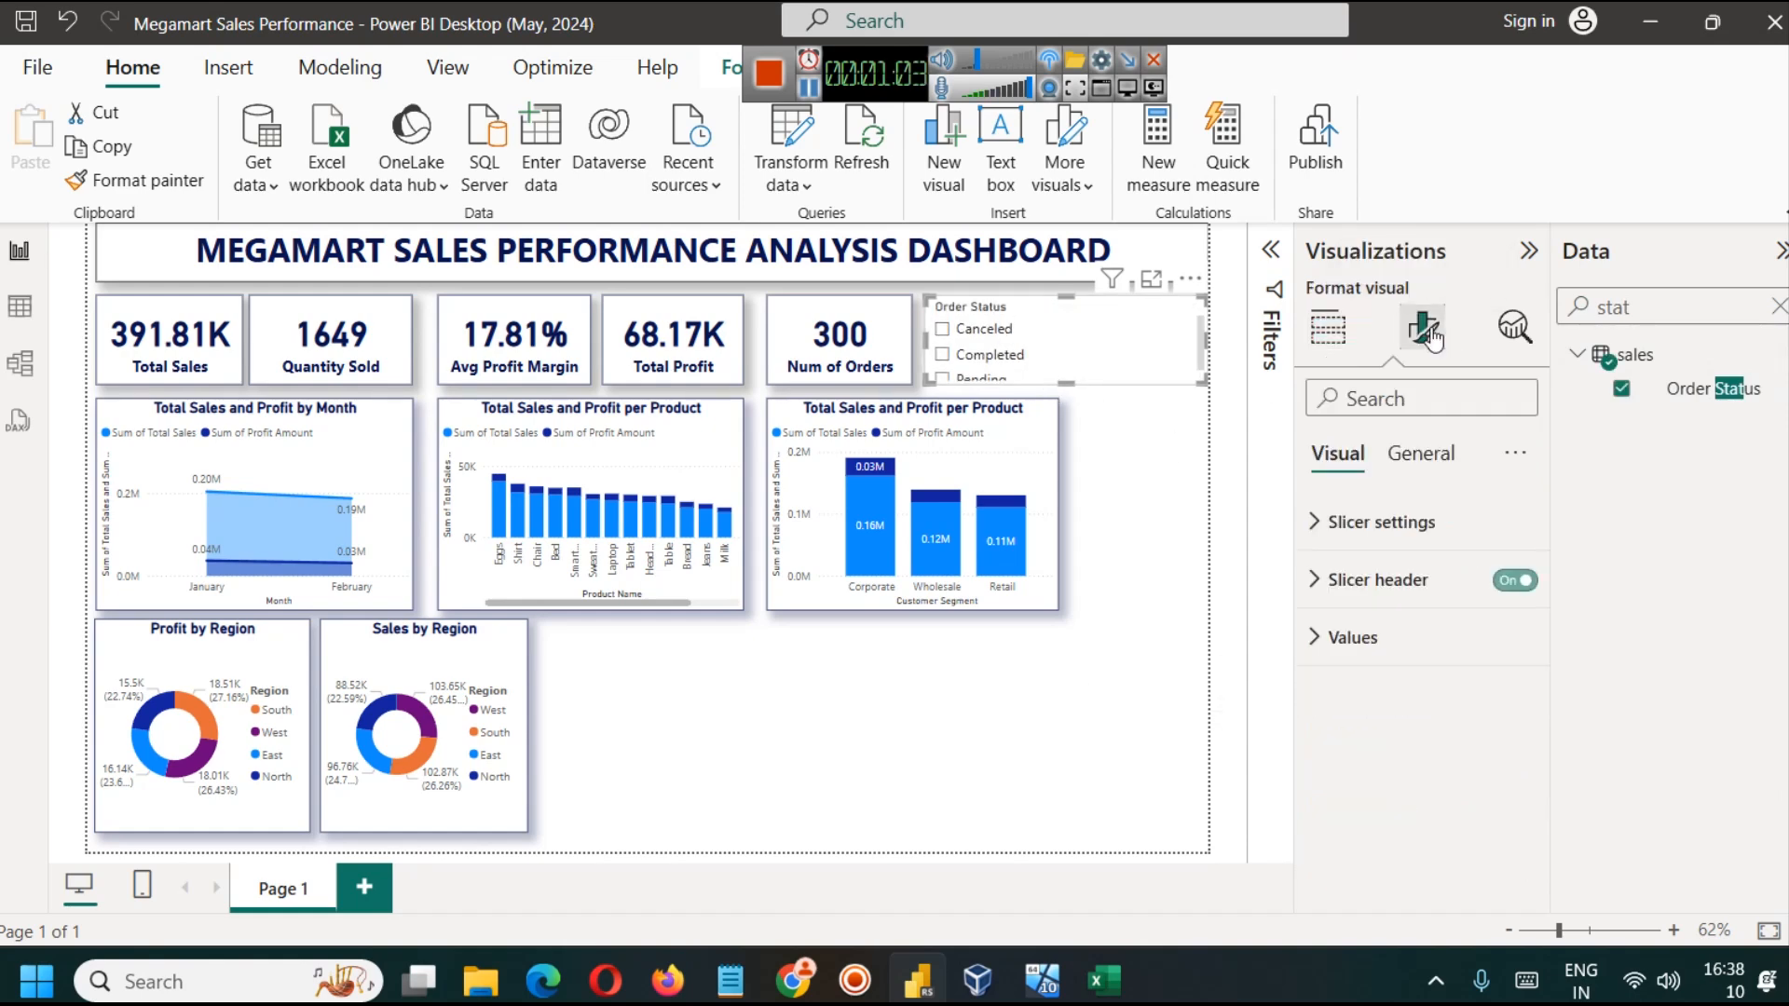
left_click(1363, 552)
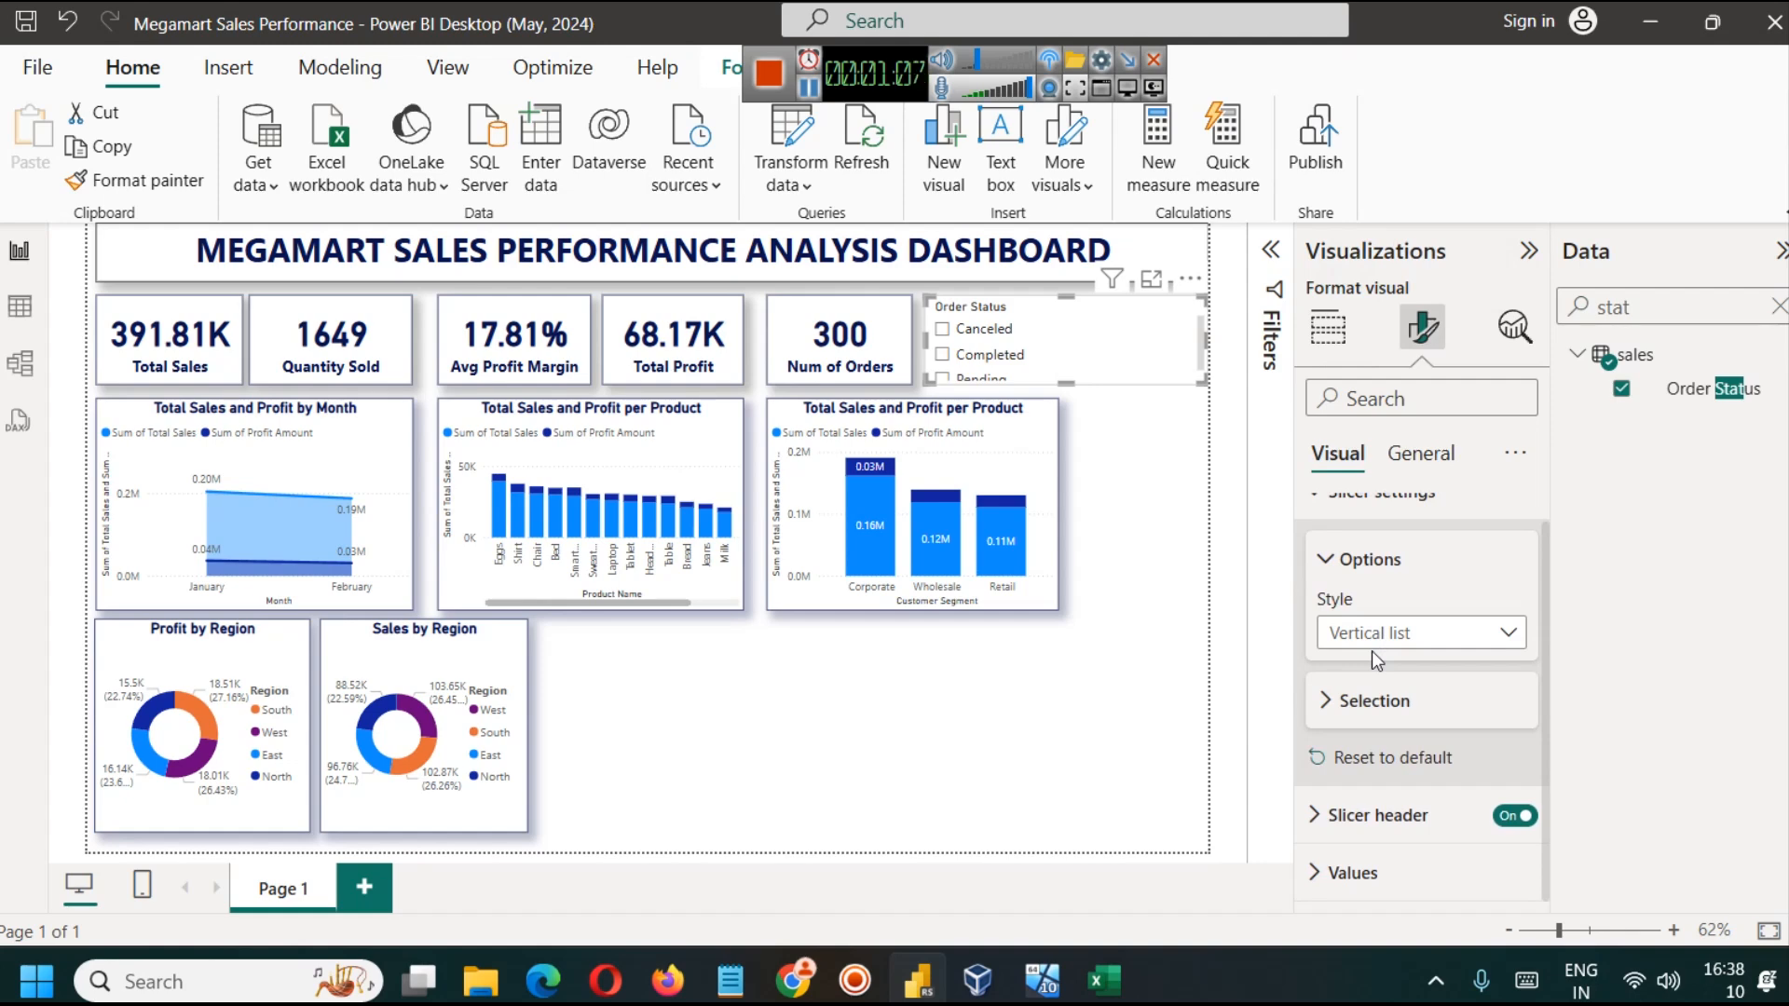
left_click(1472, 632)
left_click(1395, 704)
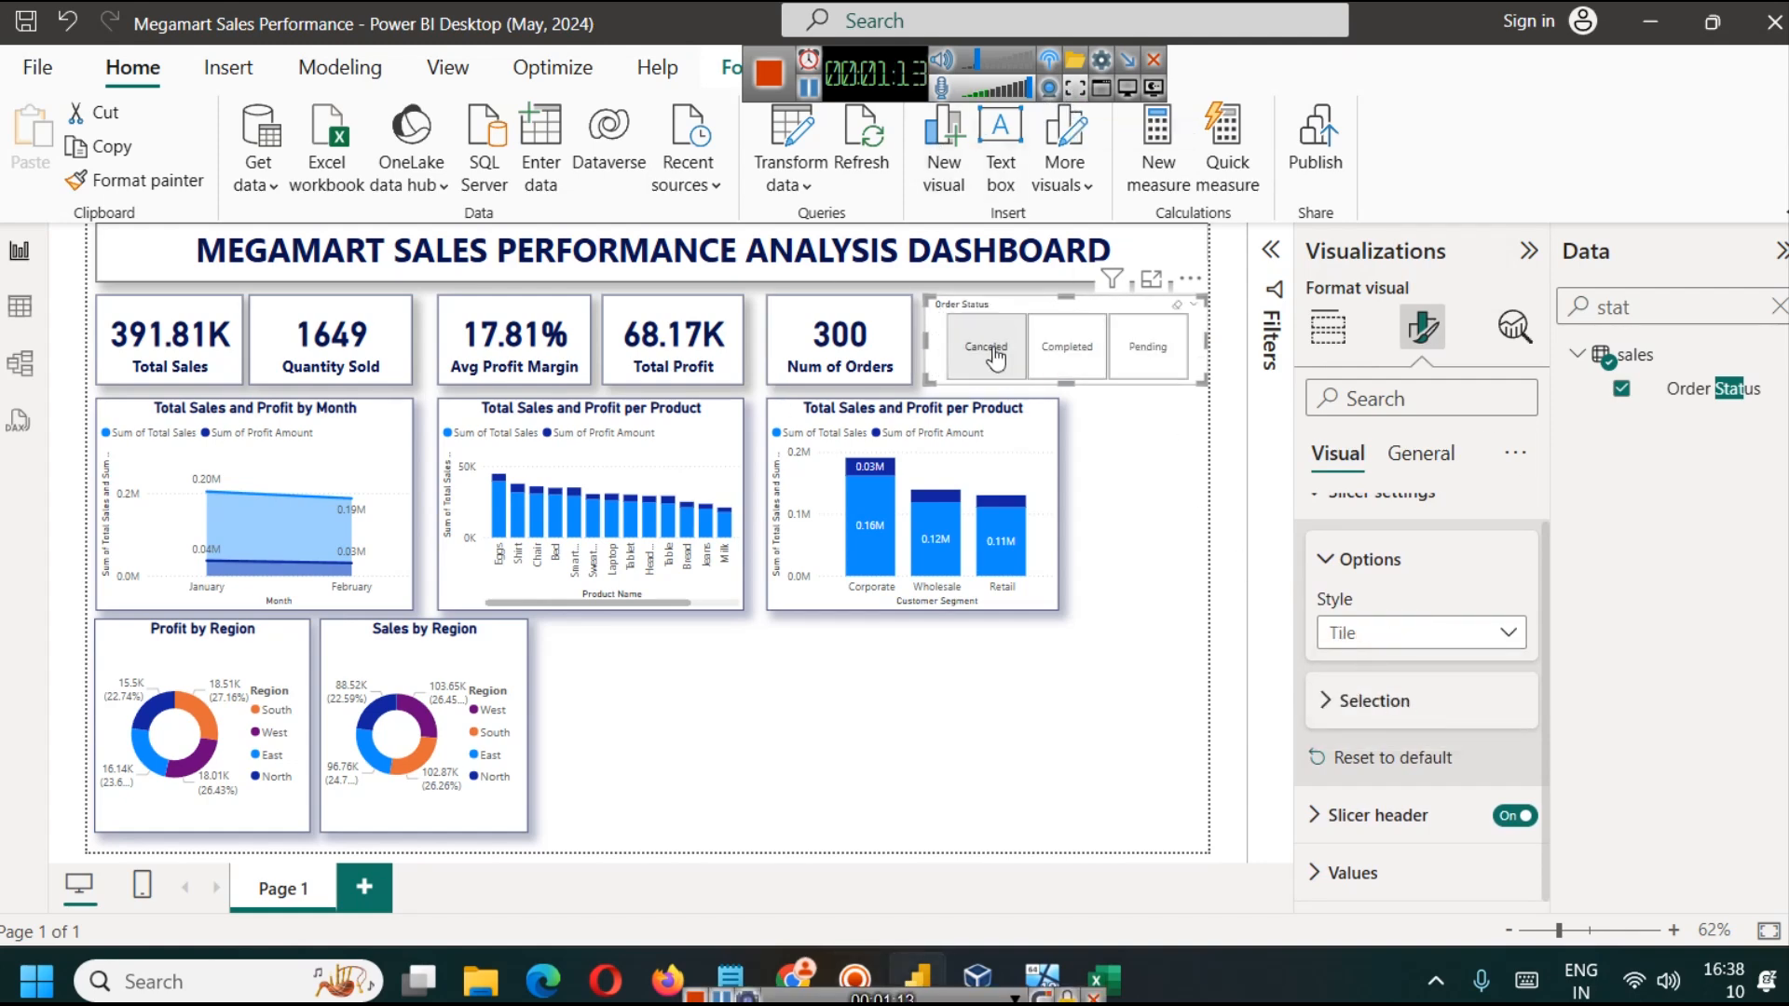
Step: Set the background color of the Order Status slicer's values to light blue, trying darker blue shades first
left_click(1379, 874)
scroll(1444, 801, "down", 3)
left_click(1384, 816)
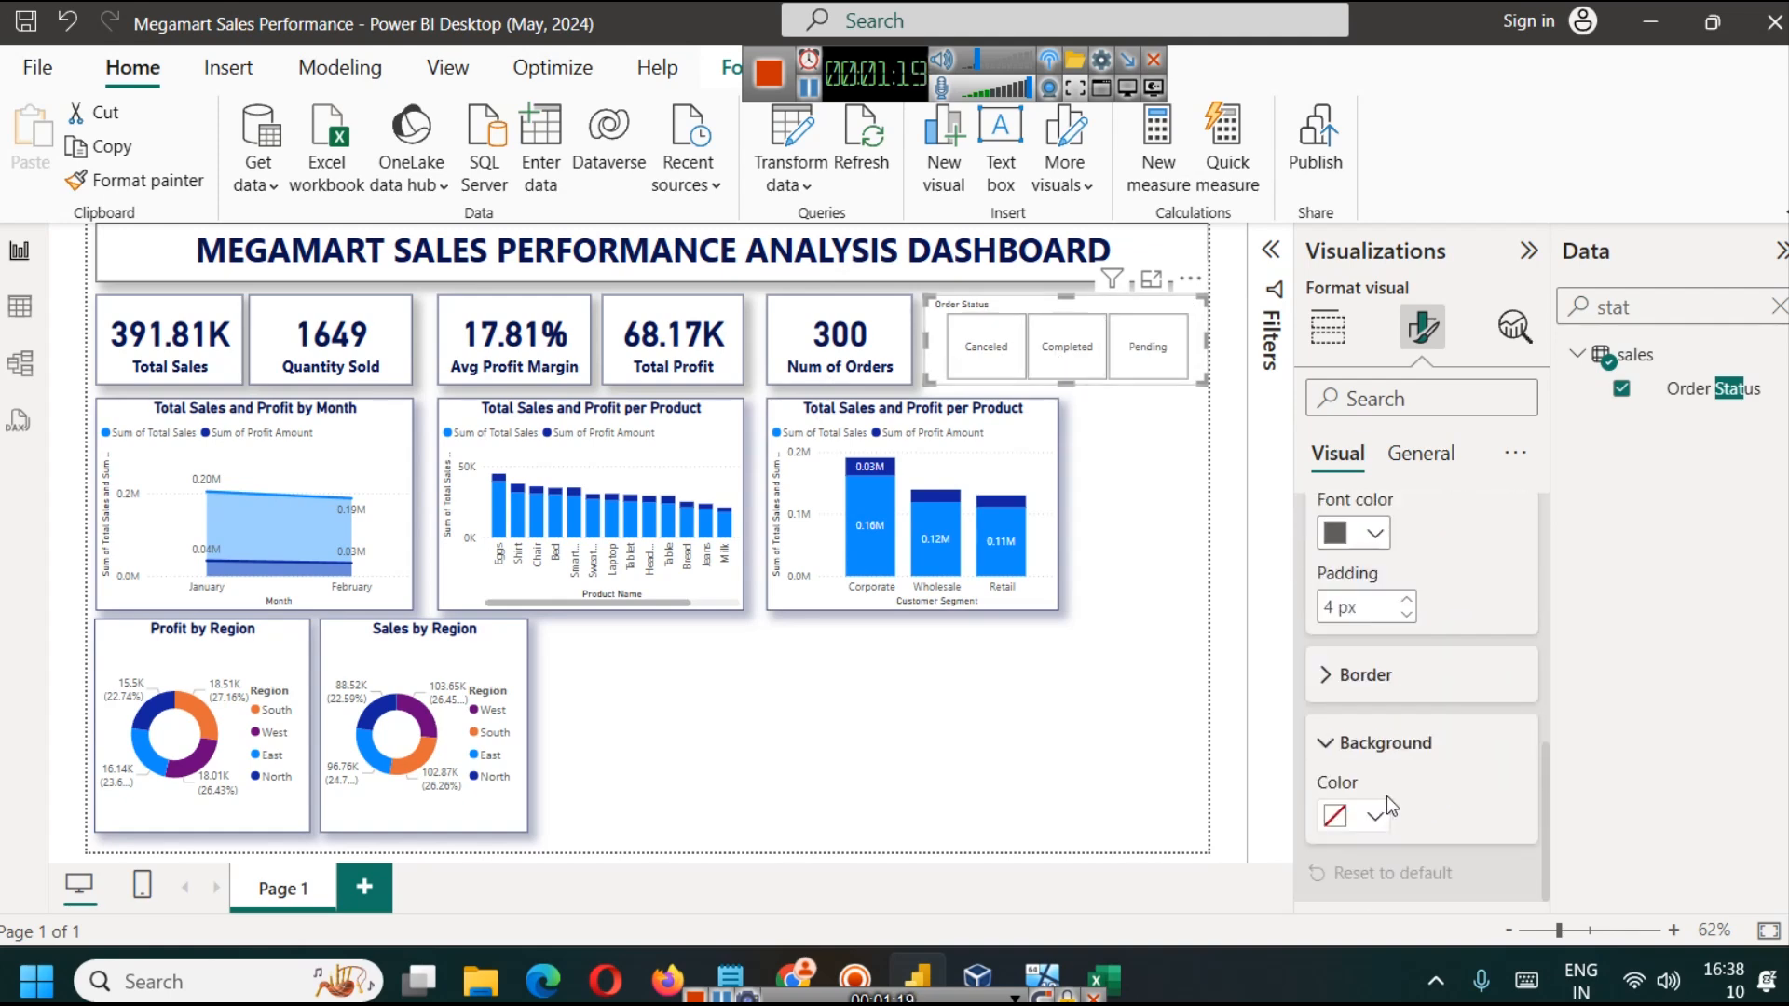
left_click(1376, 816)
left_click(1434, 590)
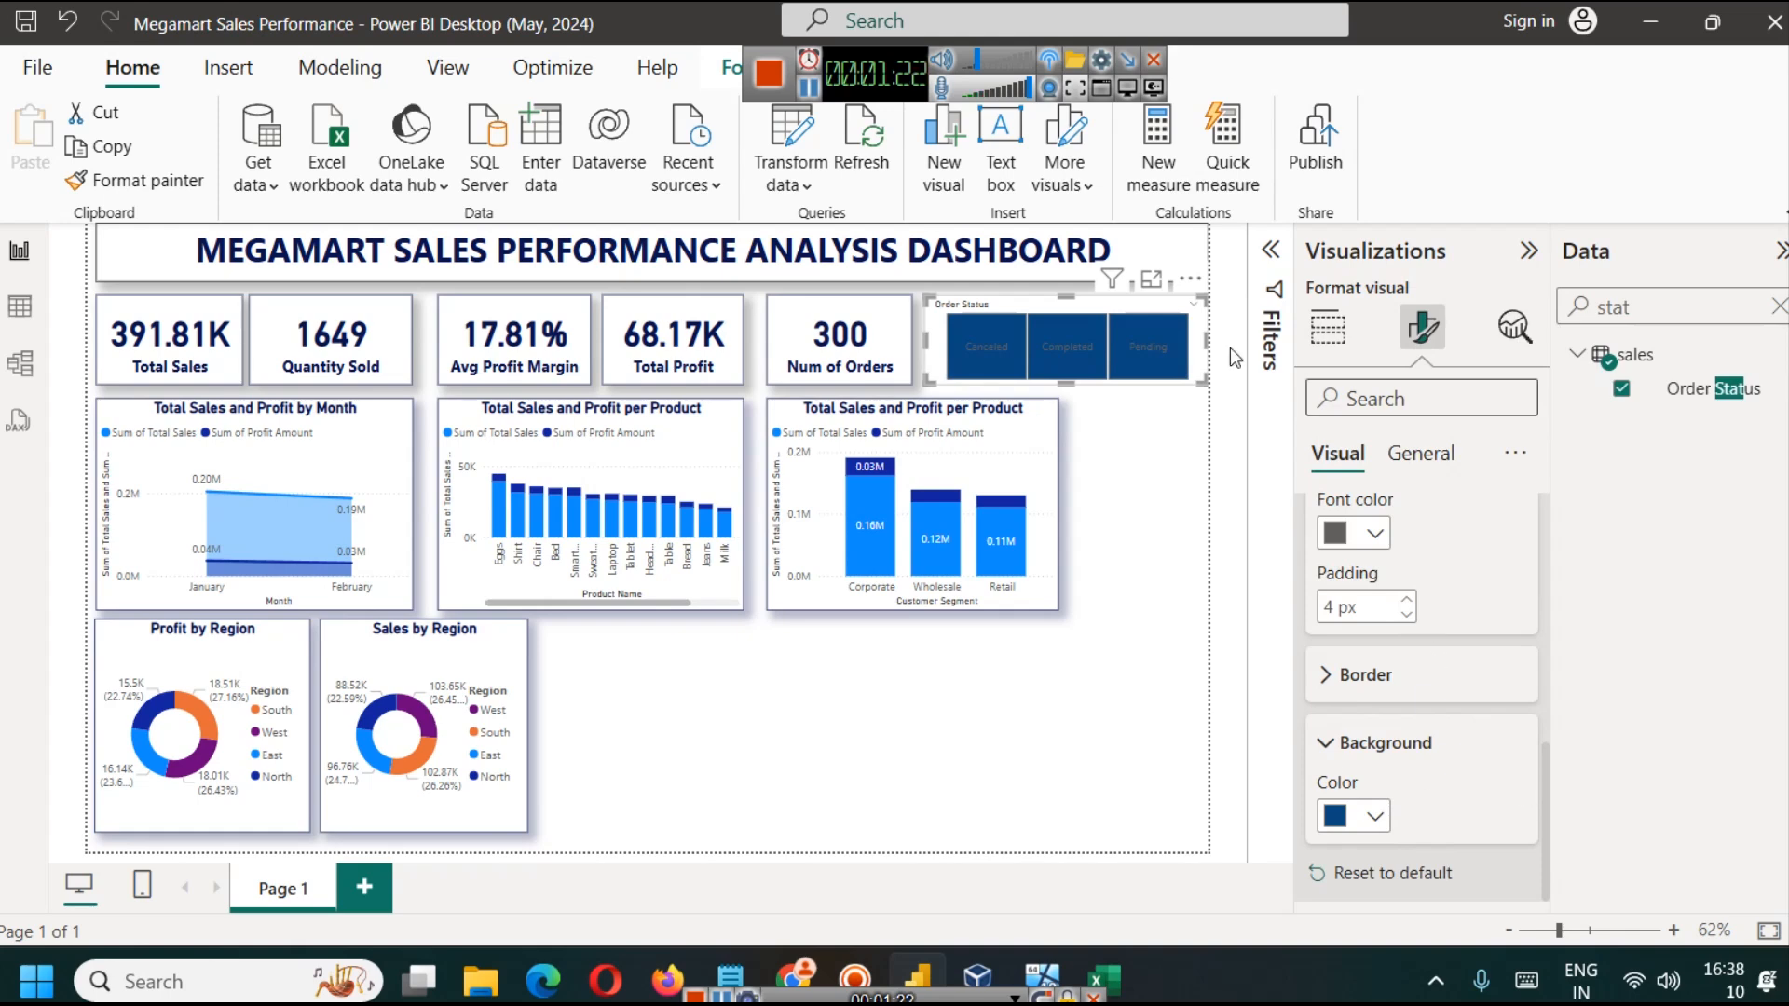
left_click(1356, 816)
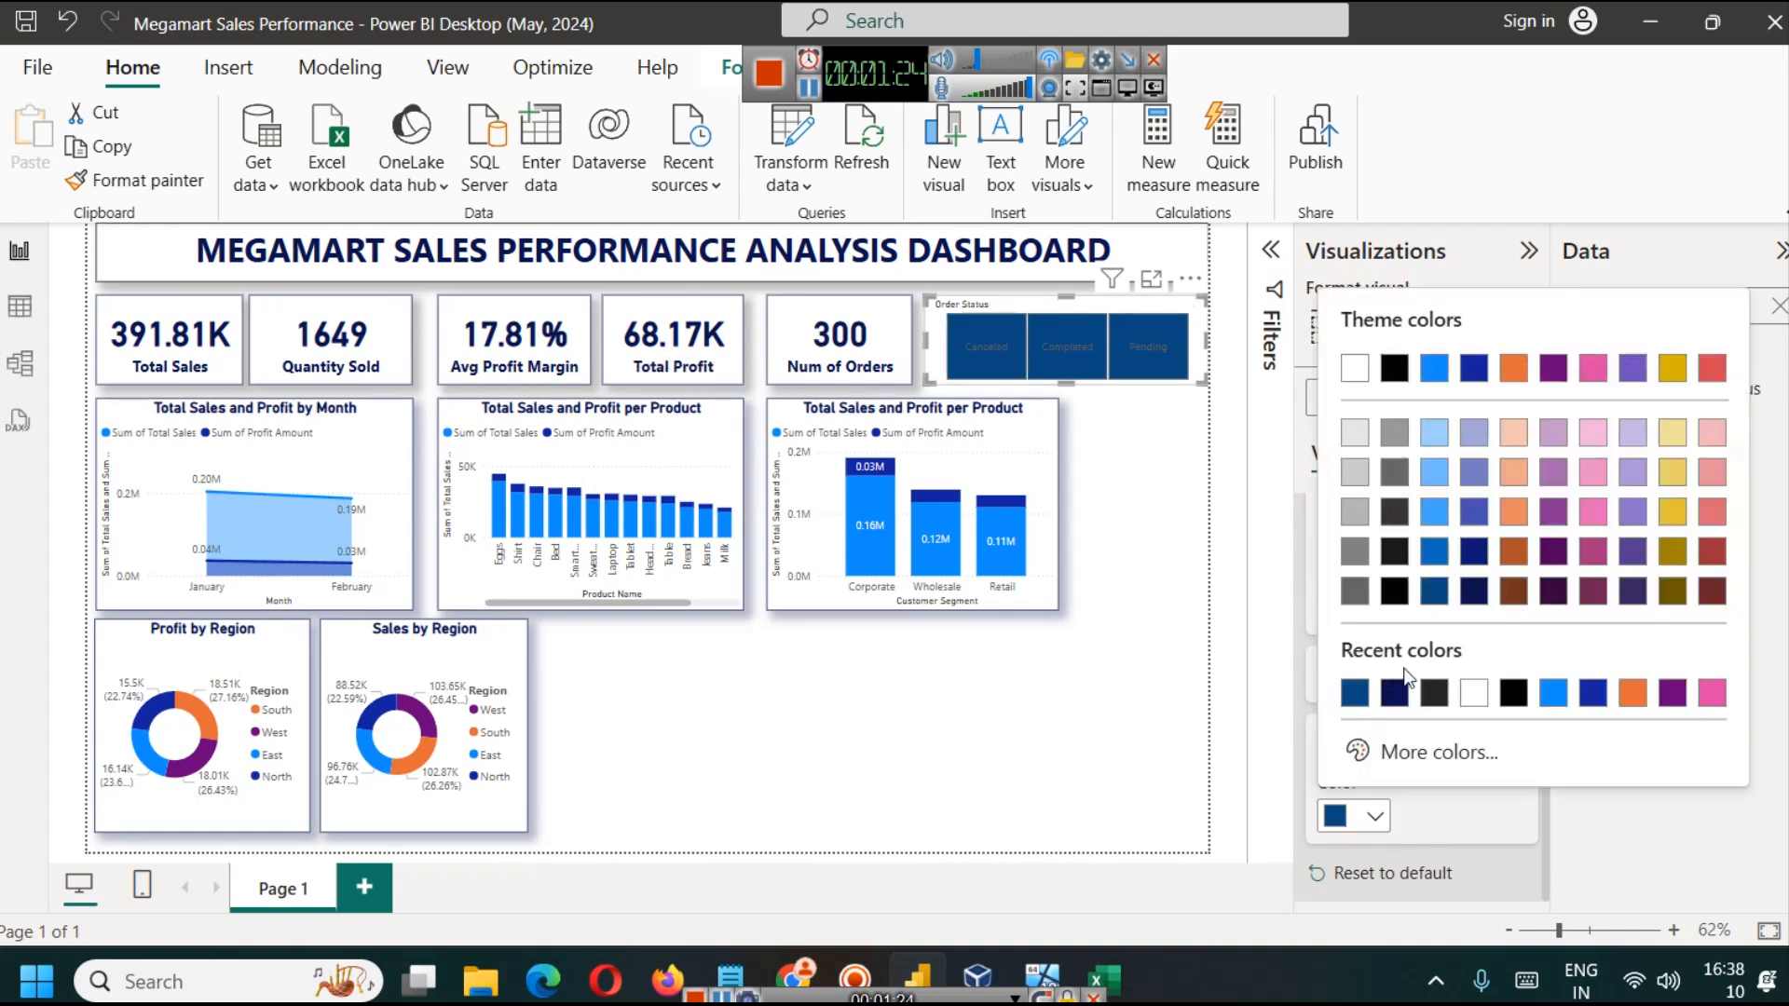
left_click(1431, 565)
left_click(1360, 814)
left_click(1434, 483)
left_click(1356, 814)
left_click(1434, 434)
Step: Give the Order Status slicer's values a dark blue, bold font
left_click(1356, 533)
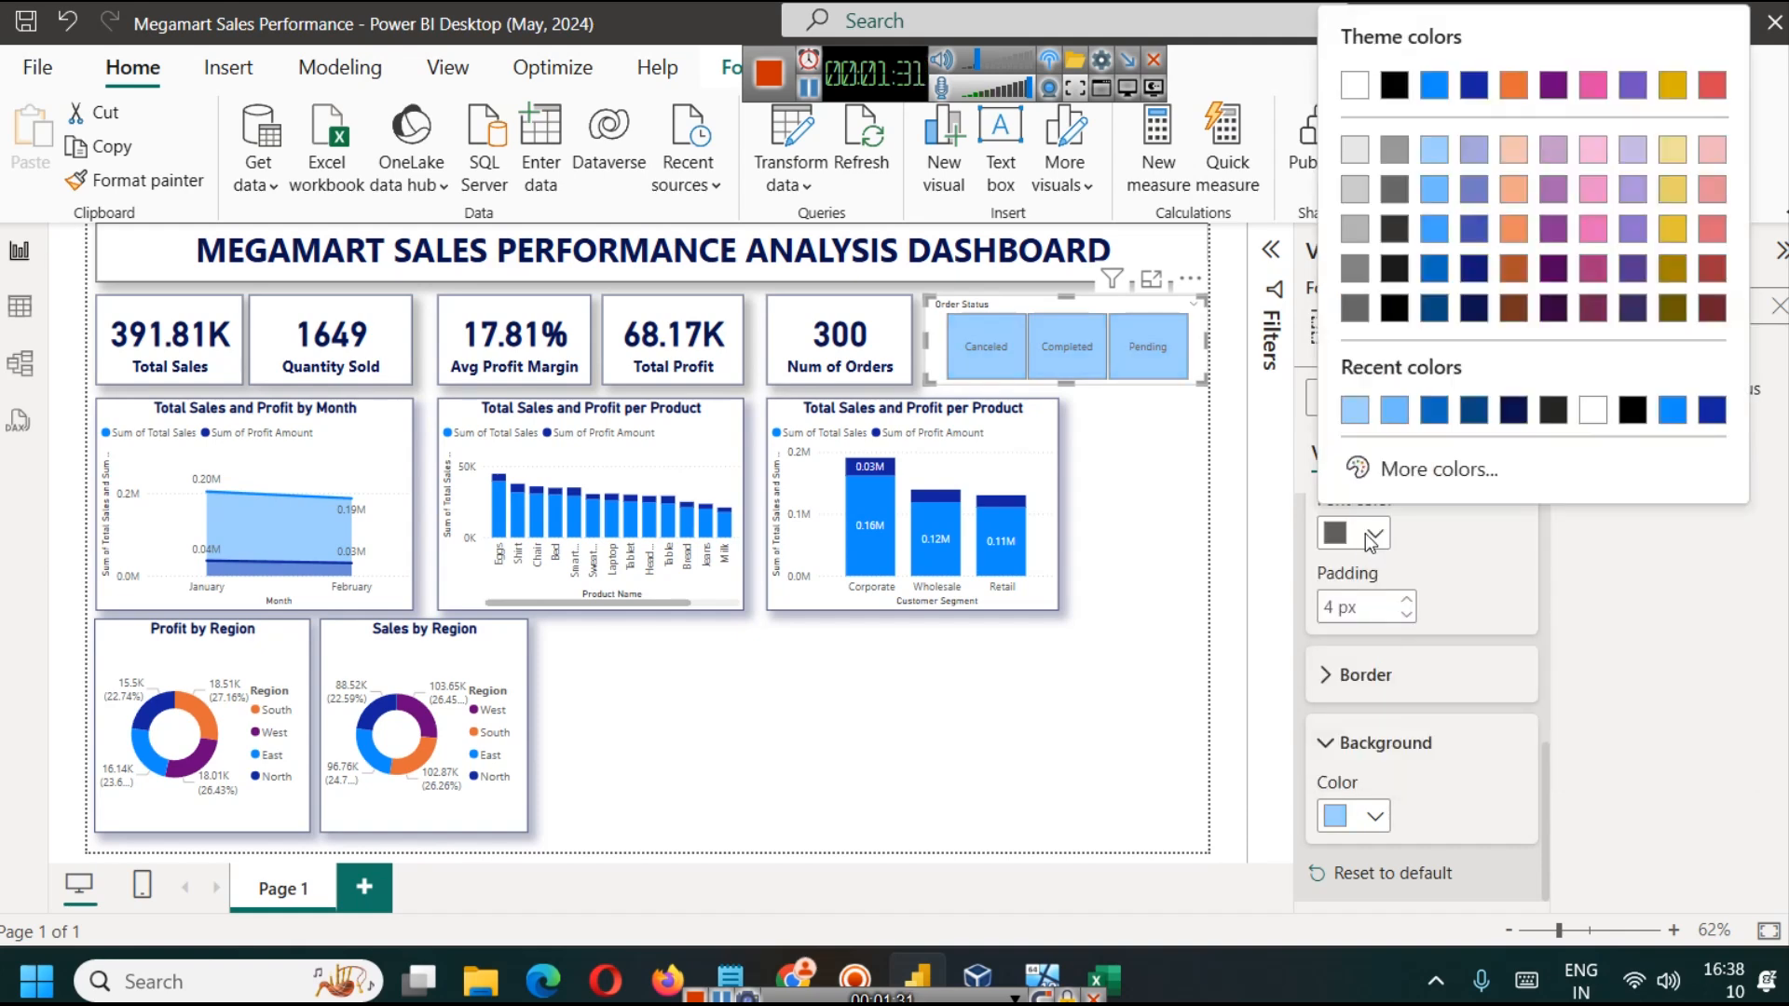
left_click(1474, 410)
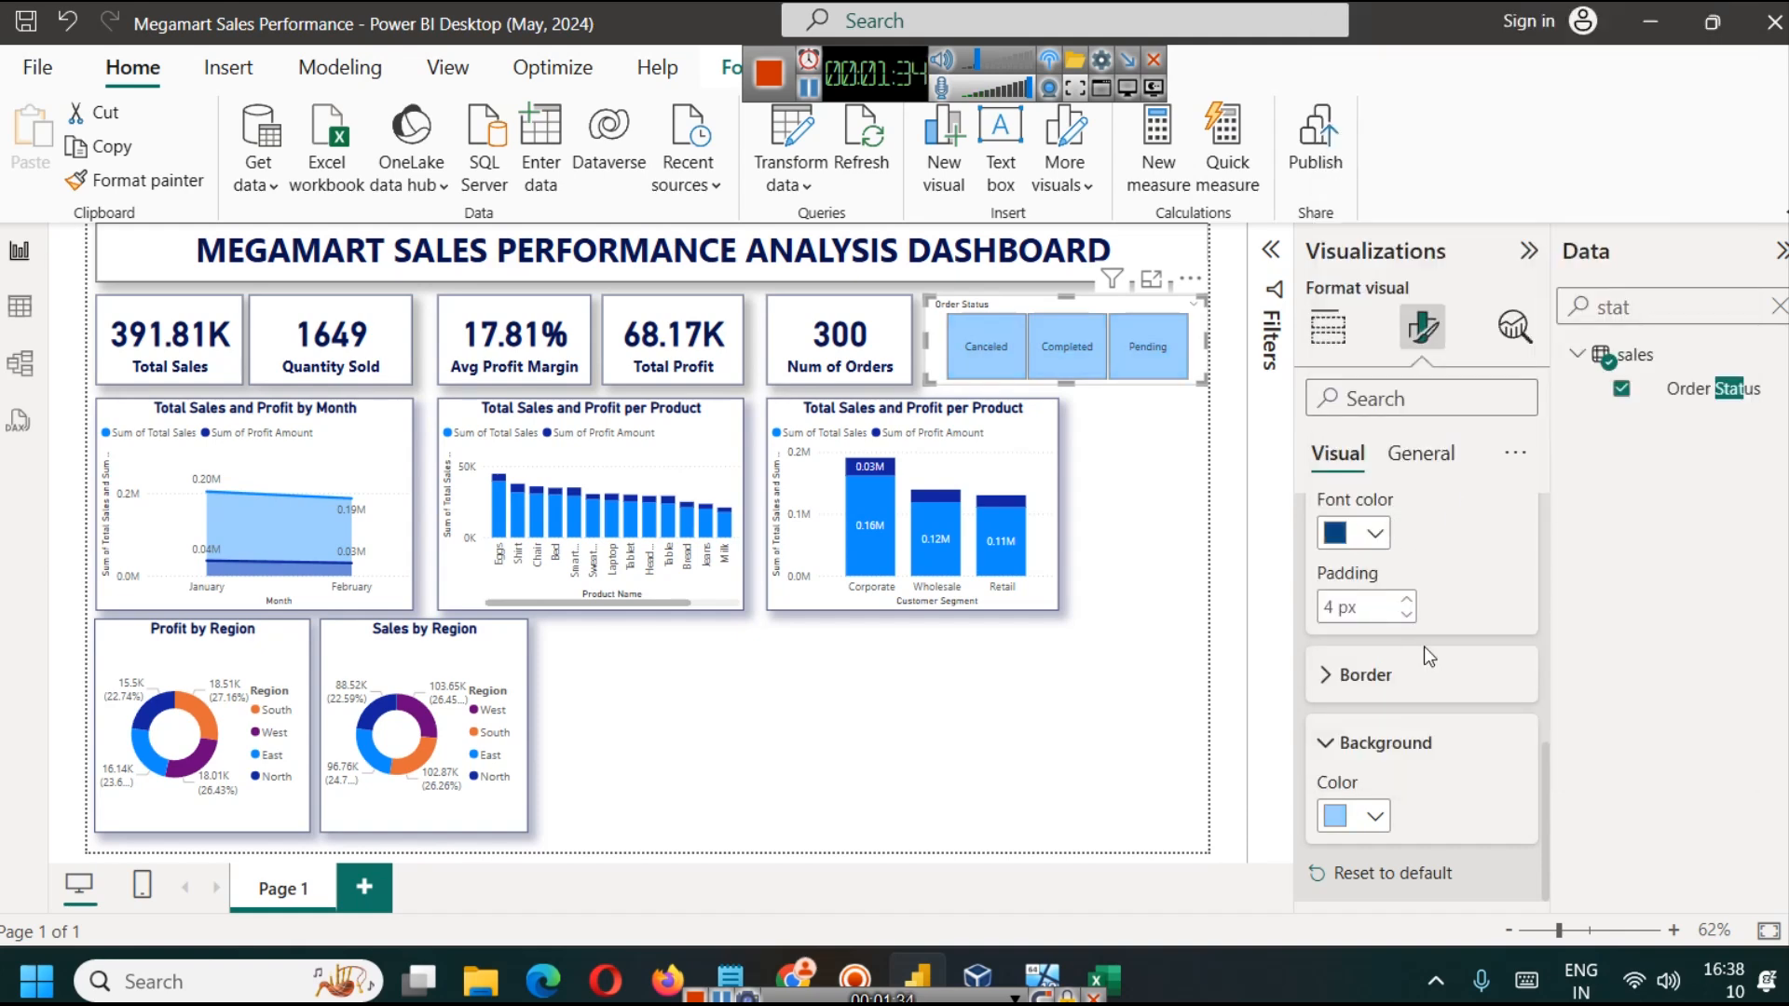
scroll(1428, 639, "up", 2)
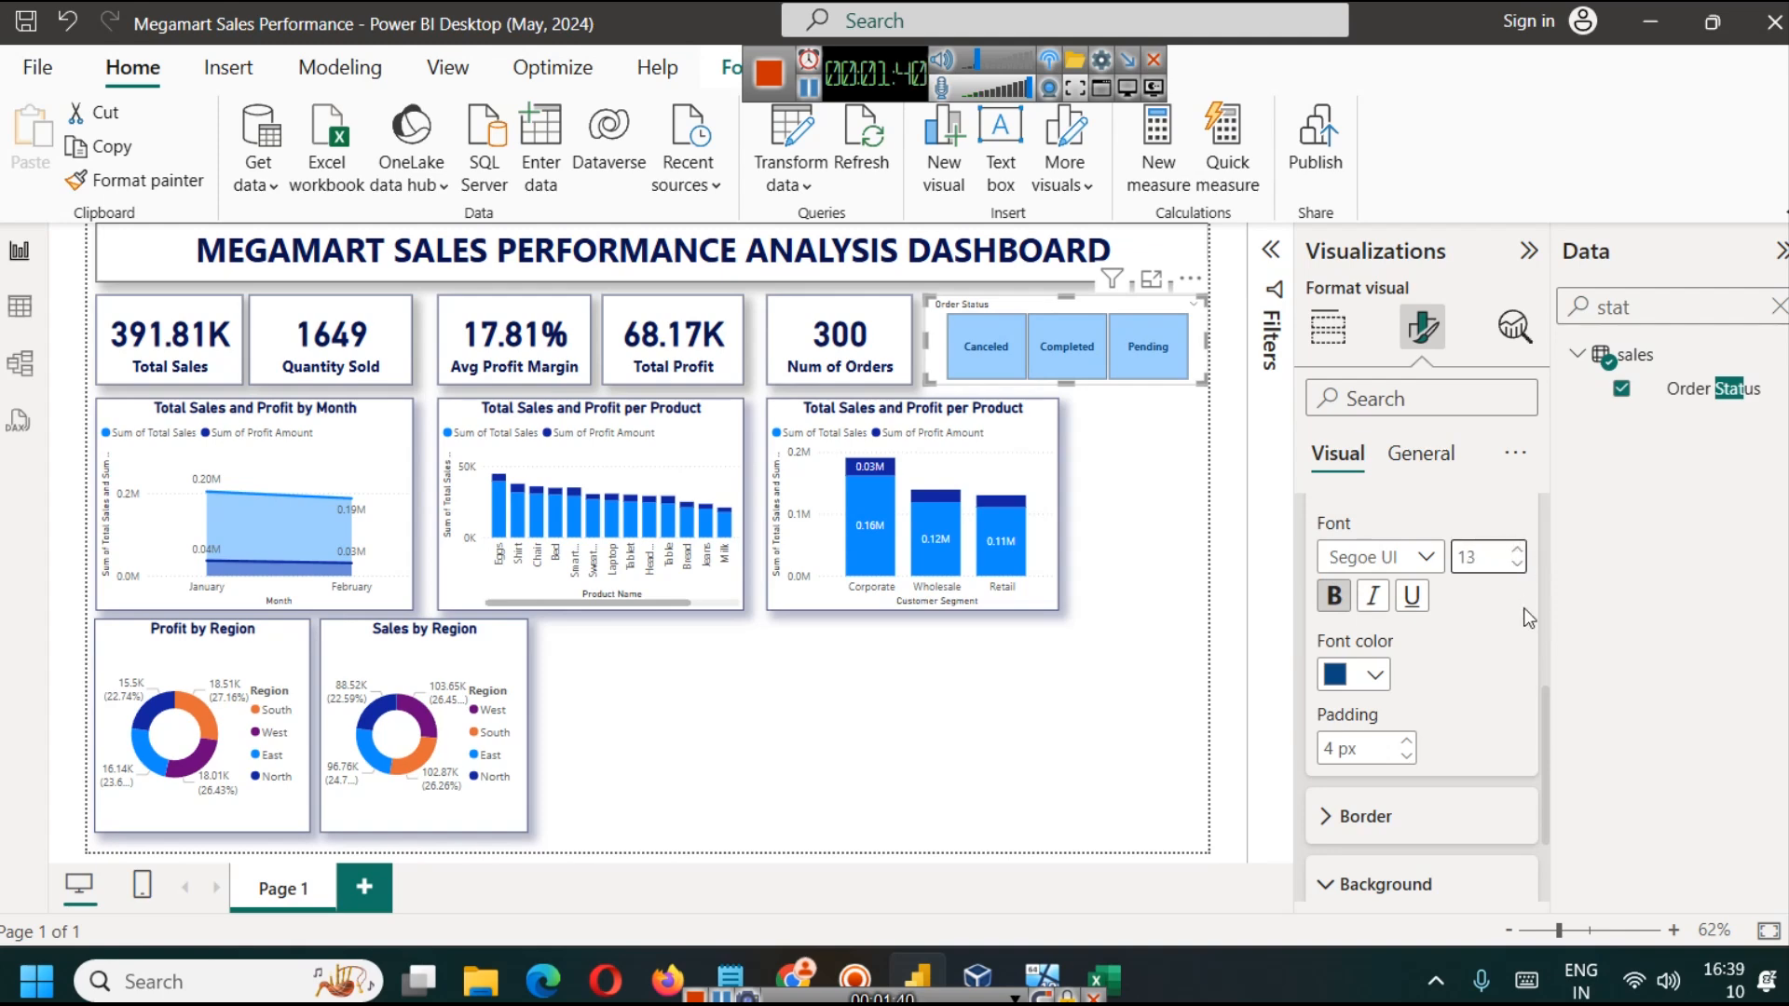
left_click(1117, 553)
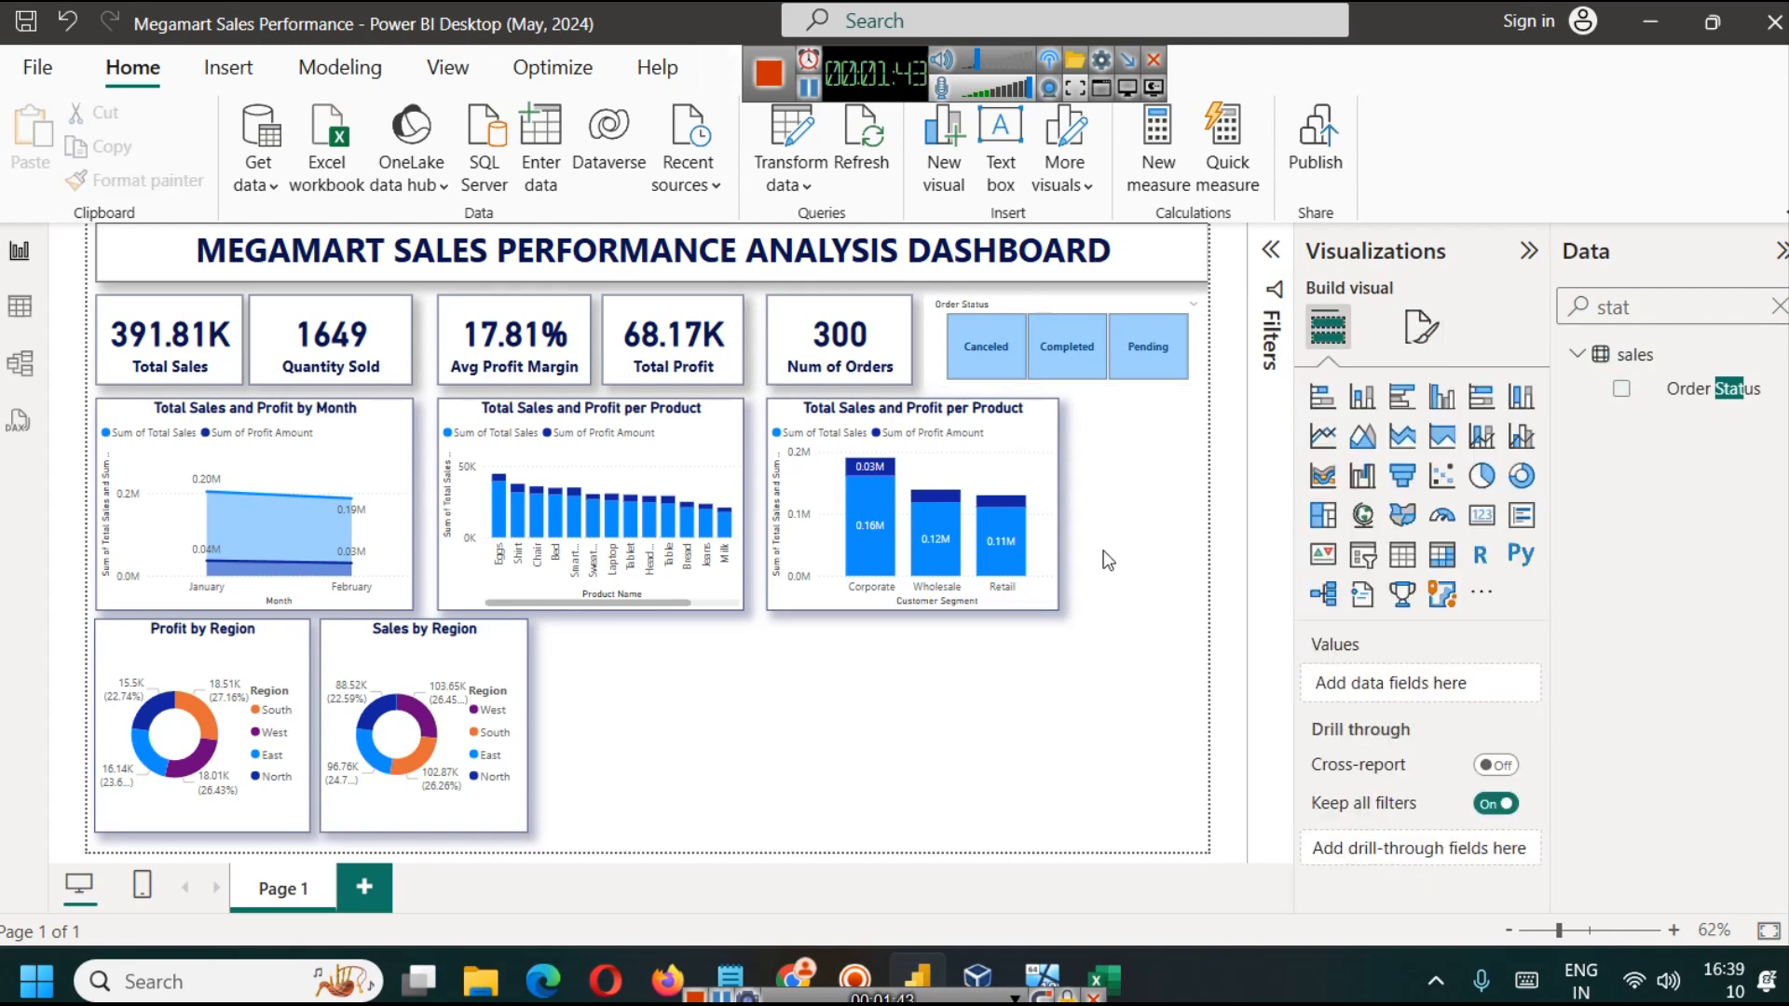
Step: Turn on the visual border and shadow for the Order Status slicer and nudge it slightly left
left_click(1032, 300)
left_click(1423, 328)
left_click(1420, 453)
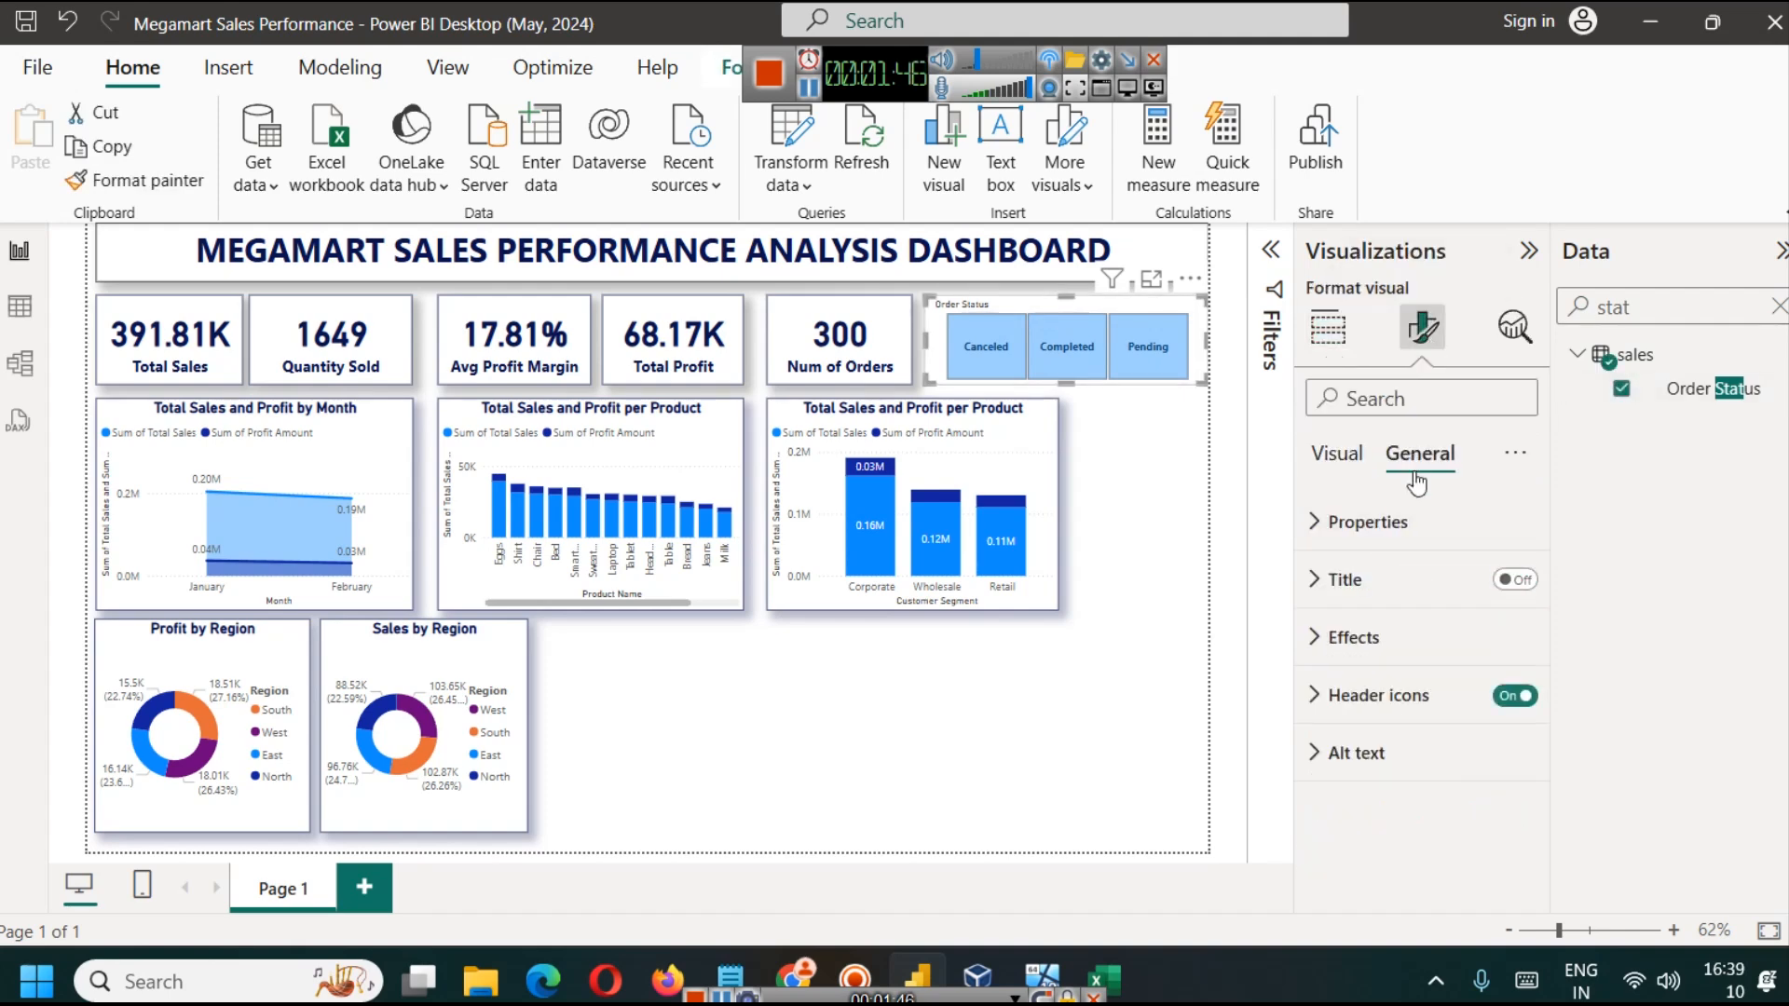
left_click(1397, 631)
scroll(1416, 642, "down", 3)
left_click(1504, 703)
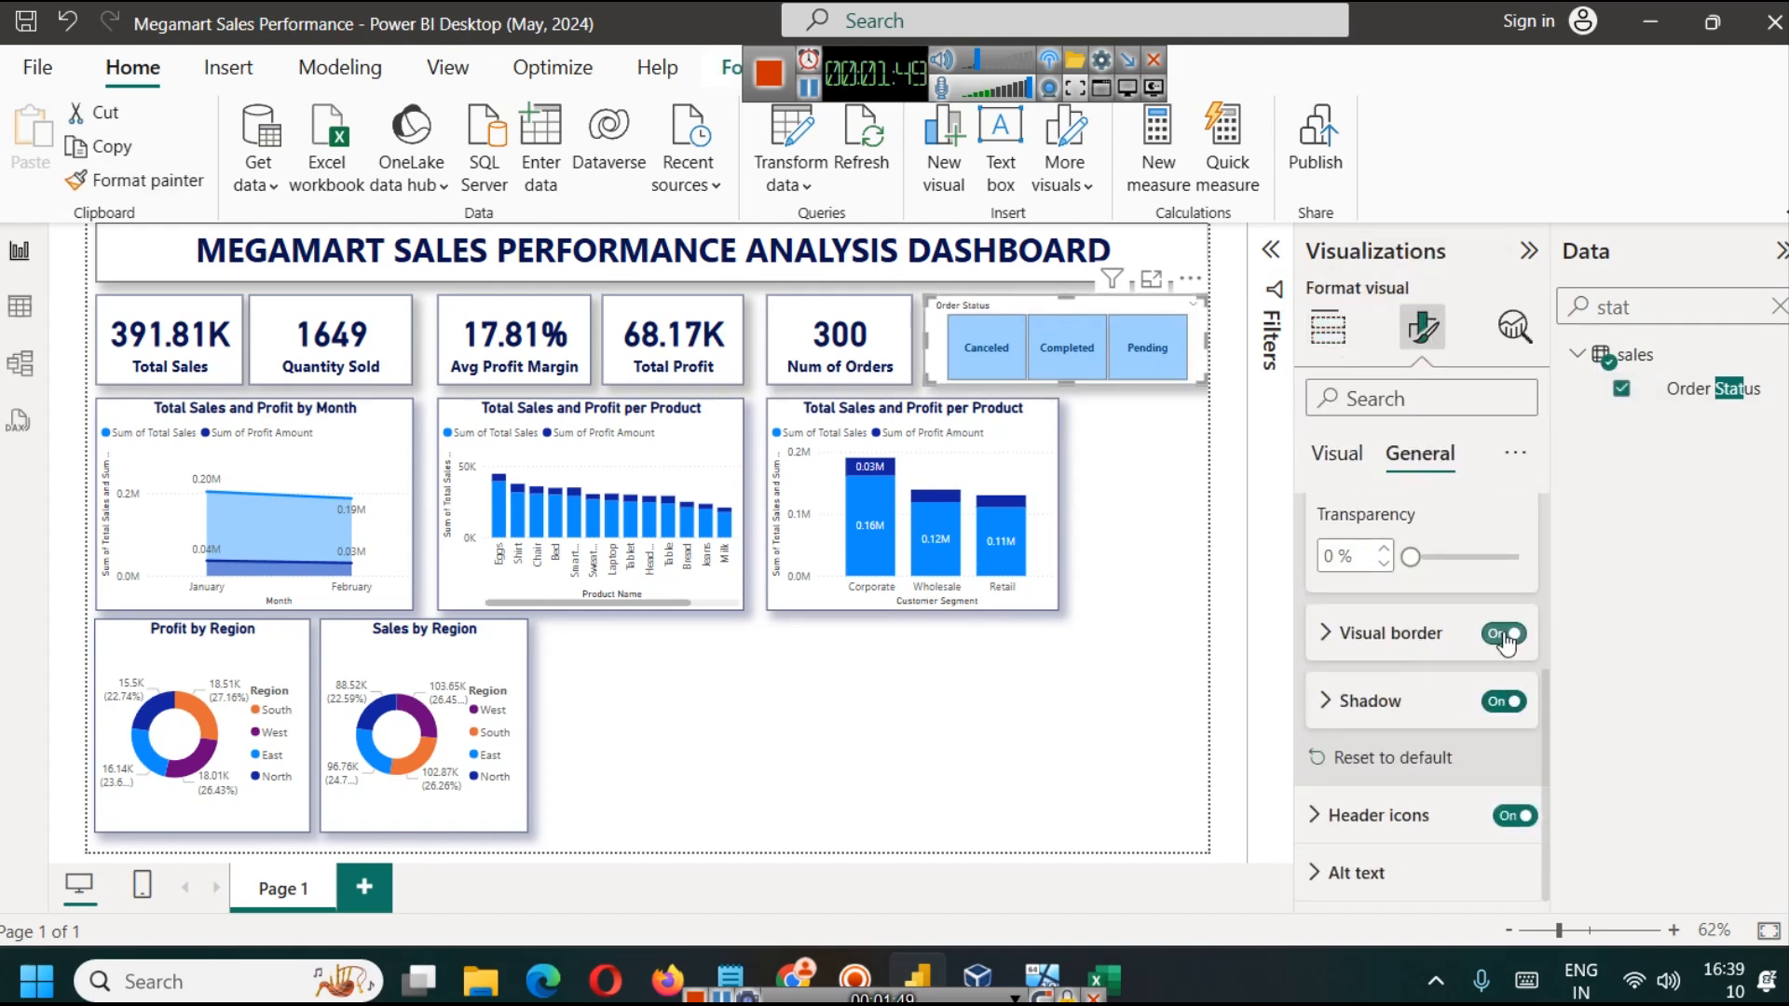
left_click(1125, 567)
left_click_drag(1096, 307, 1091, 306)
left_click(1142, 516)
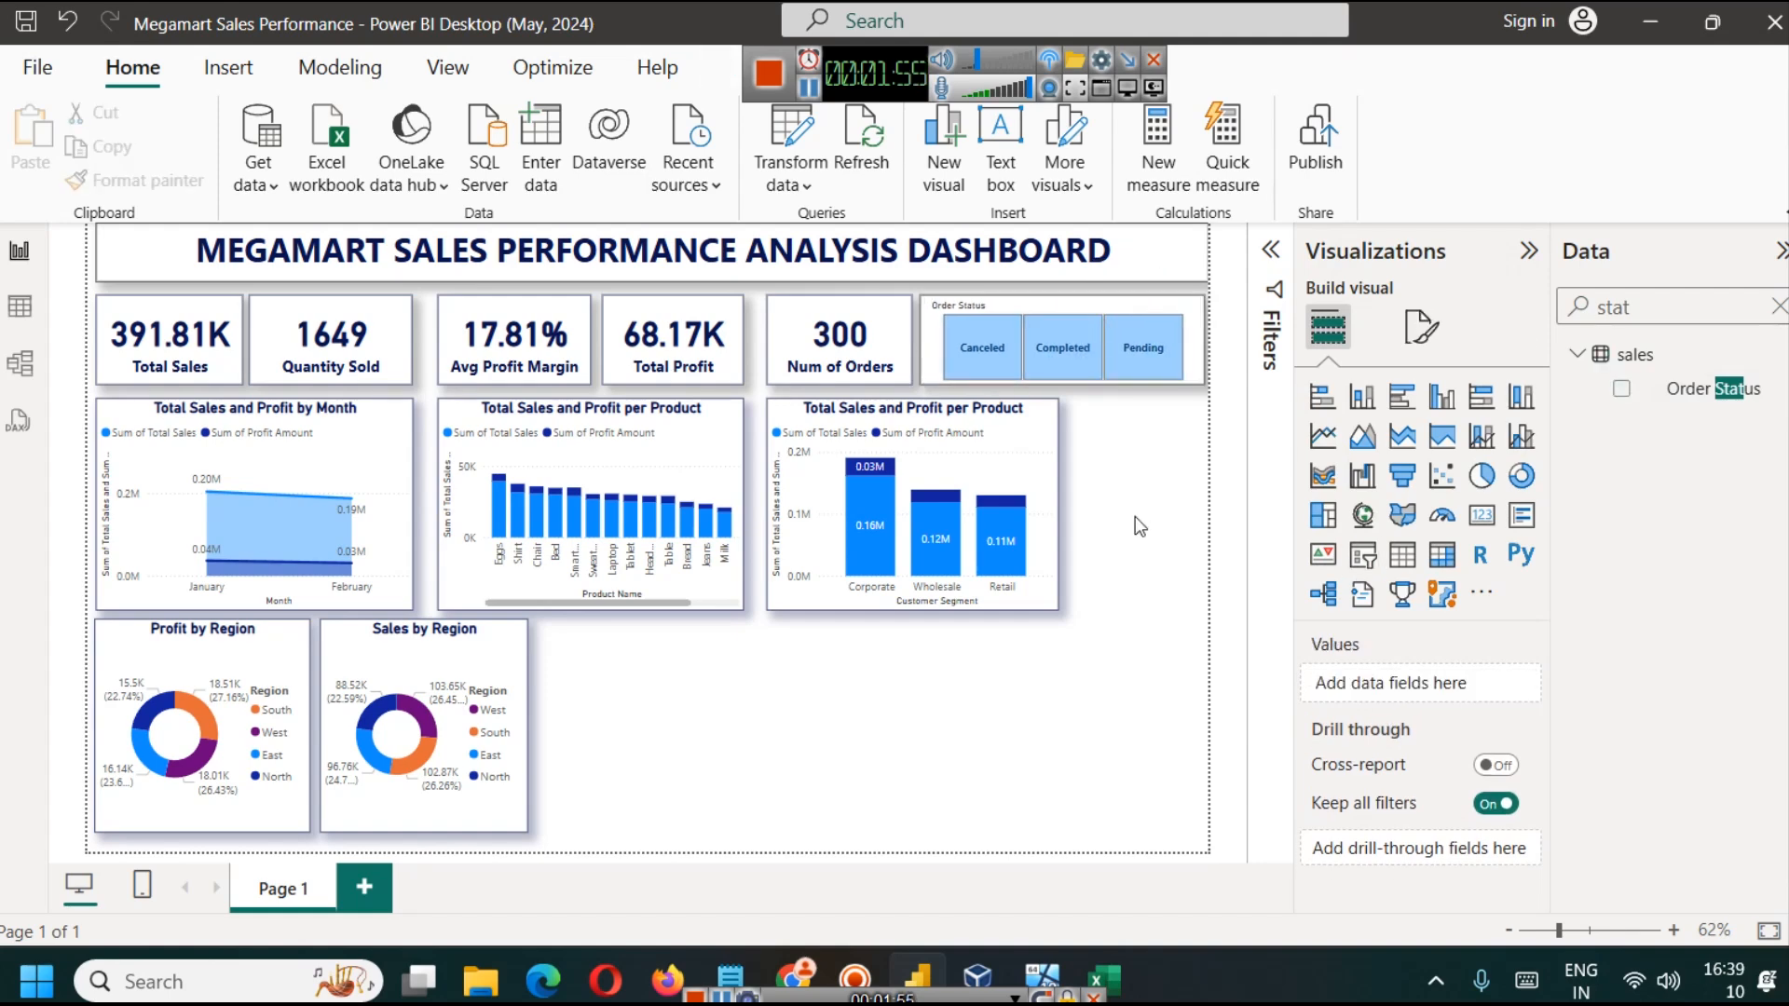
Step: Test the Order Status slicer by filtering the dashboard by Completed, Pending and Canceled in turn
left_click(1071, 357)
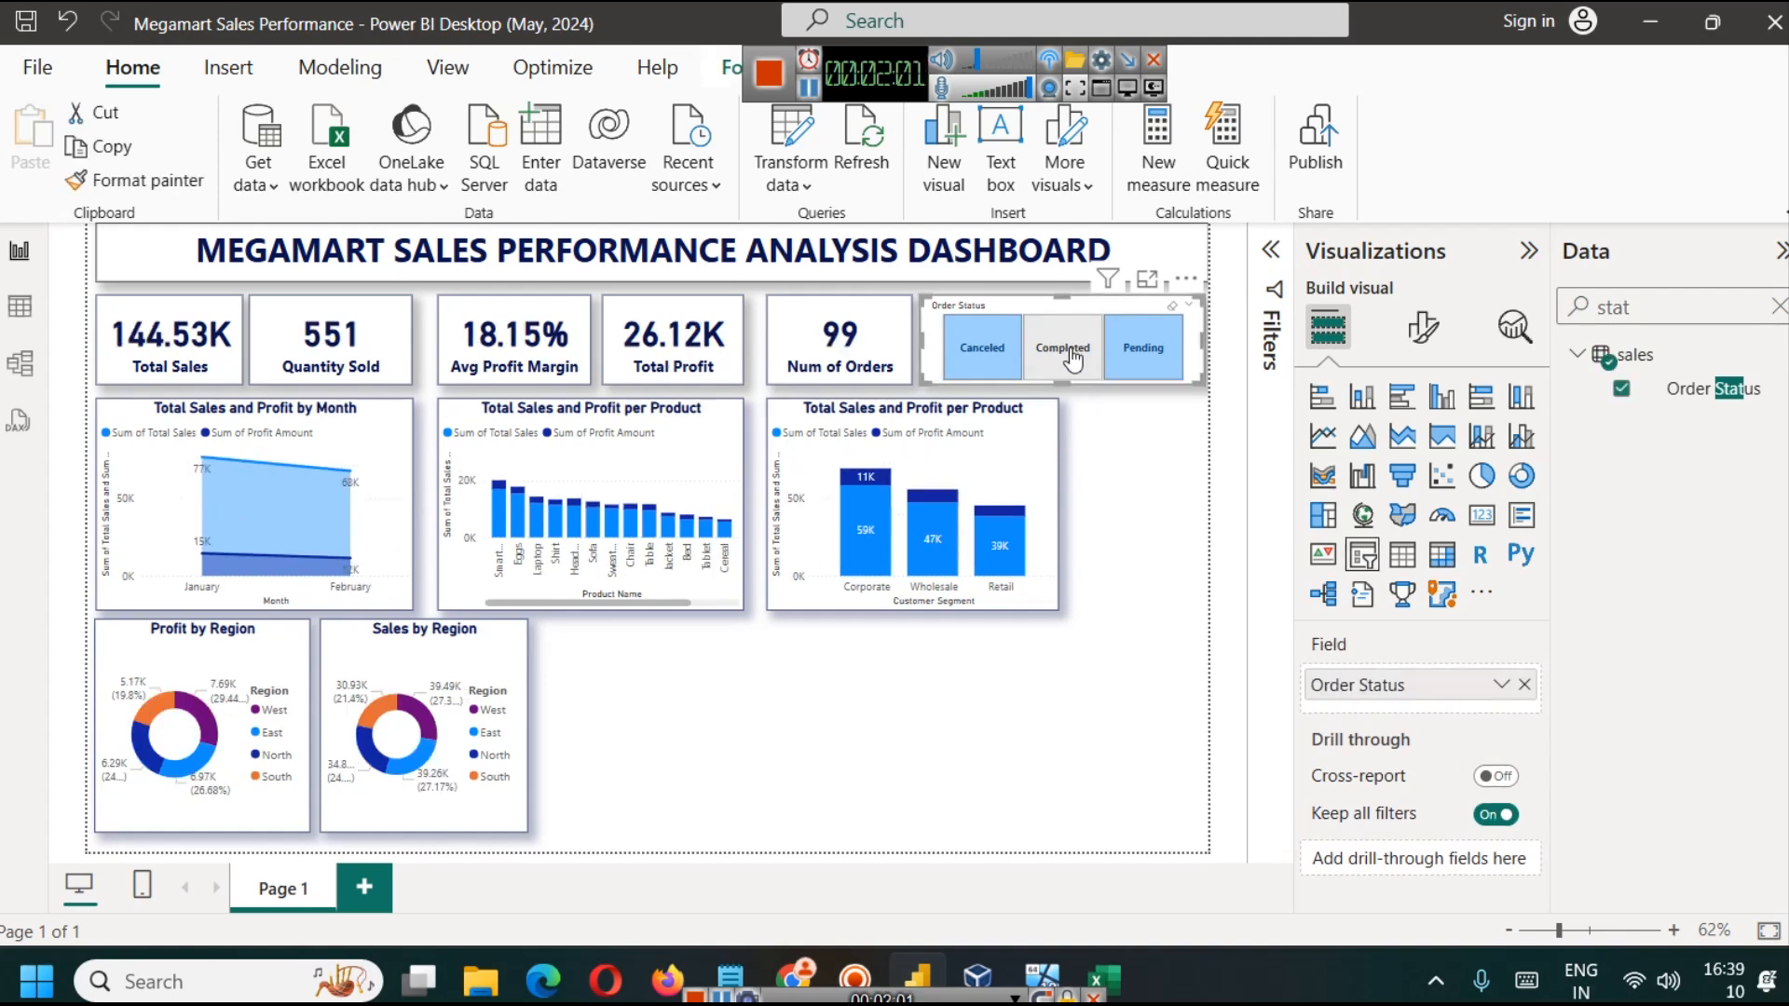
left_click(1132, 356)
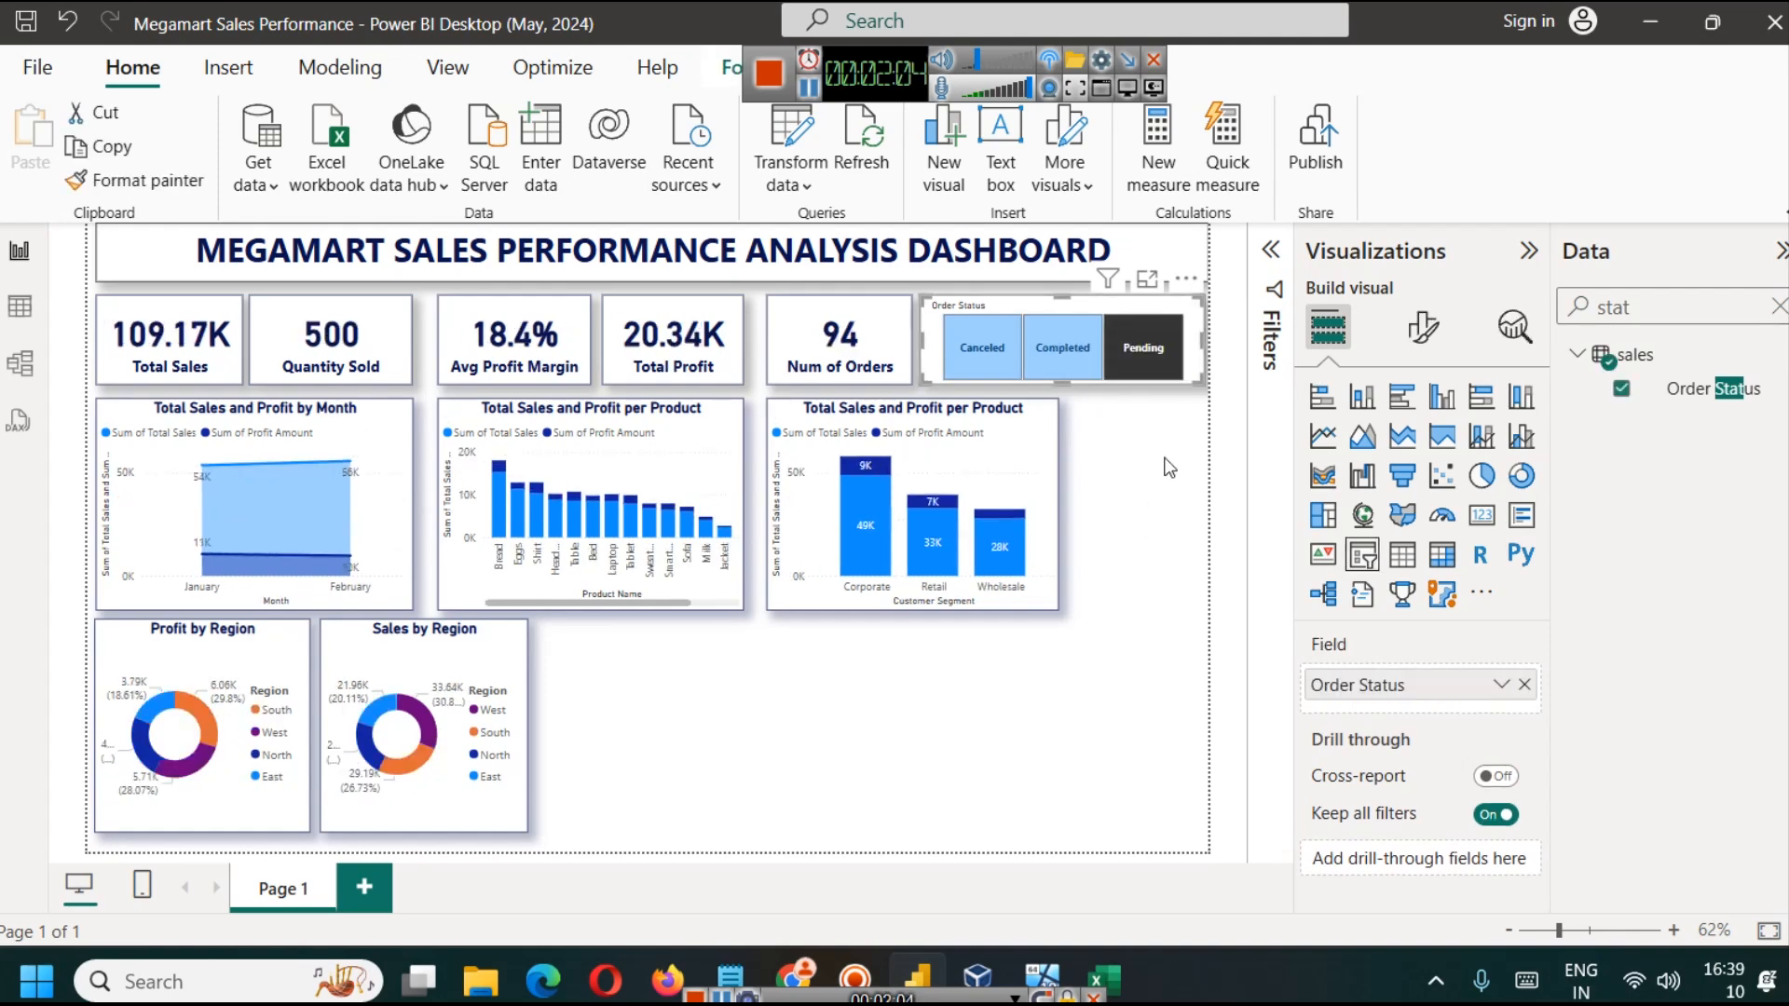
left_click(975, 354)
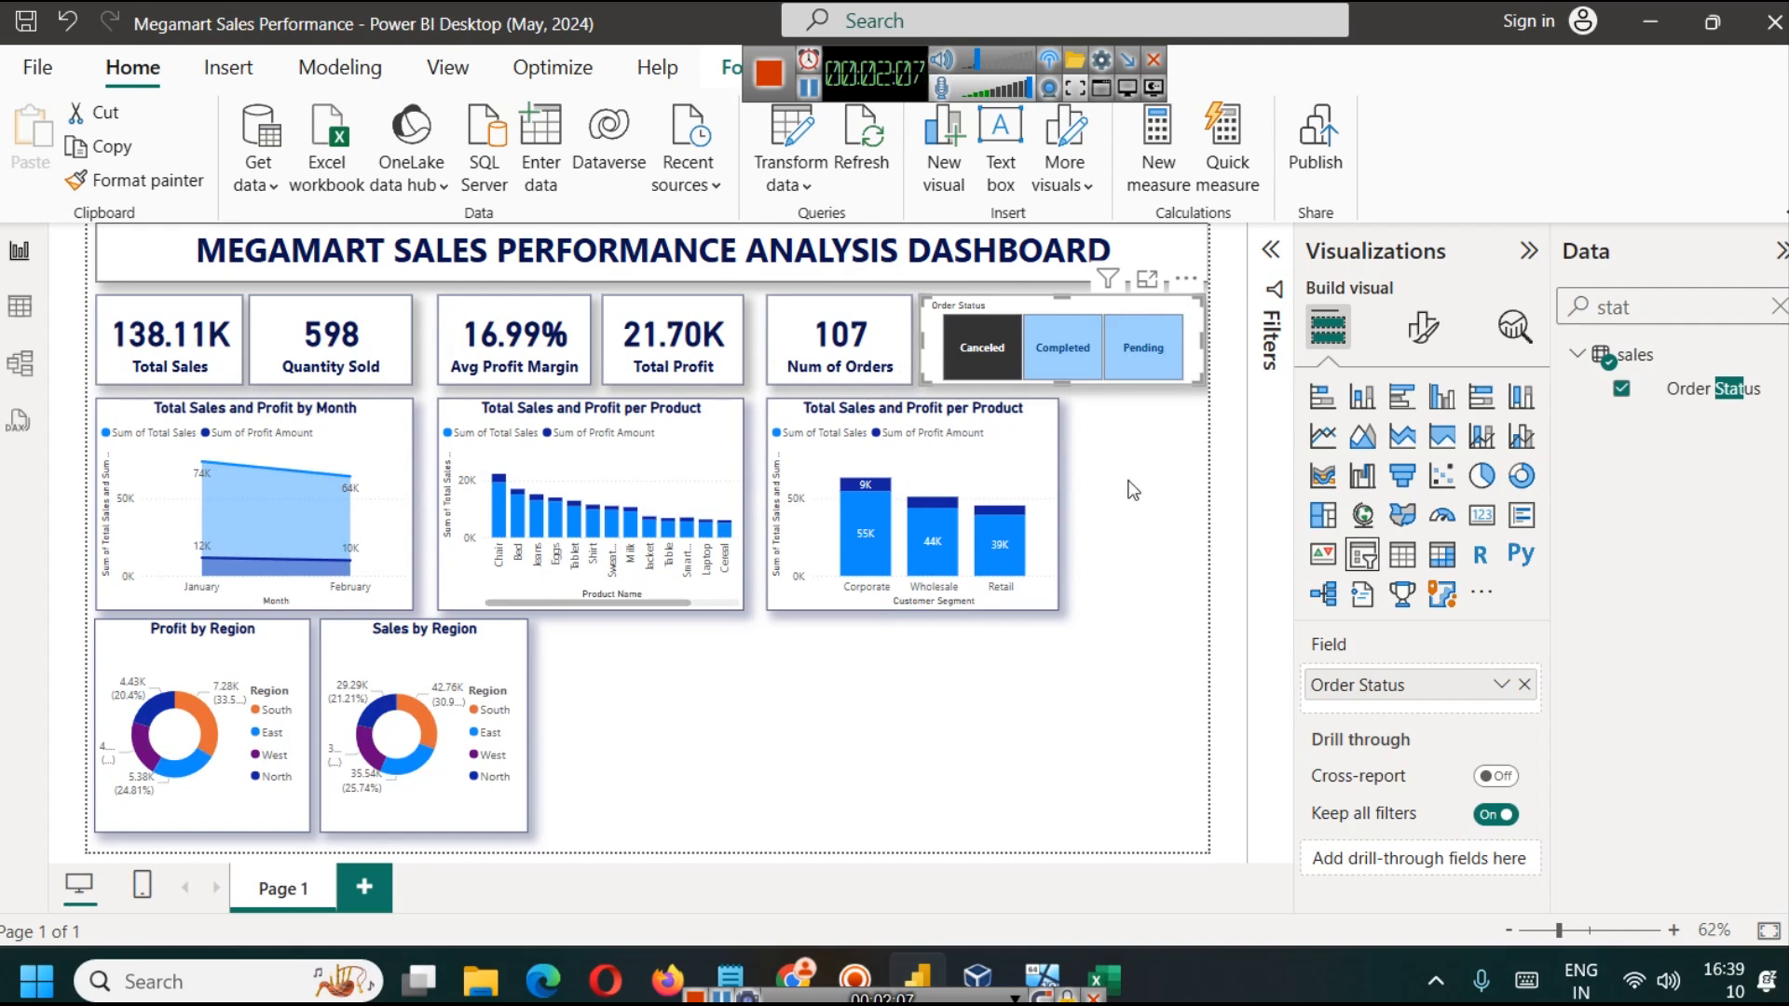
left_click(1062, 347)
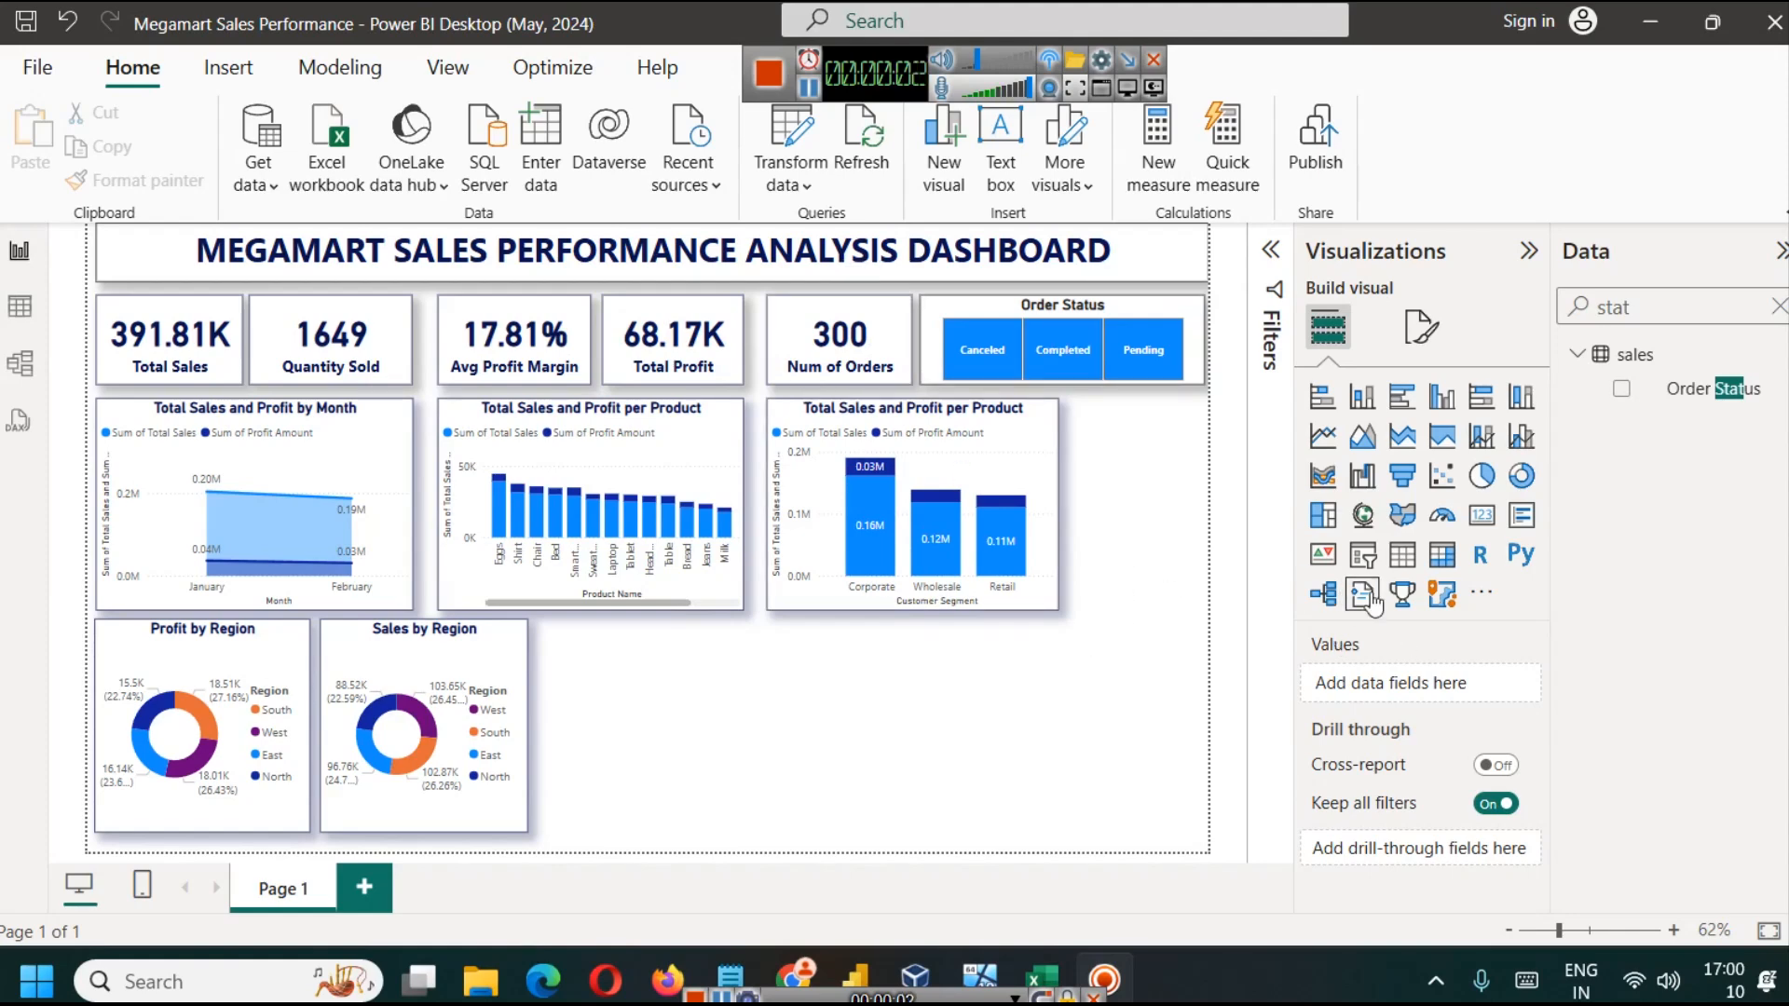
Step: Insert another slicer, place it below the Order Status slicer, and shrink it to fit beside the customer segment chart
left_click(1362, 554)
left_click_drag(668, 702, 1185, 489)
left_click_drag(1108, 606, 1109, 477)
left_click_drag(997, 432, 1075, 444)
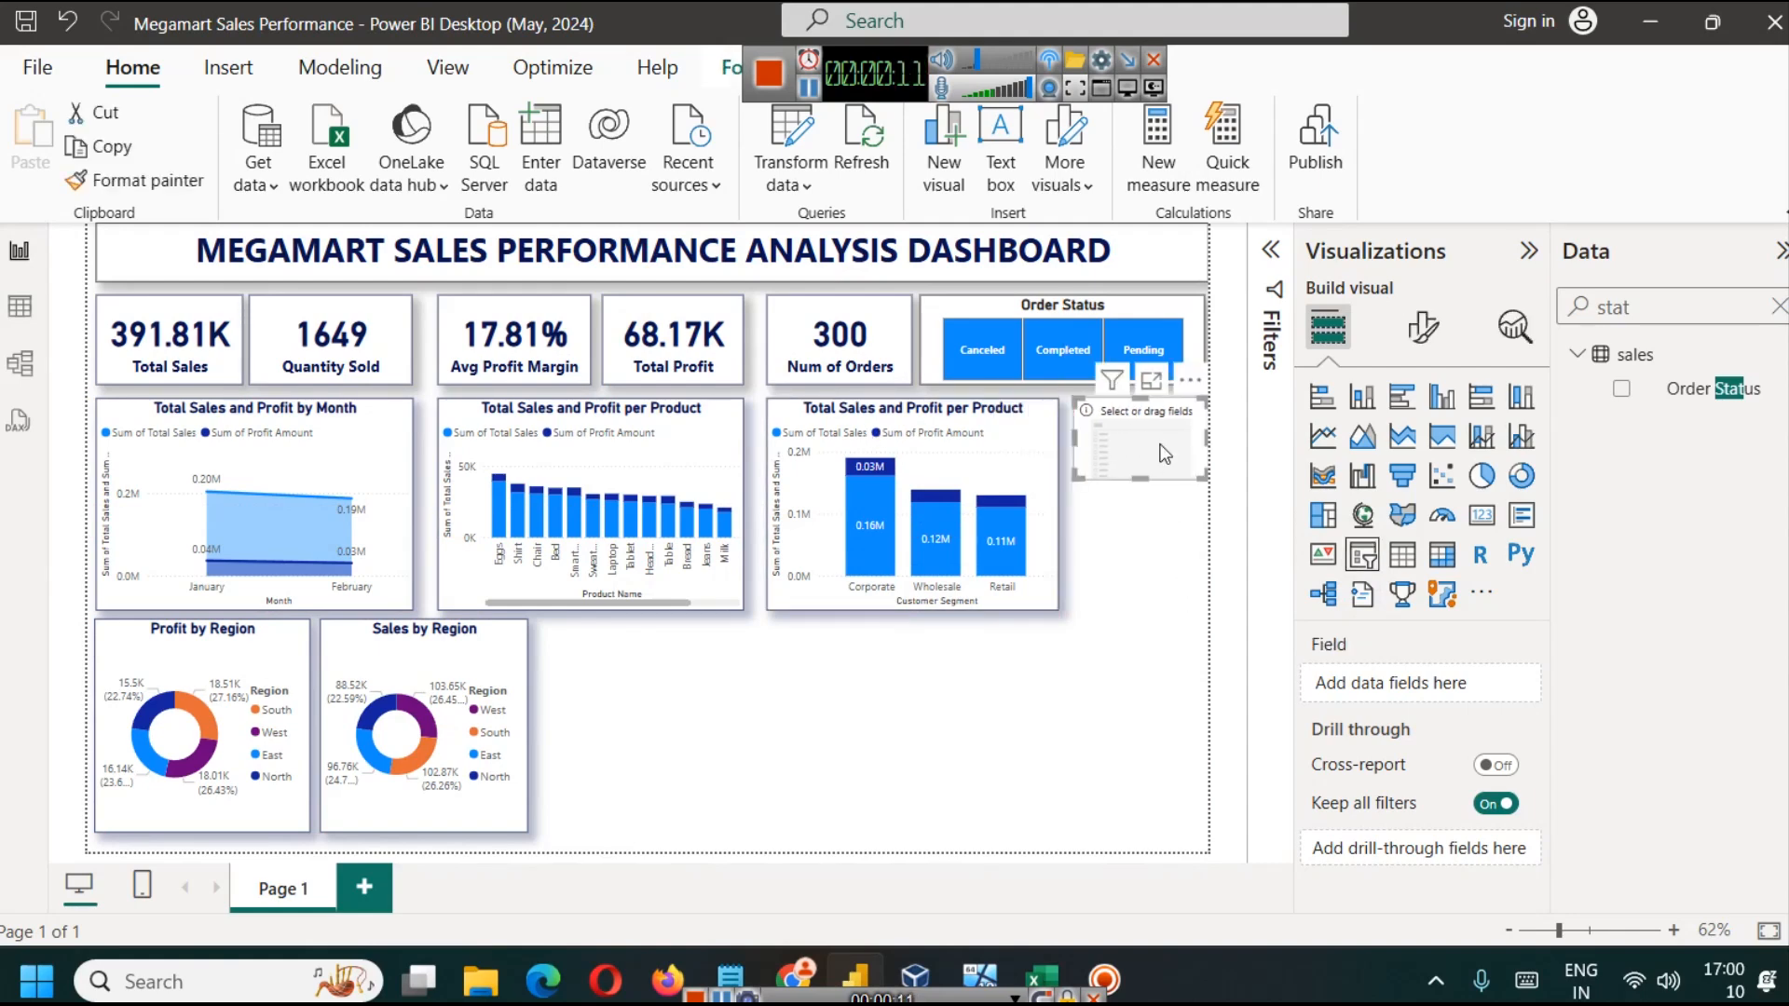
Step: Clear the field search, assign Order Date to the new slicer, and make it taller to fit the date range slider
left_click(1779, 307)
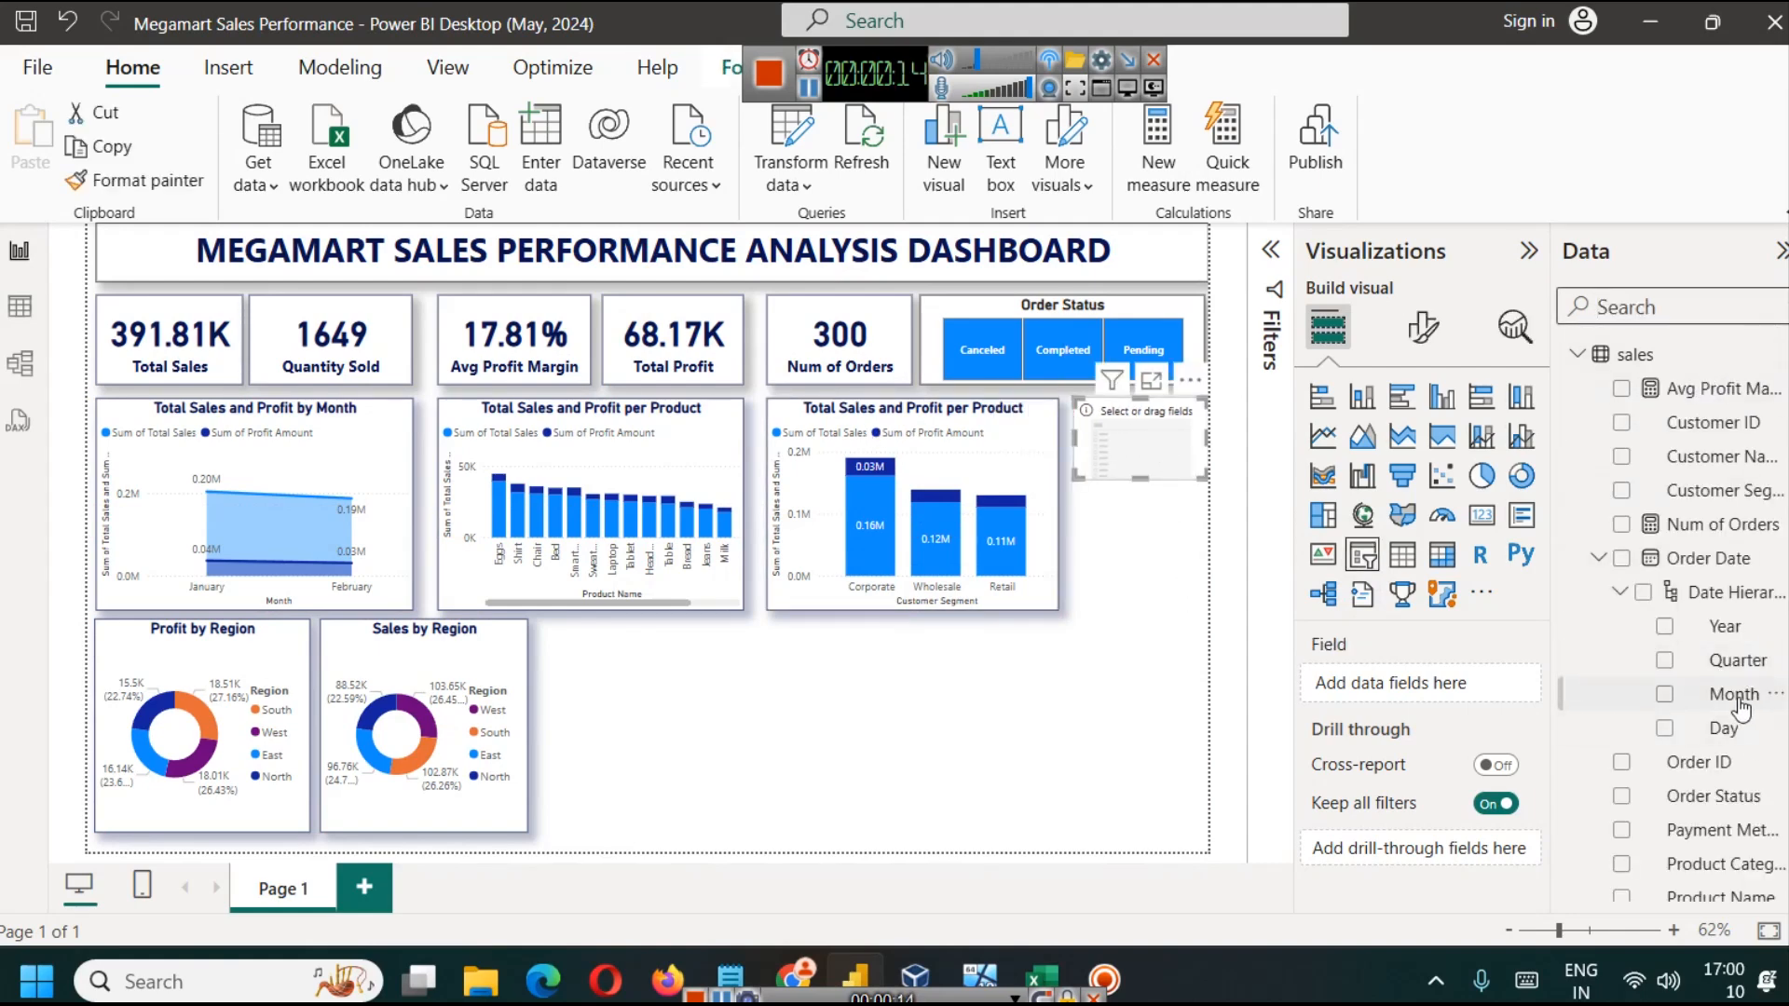
left_click_drag(1144, 453, 1140, 440)
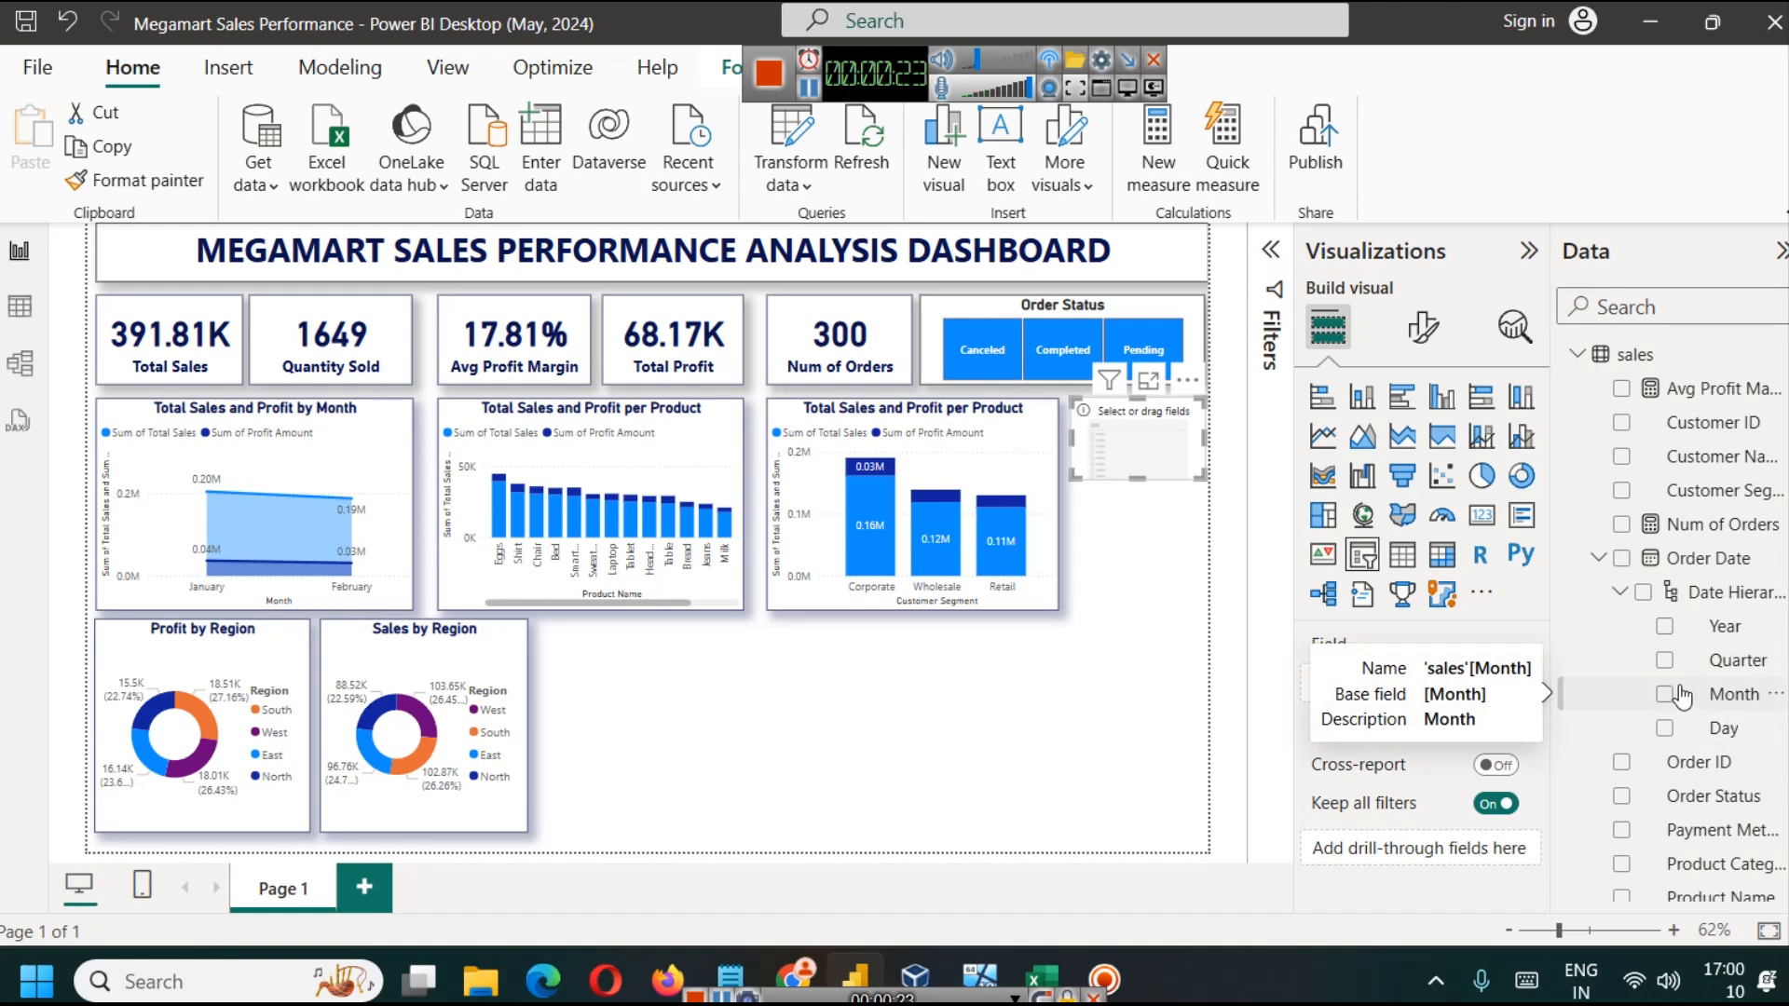
left_click_drag(1713, 562, 1421, 689)
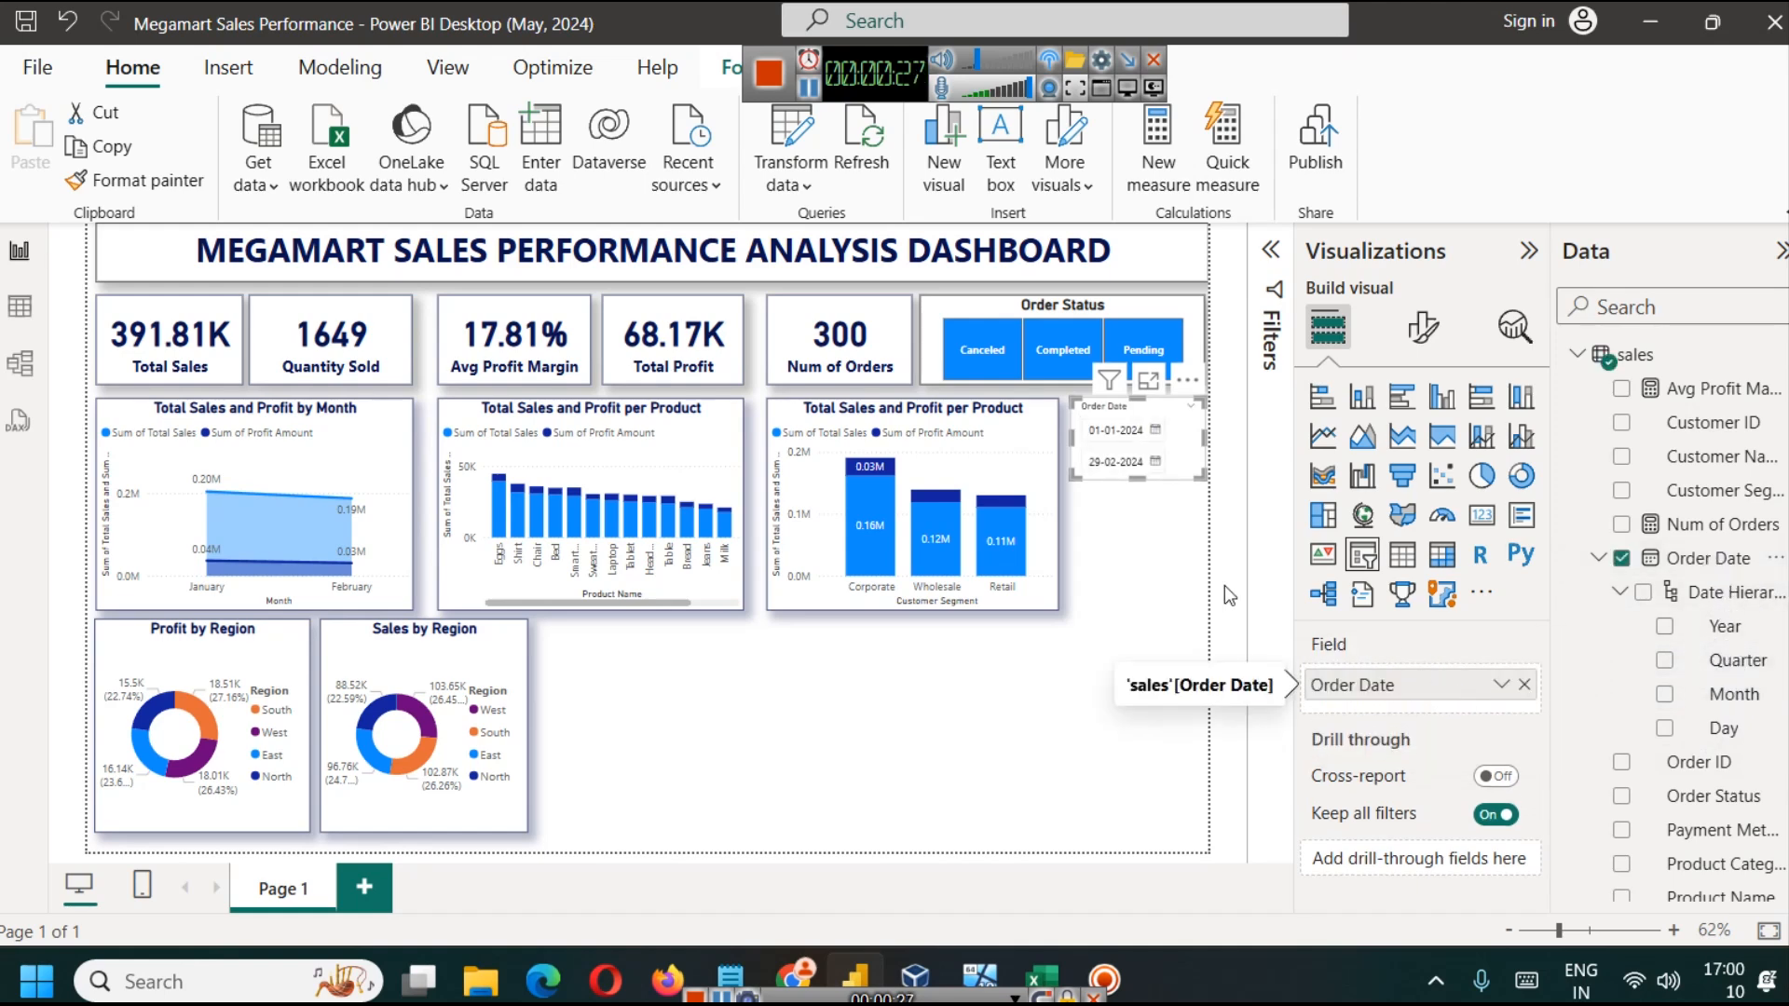
left_click(1153, 607)
left_click(1136, 512)
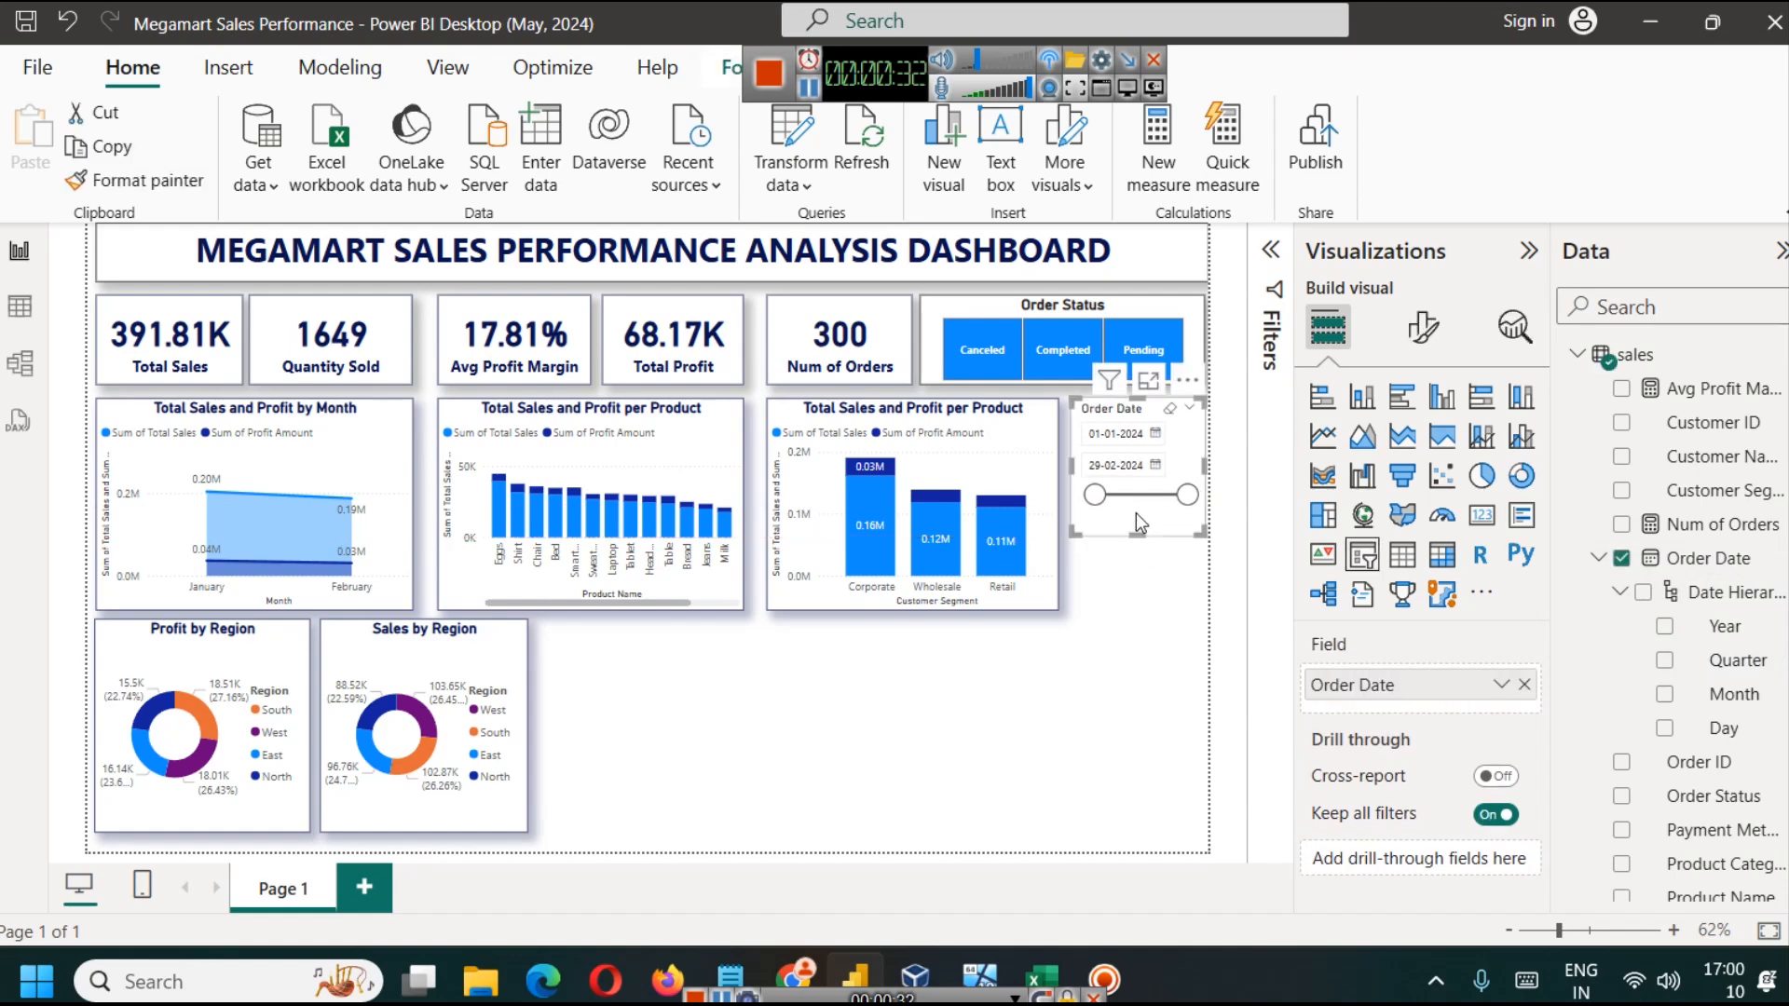
mouse_move(1187, 495)
left_mouse_down()
mouse_move(1156, 497)
mouse_move(1188, 503)
left_mouse_up()
left_click(1423, 327)
left_click(1327, 327)
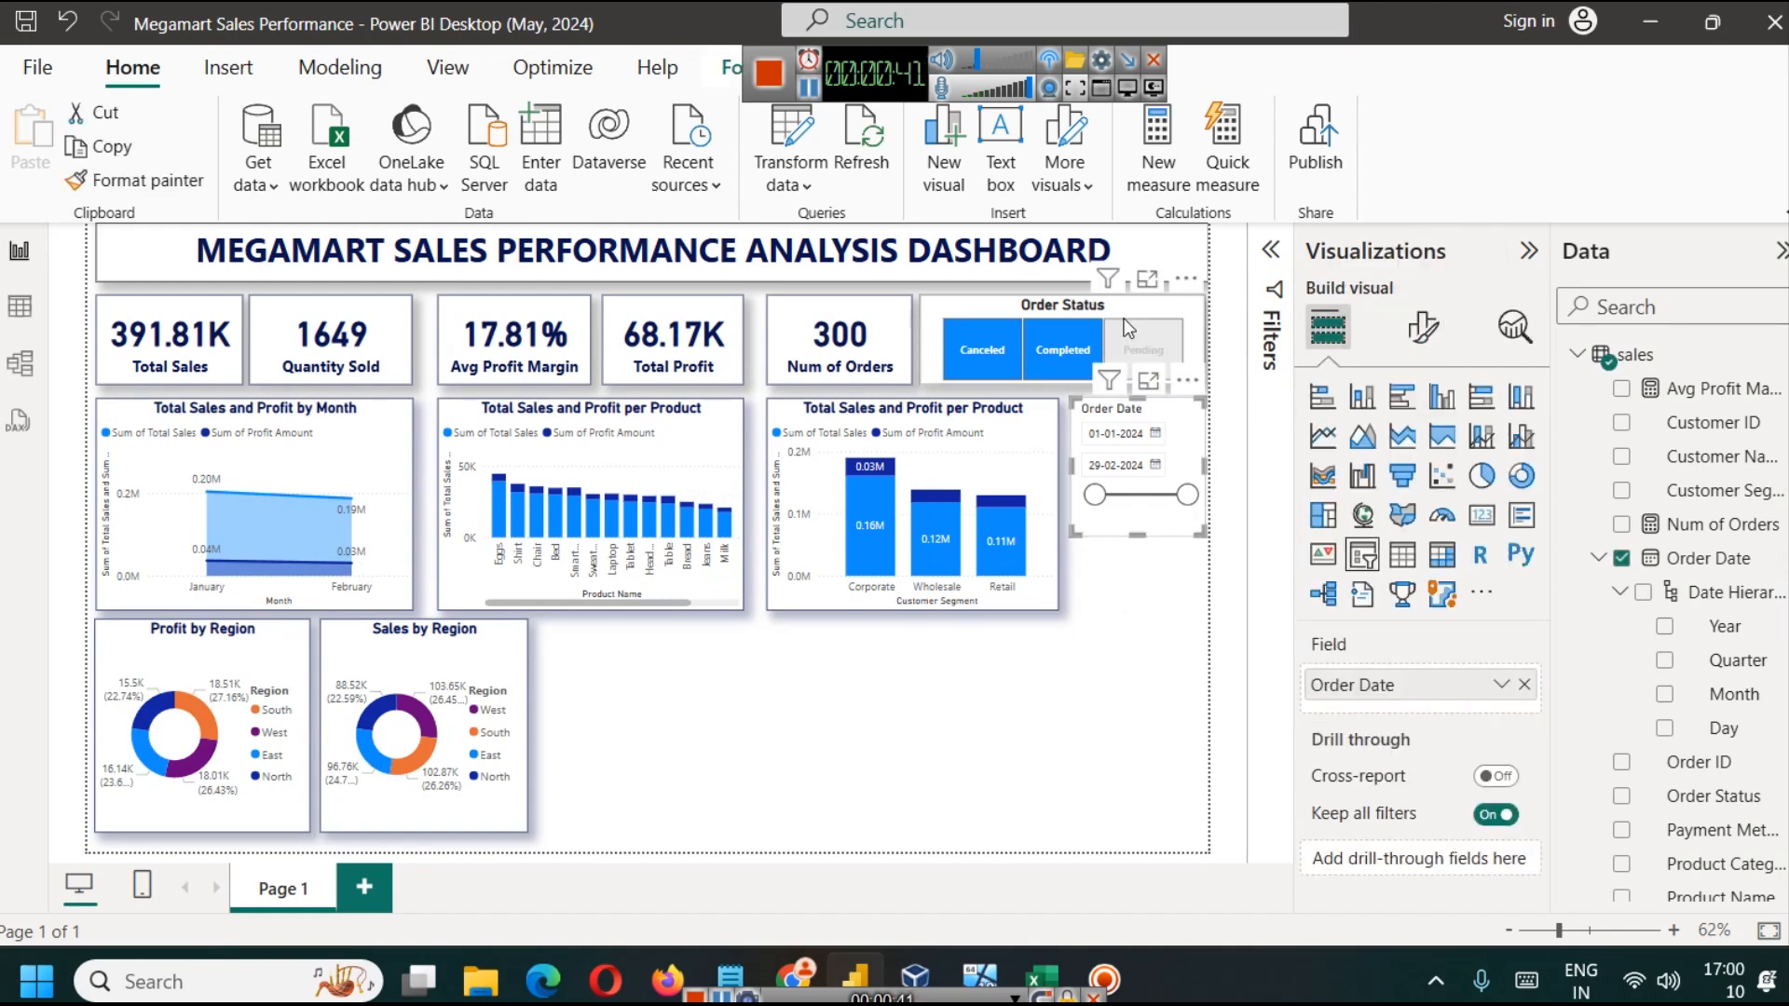
Step: Turn off the slicer header of the Order Date slicer
left_click(1423, 327)
left_click(1369, 520)
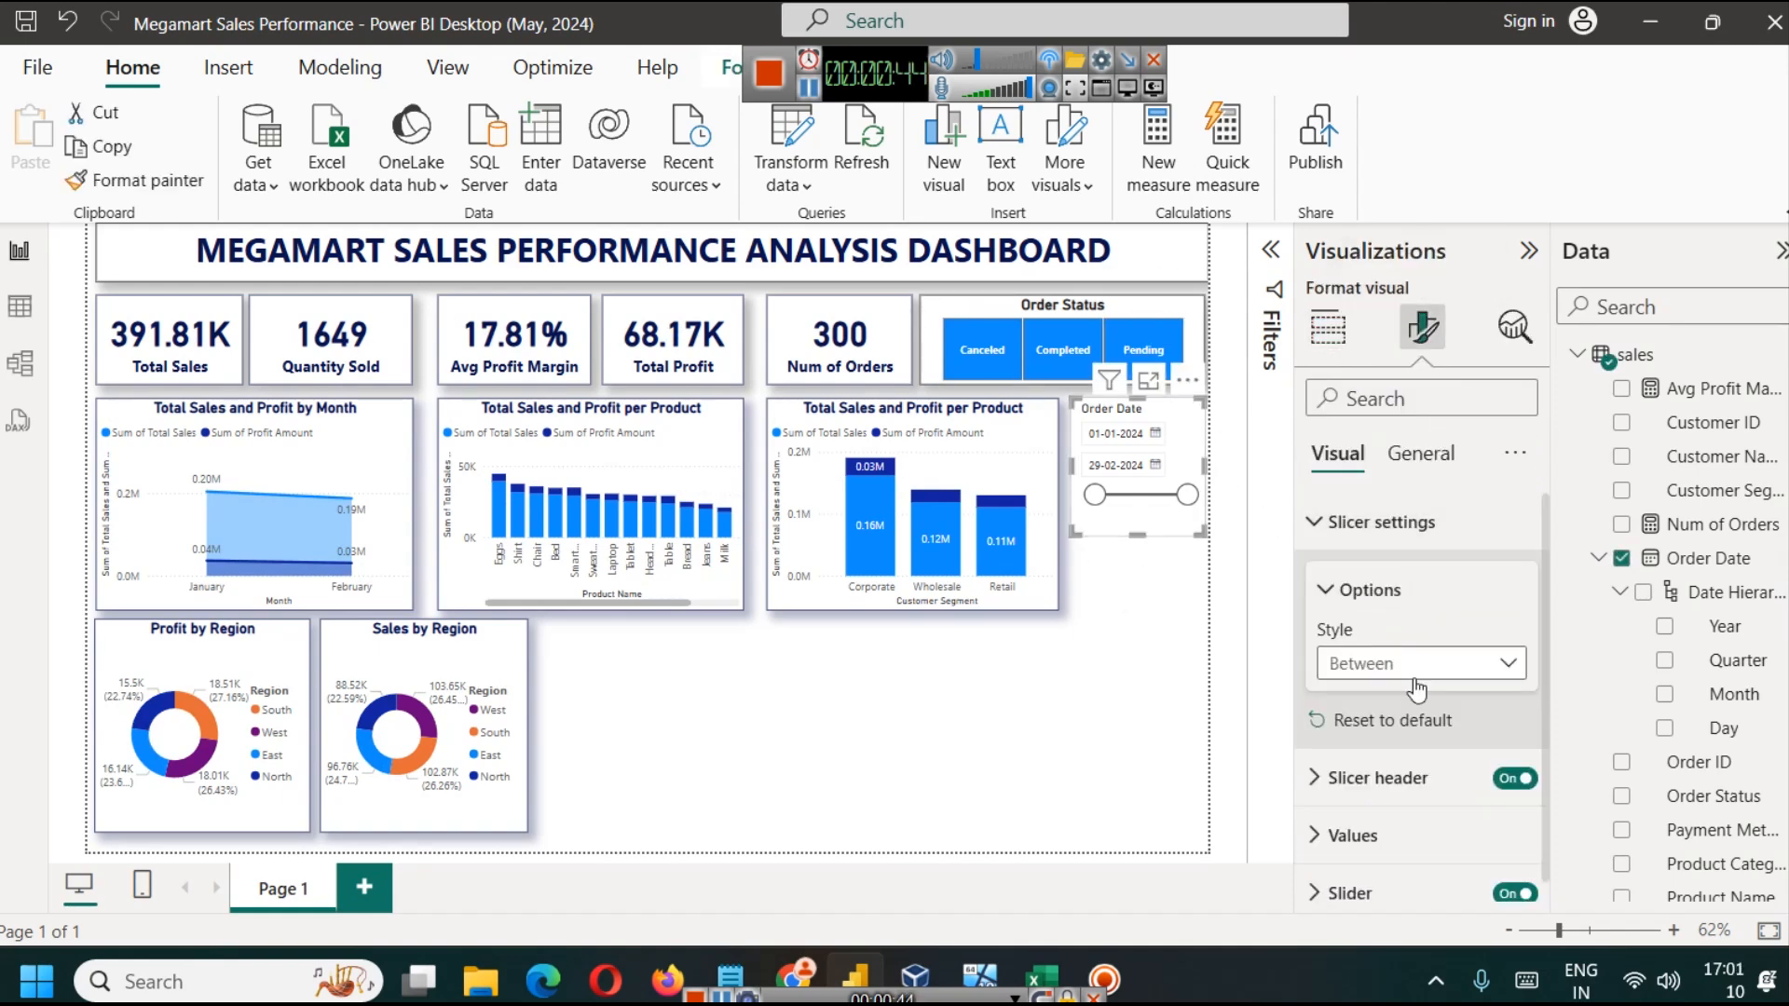
left_click(1403, 450)
left_click(1338, 453)
scroll(1372, 623, "down", 1)
left_click(1504, 772)
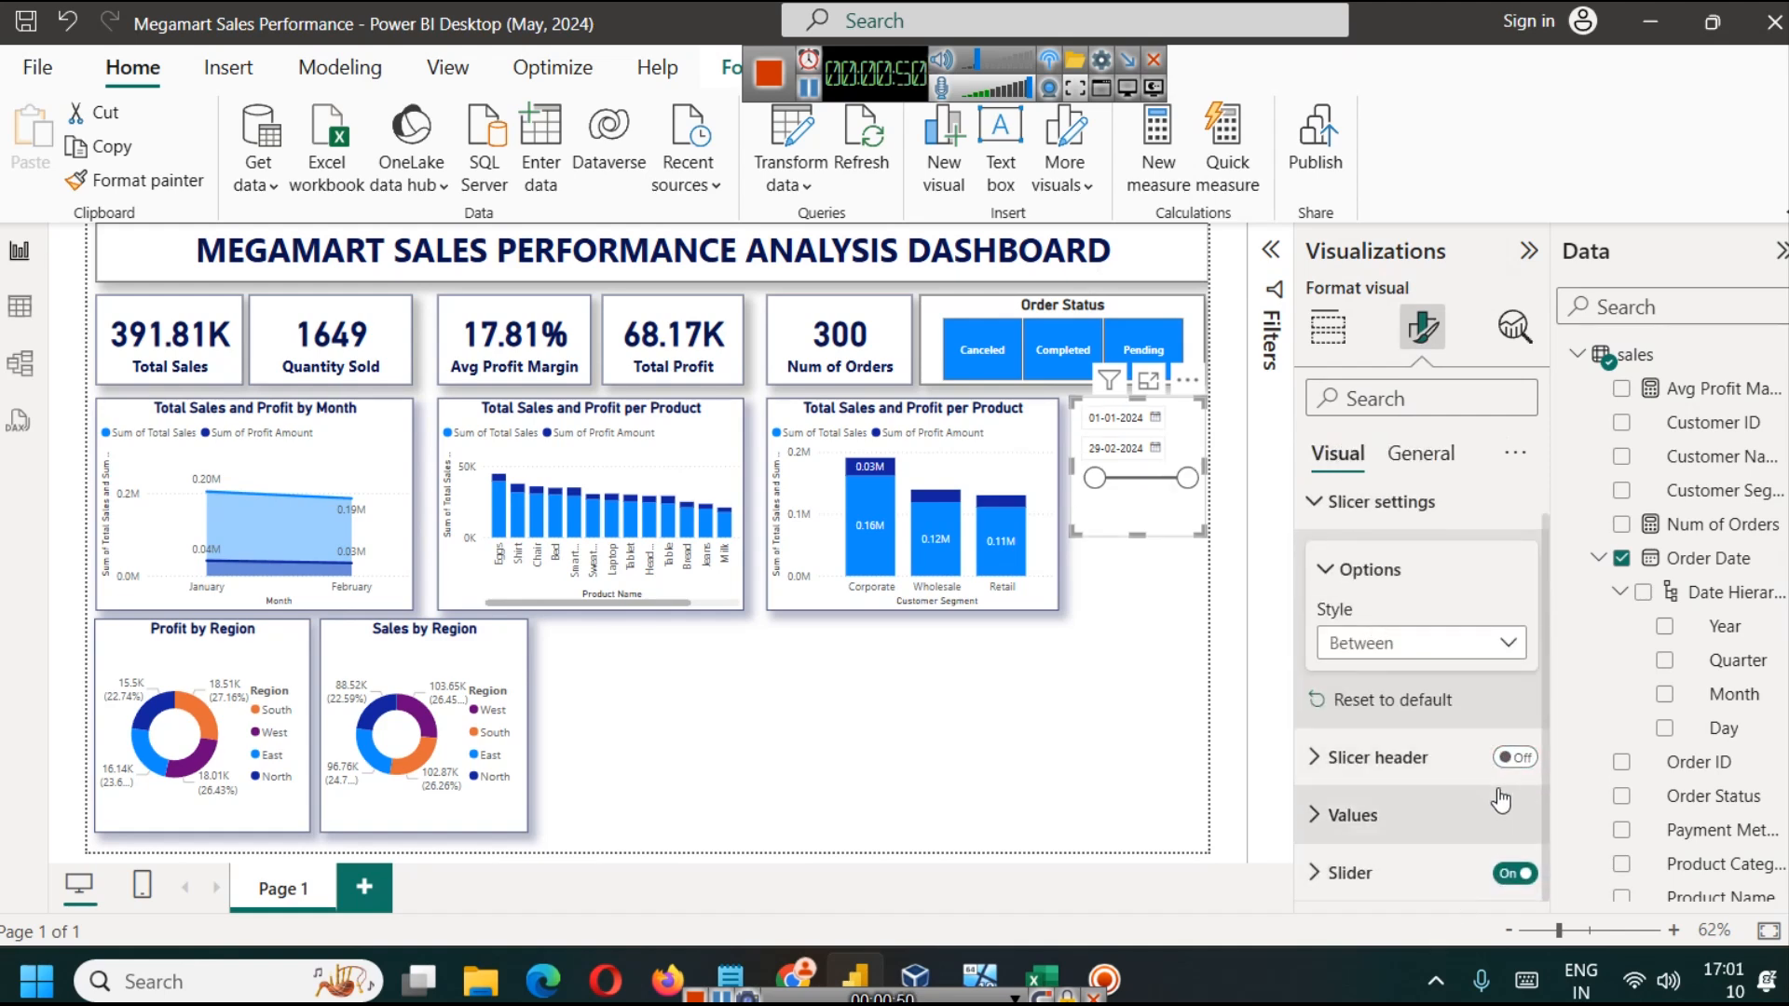
Step: Turn on the title of the date slicer and set its text to "Order Date"
left_click(1407, 452)
left_click(1406, 583)
left_click(1515, 577)
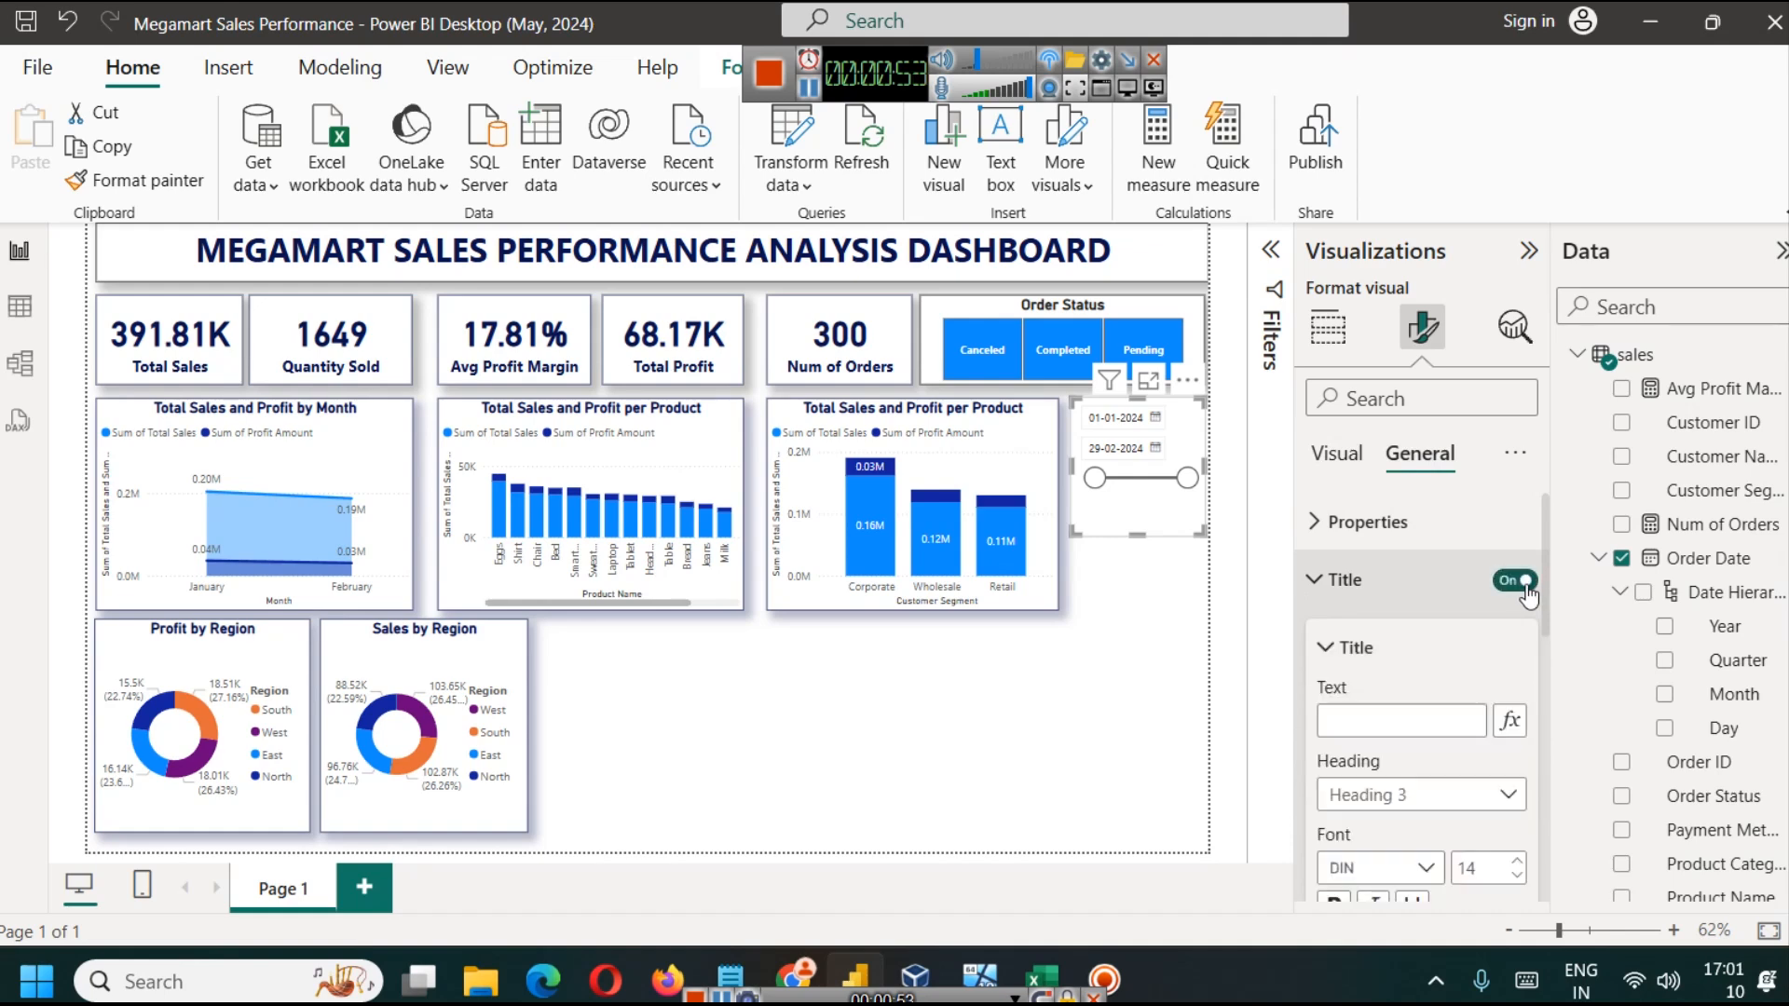
left_click(1381, 731)
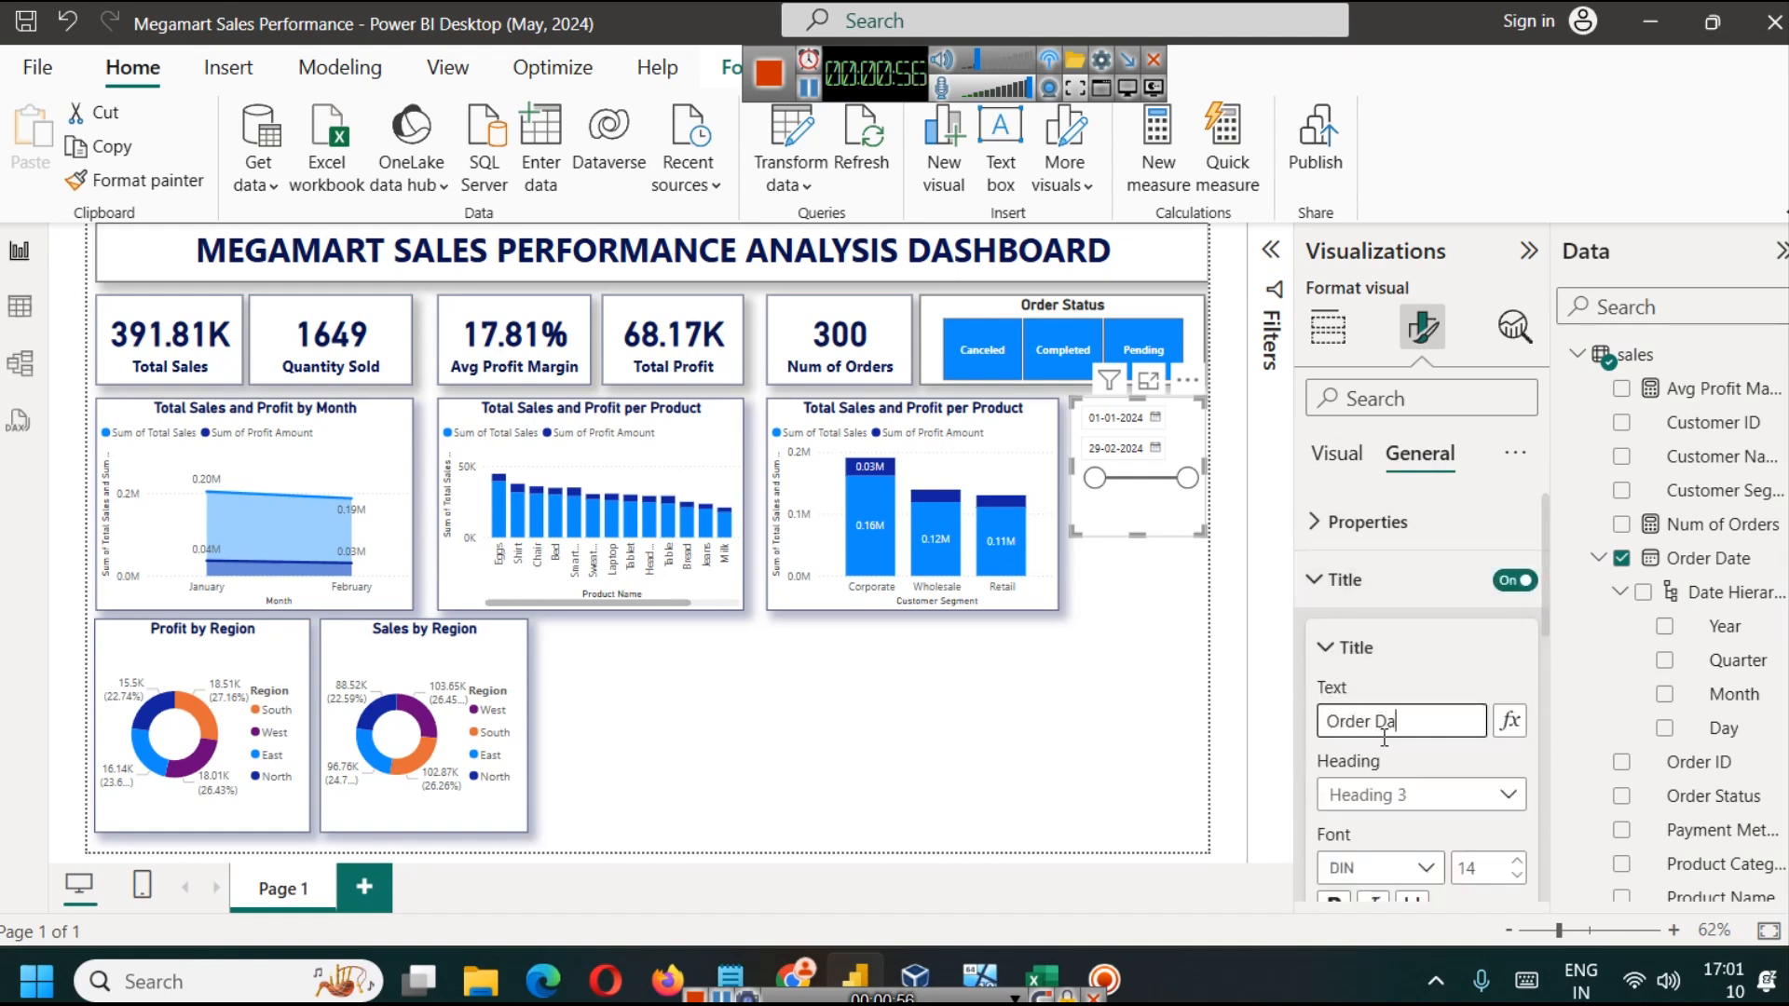
type("Order Date")
Step: Make the date slicer's title bold and blue, and centre it horizontally
scroll(1379, 741, "down", 3)
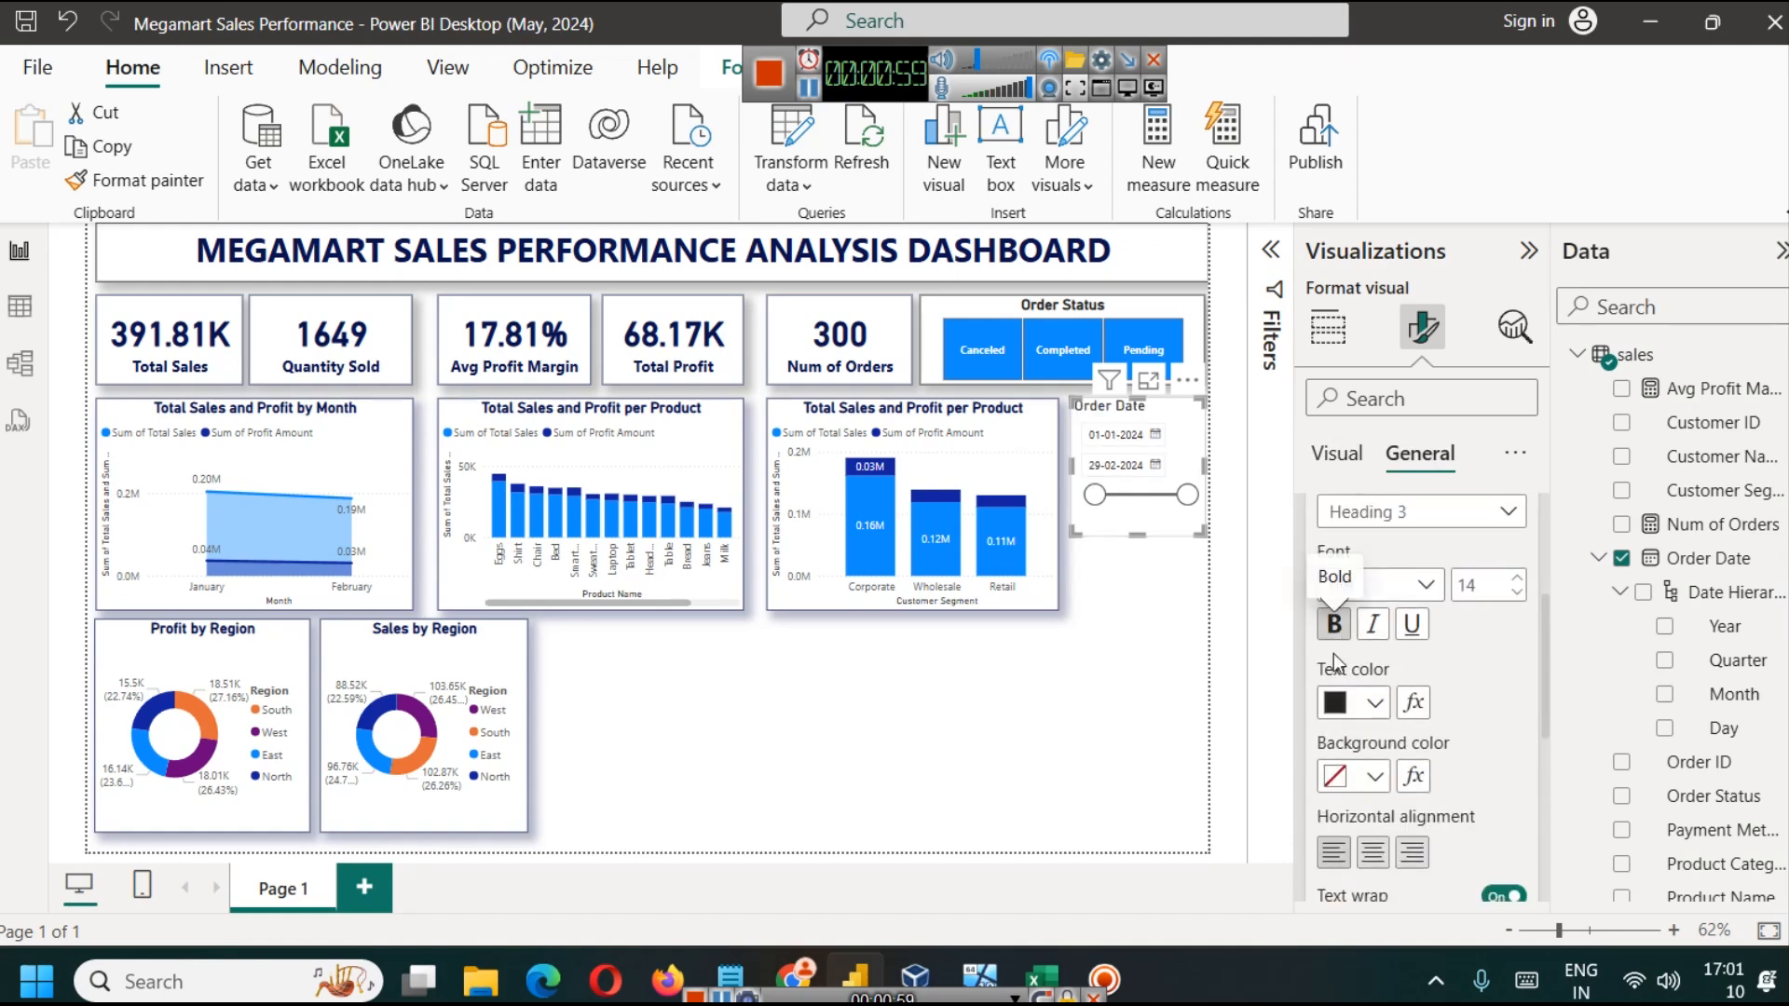
left_click(1367, 703)
left_click(1432, 580)
left_click(1371, 854)
scroll(1432, 615, "up", 3)
Step: Turn on the shadow and visual border for the Order Date slicer
left_click(1363, 598)
left_click(1493, 642)
scroll(1463, 779, "down", 2)
scroll(1463, 780, "down", 1)
left_click(1499, 724)
left_click(1499, 652)
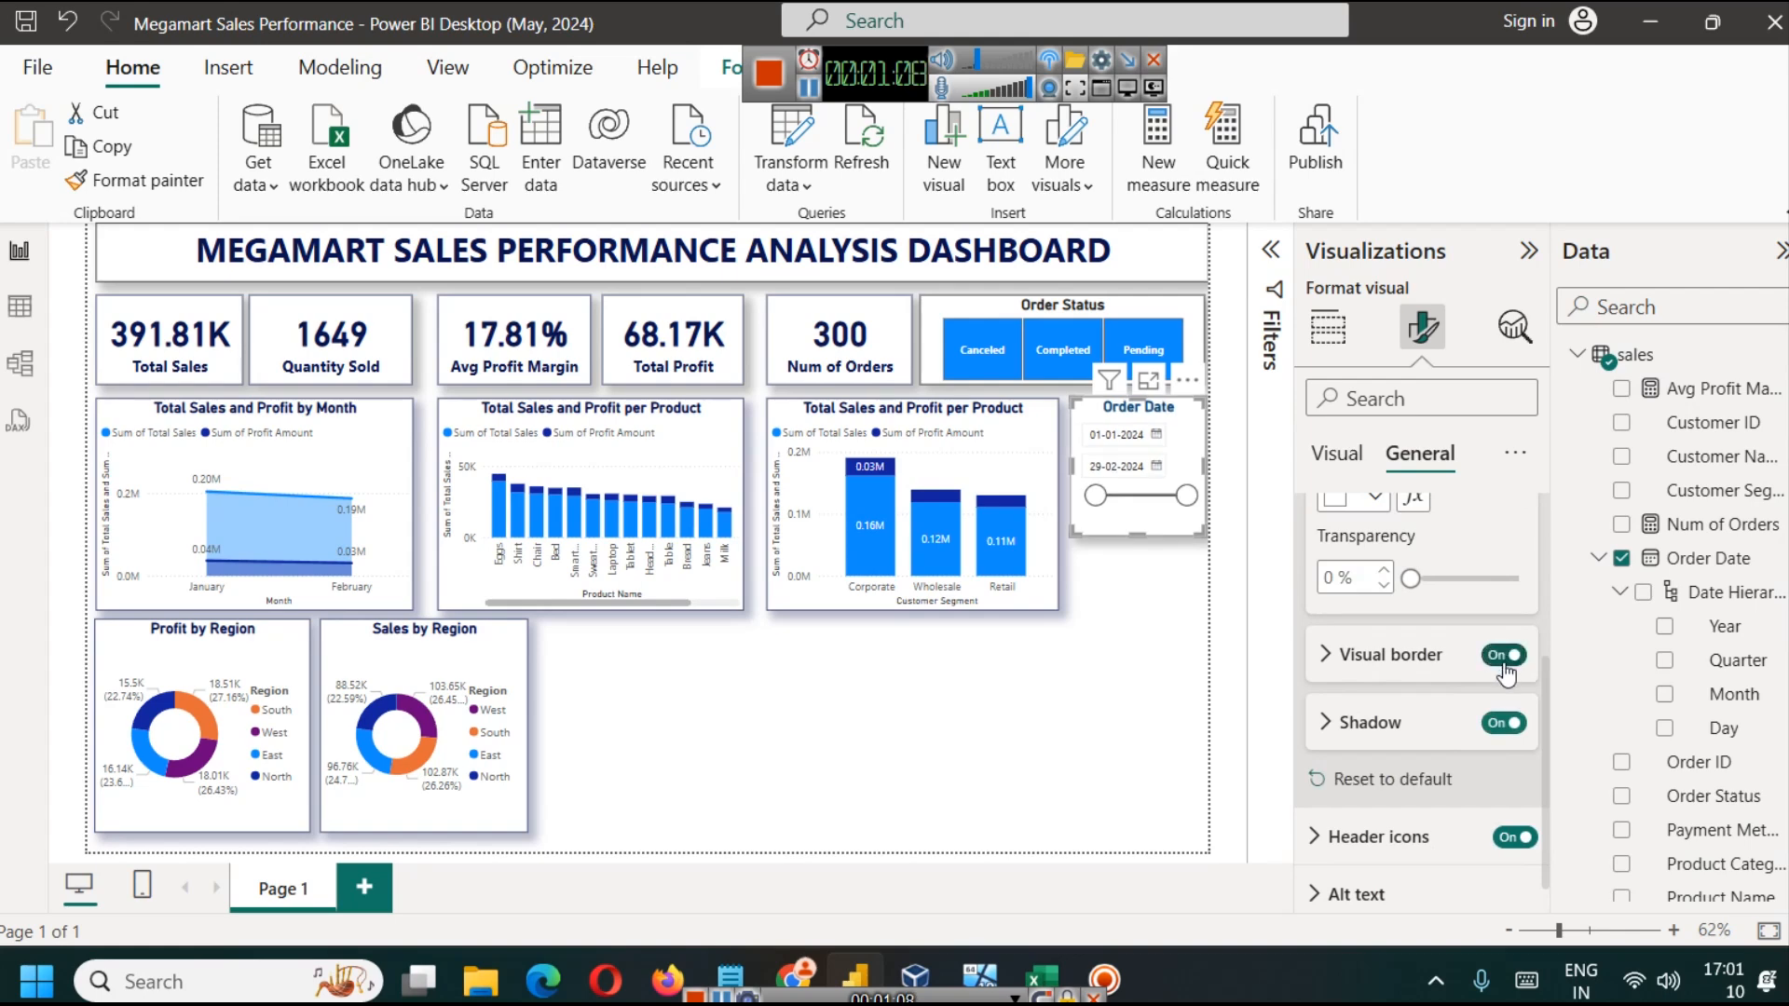
Step: Shorten the Order Date slicer slightly so it ends just below its date range slider
left_click(1190, 687)
left_click(1138, 526)
left_click_drag(1138, 538, 1139, 523)
left_click(1143, 582)
Step: Duplicate the Order Date slicer and place the copy directly below the original
left_click(1183, 464)
key("ctrl+c")
key("ctrl+v")
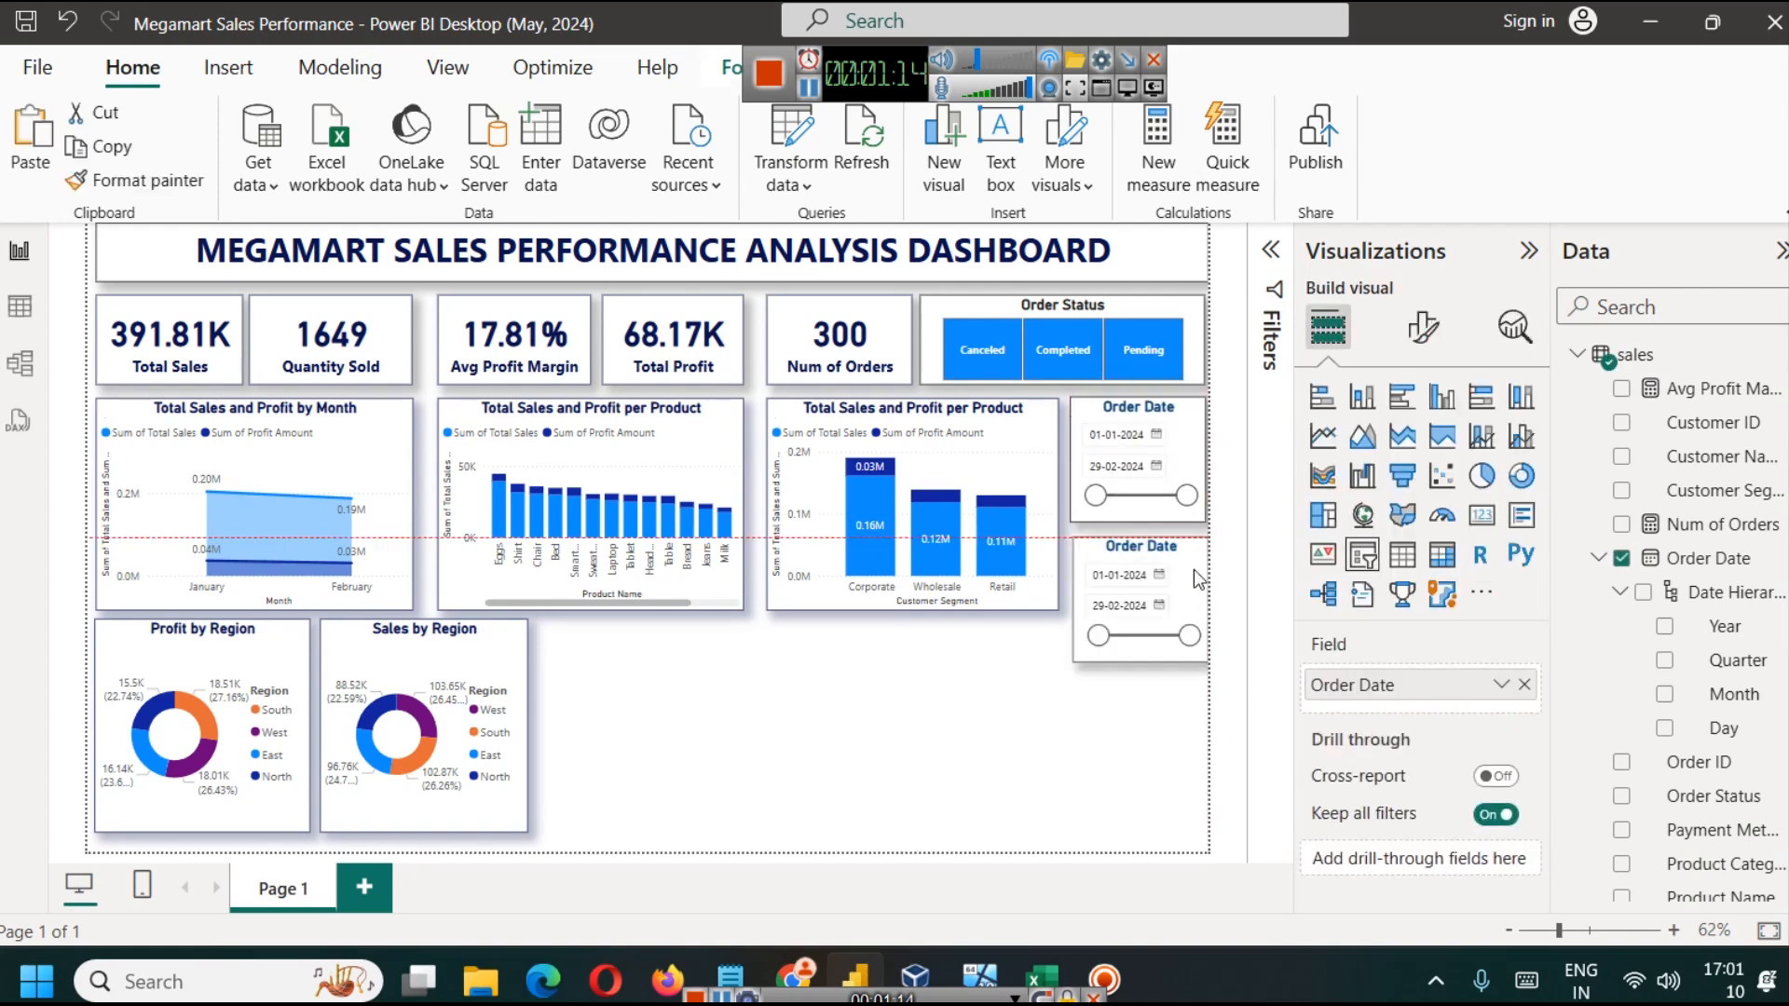
Step: Replace Order Date with Customer Name in the copied slicer and shorten it to line up with the customer segment chart's bottom edge
left_click(1524, 685)
left_click_drag(1719, 456, 1426, 691)
left_click_drag(1137, 663, 1127, 611)
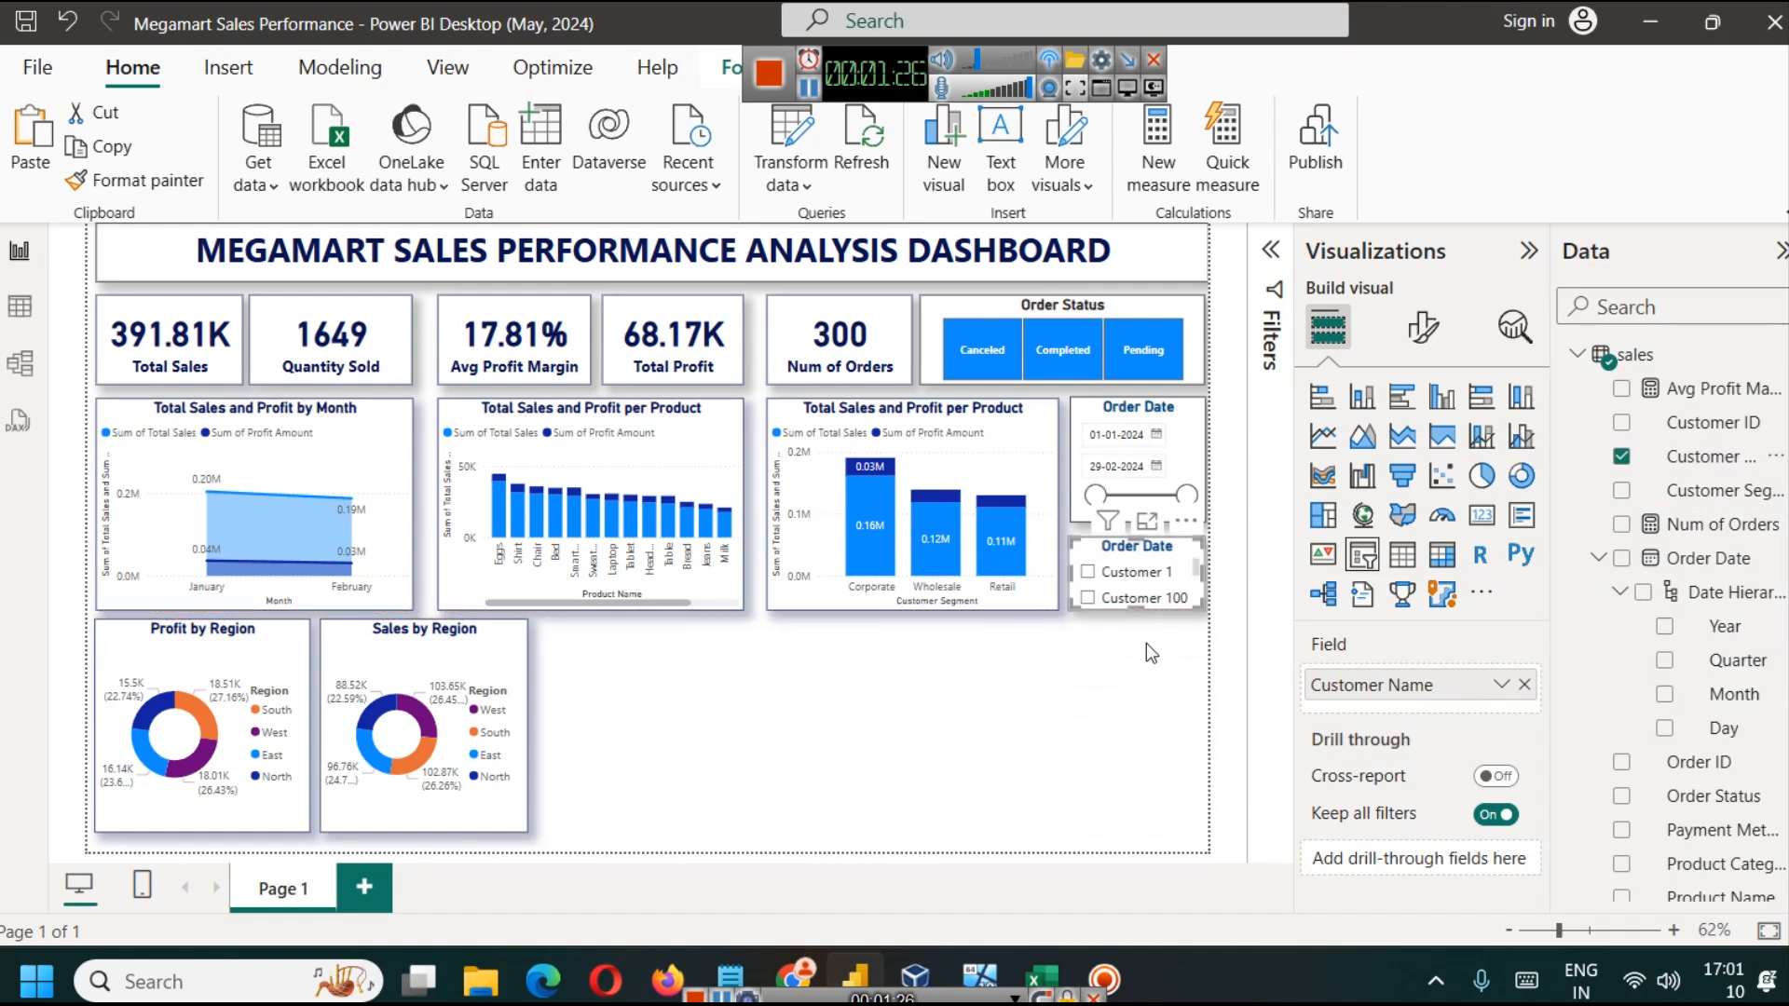
Step: Set the customer slicer's style to Dropdown and turn on its "Select all" option
left_click(1408, 328)
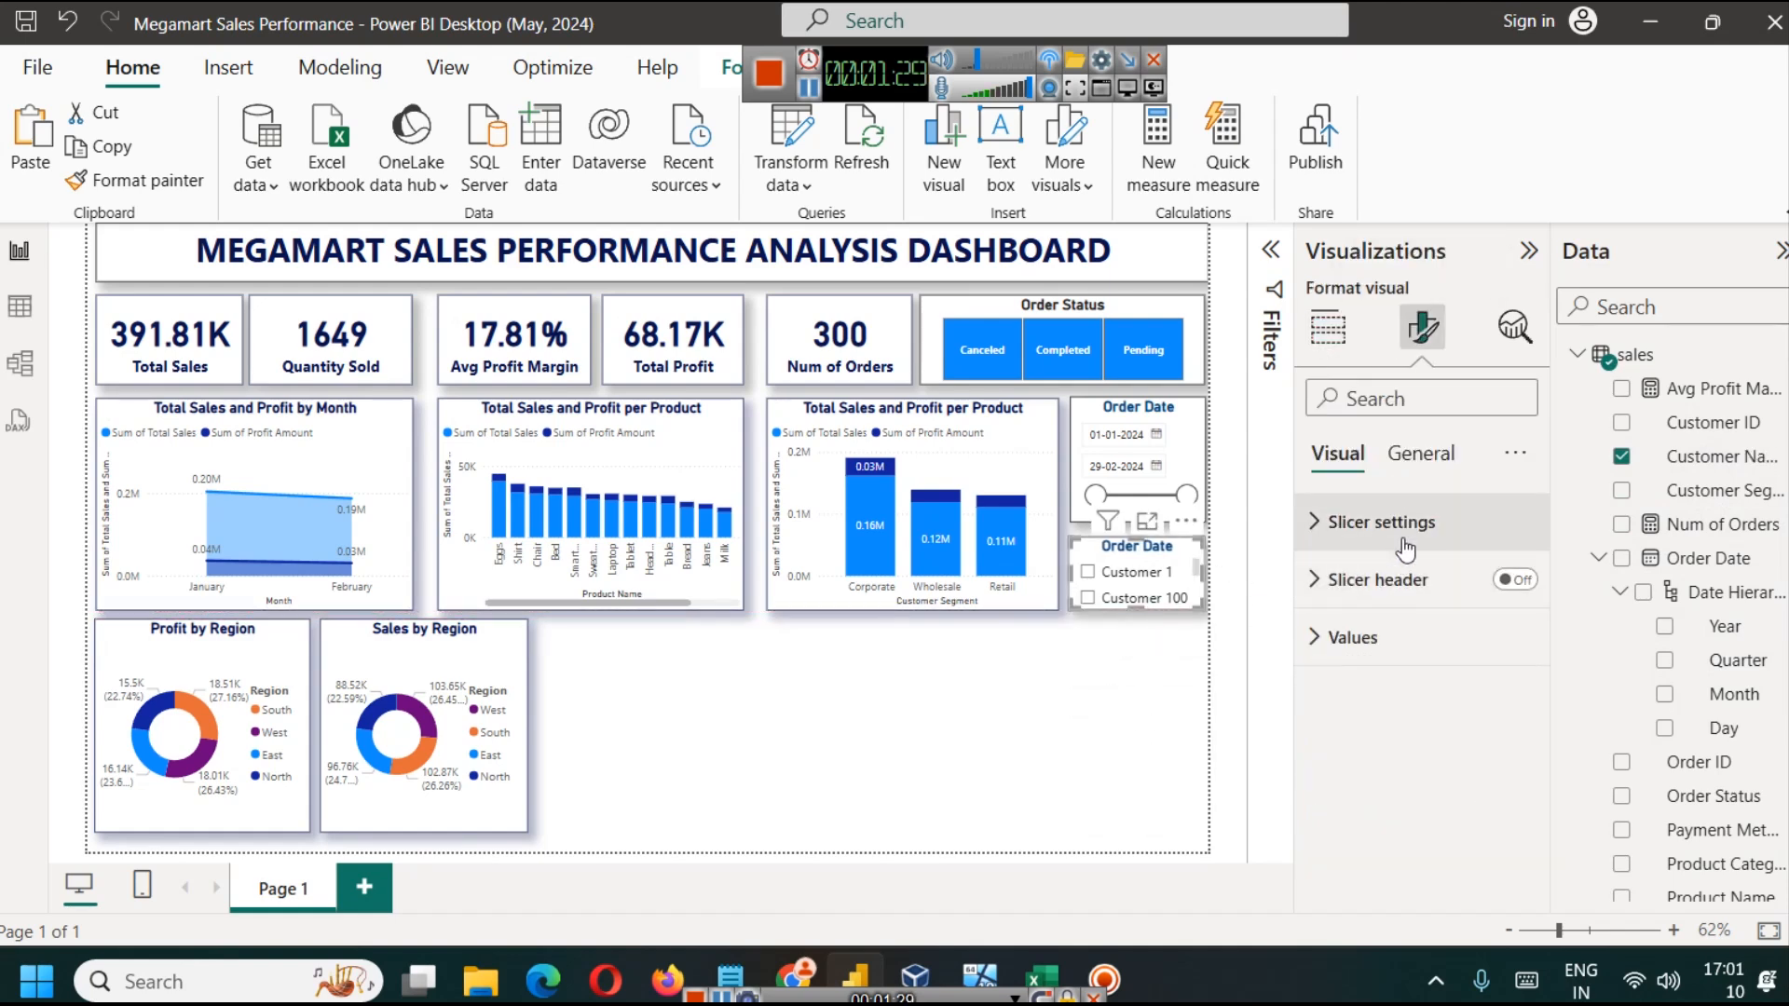
left_click(1381, 521)
left_click(1391, 664)
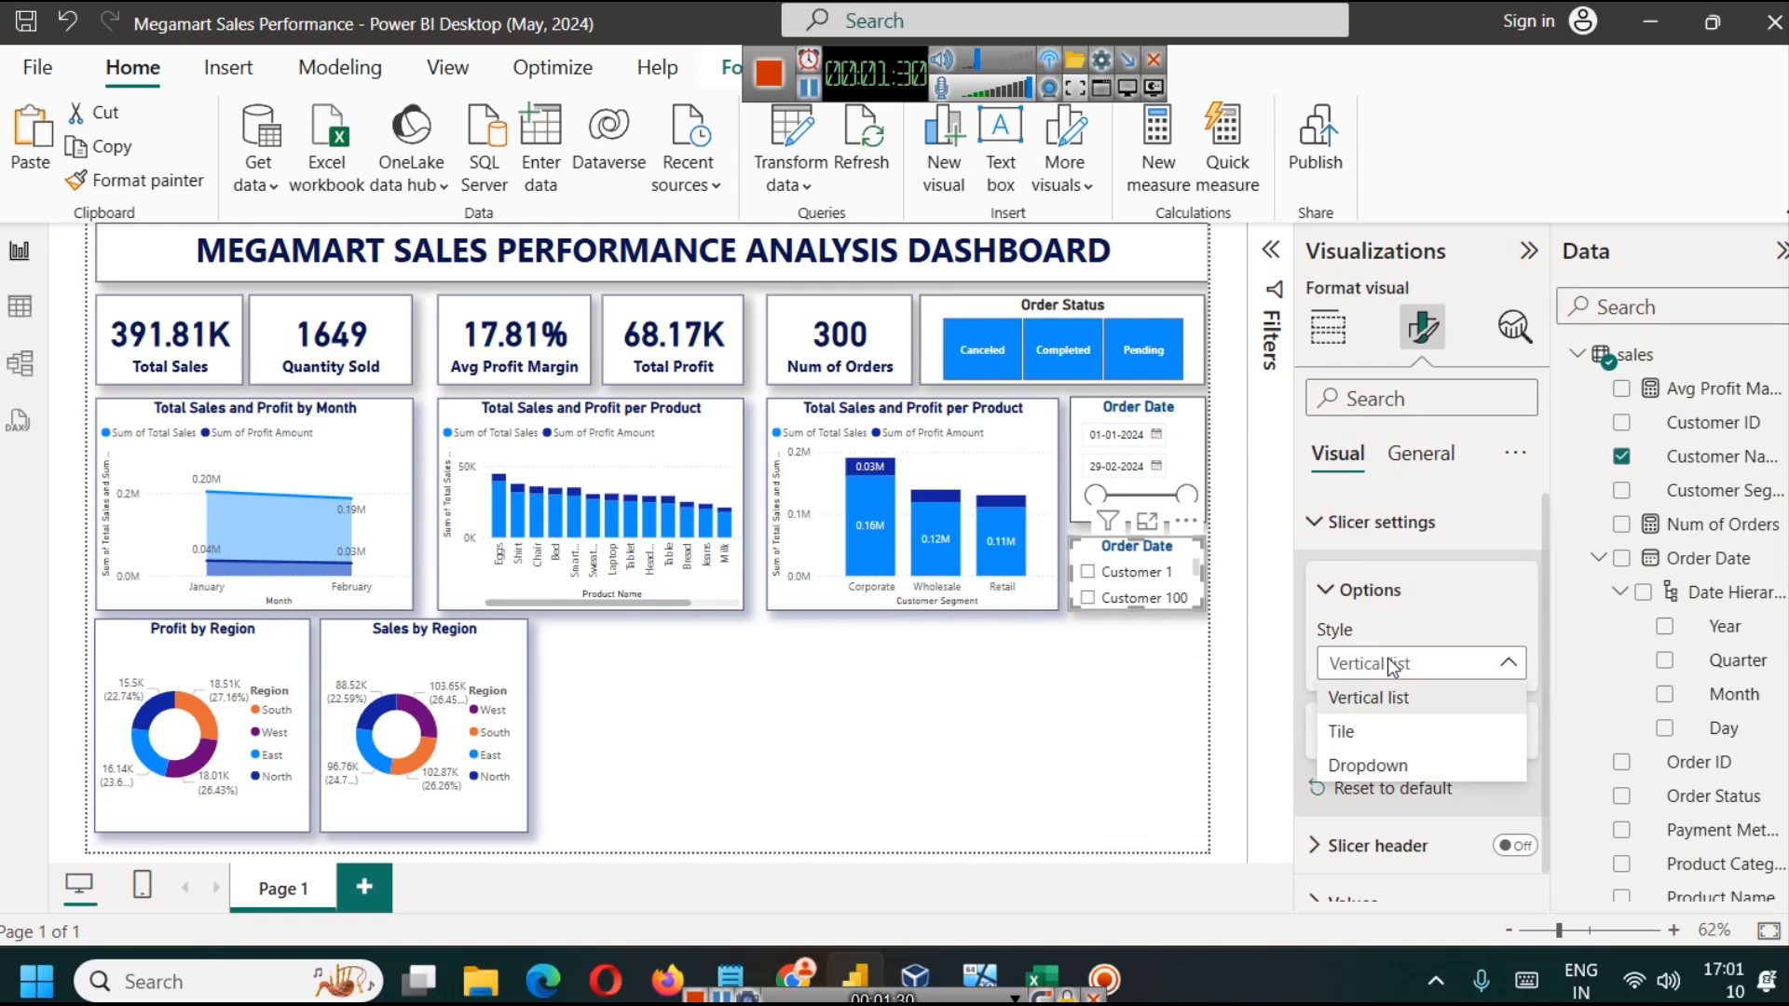
left_click(1407, 765)
left_click(1414, 733)
scroll(1417, 727, "down", 2)
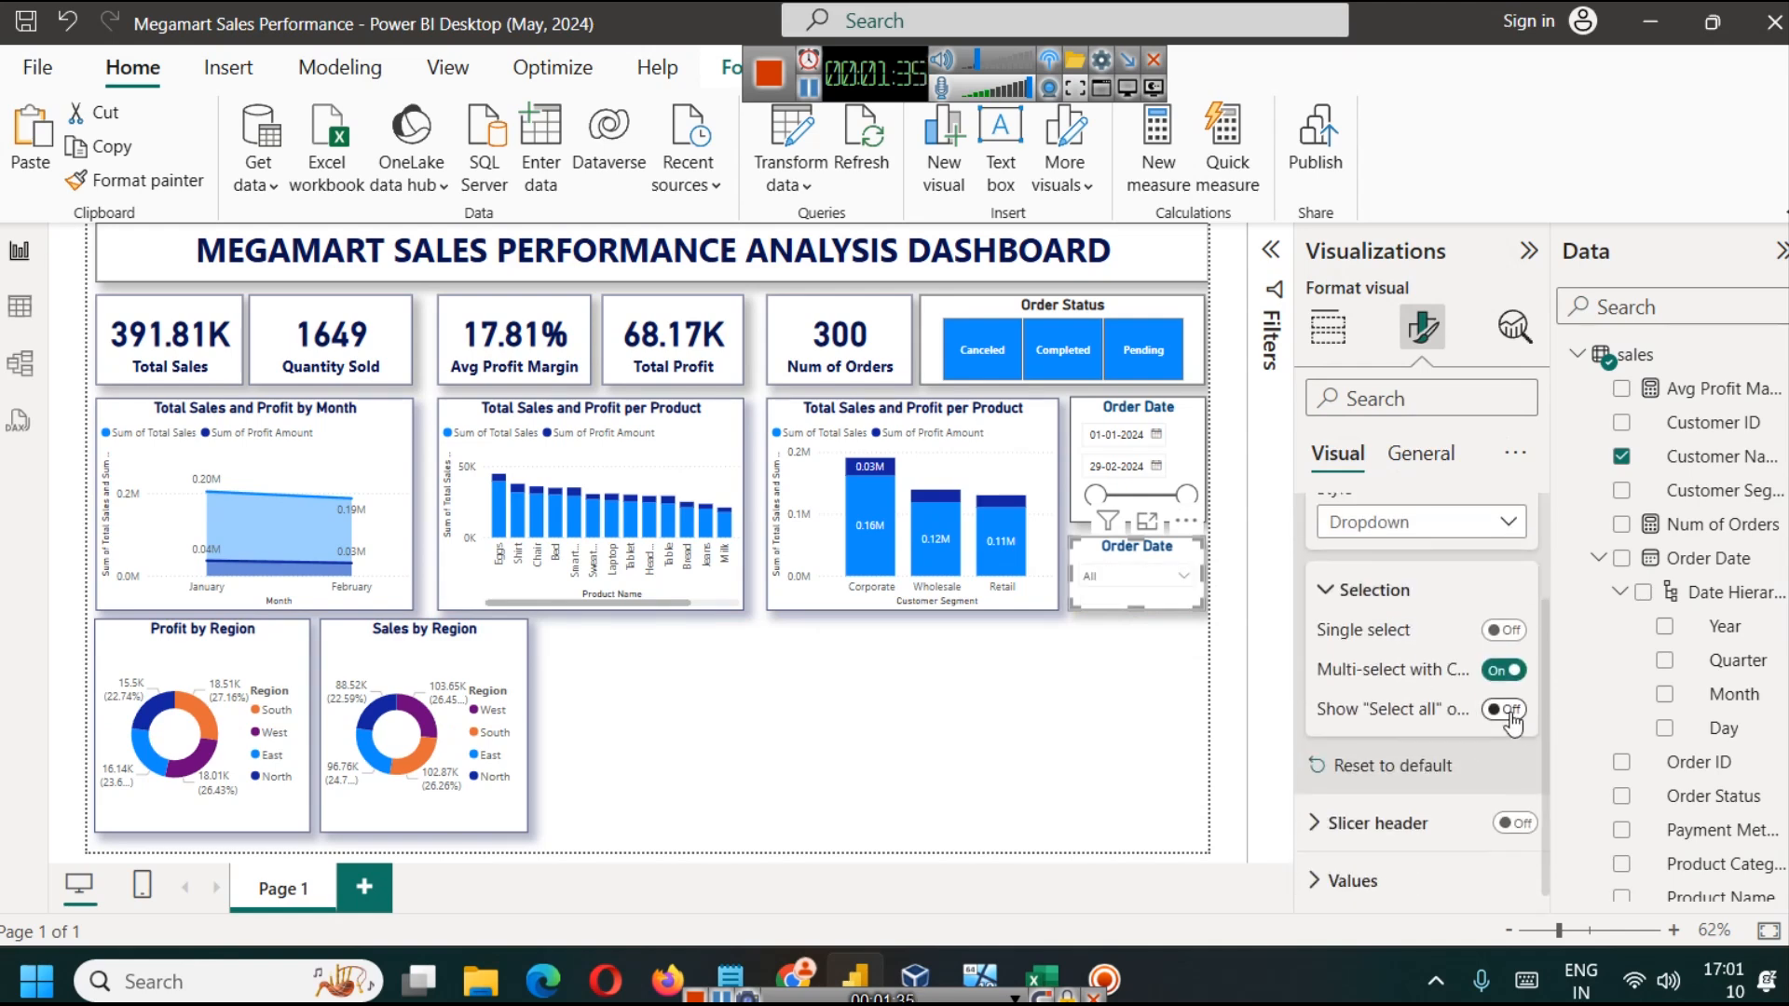
left_click(1015, 717)
Step: Test the customer slicer by opening its list and selecting all customers, and close the list
left_click(1128, 580)
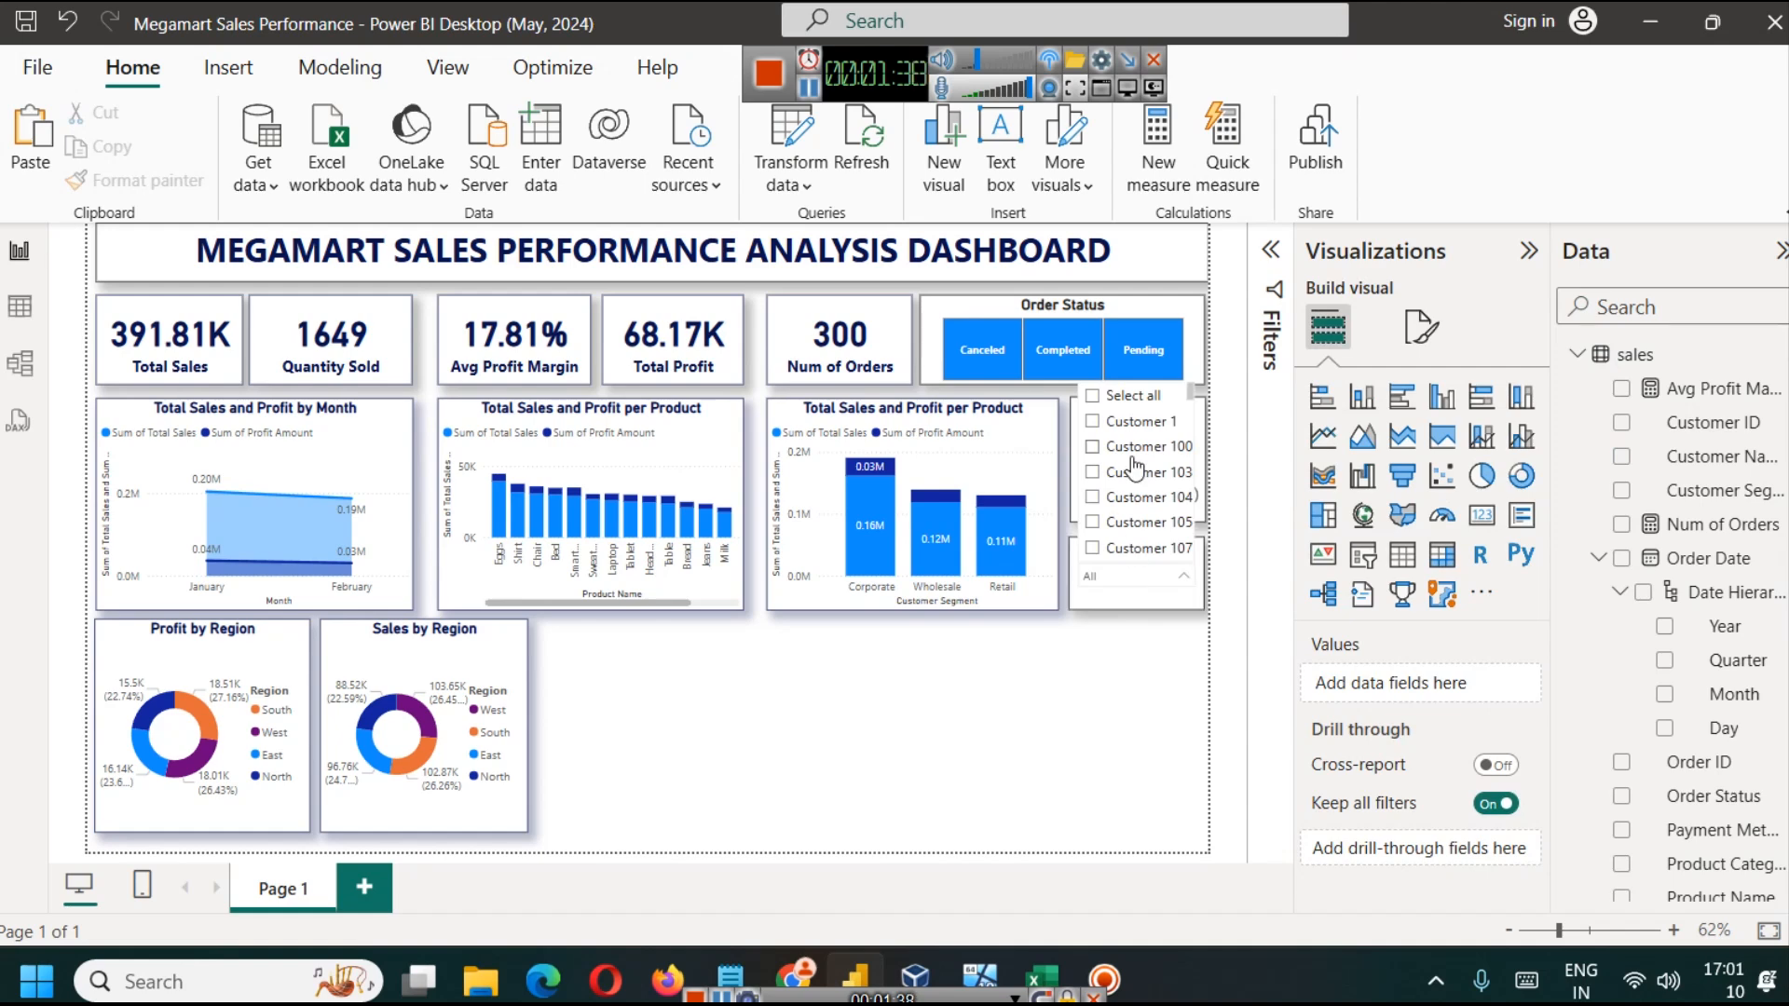
left_click(1130, 454)
left_click(1130, 446)
left_click(1130, 433)
left_click(1130, 419)
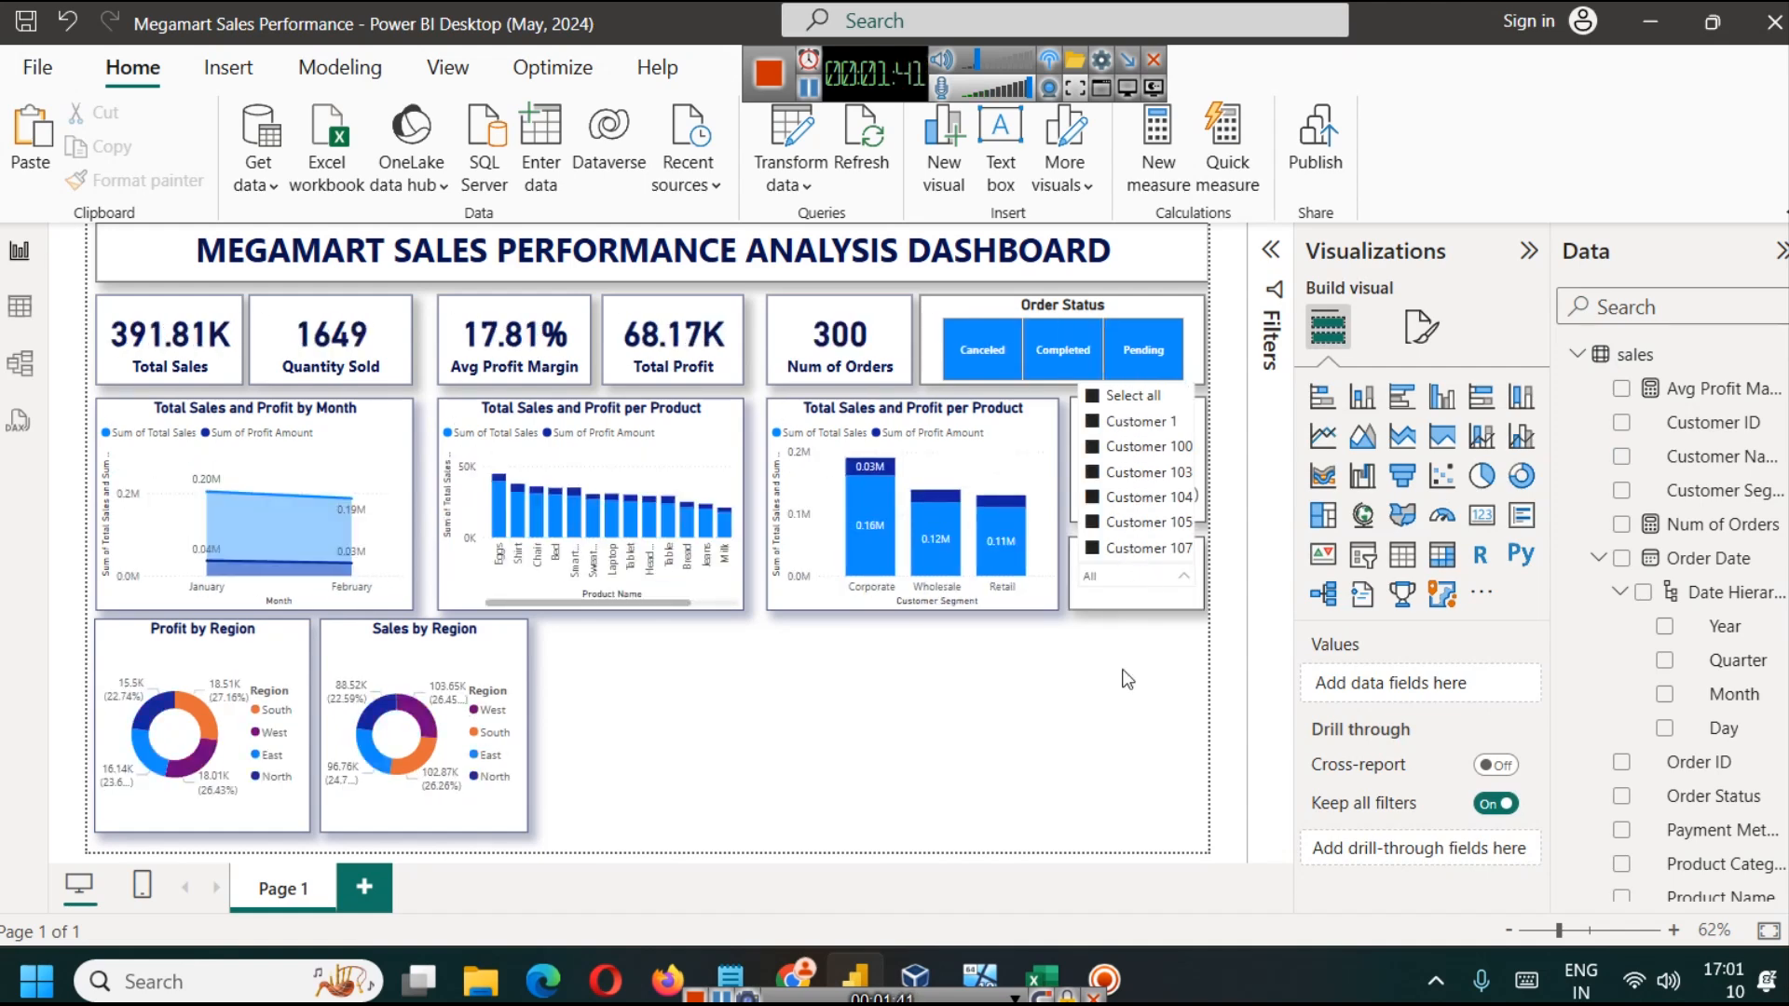
left_click(1097, 701)
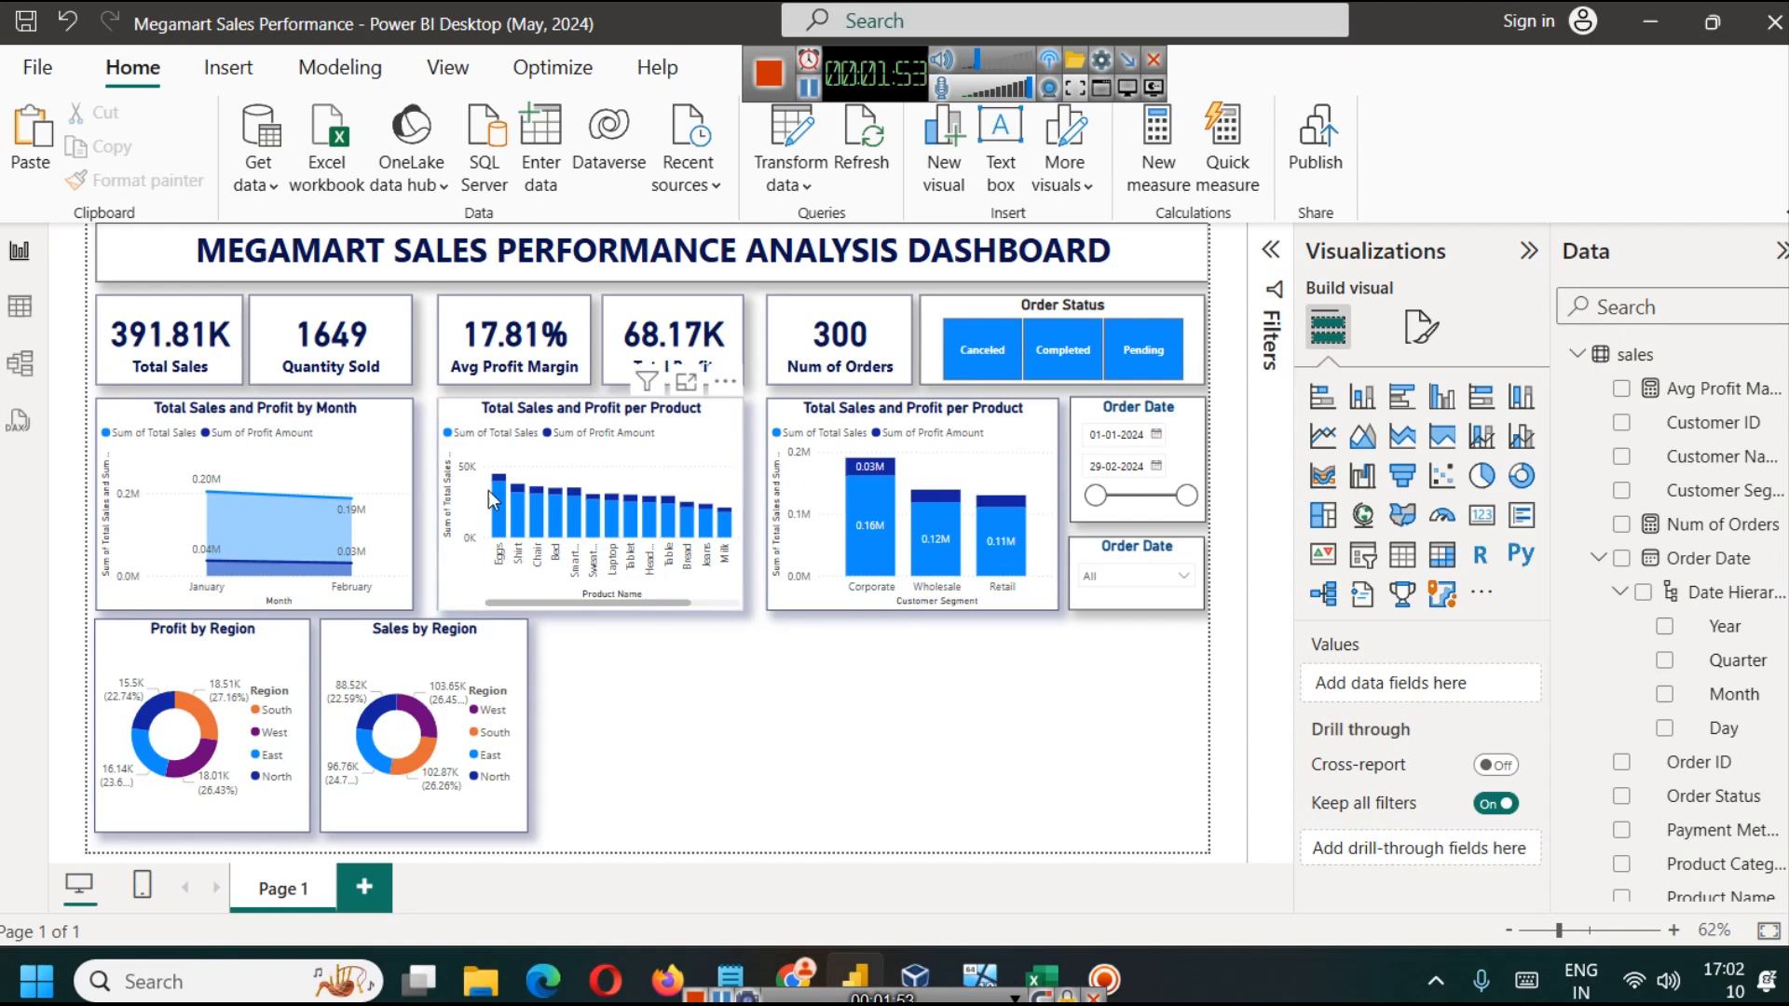
Step: Check the columns of the sales table, and insert a wide ribbon chart beside the Sales by Region donut on the report page
left_click(19, 306)
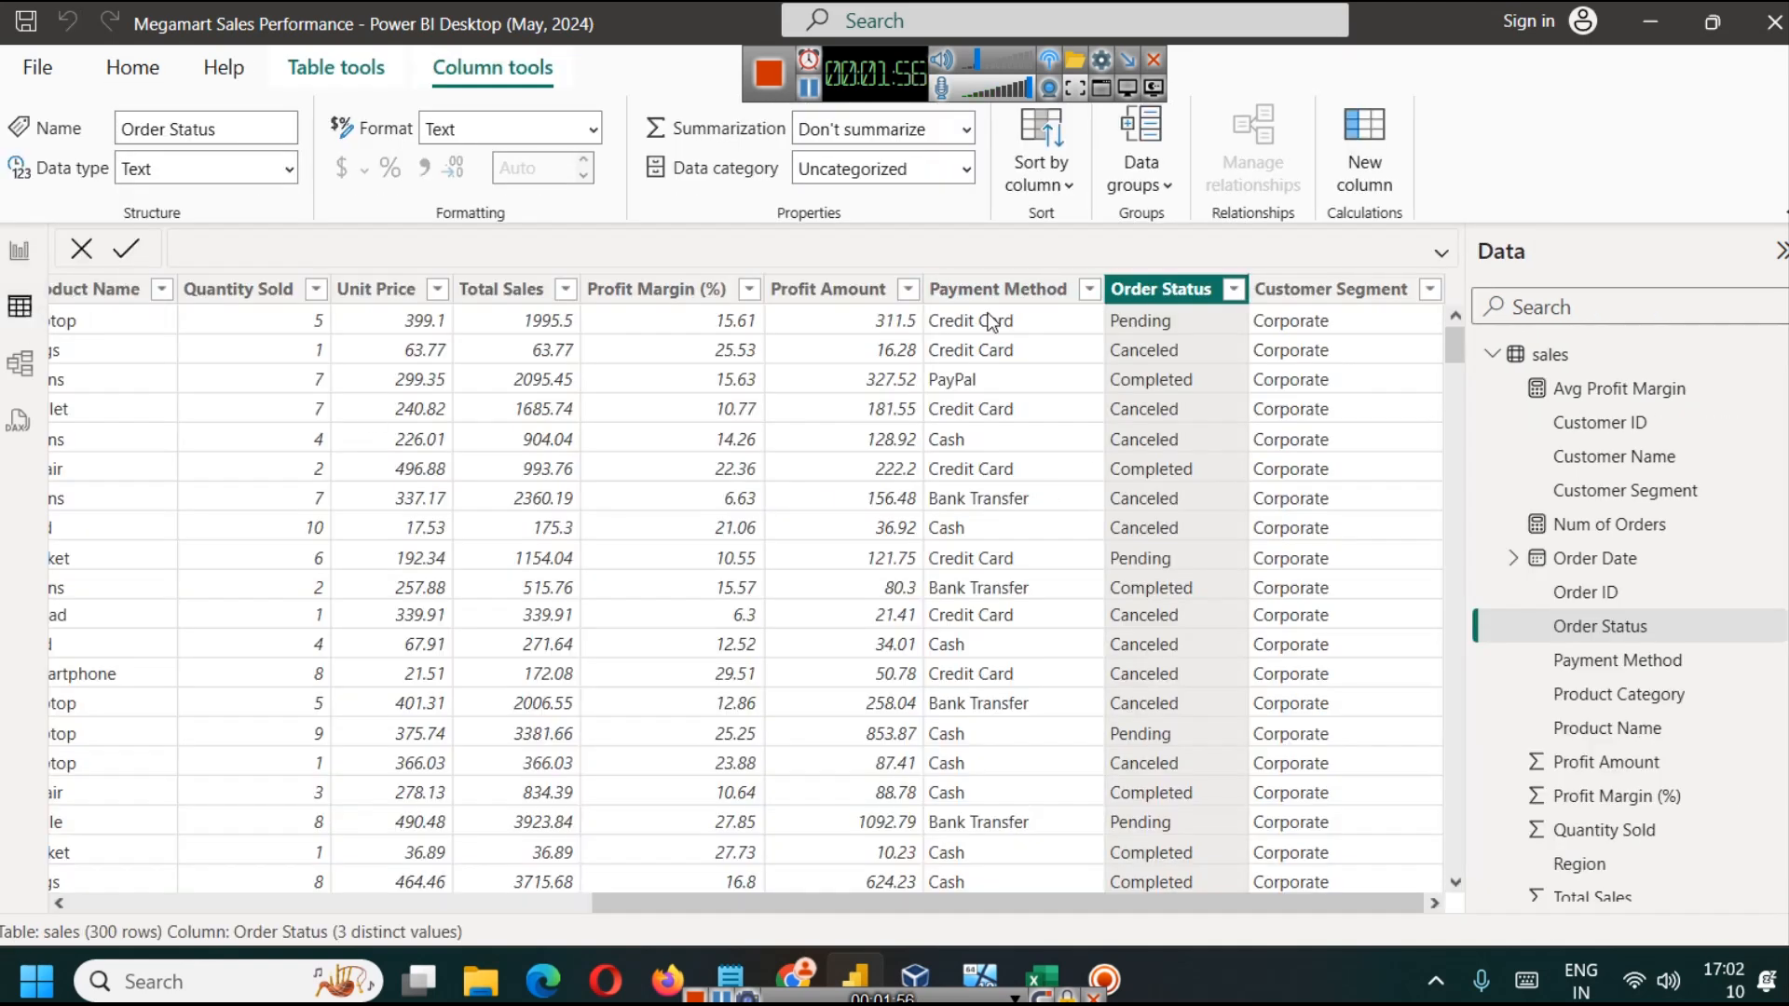
left_click(22, 263)
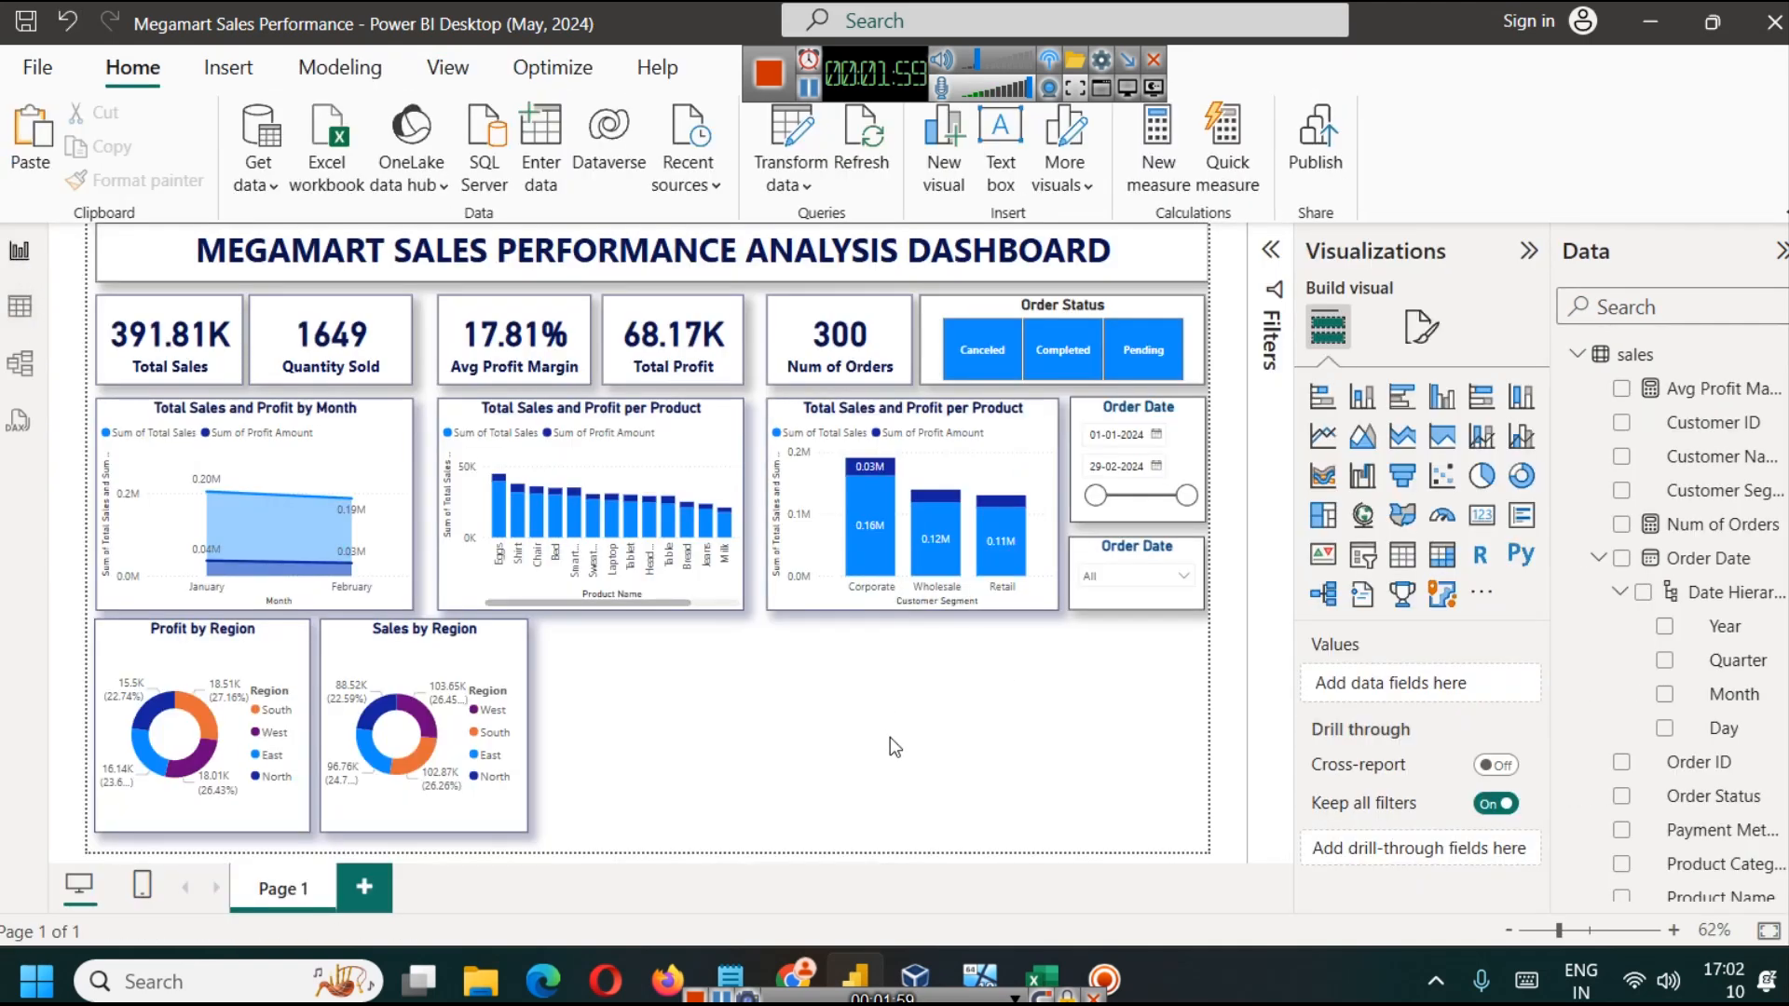
left_click(1322, 475)
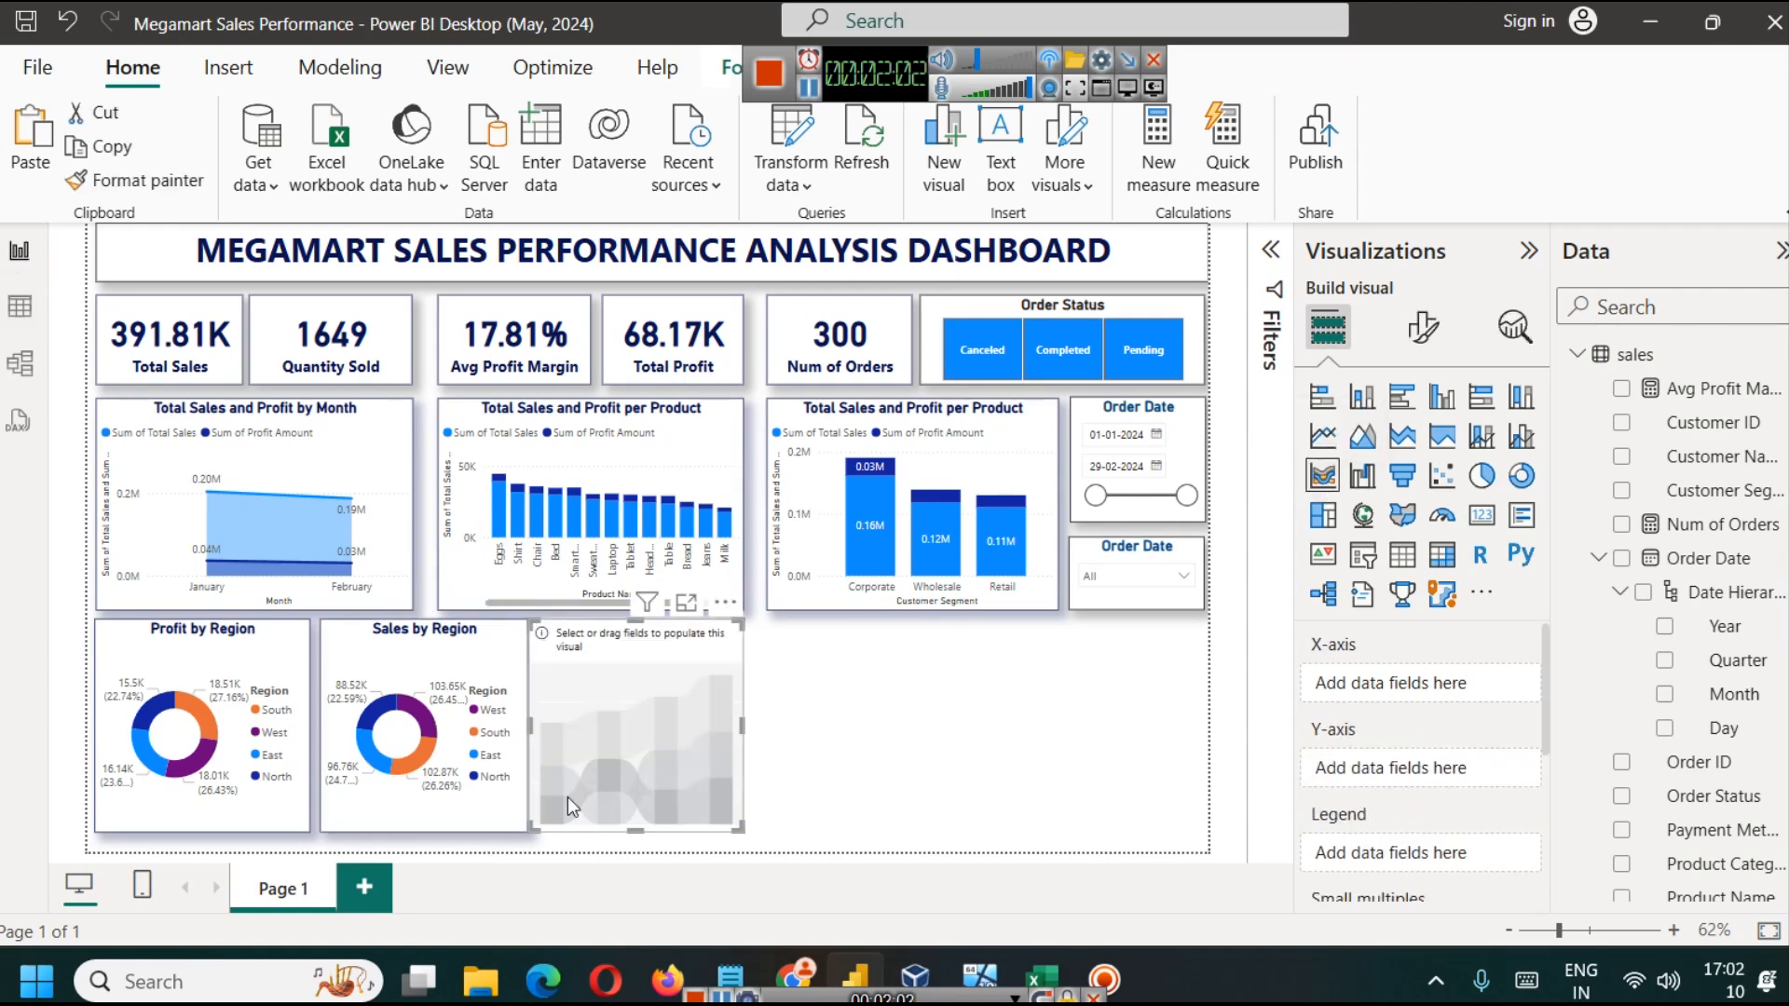
left_click_drag(590, 766, 585, 764)
left_click_drag(758, 730, 954, 729)
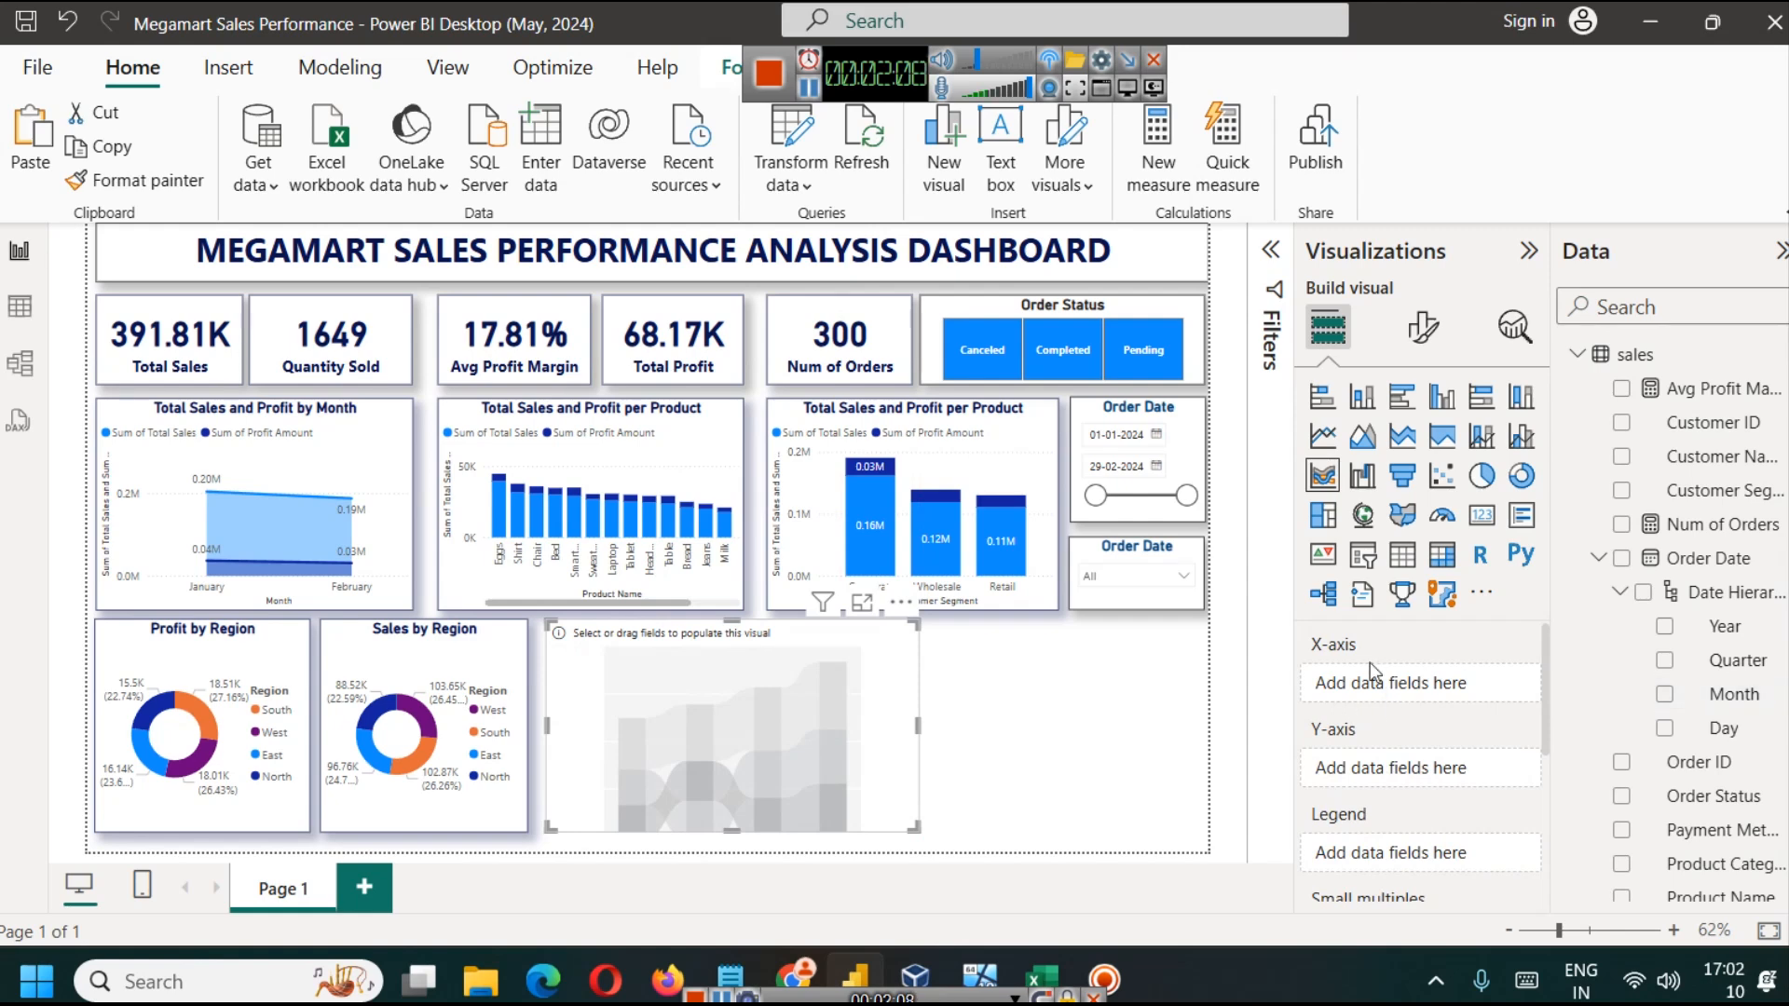
Step: Search the fields for "pa" and assign Payment Method to the ribbon chart's X-axis
left_click(1625, 300)
type("parn")
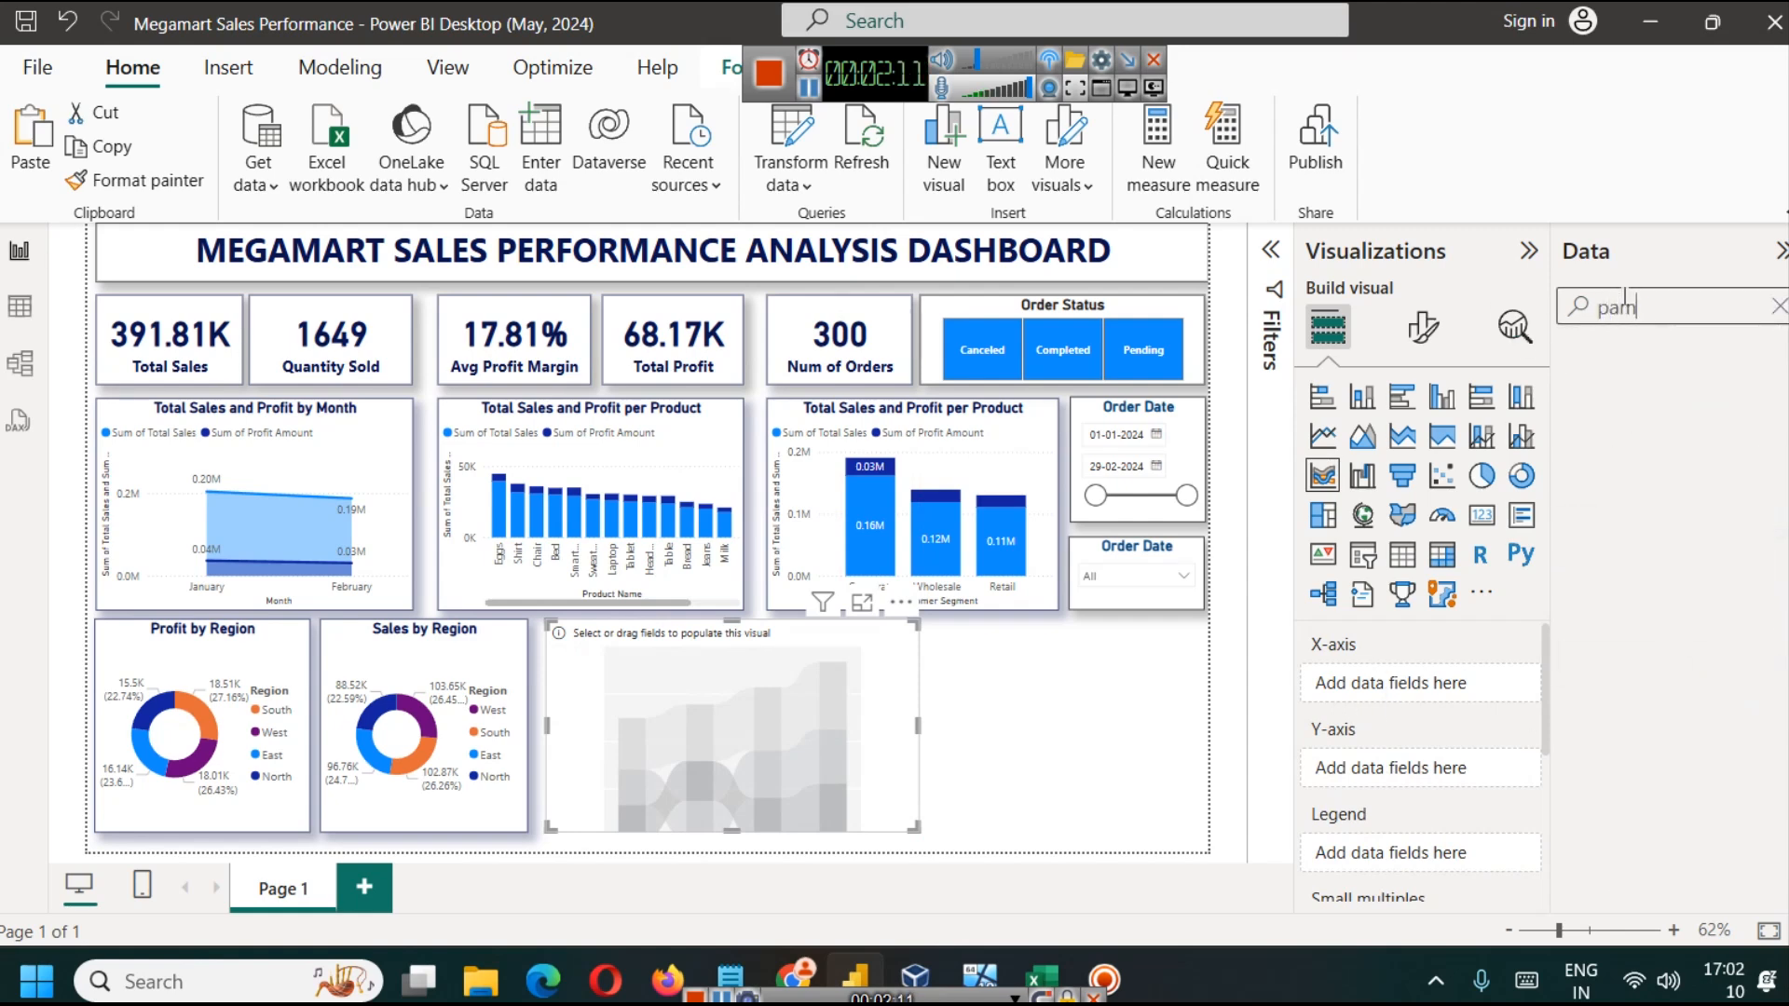
key("BackSpace")
key("BackSpace")
left_click_drag(1733, 388, 1421, 685)
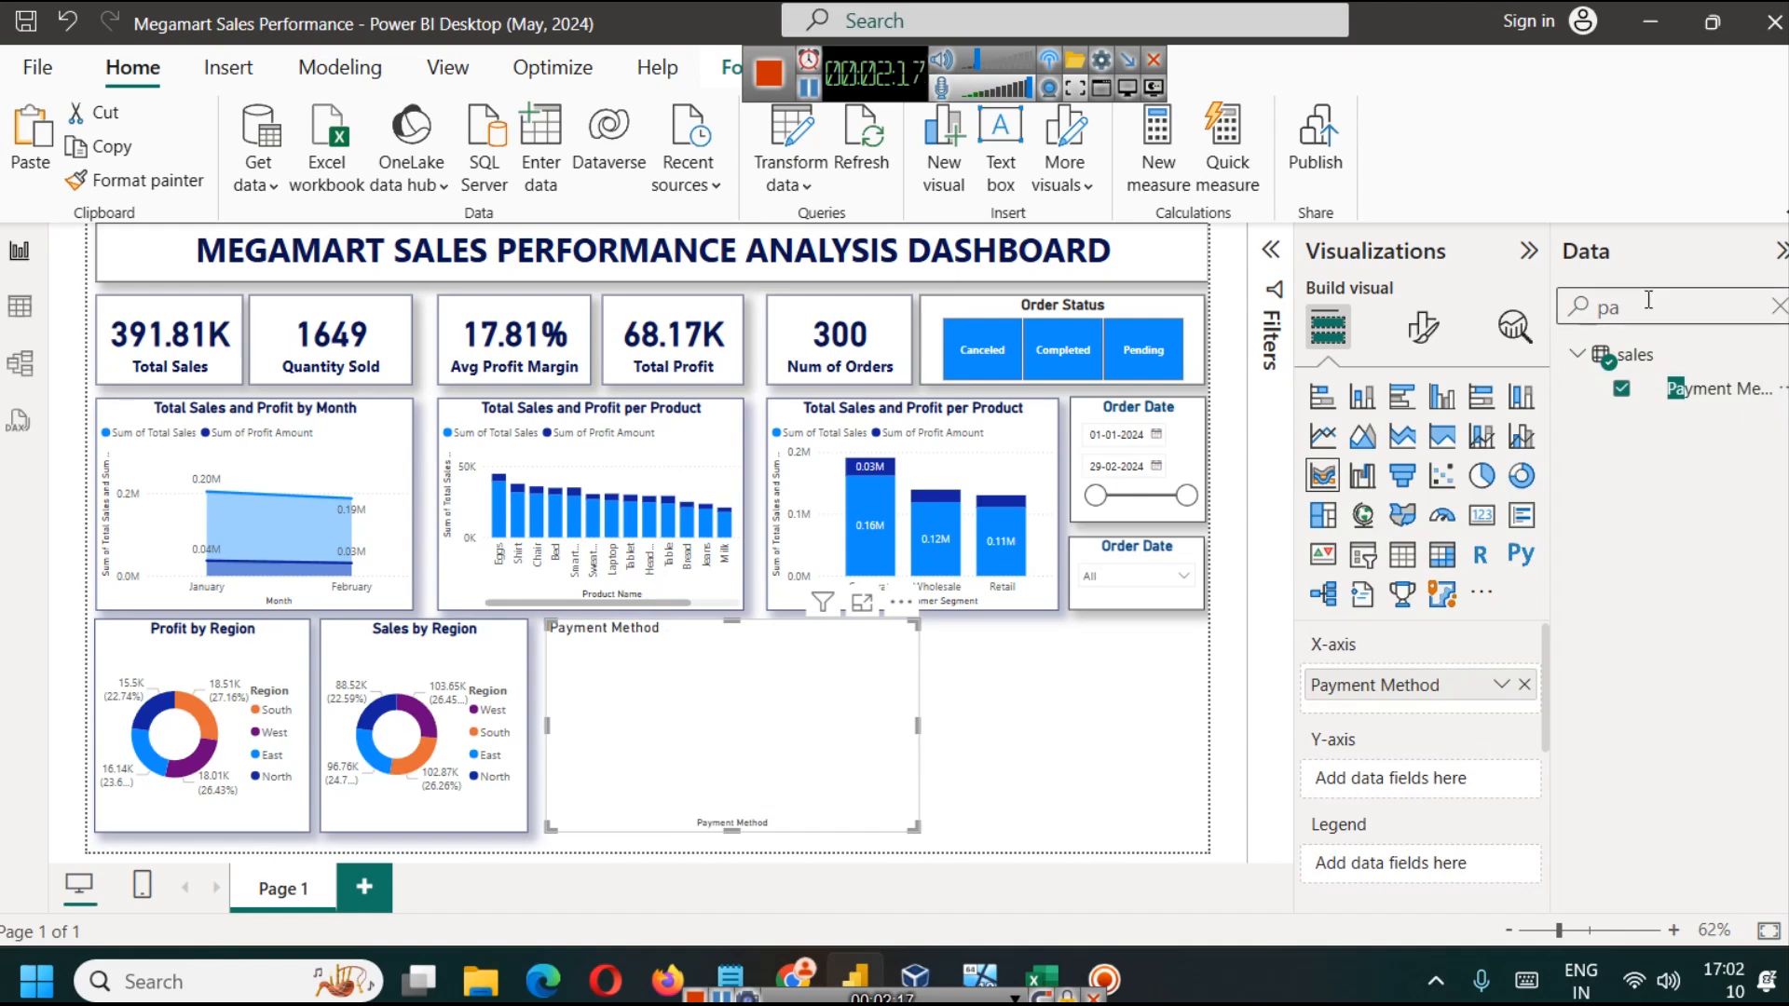
Step: Add Total Sales and Profit Amount to the ribbon chart's Y-axis and inspect the chart in focus mode
key("BackSpace")
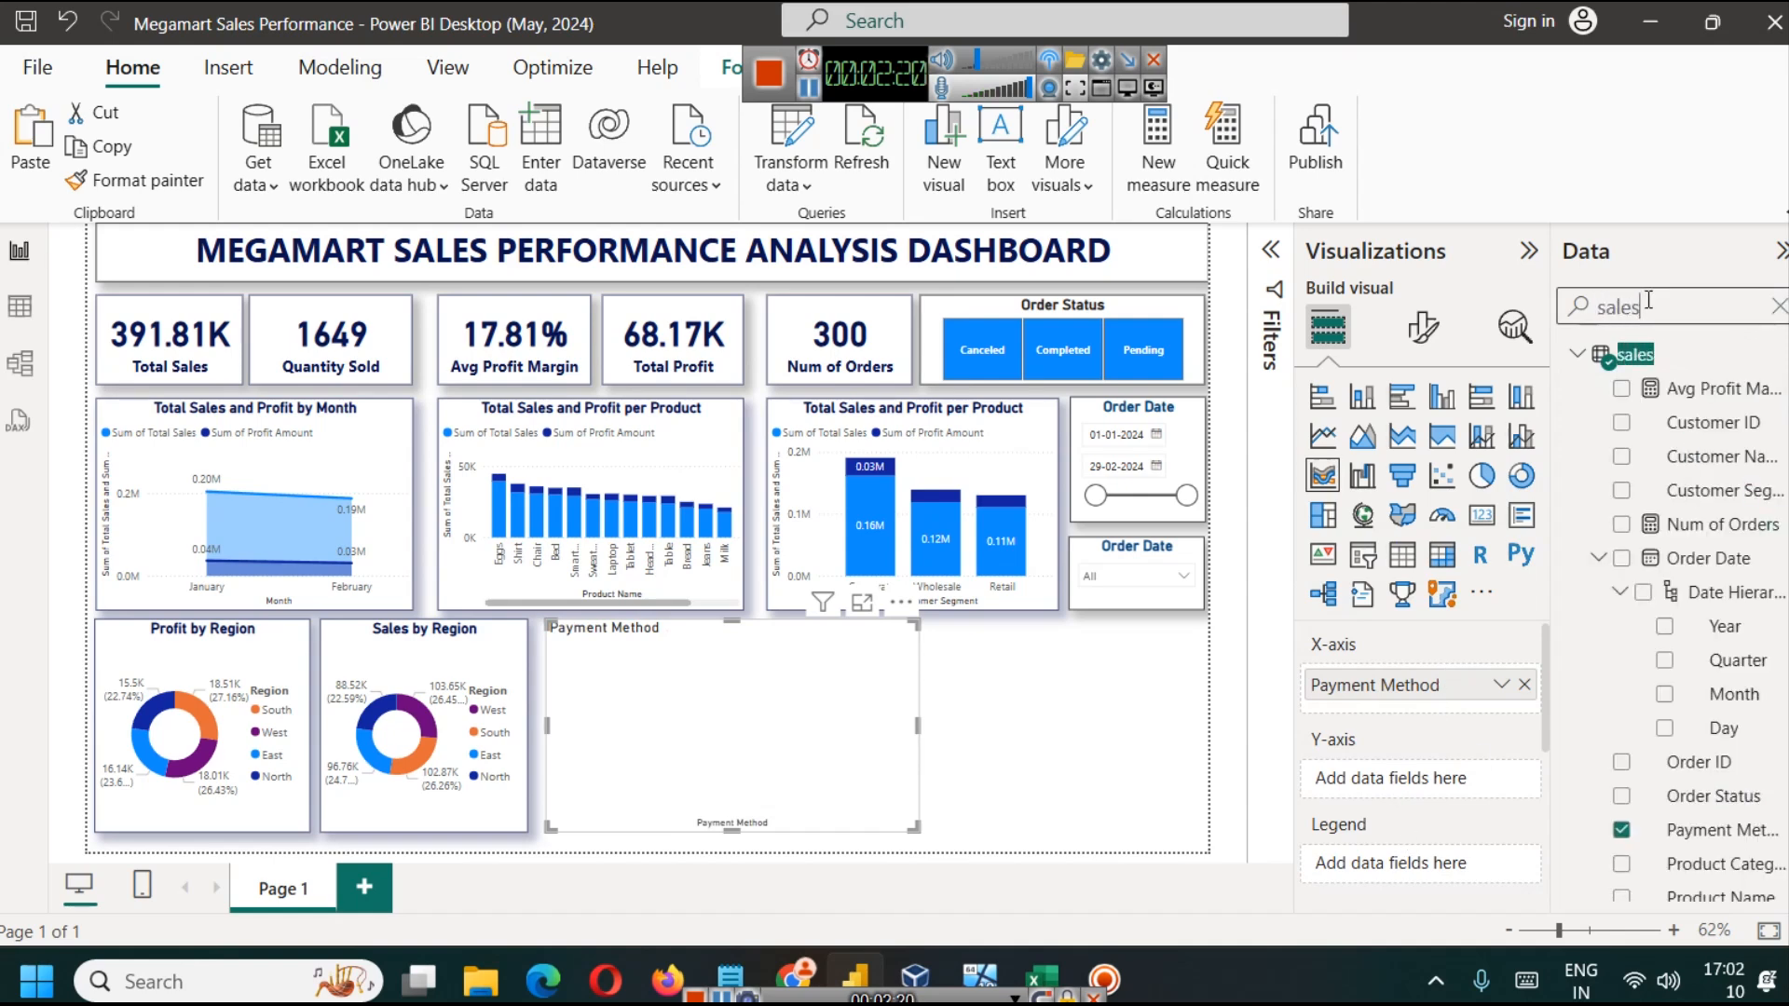
scroll(1696, 745, "down", 3)
left_click_drag(1719, 850, 1421, 780)
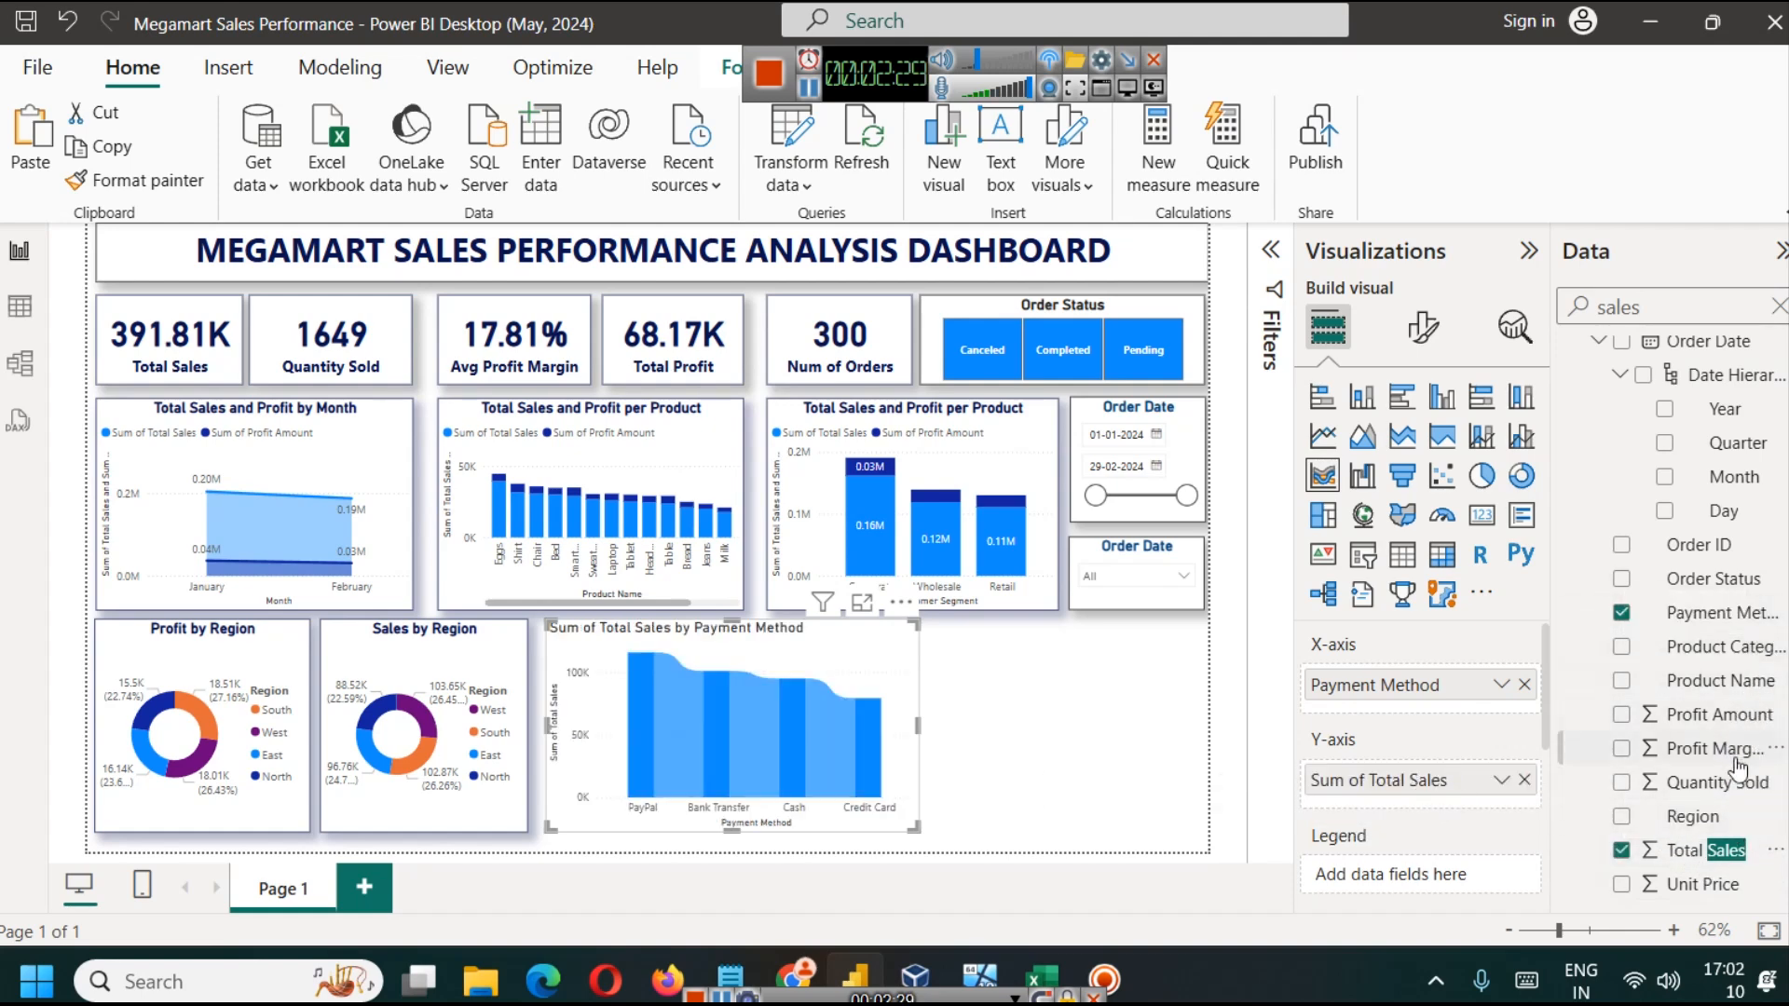
left_click_drag(1714, 714, 1406, 812)
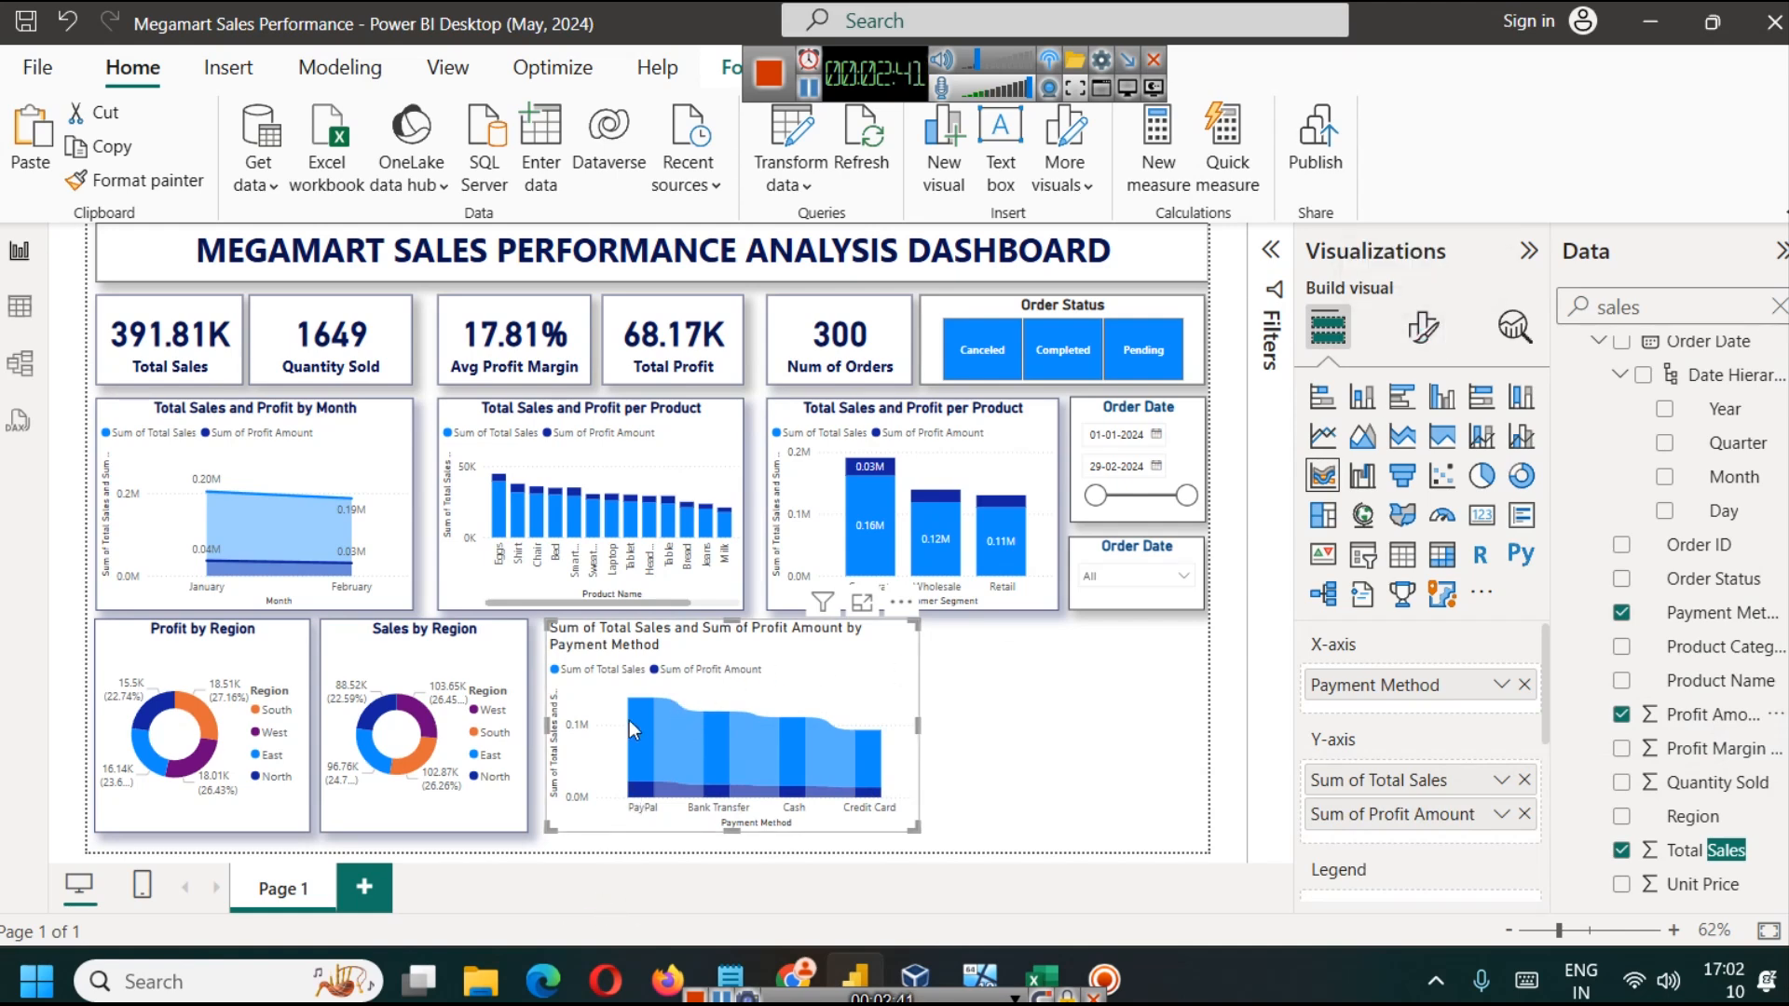
left_click(860, 606)
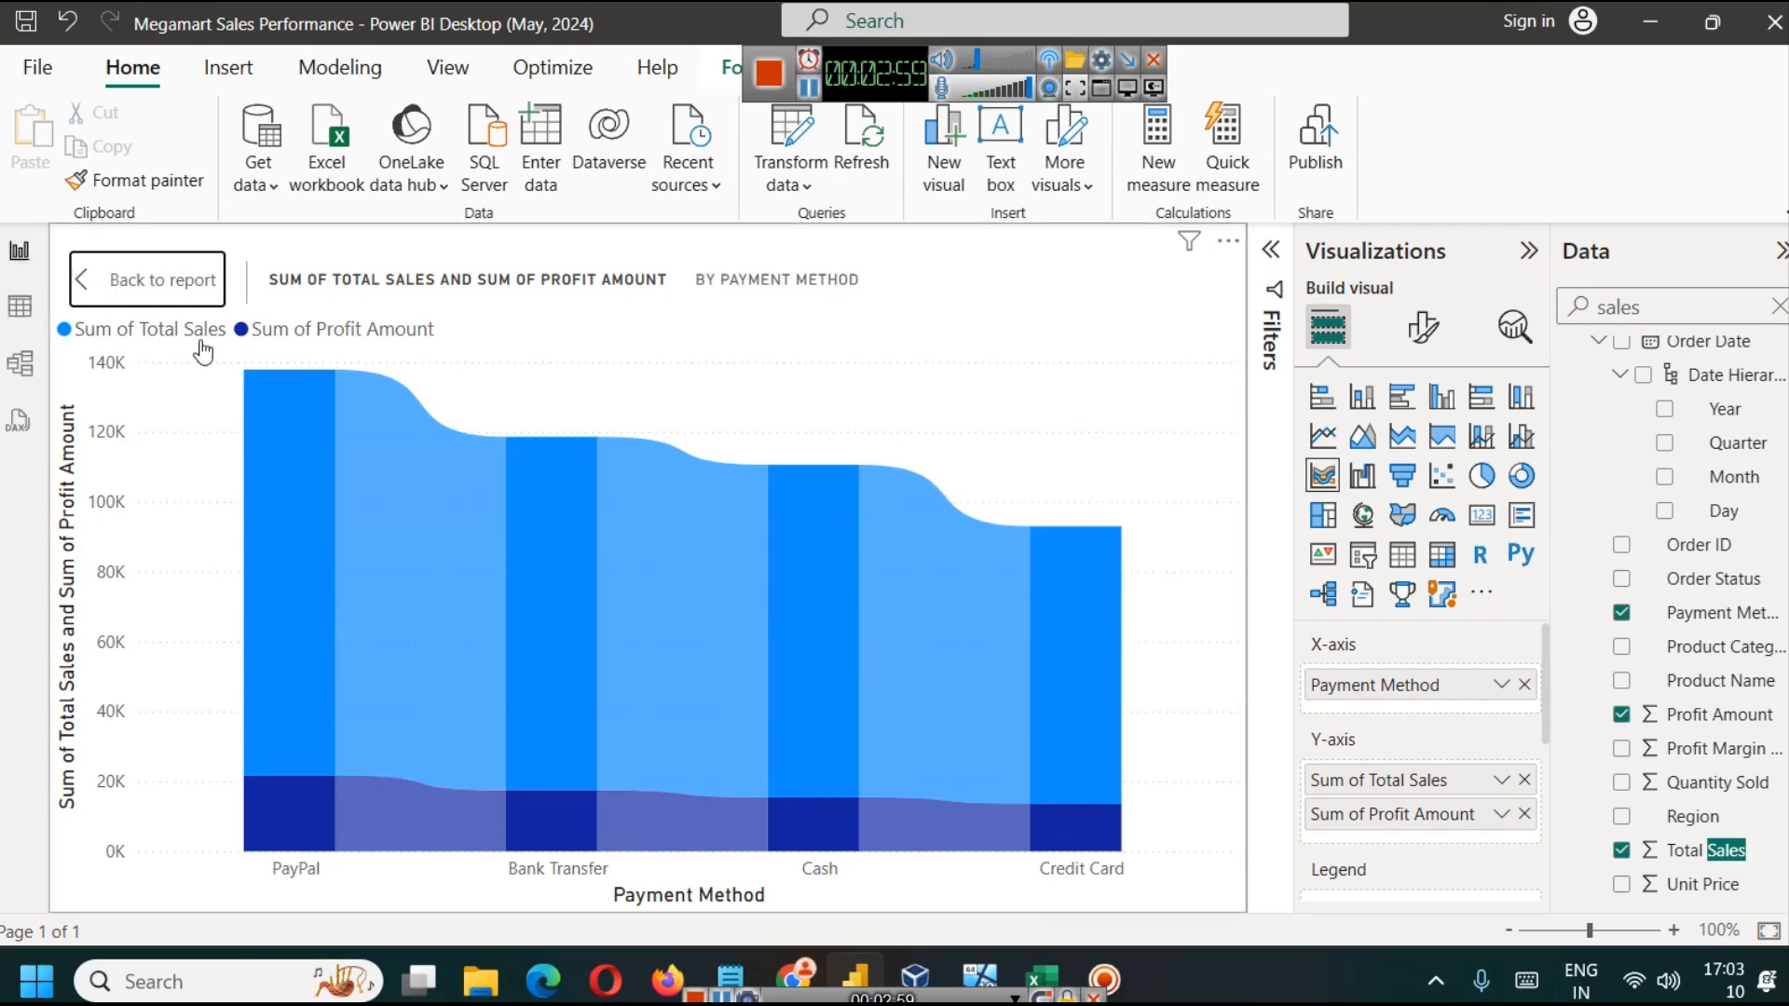
left_click(102, 280)
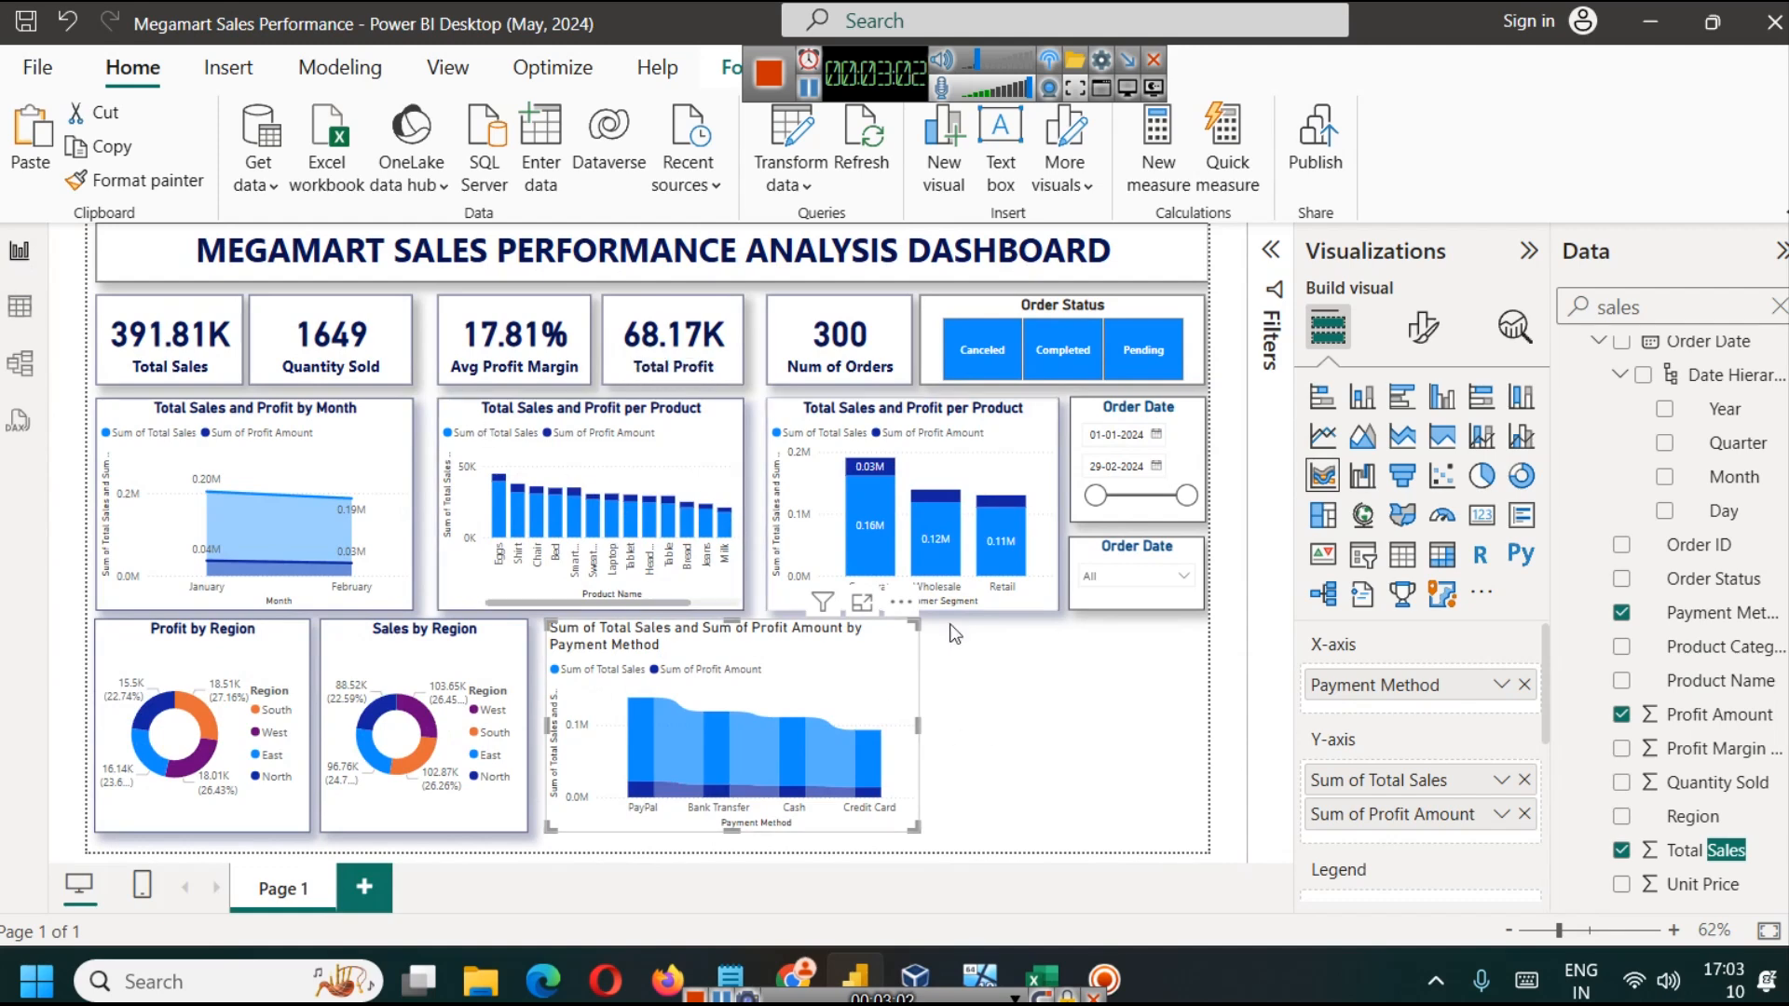
Step: Remove Profit Amount from the ribbon chart's Y-axis and set Order Status as its legend
scroll(1441, 853, "down", 3)
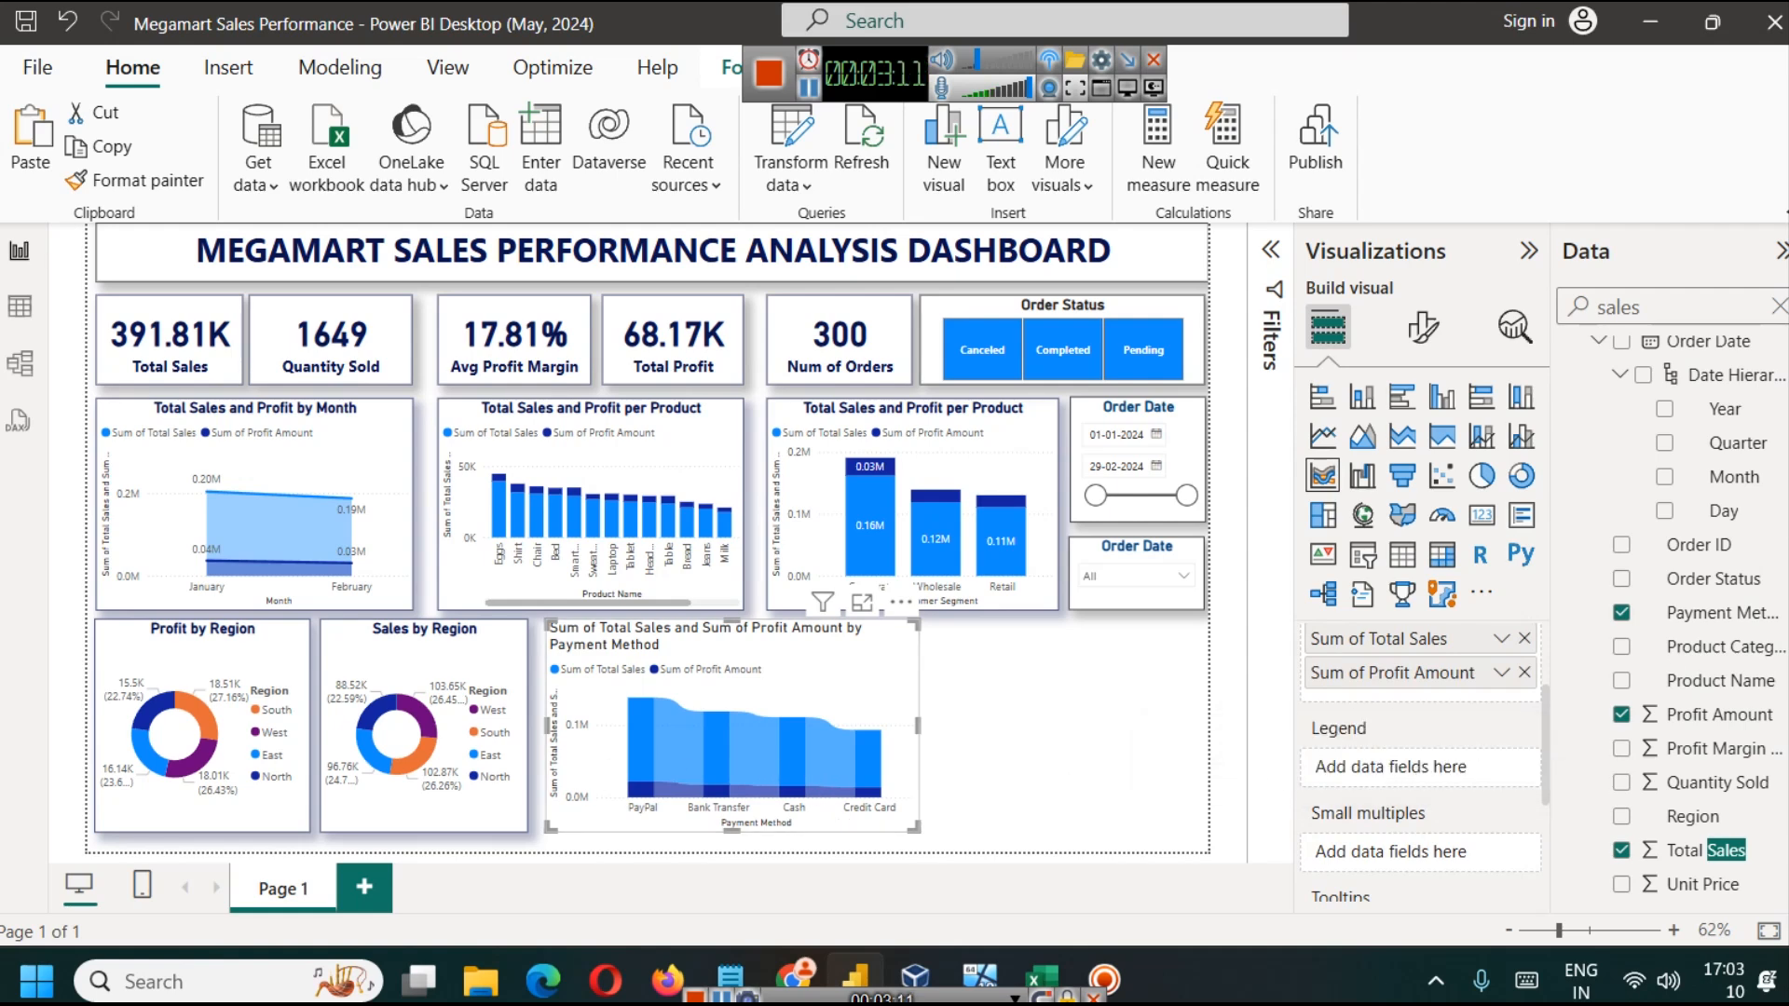
scroll(1756, 718, "up", 3)
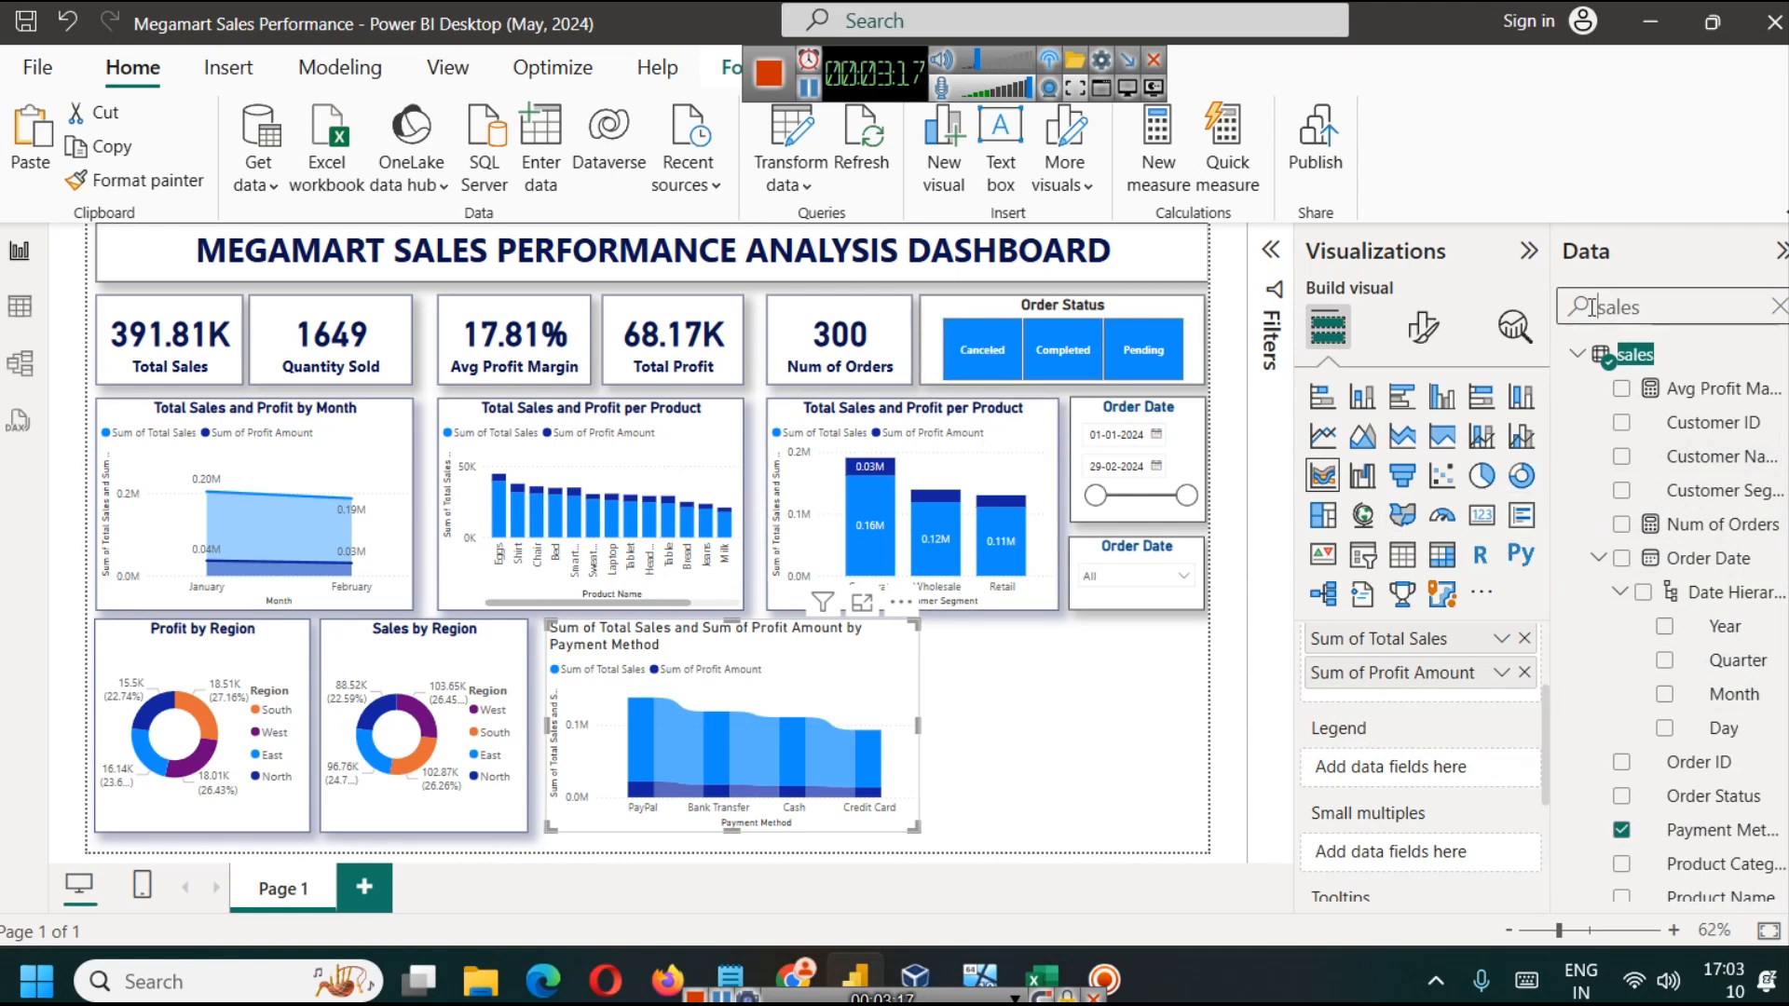
type("sta")
key("Delete")
key("Delete")
key("Delete")
key("Delete")
key("Delete")
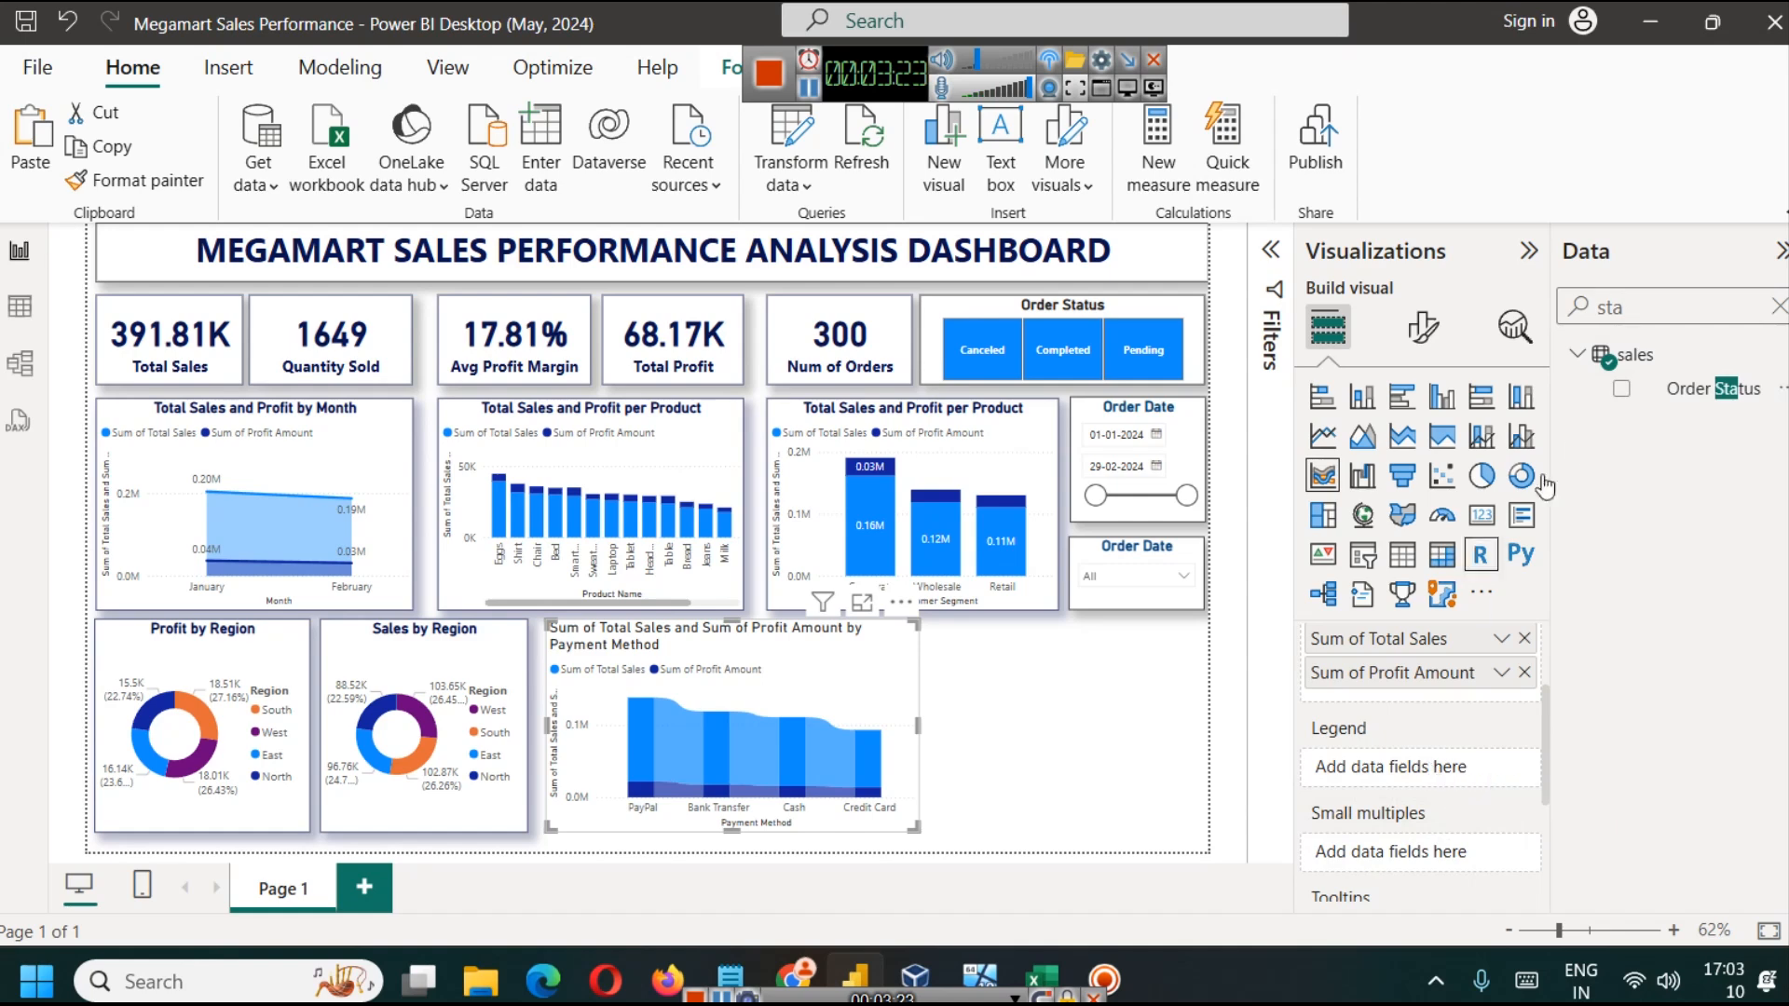
left_click(1524, 673)
left_click_drag(1706, 391, 1406, 735)
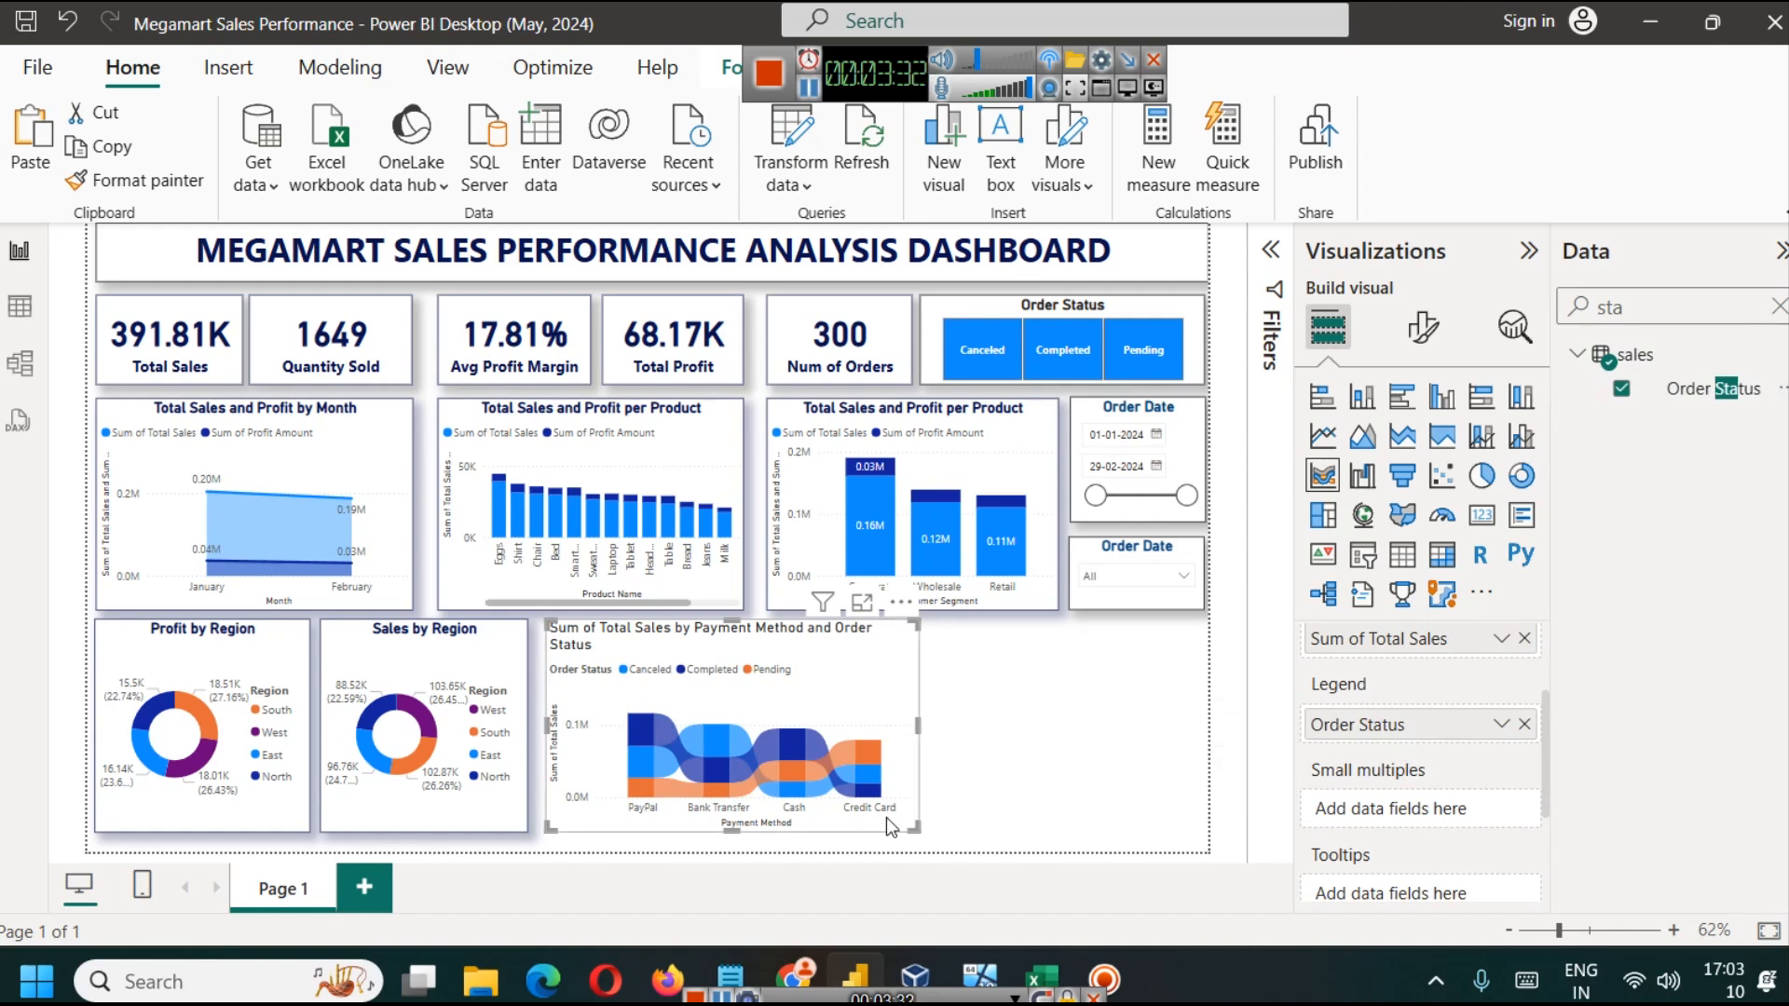
left_click_drag(919, 721, 913, 733)
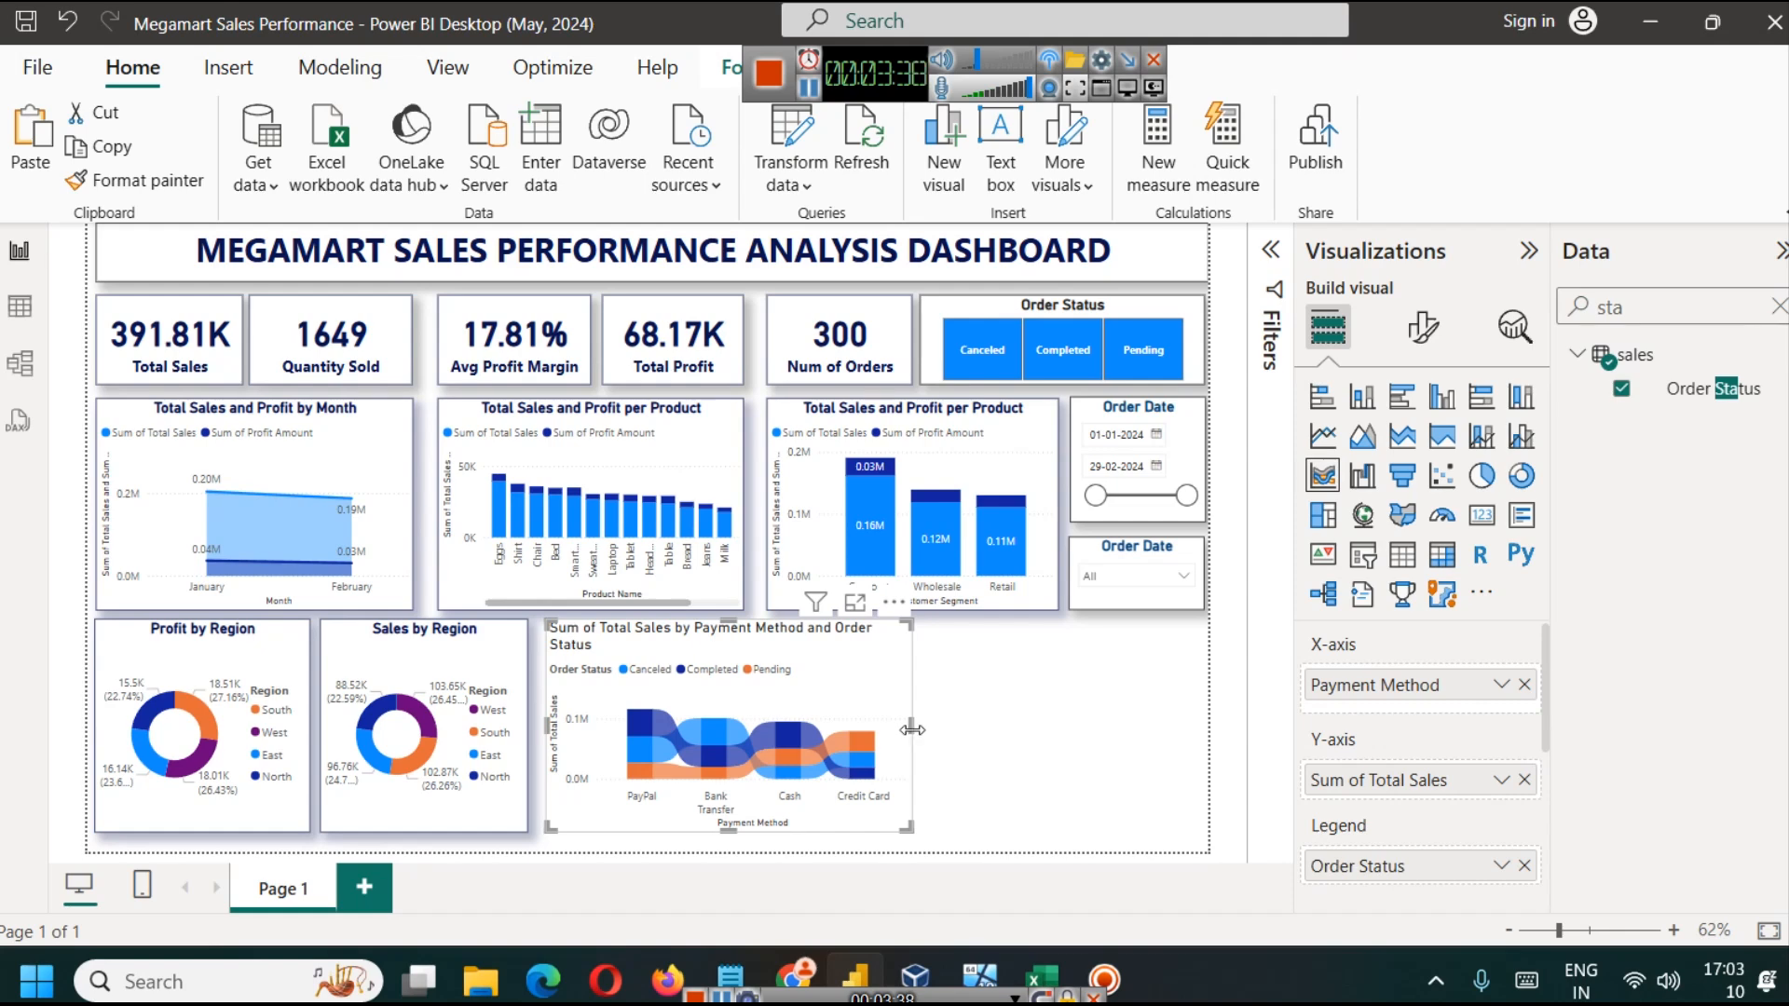
left_click_drag(915, 731, 926, 735)
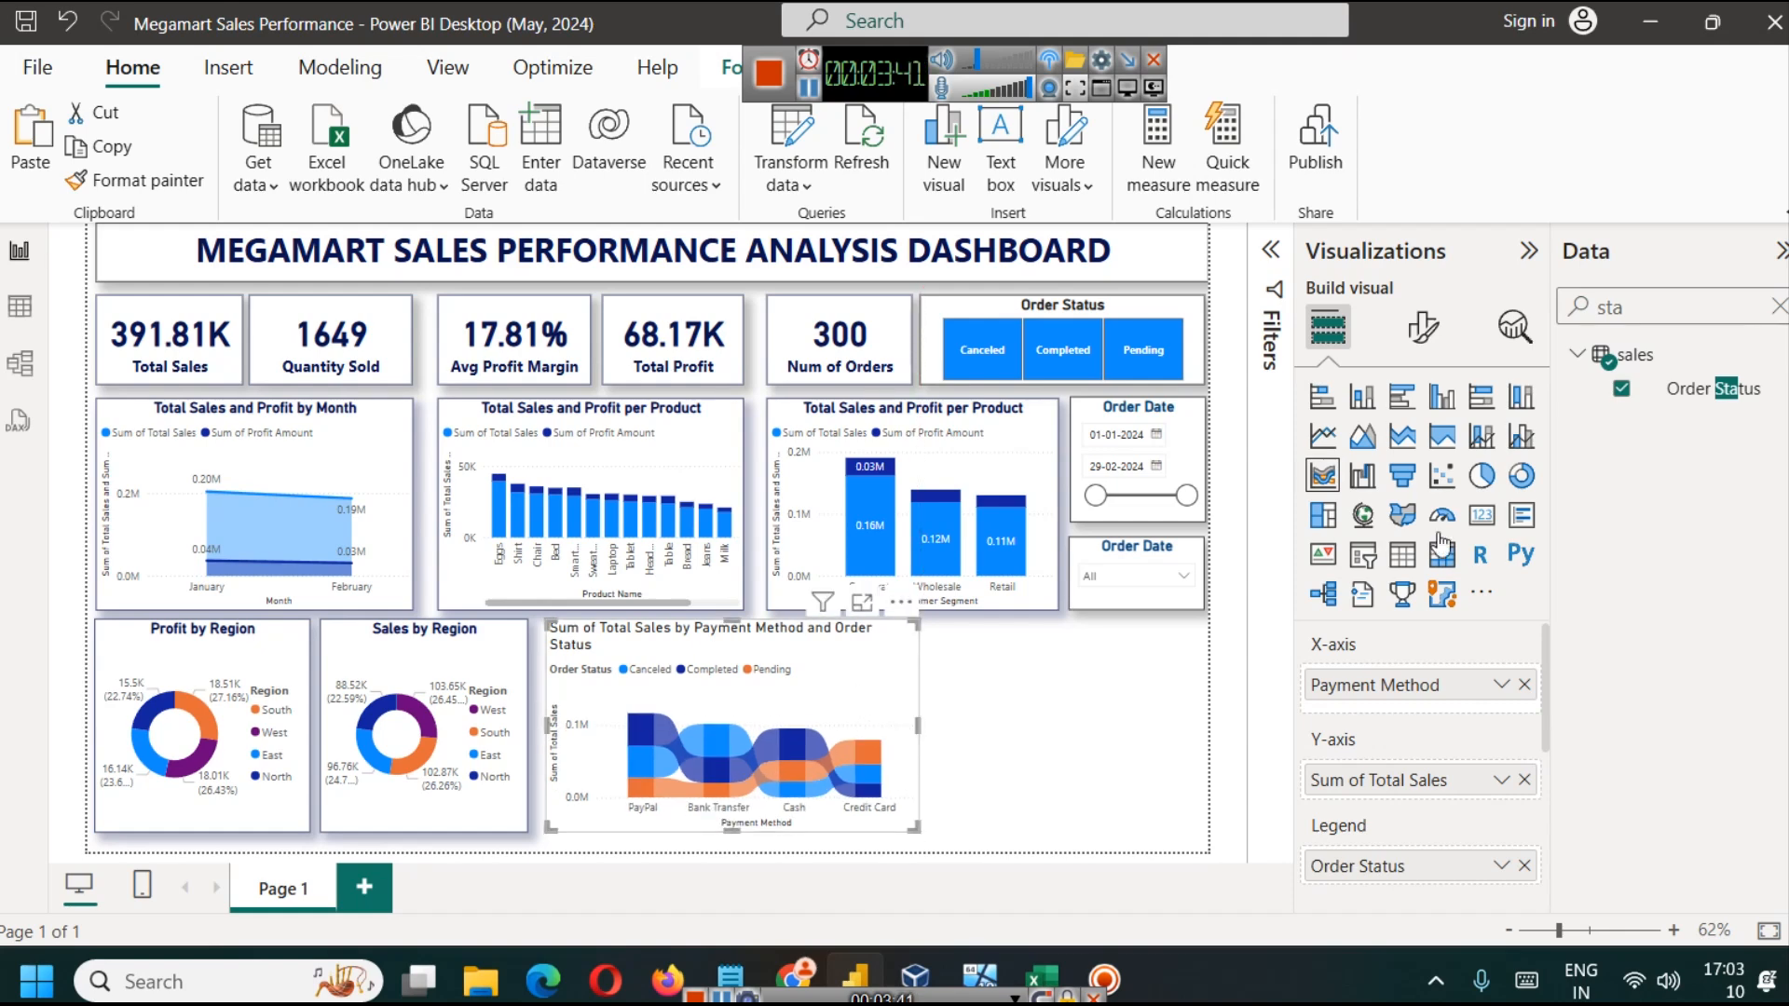
Step: Shorten the ribbon chart's title to "Total Sales by Payment Method and Order Status"
left_click(1419, 328)
left_click(1345, 579)
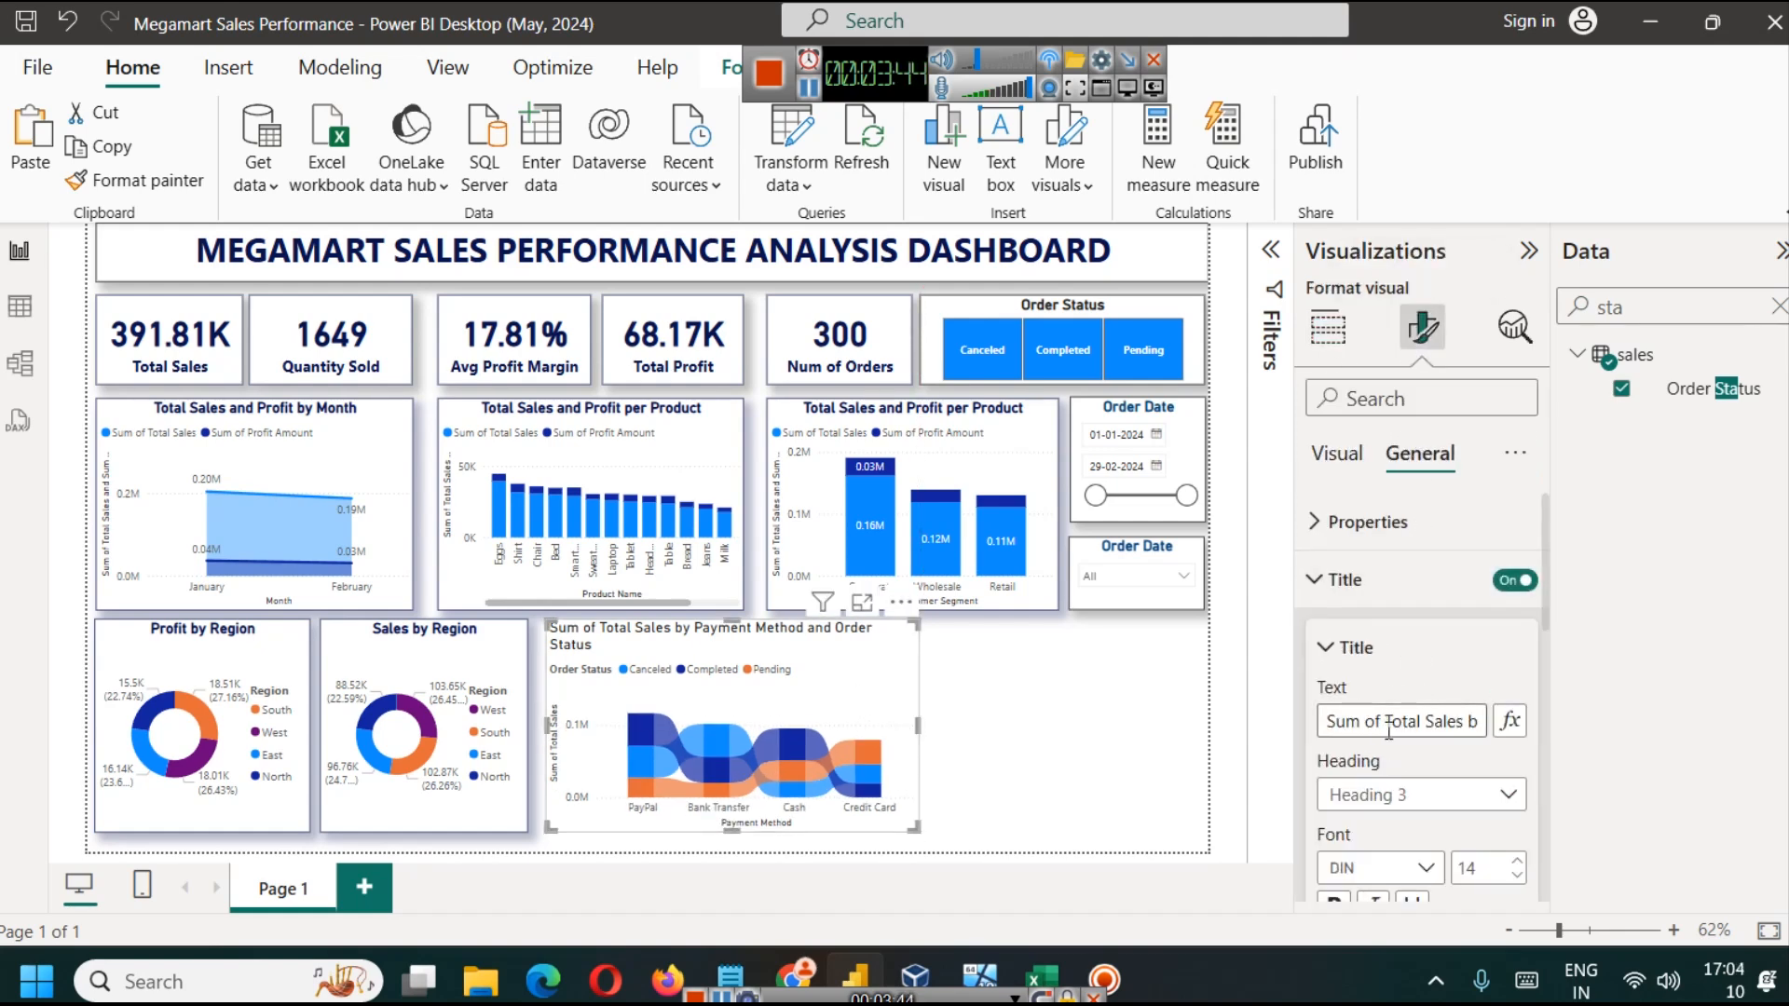
left_click(1386, 723)
key("BackSpace")
key("BackSpace")
key("BackSpace")
key("BackSpace")
key("BackSpace")
key("BackSpace")
key("BackSpace")
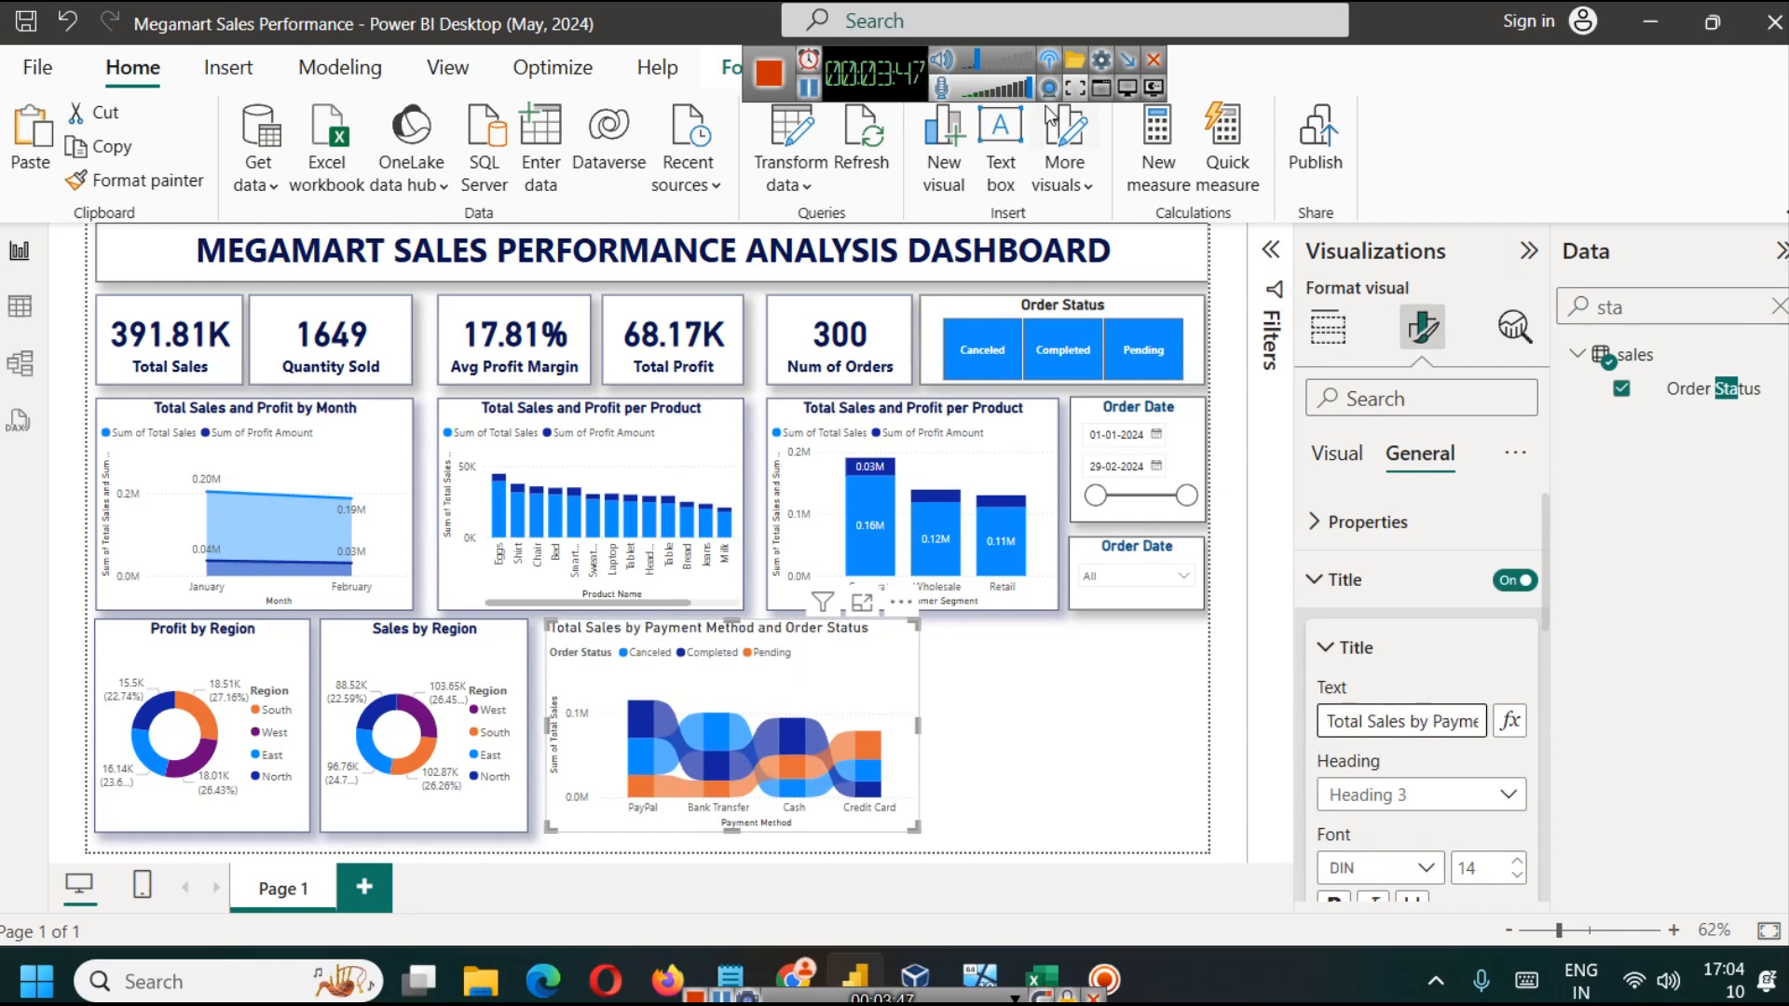
left_click(819, 86)
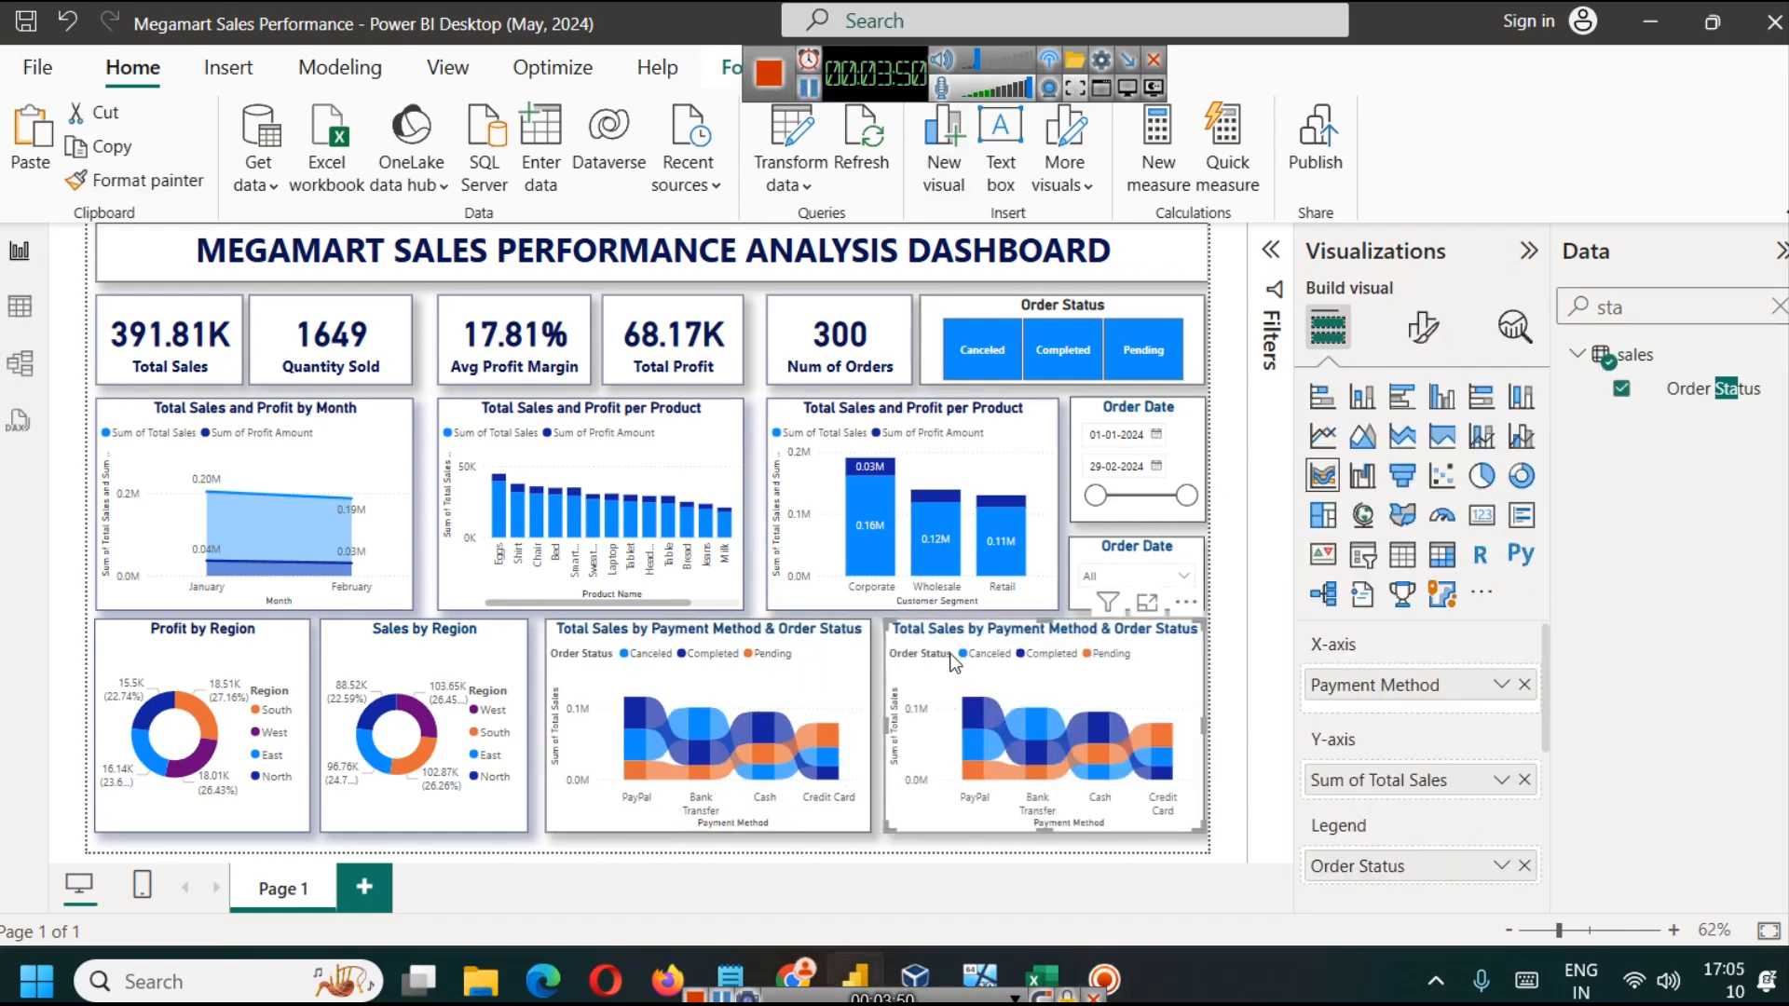
Step: Replace Total Sales with Profit Amount as the Y-axis field of the duplicated ribbon chart
left_click(1524, 779)
double_click(1643, 304)
type("prof")
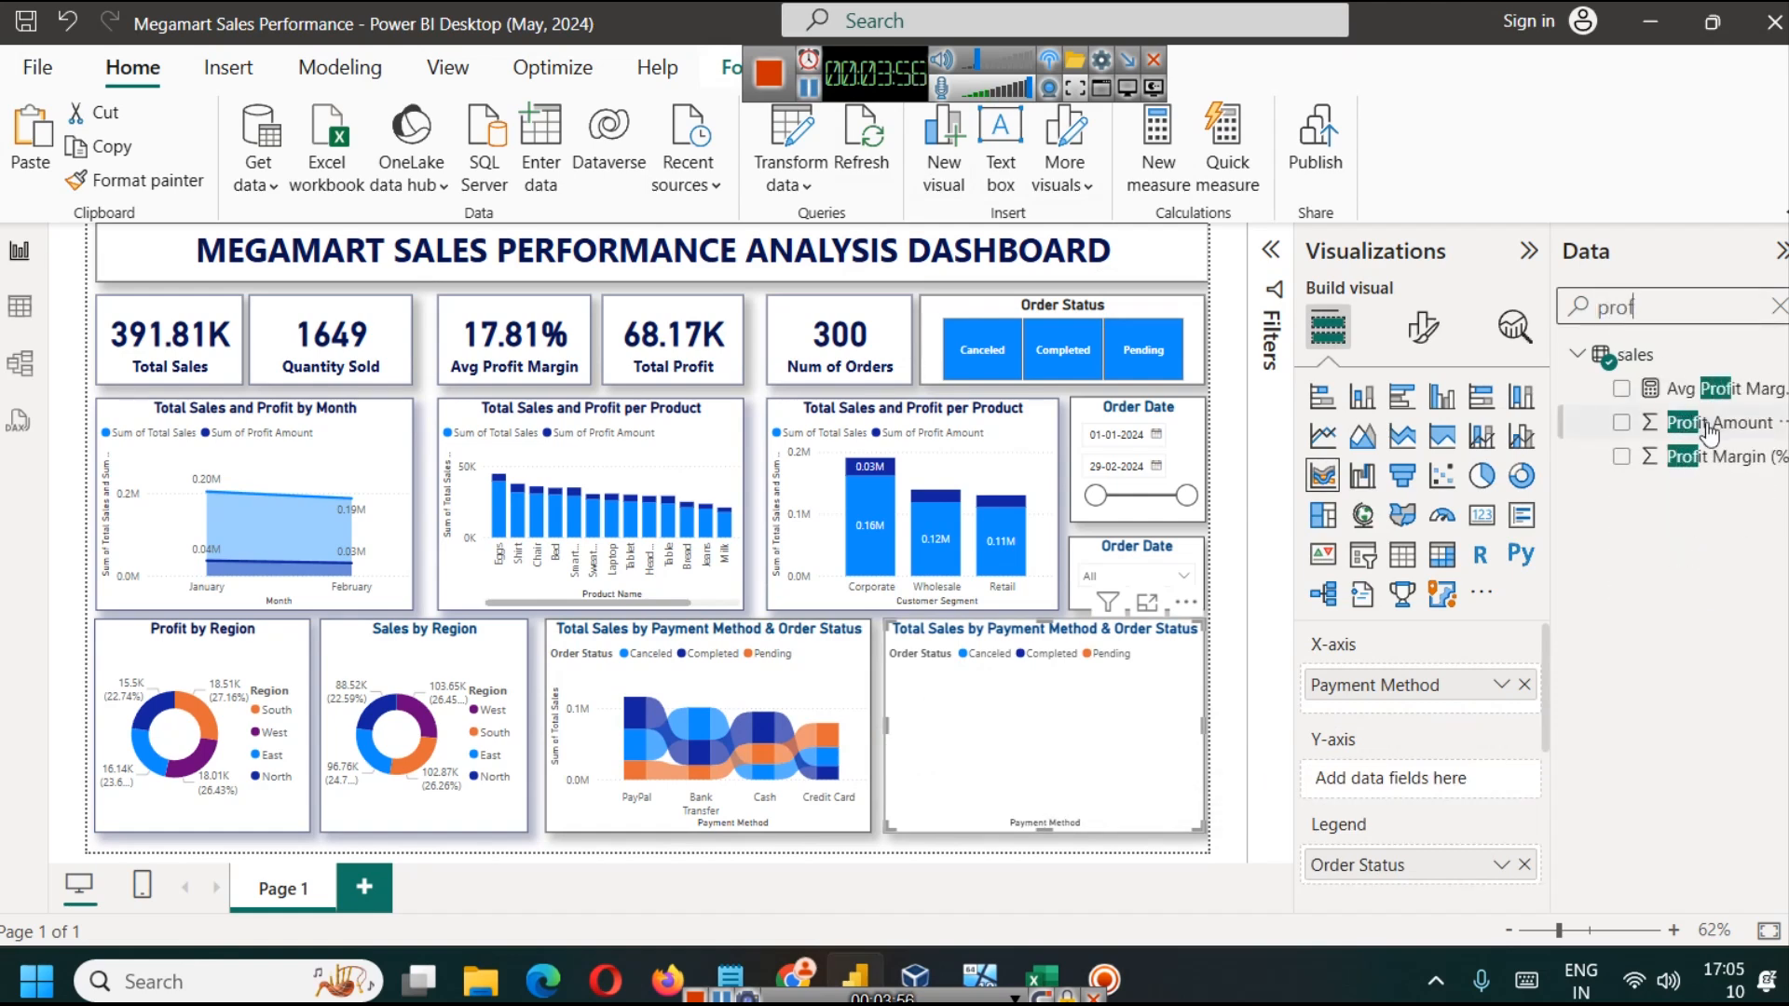
left_click_drag(1719, 422, 1509, 778)
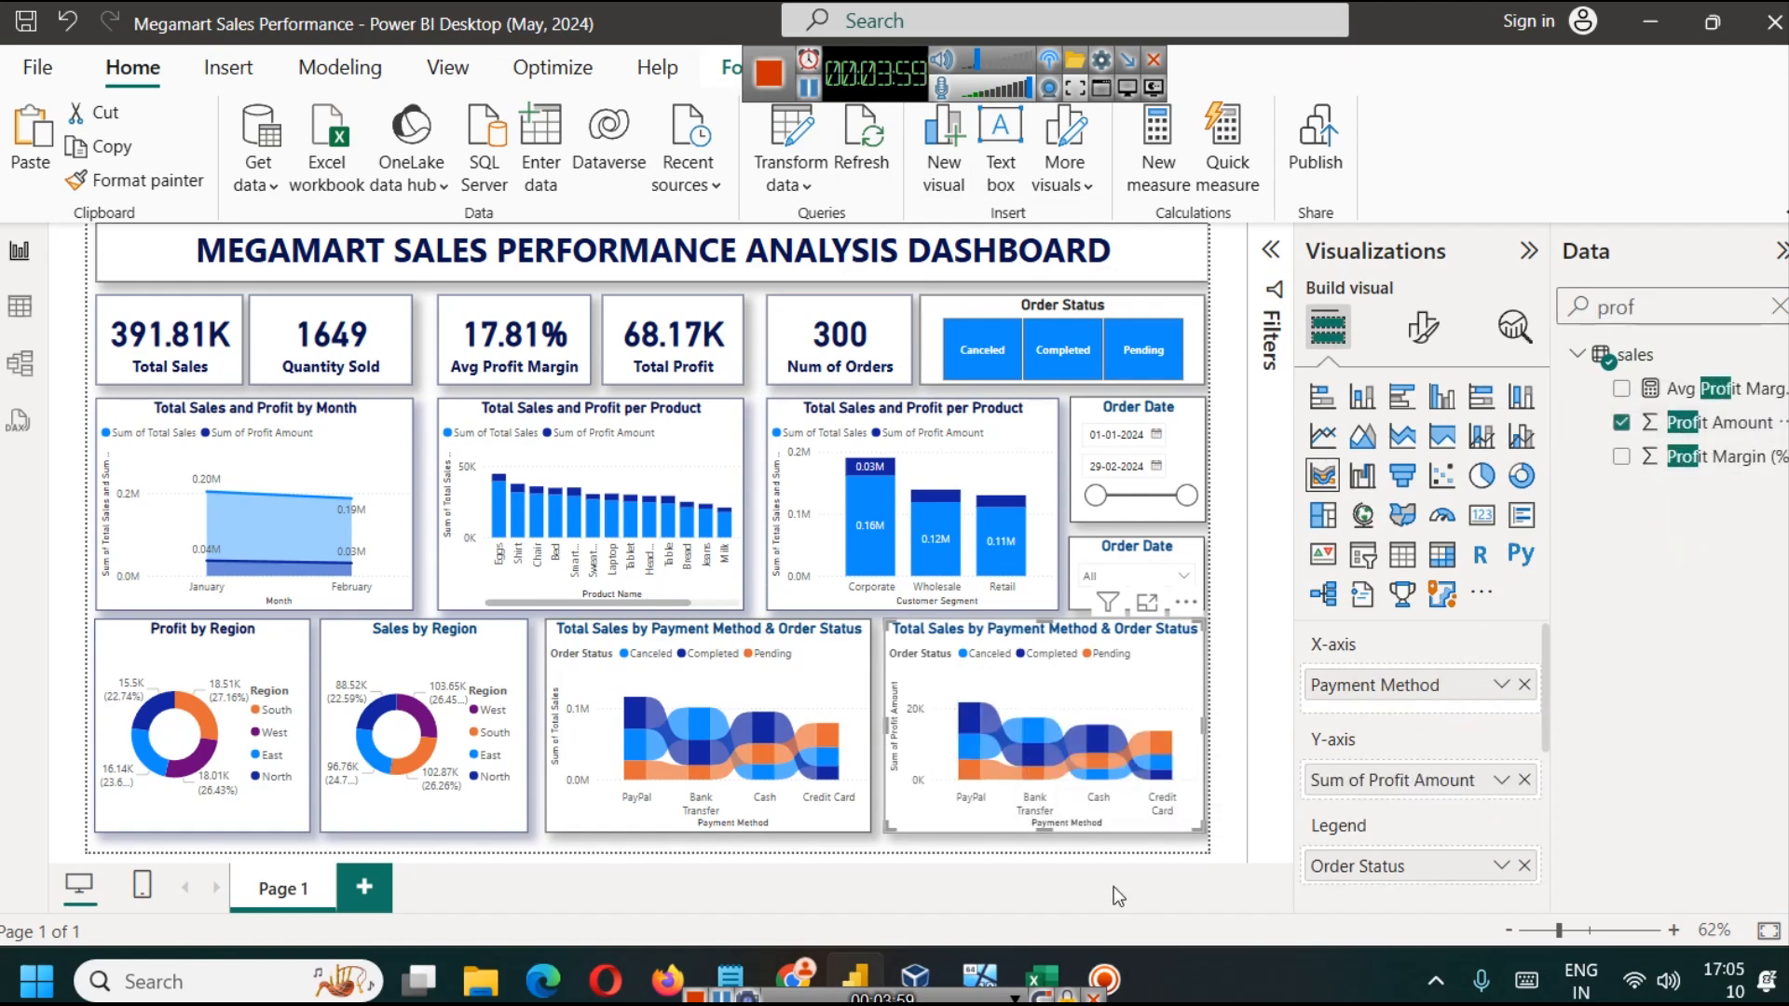
Step: Turn on data labels for the Total Sales by Payment Method ribbon chart and check them in focus mode
left_click(813, 604)
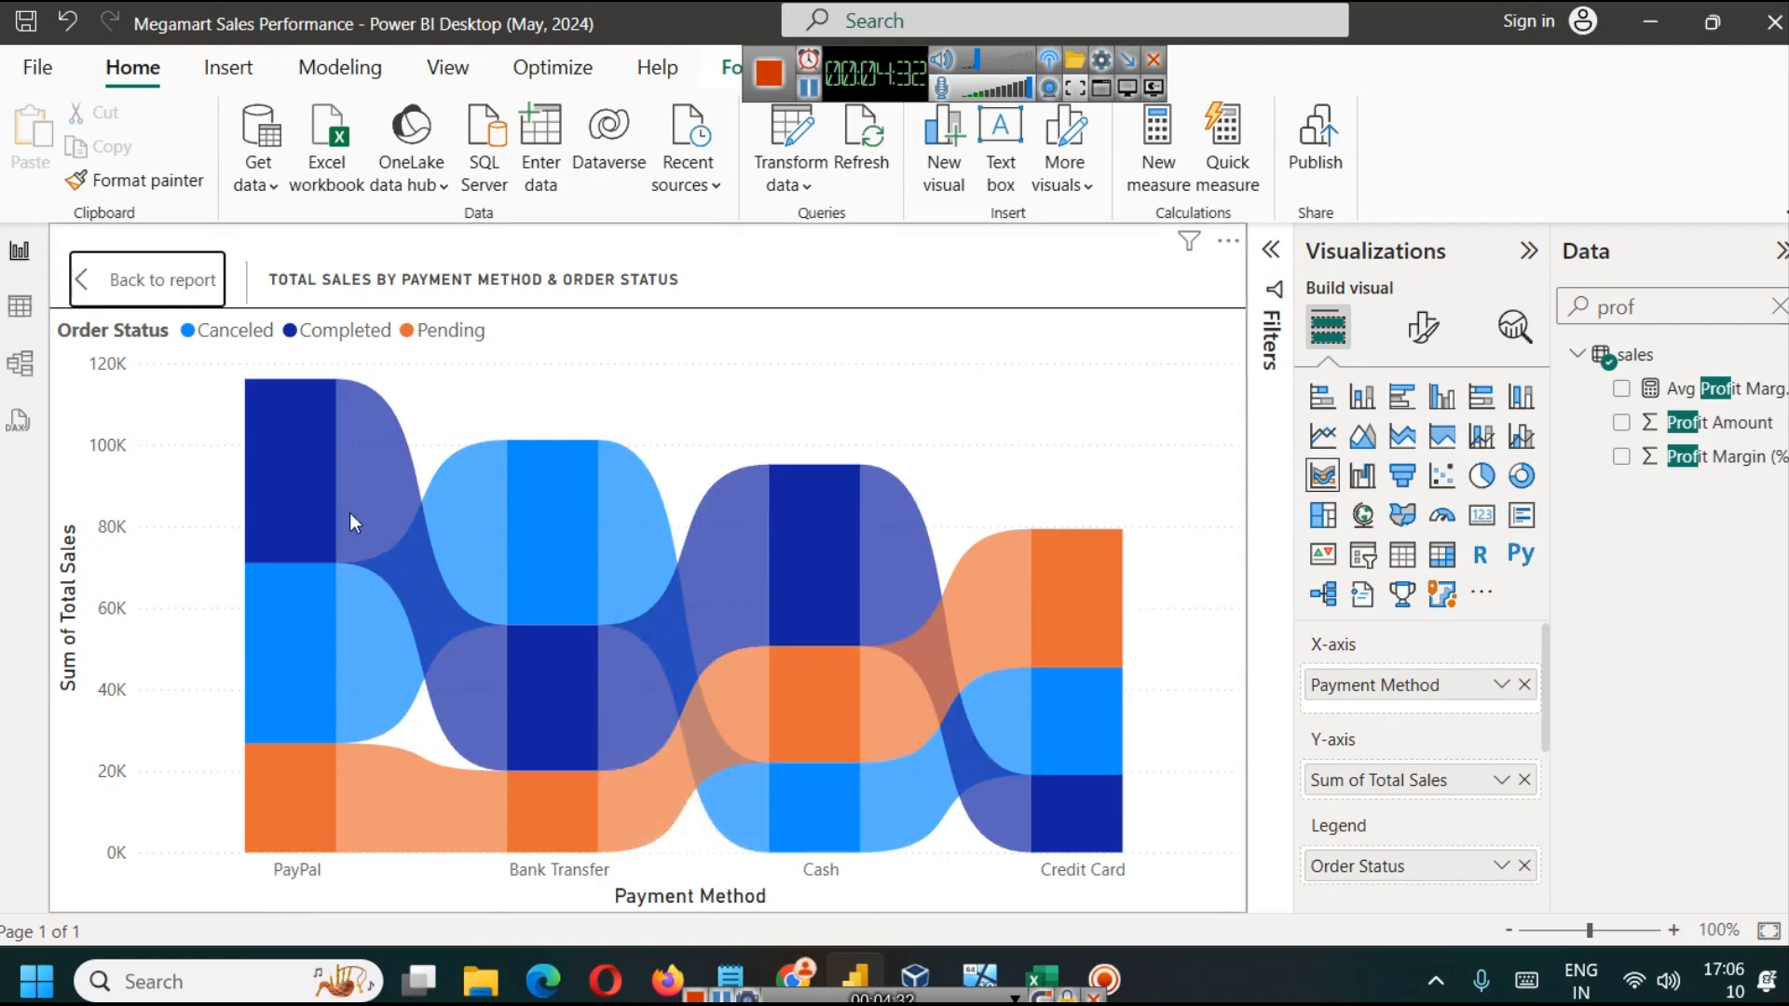
left_click(139, 279)
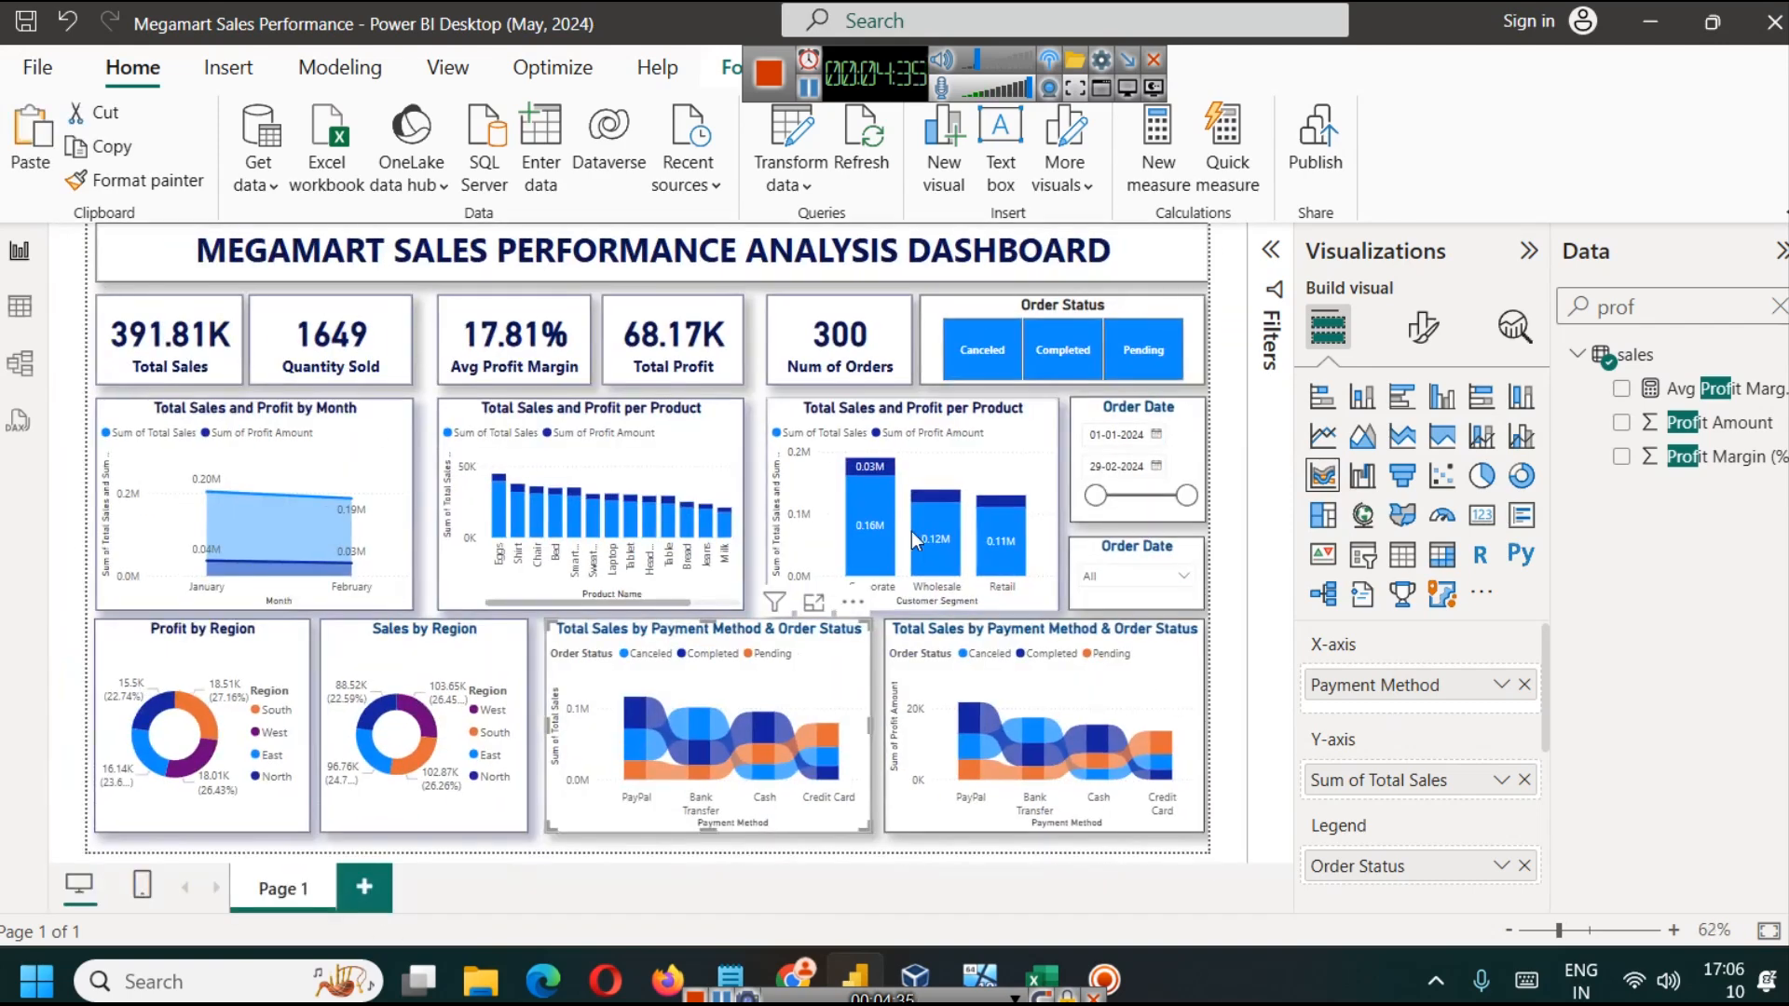
left_click(1423, 327)
scroll(1466, 679, "down", 5)
left_click(1514, 757)
left_click(814, 601)
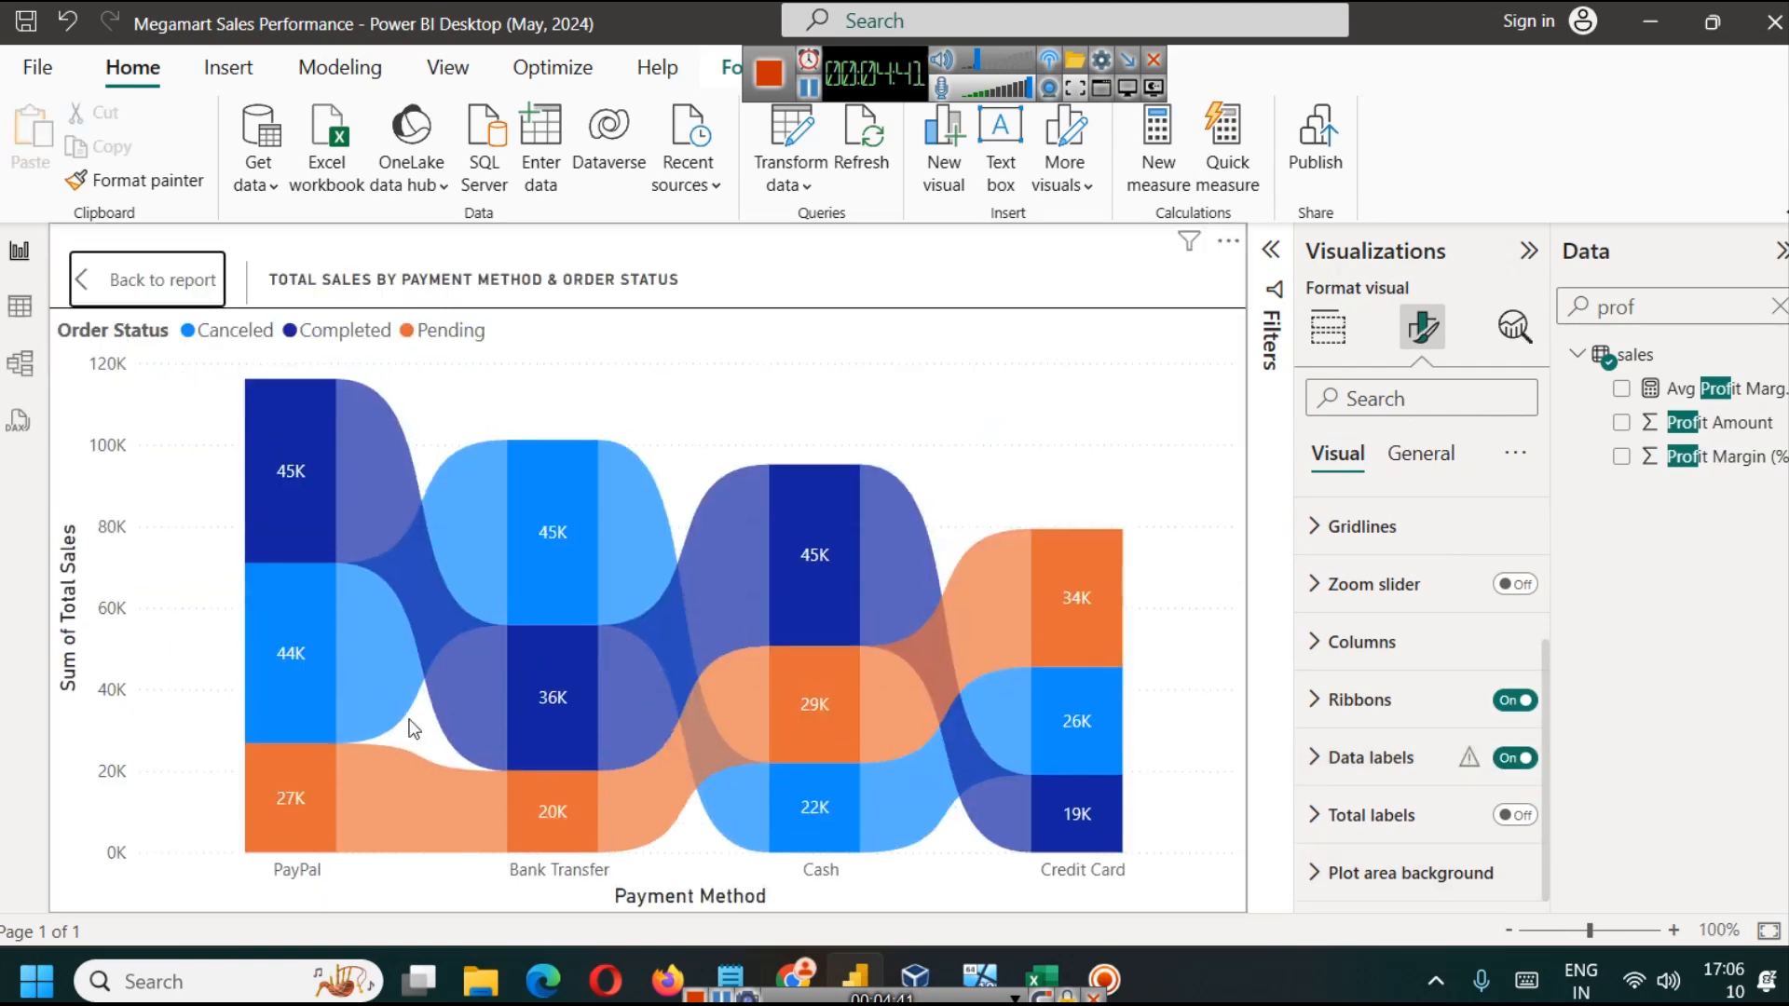
left_click(140, 280)
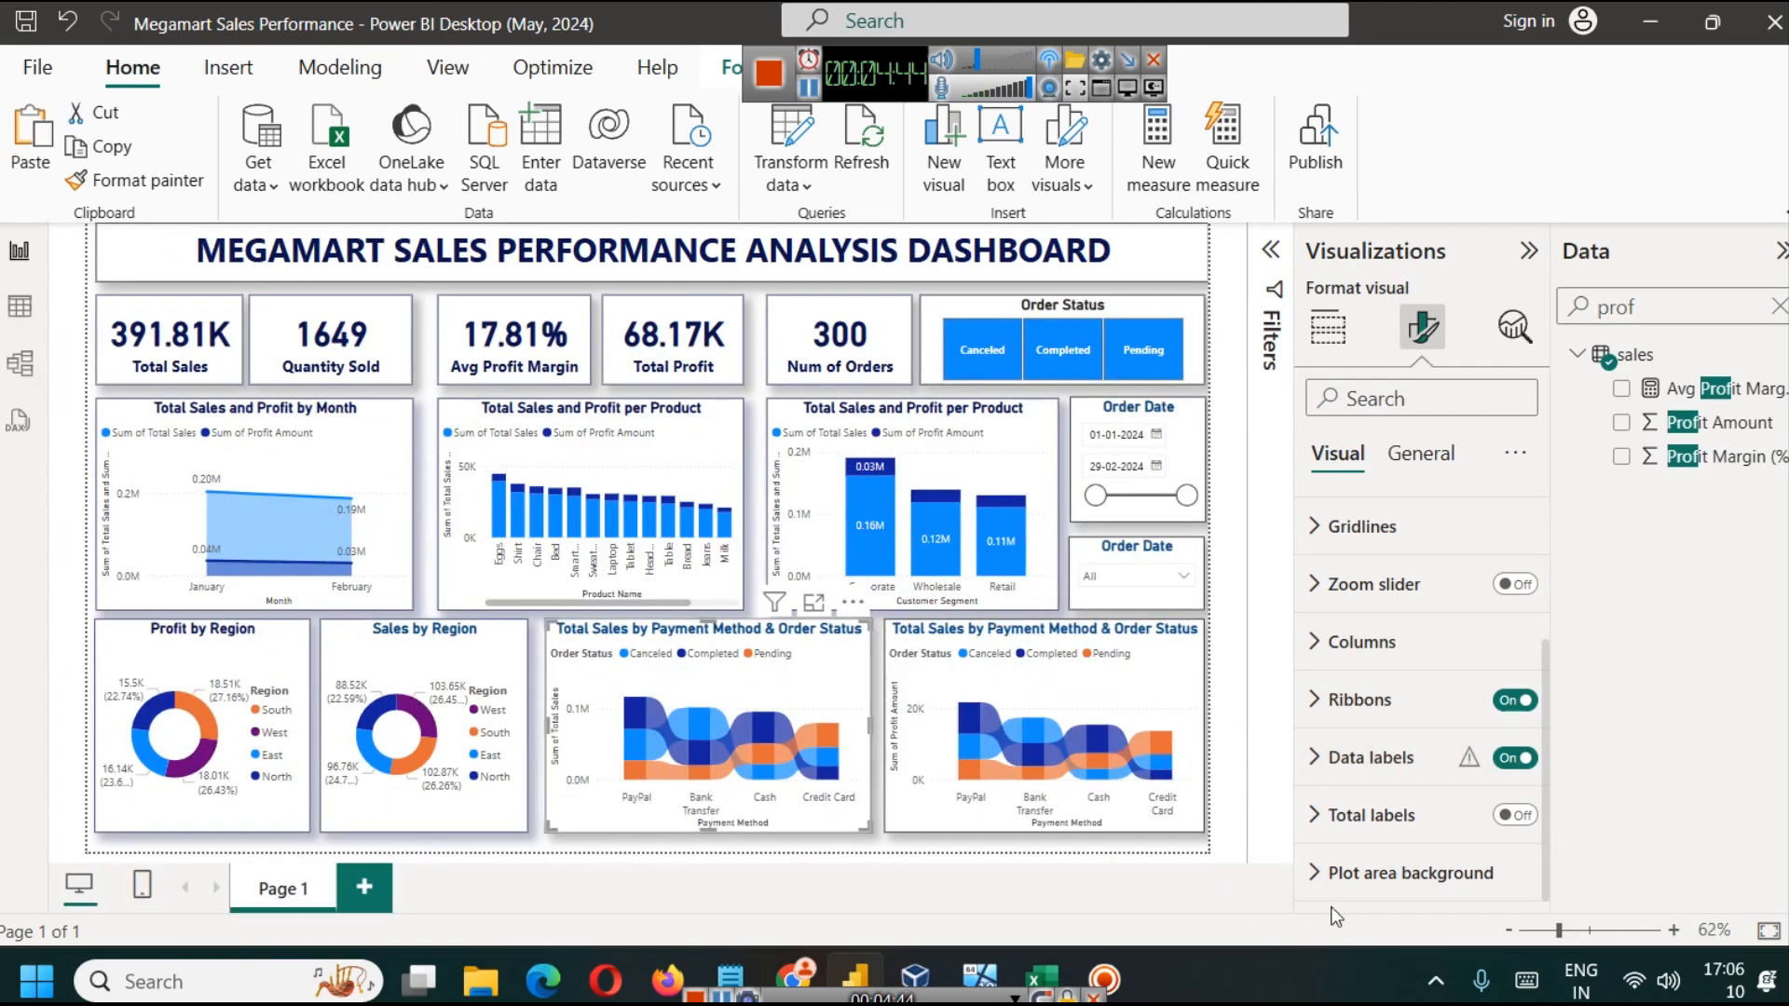
Step: Set the Total Sales ribbon chart's data label font size to 8 and review the chart in focus mode
left_click(1353, 769)
scroll(1360, 736, "down", 6)
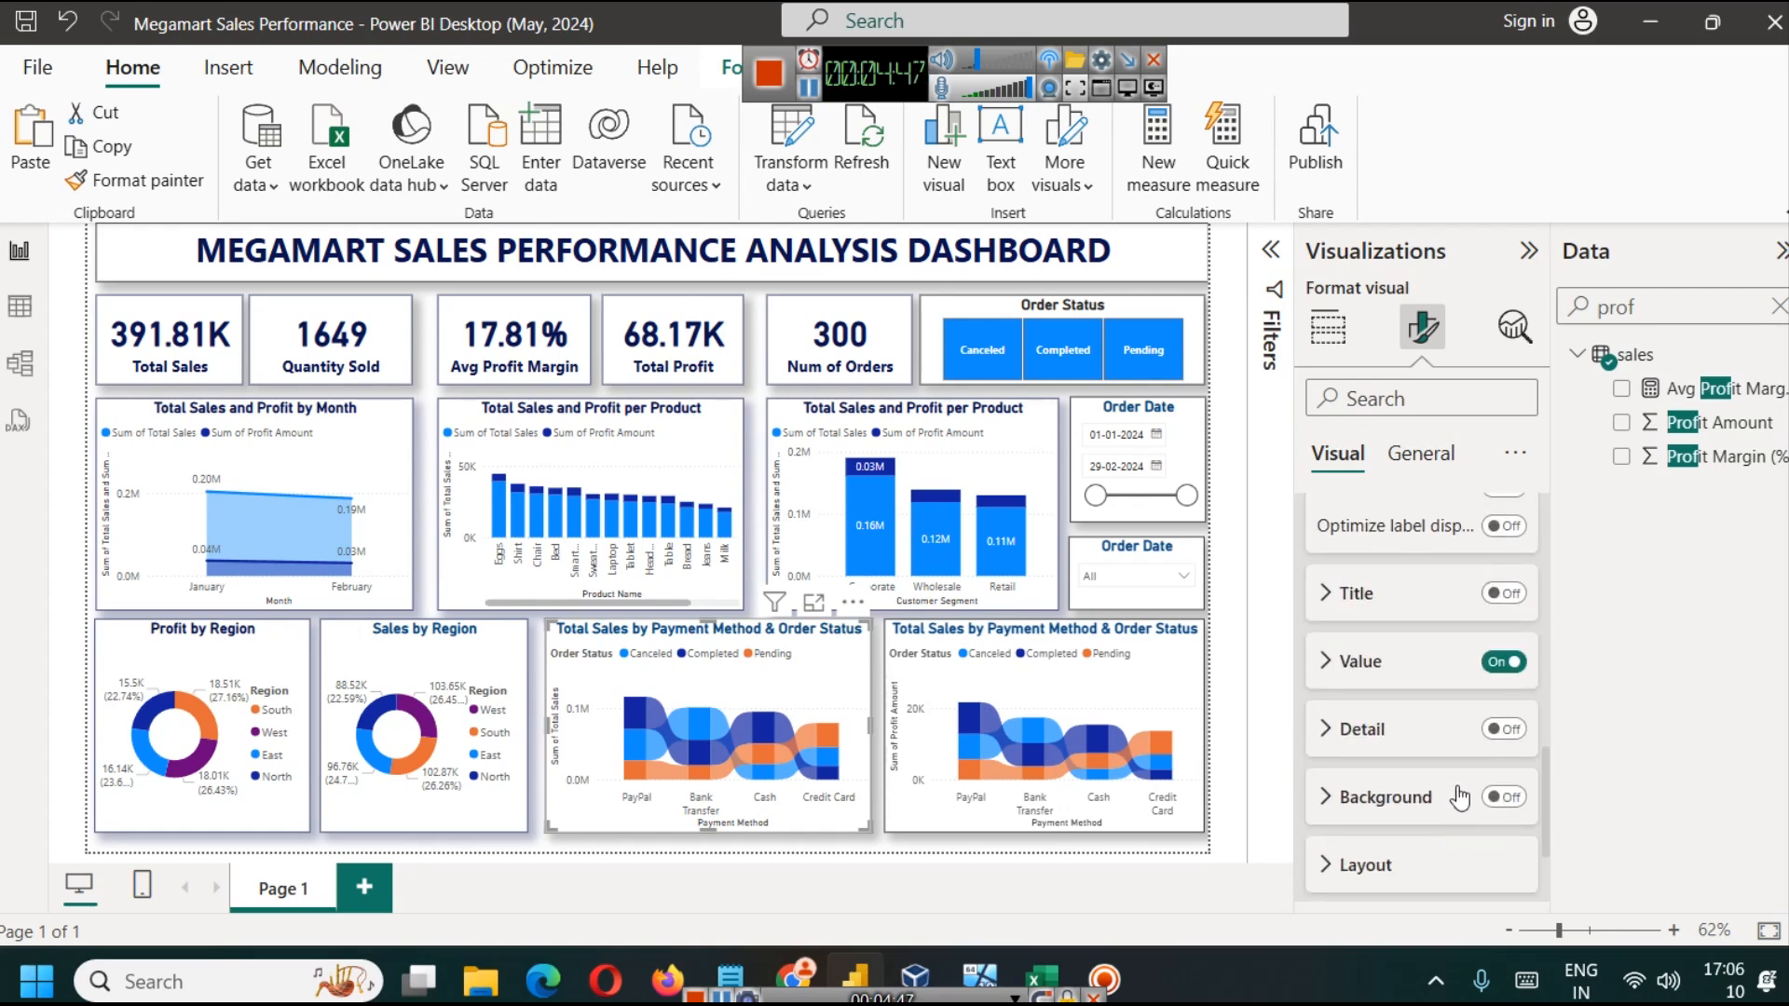
scroll(1364, 695, "down", 3)
left_click(1517, 555)
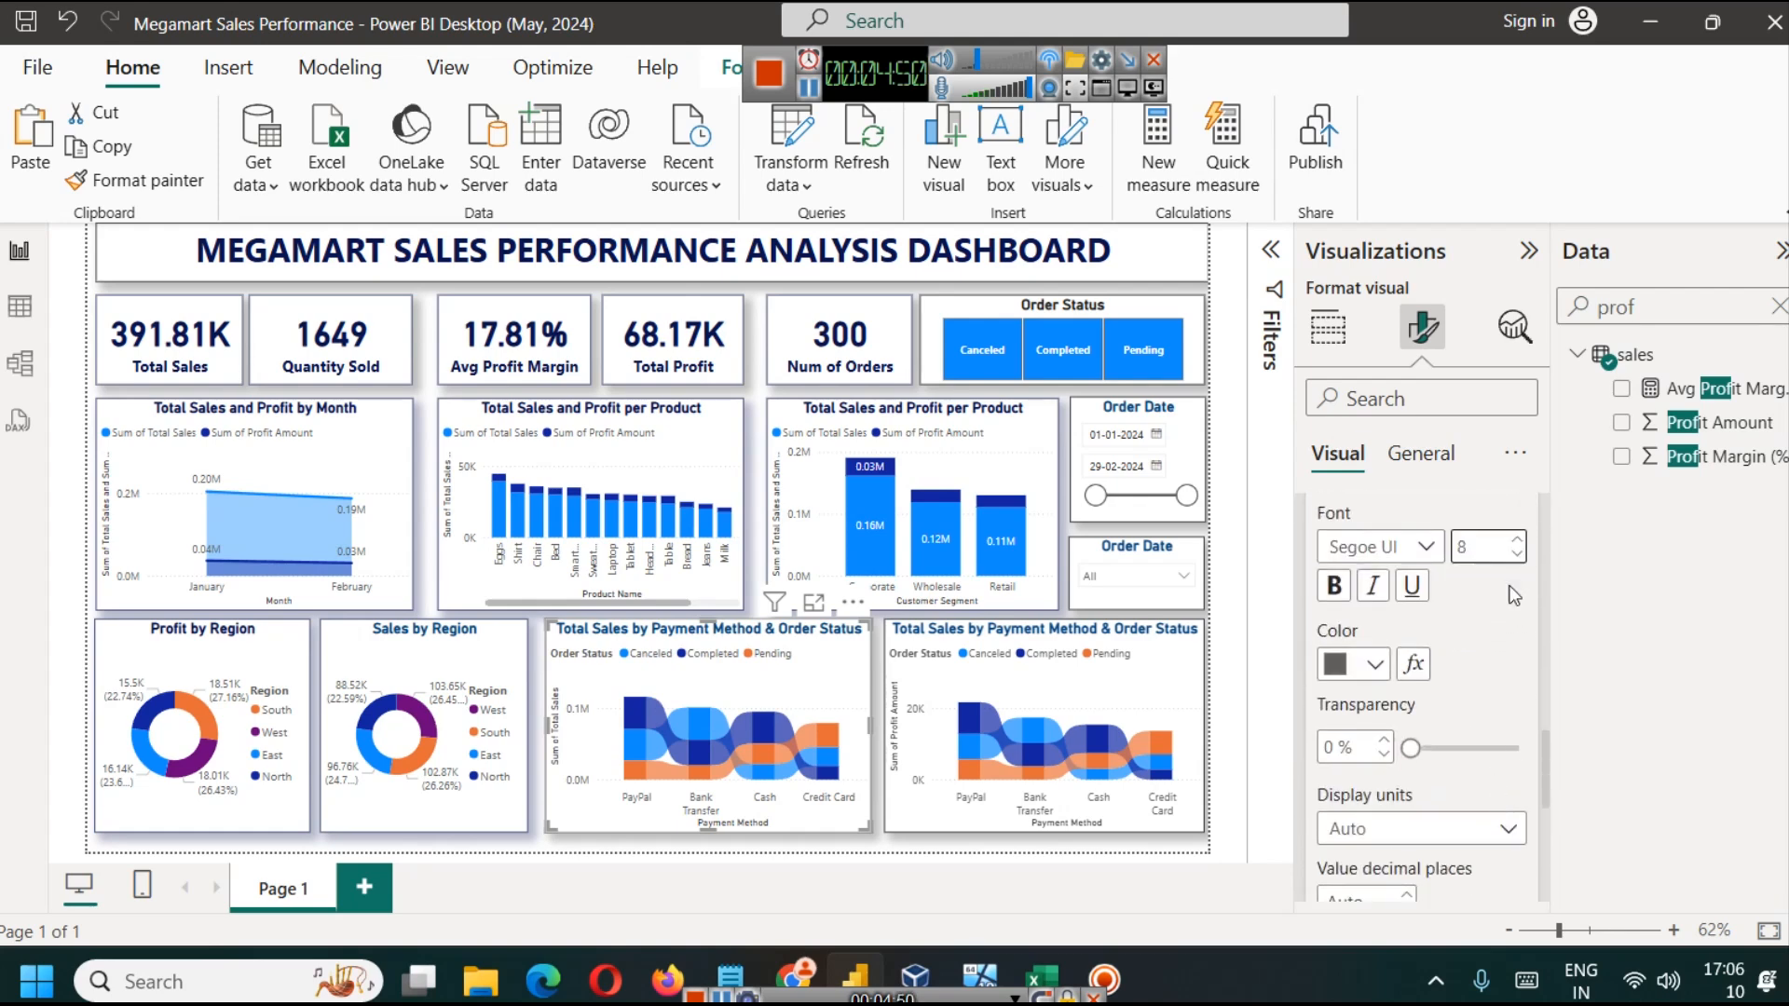
left_click(814, 603)
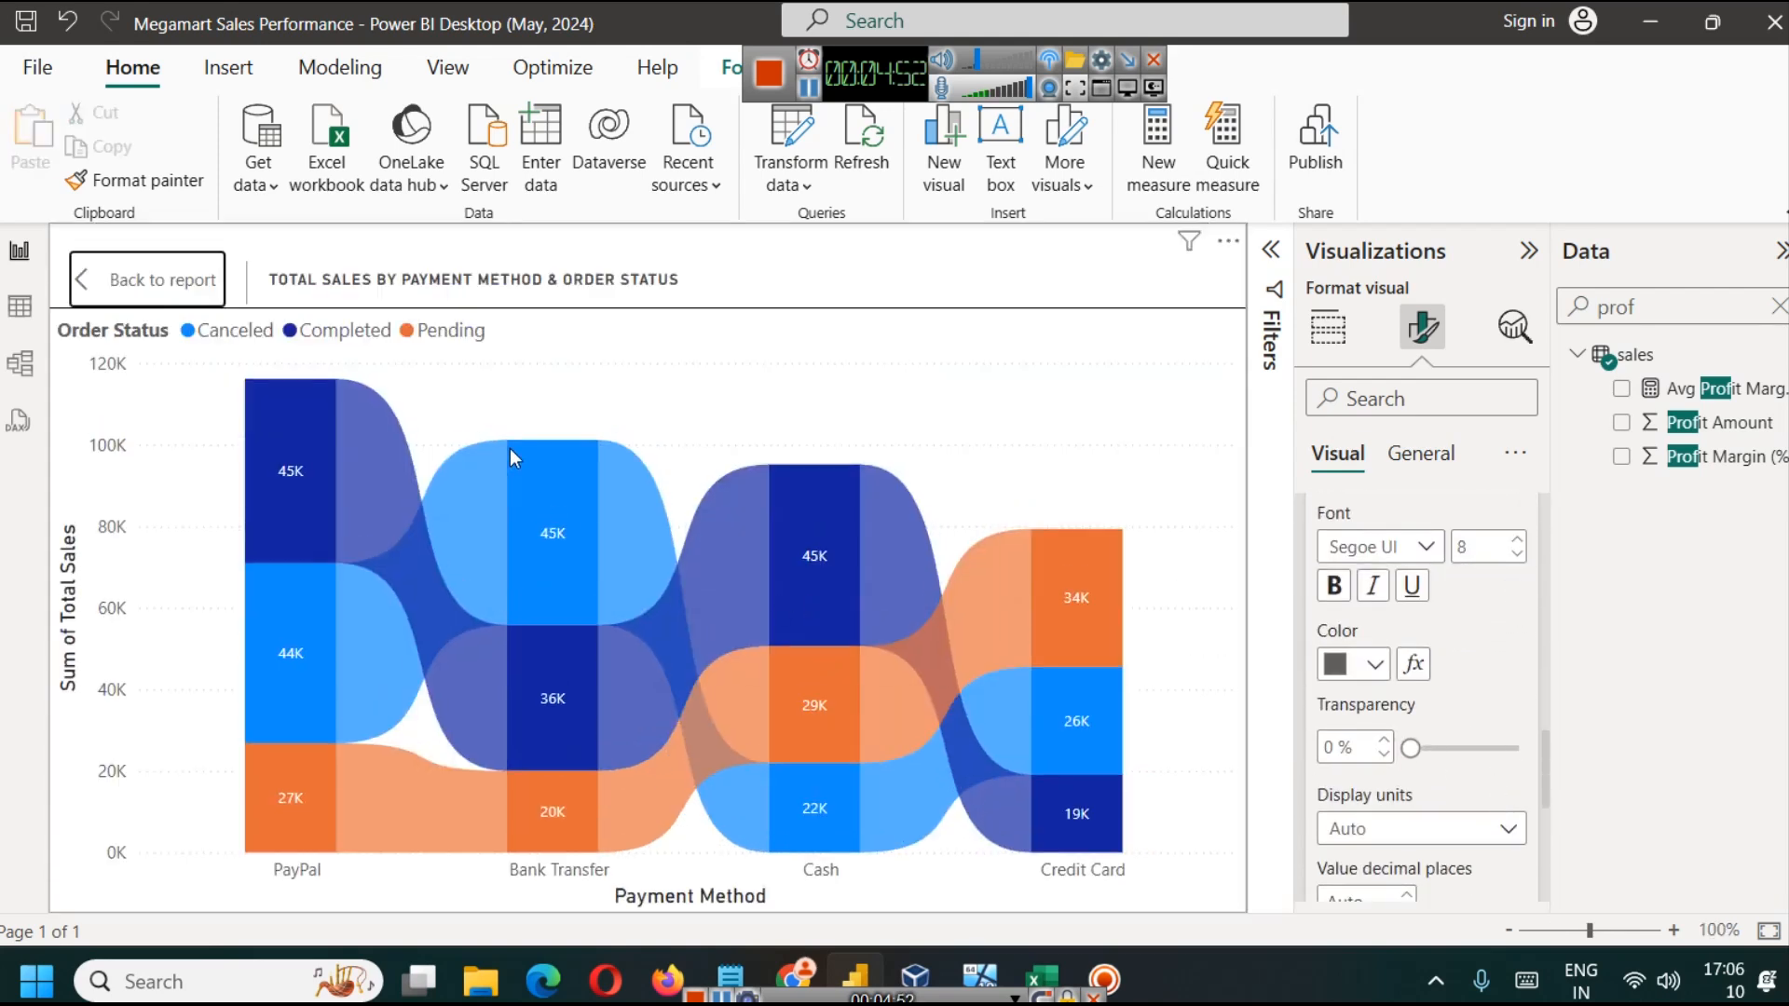
left_click(160, 280)
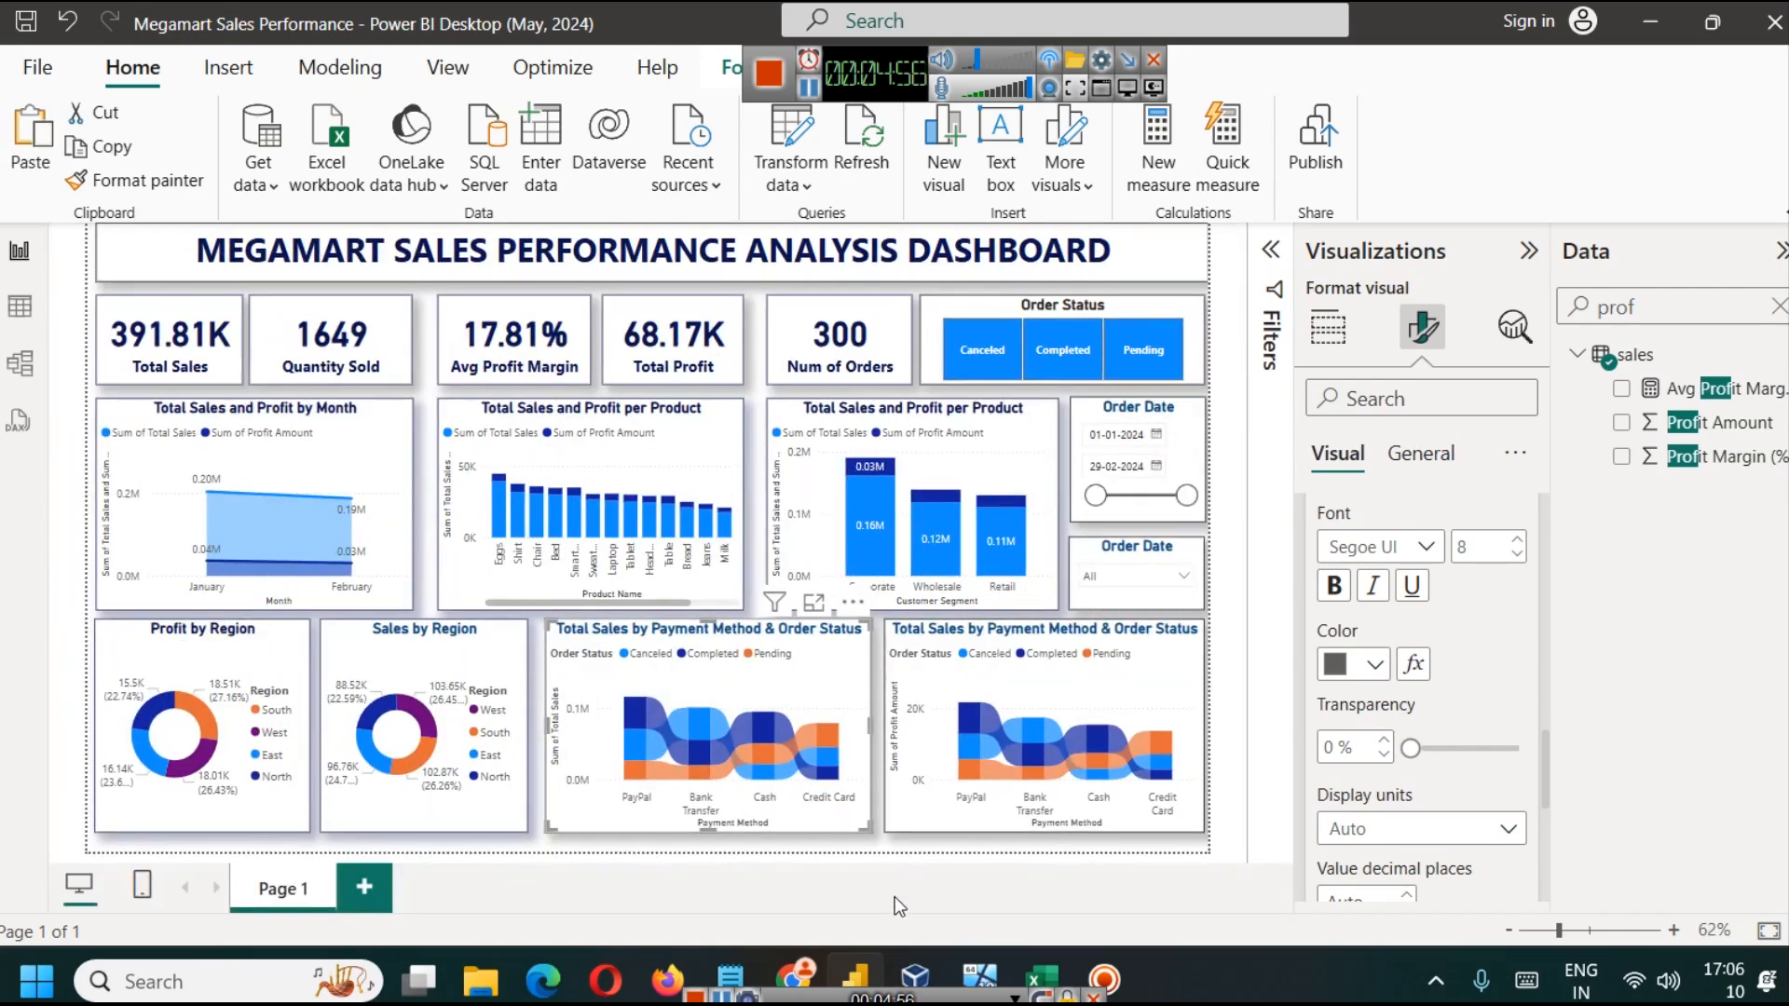
left_click(1022, 904)
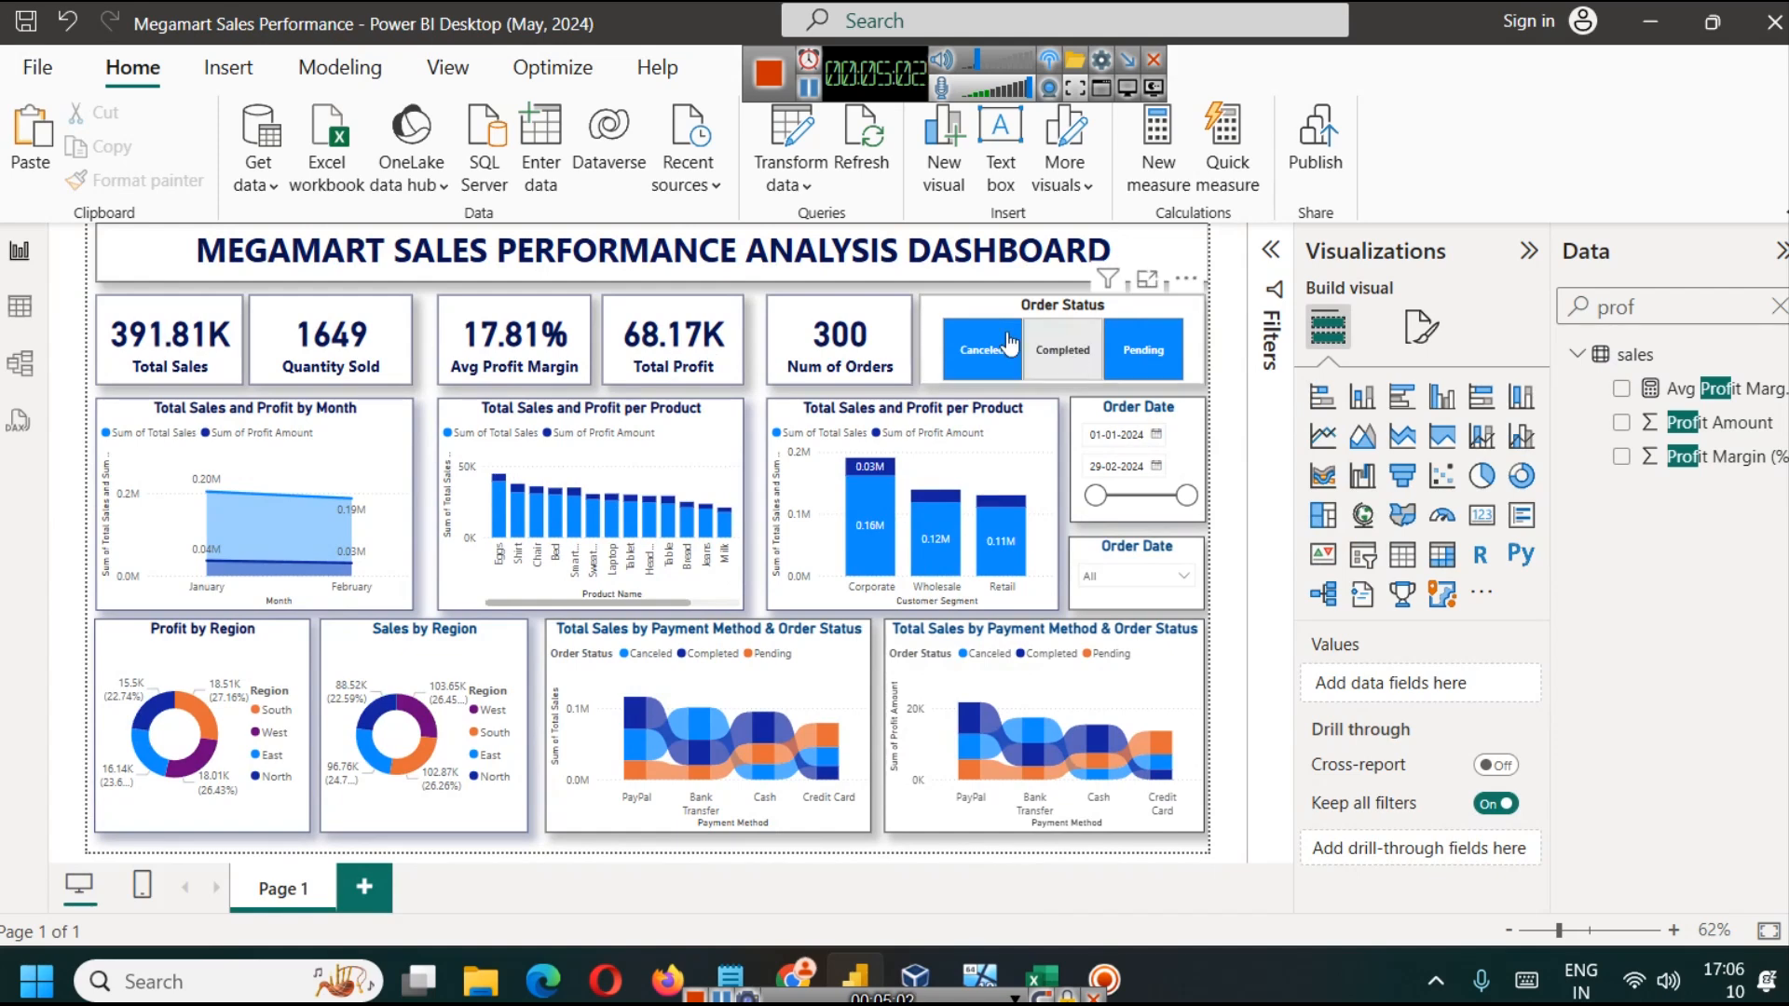
Step: Retitle the dropdown slicer below the date range slicer as "Customer Name"
left_click(1114, 542)
left_click(1422, 328)
left_click(1420, 454)
left_click(1395, 603)
triple_click(1392, 722)
type("C")
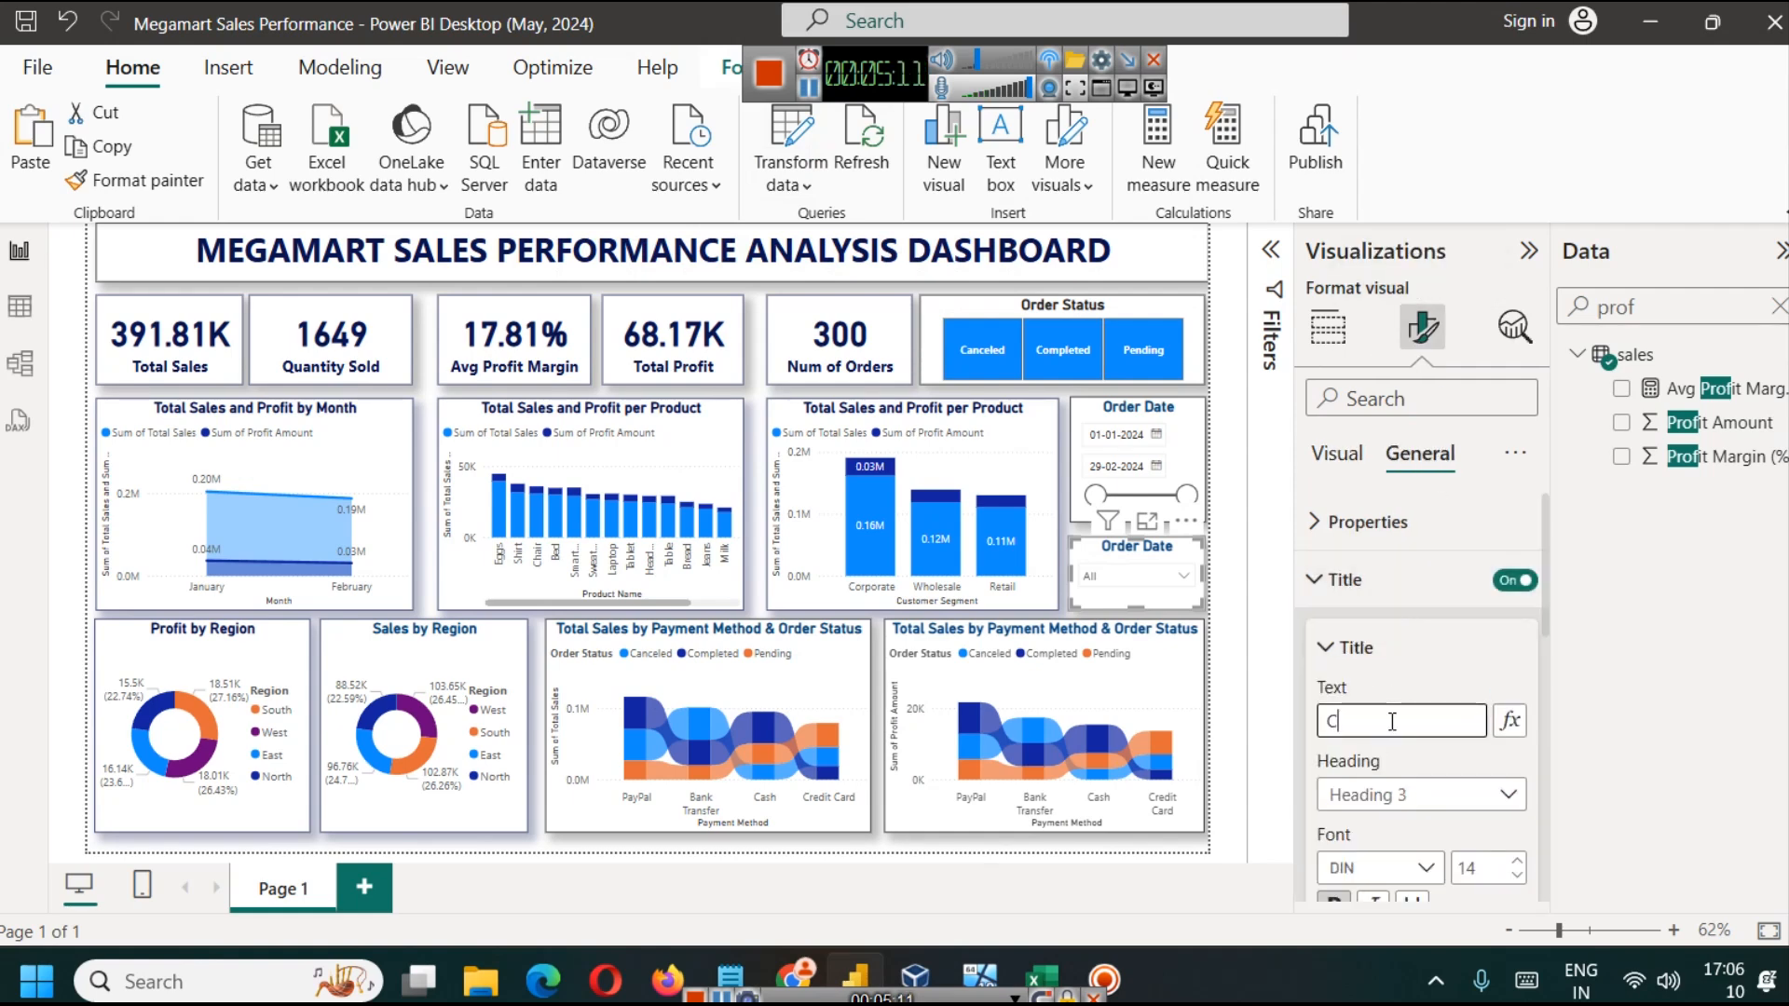
type("ustomer Name")
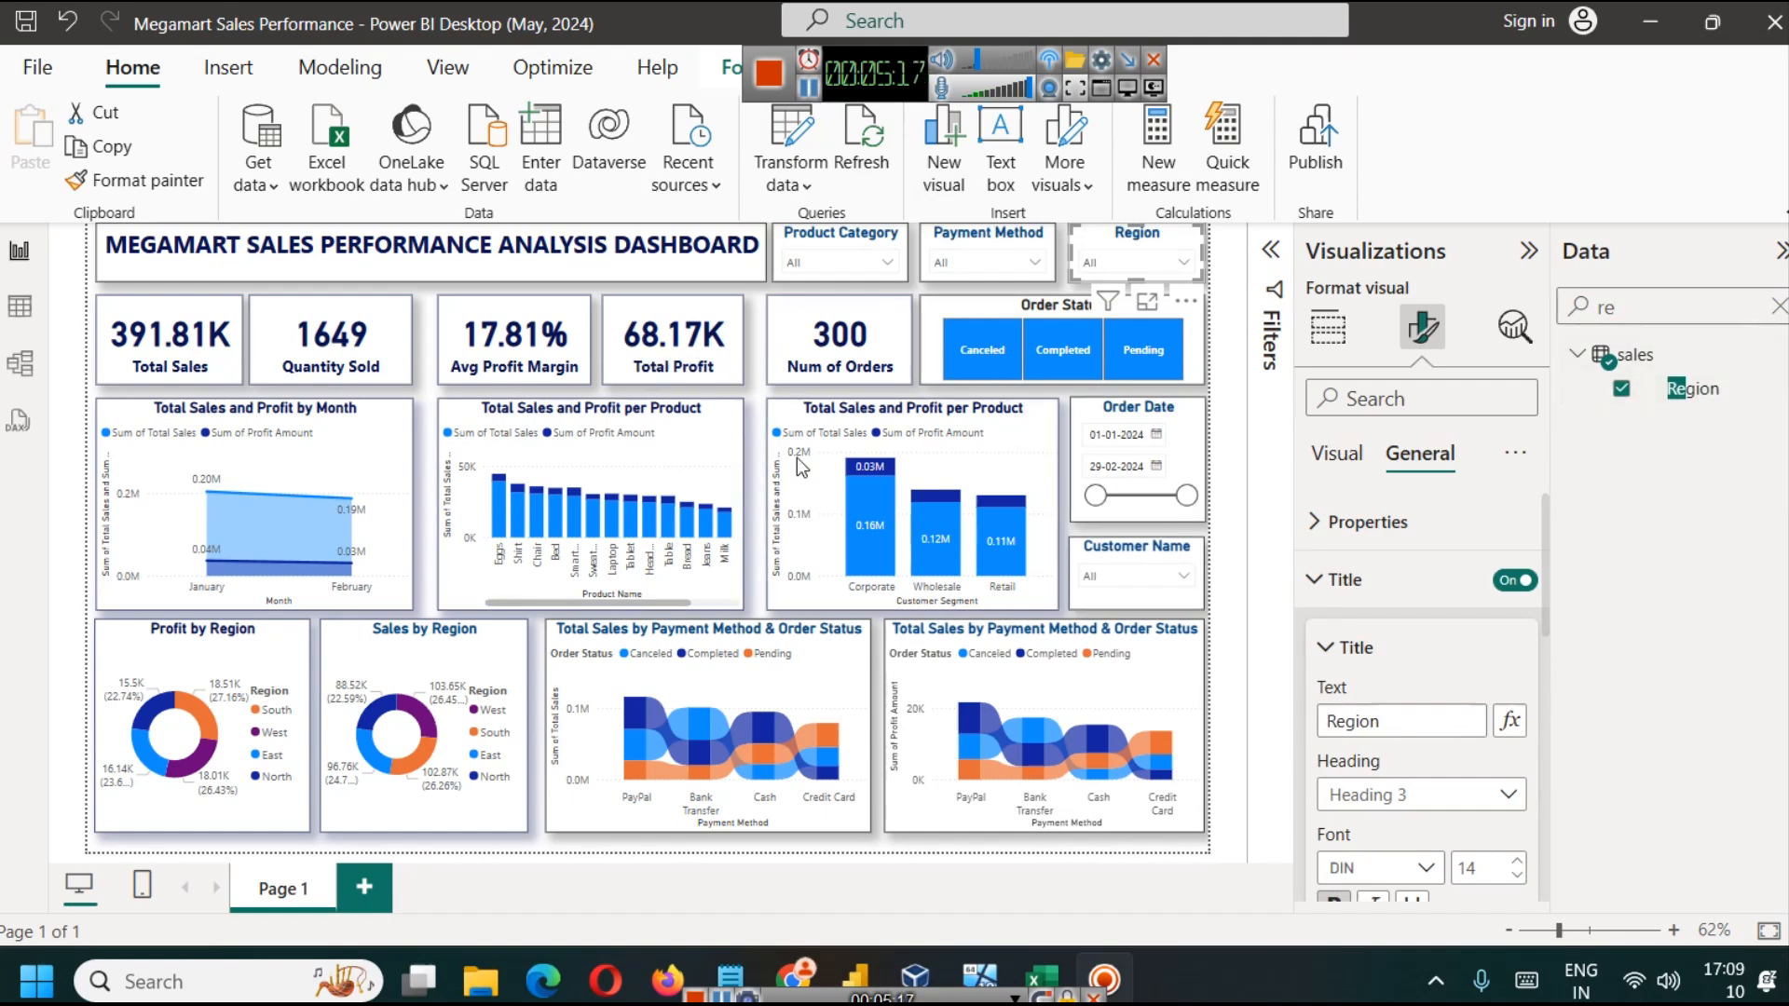
left_click(613, 253)
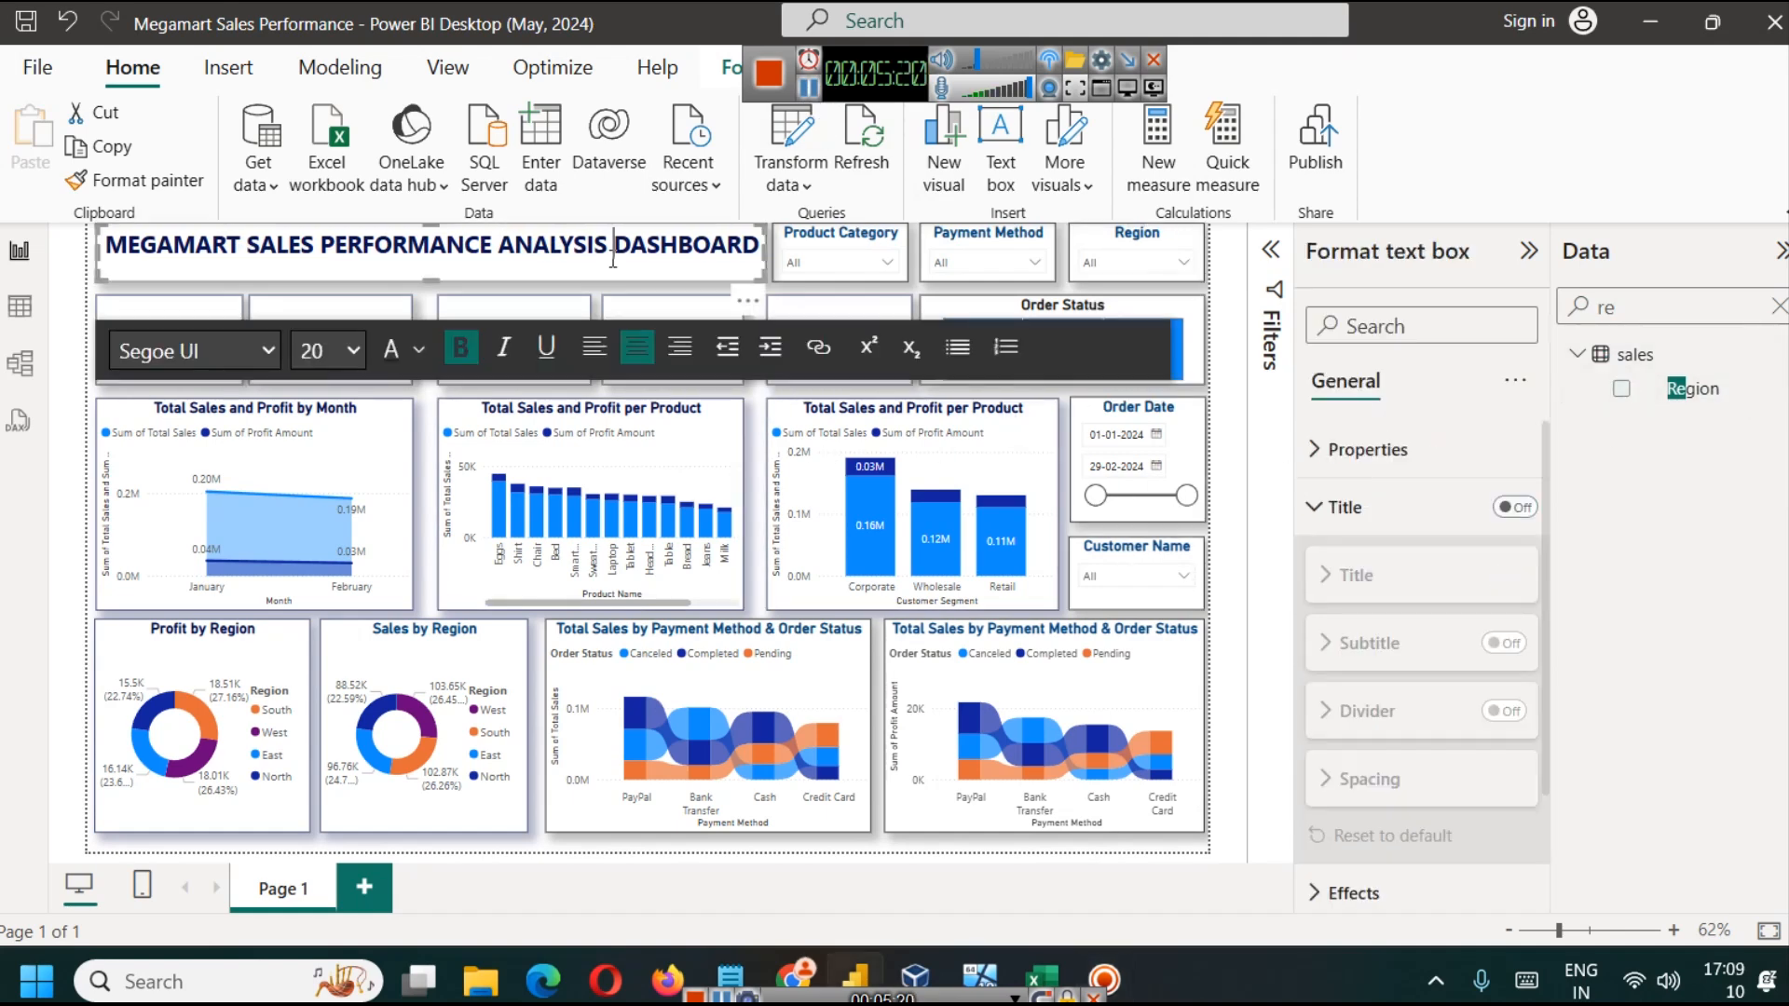
triple_click(613, 254)
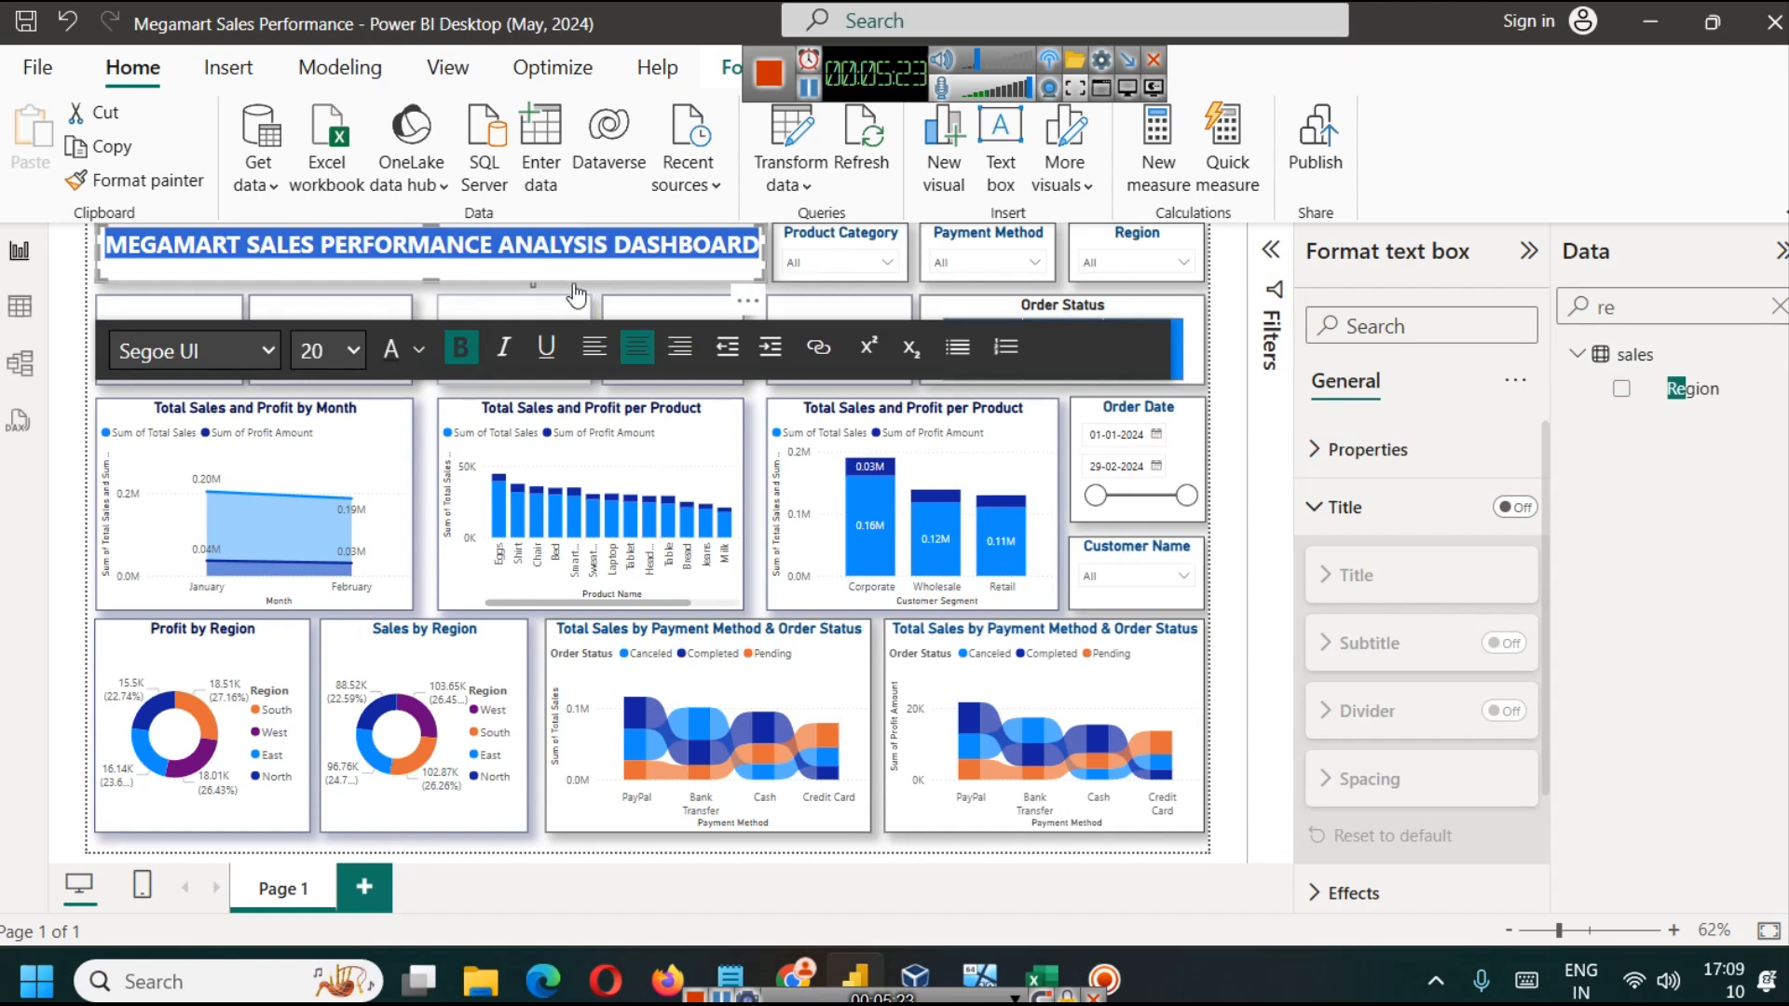
left_click(578, 287)
Step: Test the slicers by filtering the report to Cash payments, the North region and the Electronics category
left_click(859, 266)
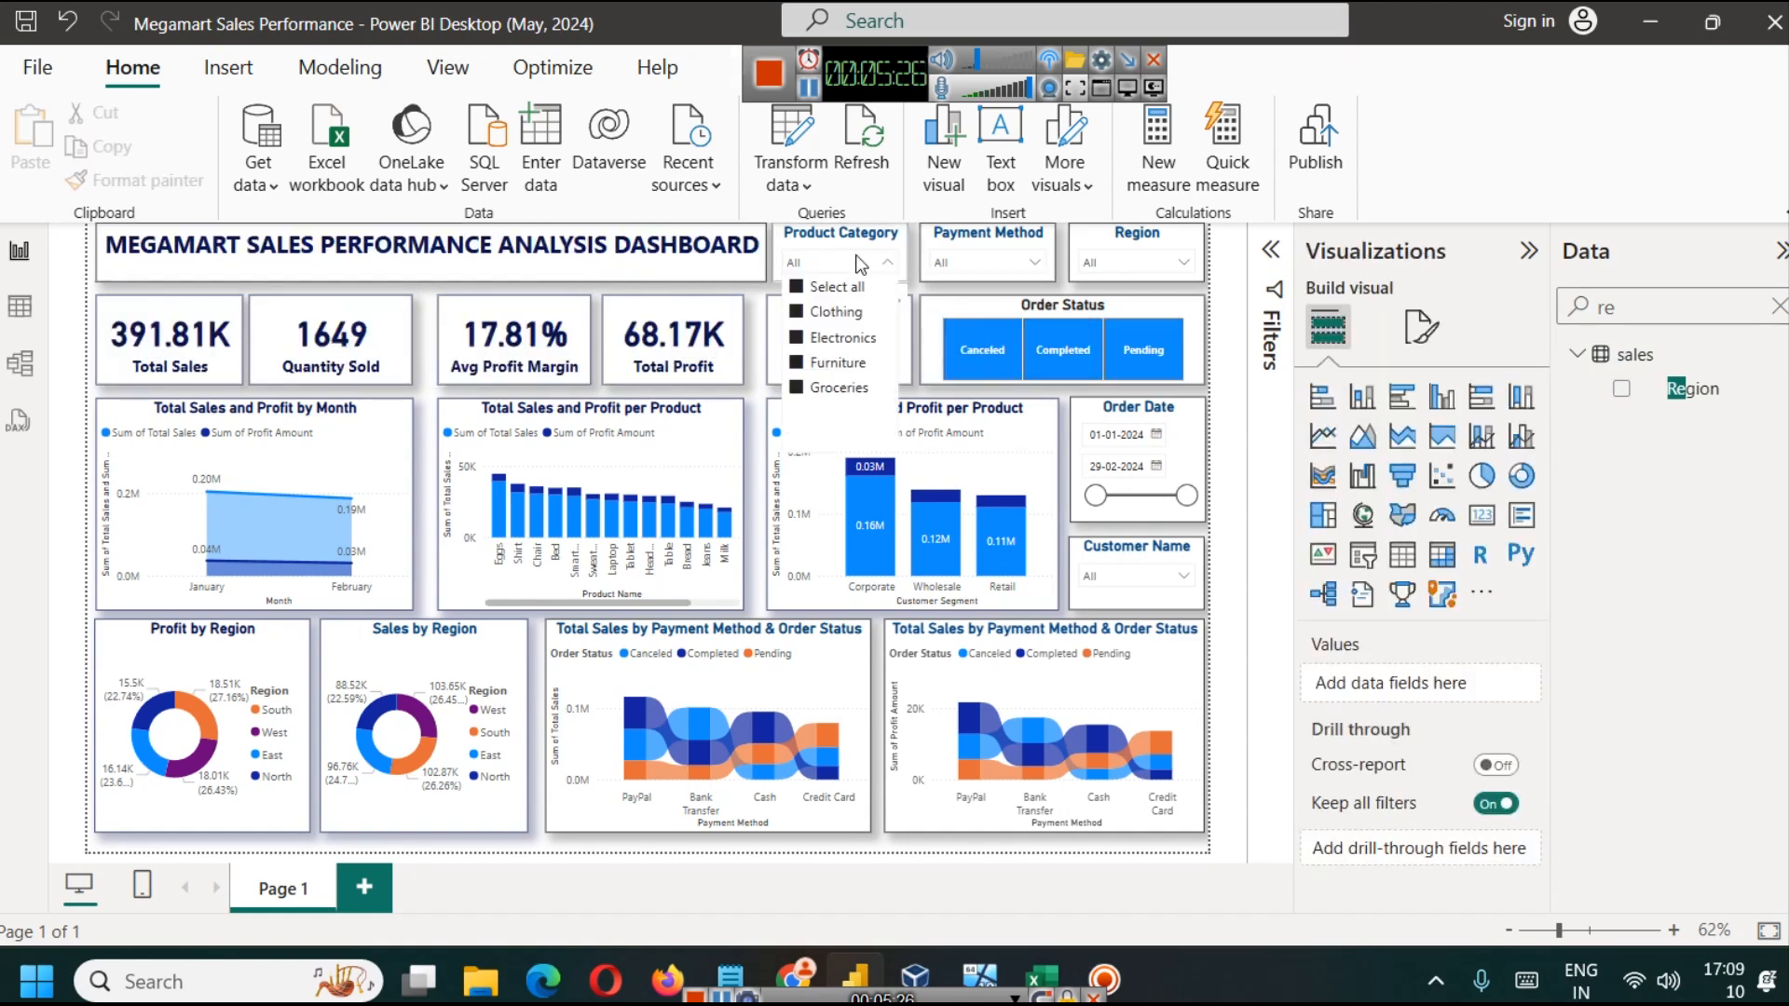
left_click(987, 263)
left_click(973, 339)
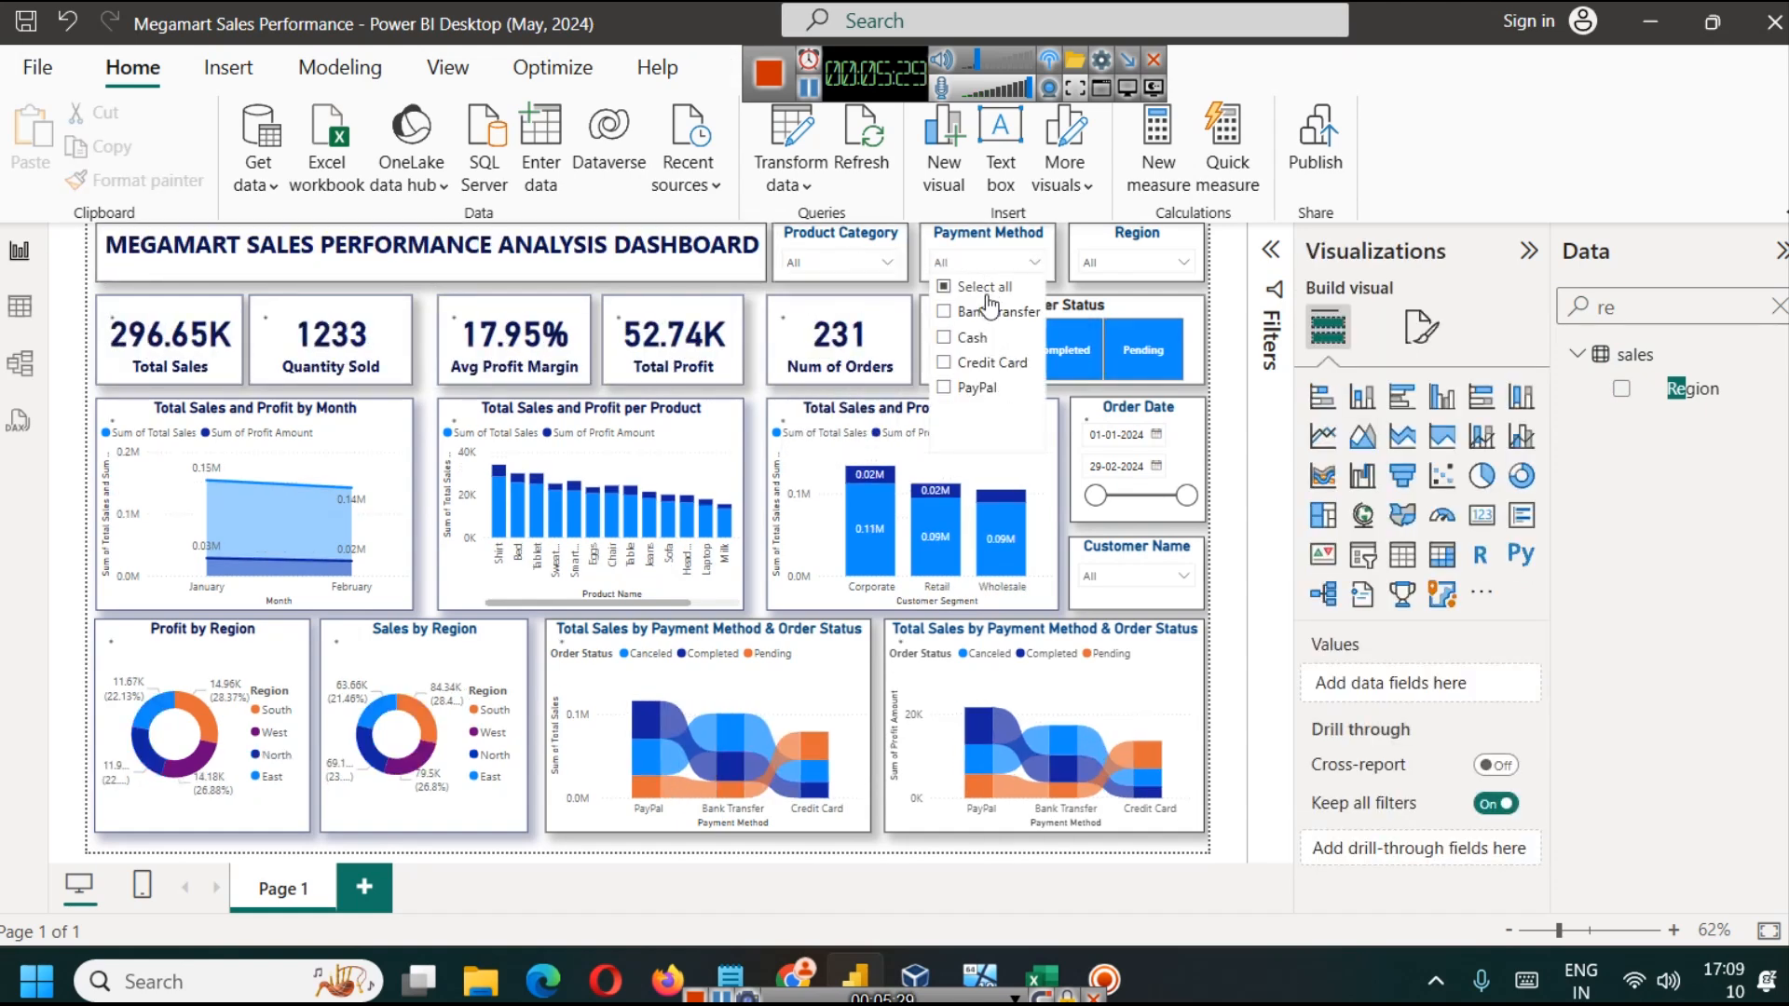
left_click(1137, 265)
left_click(1119, 341)
left_click(801, 257)
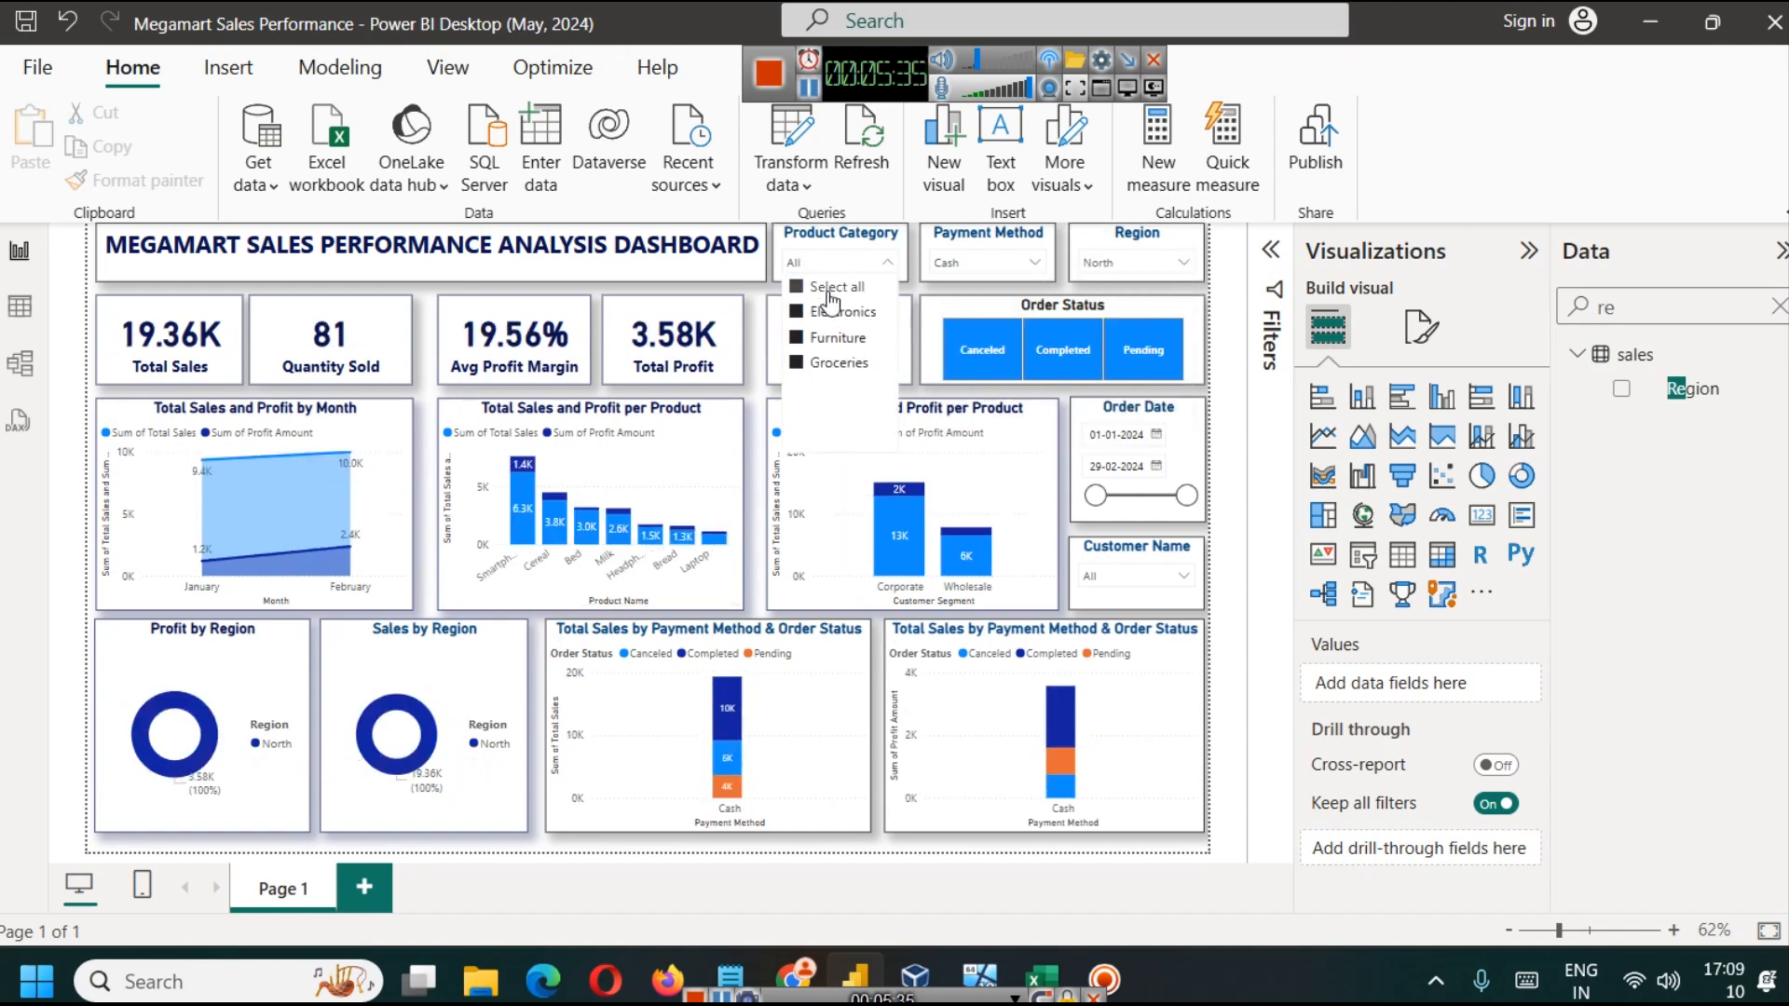
left_click(829, 311)
left_click(890, 261)
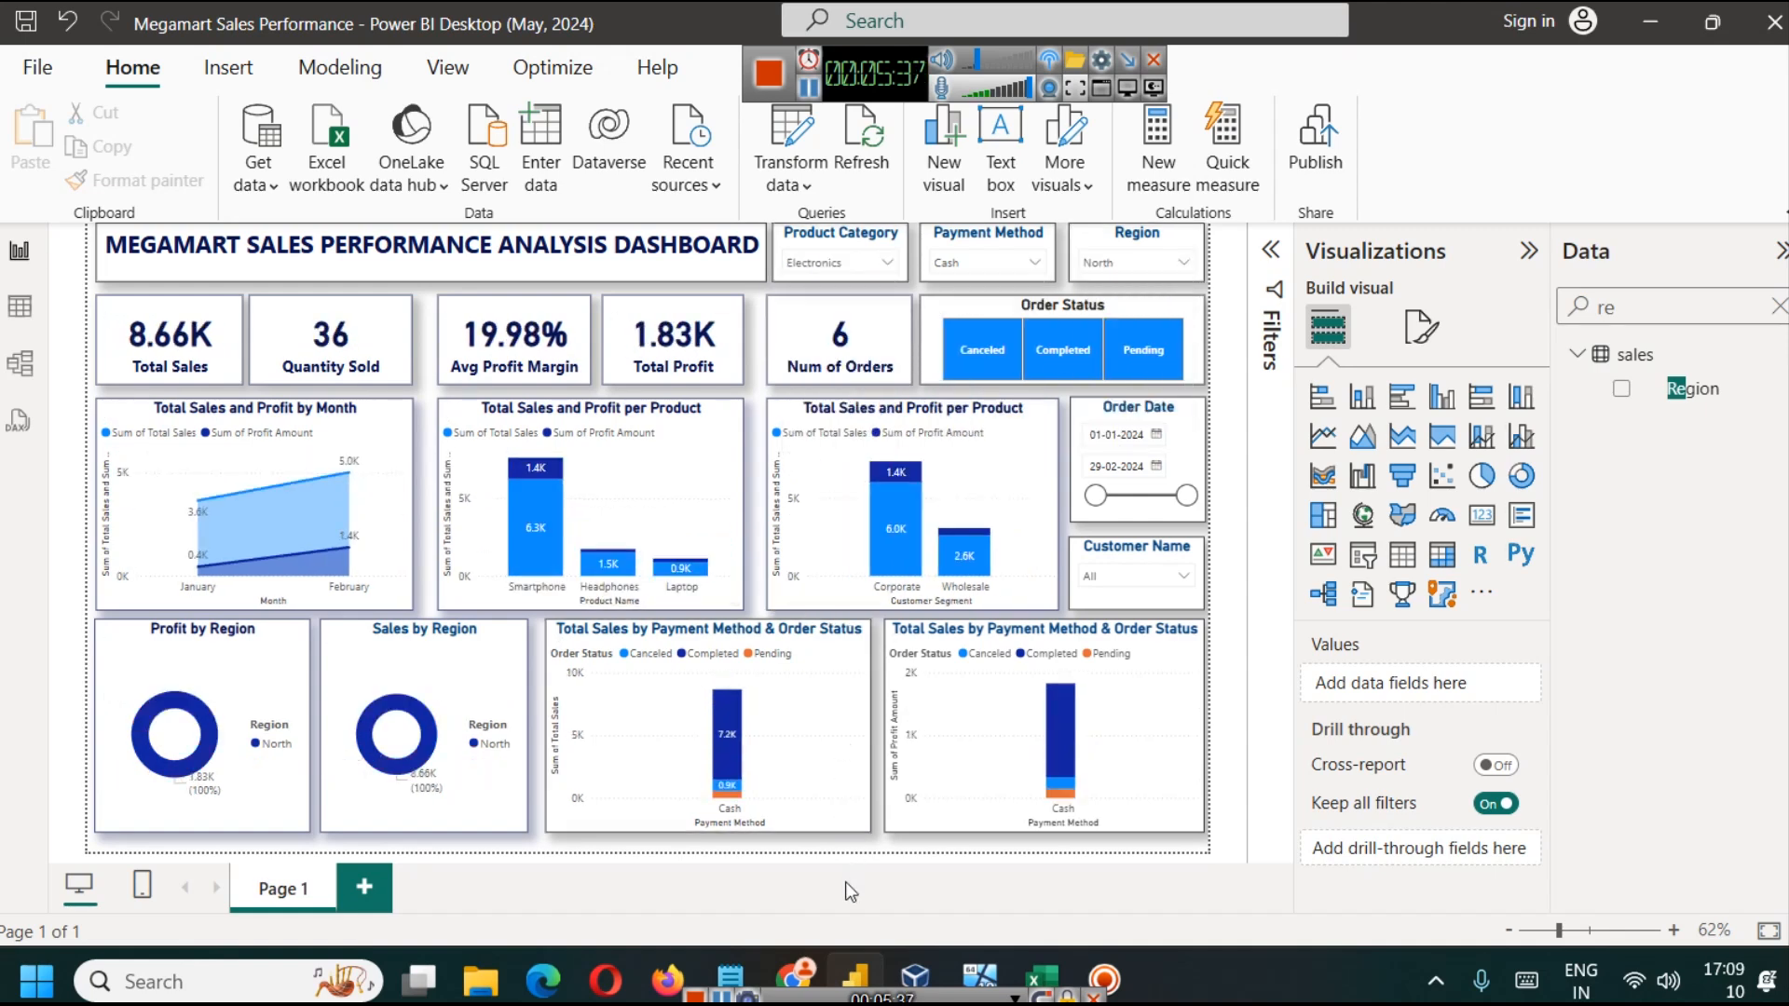
Step: Reset the Product Category, Payment Method and Region slicers to show all values
left_click(884, 265)
left_click(829, 311)
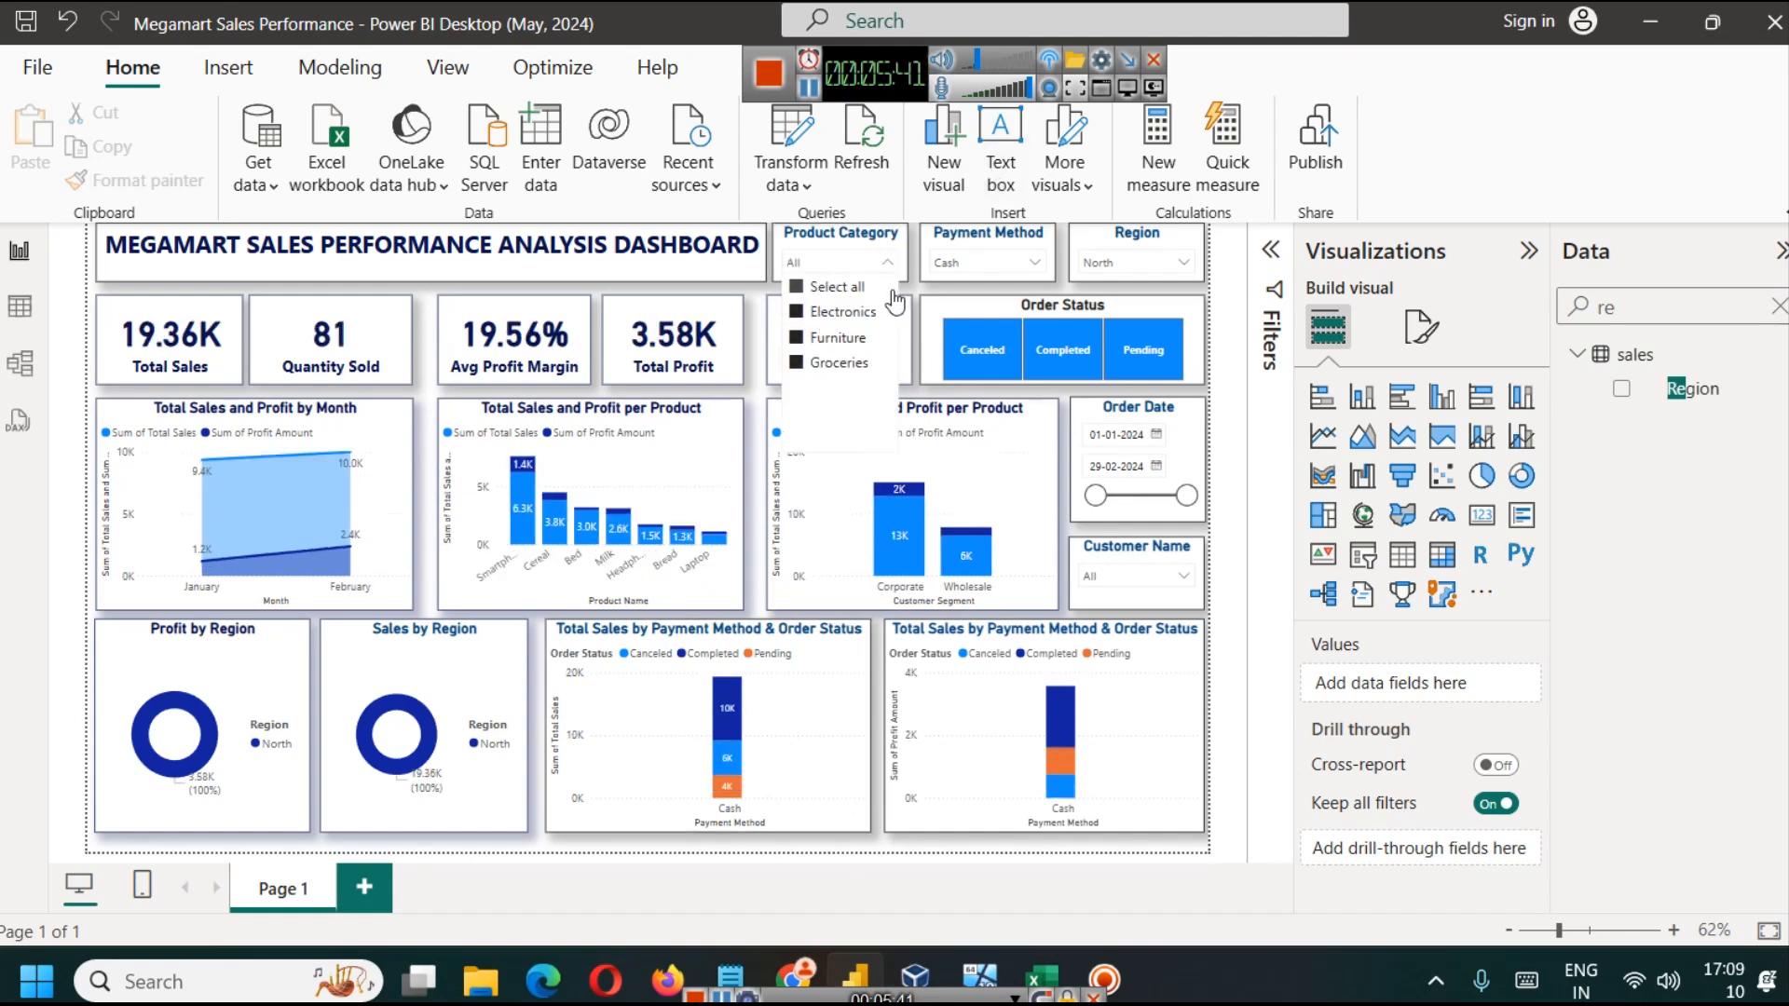
left_click(1024, 262)
left_click(1135, 263)
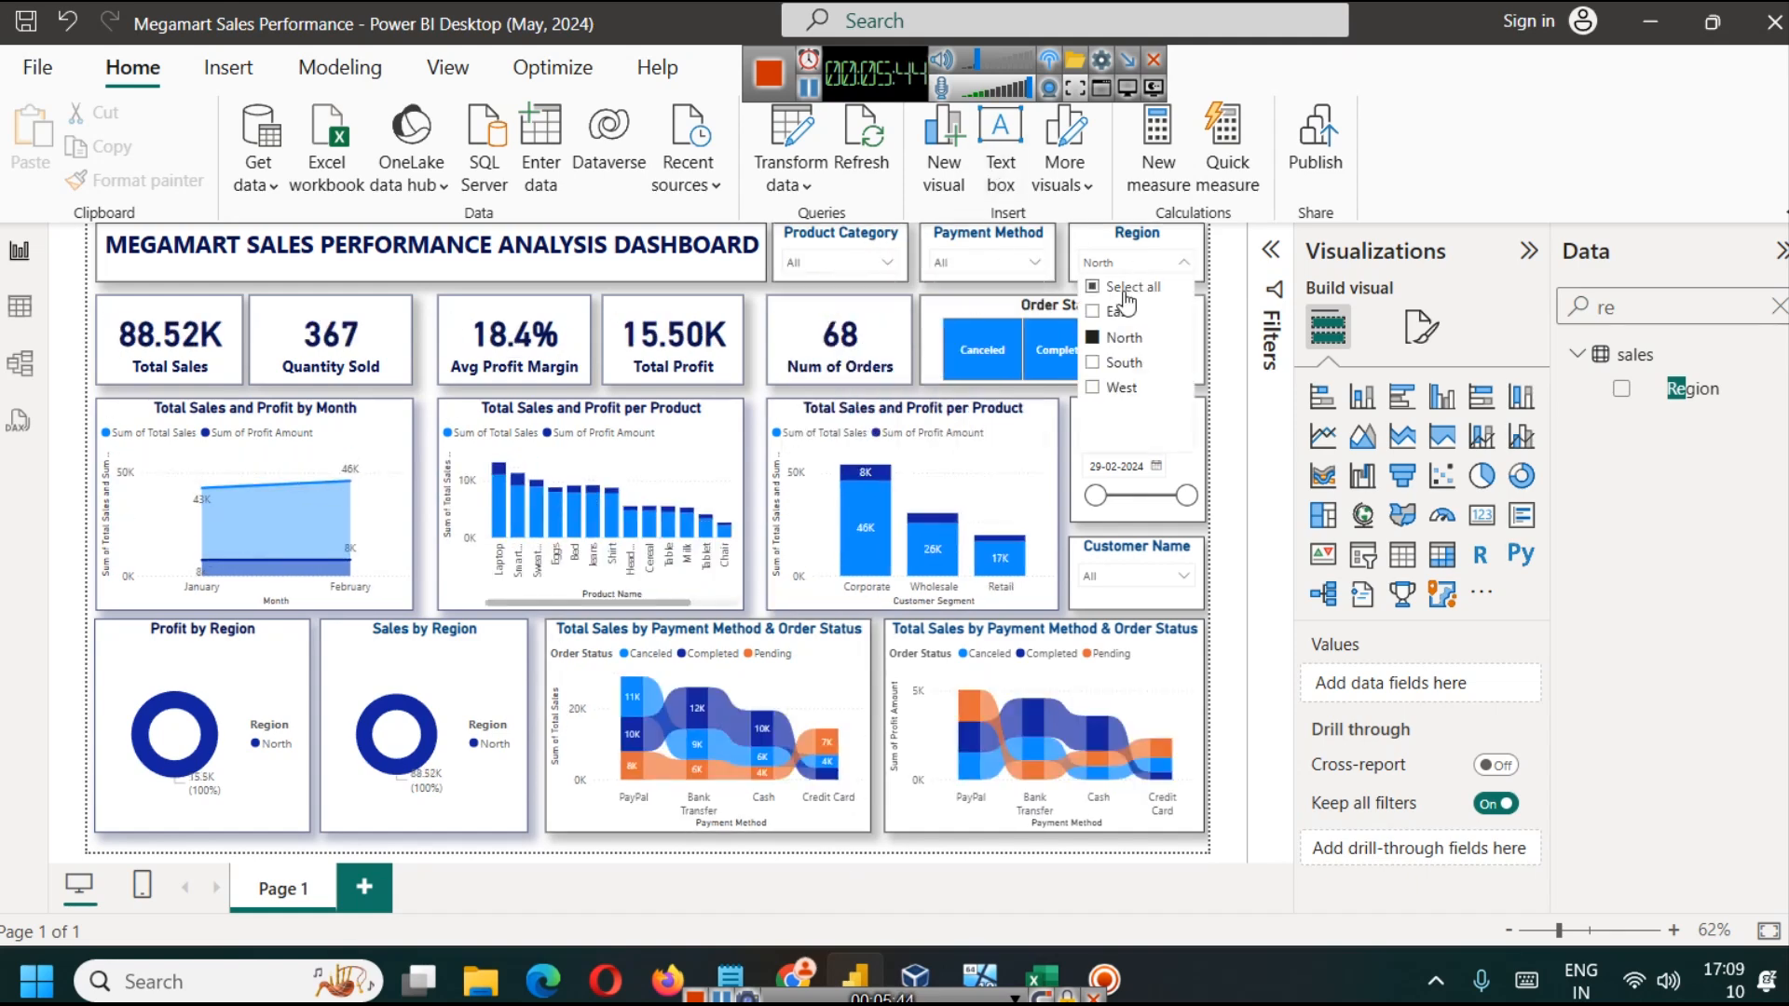
left_click(1123, 289)
left_click(925, 887)
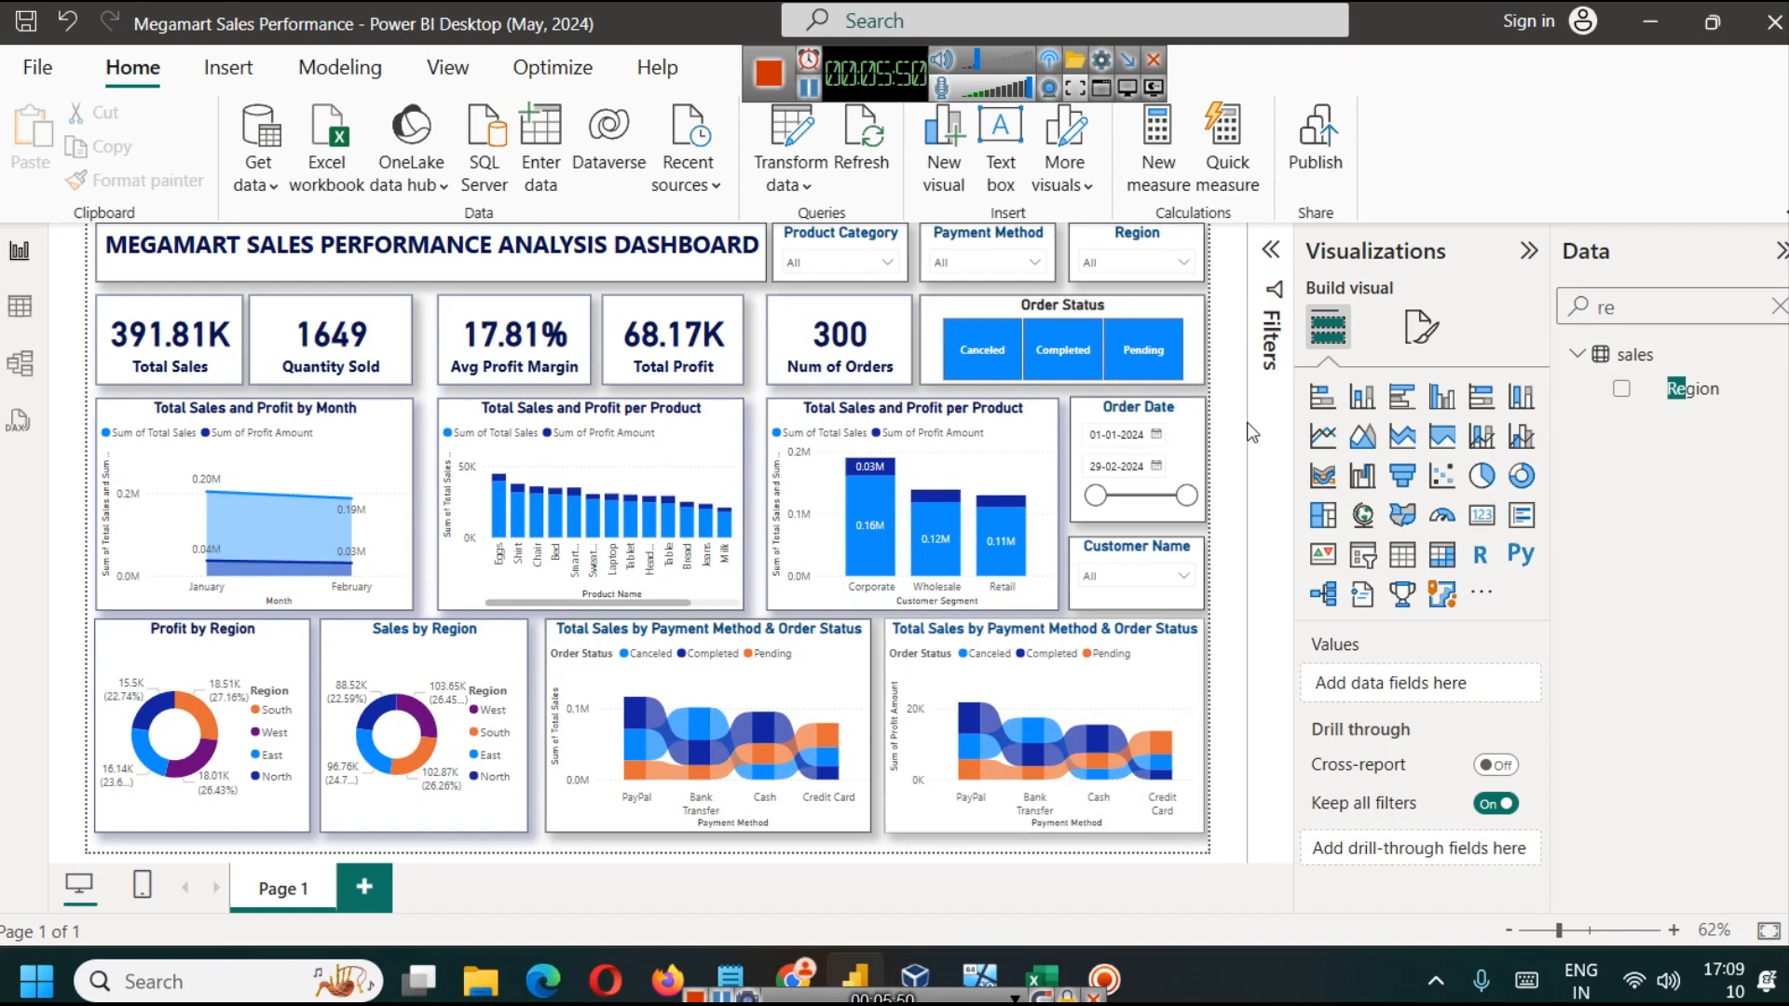
Step: Collapse the Visualizations and Data panes and the command ribbon to enlarge the report canvas
left_click(1528, 250)
left_click(1768, 249)
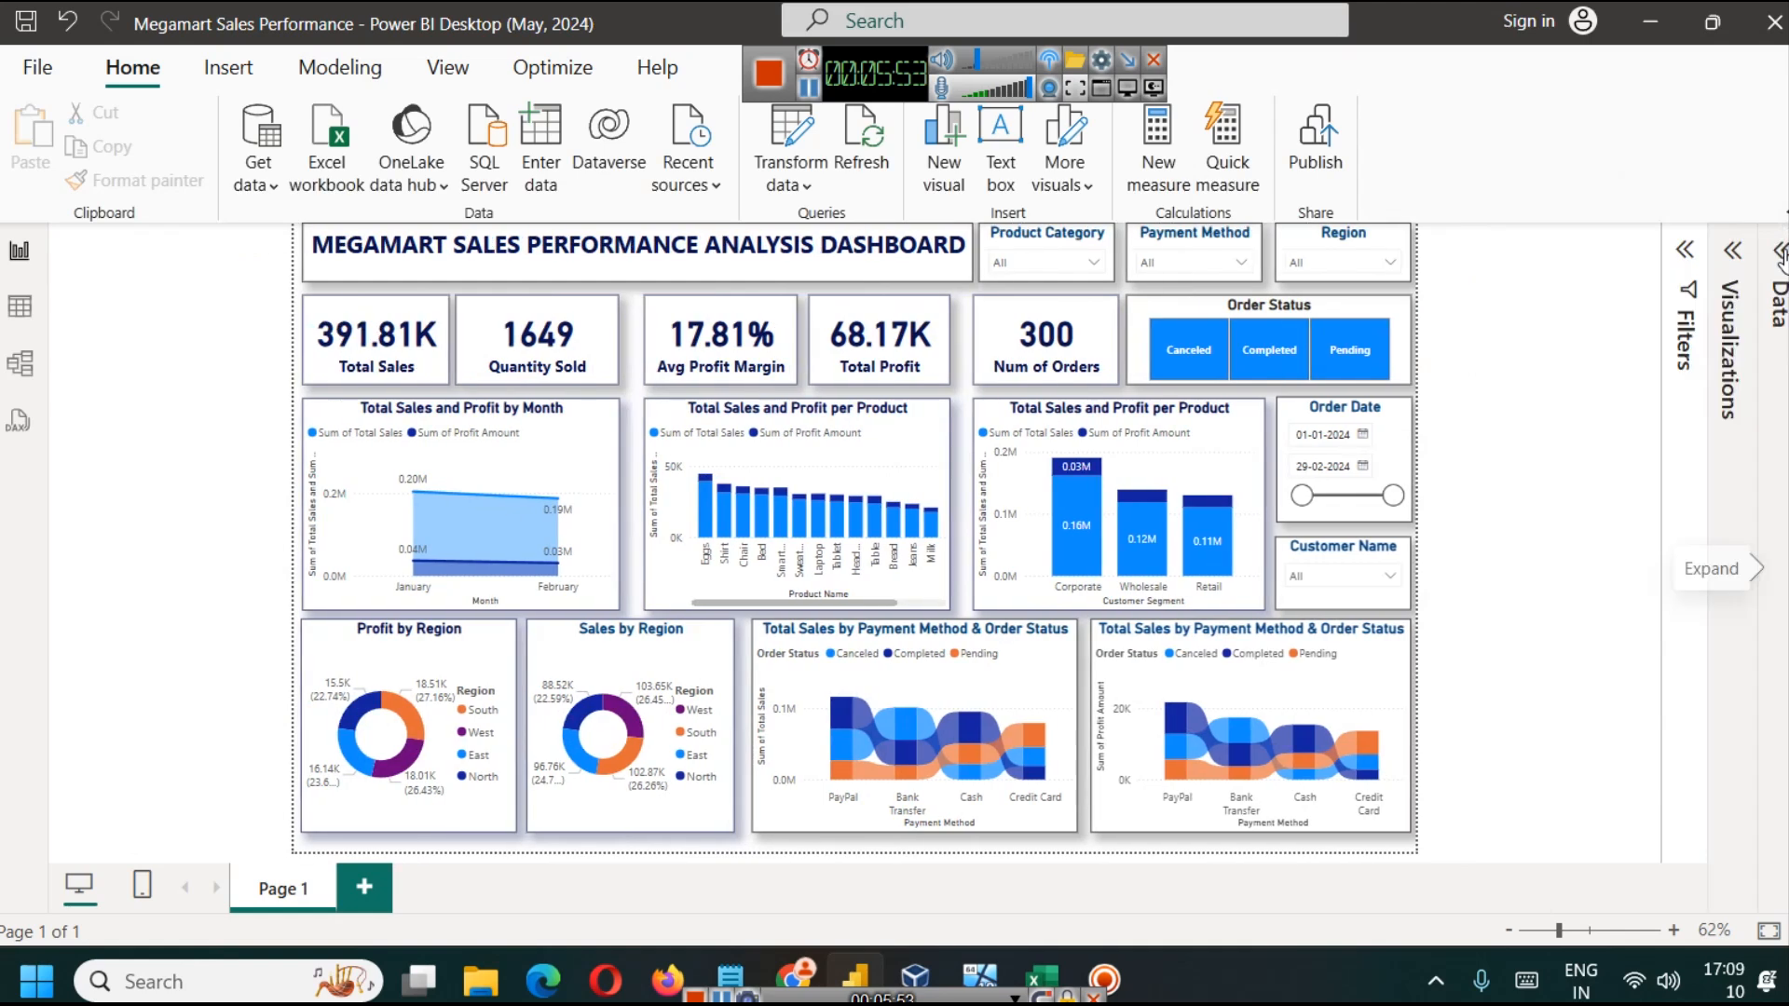
left_click(1783, 213)
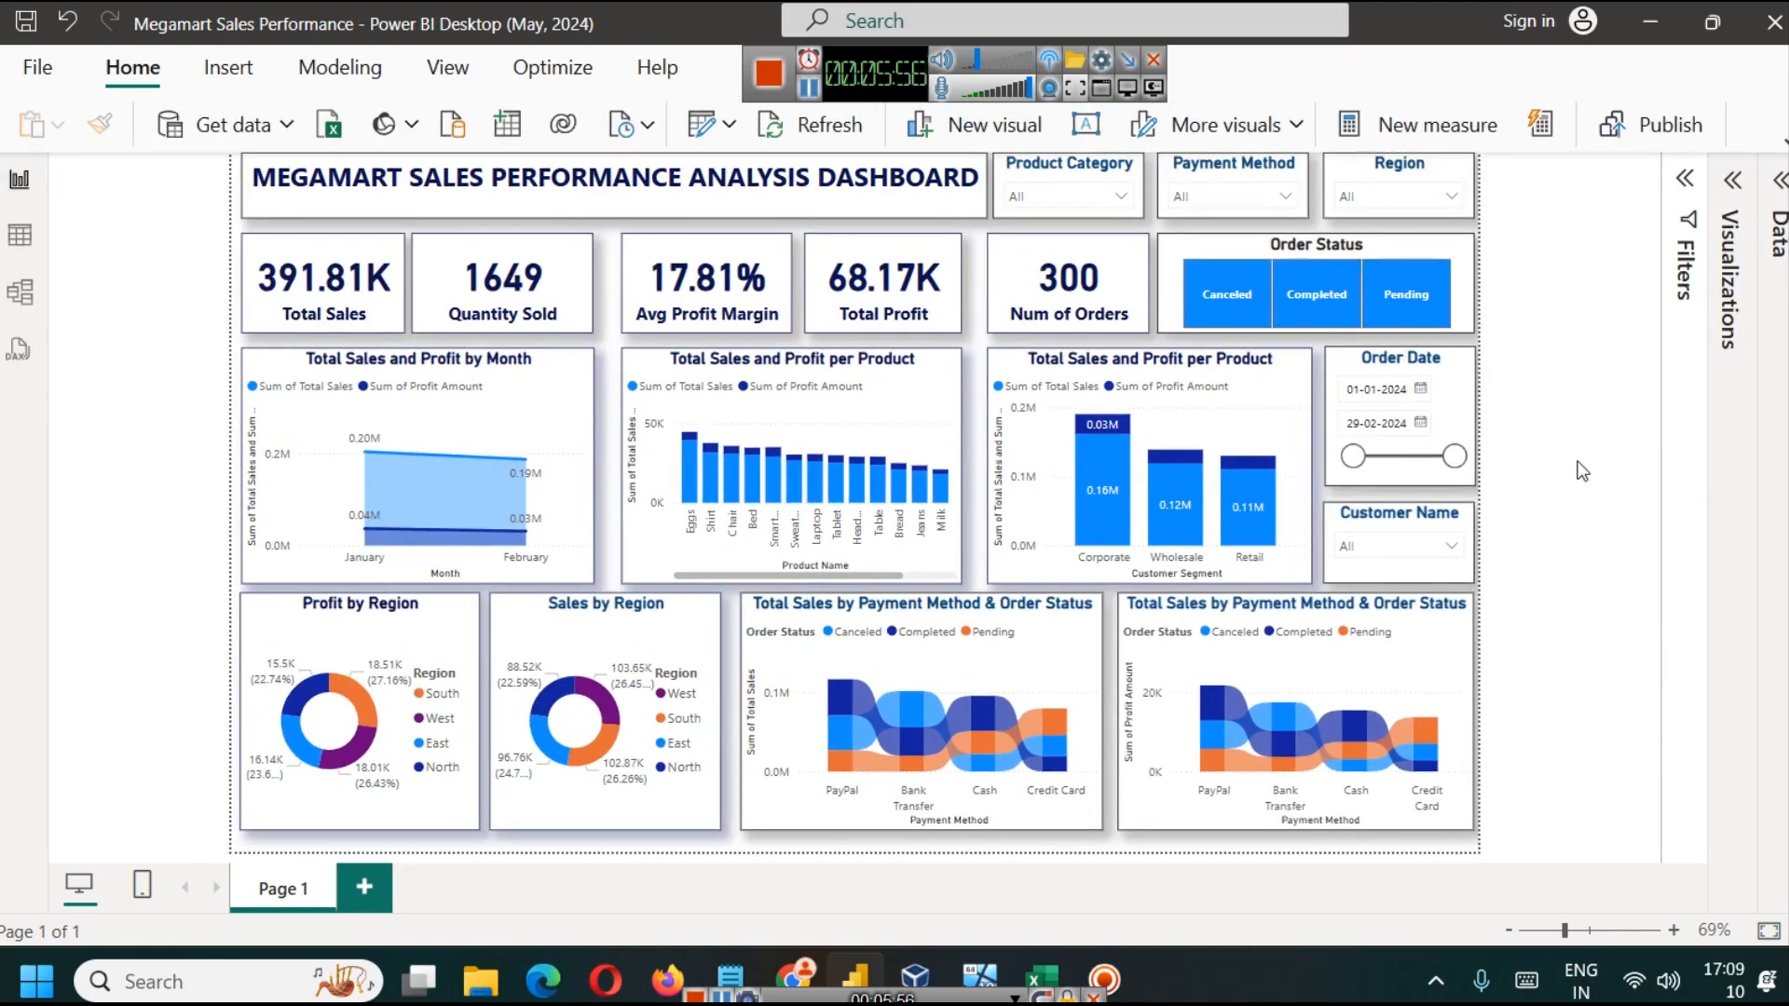